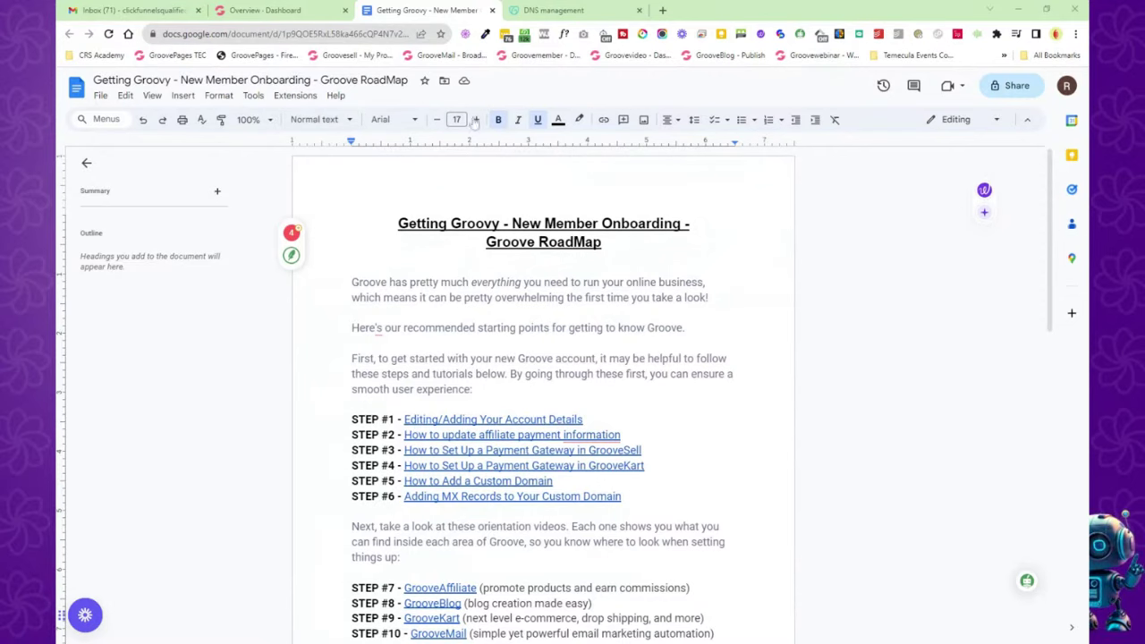
Switch to the Groove dashboard, view the account's Settings and Billing page with its personal information, and close it.
{"action": "left_click", "coordinate": [297, 10]}
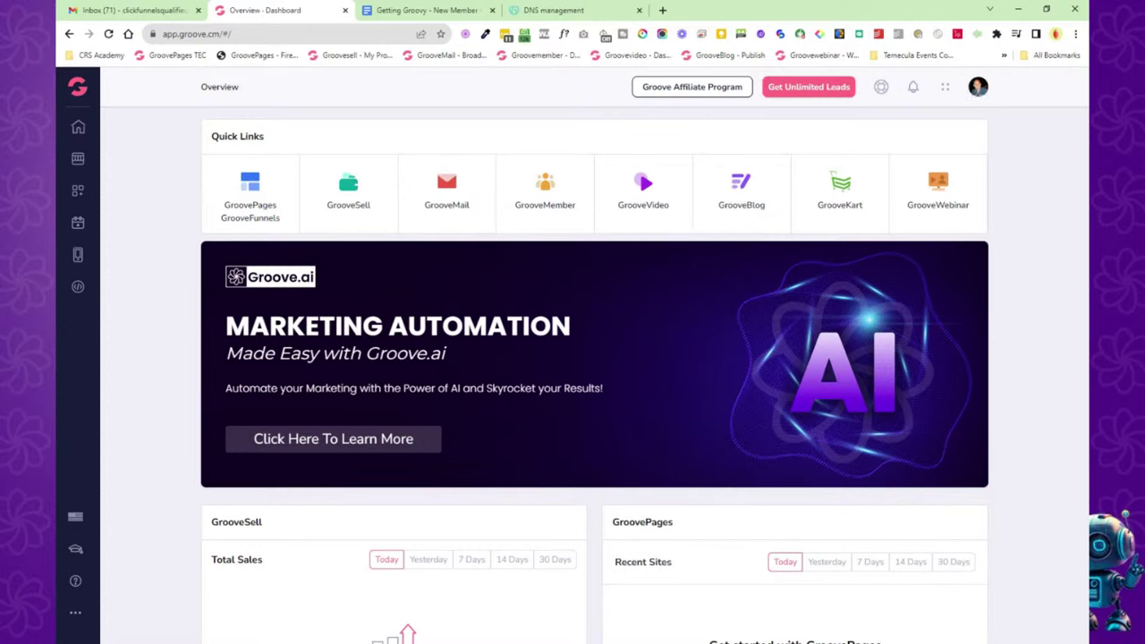
{"action": "left_click", "coordinate": [977, 90]}
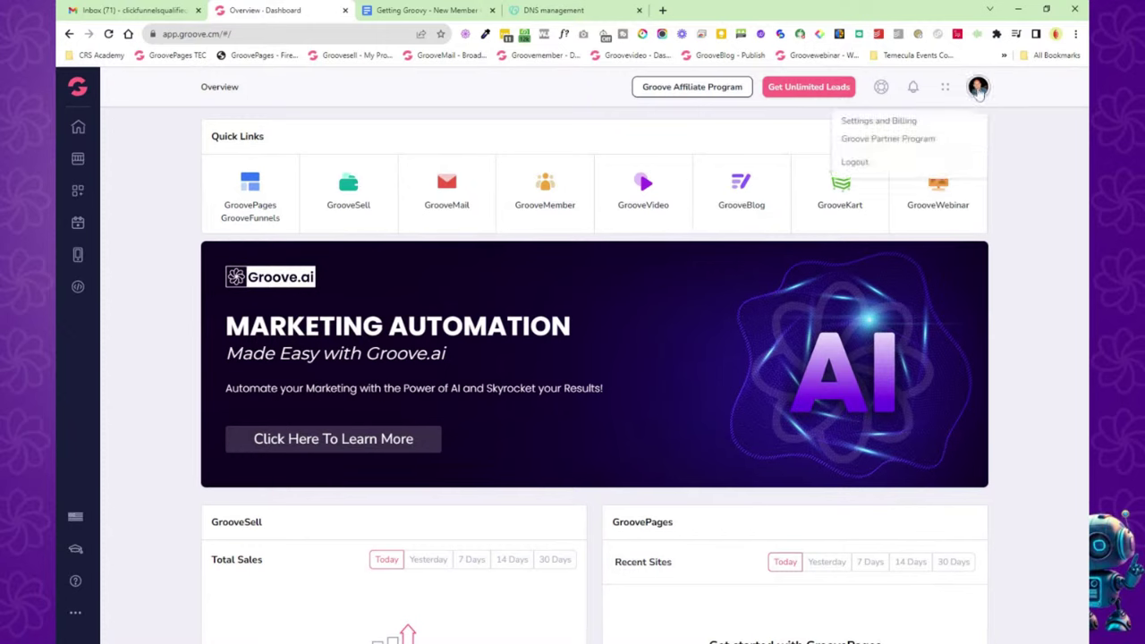
{"action": "left_click", "coordinate": [910, 126]}
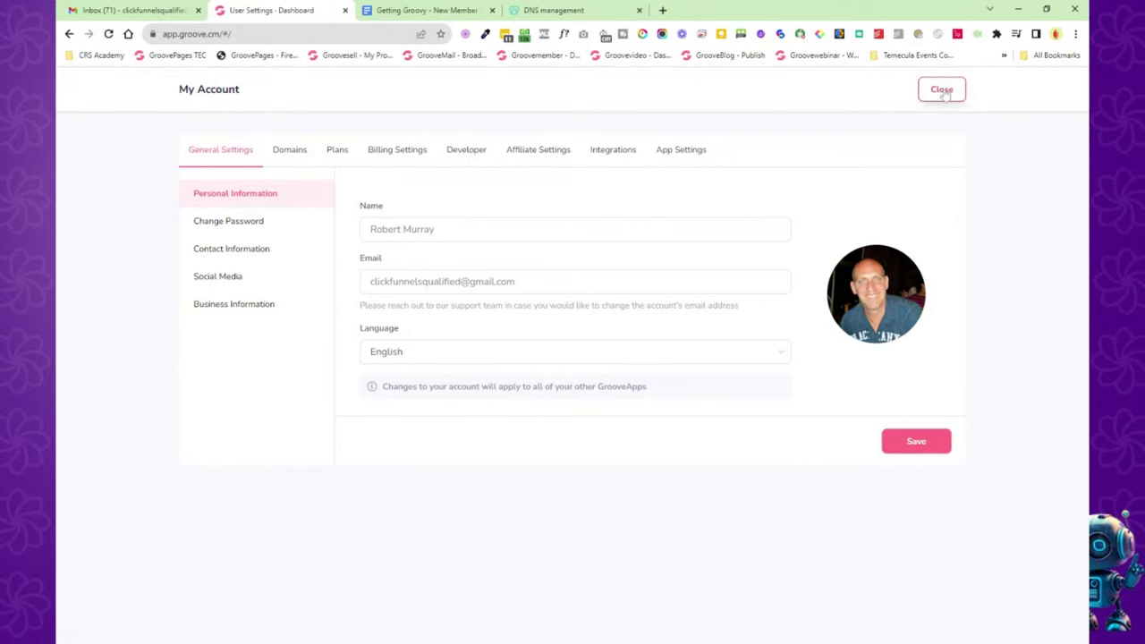
{"action": "mouse_move", "coordinate": [907, 315]}
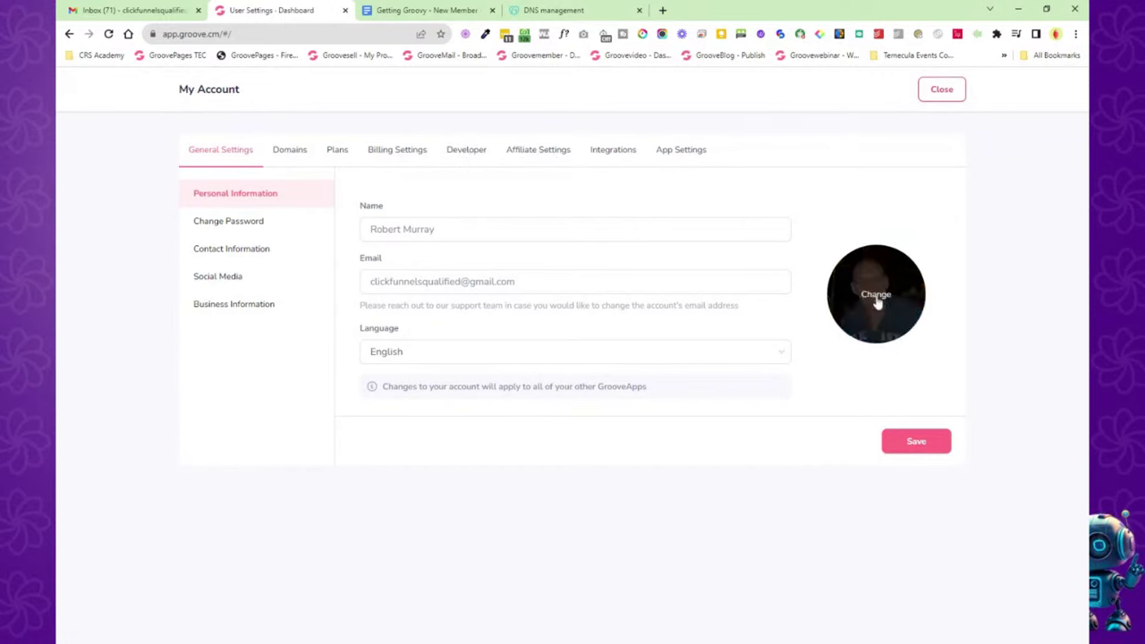
{"action": "left_click", "coordinate": [940, 93]}
Open the Groove Partner Program page from the account options and look through it down to the Promotion Tools.
{"action": "left_click", "coordinate": [979, 90]}
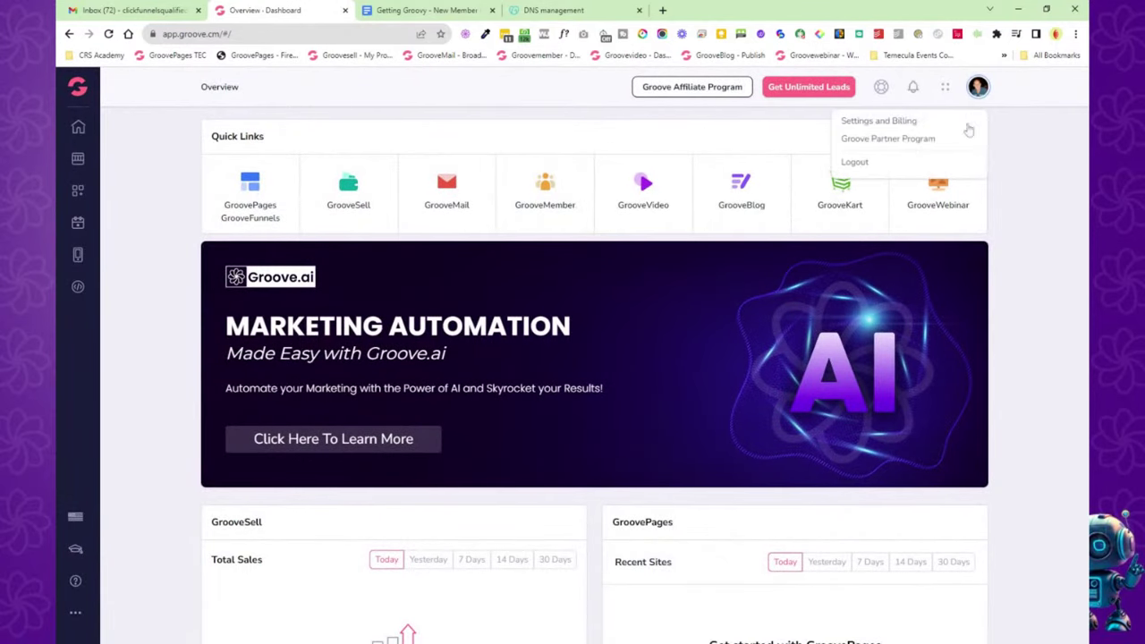
{"action": "left_click", "coordinate": [906, 140]}
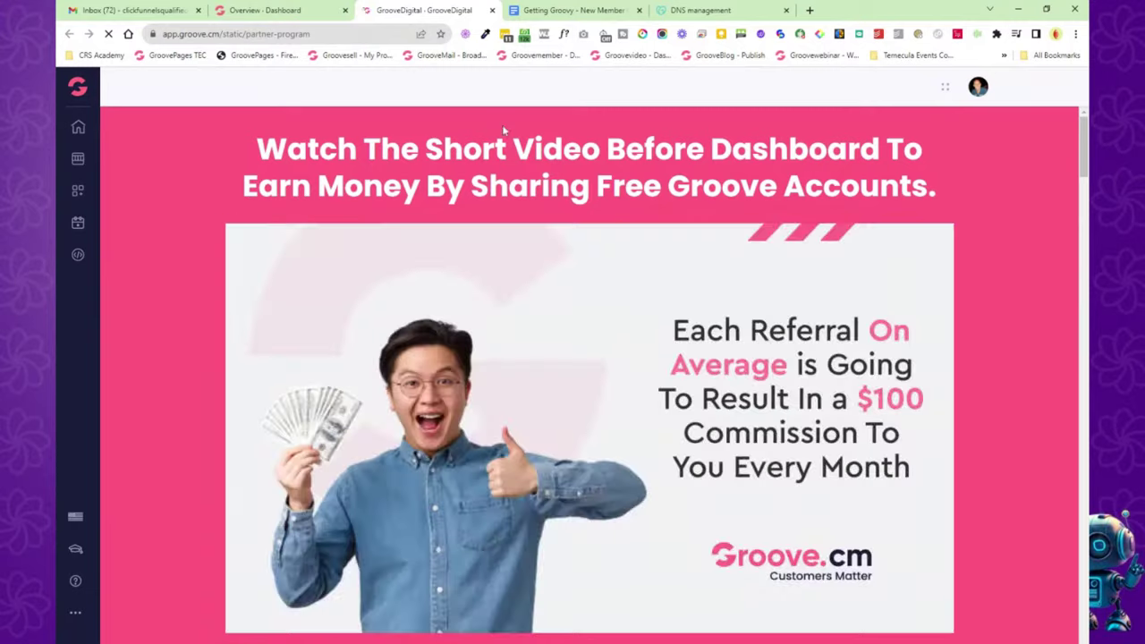
{"action": "scroll", "coordinate": [996, 196], "scroll_direction": "down", "scroll_amount": 1}
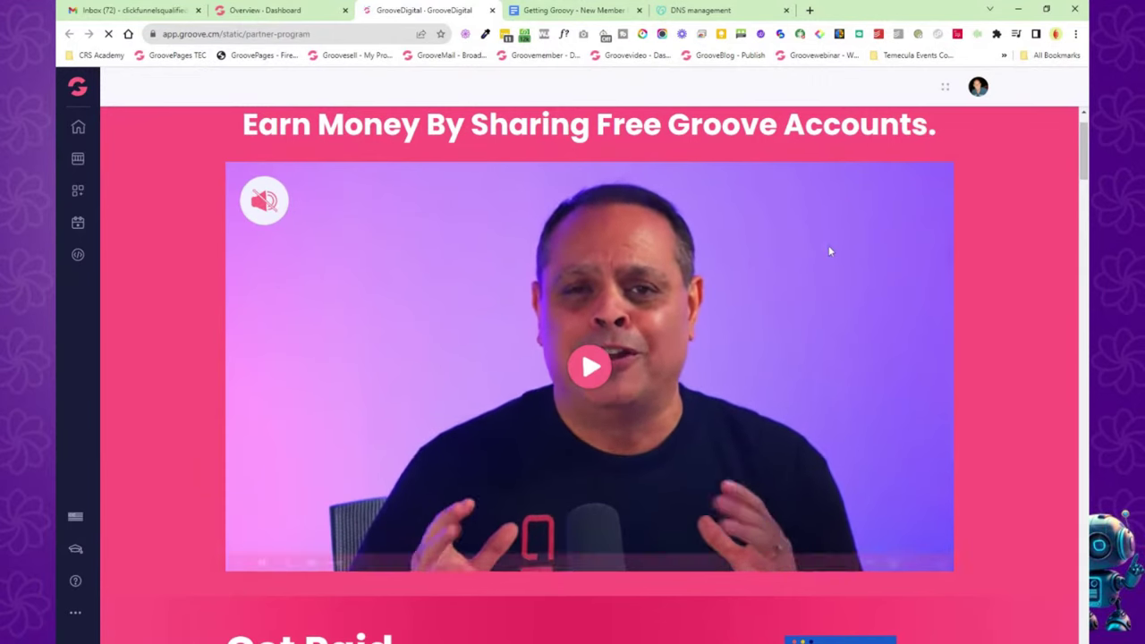
{"action": "scroll", "coordinate": [993, 314], "scroll_direction": "down", "scroll_amount": 3}
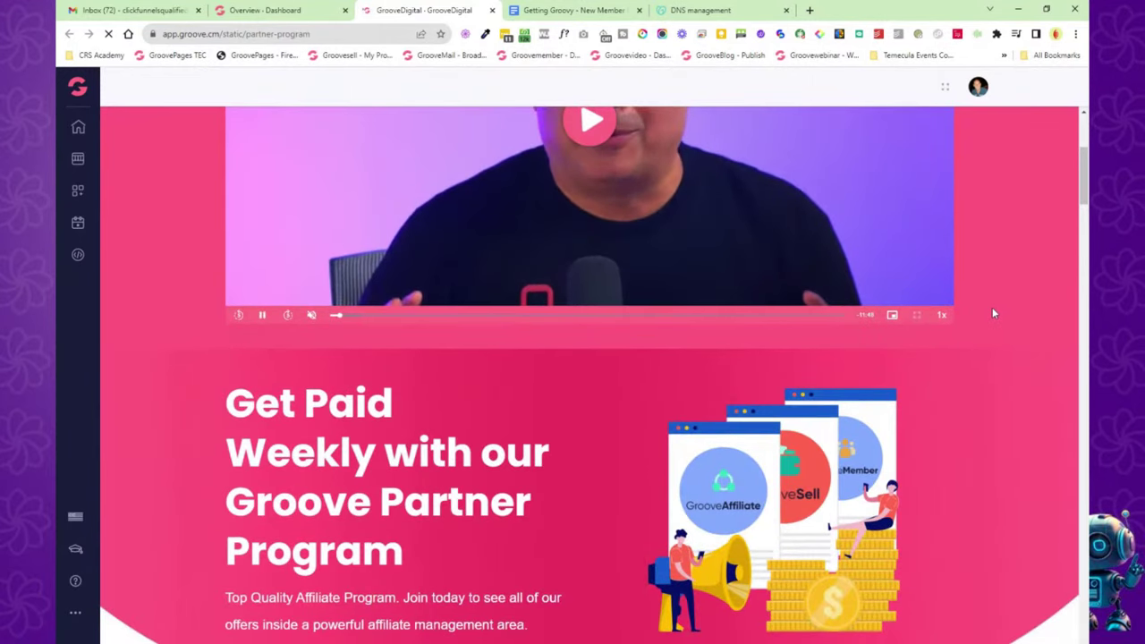
{"action": "scroll", "coordinate": [993, 313], "scroll_direction": "down", "scroll_amount": 8}
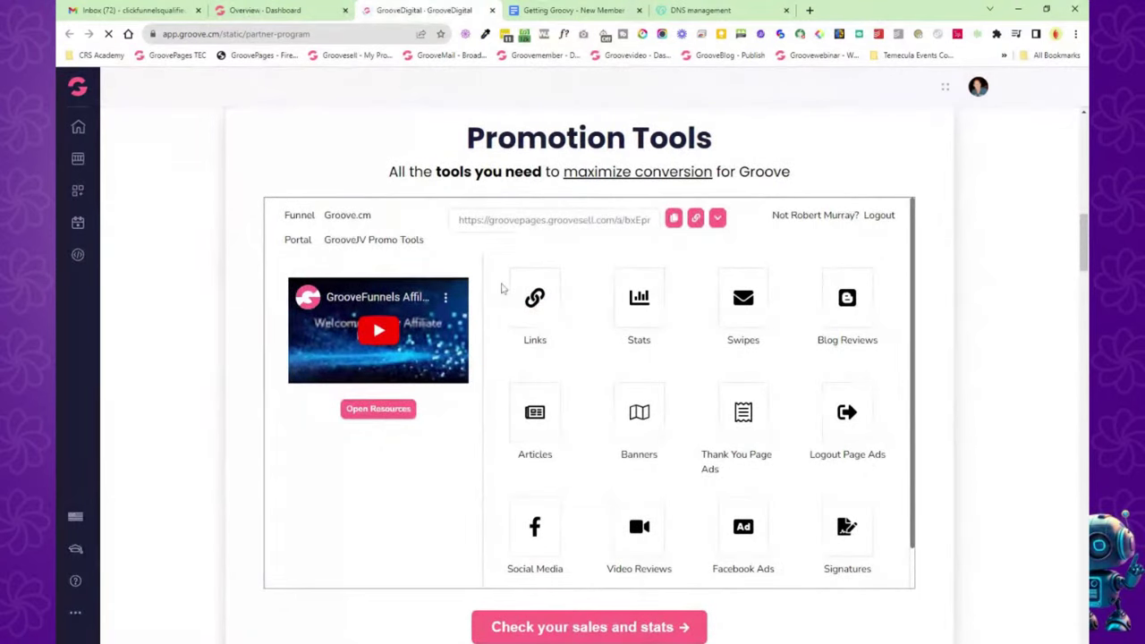
Review the email Swipes in the Promotion Tools, return to the promo tools overview, and close the partner program page.
{"action": "left_click", "coordinate": [759, 310]}
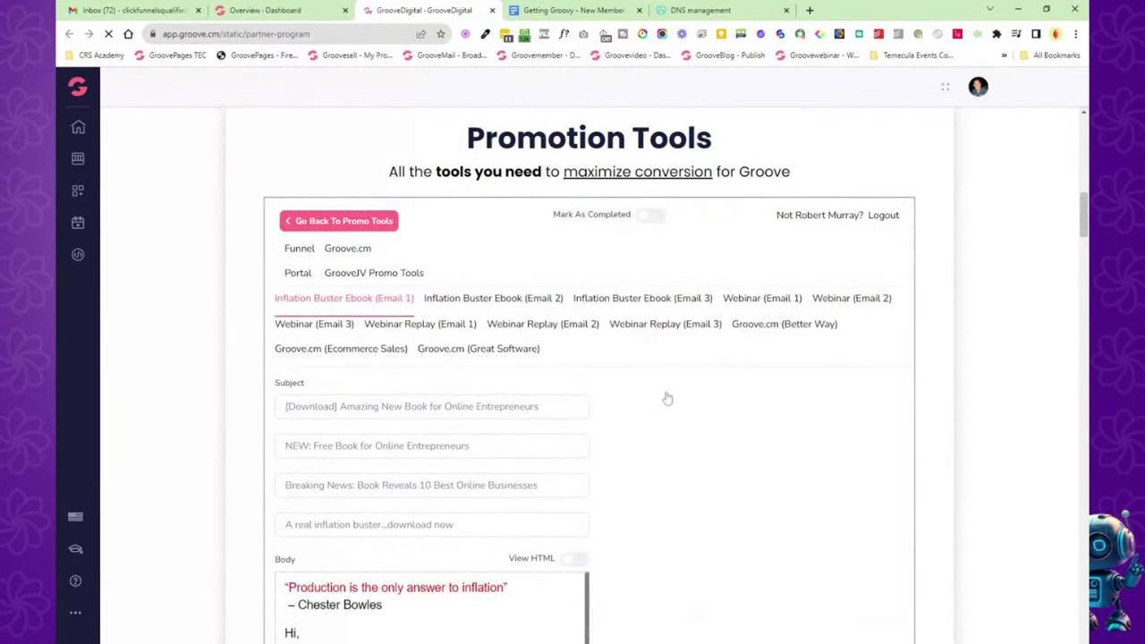
{"action": "scroll", "coordinate": [617, 399], "scroll_direction": "down", "scroll_amount": 5}
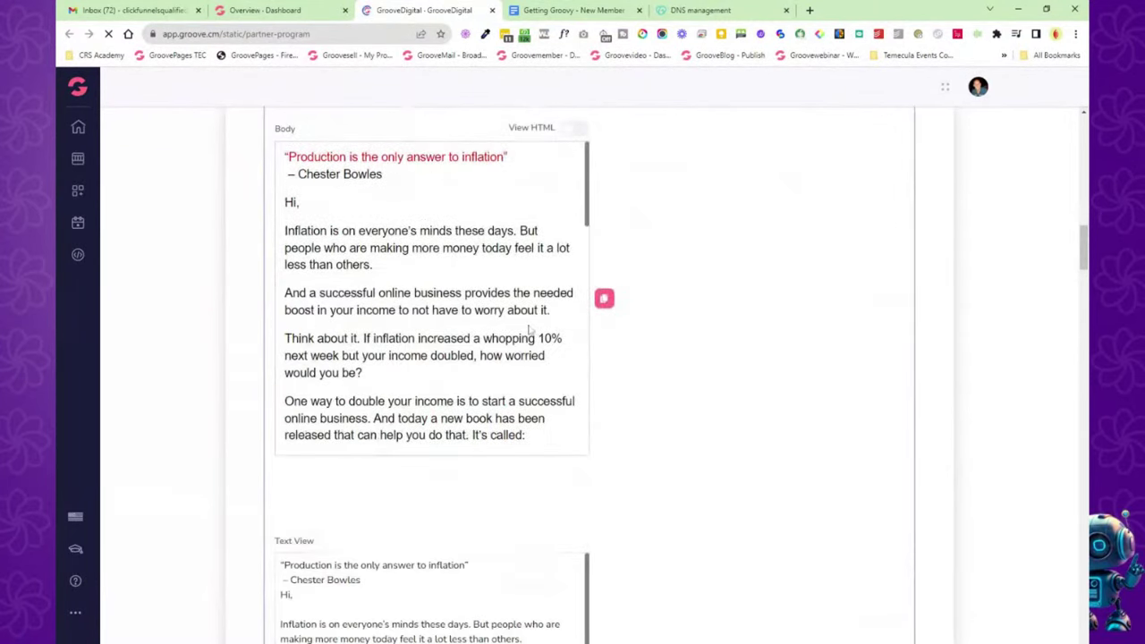
{"action": "scroll", "coordinate": [531, 332], "scroll_direction": "down", "scroll_amount": 3}
{"action": "scroll", "coordinate": [476, 334], "scroll_direction": "down", "scroll_amount": 10}
{"action": "scroll", "coordinate": [358, 365], "scroll_direction": "up", "scroll_amount": 5}
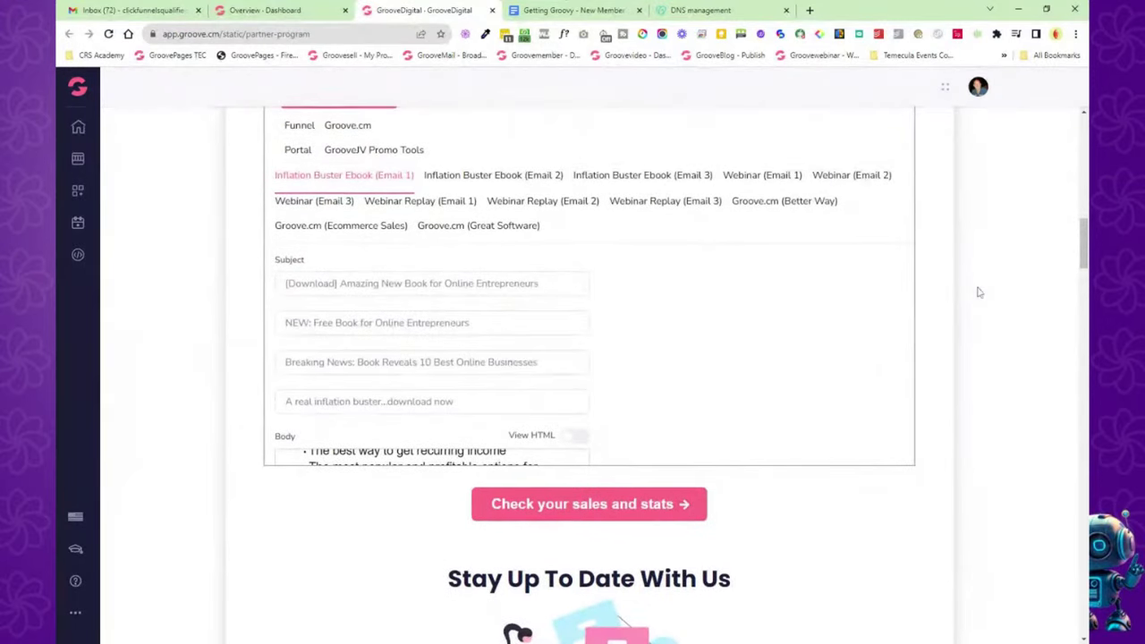
{"action": "scroll", "coordinate": [447, 352], "scroll_direction": "up", "scroll_amount": 3}
{"action": "left_click", "coordinate": [353, 348]}
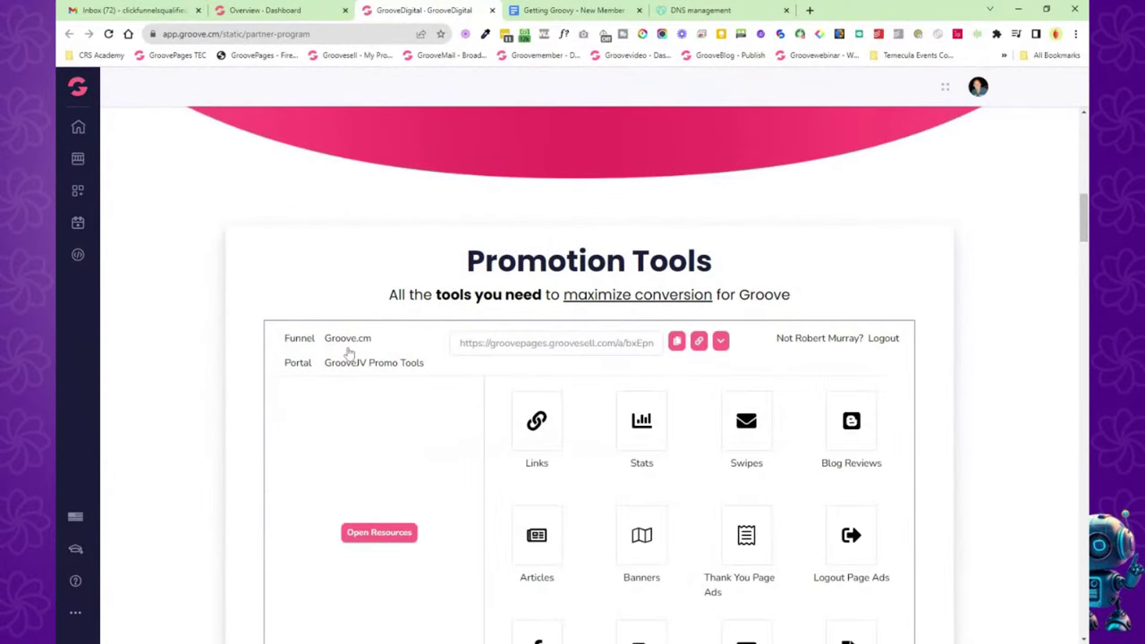
{"action": "scroll", "coordinate": [956, 346], "scroll_direction": "down", "scroll_amount": 3}
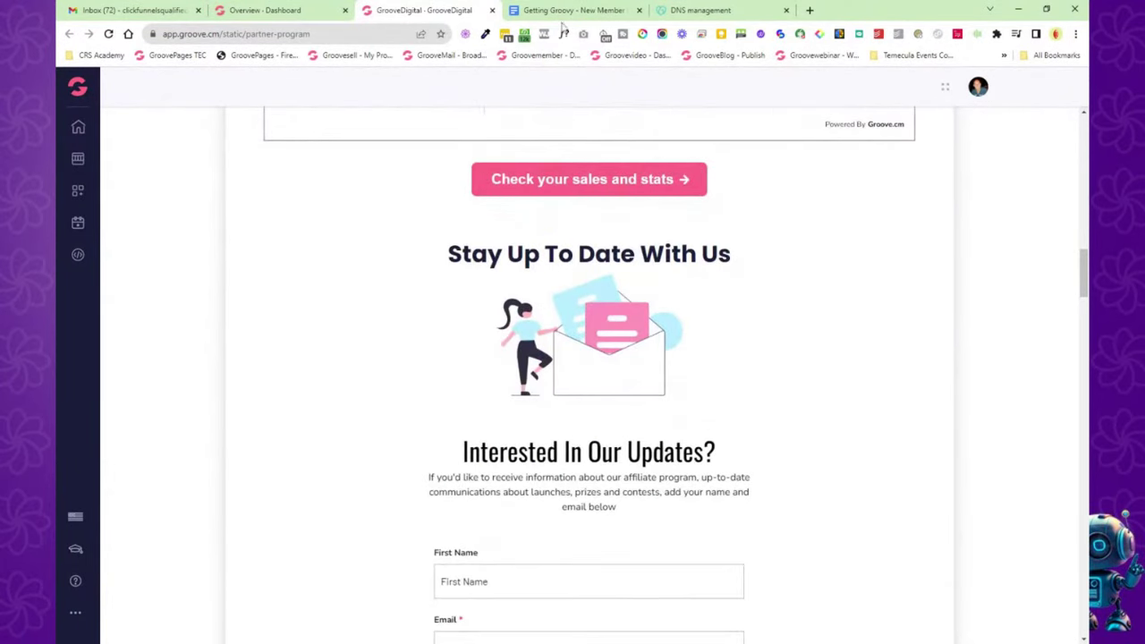
{"action": "key", "text": "ctrl+w"}
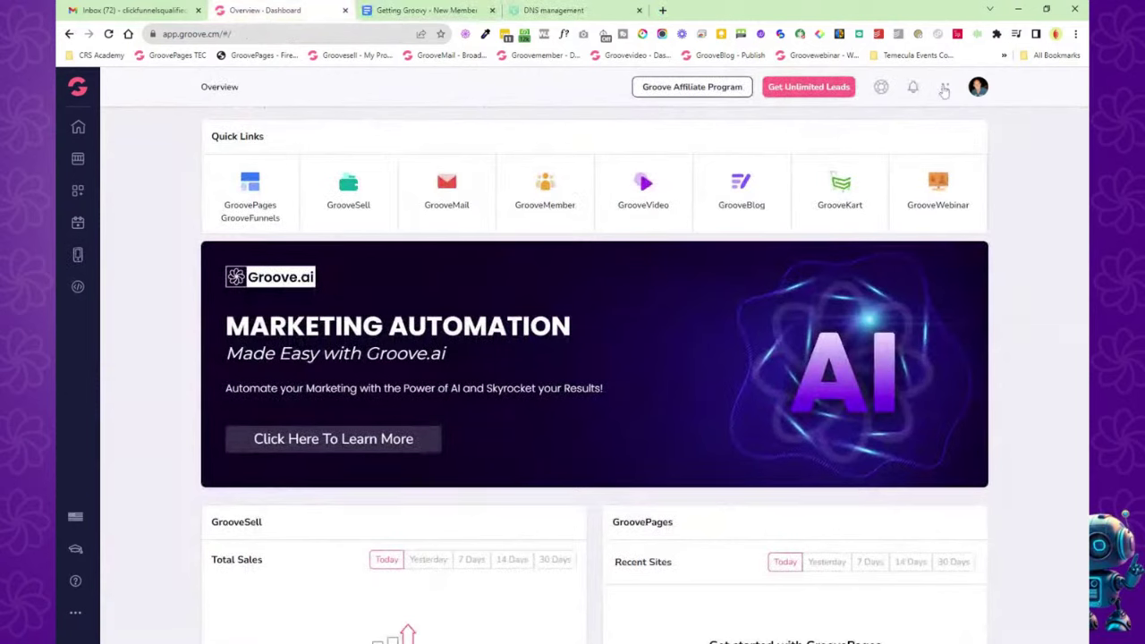
Look over the list of available Groove apps and browse the Latest Updates feed, closing it when done.
{"action": "left_click", "coordinate": [946, 90]}
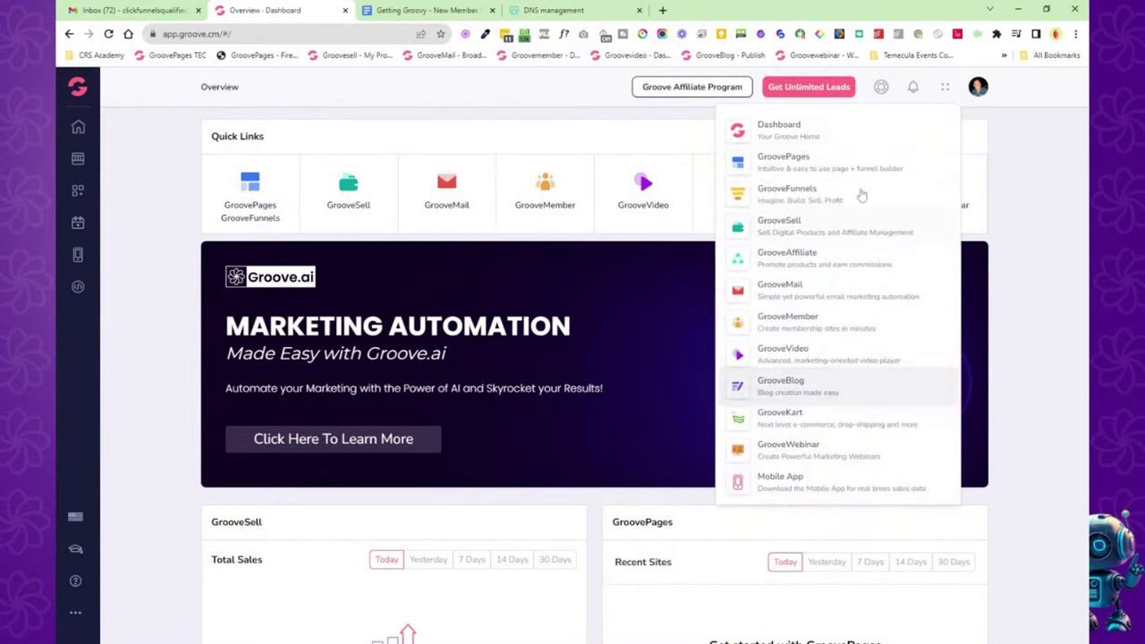
{"action": "mouse_move", "coordinate": [80, 91]}
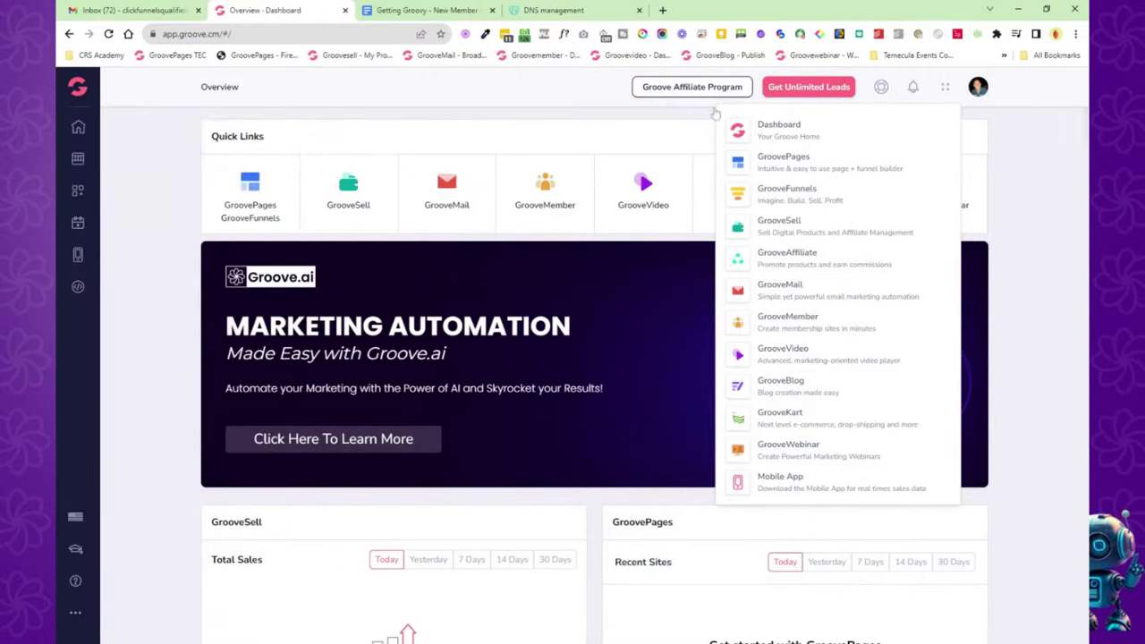
{"action": "left_click", "coordinate": [913, 87]}
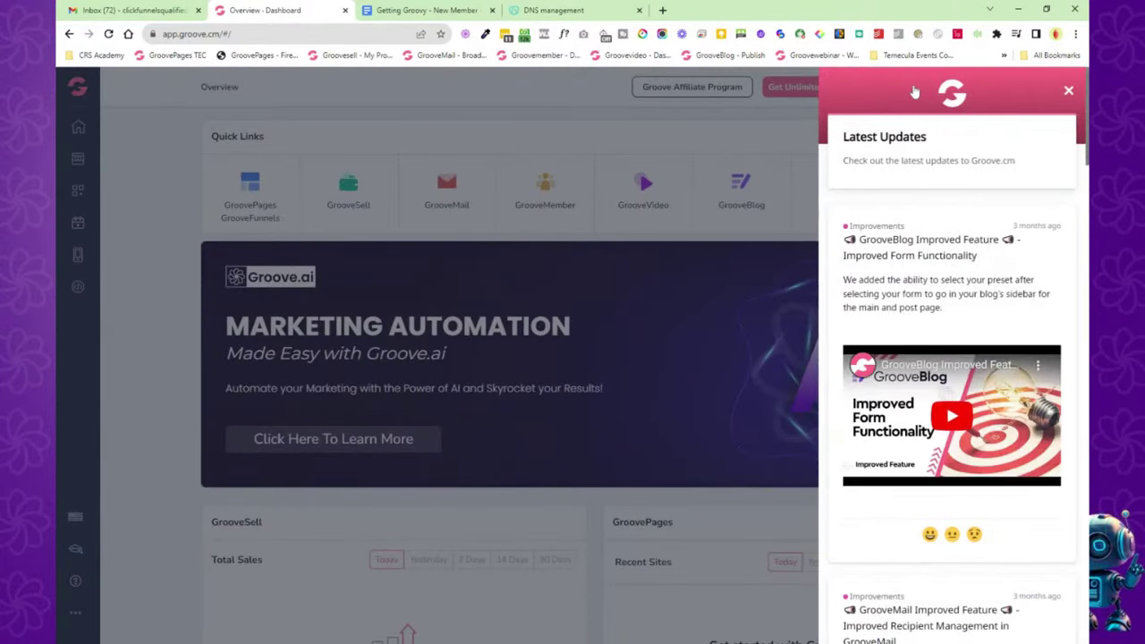
{"action": "scroll", "coordinate": [952, 357], "scroll_direction": "down", "scroll_amount": 5}
{"action": "scroll", "coordinate": [996, 277], "scroll_direction": "down", "scroll_amount": 15}
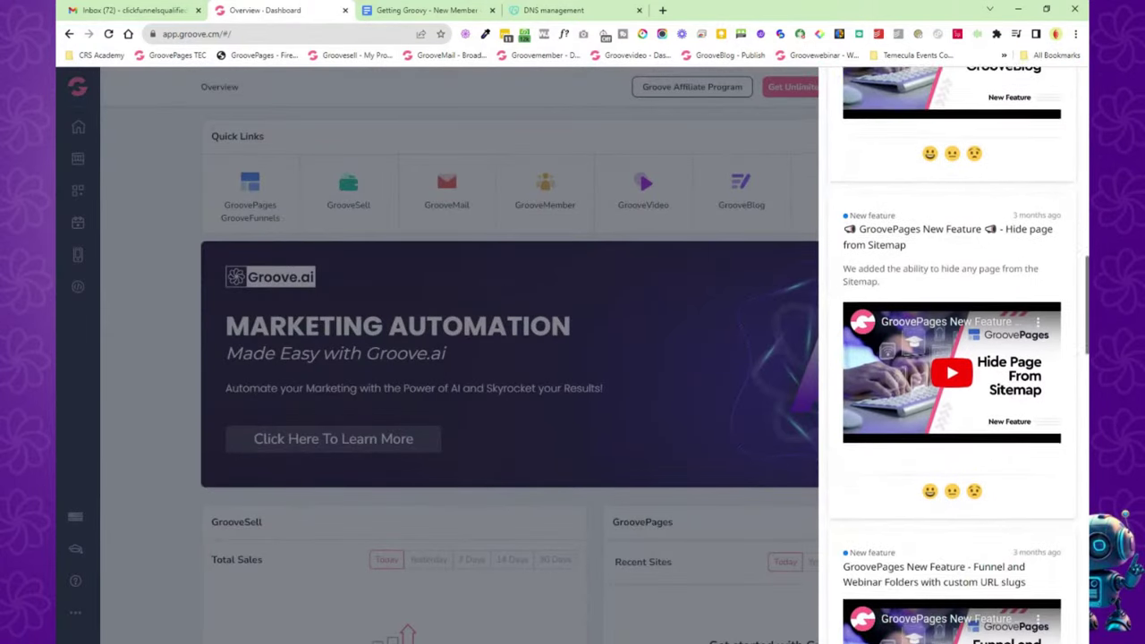
{"action": "scroll", "coordinate": [995, 277], "scroll_direction": "down", "scroll_amount": 5}
{"action": "scroll", "coordinate": [948, 268], "scroll_direction": "up", "scroll_amount": 4}
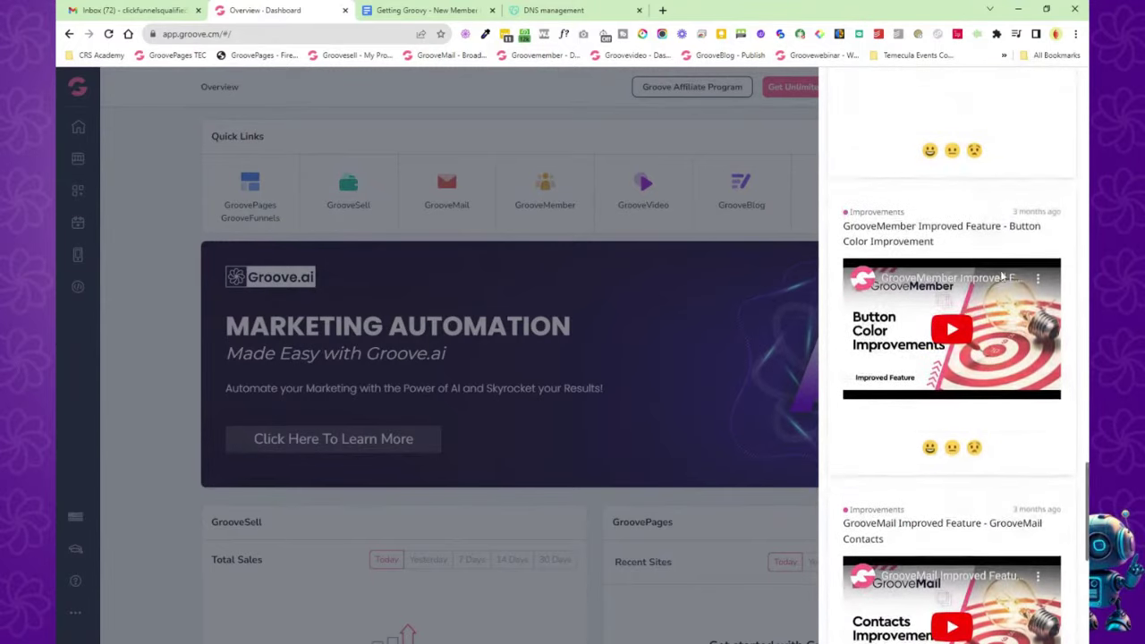
{"action": "left_click", "coordinate": [791, 119]}
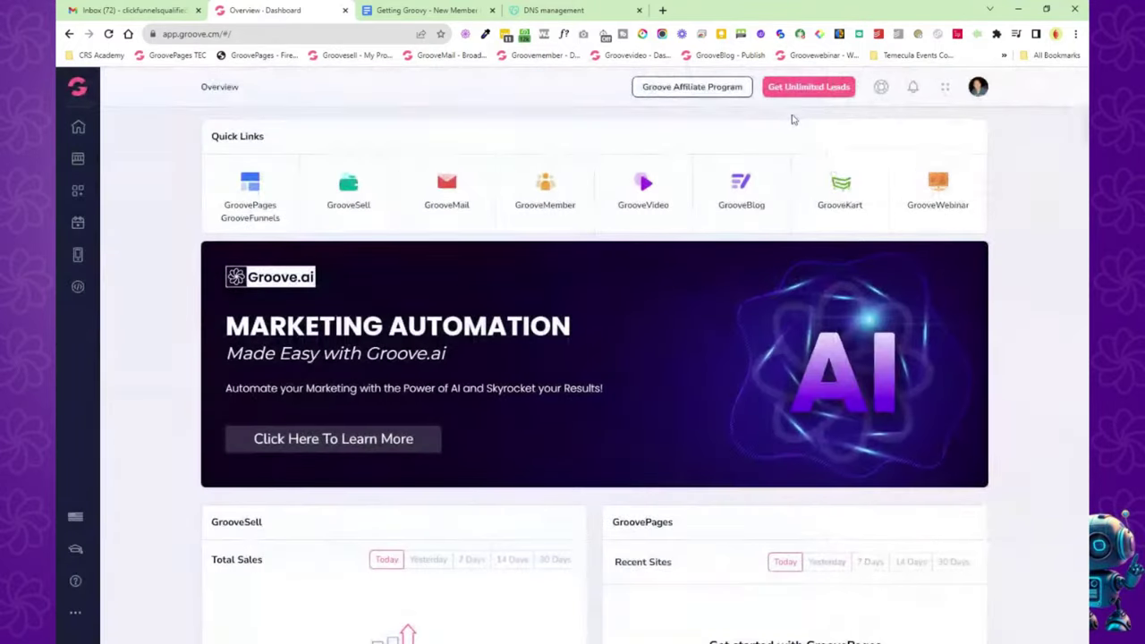
Open the Groove AI assistant and read through the earlier questions and answers in its conversation.
{"action": "left_click", "coordinate": [881, 91]}
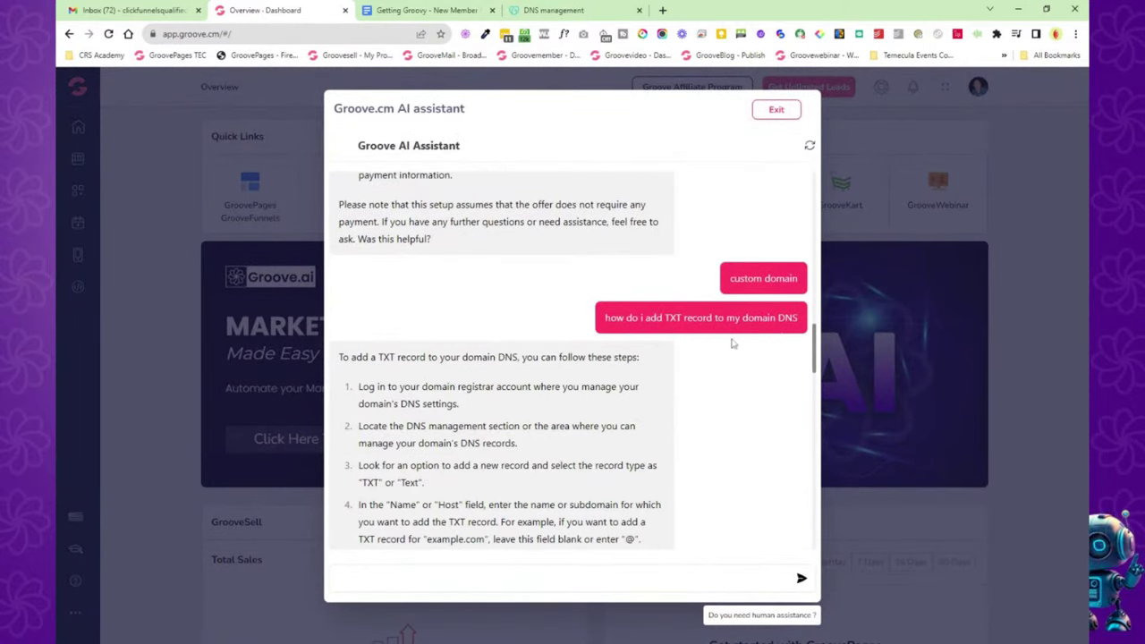
{"action": "scroll", "coordinate": [705, 367], "scroll_direction": "up", "scroll_amount": 5}
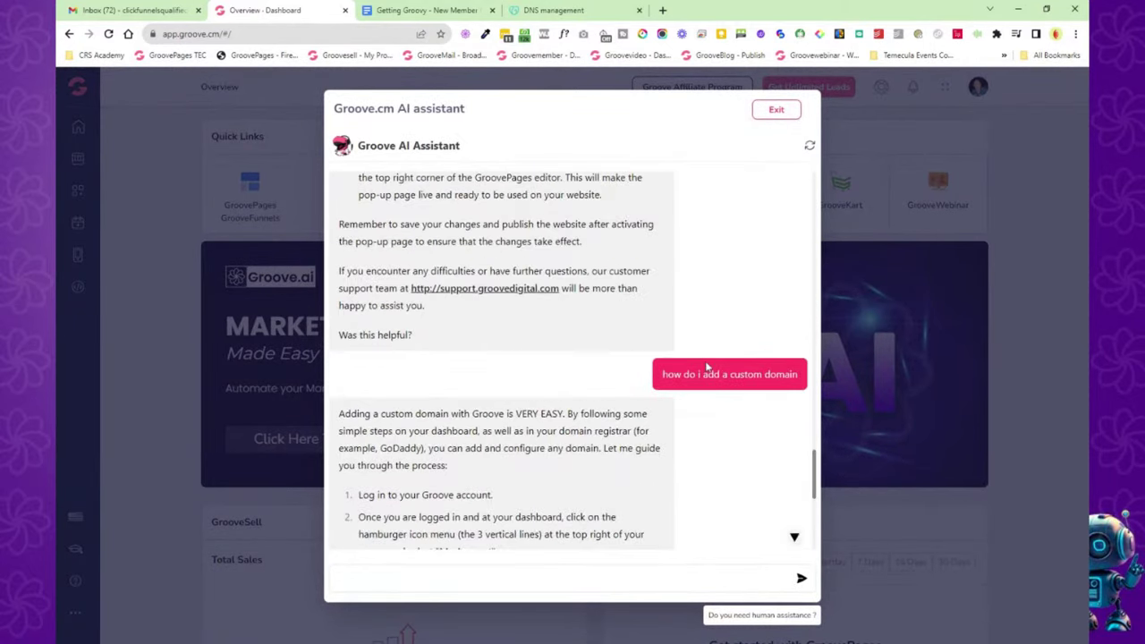
{"action": "scroll", "coordinate": [707, 367], "scroll_direction": "down", "scroll_amount": 10}
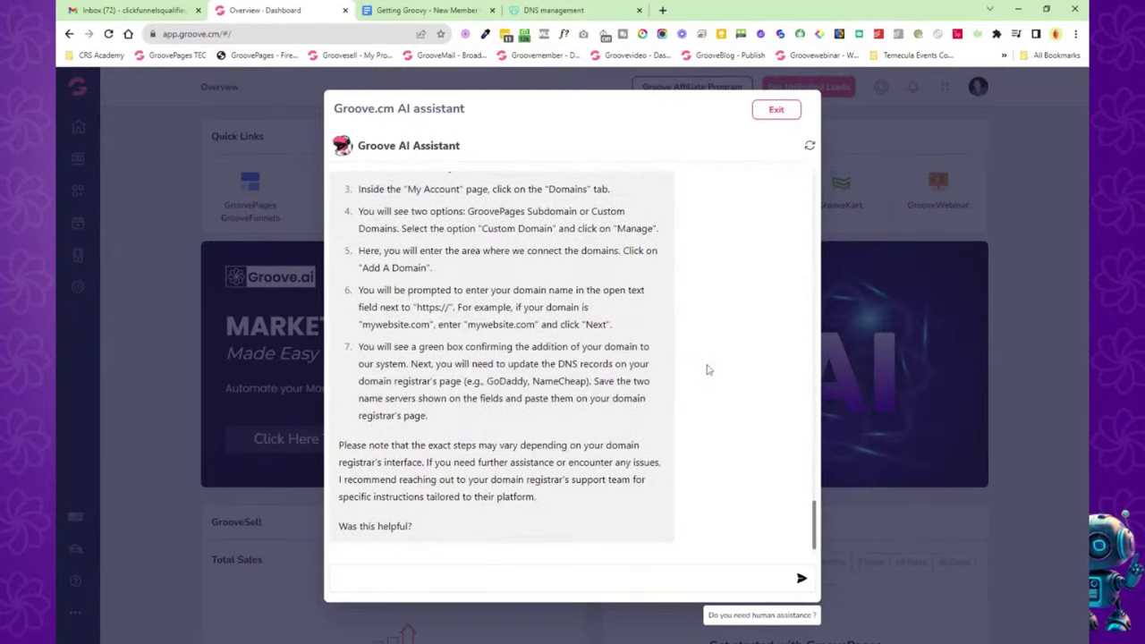
Ask the AI assistant about "custom domain", read its answer, and exit the assistant.
{"action": "left_click", "coordinate": [432, 581]}
{"action": "type", "text": "custom domain"}
{"action": "key", "text": "Return"}
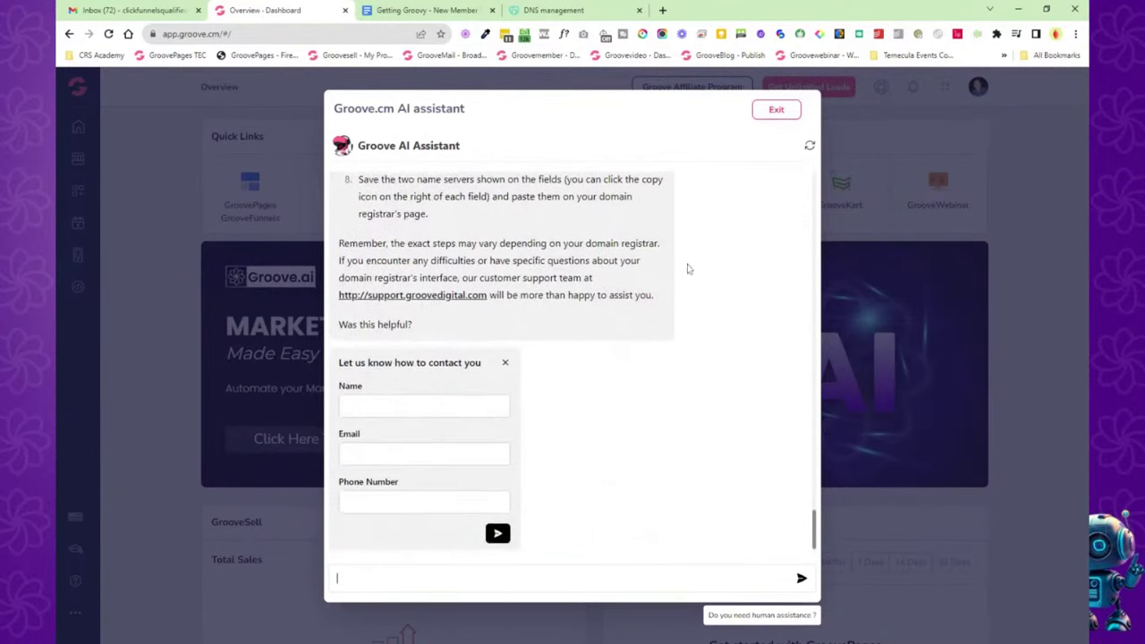
{"action": "scroll", "coordinate": [685, 266], "scroll_direction": "up", "scroll_amount": 5}
{"action": "scroll", "coordinate": [688, 269], "scroll_direction": "up", "scroll_amount": 2}
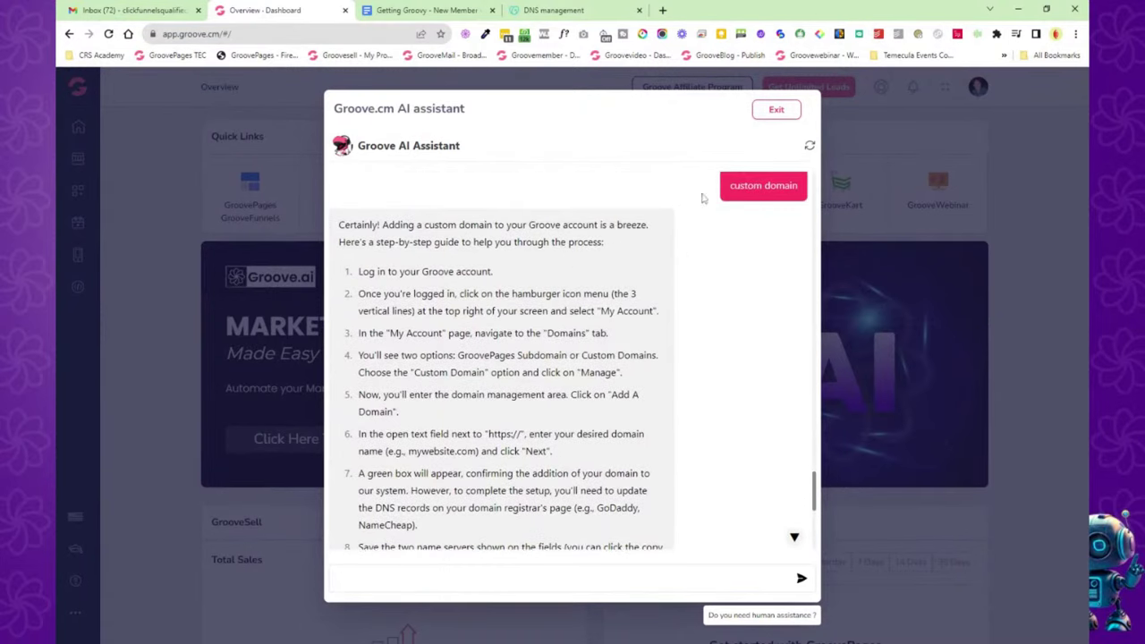
{"action": "left_click", "coordinate": [778, 112]}
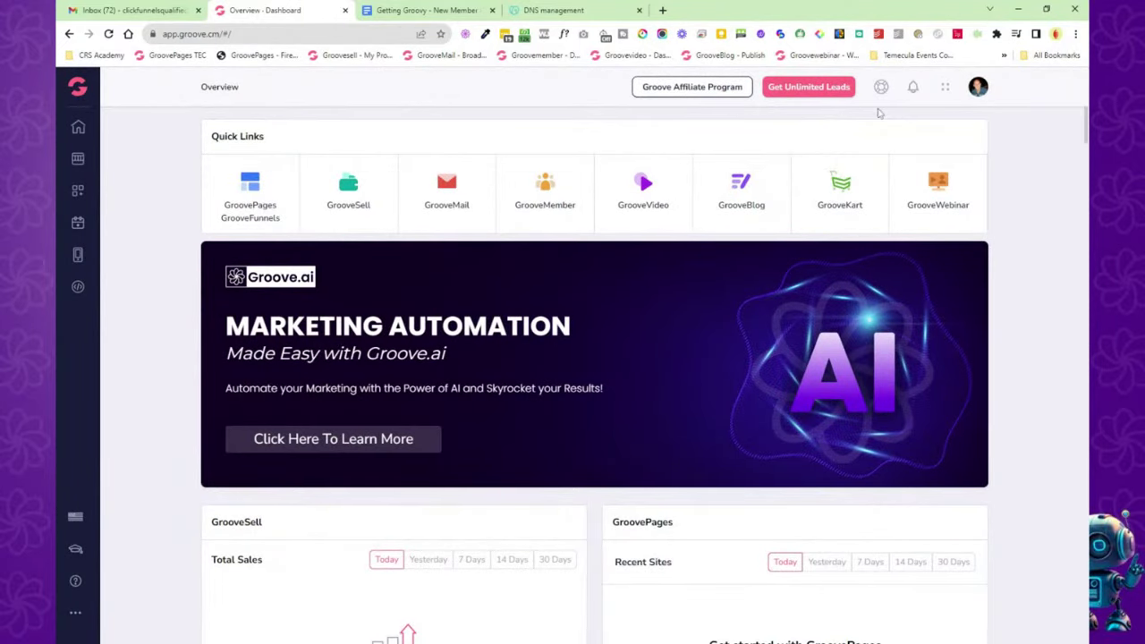
Open the Get Unlimited Leads offer and examine the Free Plan versus Premium+ Lifetime Deal comparisons for GroovePages, GrooveFunnels and GrooveMail.
{"action": "left_click", "coordinate": [810, 88]}
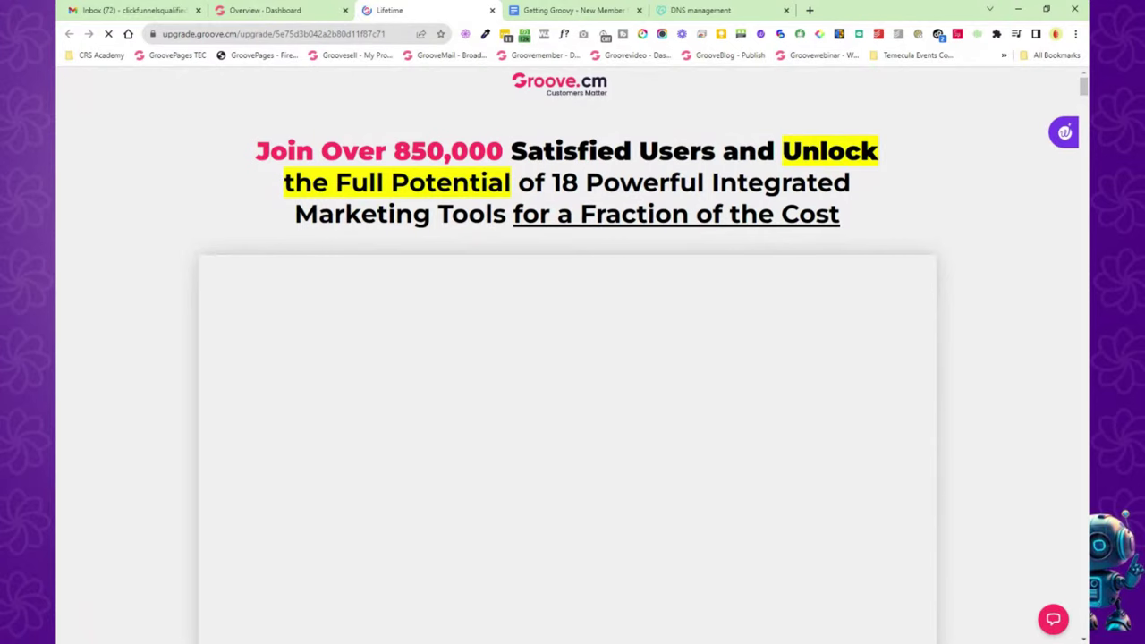
{"action": "scroll", "coordinate": [980, 242], "scroll_direction": "down", "scroll_amount": 3}
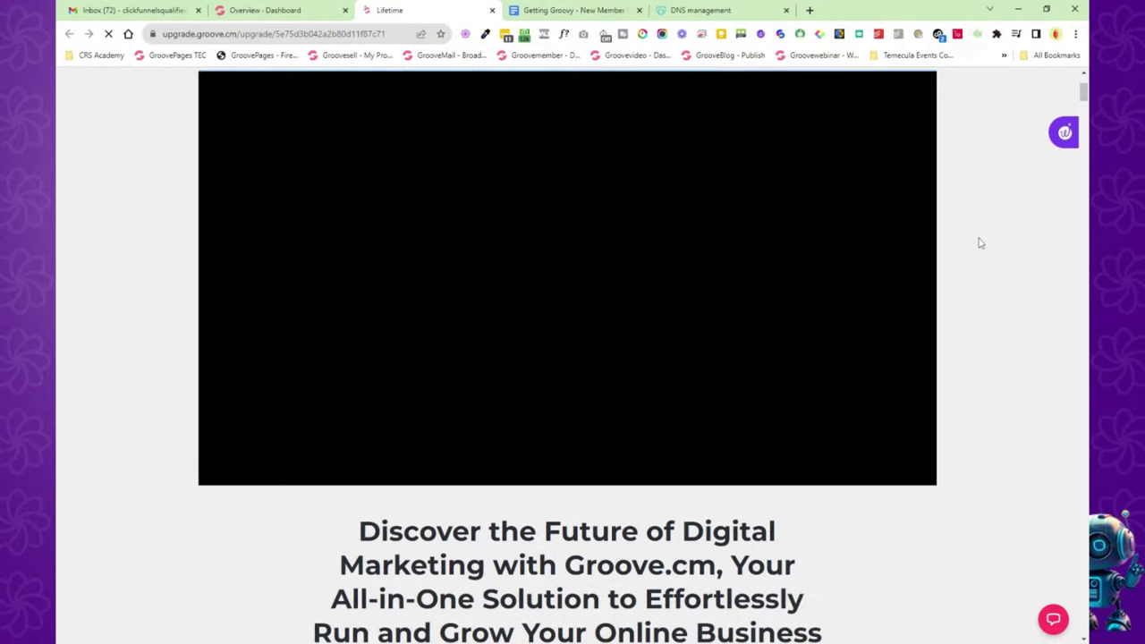
{"action": "scroll", "coordinate": [980, 243], "scroll_direction": "up", "scroll_amount": 1}
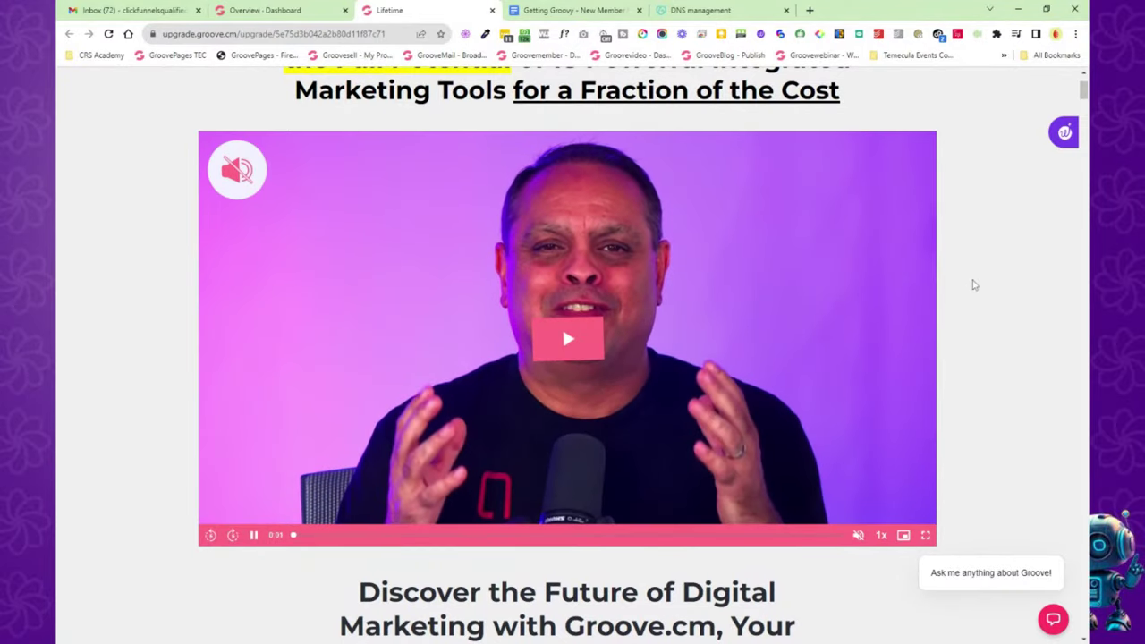
{"action": "scroll", "coordinate": [975, 284], "scroll_direction": "down", "scroll_amount": 5}
{"action": "scroll", "coordinate": [975, 284], "scroll_direction": "down", "scroll_amount": 15}
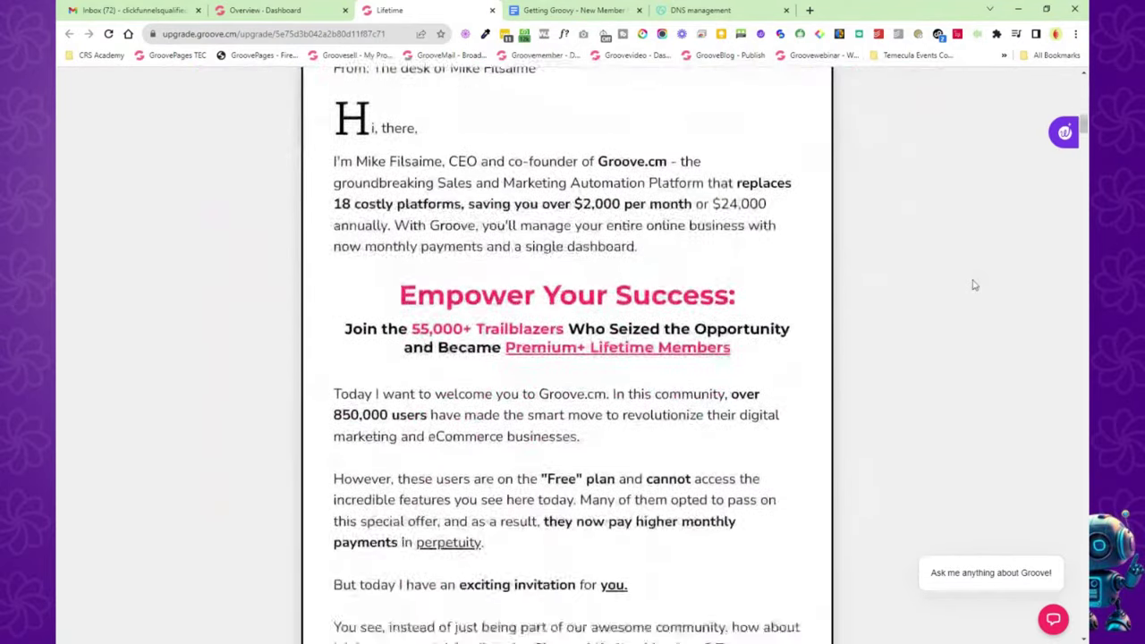
{"action": "scroll", "coordinate": [974, 287], "scroll_direction": "down", "scroll_amount": 20}
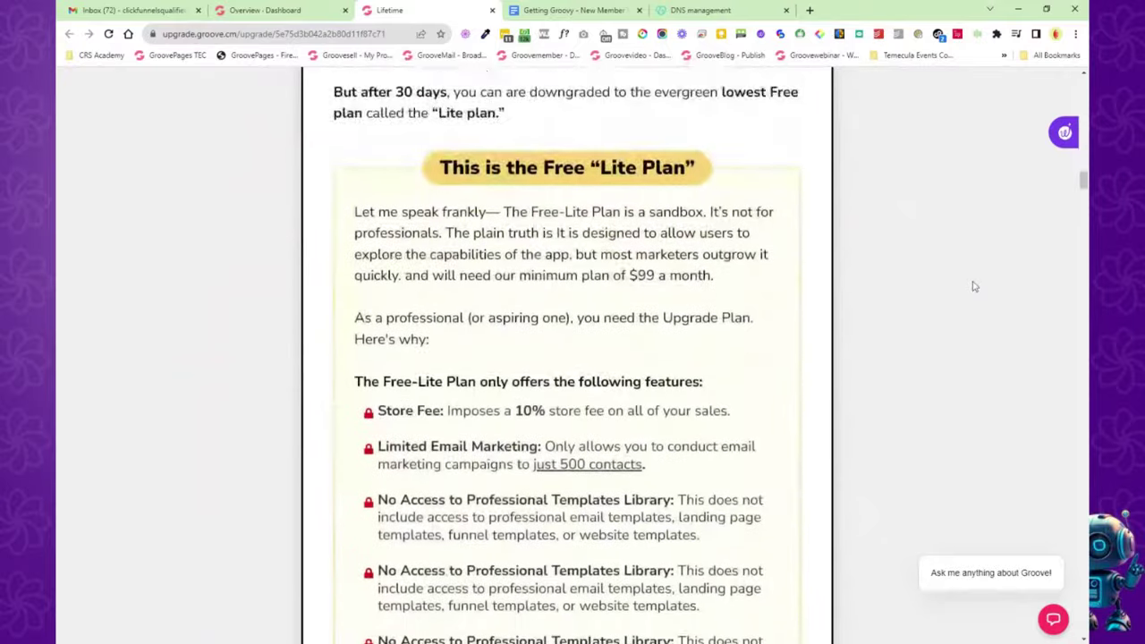
{"action": "scroll", "coordinate": [974, 286], "scroll_direction": "down", "scroll_amount": 15}
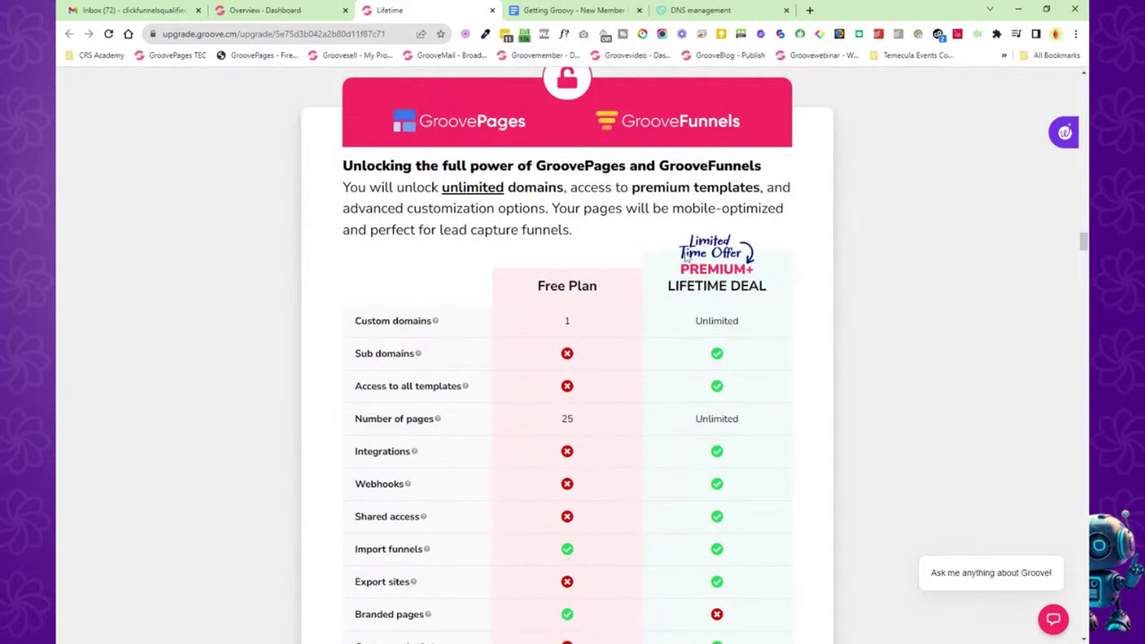
{"action": "scroll", "coordinate": [826, 298], "scroll_direction": "down", "scroll_amount": 8}
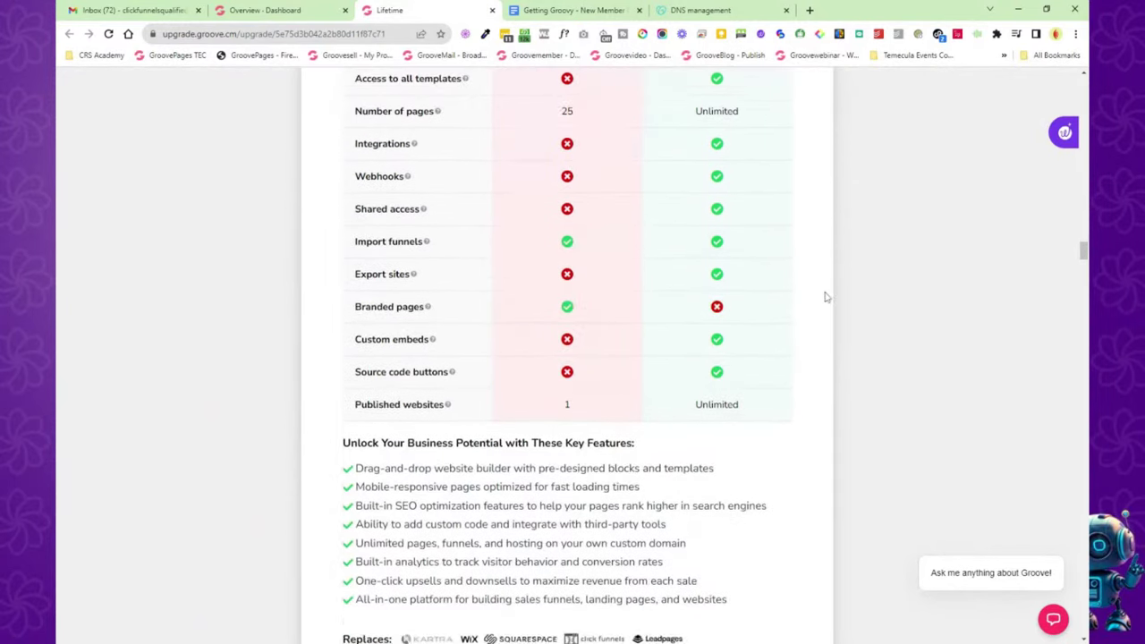
{"action": "scroll", "coordinate": [825, 297], "scroll_direction": "down", "scroll_amount": 4}
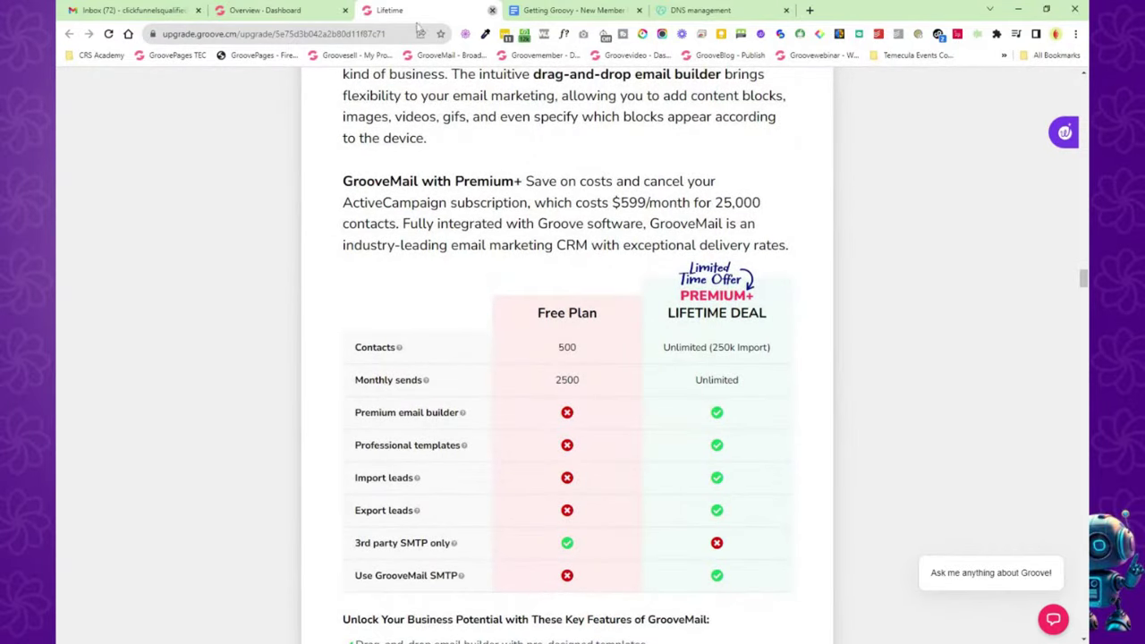
Return from the upgrade offer to the dashboard and look over the account options and the list of Groove apps.
{"action": "left_click", "coordinate": [255, 12]}
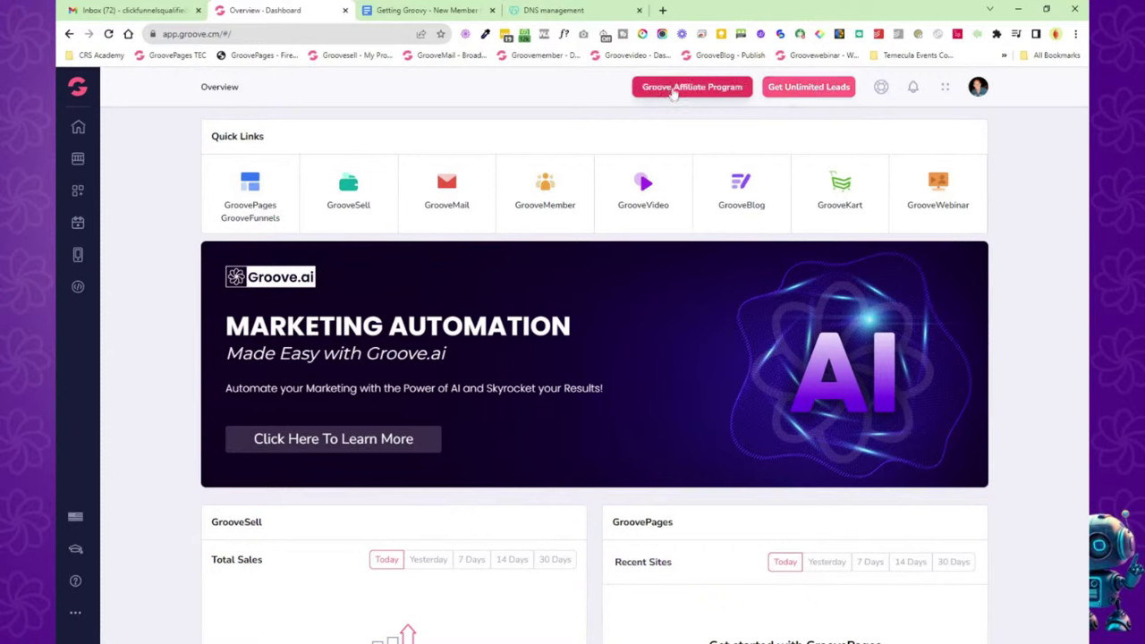
{"action": "left_click", "coordinate": [977, 87]}
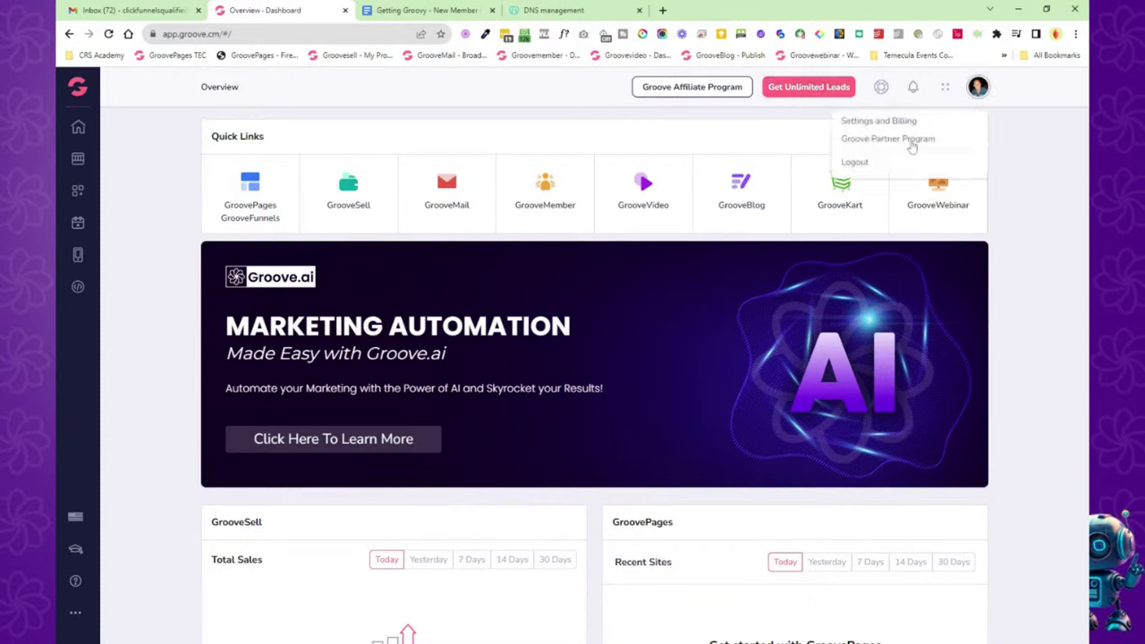
{"action": "left_click", "coordinate": [584, 118]}
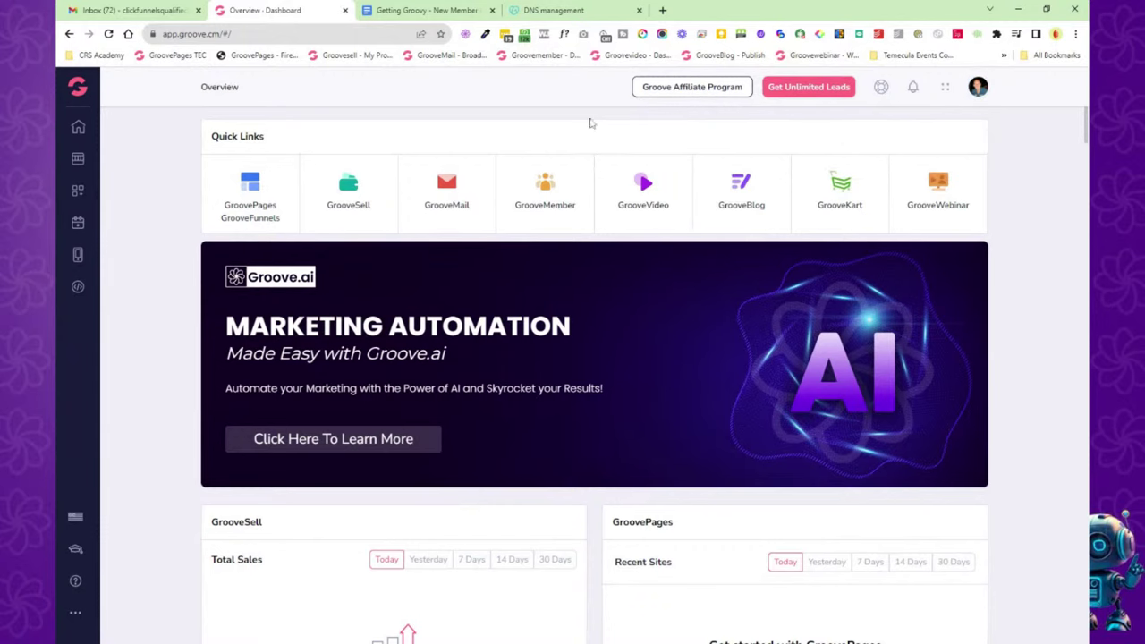
{"action": "left_click", "coordinate": [78, 97]}
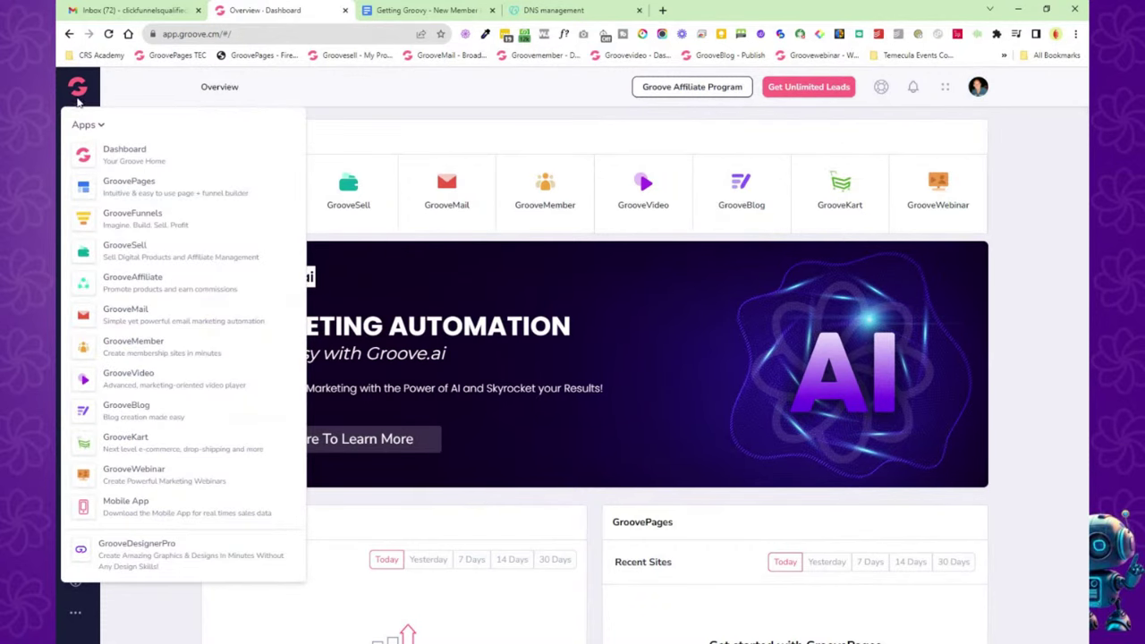
{"action": "left_click", "coordinate": [345, 121]}
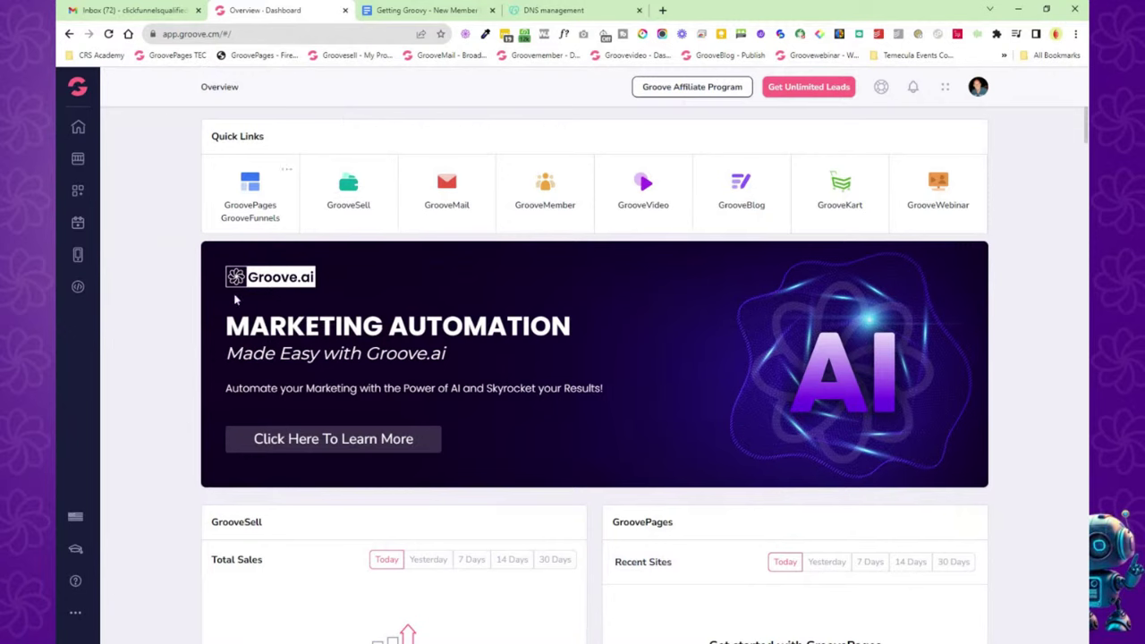
Open the Affiliate Marketplace, examine its product listings, category, billing type and trial filters, and return to the main dashboard.
{"action": "left_click", "coordinate": [77, 159]}
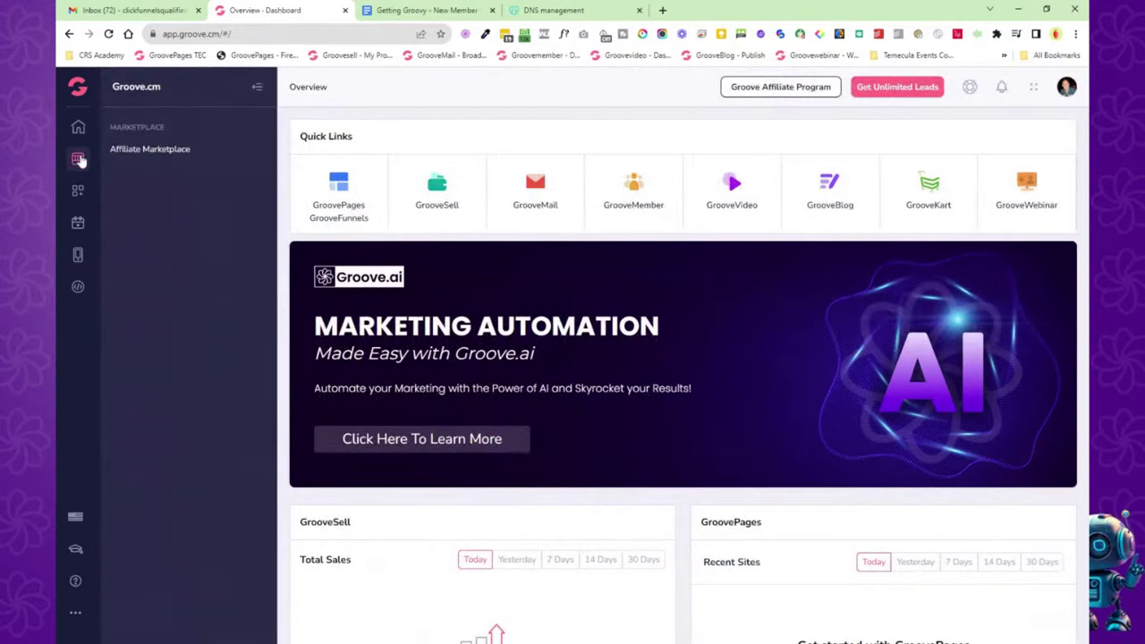
{"action": "left_click", "coordinate": [143, 149]}
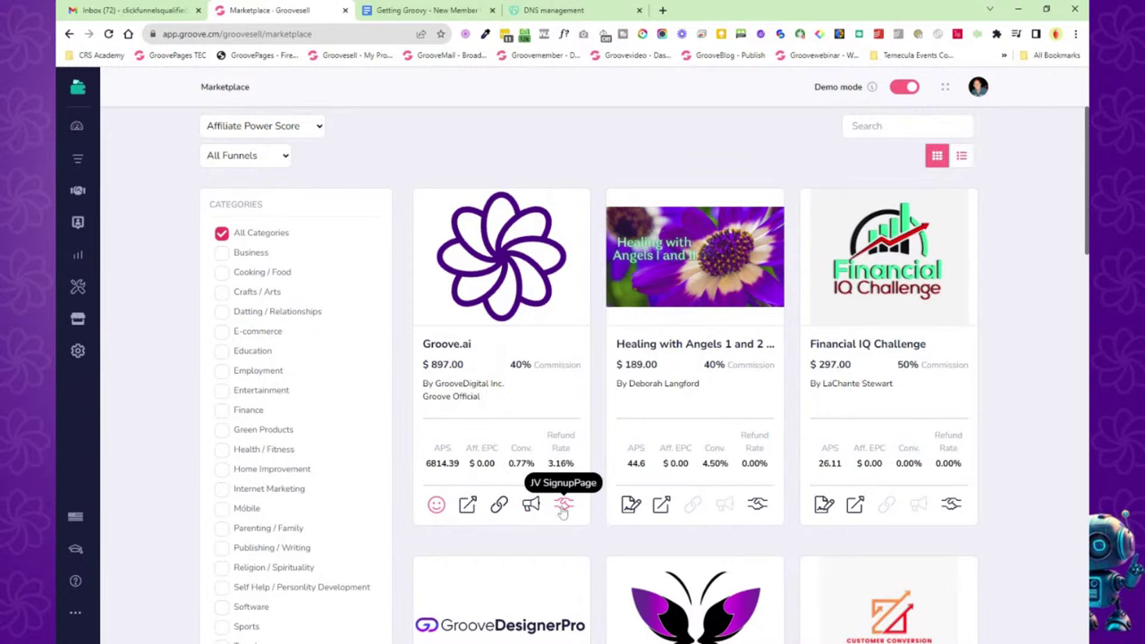
{"action": "scroll", "coordinate": [215, 291], "scroll_direction": "down", "scroll_amount": 2}
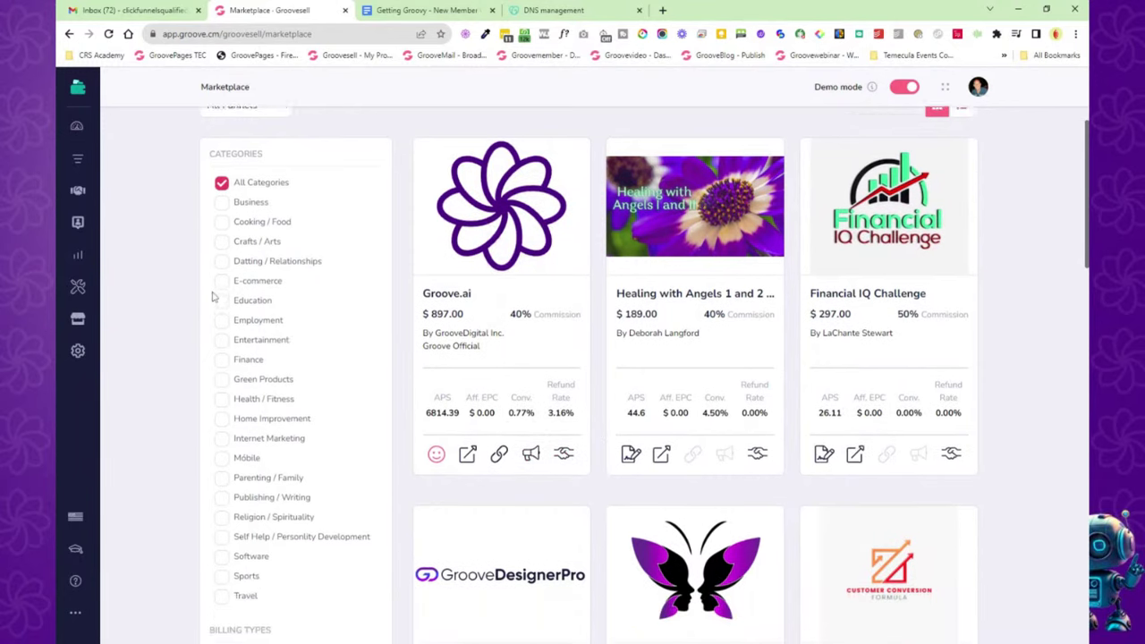
{"action": "scroll", "coordinate": [213, 296], "scroll_direction": "down", "scroll_amount": 4}
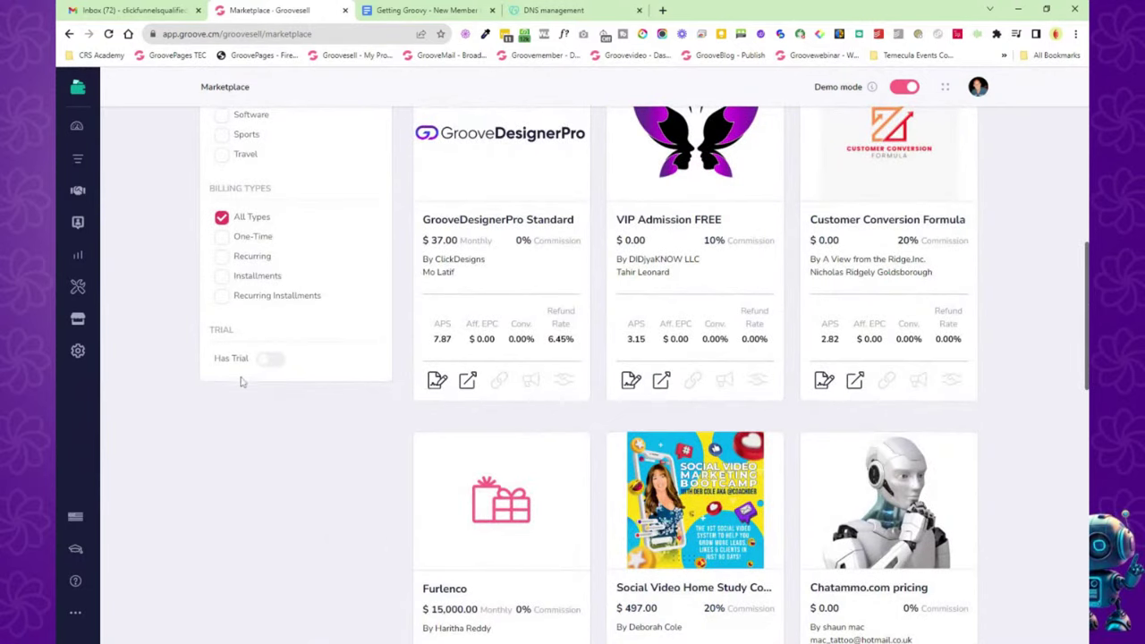
{"action": "scroll", "coordinate": [239, 385], "scroll_direction": "up", "scroll_amount": 5}
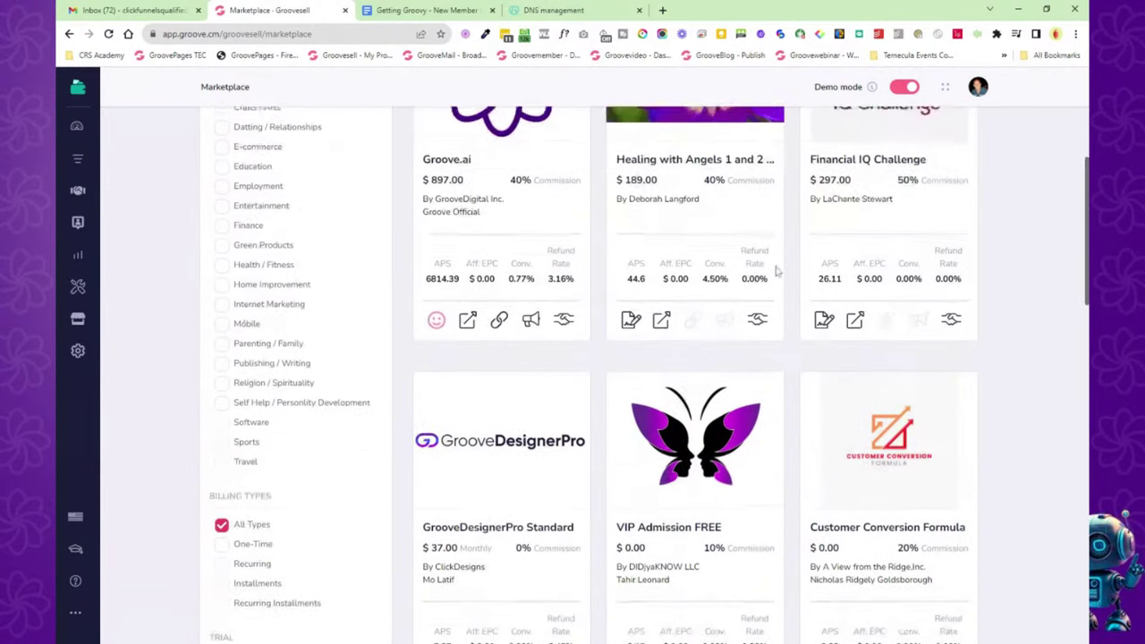
{"action": "scroll", "coordinate": [1020, 239], "scroll_direction": "up", "scroll_amount": 1}
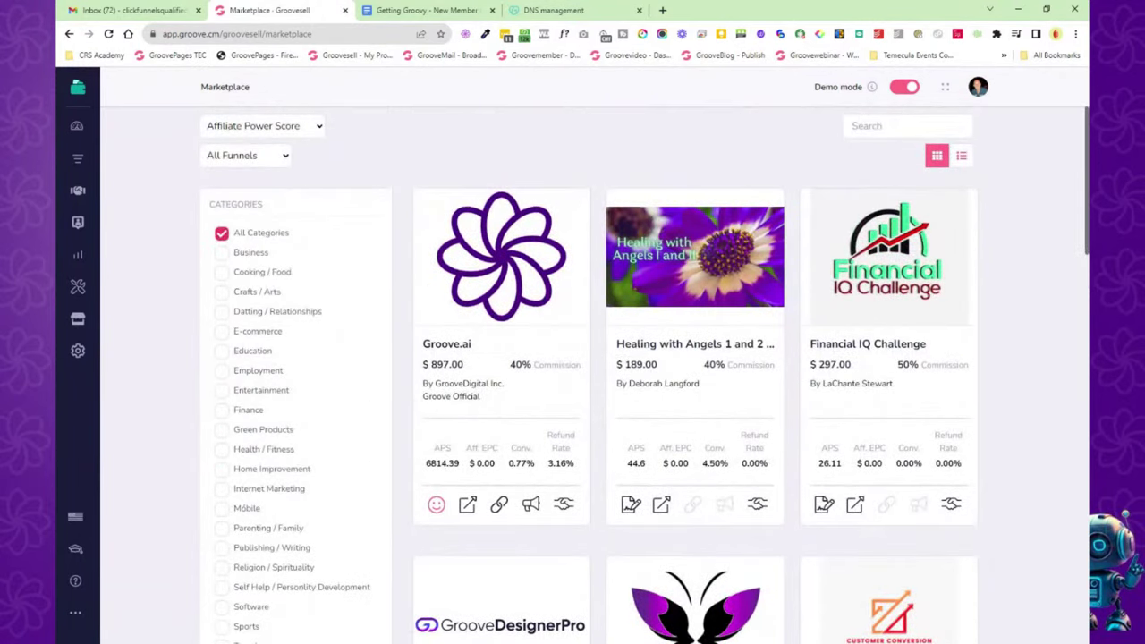
{"action": "left_click", "coordinate": [79, 89]}
{"action": "left_click", "coordinate": [114, 154]}
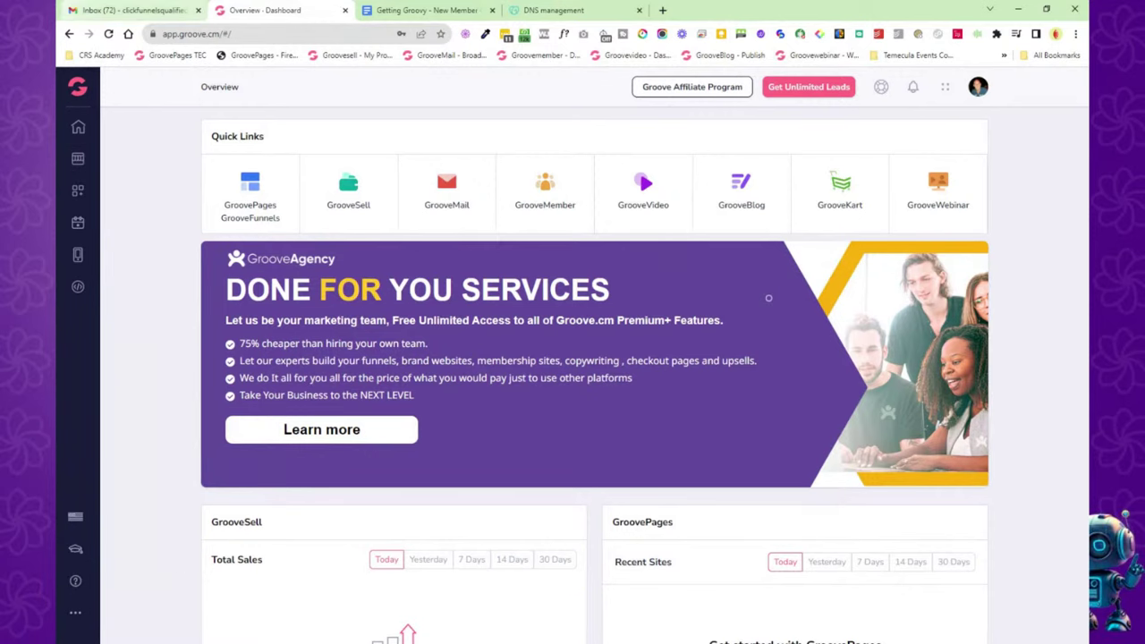
Open GroovePay from the services and read through its merchant processing benefits under What Can You Expect.
{"action": "left_click", "coordinate": [79, 194]}
{"action": "left_click", "coordinate": [132, 150]}
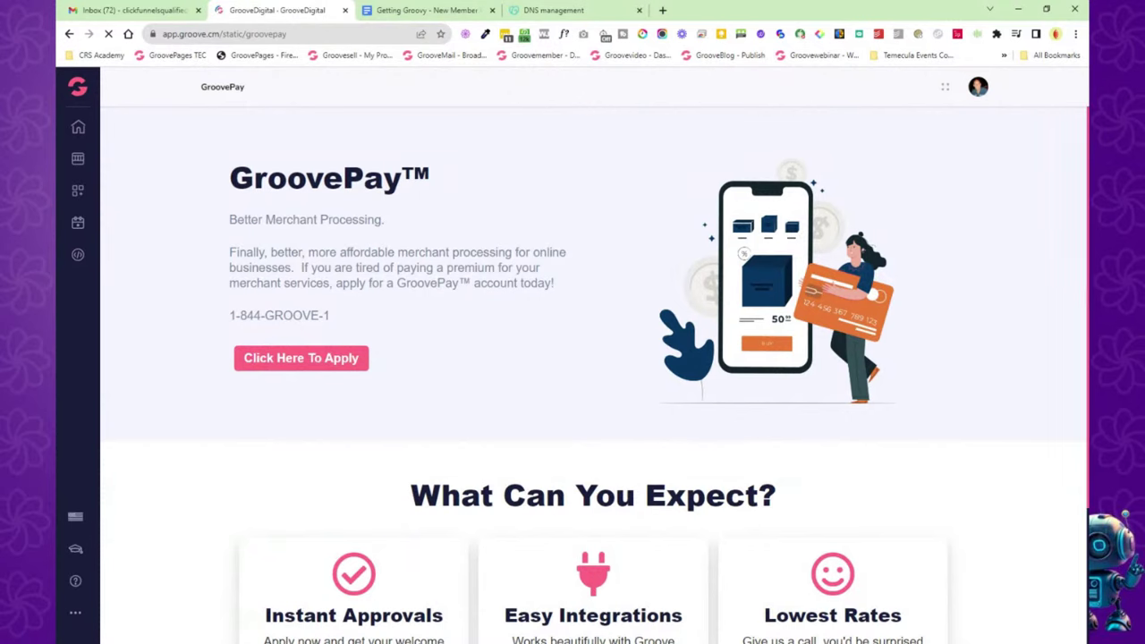
{"action": "scroll", "coordinate": [254, 424], "scroll_direction": "down", "scroll_amount": 1}
{"action": "scroll", "coordinate": [254, 424], "scroll_direction": "down", "scroll_amount": 1}
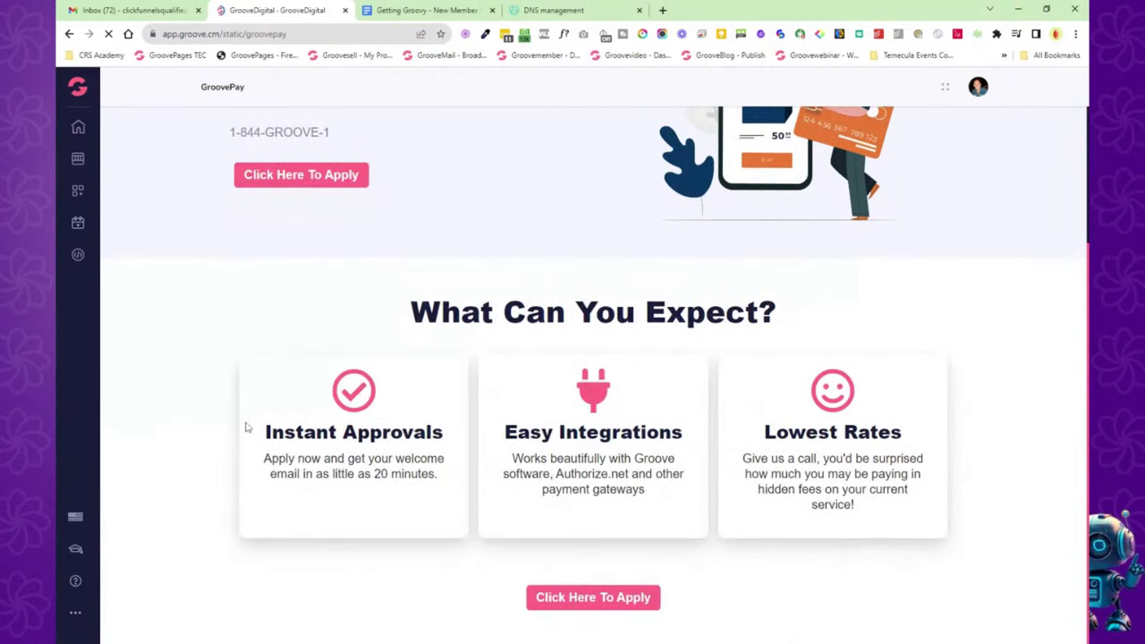
{"action": "left_click", "coordinate": [78, 190]}
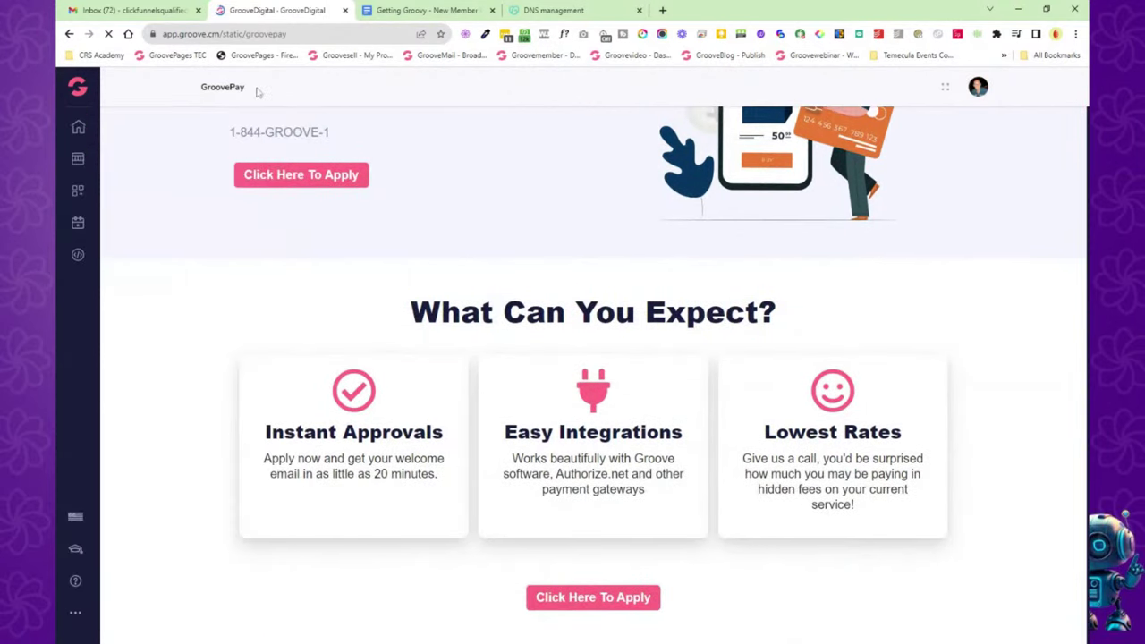
Open the Groove Marketplace, visit its storefront to browse the featured items and freelancer services, and close the storefront.
{"action": "left_click", "coordinate": [78, 160]}
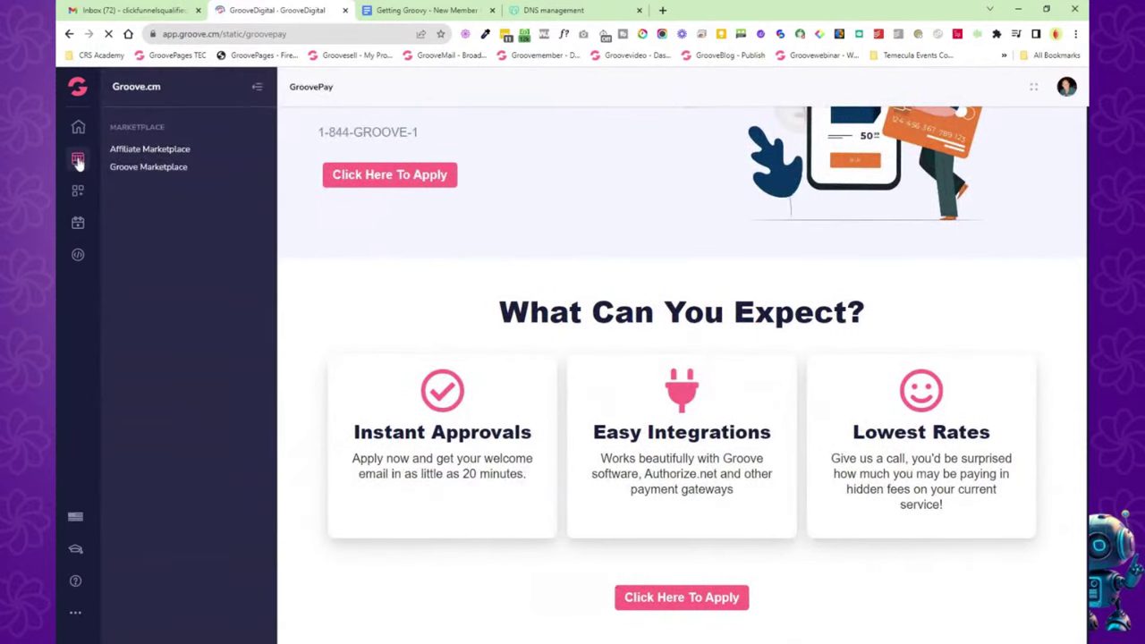
{"action": "left_click", "coordinate": [148, 167]}
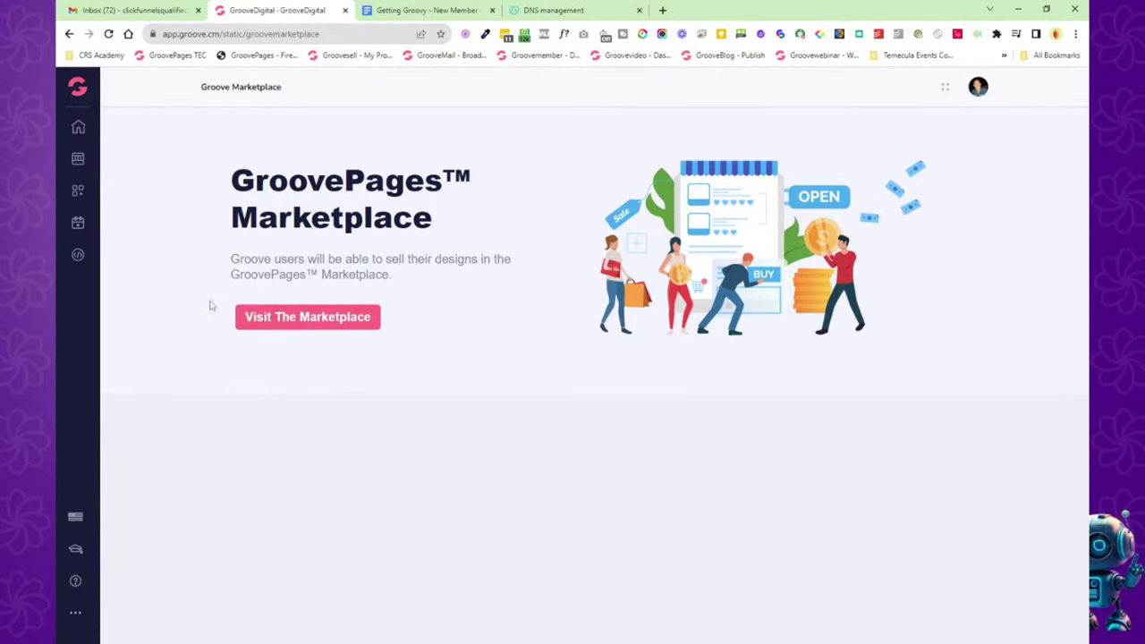
{"action": "left_click", "coordinate": [78, 160]}
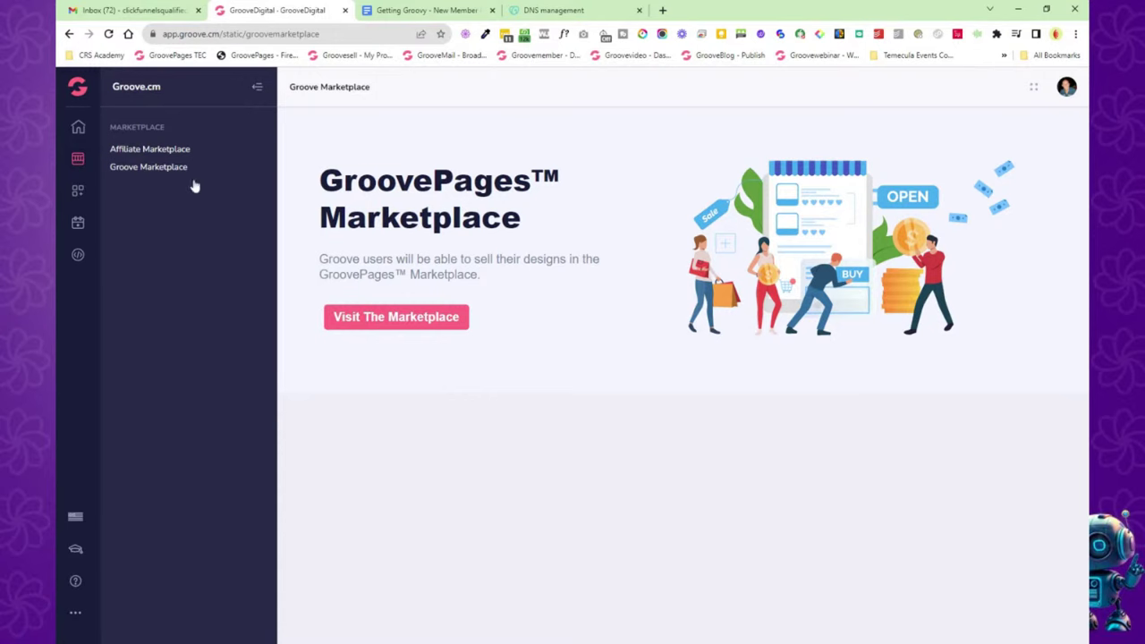
{"action": "left_click", "coordinate": [378, 323]}
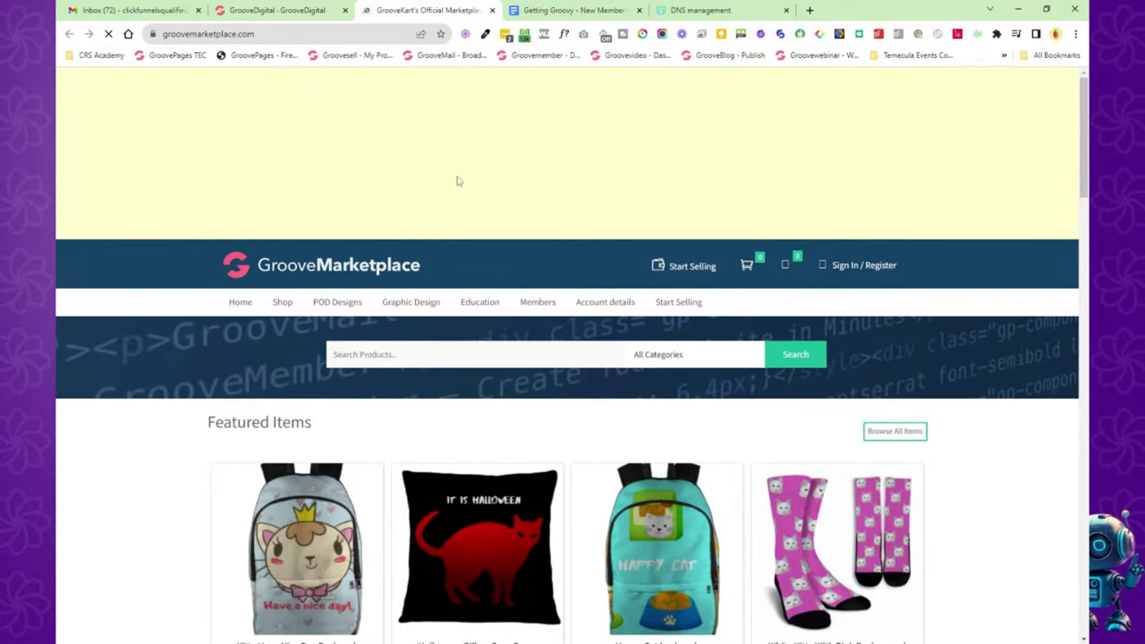
{"action": "scroll", "coordinate": [516, 184], "scroll_direction": "down", "scroll_amount": 6}
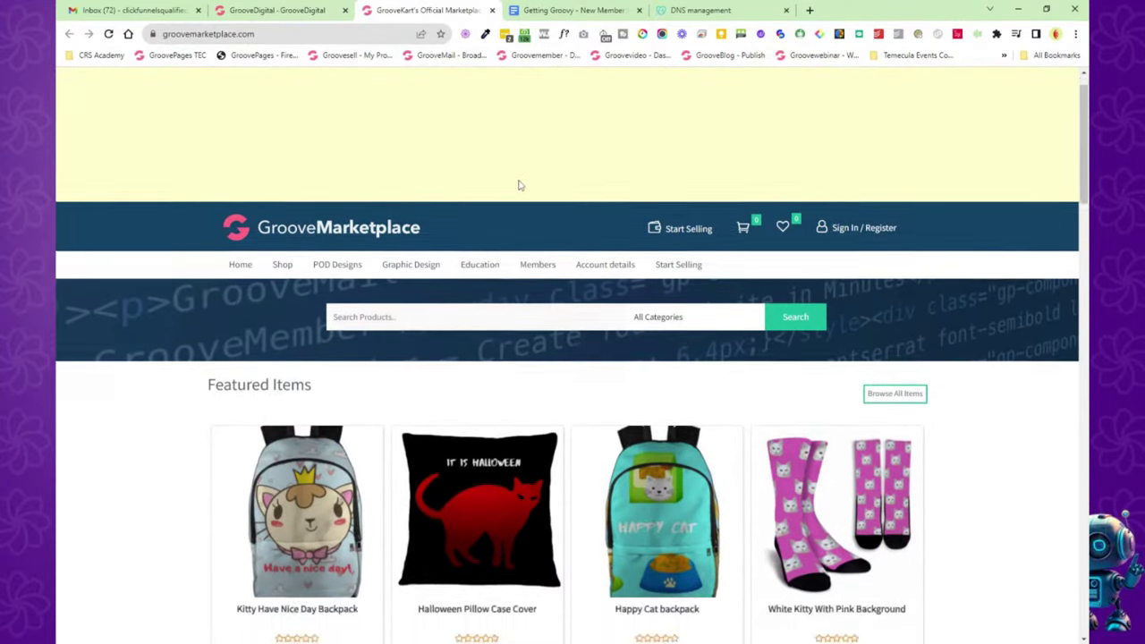
{"action": "scroll", "coordinate": [174, 320], "scroll_direction": "down", "scroll_amount": 7}
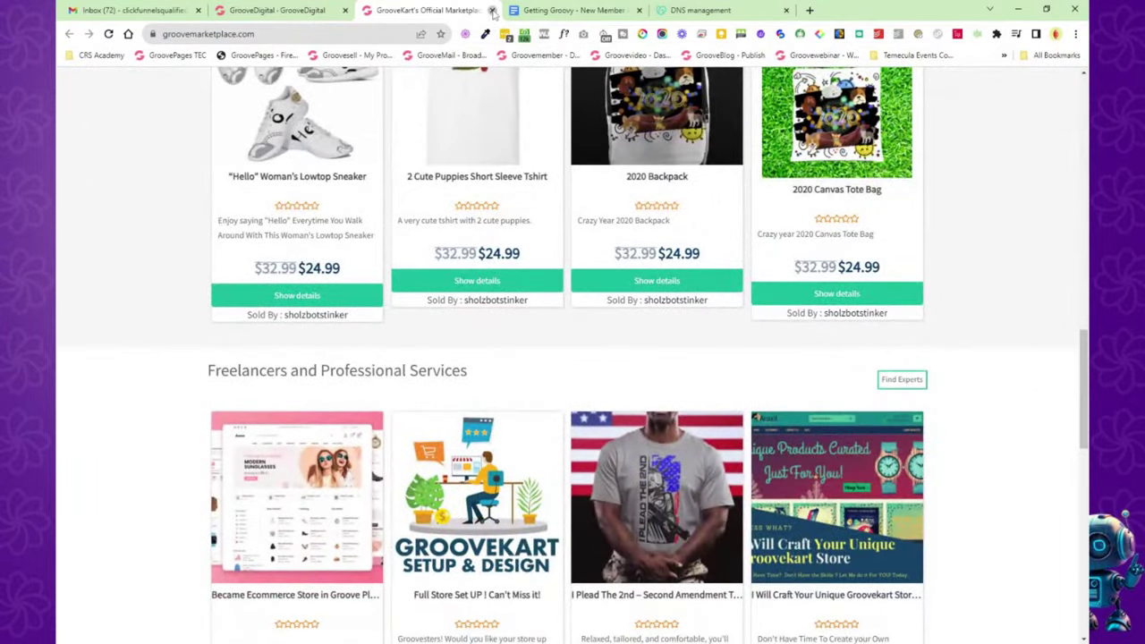
{"action": "left_click", "coordinate": [492, 10]}
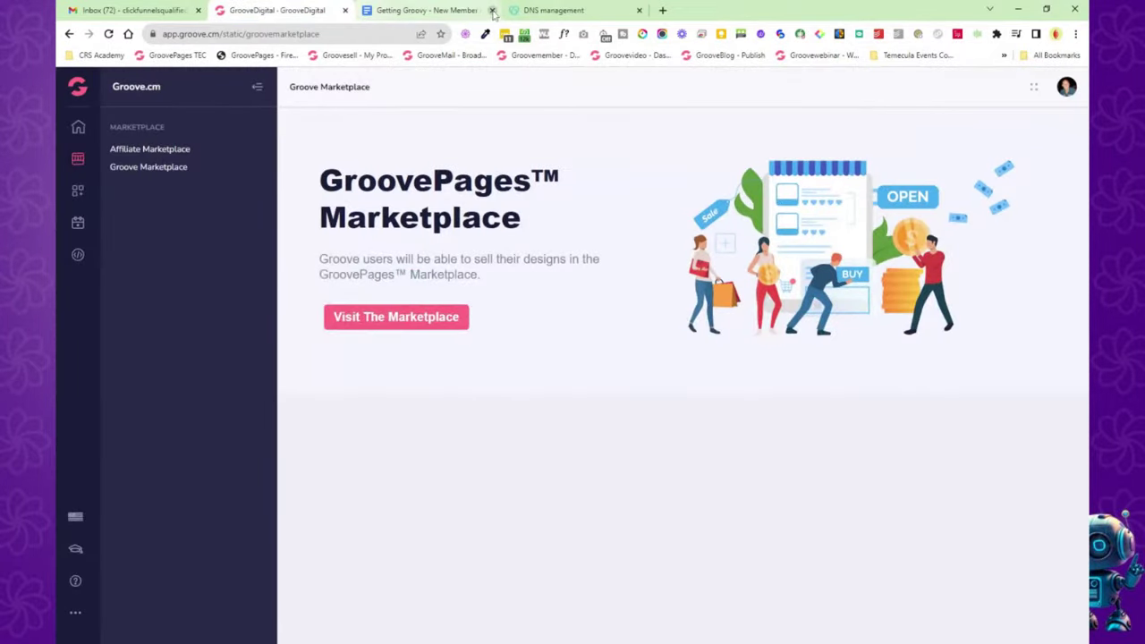
Open GrooveSolos from the services, look over its traffic offer and free account form, and close the page.
{"action": "left_click", "coordinate": [78, 193]}
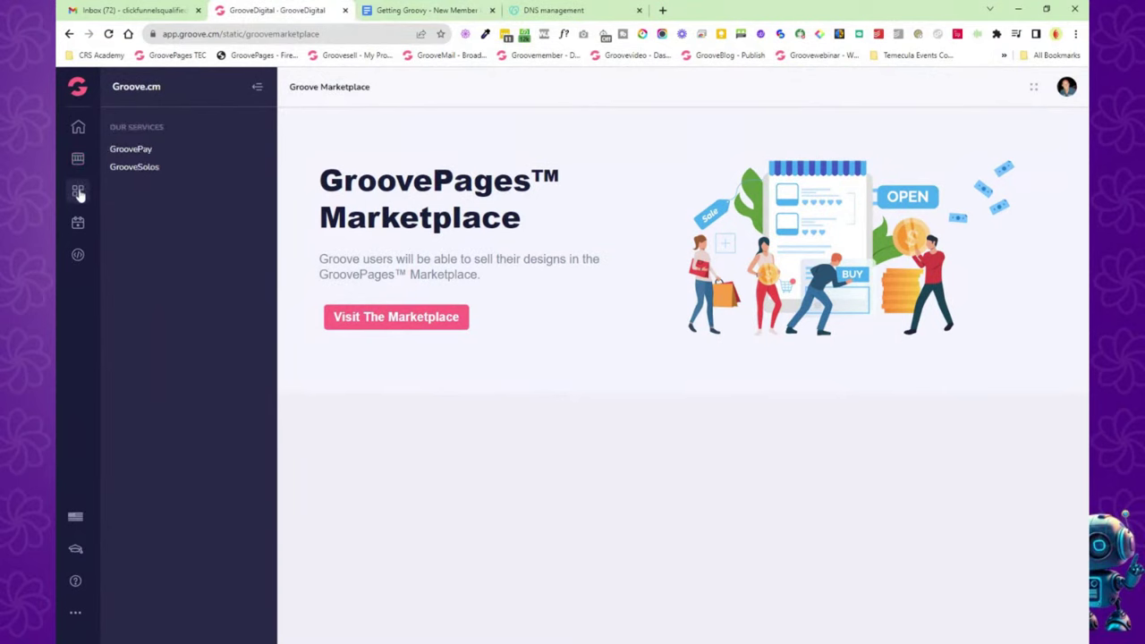
{"action": "left_click", "coordinate": [133, 169]}
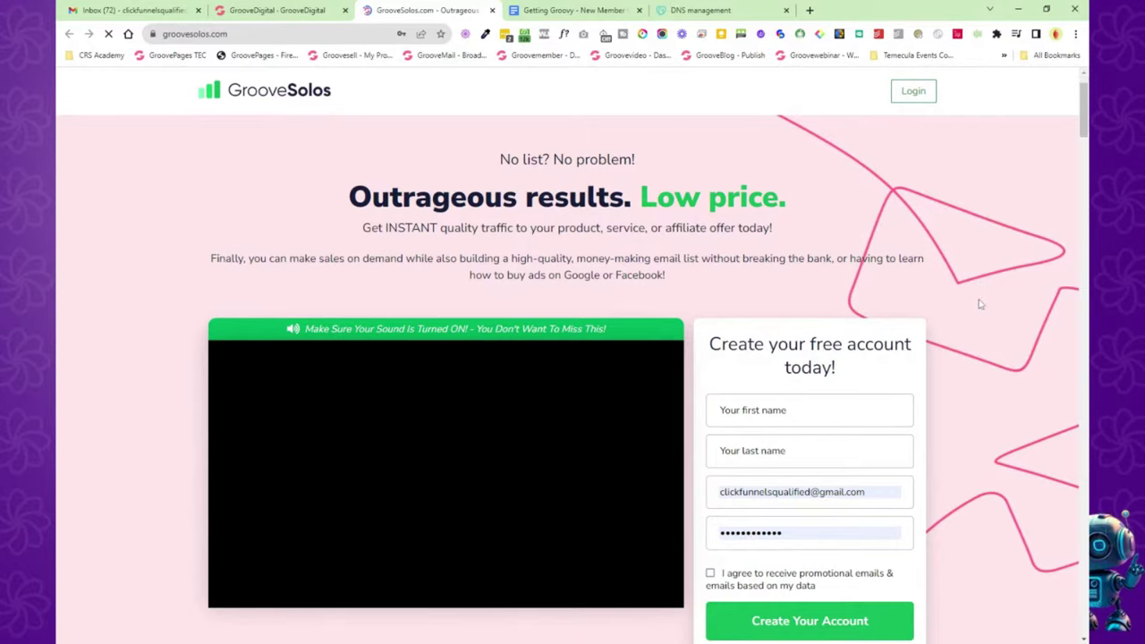
{"action": "scroll", "coordinate": [976, 306], "scroll_direction": "down", "scroll_amount": 1}
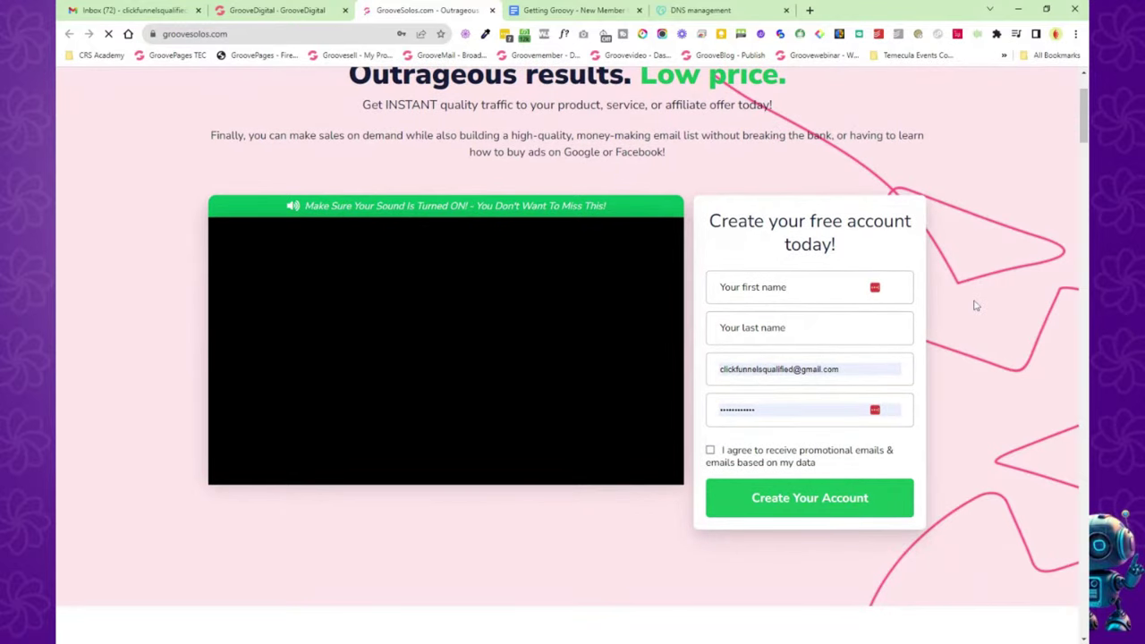
{"action": "scroll", "coordinate": [976, 306], "scroll_direction": "up", "scroll_amount": 1}
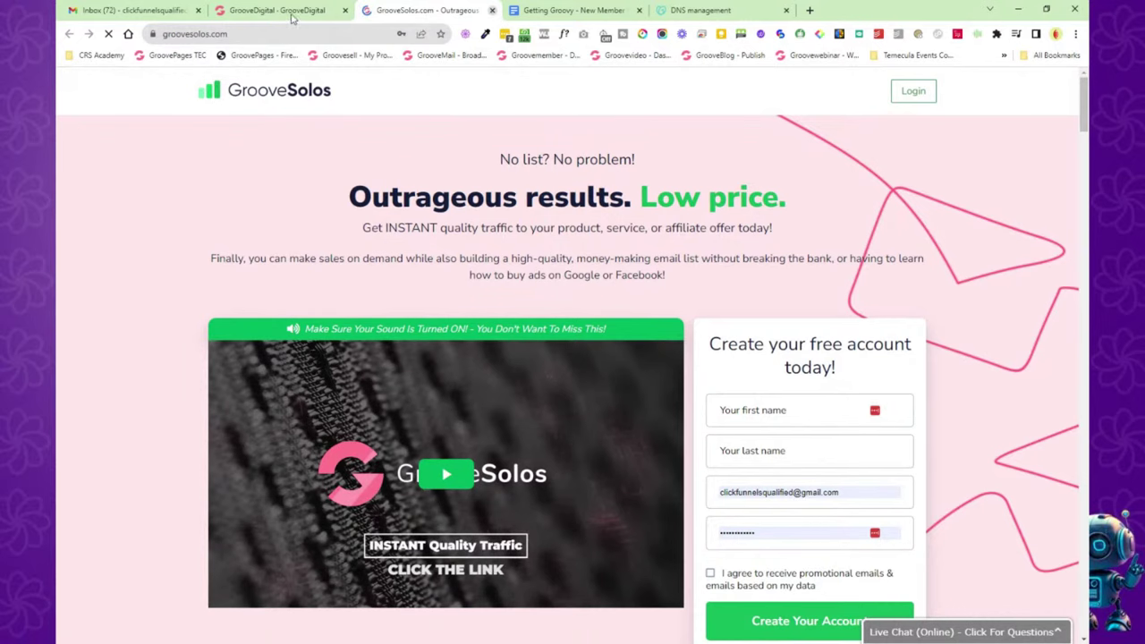
{"action": "key", "text": "ctrl+w"}
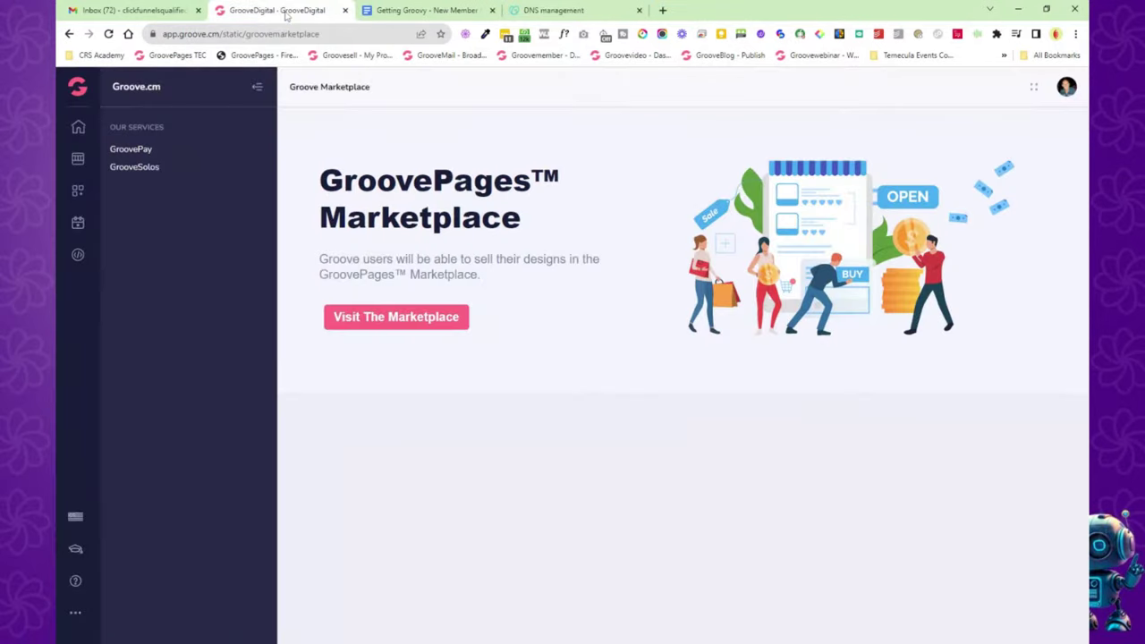
Open the GrooveKon page from the events and workshops, view its notification signup form, and close the page.
{"action": "left_click", "coordinate": [80, 226]}
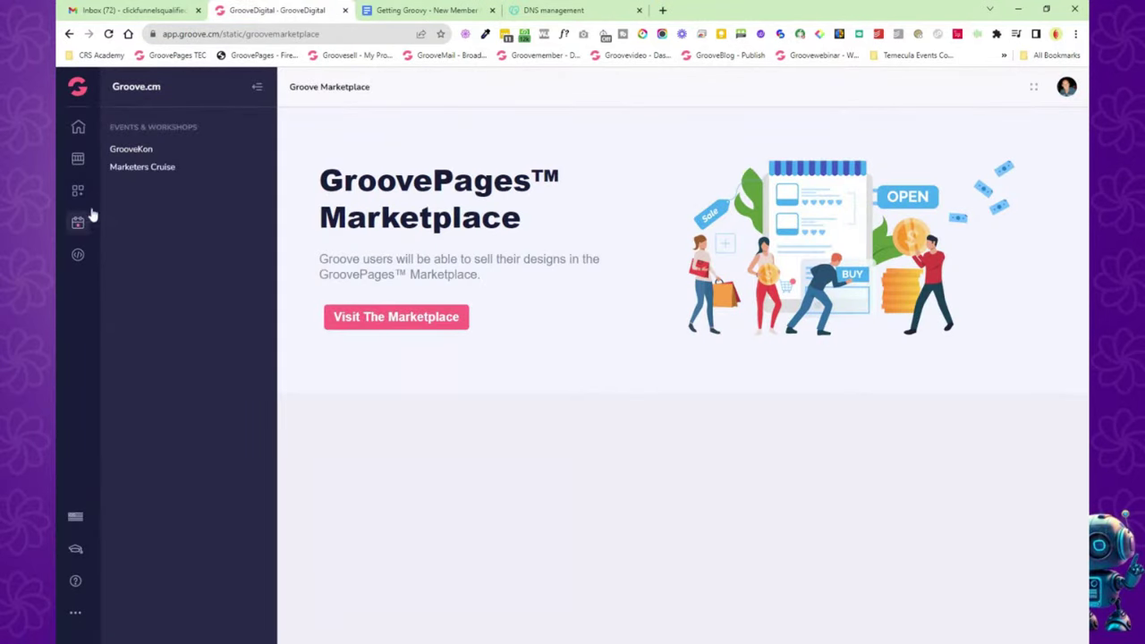
{"action": "left_click", "coordinate": [132, 150]}
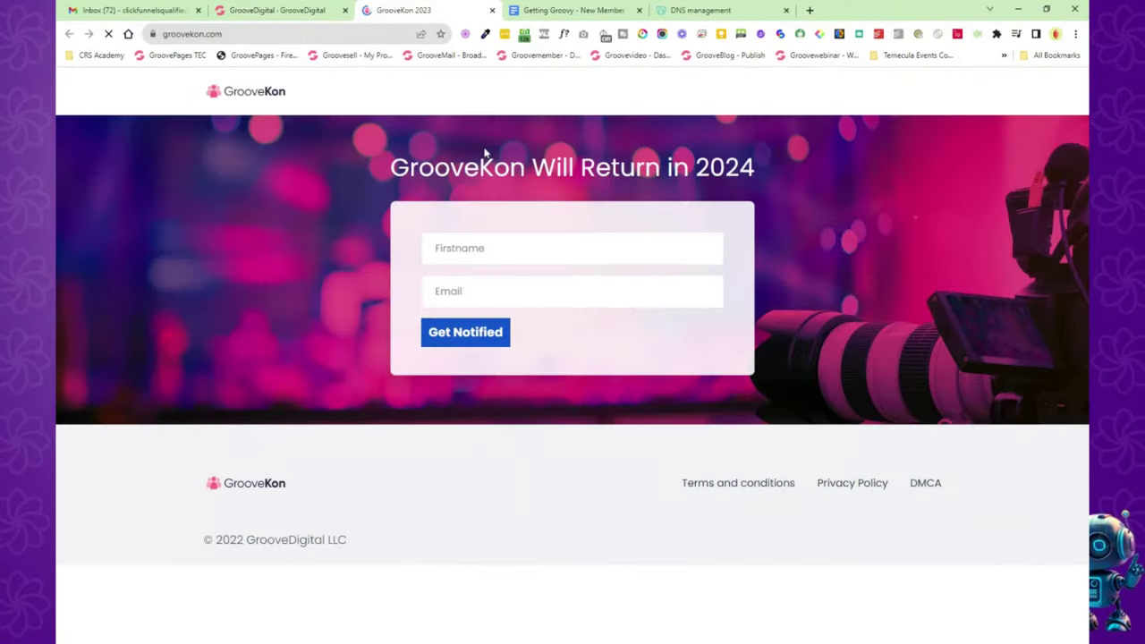
{"action": "left_click", "coordinate": [492, 11]}
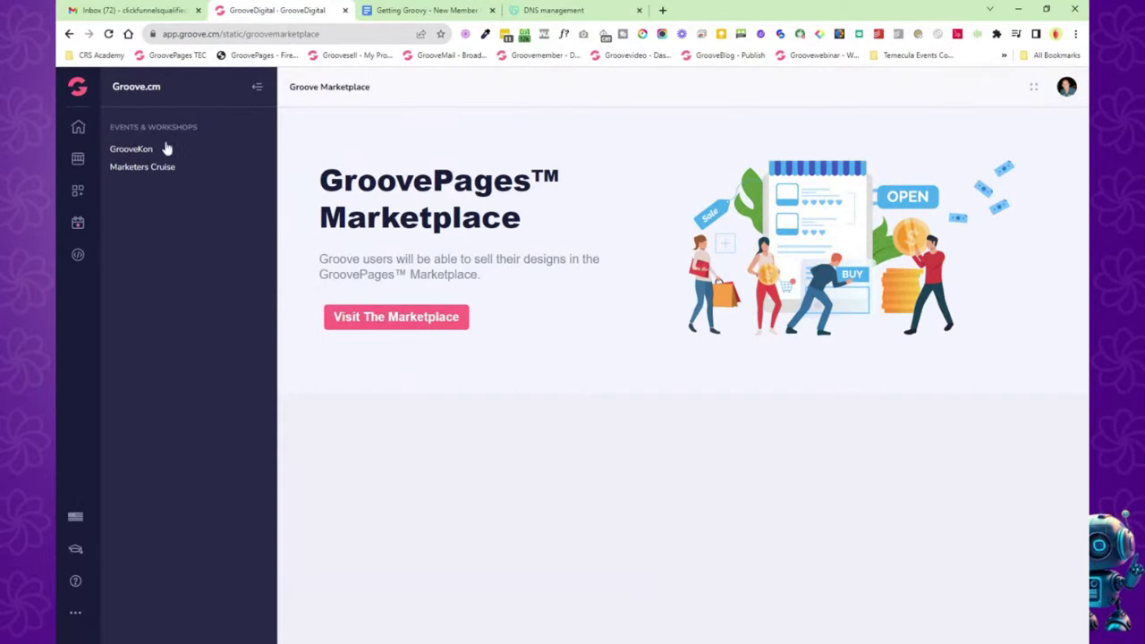
Open the Marketers Cruise page from the events and workshops, read through its hosts and program sections, and close the page.
{"action": "left_click", "coordinate": [152, 168]}
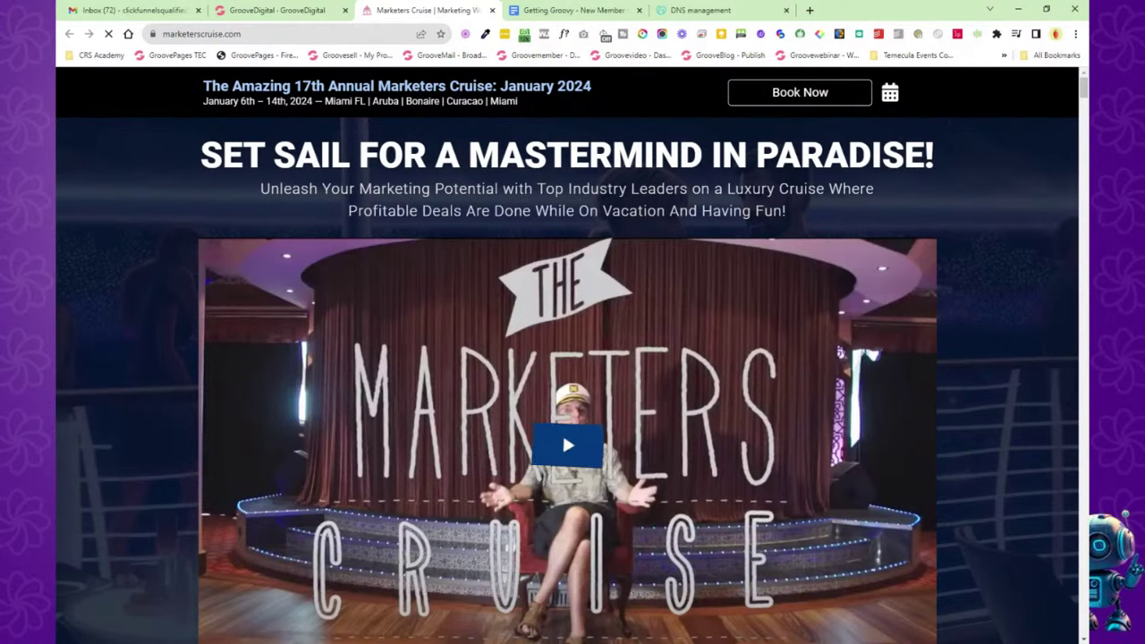
{"action": "scroll", "coordinate": [975, 271], "scroll_direction": "down", "scroll_amount": 5}
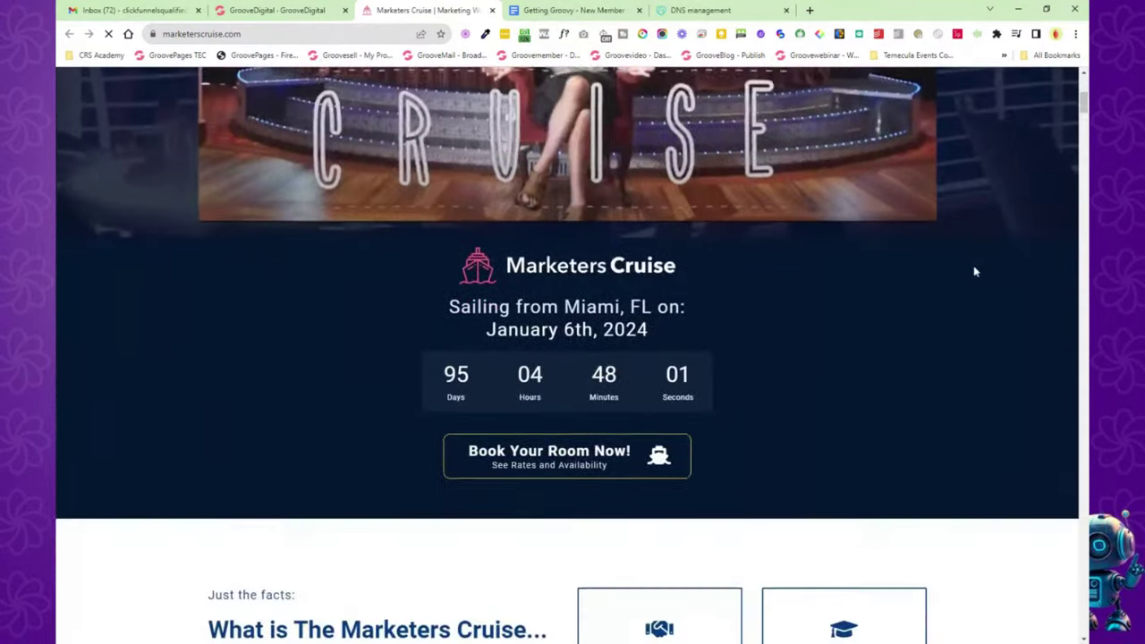
{"action": "scroll", "coordinate": [975, 271], "scroll_direction": "down", "scroll_amount": 3}
{"action": "scroll", "coordinate": [975, 271], "scroll_direction": "down", "scroll_amount": 7}
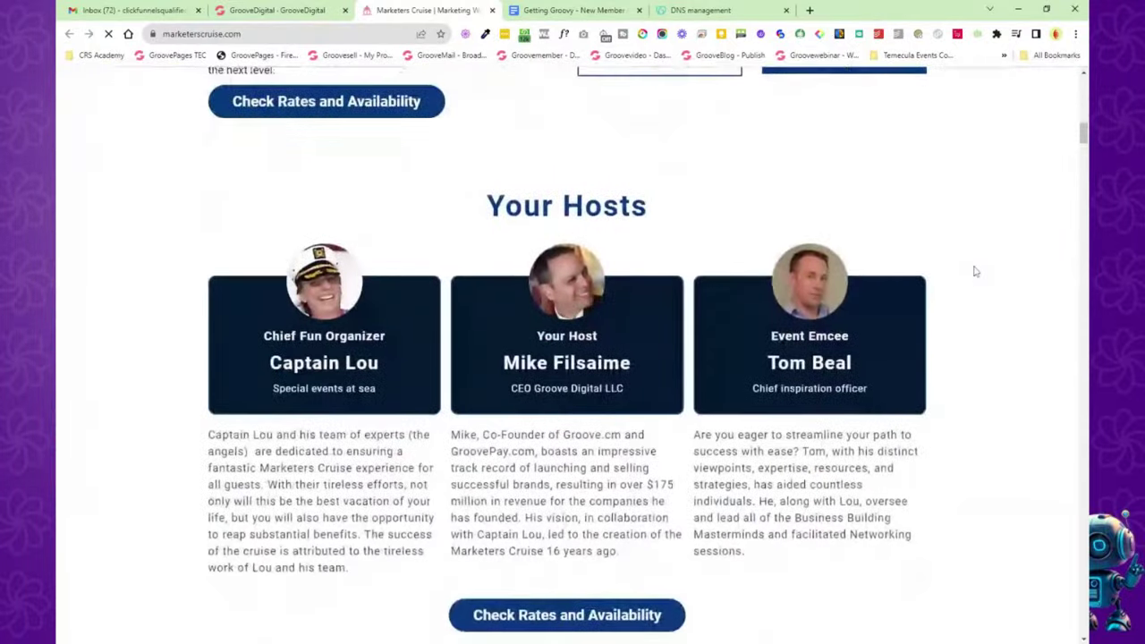
{"action": "scroll", "coordinate": [975, 271], "scroll_direction": "down", "scroll_amount": 2}
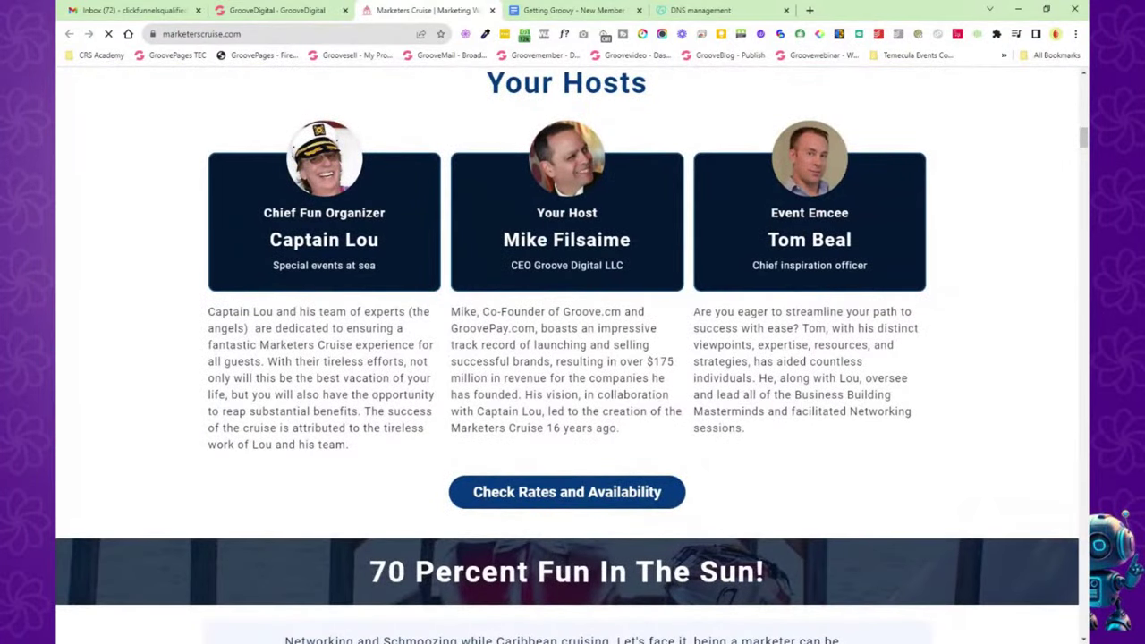
{"action": "scroll", "coordinate": [983, 225], "scroll_direction": "down", "scroll_amount": 4}
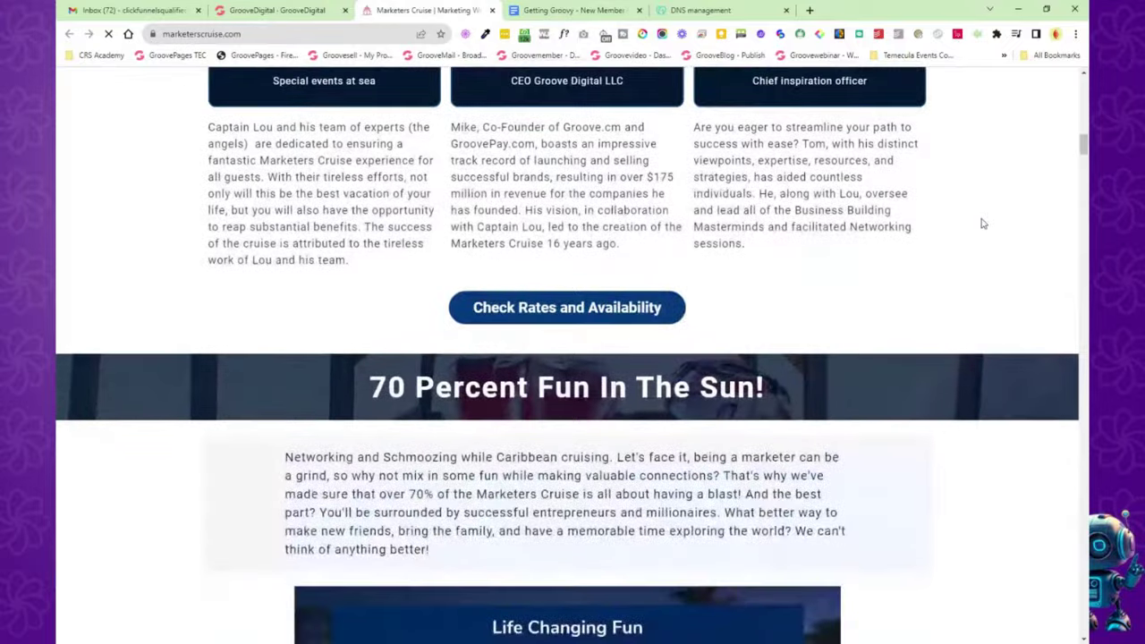
{"action": "scroll", "coordinate": [981, 225], "scroll_direction": "down", "scroll_amount": 3}
{"action": "scroll", "coordinate": [980, 224], "scroll_direction": "down", "scroll_amount": 2}
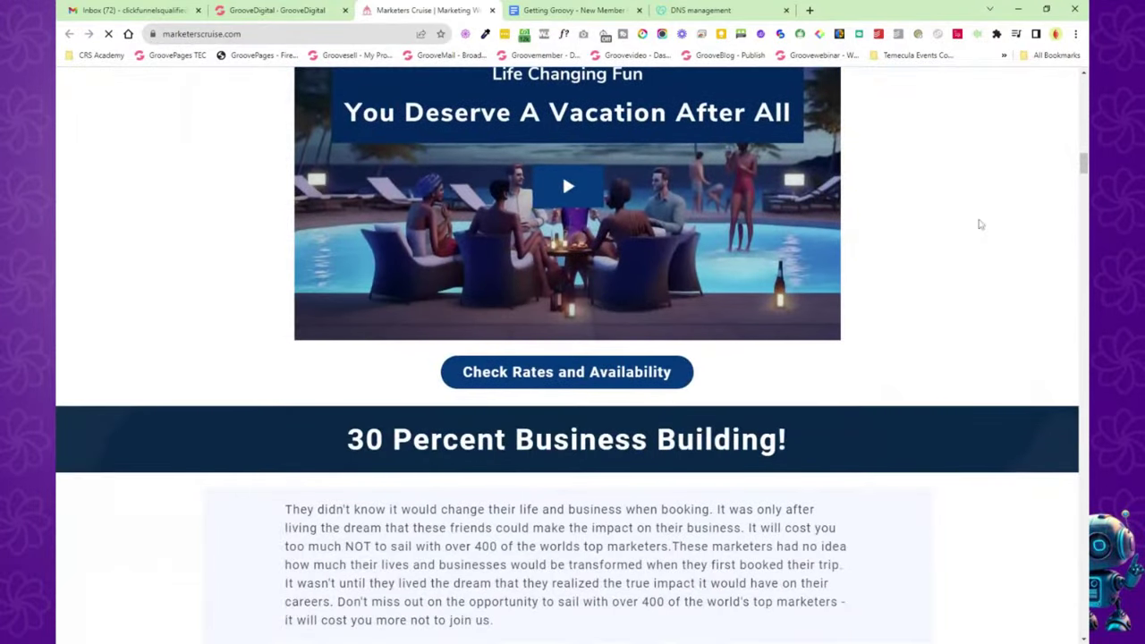
{"action": "left_click", "coordinate": [491, 10]}
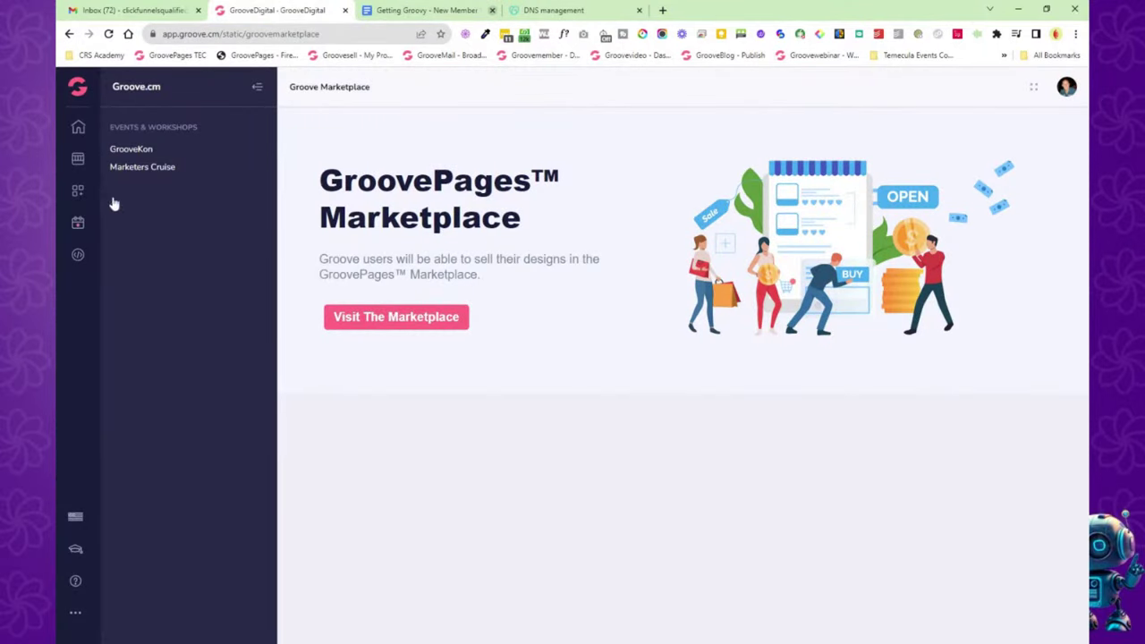
View the API key section in the account's developer settings, close the account page, and show the available interface languages.
{"action": "left_click", "coordinate": [77, 257]}
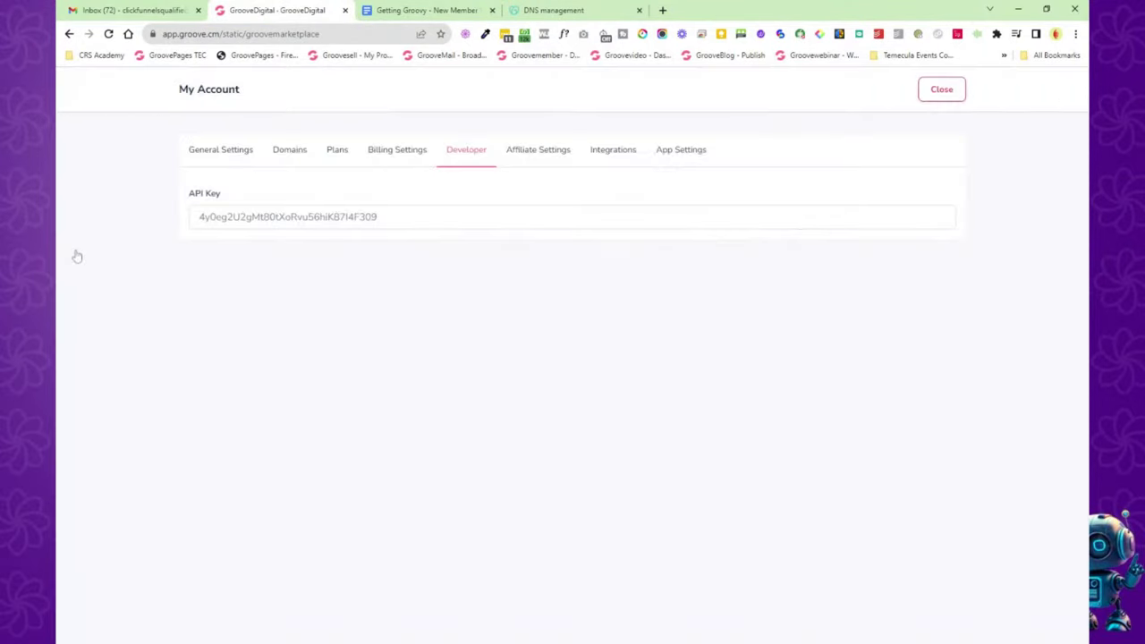
{"action": "left_click", "coordinate": [941, 91]}
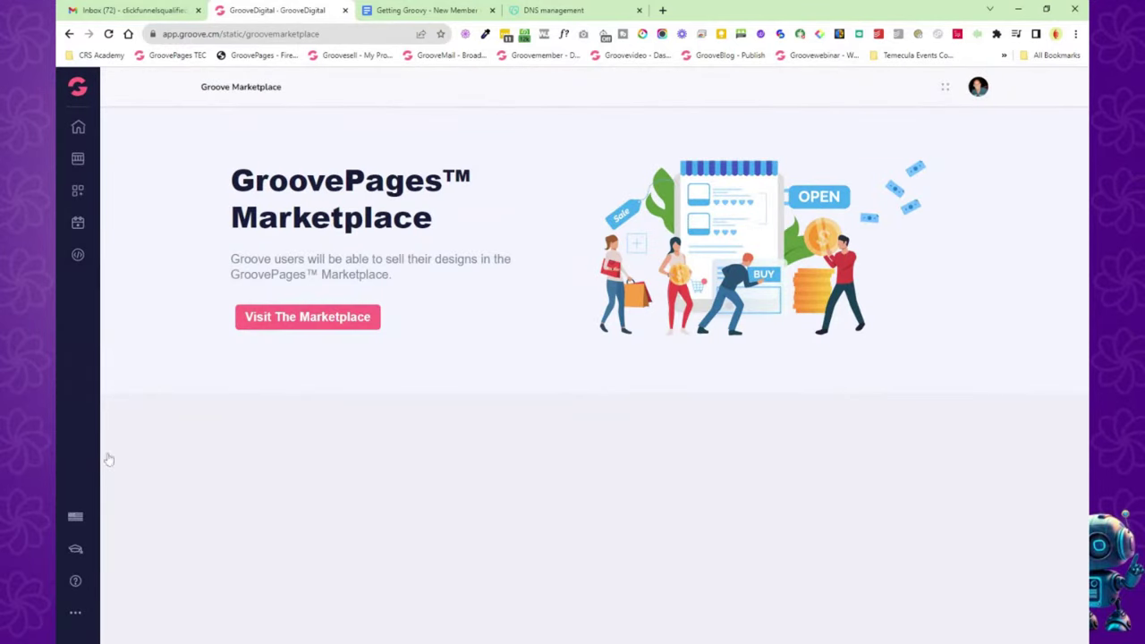
{"action": "left_click", "coordinate": [76, 519]}
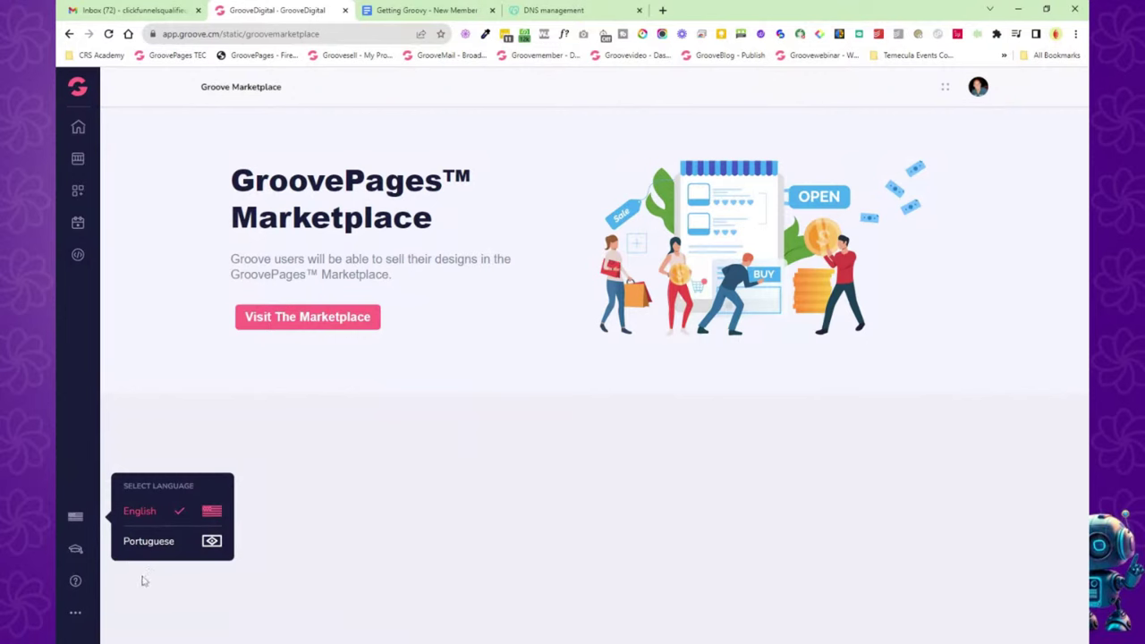
Open the GrooveDigital Academy, search its posts for "custom", look through the suggested tutorials, and close the site.
{"action": "left_click", "coordinate": [77, 551]}
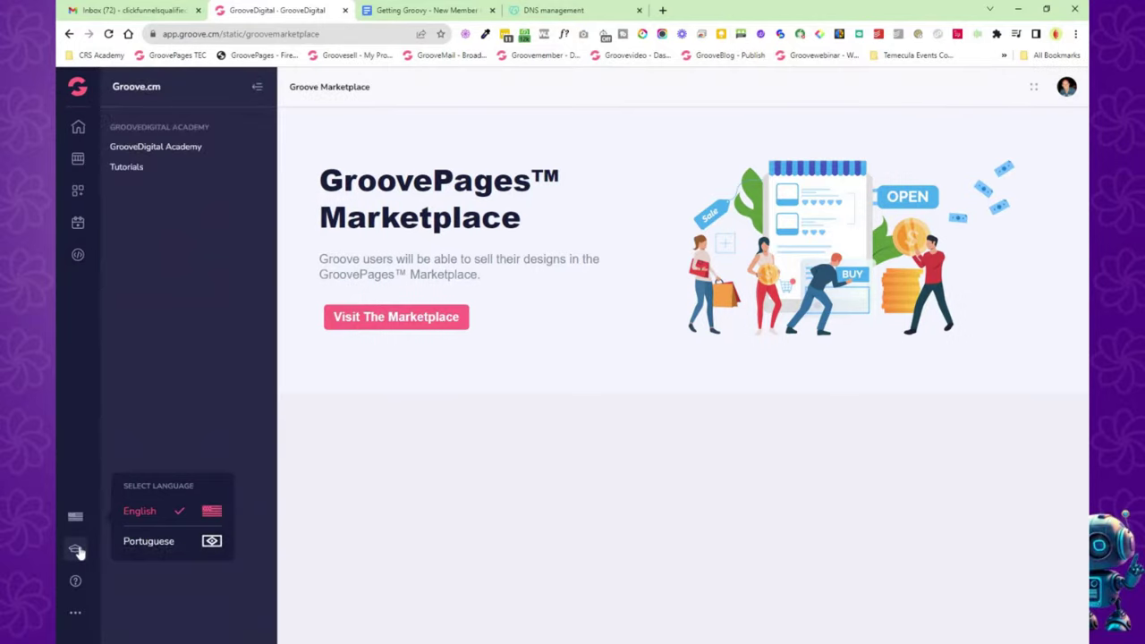
{"action": "left_click", "coordinate": [177, 150]}
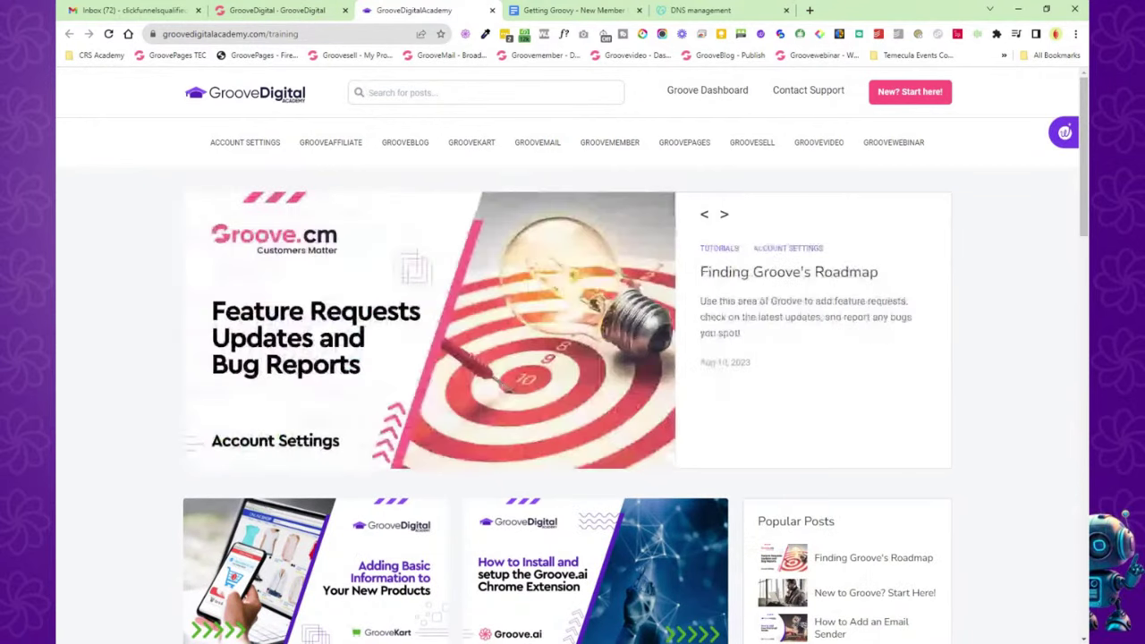
{"action": "type", "text": "custom"}
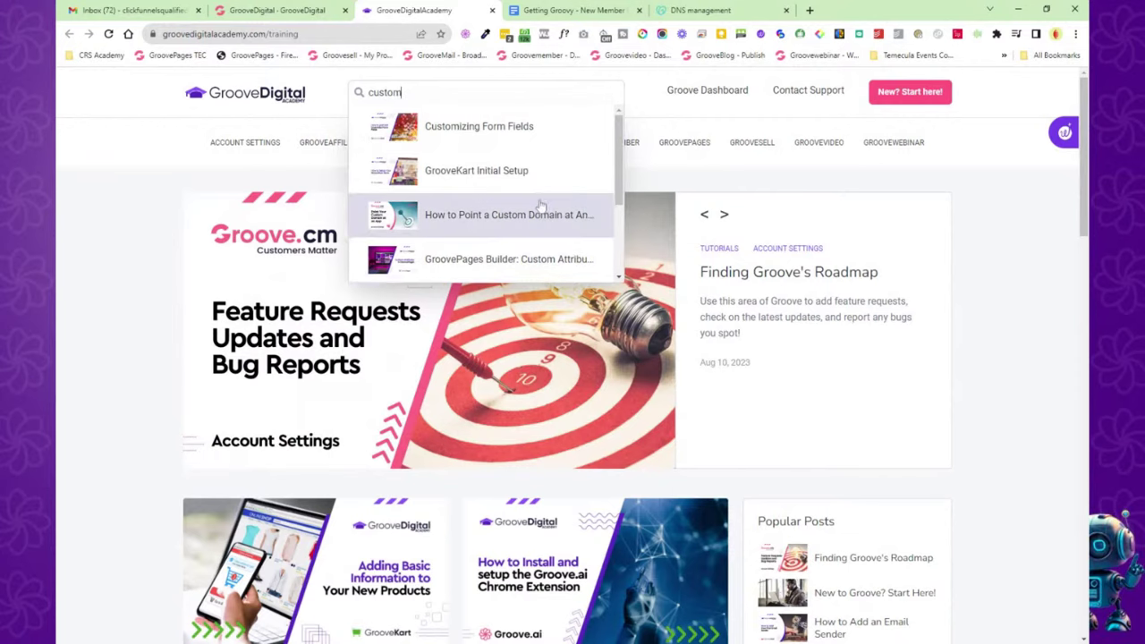
{"action": "scroll", "coordinate": [483, 197], "scroll_direction": "down", "scroll_amount": 2}
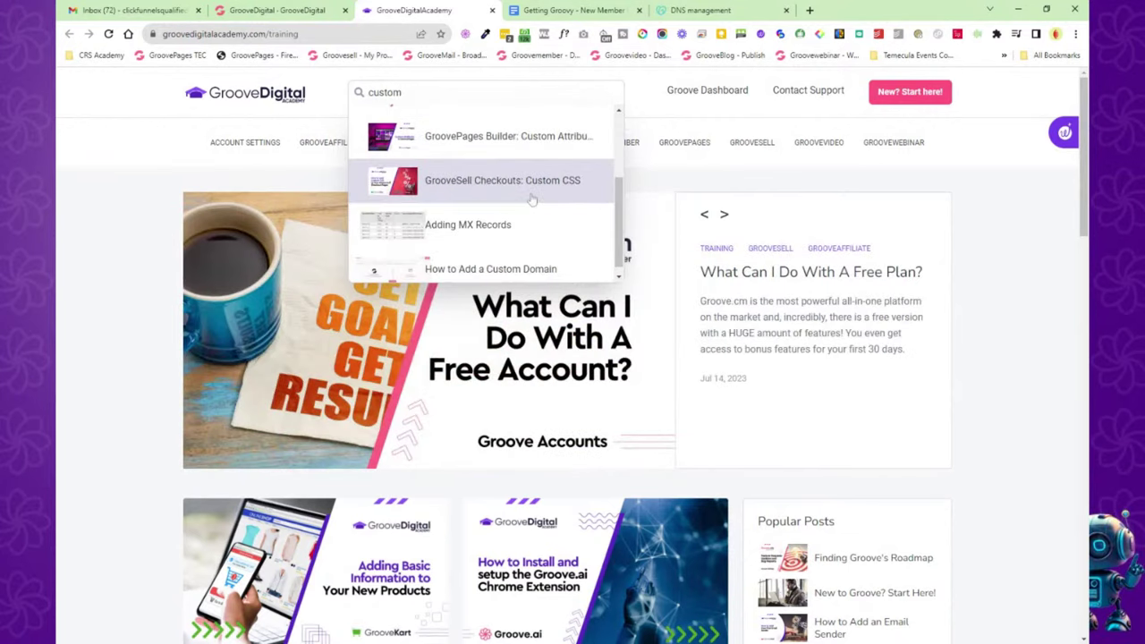
{"action": "scroll", "coordinate": [484, 196], "scroll_direction": "up", "scroll_amount": 2}
{"action": "left_click", "coordinate": [672, 187]}
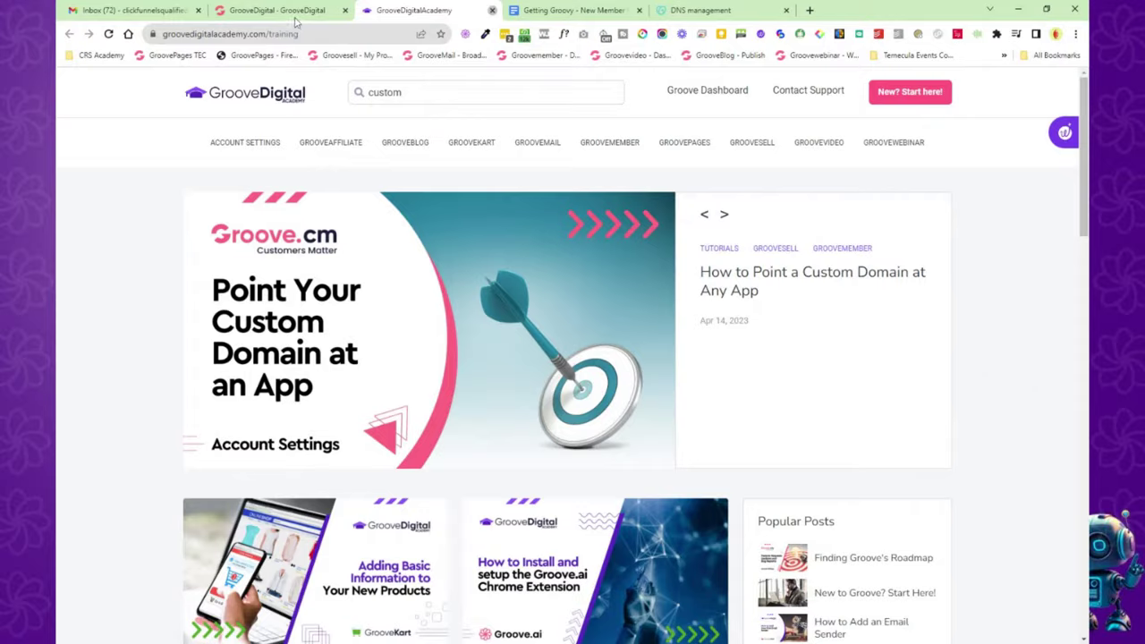
{"action": "key", "text": "ctrl+w"}
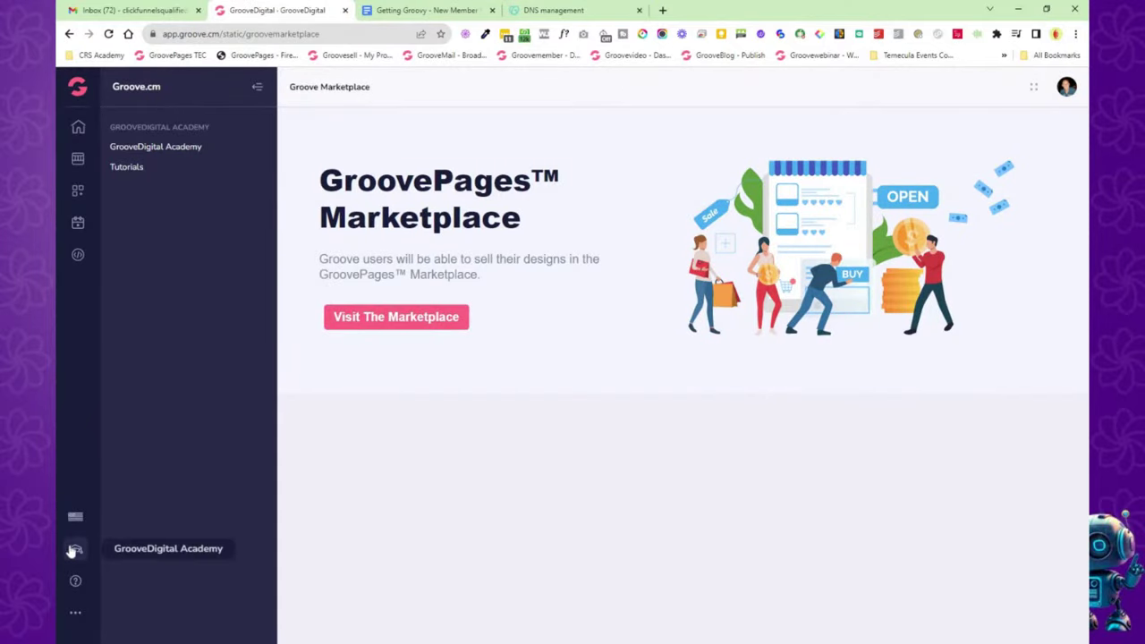
Open the Groove Support Desk from the helpdesk section and continue to the site despite the insecure connection.
{"action": "left_click", "coordinate": [75, 581]}
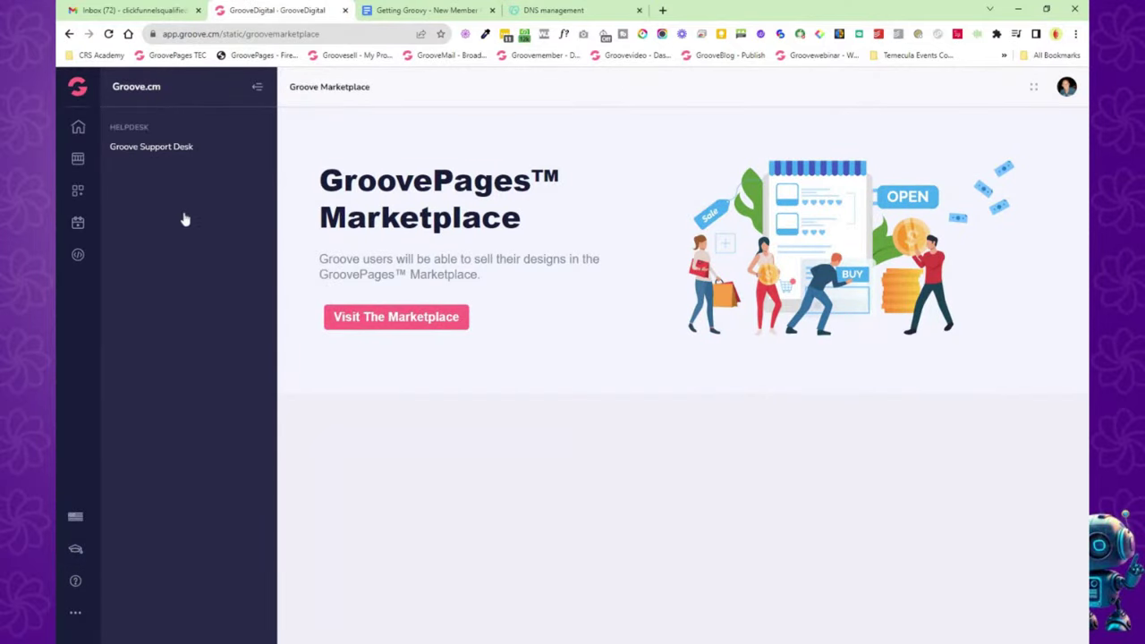
{"action": "left_click", "coordinate": [169, 148]}
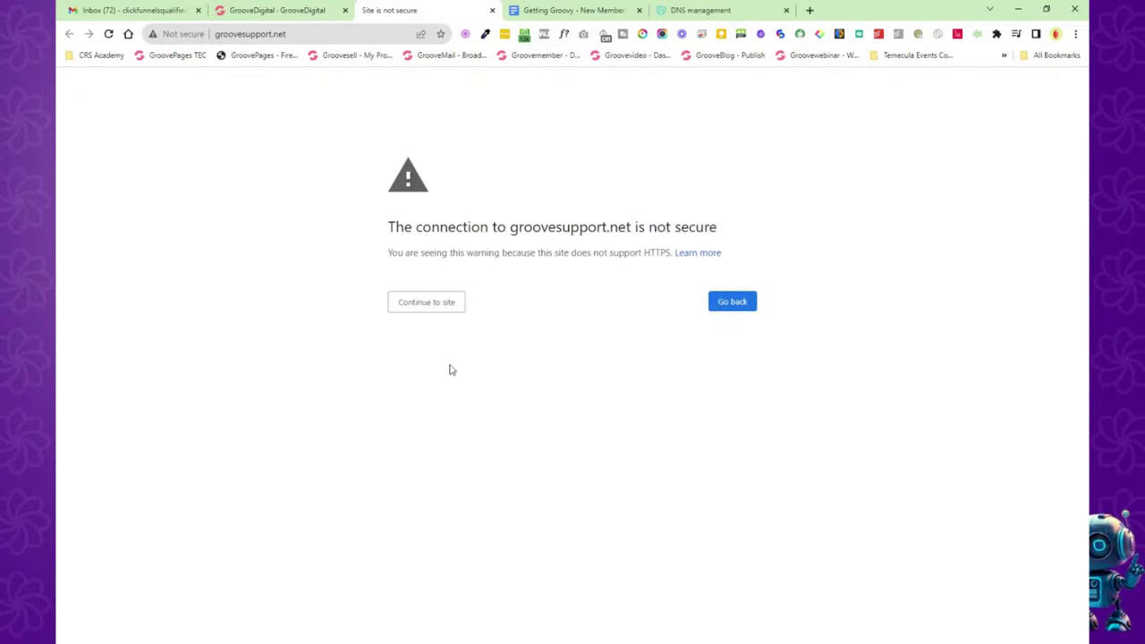
{"action": "left_click", "coordinate": [405, 313]}
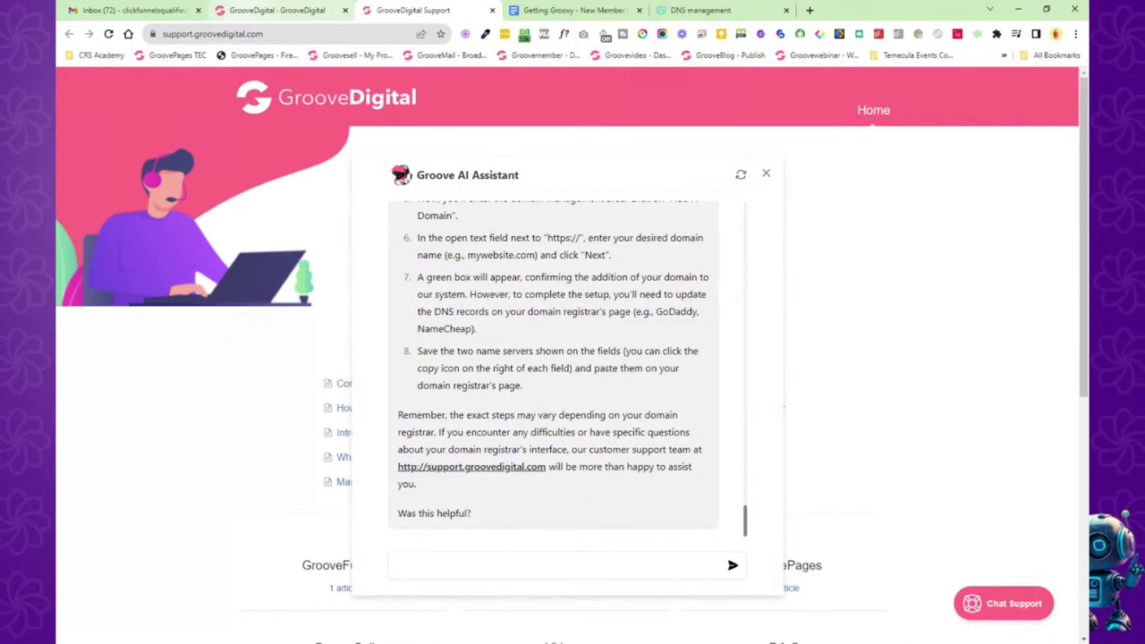
Return to Groove.cm and open the main Dashboard from the list of apps.
{"action": "left_click", "coordinate": [250, 11]}
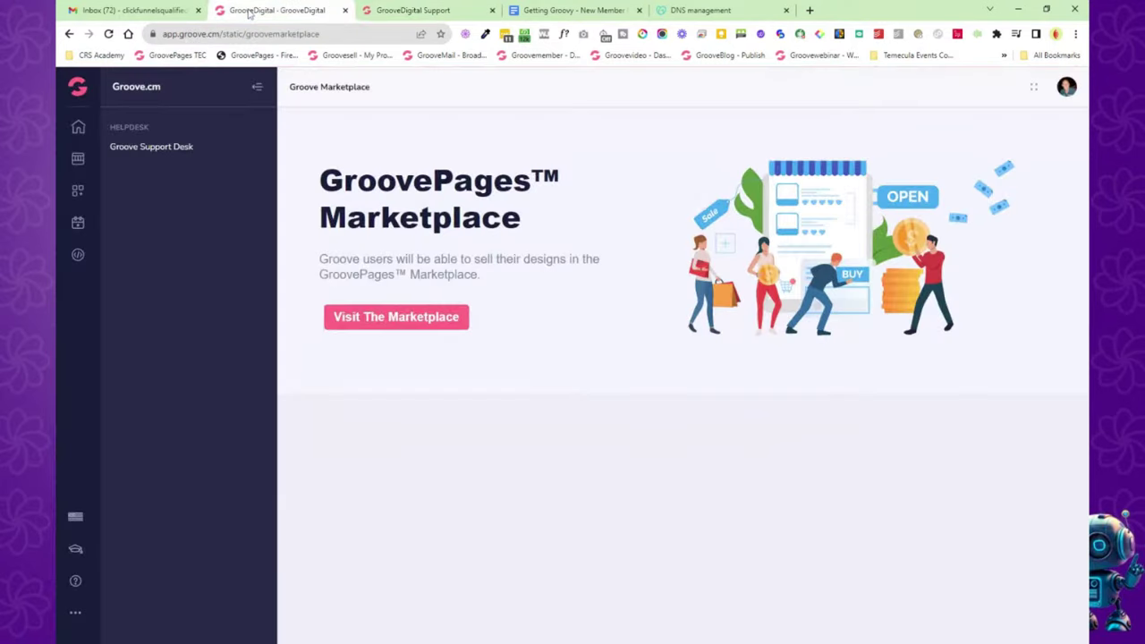
{"action": "left_click", "coordinate": [73, 88]}
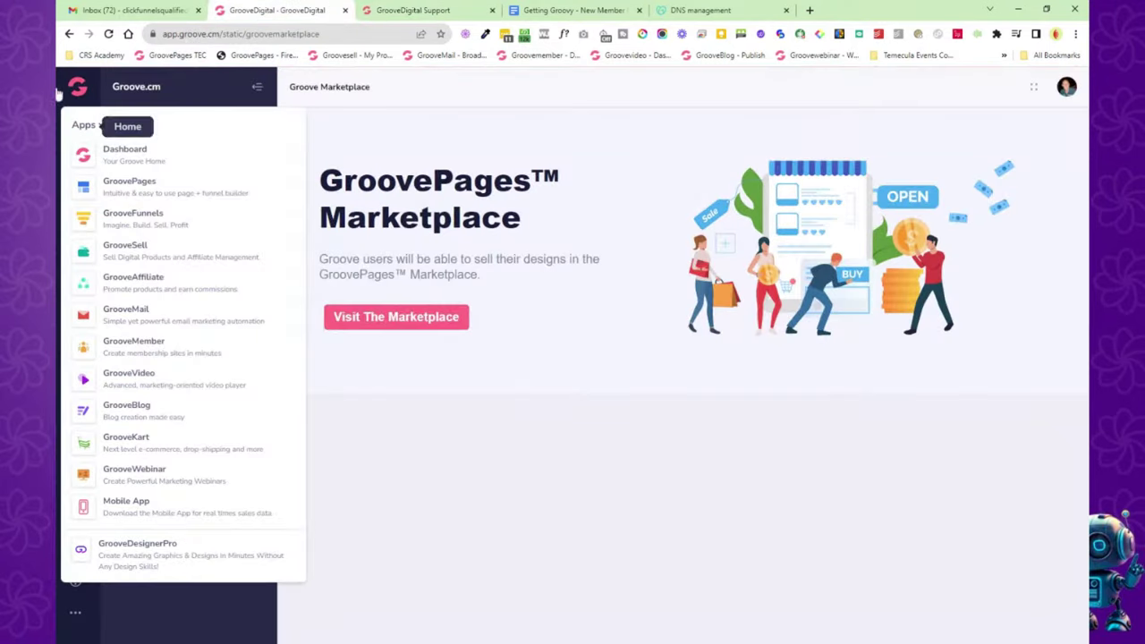
{"action": "left_click", "coordinate": [135, 155]}
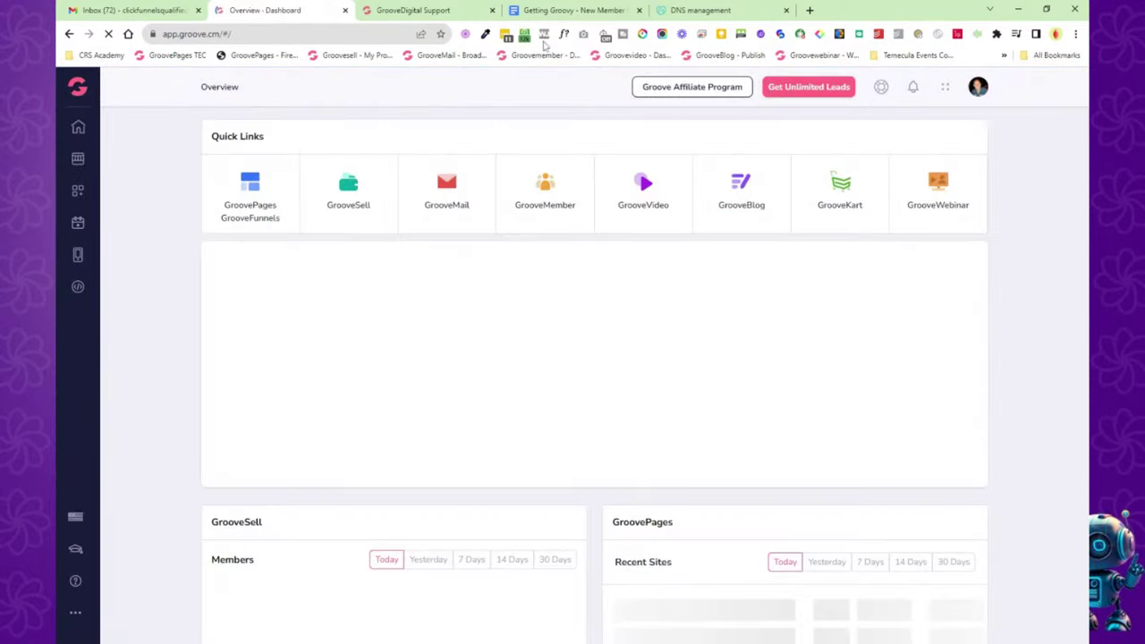
Review the recommended support options under STEP #17 in the Getting Groovy onboarding document and return to its beginning.
{"action": "key", "text": "ctrl+4"}
{"action": "scroll", "coordinate": [537, 394], "scroll_direction": "down", "scroll_amount": 10}
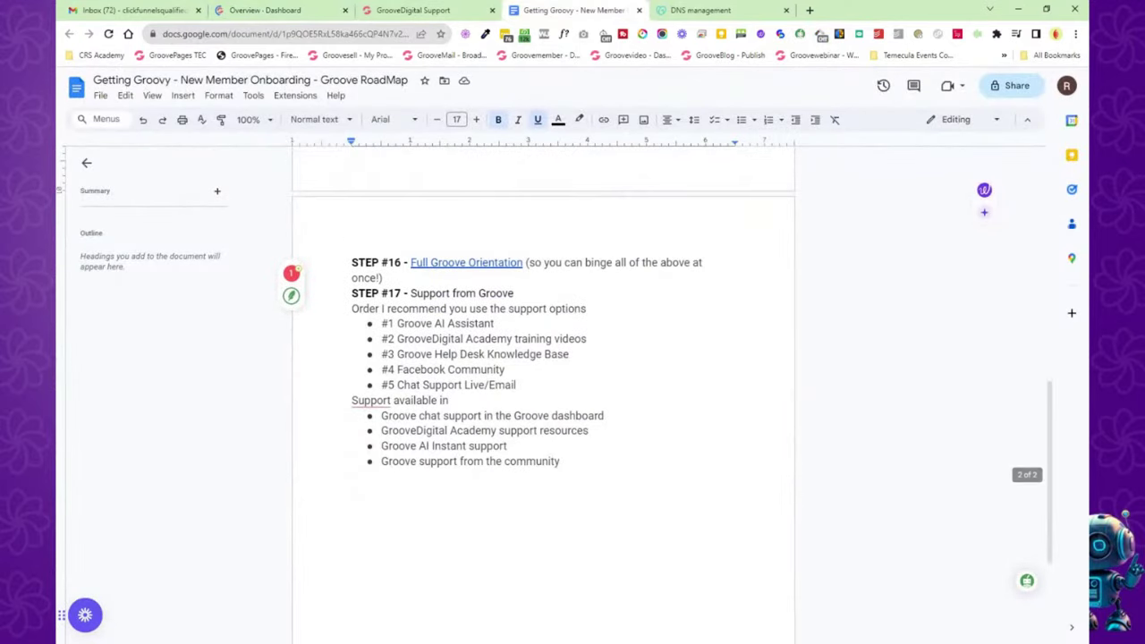
{"action": "scroll", "coordinate": [543, 393], "scroll_direction": "up", "scroll_amount": 15}
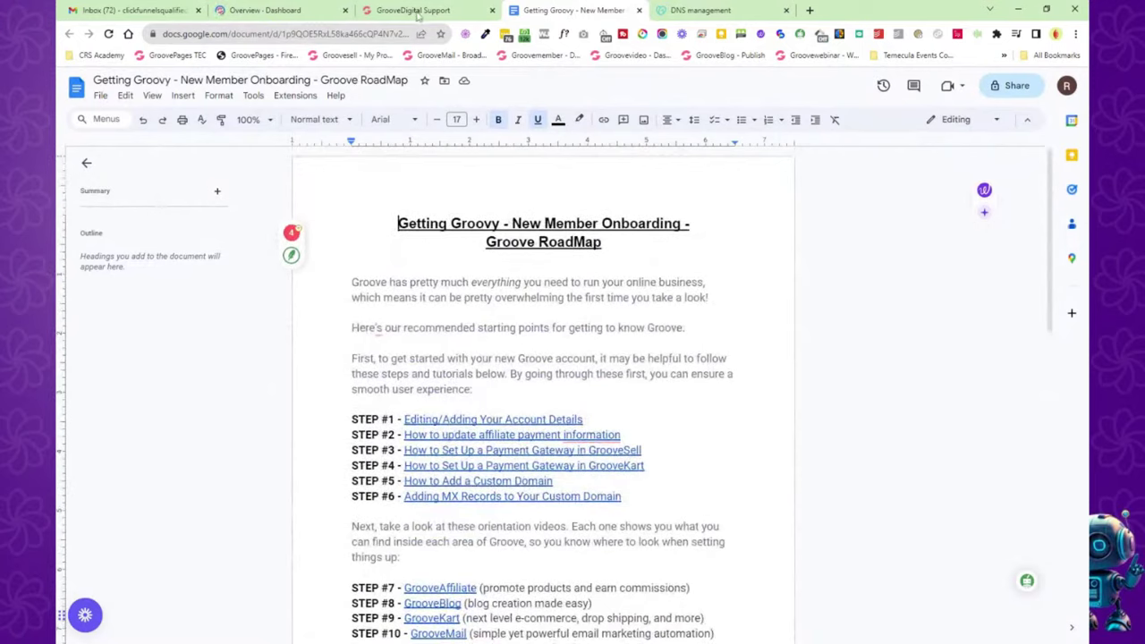
Go back to the GrooveDigital Support site, dismiss the Groove AI Assistant to view the knowledge base, and close the site.
{"action": "left_click", "coordinate": [415, 13]}
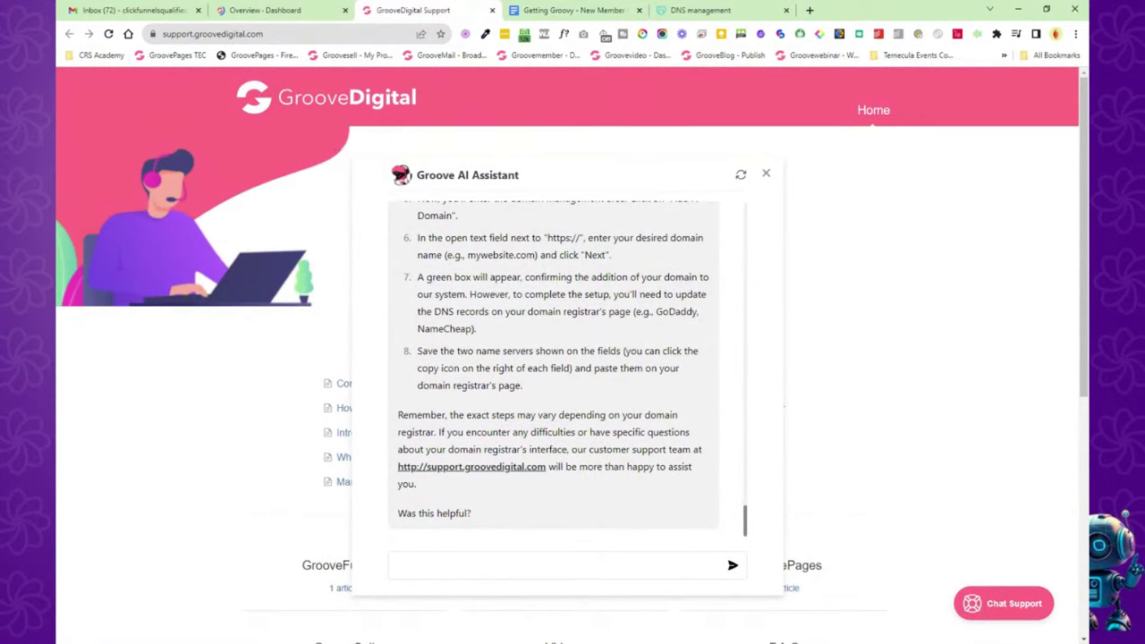
{"action": "left_click", "coordinate": [766, 176]}
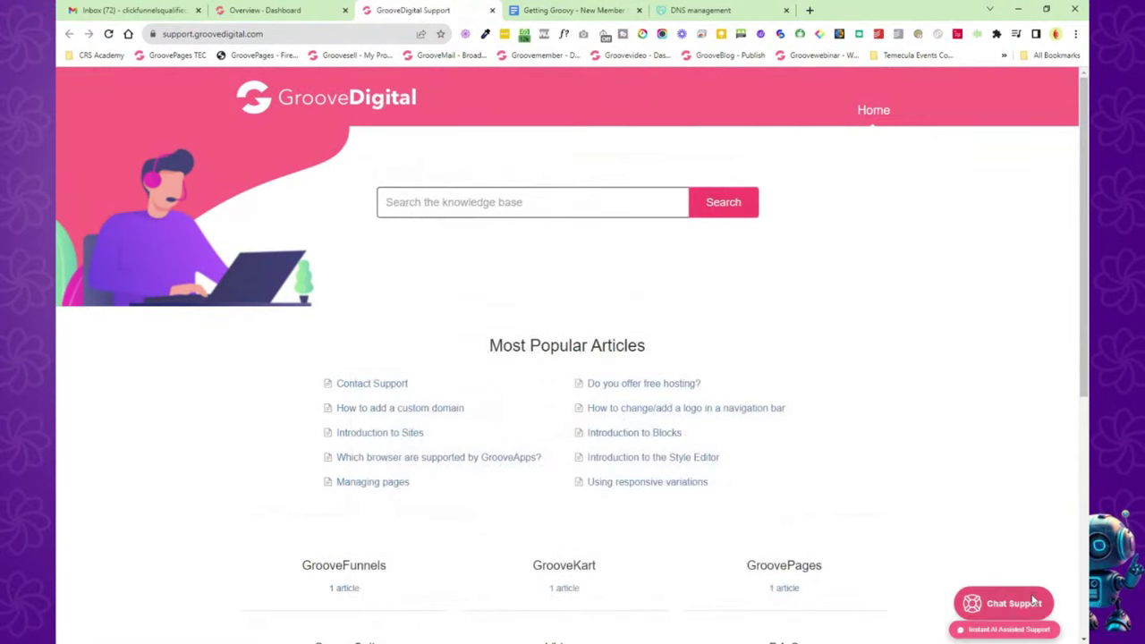
{"action": "left_click", "coordinate": [492, 10]}
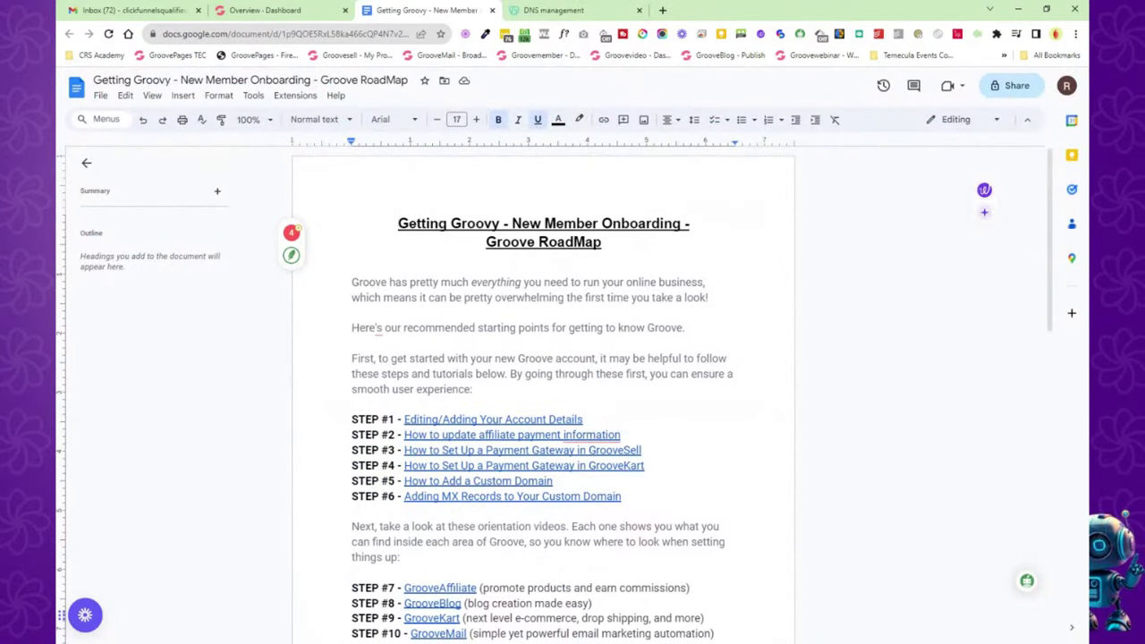
Open Roadmap And Feedback from the Groove dashboard, collapse the side menu, and view the Bug Reporting board.
{"action": "left_click", "coordinate": [268, 16]}
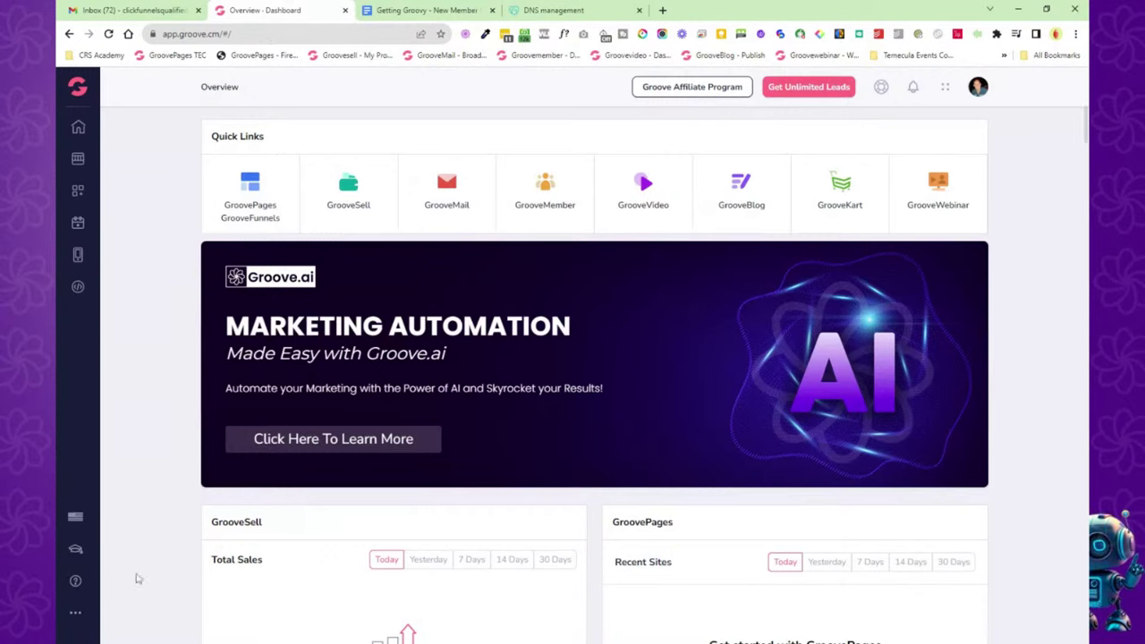
{"action": "left_click", "coordinate": [76, 615]}
{"action": "left_click", "coordinate": [142, 257]}
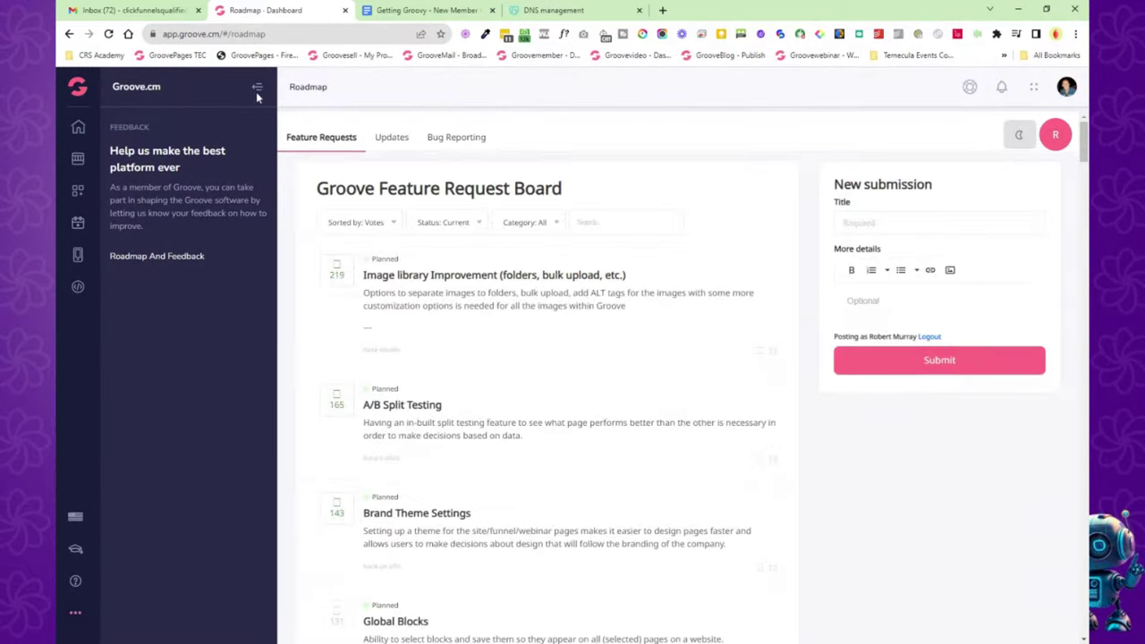
{"action": "left_click", "coordinate": [257, 87]}
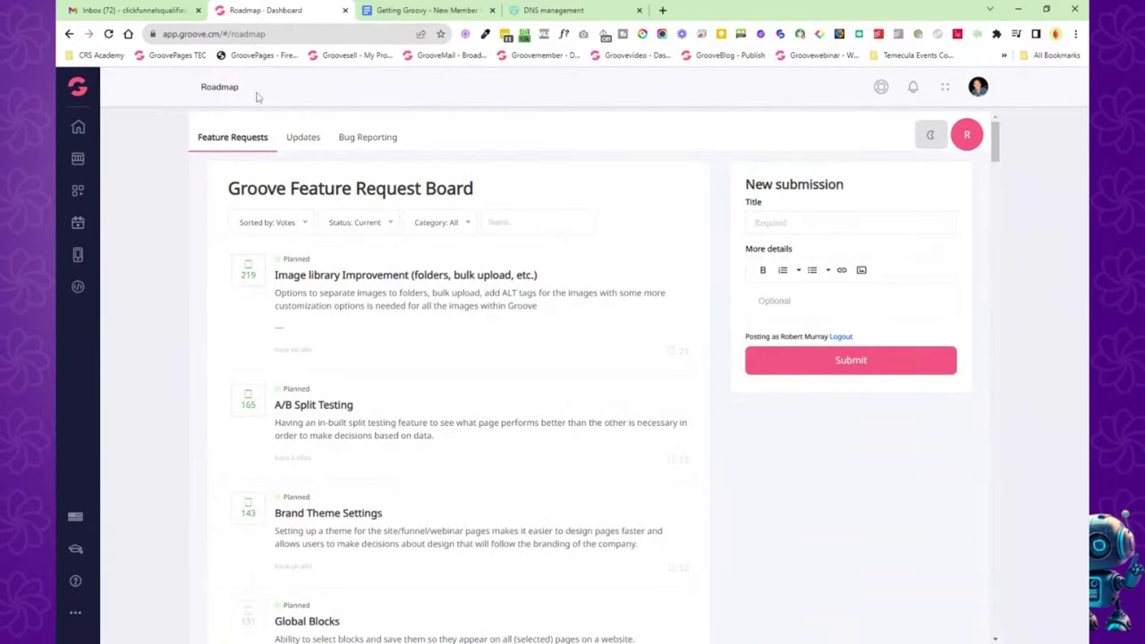
{"action": "left_click", "coordinate": [368, 143]}
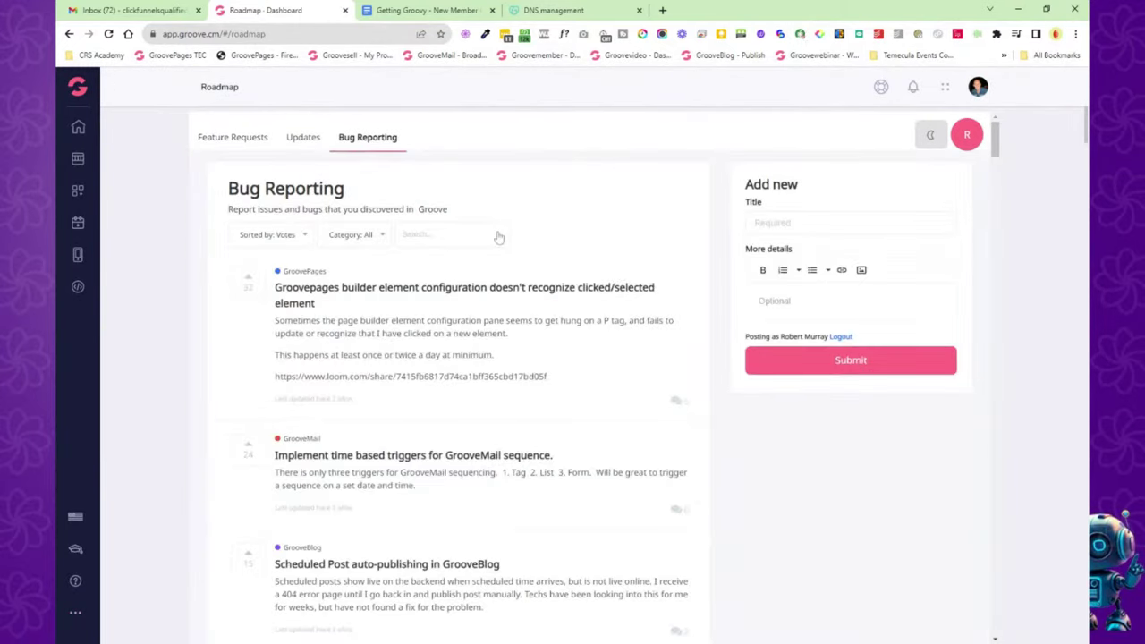
Vote for the Global Blocks request on the Groove Feature Request Board and dismiss the confirmation.
{"action": "left_click", "coordinate": [248, 143]}
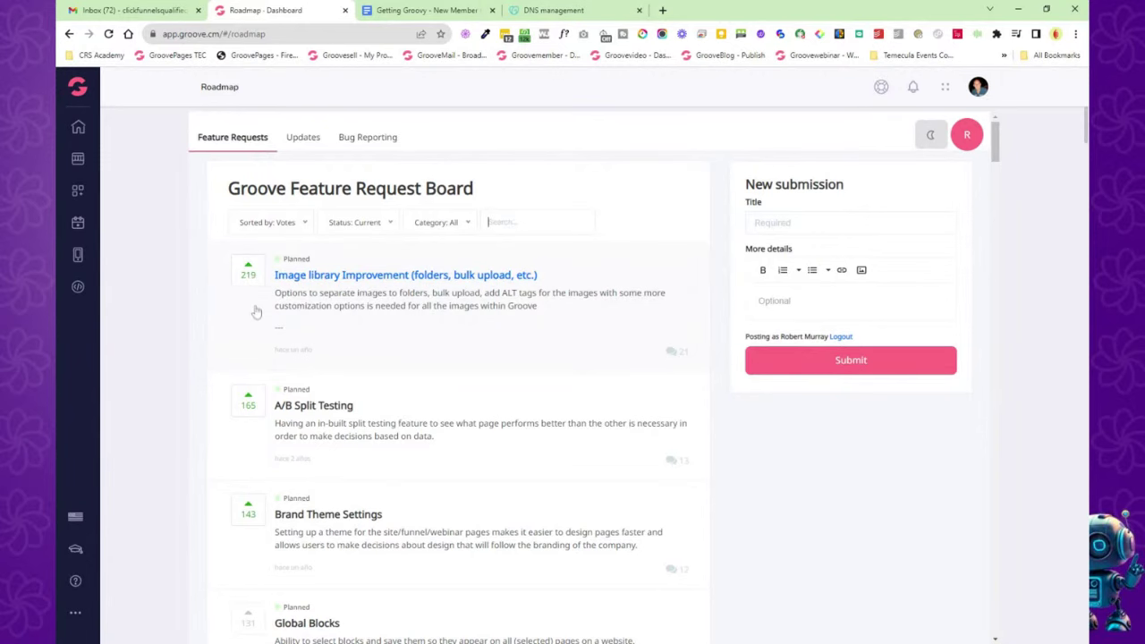
{"action": "scroll", "coordinate": [251, 313], "scroll_direction": "down", "scroll_amount": 2}
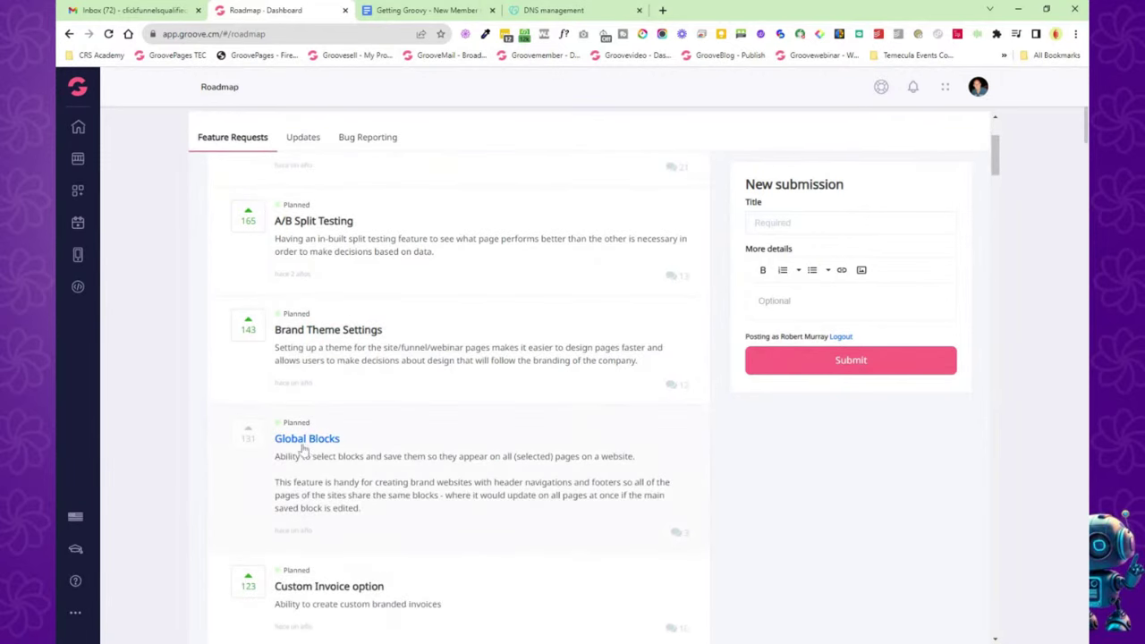
{"action": "left_click", "coordinate": [248, 434]}
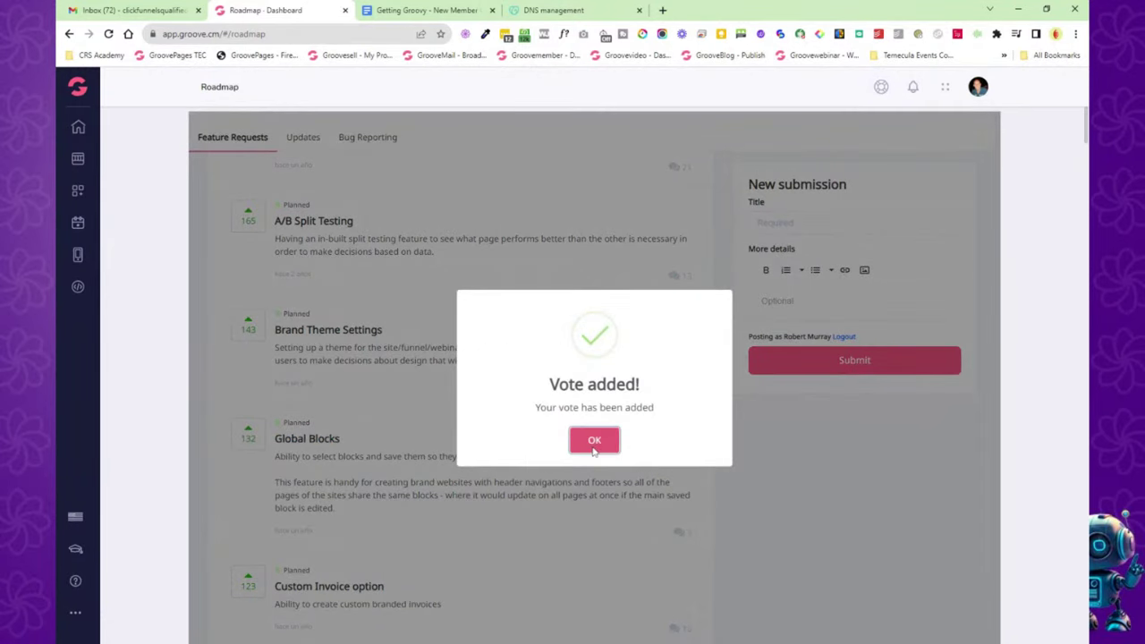
{"action": "left_click", "coordinate": [576, 453]}
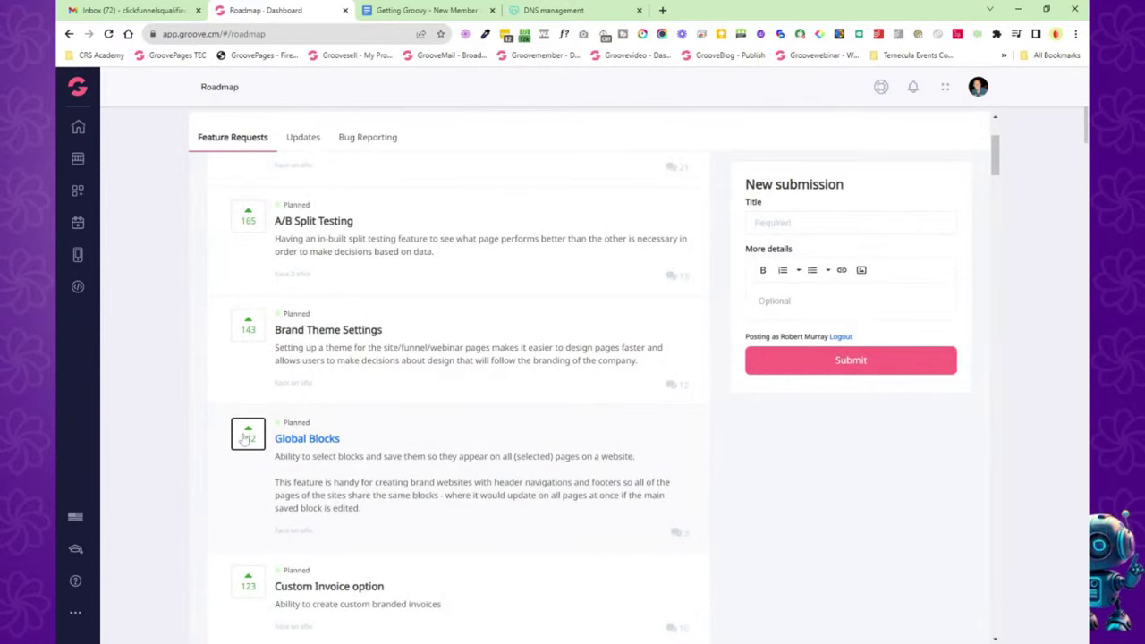
Look through the planned and considered ideas on the Groove Feature Request Board, down to the end of the page and back up.
{"action": "scroll", "coordinate": [247, 403], "scroll_direction": "up", "scroll_amount": 2}
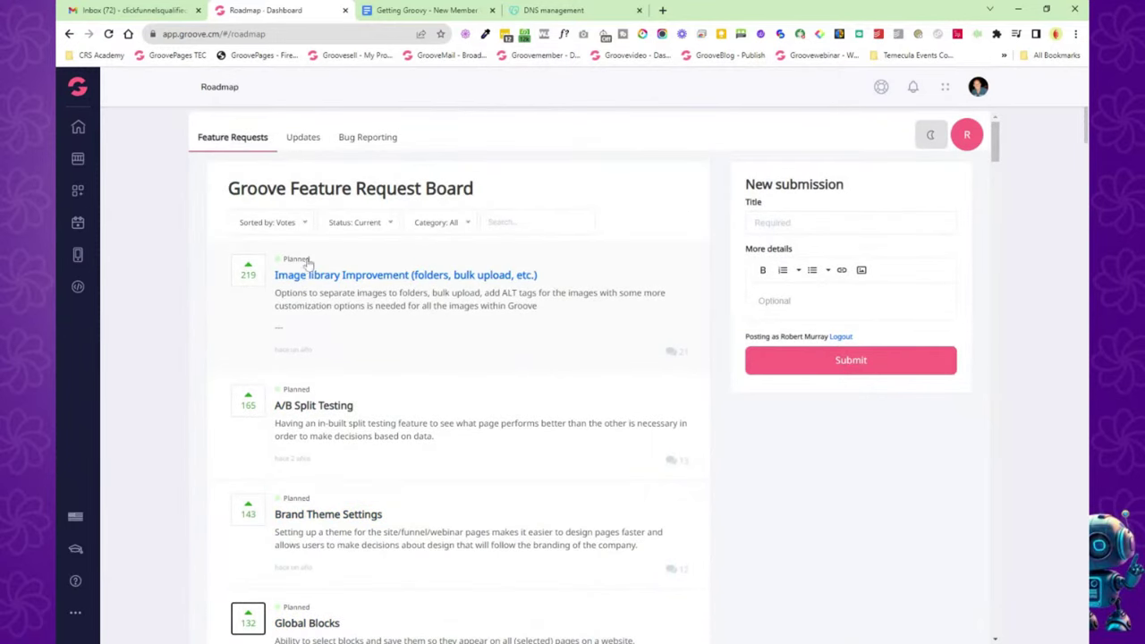
{"action": "scroll", "coordinate": [345, 309], "scroll_direction": "down", "scroll_amount": 5}
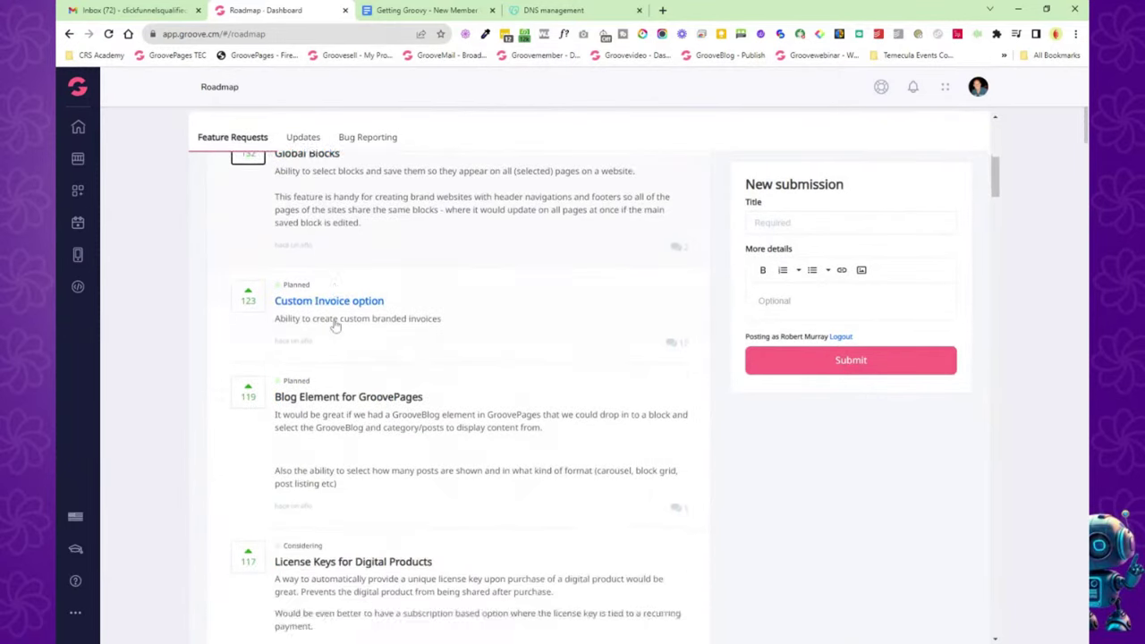
{"action": "scroll", "coordinate": [335, 327], "scroll_direction": "down", "scroll_amount": 12}
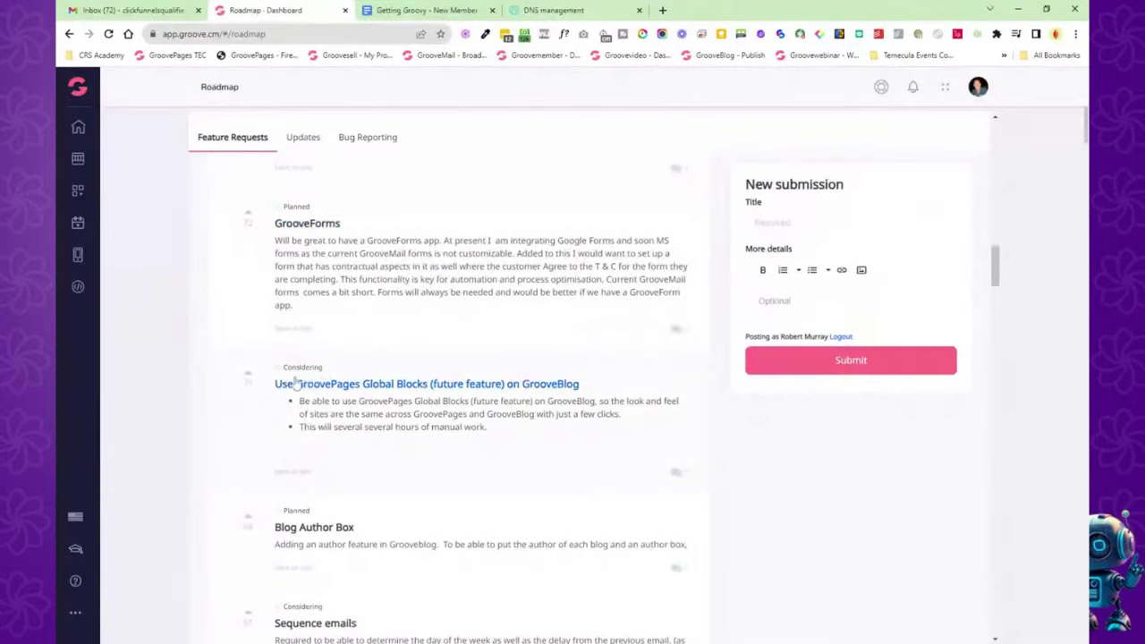
{"action": "scroll", "coordinate": [309, 379], "scroll_direction": "down", "scroll_amount": 13}
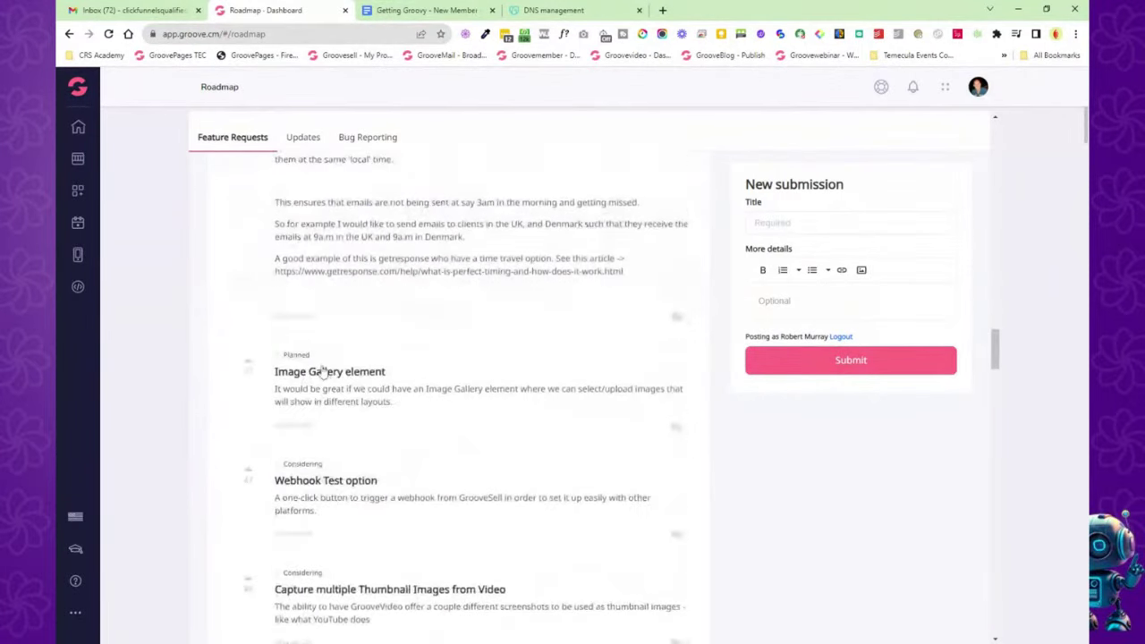
{"action": "scroll", "coordinate": [324, 372], "scroll_direction": "down", "scroll_amount": 8}
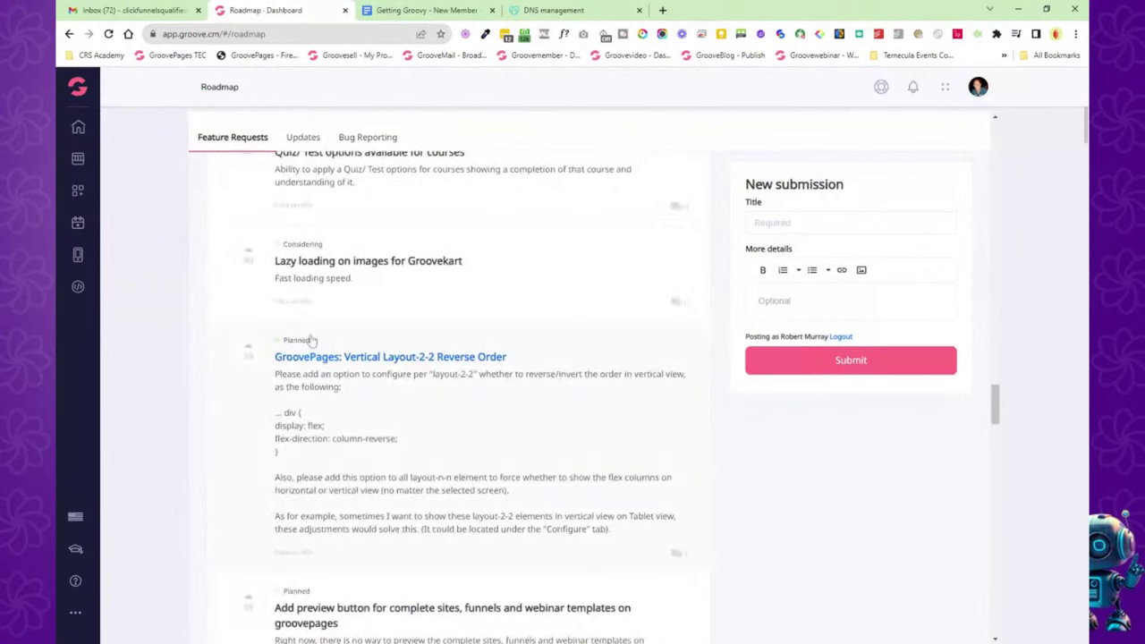
{"action": "scroll", "coordinate": [331, 353], "scroll_direction": "down", "scroll_amount": 5}
{"action": "scroll", "coordinate": [370, 435], "scroll_direction": "down", "scroll_amount": 8}
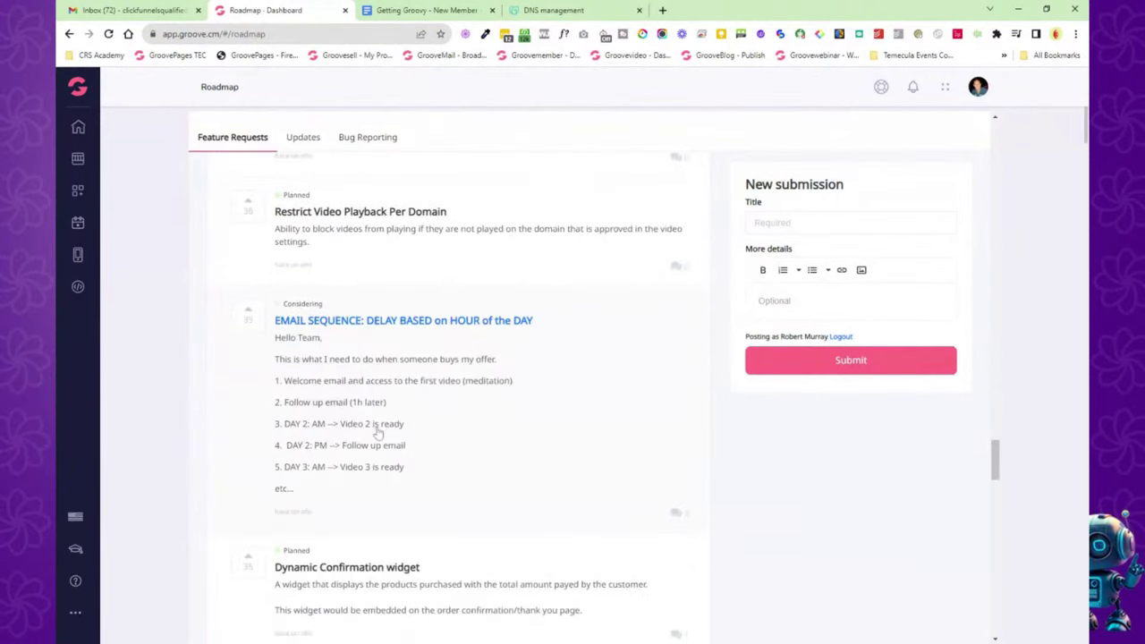
{"action": "scroll", "coordinate": [386, 437], "scroll_direction": "down", "scroll_amount": 8}
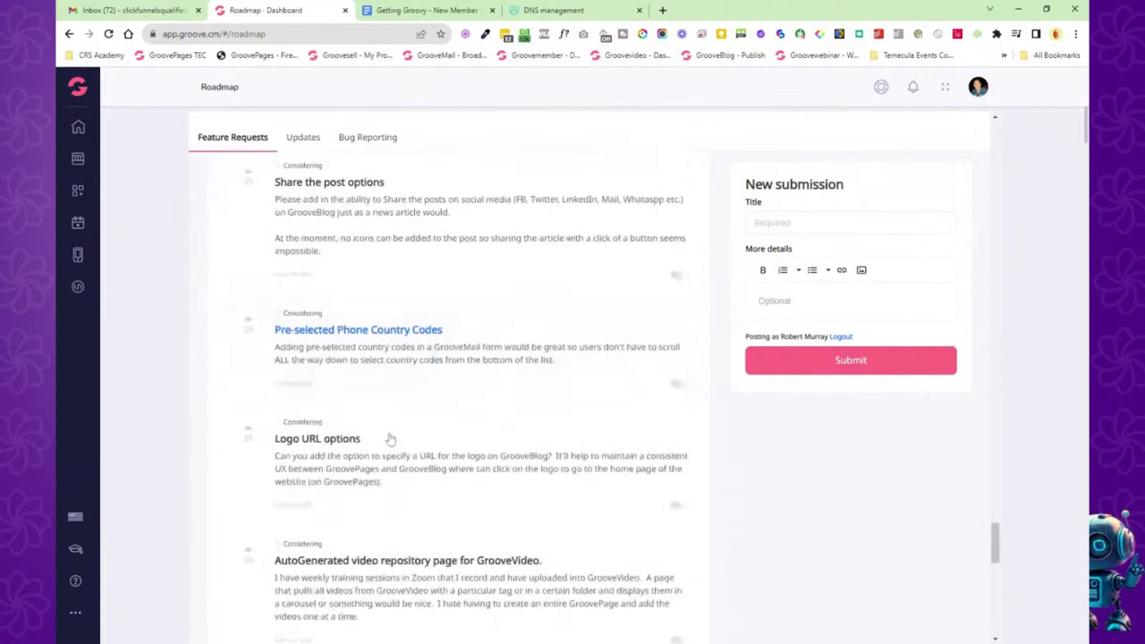
{"action": "scroll", "coordinate": [391, 441], "scroll_direction": "down", "scroll_amount": 5}
{"action": "scroll", "coordinate": [391, 440], "scroll_direction": "down", "scroll_amount": 6}
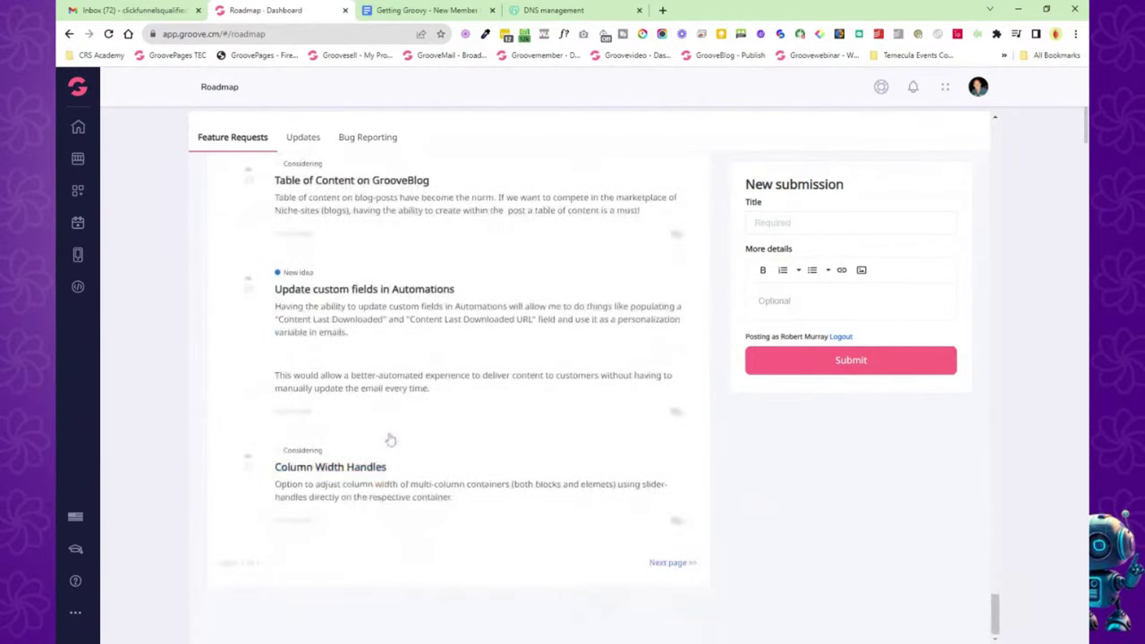
{"action": "scroll", "coordinate": [391, 440], "scroll_direction": "up", "scroll_amount": 15}
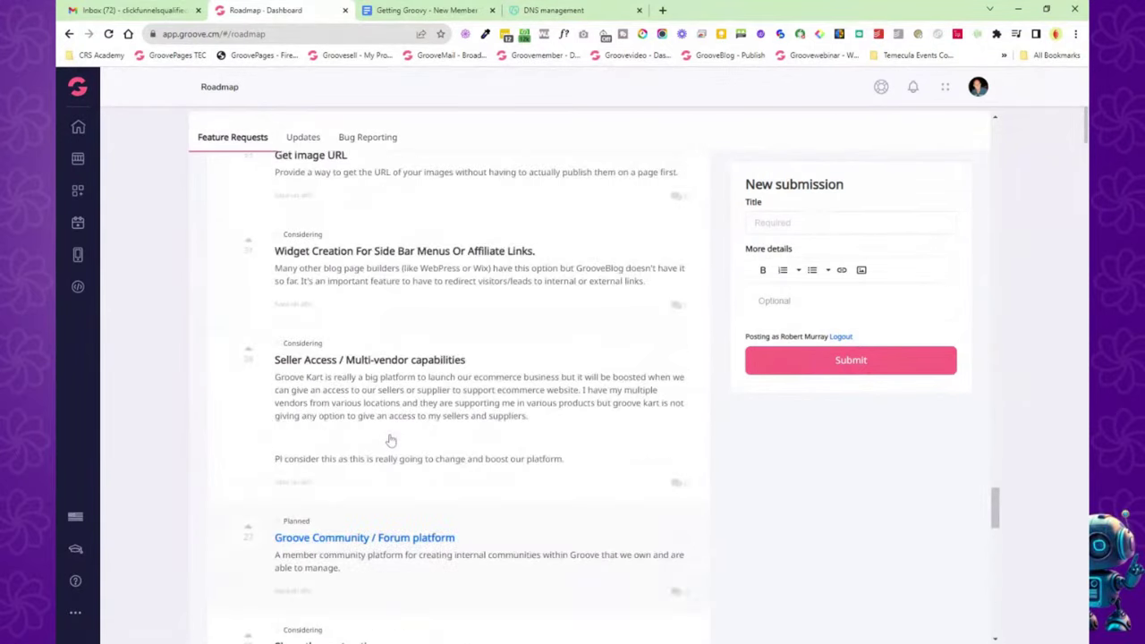
{"action": "scroll", "coordinate": [391, 440], "scroll_direction": "up", "scroll_amount": 20}
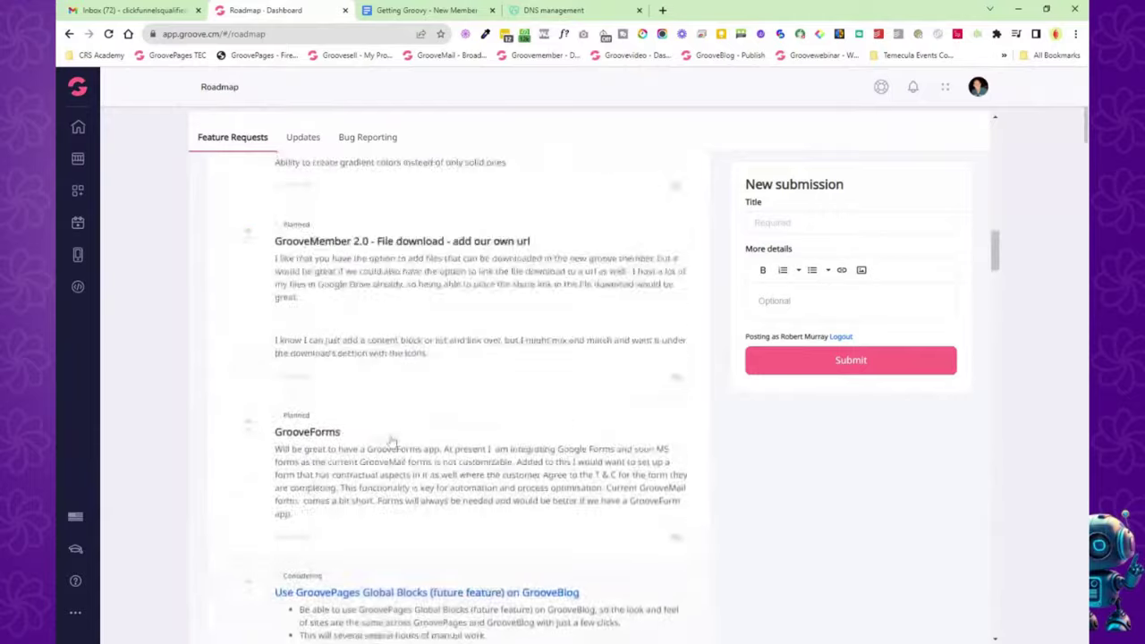
Vote for the Groovepages builder element configuration bug on the Bug Reporting board, dismiss the confirmation, and select the new report's title field.
{"action": "left_click", "coordinate": [370, 142]}
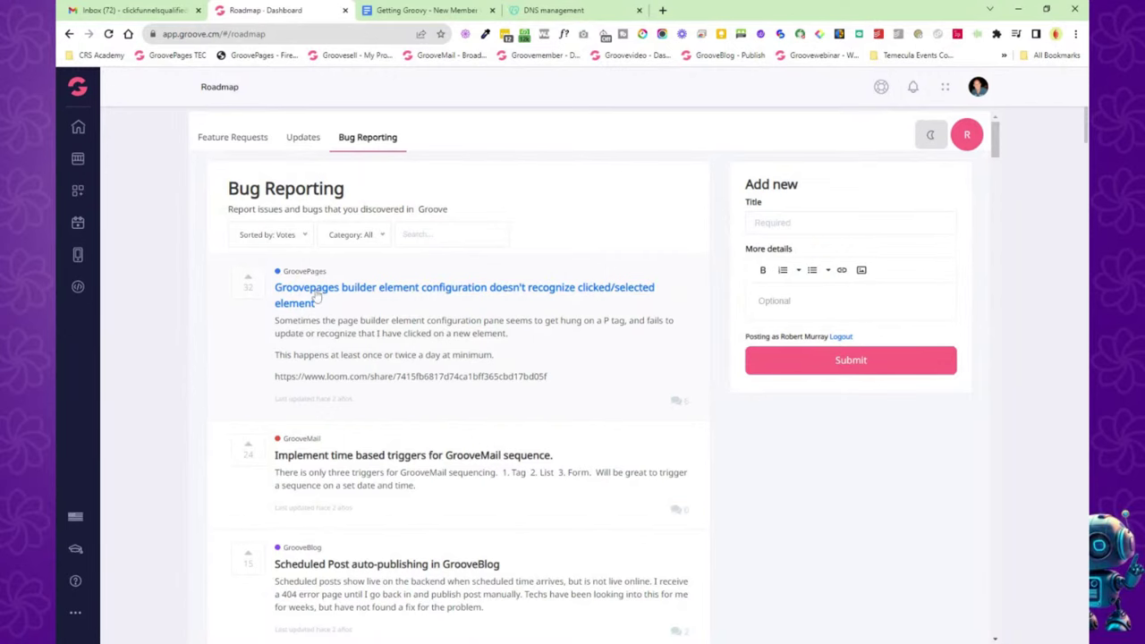
{"action": "left_click", "coordinate": [248, 283]}
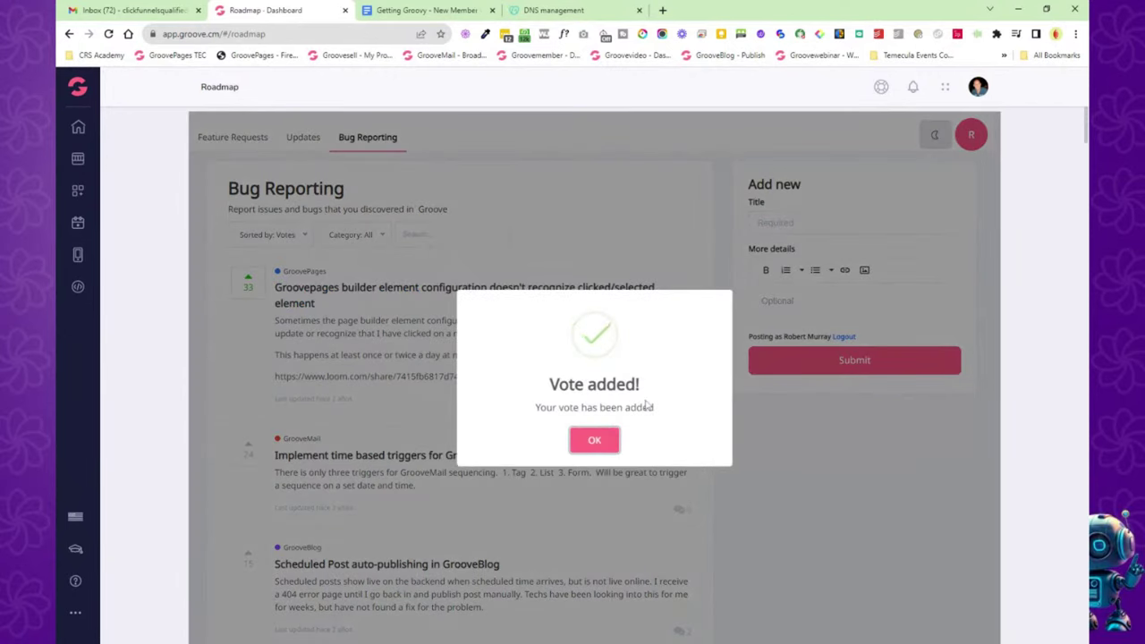
{"action": "left_click", "coordinate": [595, 441]}
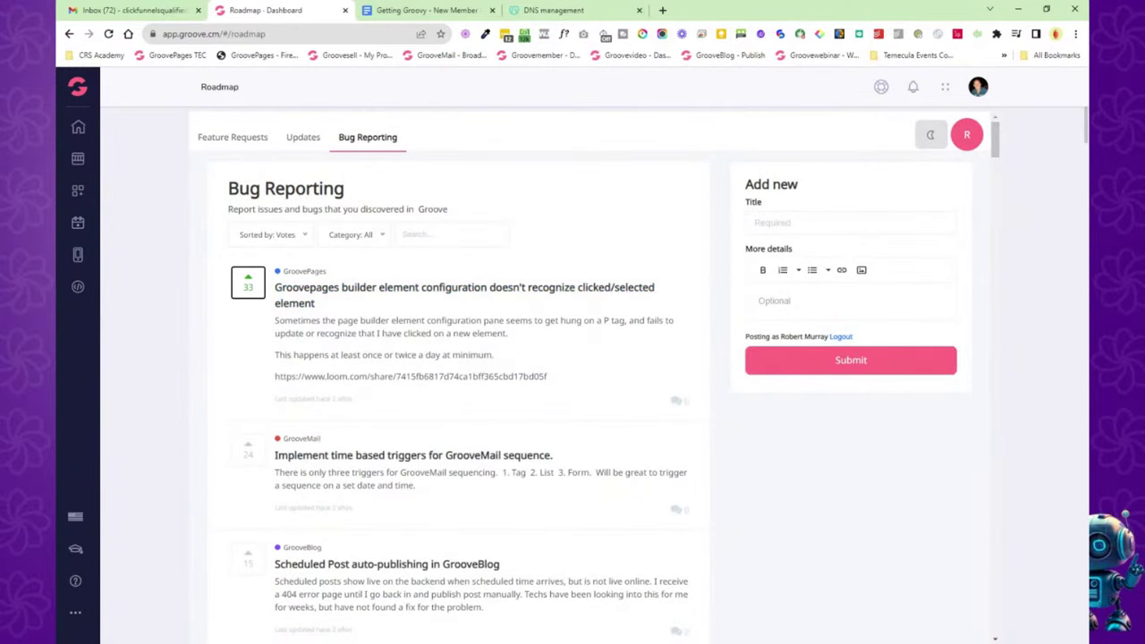
{"action": "left_click", "coordinate": [760, 223]}
Return to the Groove Dashboard overview from the app list and reload the page.
{"action": "left_click", "coordinate": [75, 89]}
{"action": "left_click", "coordinate": [127, 155]}
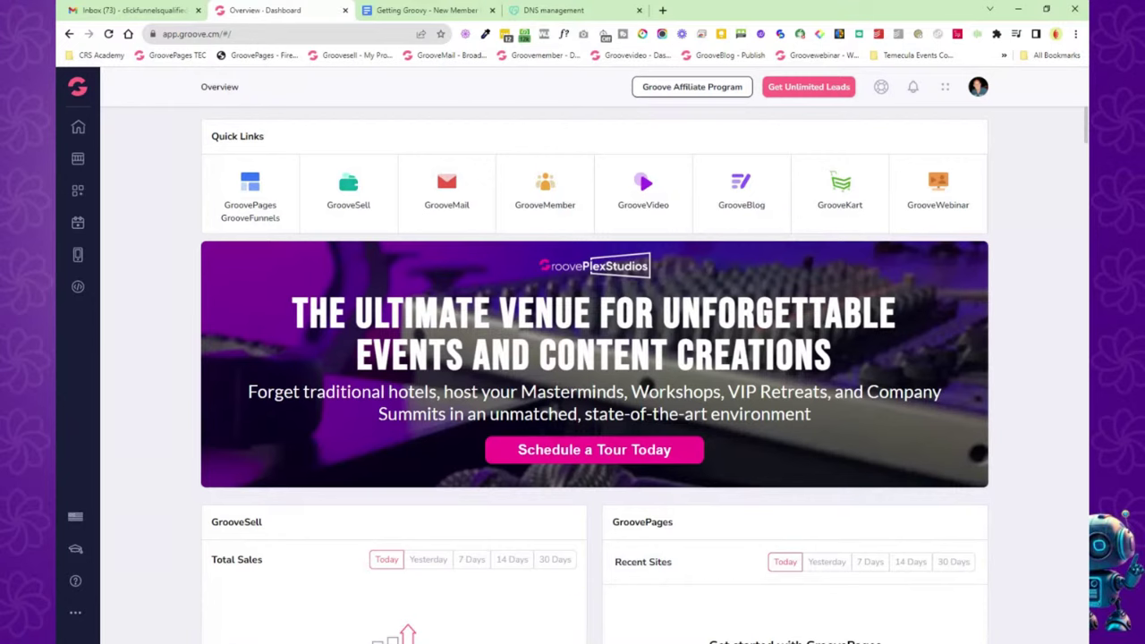
{"action": "left_click", "coordinate": [109, 34]}
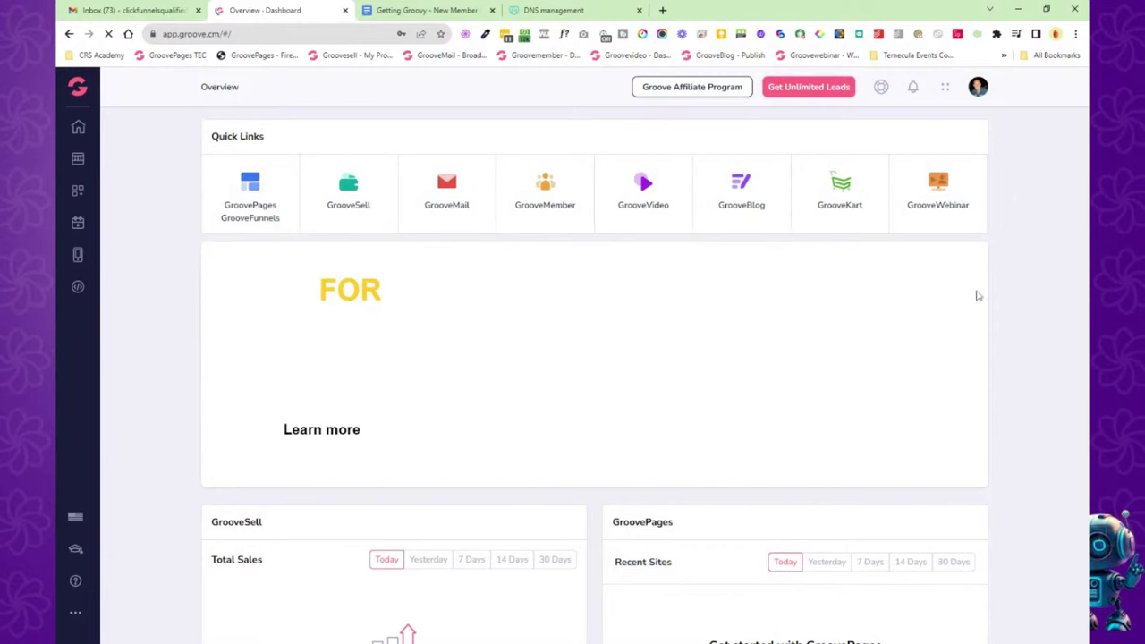
Review the dashboard's app widgets, showing GrooveAffiliate promos for the last 30 days, and return to the Quick Links.
{"action": "scroll", "coordinate": [1030, 264], "scroll_direction": "down", "scroll_amount": 5}
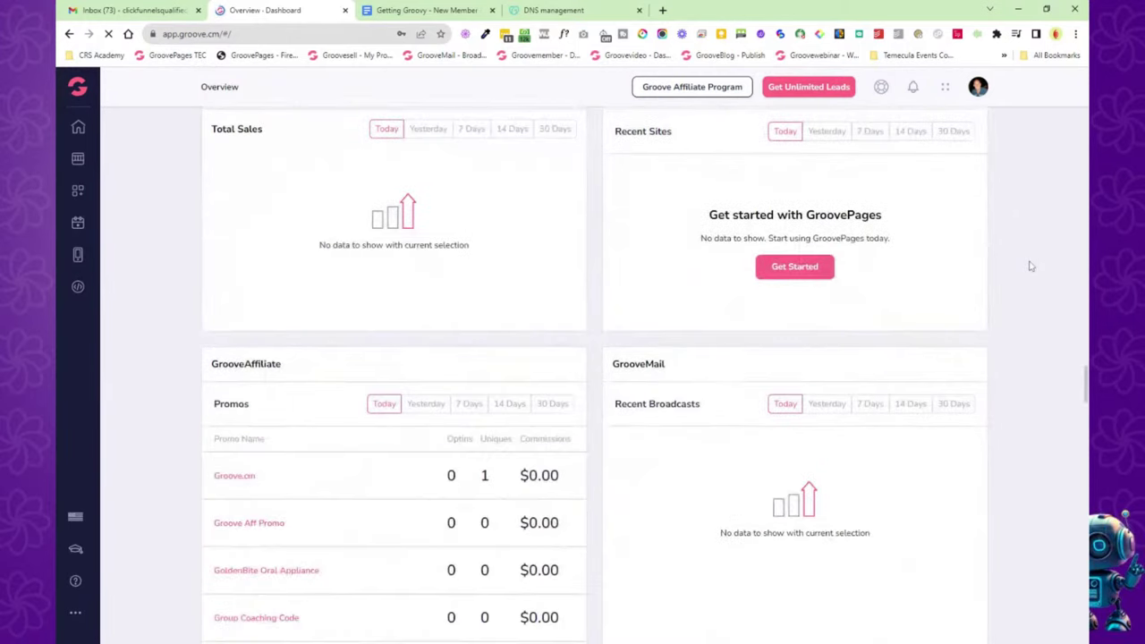
{"action": "scroll", "coordinate": [1030, 264], "scroll_direction": "down", "scroll_amount": 5}
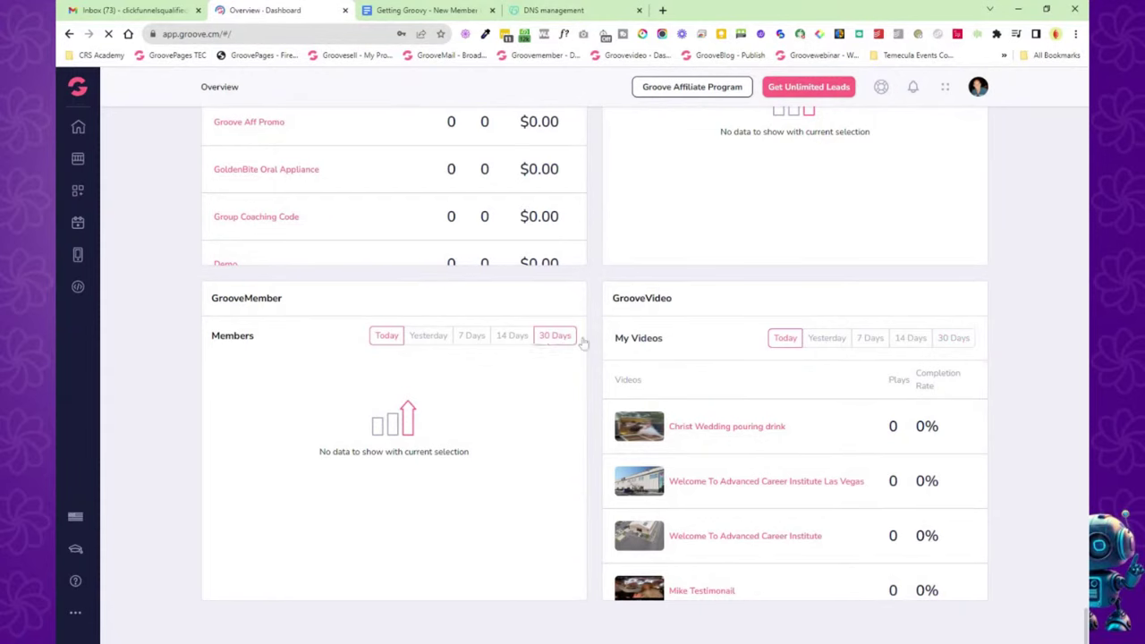
{"action": "scroll", "coordinate": [577, 346], "scroll_direction": "up", "scroll_amount": 2}
{"action": "left_click", "coordinate": [557, 249]}
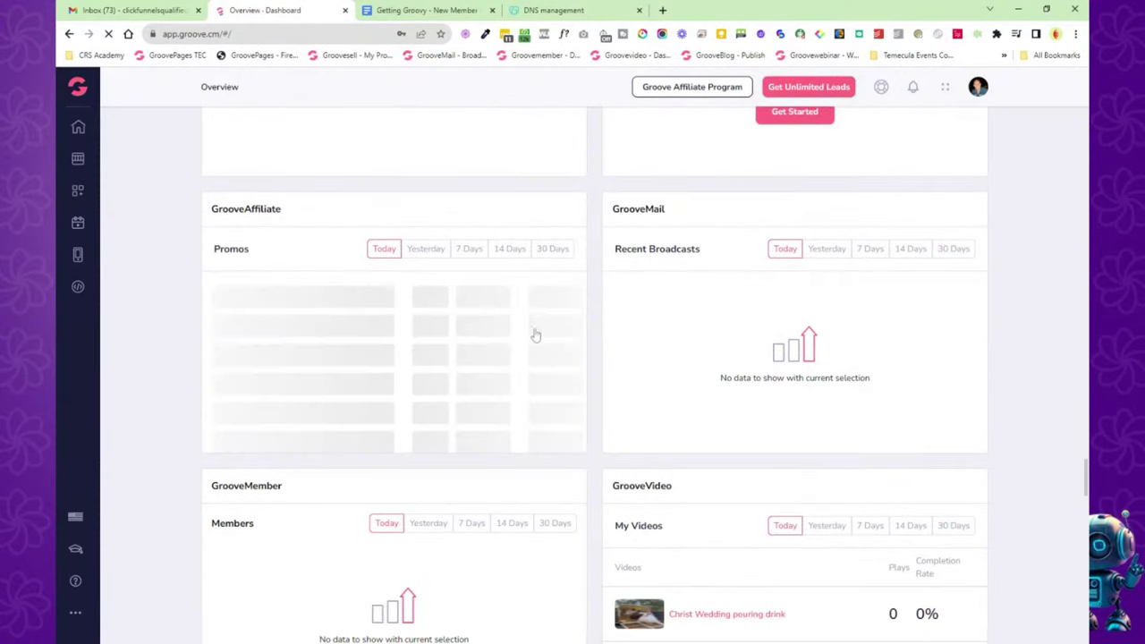
{"action": "scroll", "coordinate": [573, 322], "scroll_direction": "up", "scroll_amount": 3}
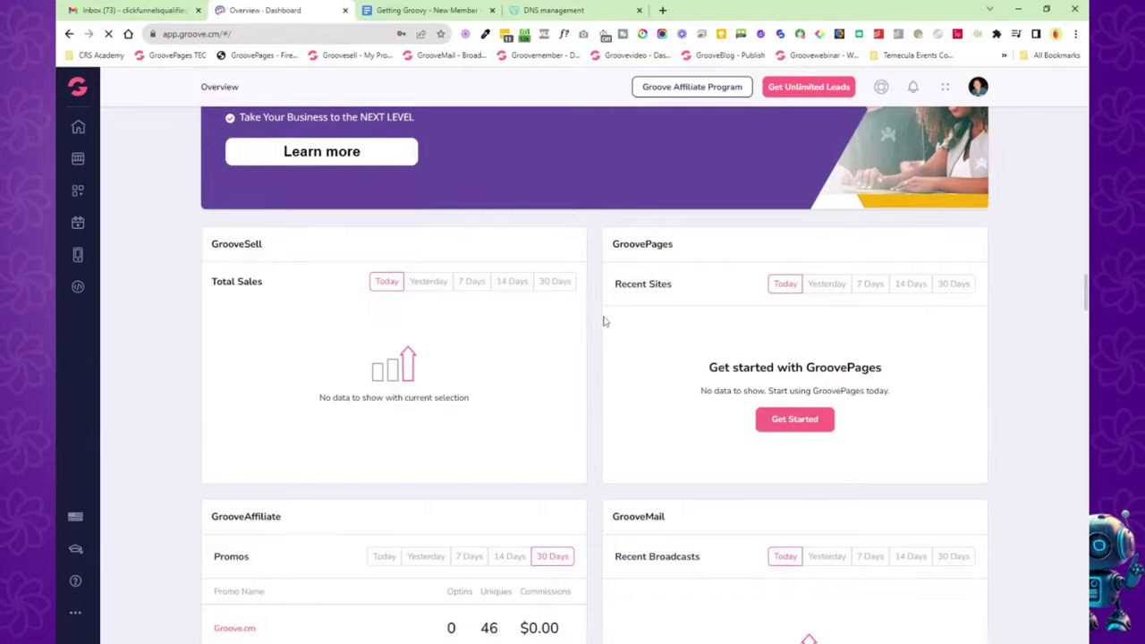
{"action": "scroll", "coordinate": [604, 321], "scroll_direction": "up", "scroll_amount": 3}
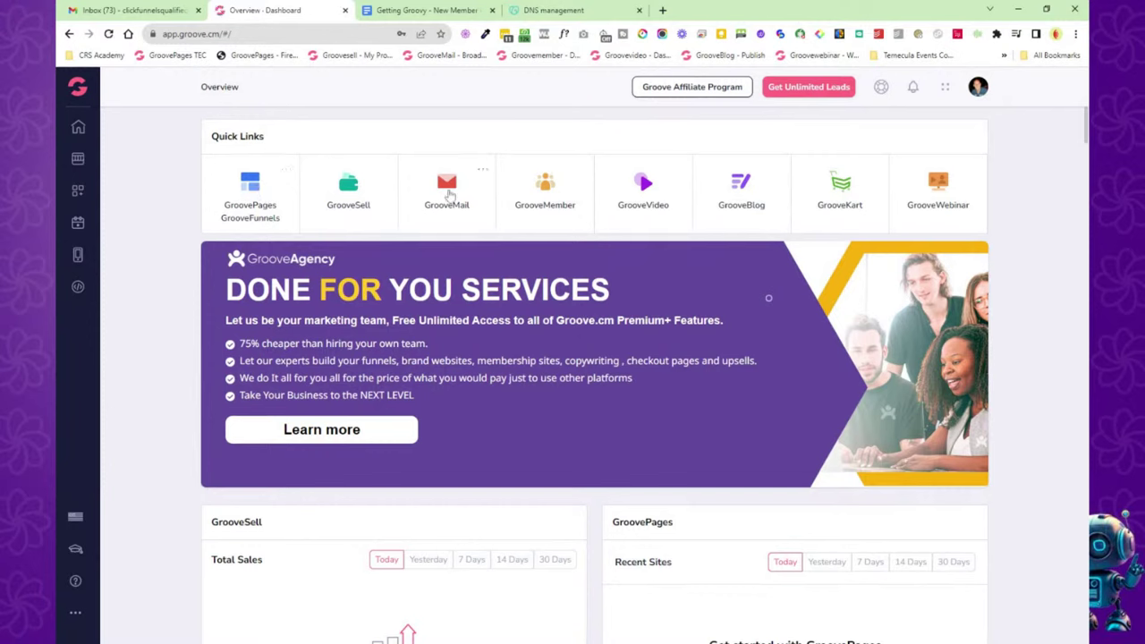
Open the GrooveMember Portals page through the Quick Links options.
{"action": "left_click", "coordinate": [580, 172]}
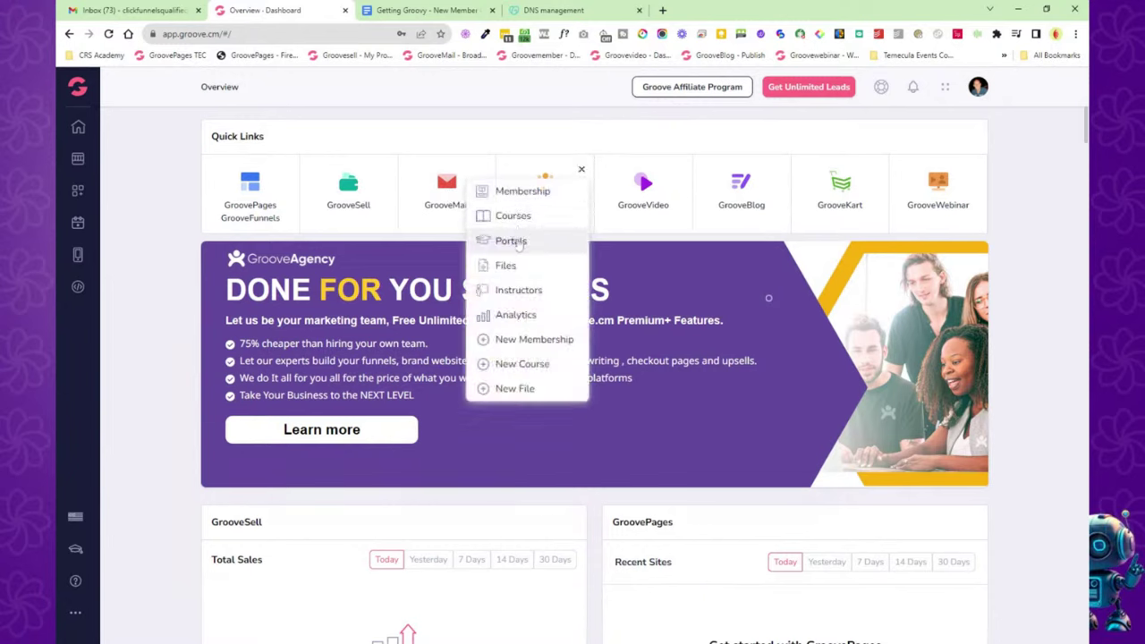
{"action": "left_click", "coordinate": [512, 241]}
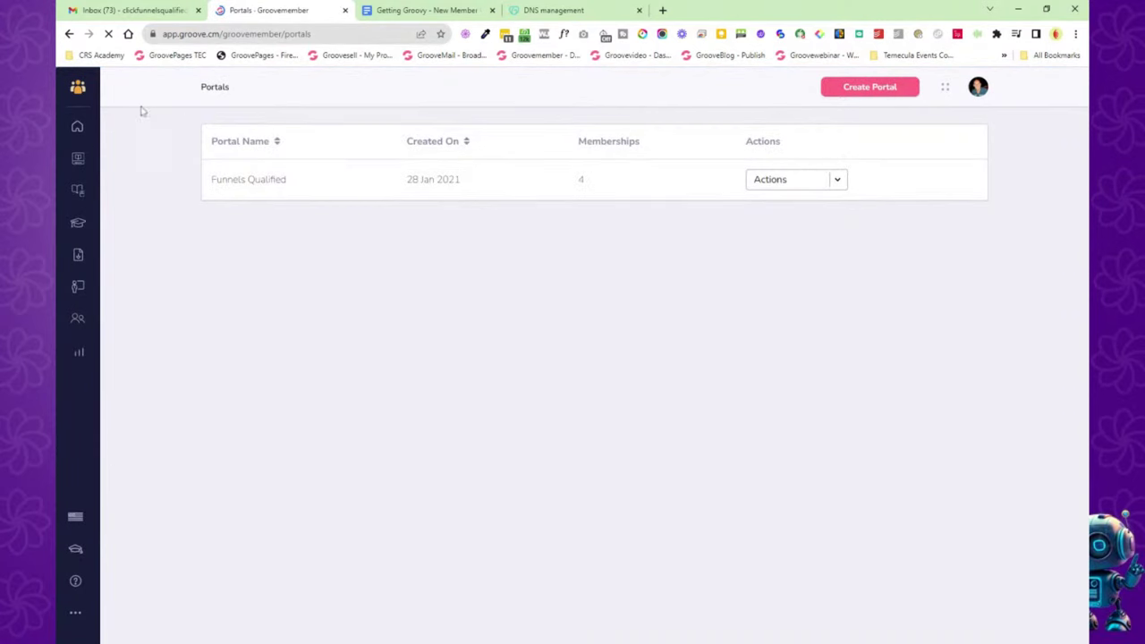
Go back to the Dashboard overview, view the full list of Groove apps, and close the list.
{"action": "left_click", "coordinate": [78, 86]}
{"action": "left_click", "coordinate": [130, 153]}
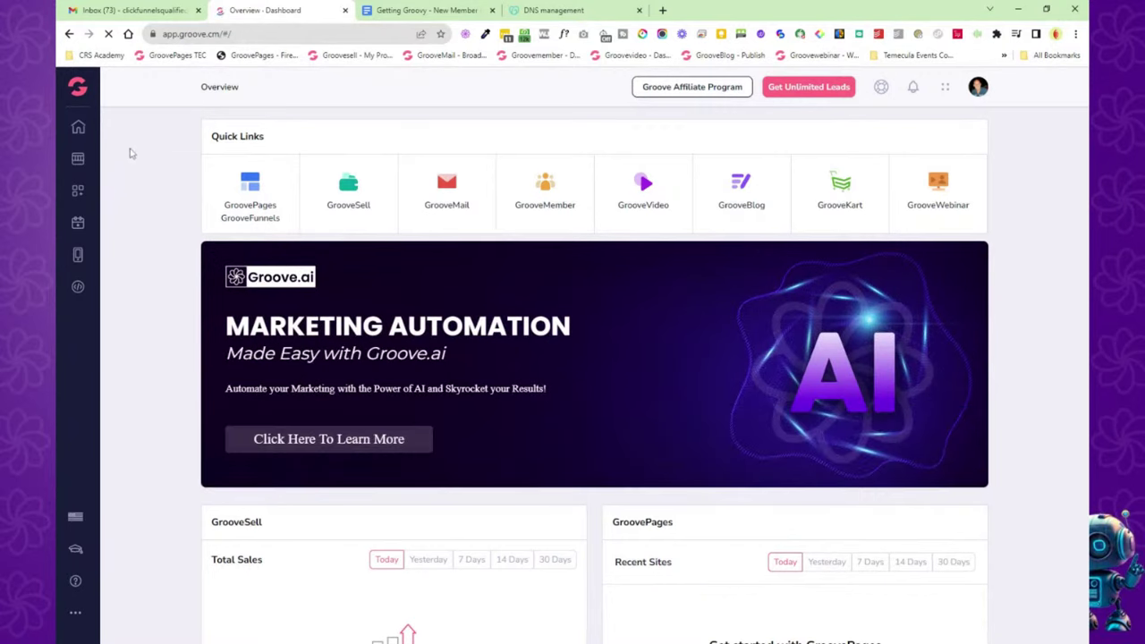
{"action": "left_click", "coordinate": [79, 89]}
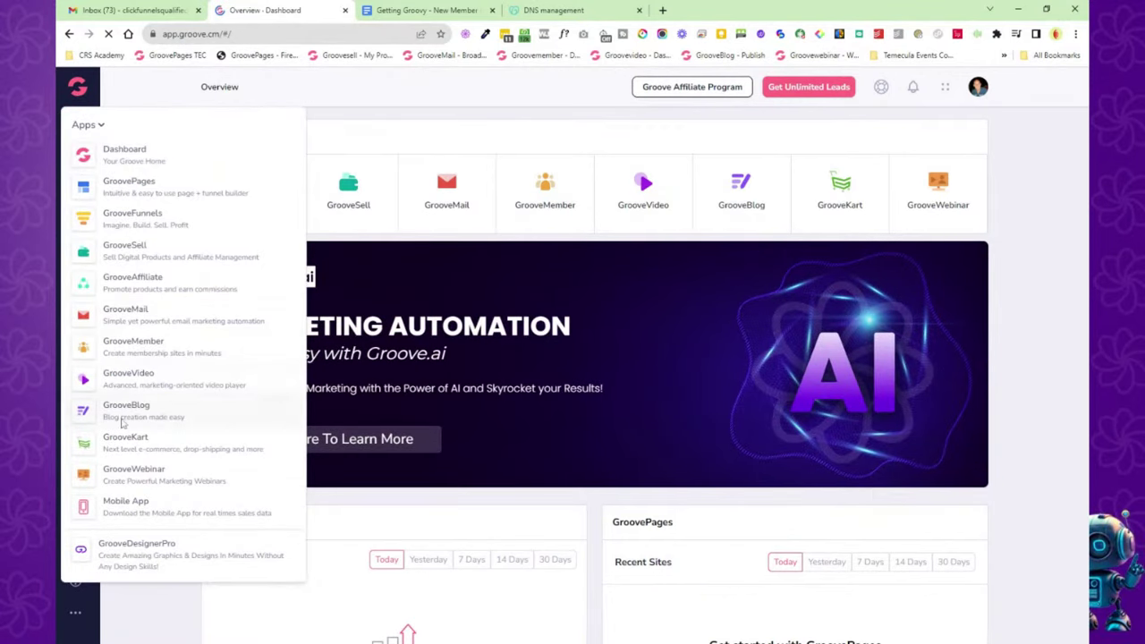
{"action": "left_click", "coordinate": [89, 90]}
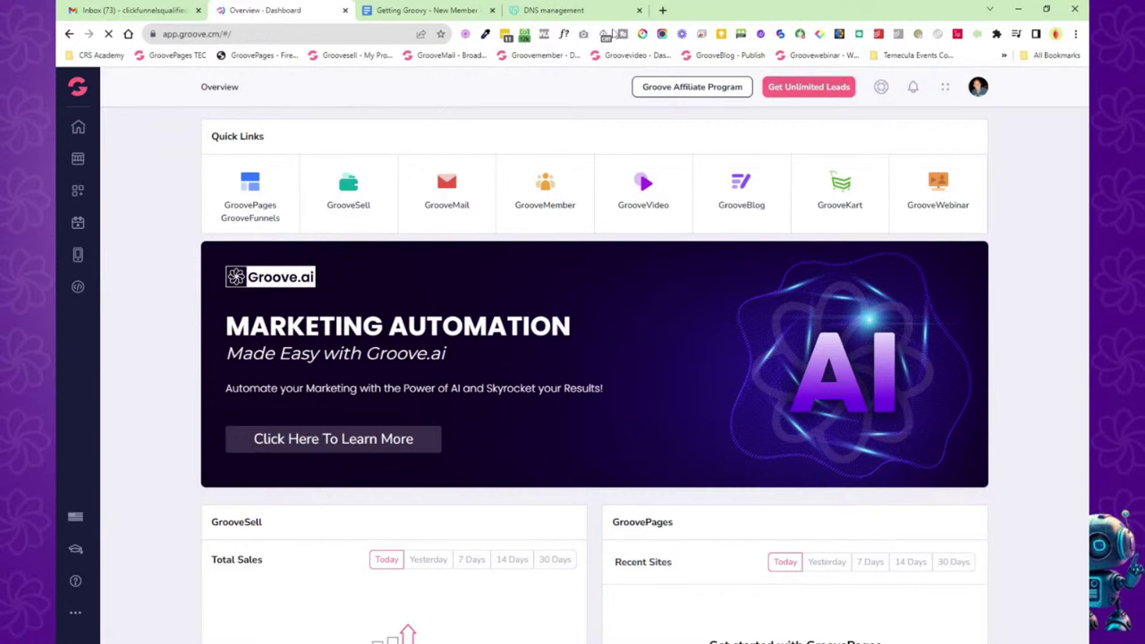
Switch to the Getting Groovy onboarding document and open the STEP #1 tutorial on editing or adding account details.
{"action": "left_click", "coordinate": [439, 12]}
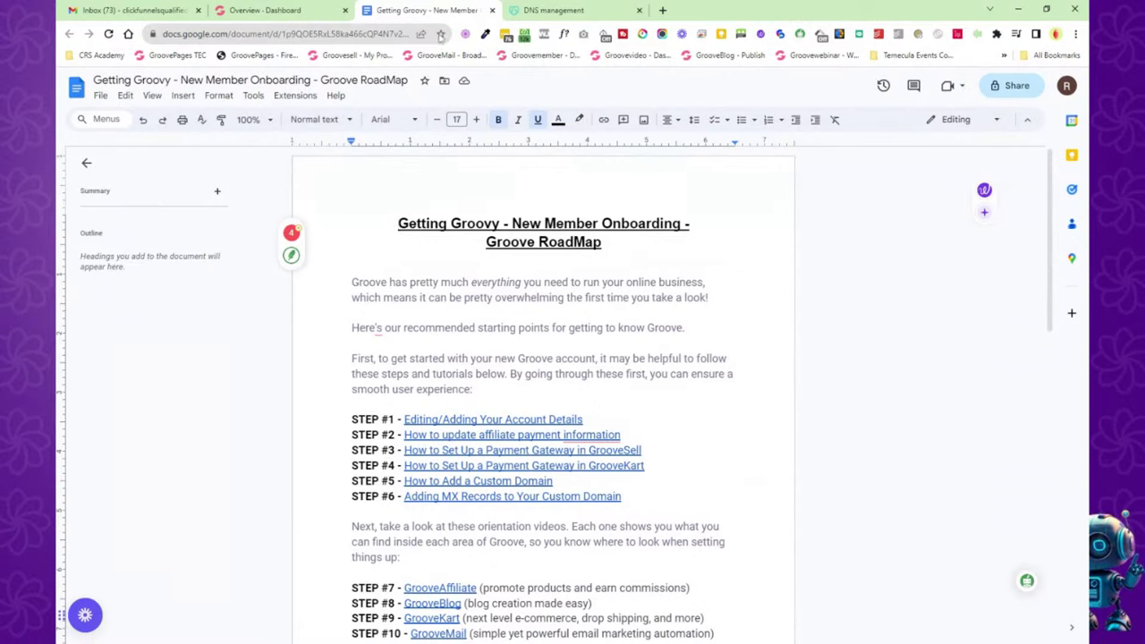
{"action": "scroll", "coordinate": [543, 394], "scroll_direction": "down", "scroll_amount": 2}
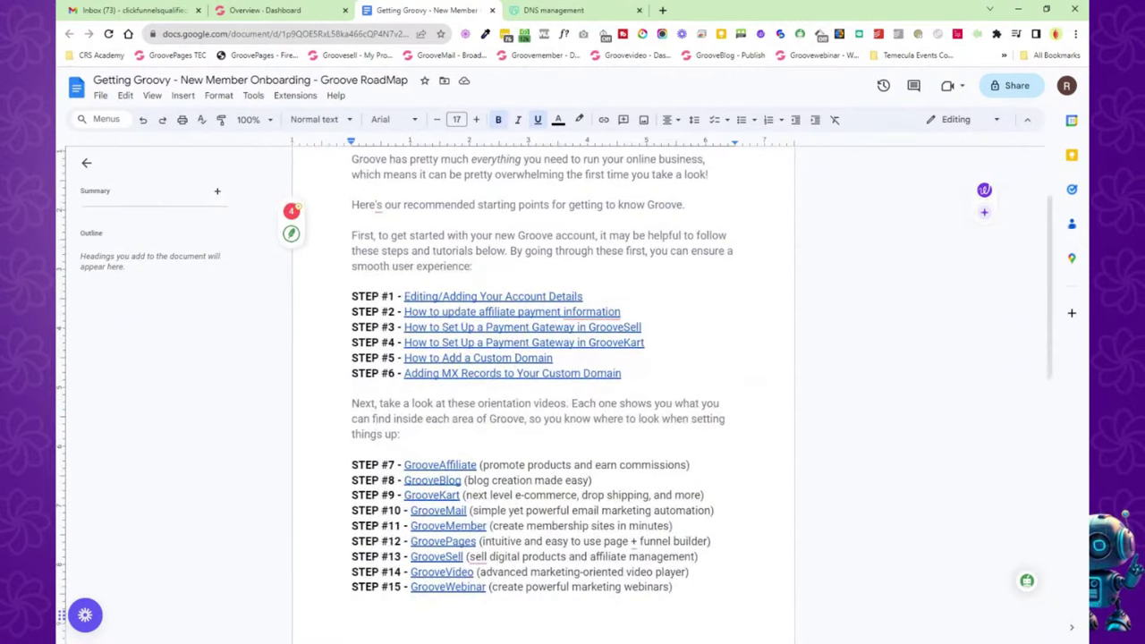
{"action": "scroll", "coordinate": [543, 393], "scroll_direction": "down", "scroll_amount": 1}
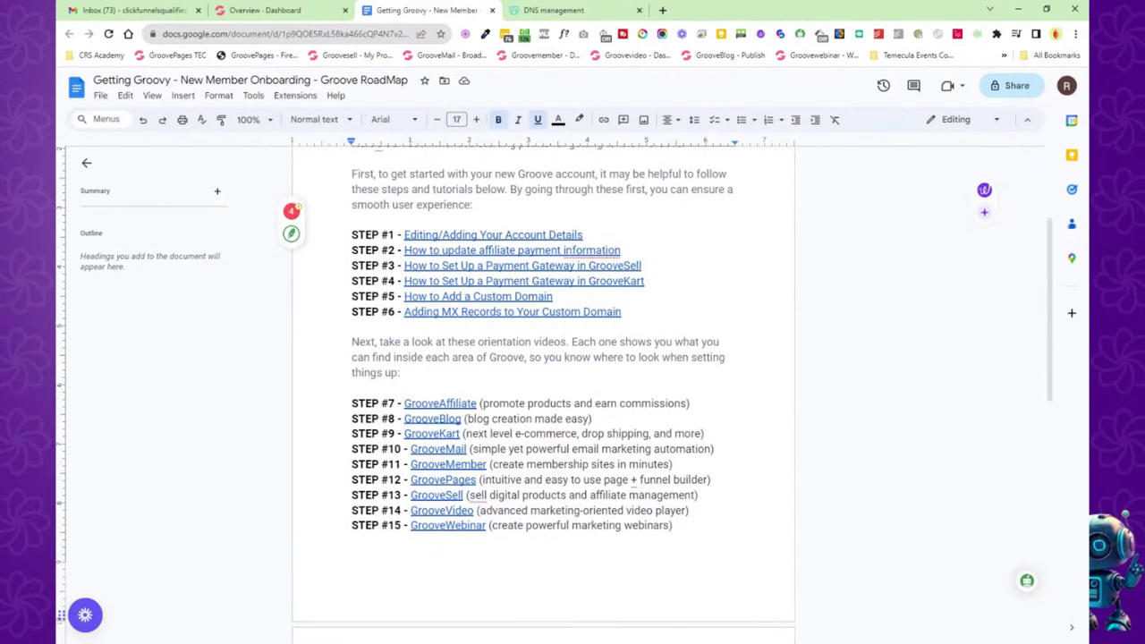
{"action": "left_click", "coordinate": [462, 234]}
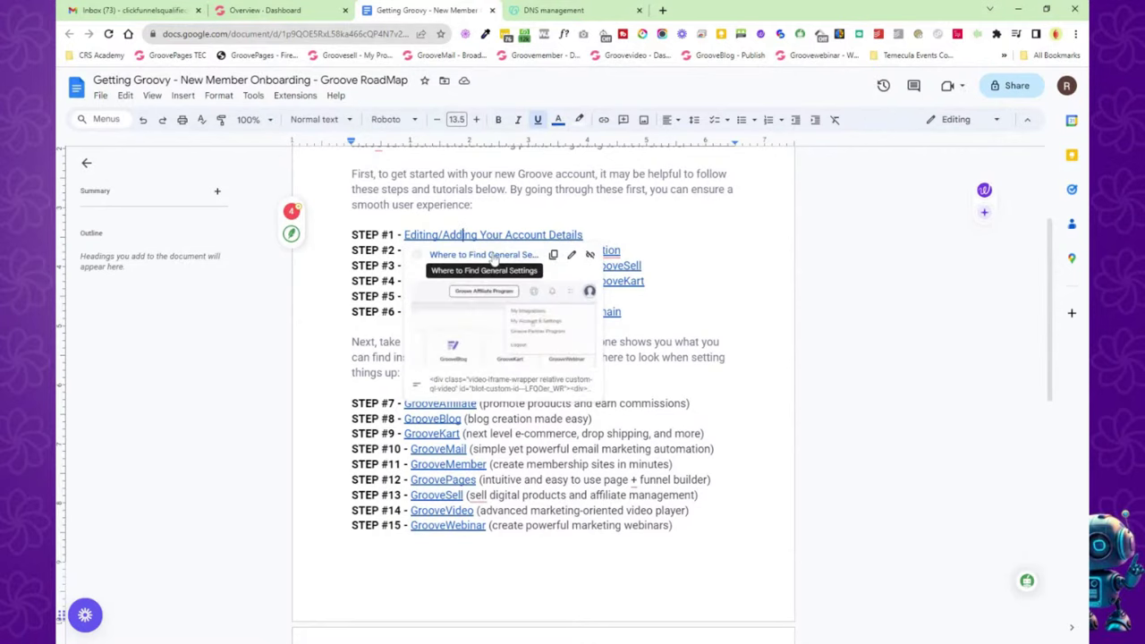
{"action": "left_click", "coordinate": [488, 255]}
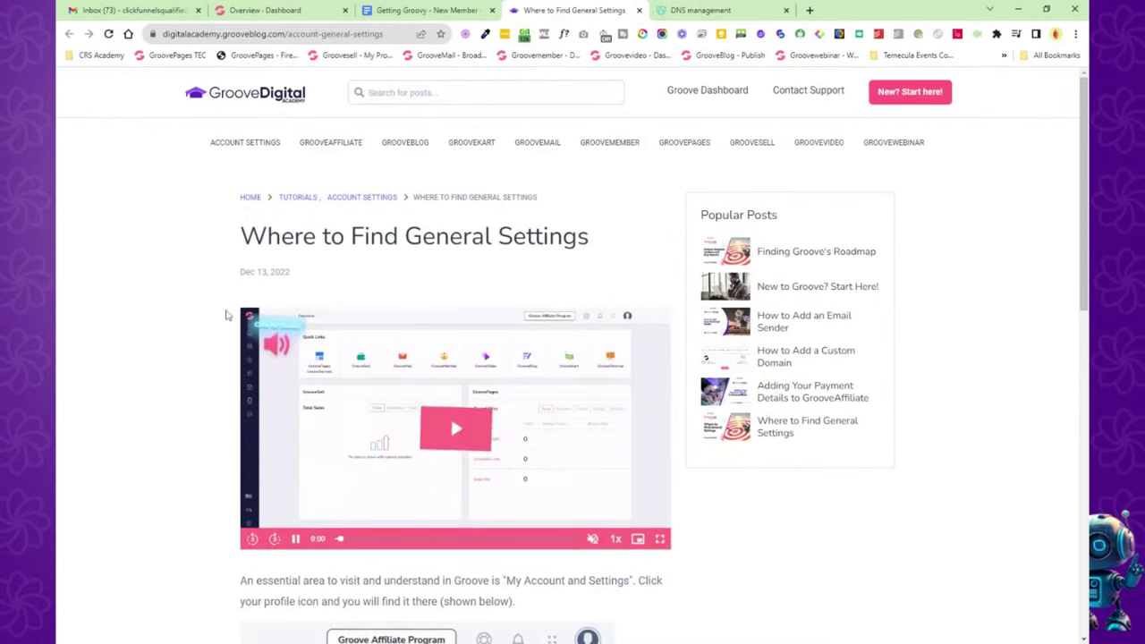
Skim the Where to Find General Settings tutorial, close it, and return to the Groove dashboard.
{"action": "scroll", "coordinate": [220, 375], "scroll_direction": "down", "scroll_amount": 1}
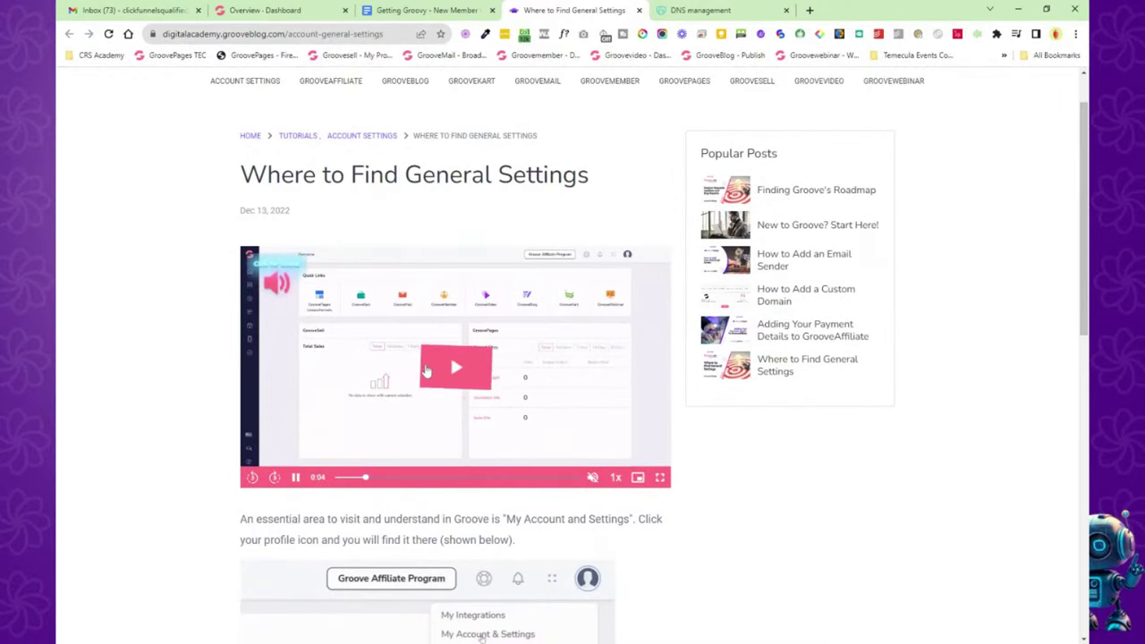
{"action": "scroll", "coordinate": [215, 318], "scroll_direction": "down", "scroll_amount": 10}
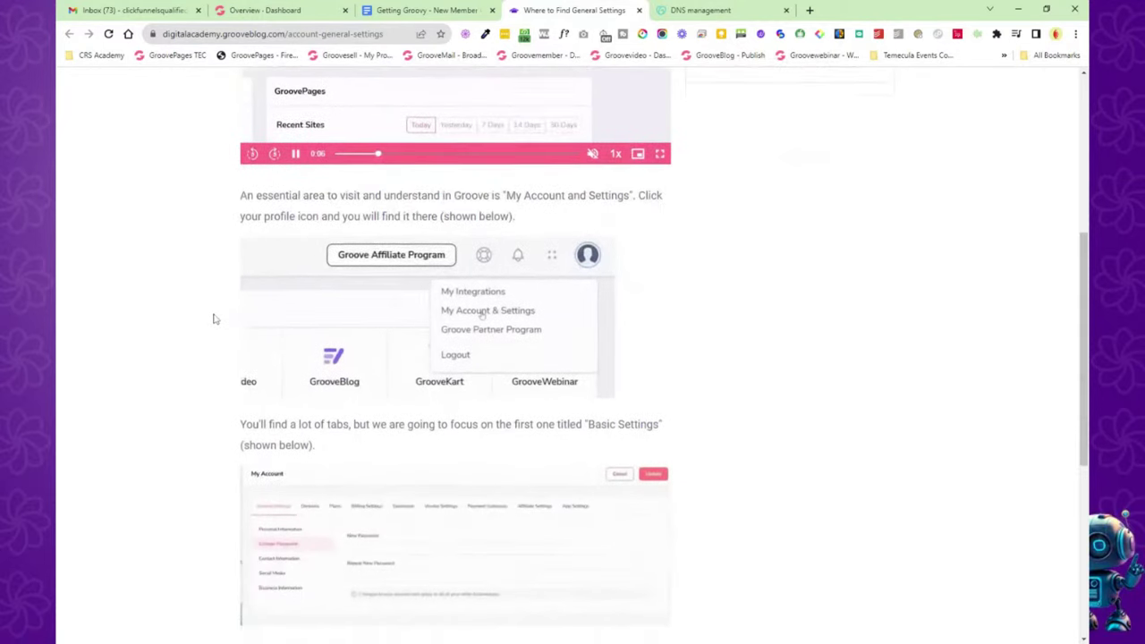
{"action": "scroll", "coordinate": [213, 319], "scroll_direction": "up", "scroll_amount": 10}
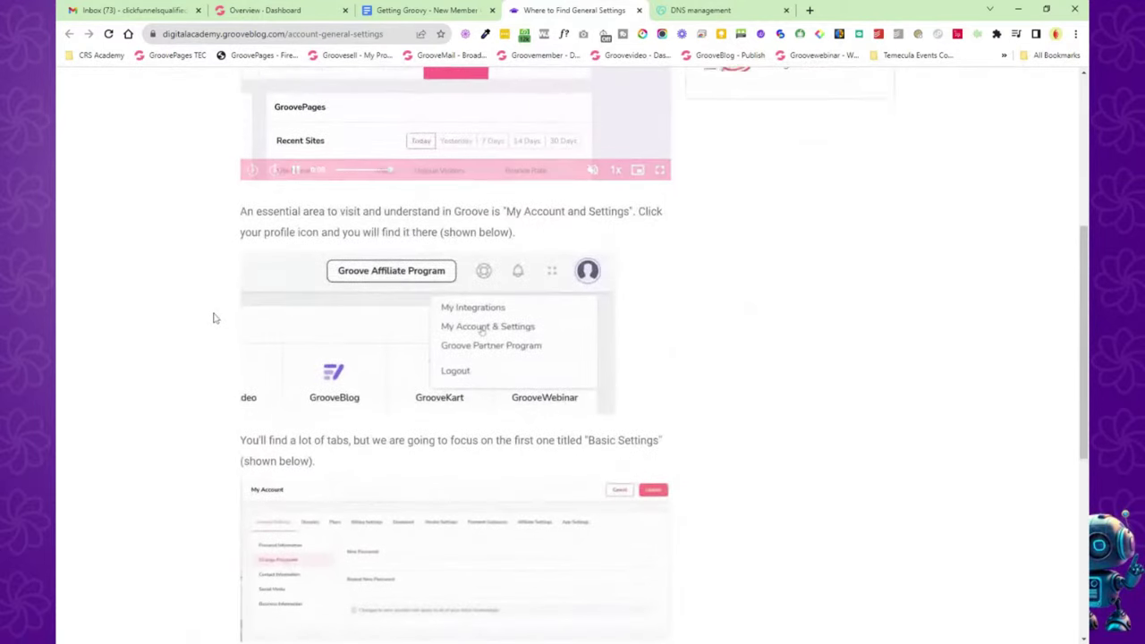
{"action": "left_click", "coordinate": [638, 10]}
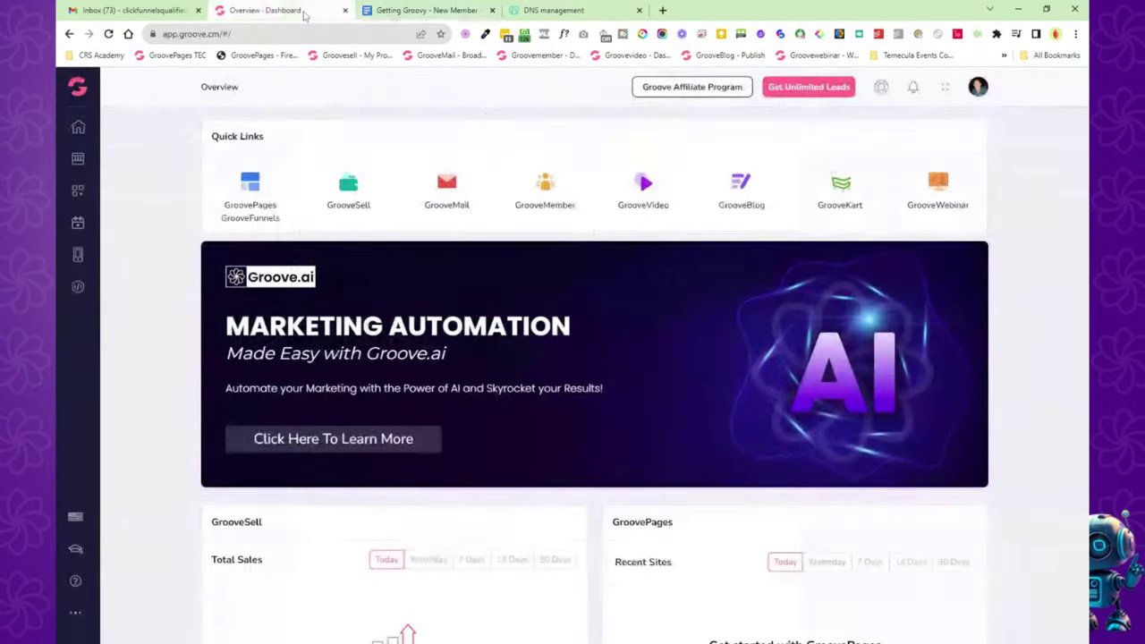
{"action": "left_click", "coordinate": [307, 14]}
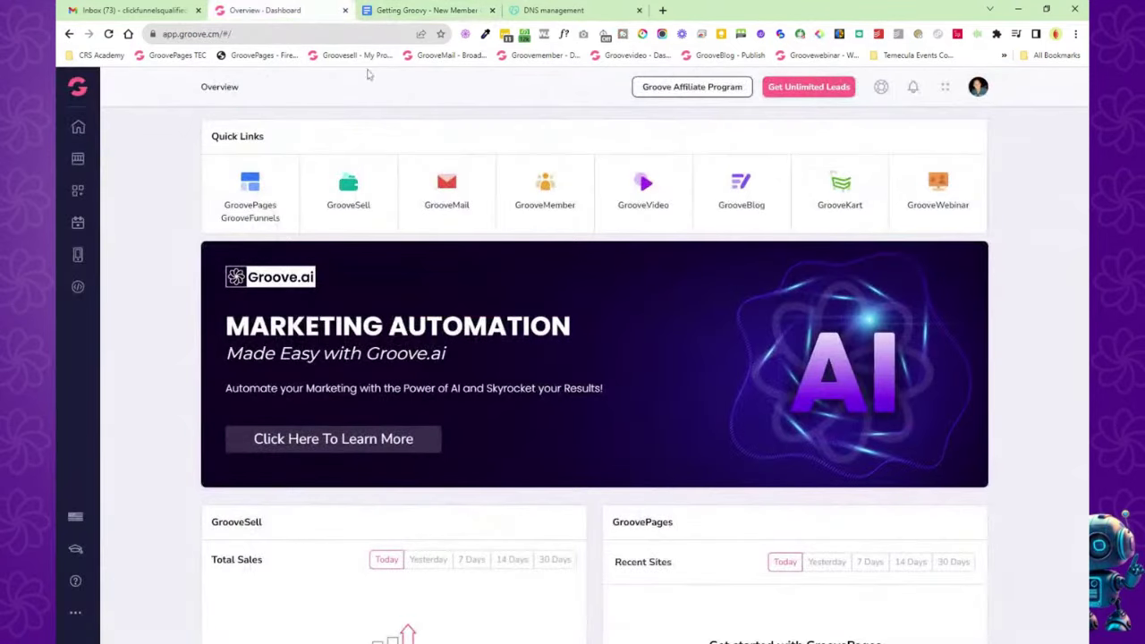
Open Settings and Billing and review the password, contact, social media and business information sections of General Settings, then close the account page.
{"action": "left_click", "coordinate": [979, 87]}
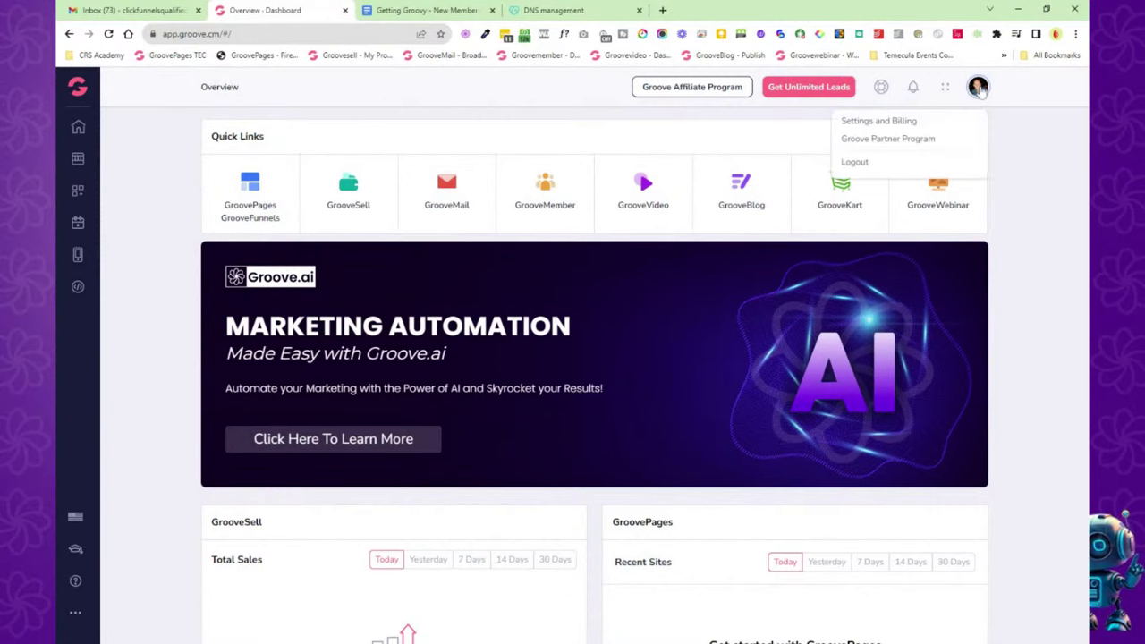
{"action": "left_click", "coordinate": [886, 123]}
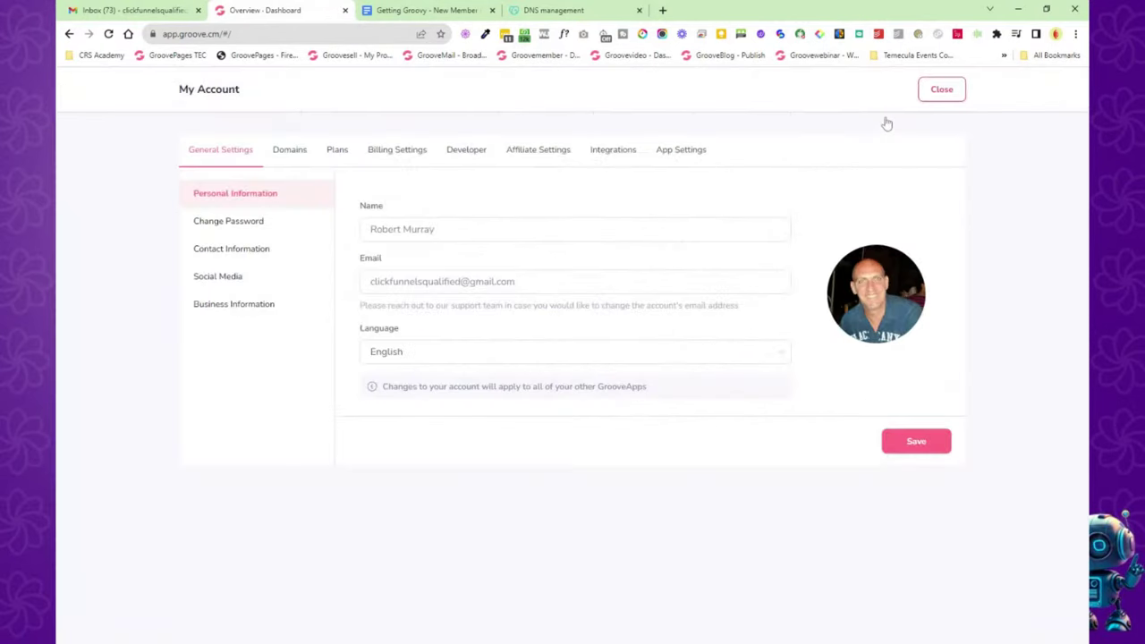
{"action": "left_click", "coordinate": [260, 226]}
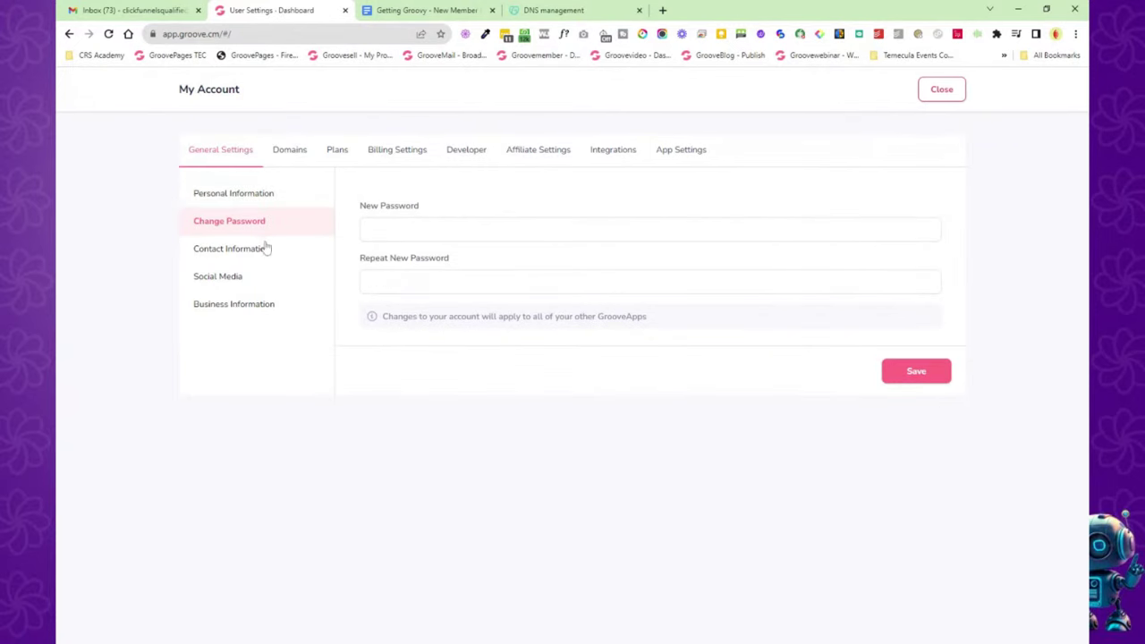
{"action": "left_click", "coordinate": [266, 250]}
{"action": "left_click", "coordinate": [246, 280]}
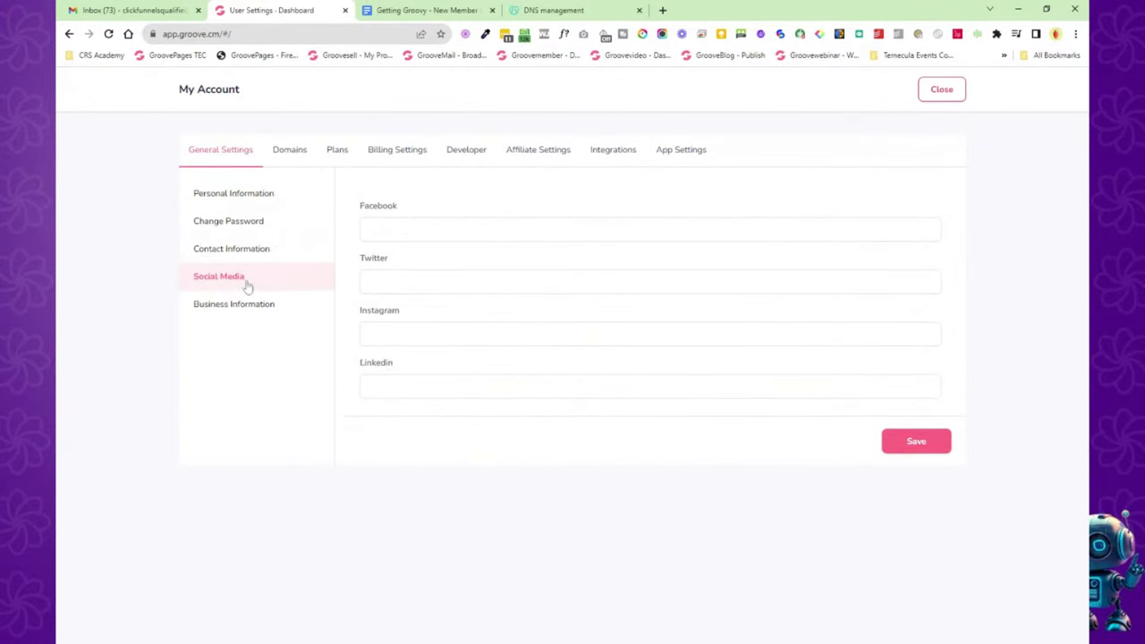
{"action": "left_click", "coordinate": [255, 307]}
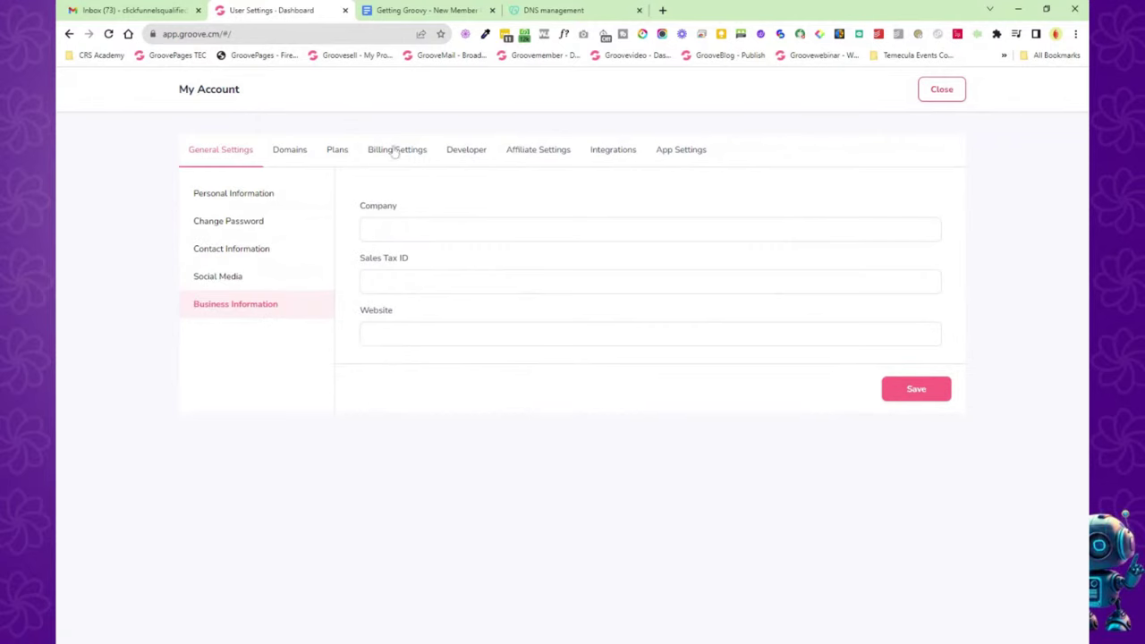
{"action": "left_click", "coordinate": [954, 93]}
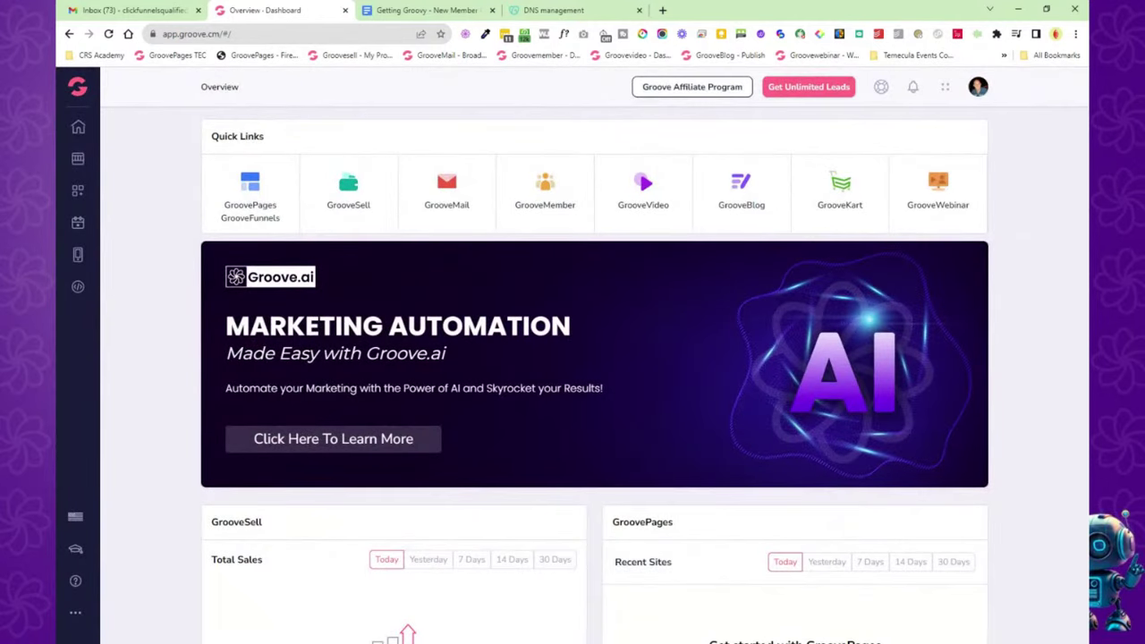
Check the onboarding document for the affiliate payment step, return to Groove, and open the affiliate settings in GrooveAffiliate.
{"action": "left_click", "coordinate": [399, 12]}
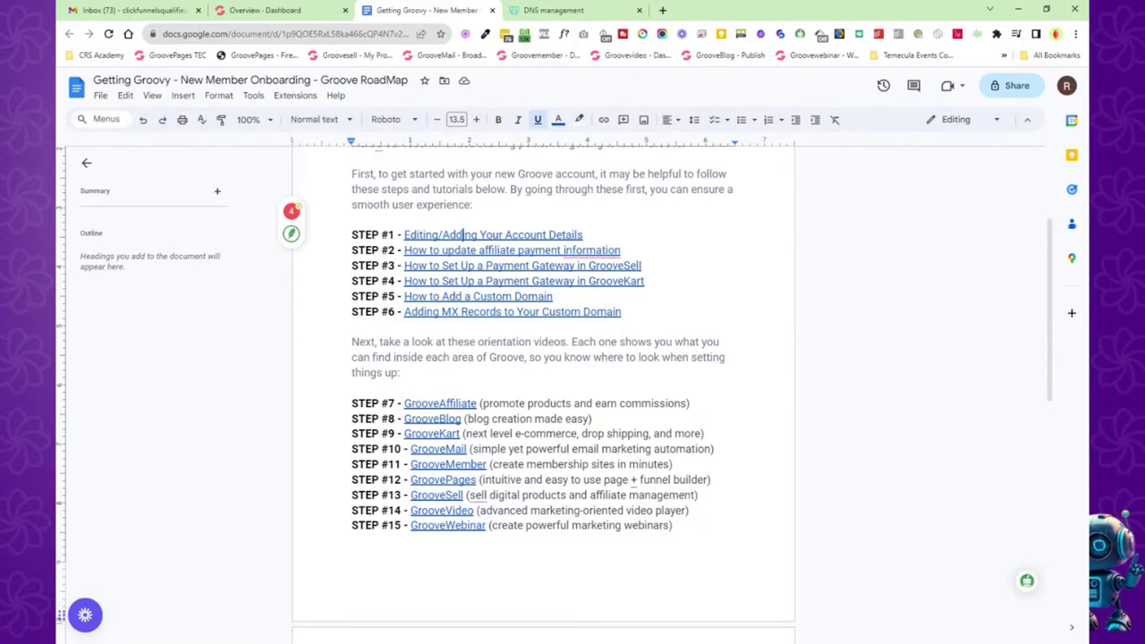
{"action": "left_click", "coordinate": [291, 11]}
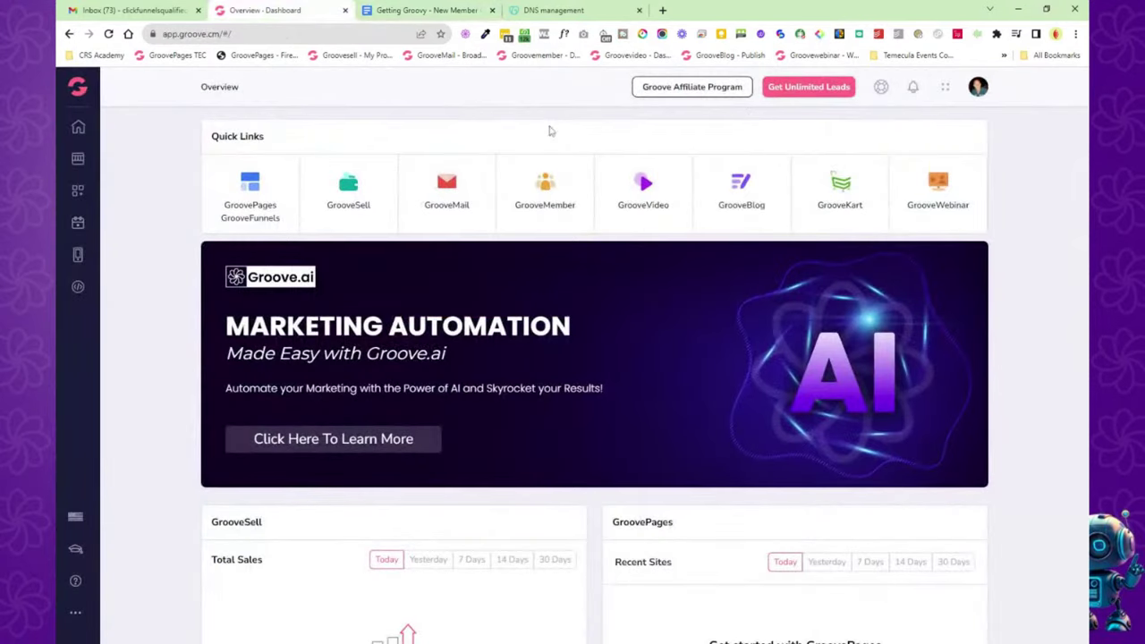
{"action": "left_click", "coordinate": [977, 89]}
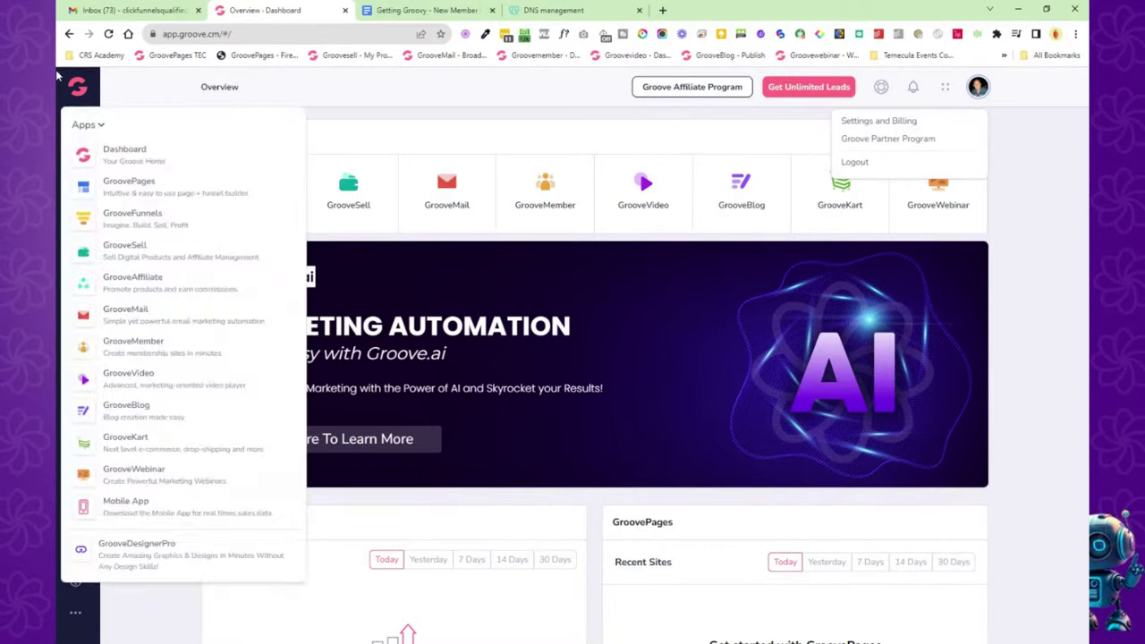
{"action": "mouse_move", "coordinate": [103, 146]}
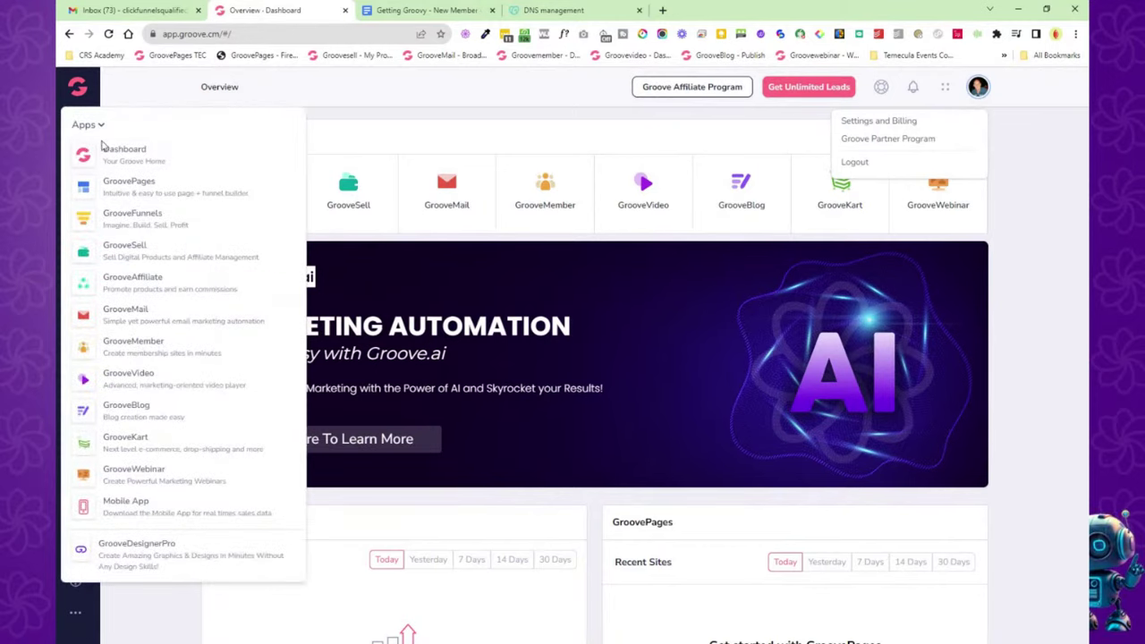
{"action": "left_click", "coordinate": [134, 282]}
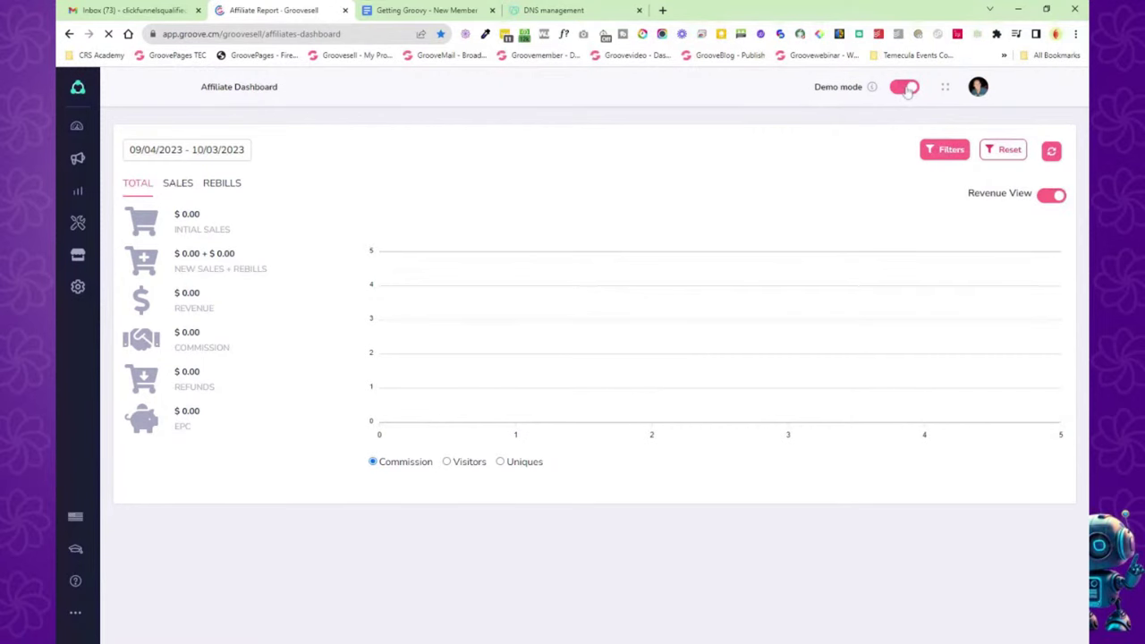
{"action": "left_click", "coordinate": [78, 287]}
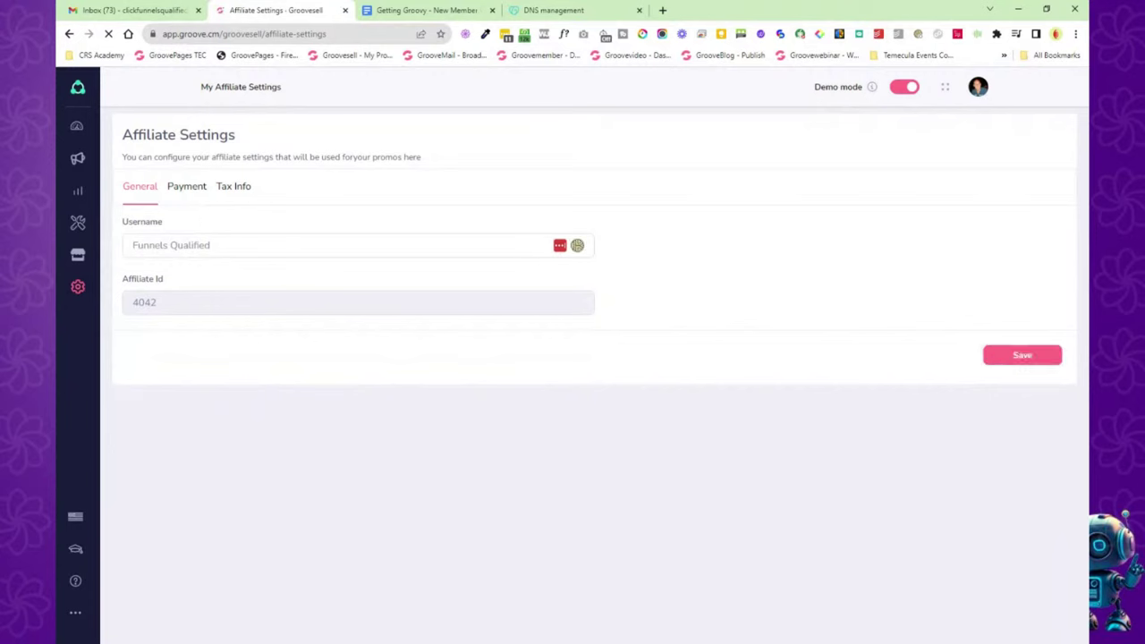
Point out the username and highlight the affiliate ID in the general affiliate settings.
{"action": "triple_click", "coordinate": [125, 246]}
{"action": "left_click", "coordinate": [114, 256]}
{"action": "left_click_drag", "start_coordinate": [166, 305], "coordinate": [128, 310]}
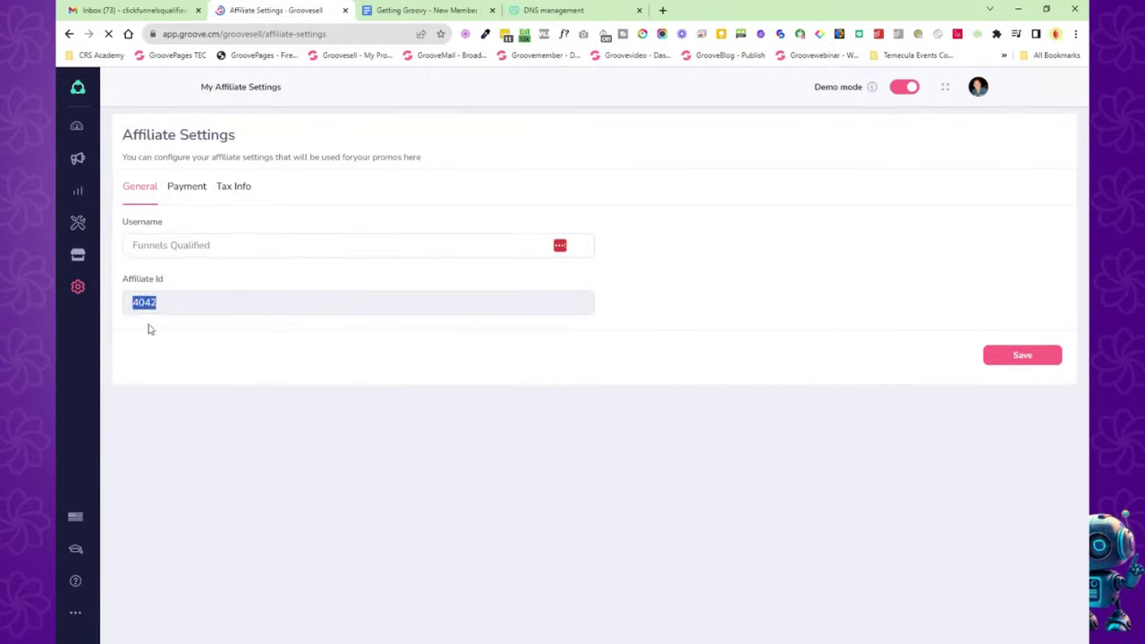
{"action": "left_click", "coordinate": [149, 329]}
{"action": "left_click_drag", "start_coordinate": [158, 302], "coordinate": [131, 312]}
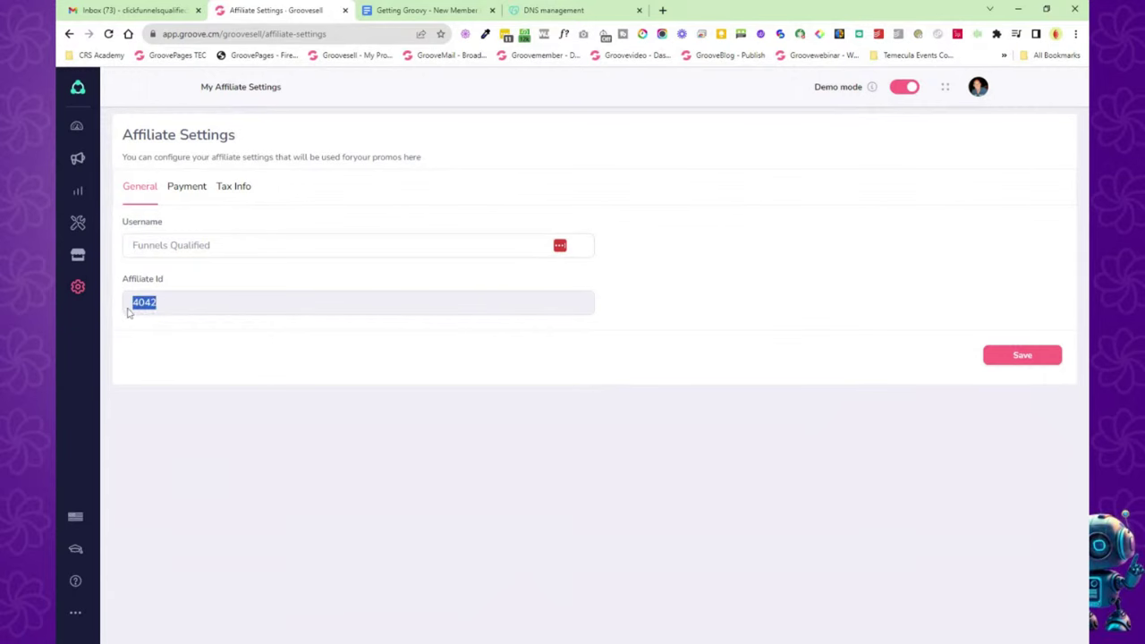
{"action": "left_click", "coordinate": [206, 274]}
Review the PayPal and wire payment details and the tax information in Affiliate Settings, and return to the Groove Dashboard.
{"action": "left_click", "coordinate": [189, 190]}
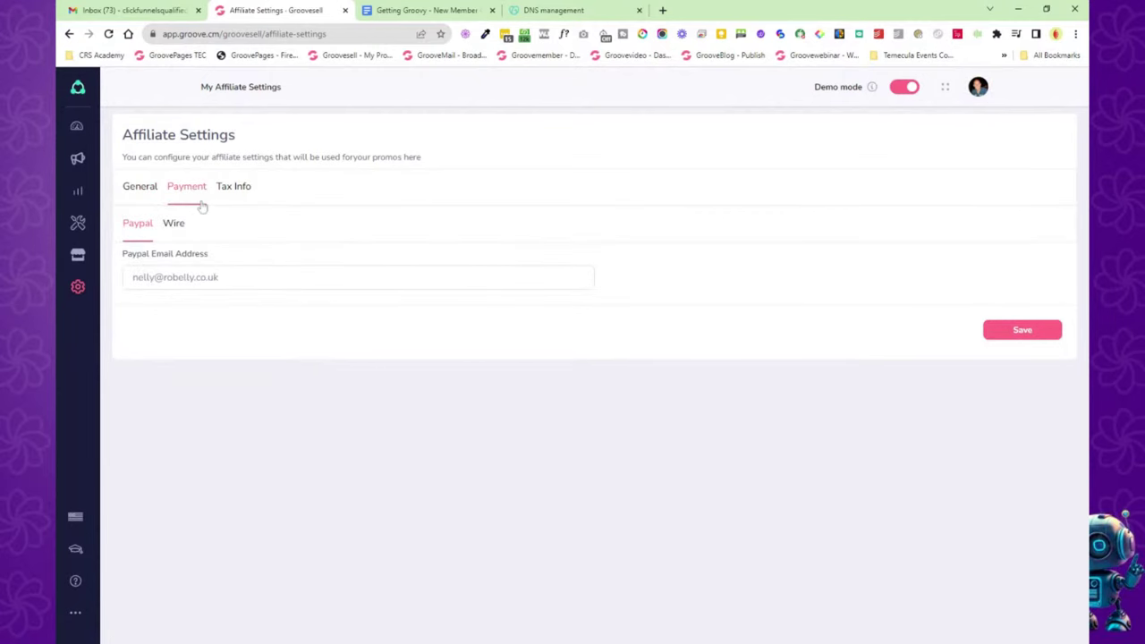
{"action": "left_click", "coordinate": [172, 228]}
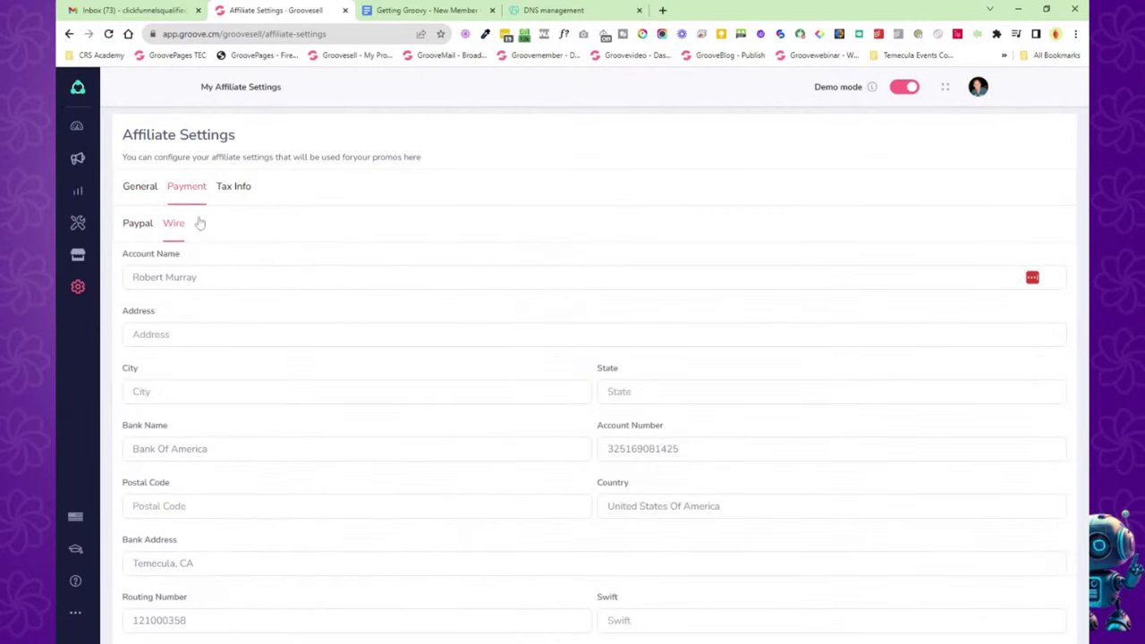
{"action": "left_click", "coordinate": [235, 192]}
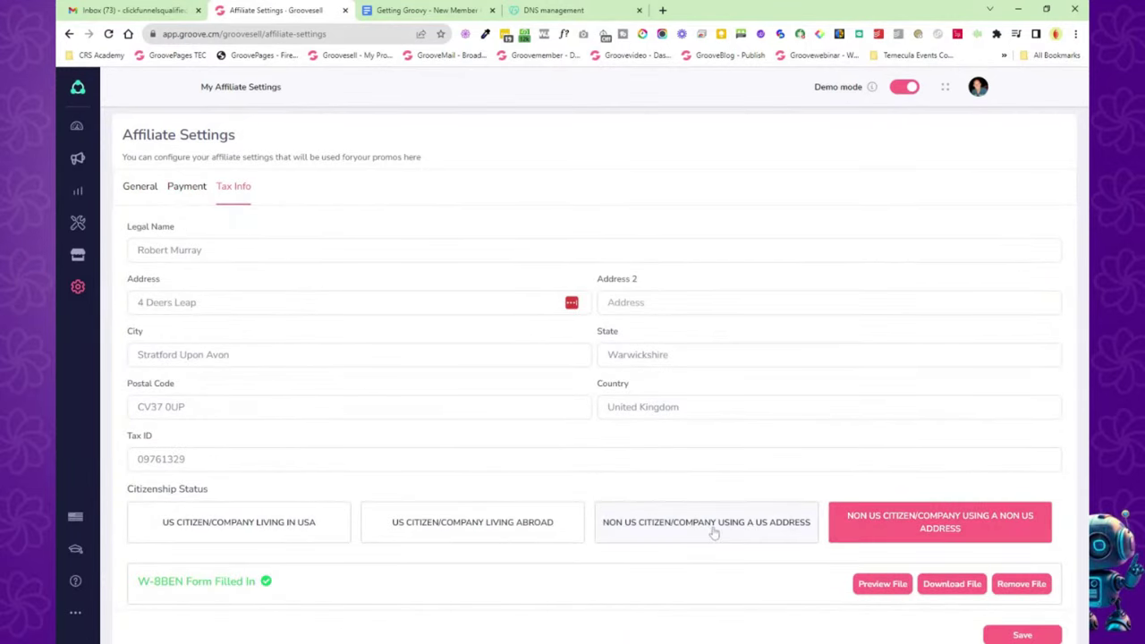
{"action": "mouse_move", "coordinate": [97, 81]}
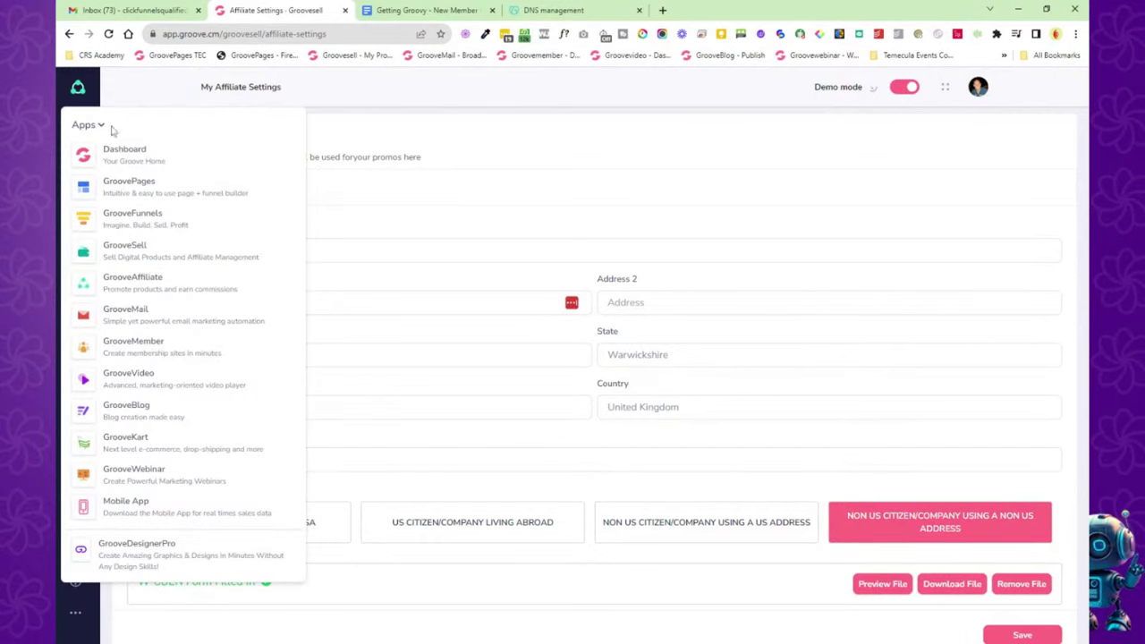
{"action": "left_click", "coordinate": [123, 151]}
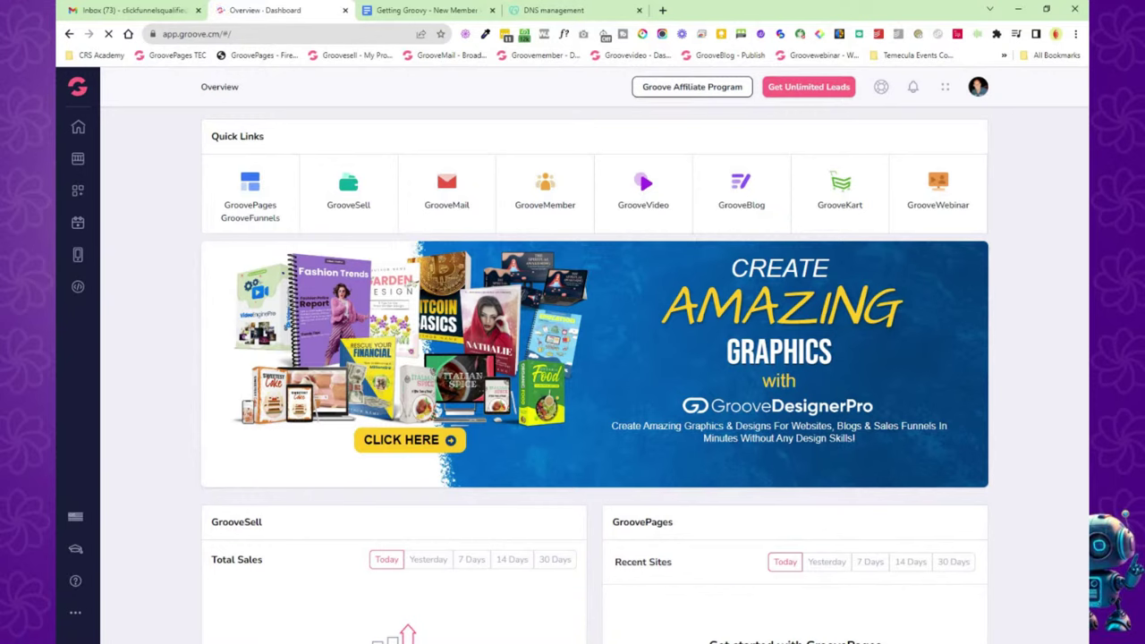
Check the onboarding document, return to Groove, and open the list of addable payment gateways in GrooveSell's vendor settings.
{"action": "left_click", "coordinate": [450, 11]}
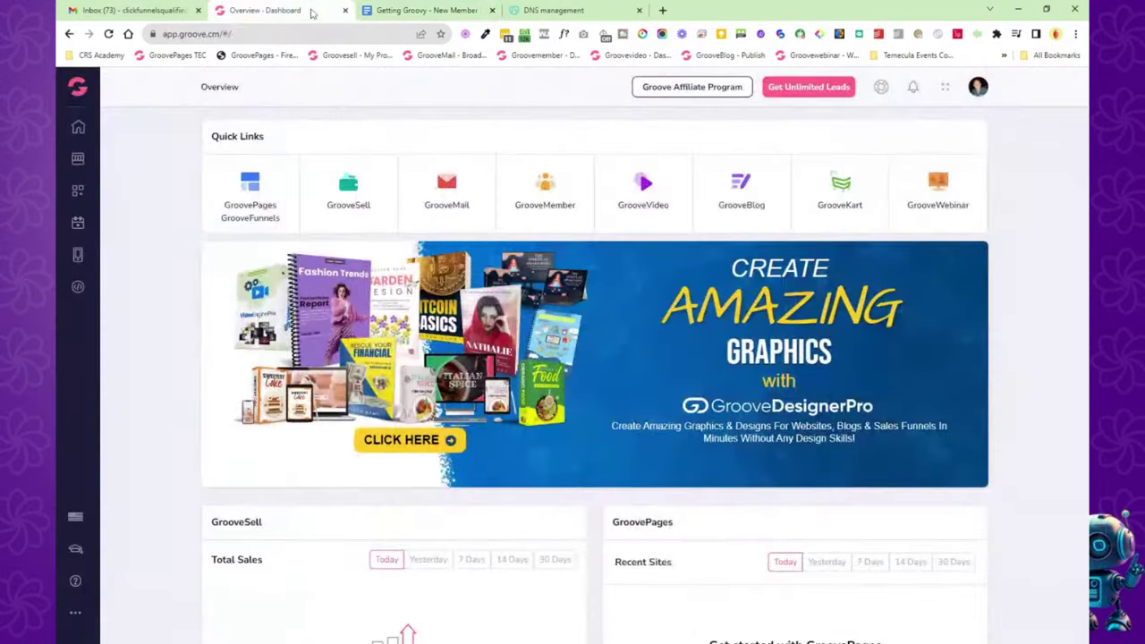
{"action": "left_click", "coordinate": [268, 10]}
{"action": "left_click", "coordinate": [346, 189]}
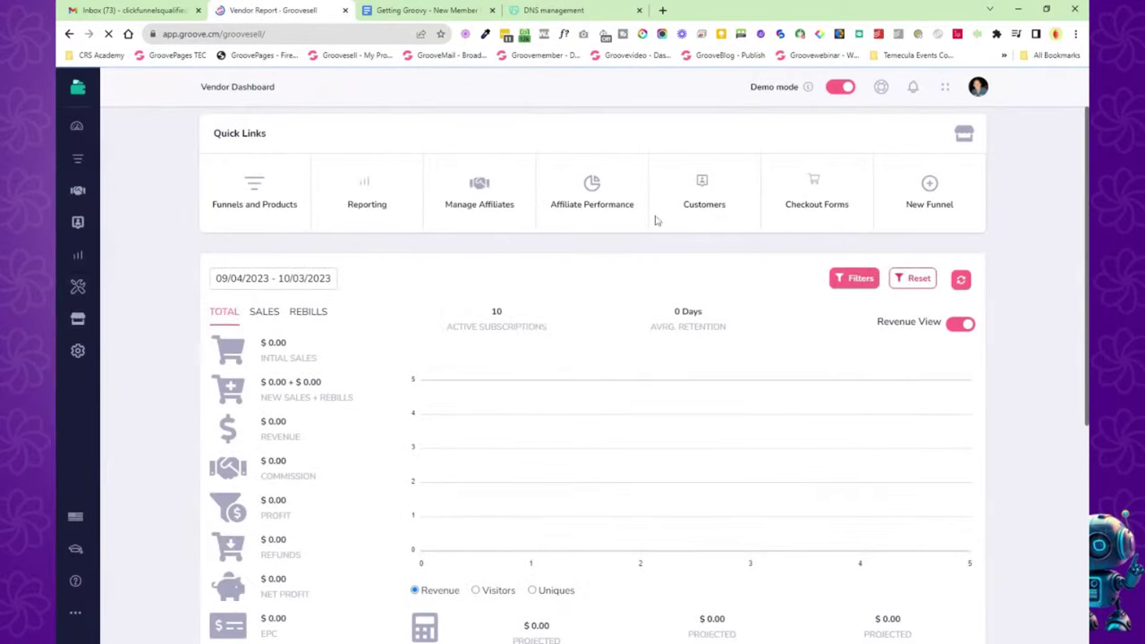
{"action": "left_click", "coordinate": [77, 352]}
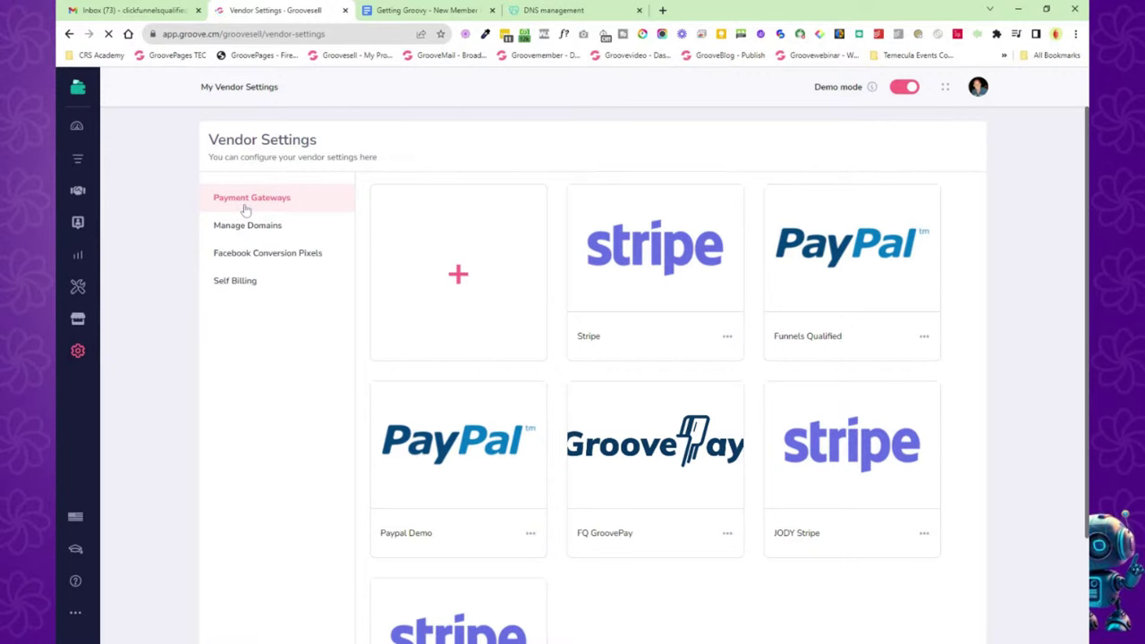
{"action": "left_click", "coordinate": [458, 278]}
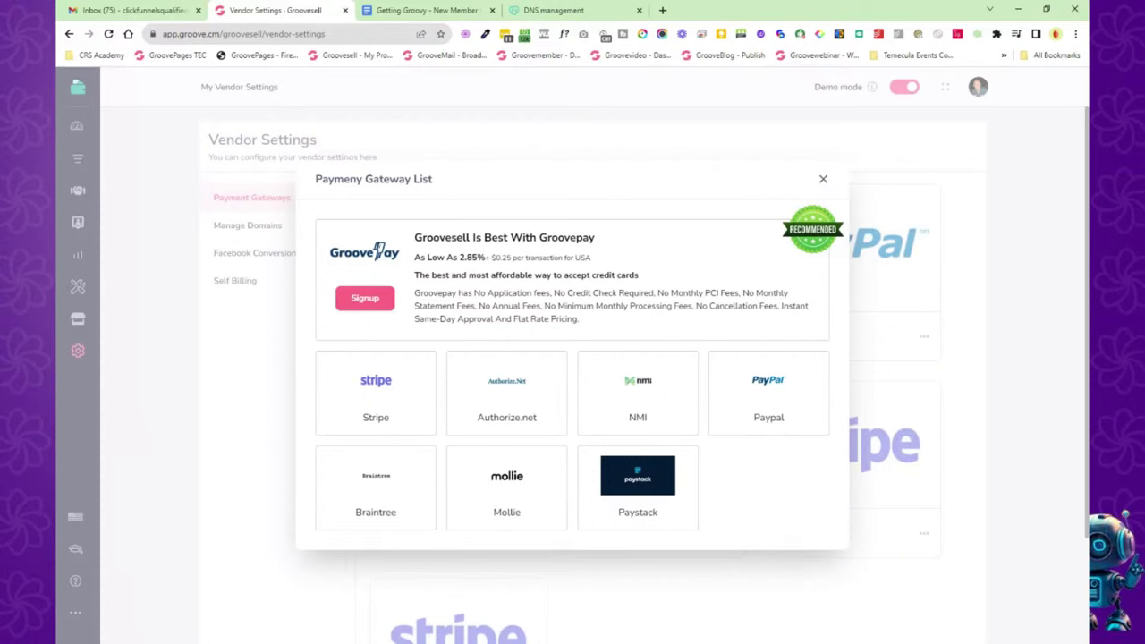
View the connection forms for the Stripe, Authorize.net and NMI gateways without filling them in, and close the gateway list.
{"action": "left_click", "coordinate": [395, 402]}
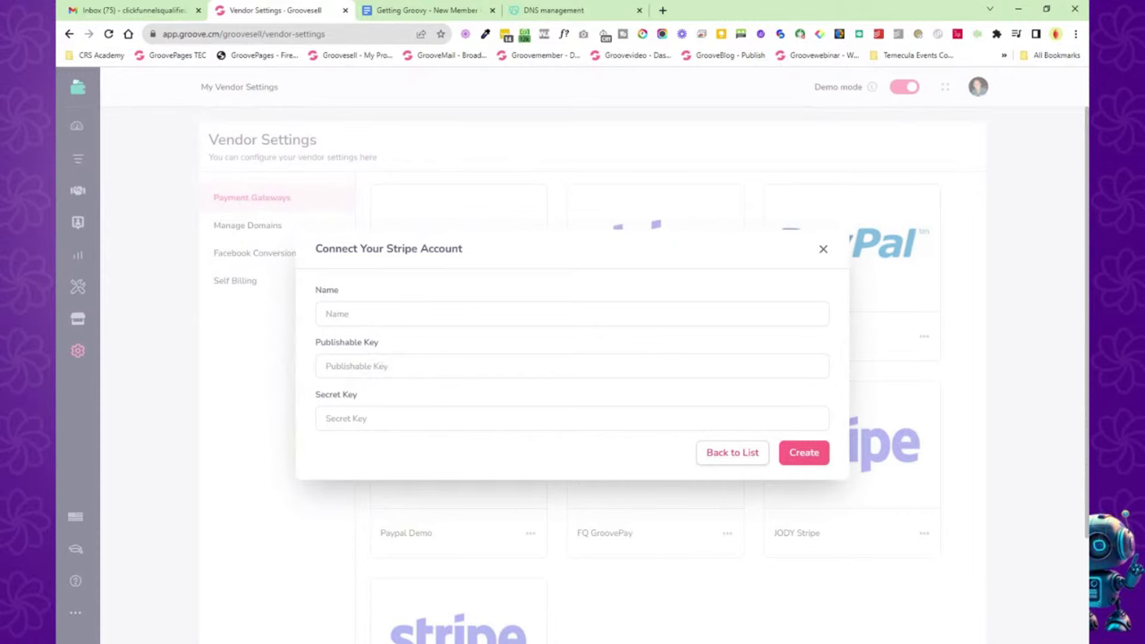
{"action": "left_click", "coordinate": [740, 451]}
{"action": "left_click", "coordinate": [530, 399]}
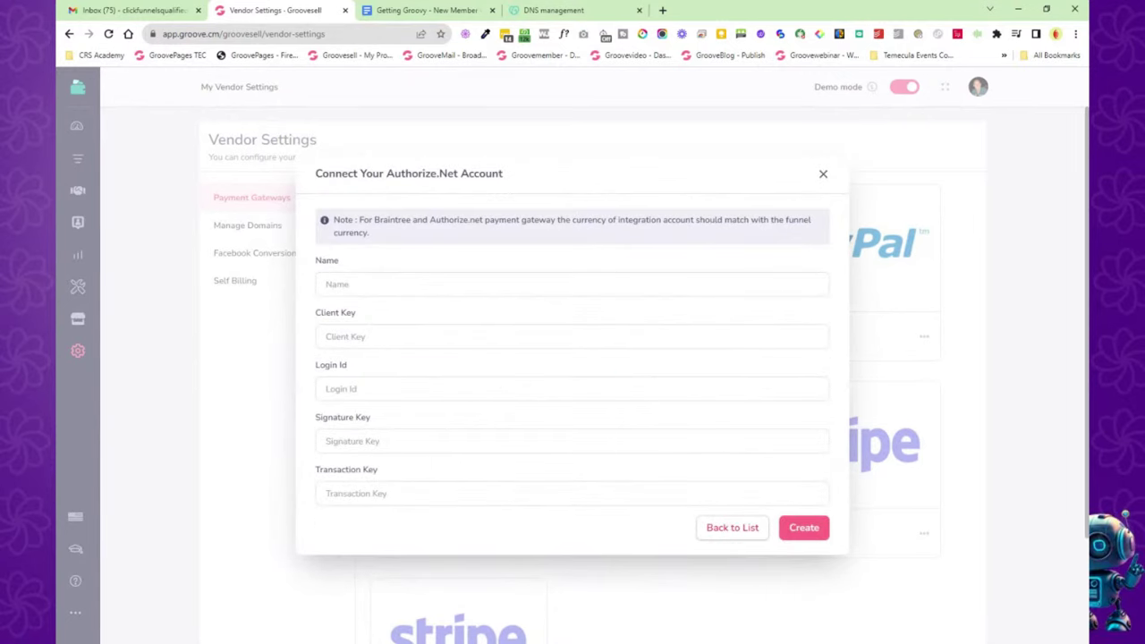
{"action": "left_click", "coordinate": [732, 527]}
{"action": "left_click", "coordinate": [654, 401]}
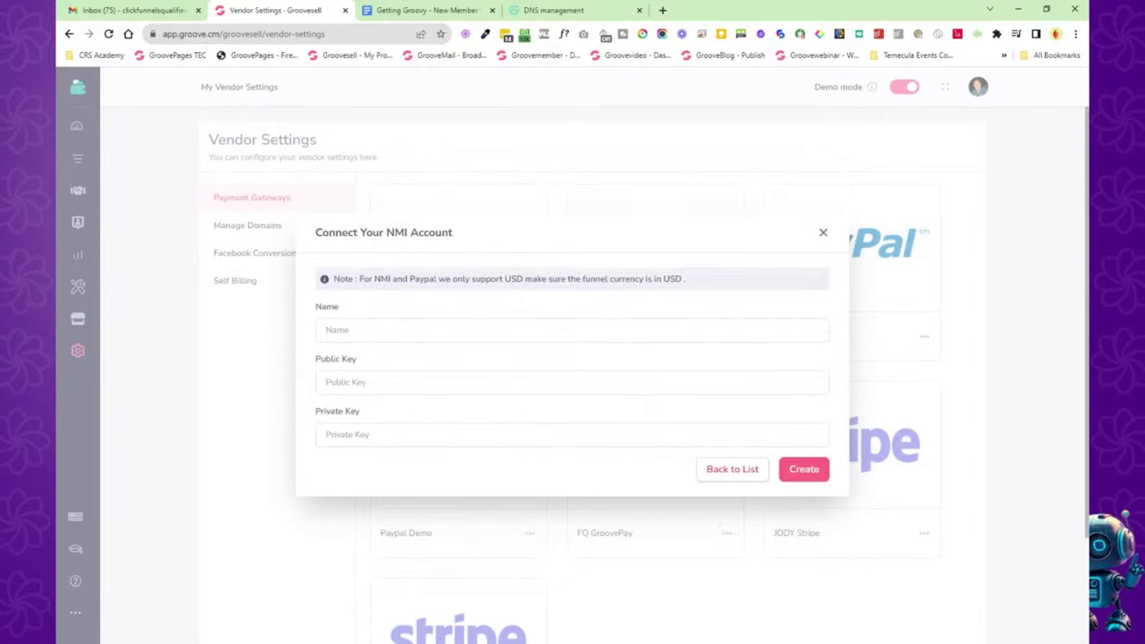
{"action": "left_click", "coordinate": [739, 471]}
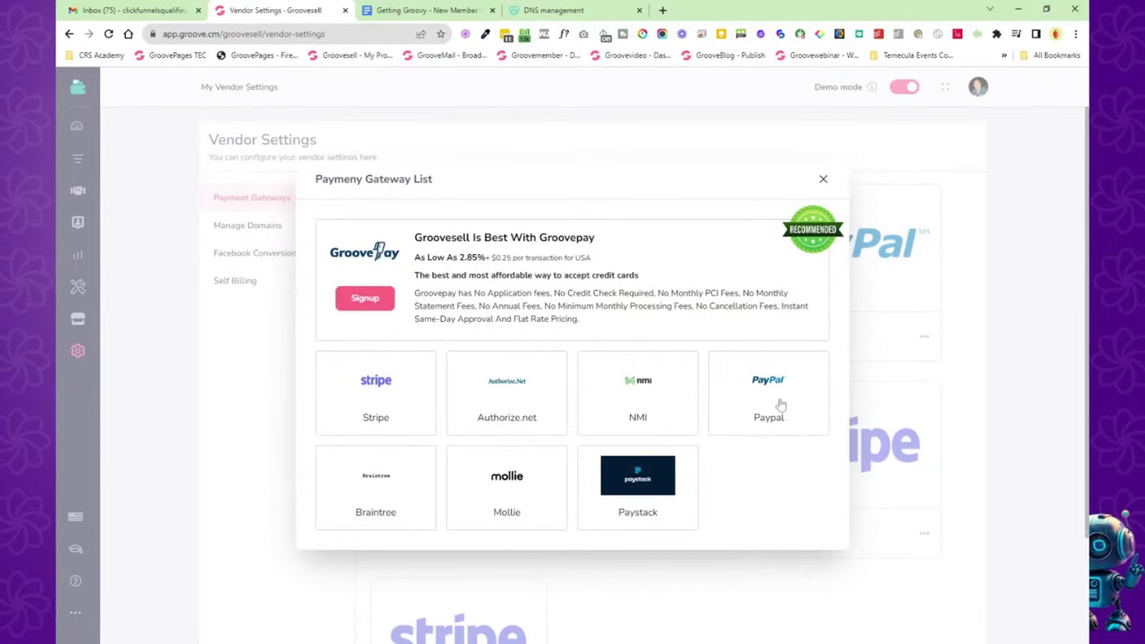
{"action": "left_click", "coordinate": [823, 179]}
Go back to the Groove Dashboard overview and check the onboarding document for the GrooveKart payment gateway step.
{"action": "mouse_move", "coordinate": [107, 113]}
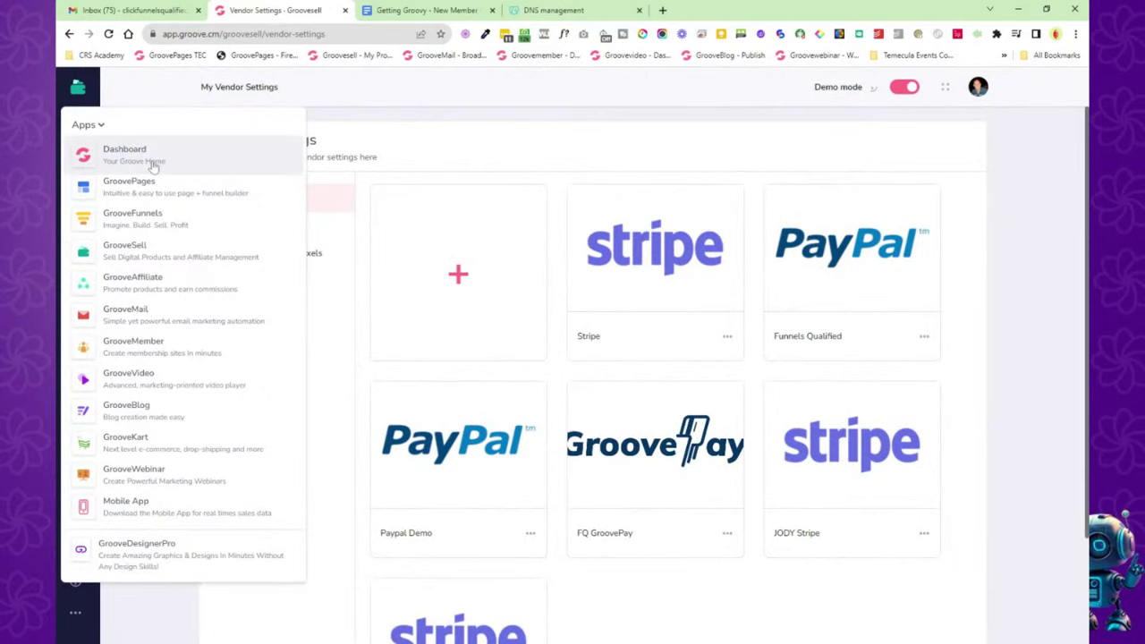
{"action": "left_click", "coordinate": [154, 161]}
{"action": "left_click", "coordinate": [394, 18]}
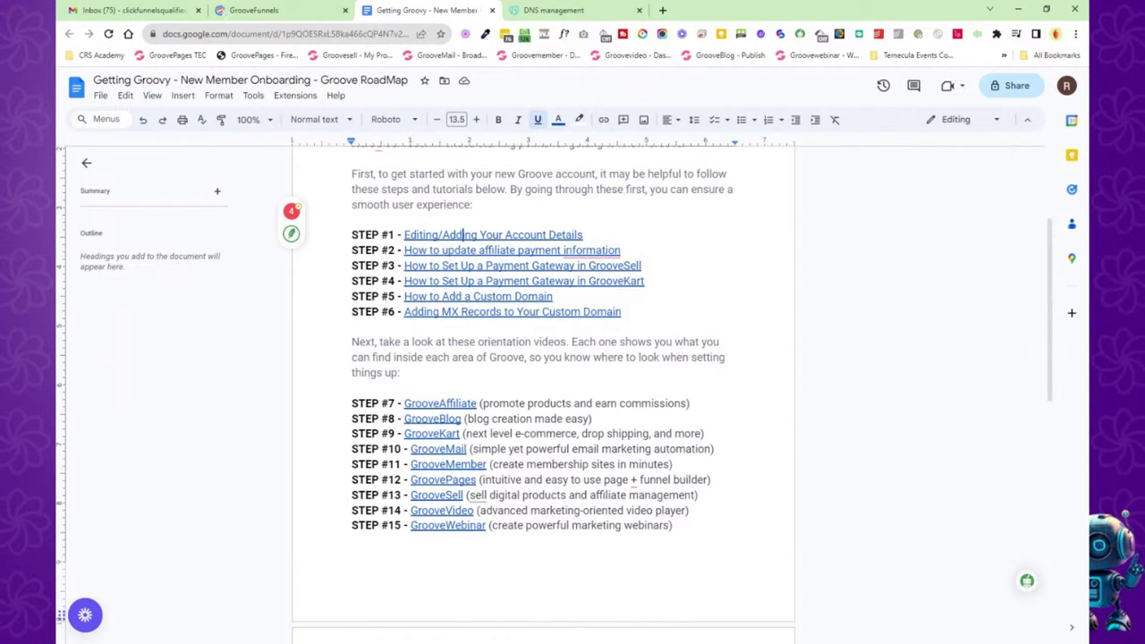
{"action": "left_click", "coordinate": [279, 16]}
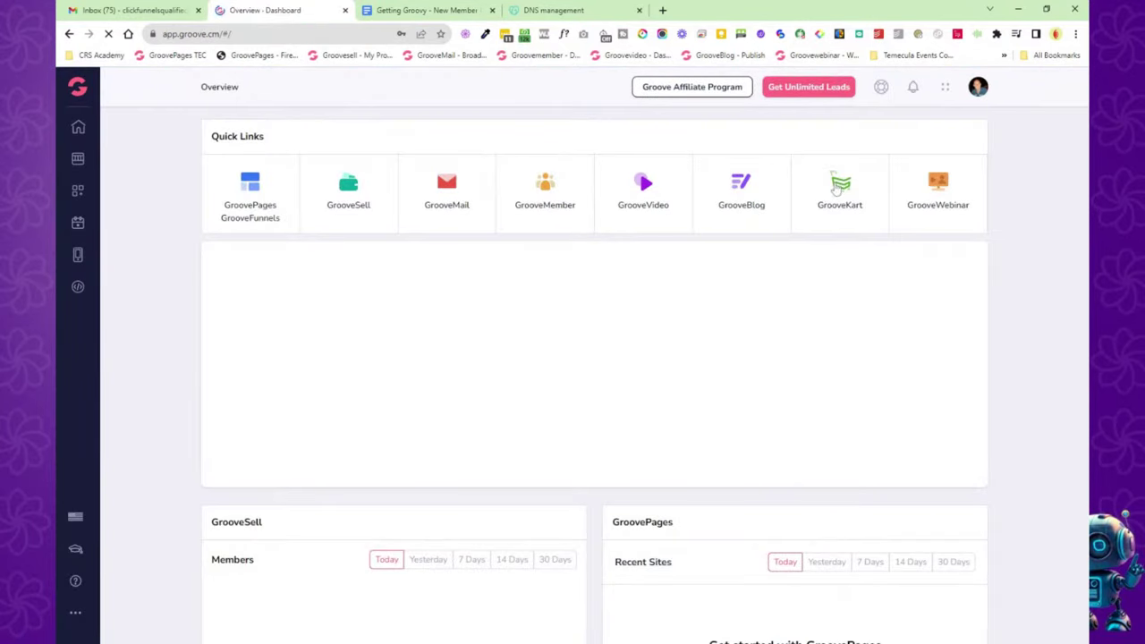
Open GrooveKart, enter the Padelvoicescorer store's admin dashboard, and skim its setup tasks and analytics.
{"action": "left_click", "coordinate": [837, 185]}
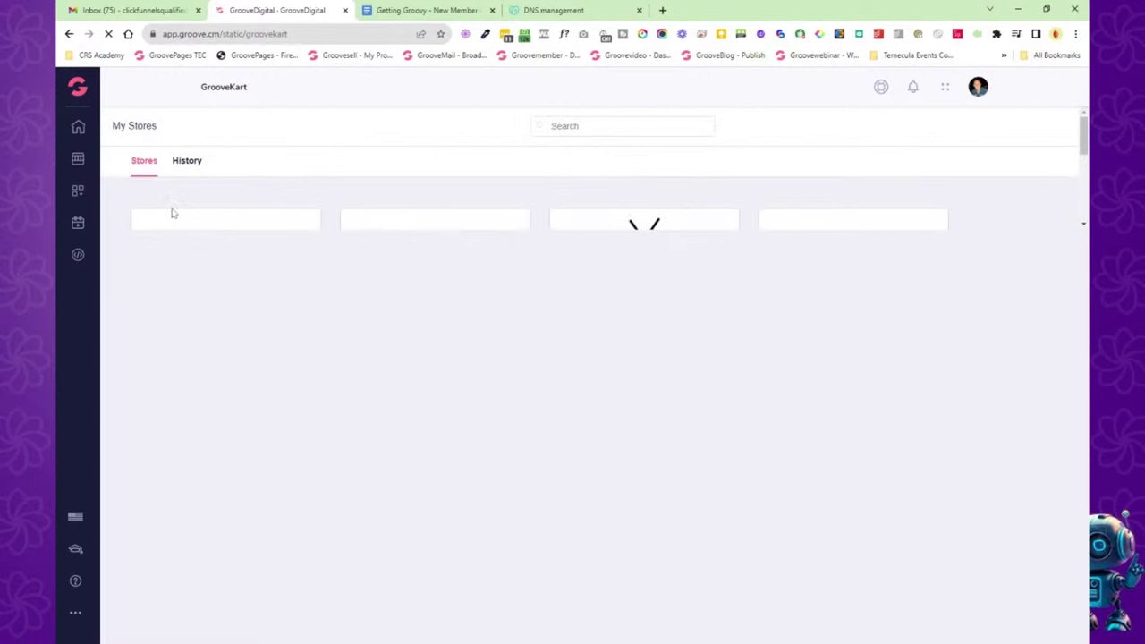
{"action": "mouse_move", "coordinate": [472, 298]}
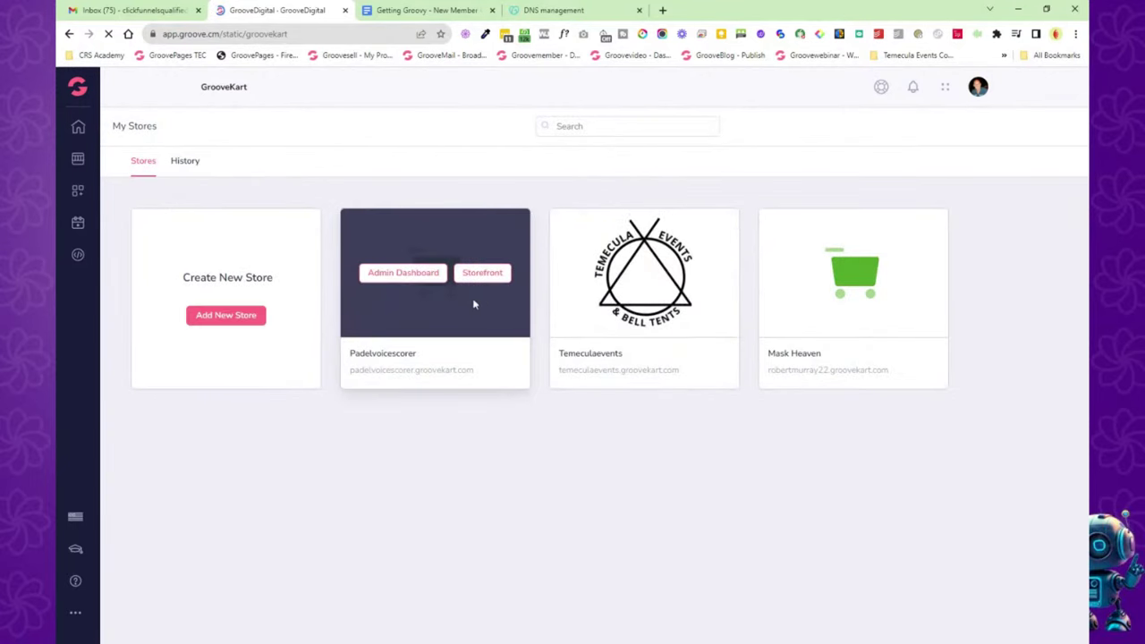
{"action": "left_click", "coordinate": [403, 273]}
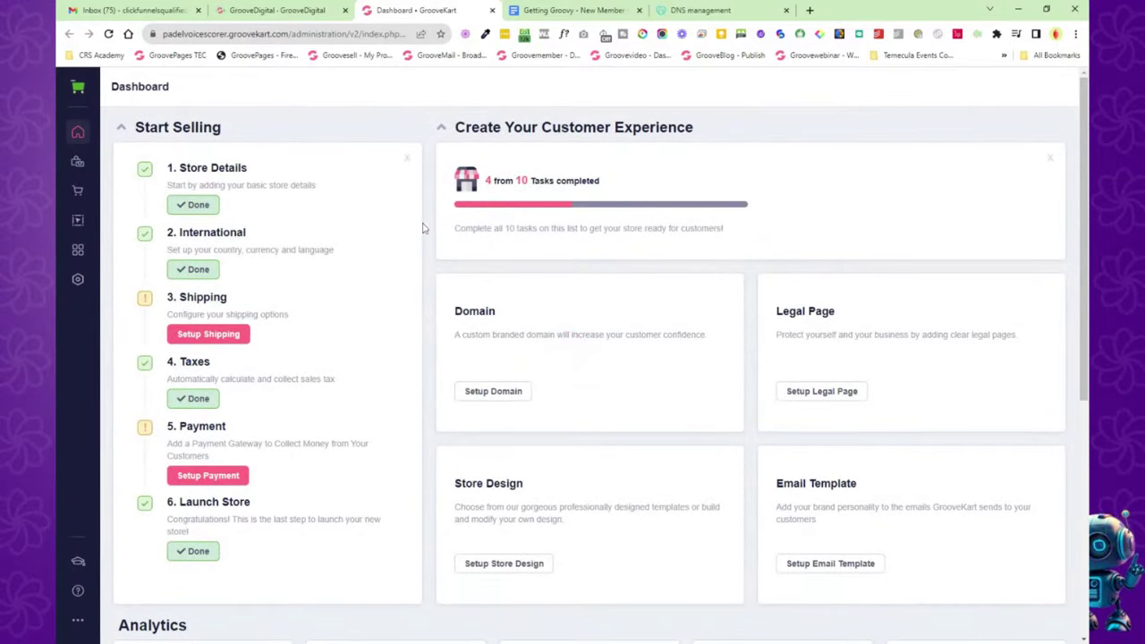
{"action": "scroll", "coordinate": [429, 223], "scroll_direction": "down", "scroll_amount": 3}
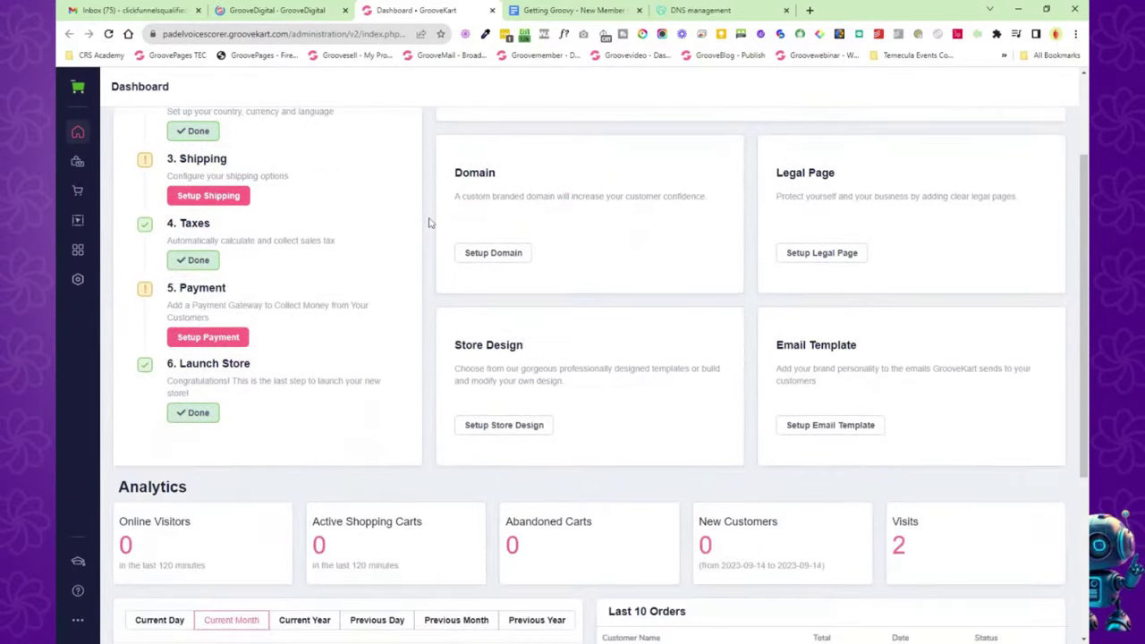
{"action": "scroll", "coordinate": [429, 223], "scroll_direction": "up", "scroll_amount": 3}
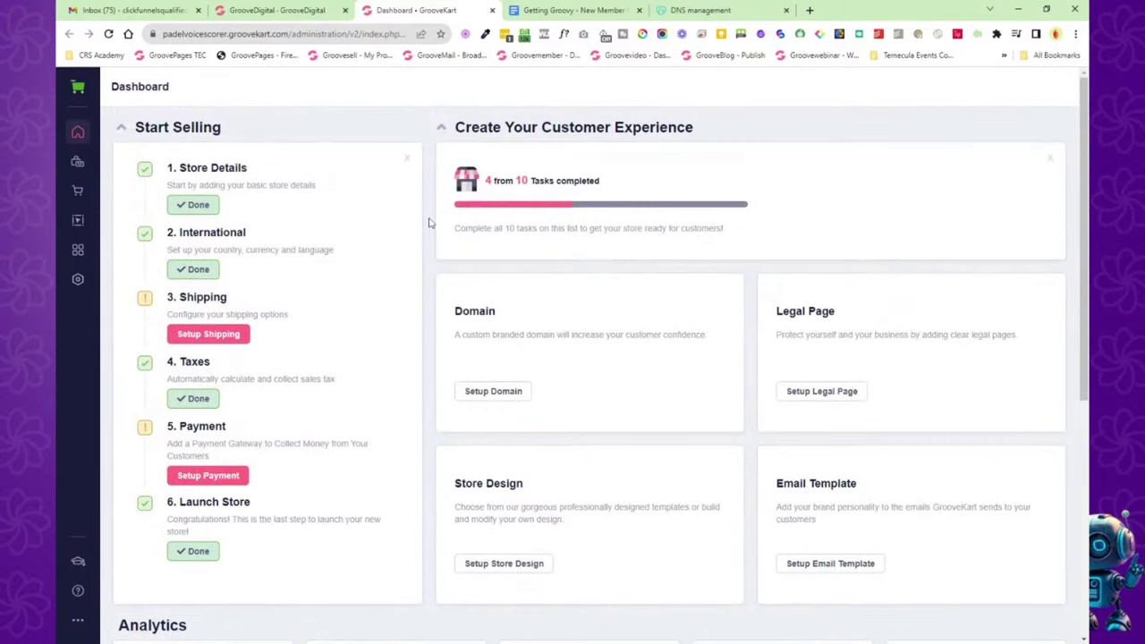
Open the store's payment gateway settings, review the available gateways, and view the options for the Stripe gateway.
{"action": "left_click", "coordinate": [77, 282]}
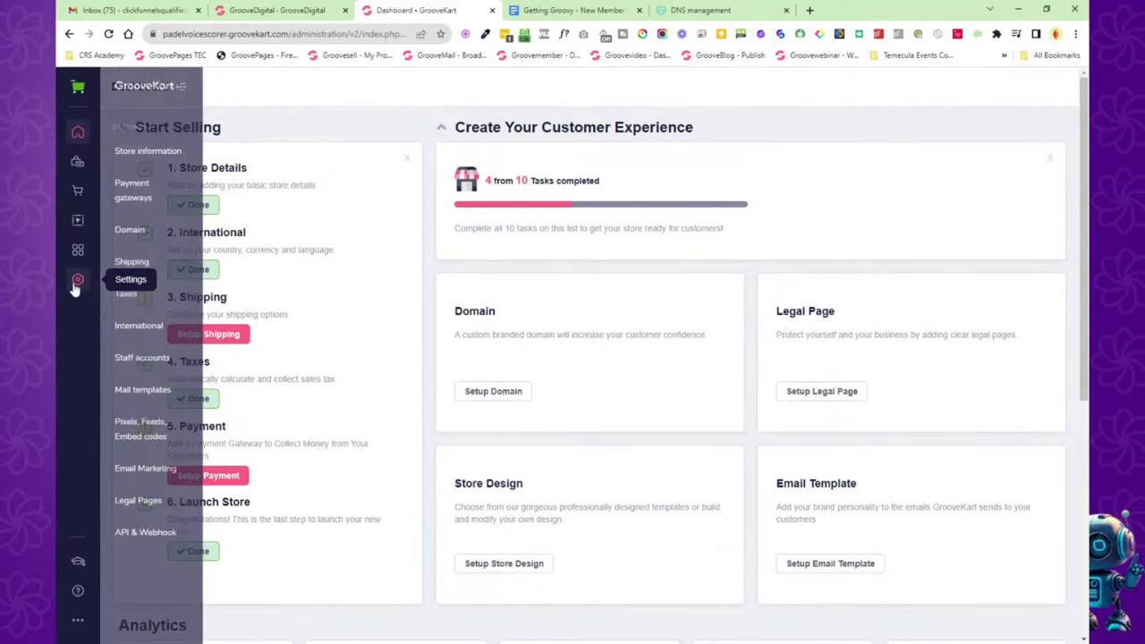
{"action": "left_click", "coordinate": [167, 188]}
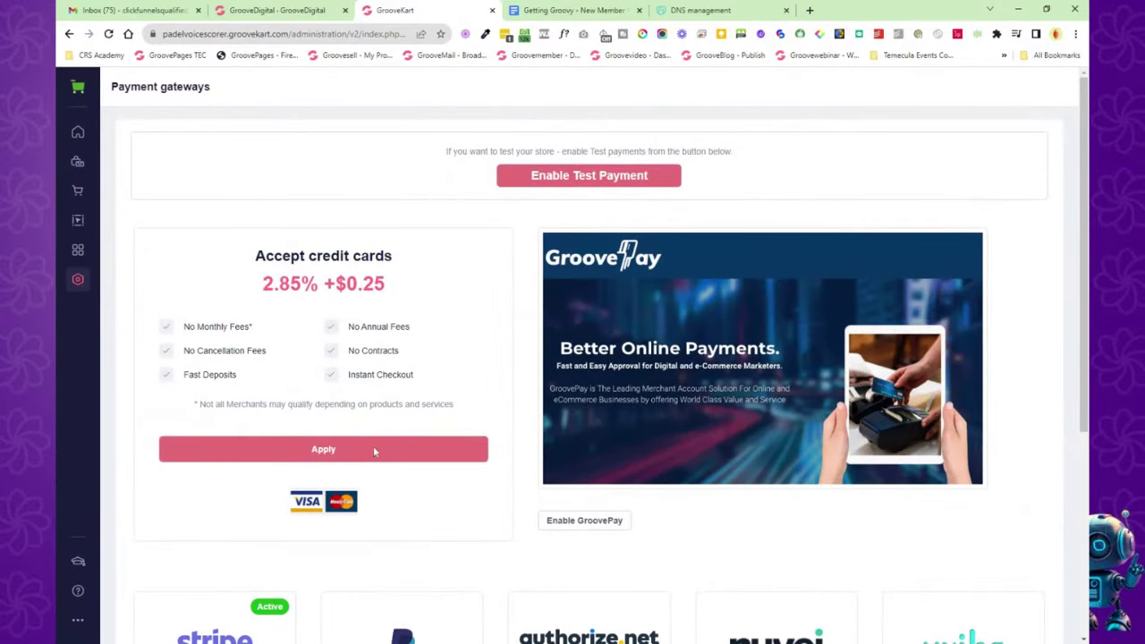
{"action": "scroll", "coordinate": [450, 373], "scroll_direction": "down", "scroll_amount": 2}
{"action": "scroll", "coordinate": [450, 373], "scroll_direction": "down", "scroll_amount": 3}
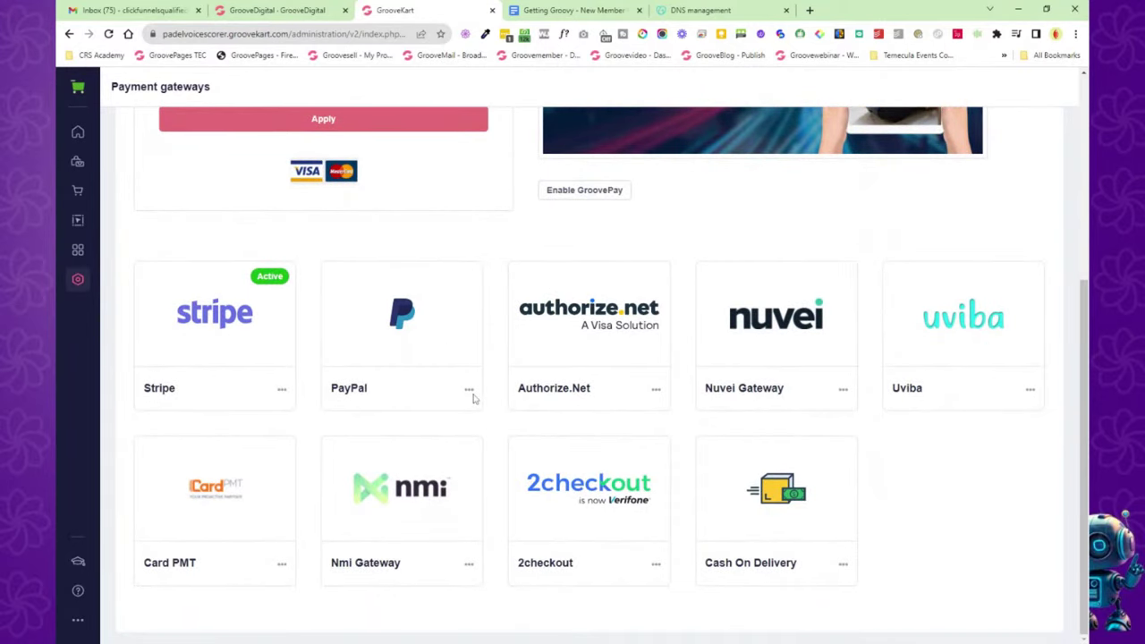
{"action": "left_click", "coordinate": [282, 390]}
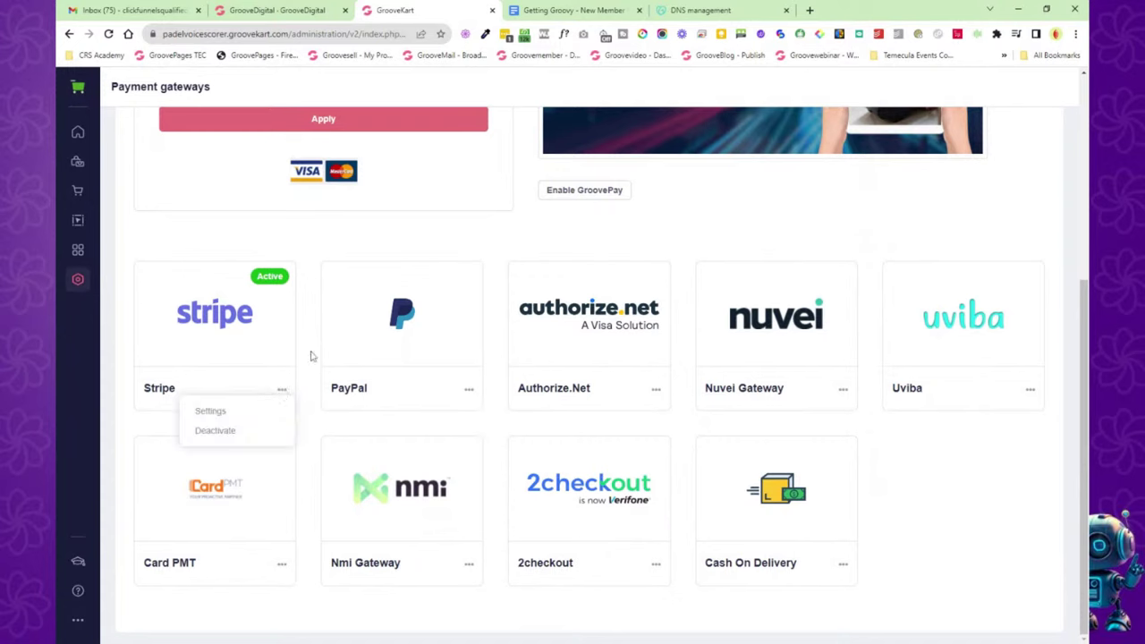
Close the GrooveKart store admin, check the onboarding document for the custom domain step, and return to the Groove Dashboard overview.
{"action": "left_click", "coordinate": [491, 10]}
{"action": "left_click", "coordinate": [548, 10]}
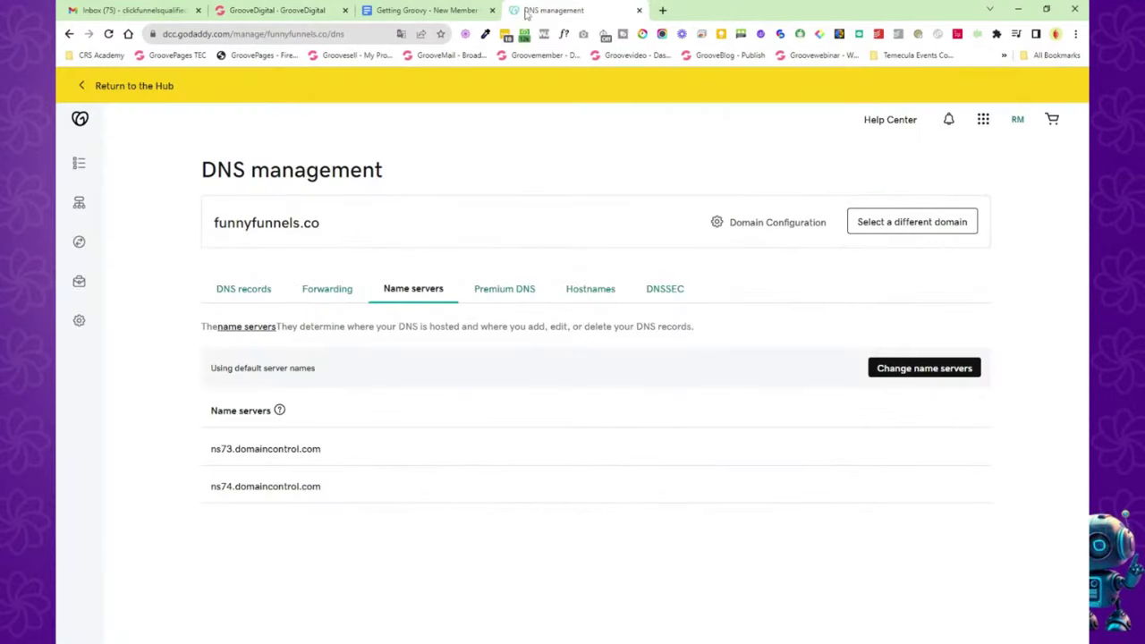
{"action": "left_click", "coordinate": [461, 11]}
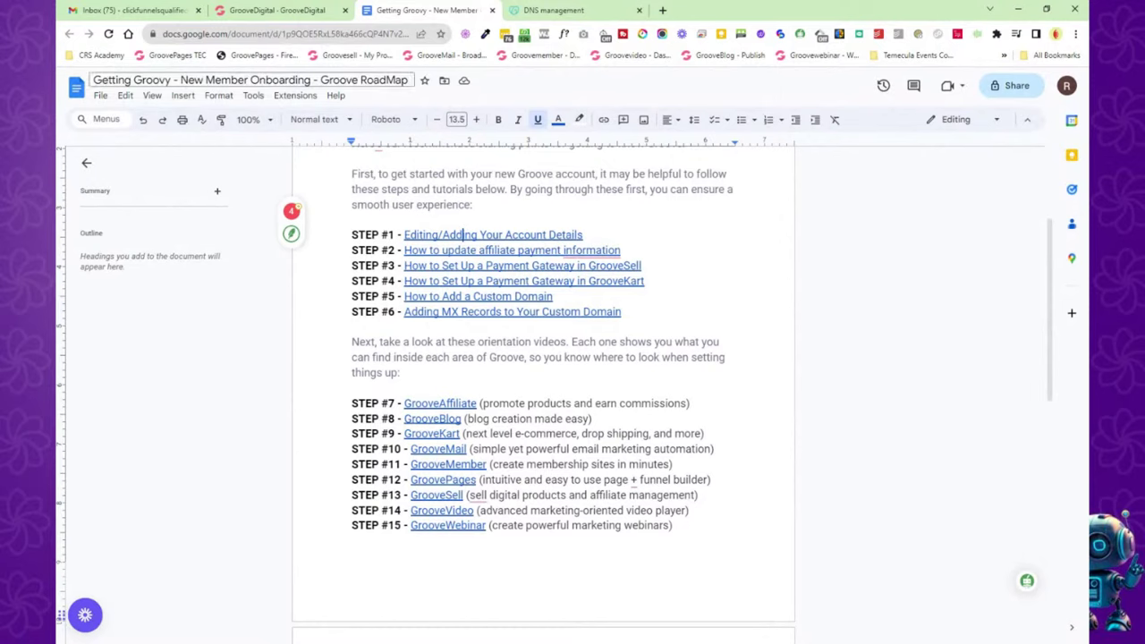
{"action": "left_click", "coordinate": [277, 12]}
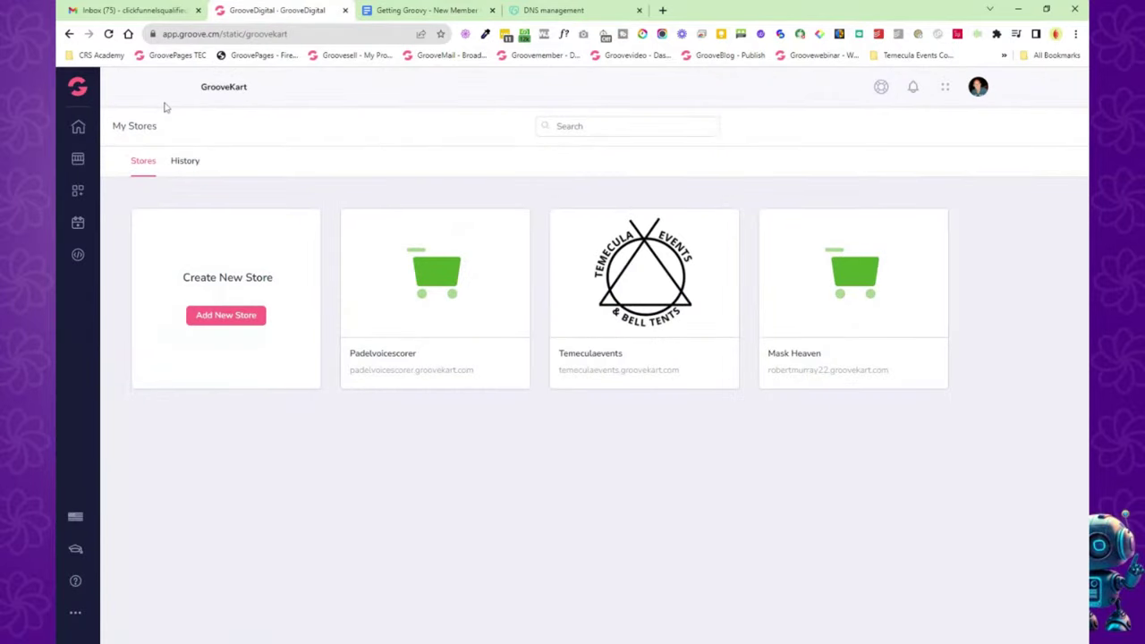
{"action": "left_click", "coordinate": [80, 91]}
{"action": "left_click", "coordinate": [108, 154]}
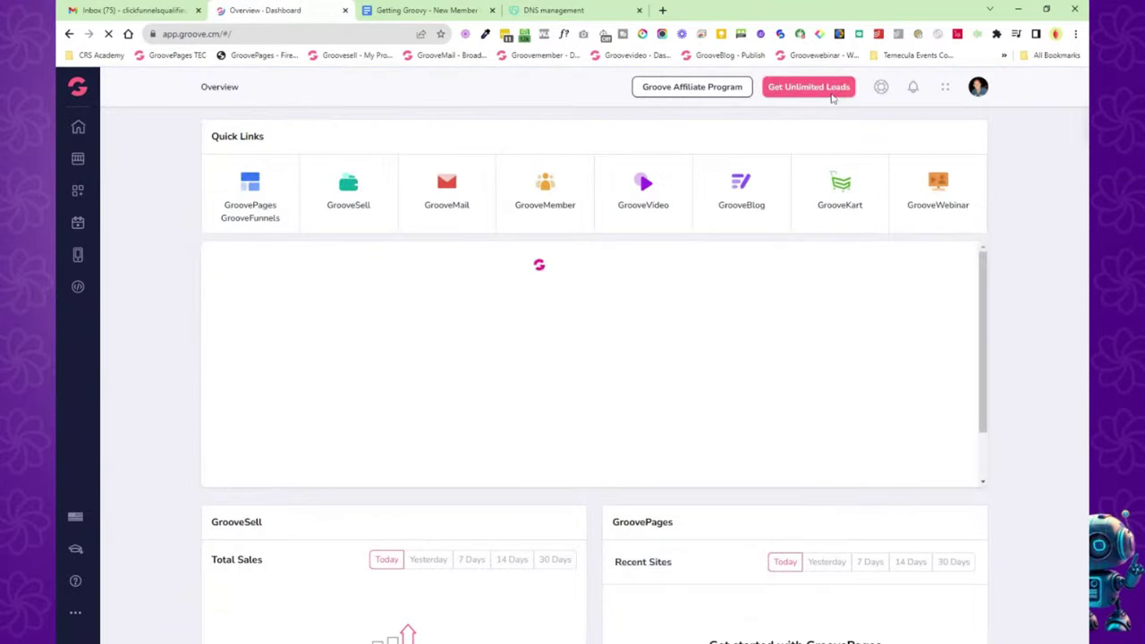
View the domains section of the Groove account settings and close the account page.
{"action": "left_click", "coordinate": [978, 86]}
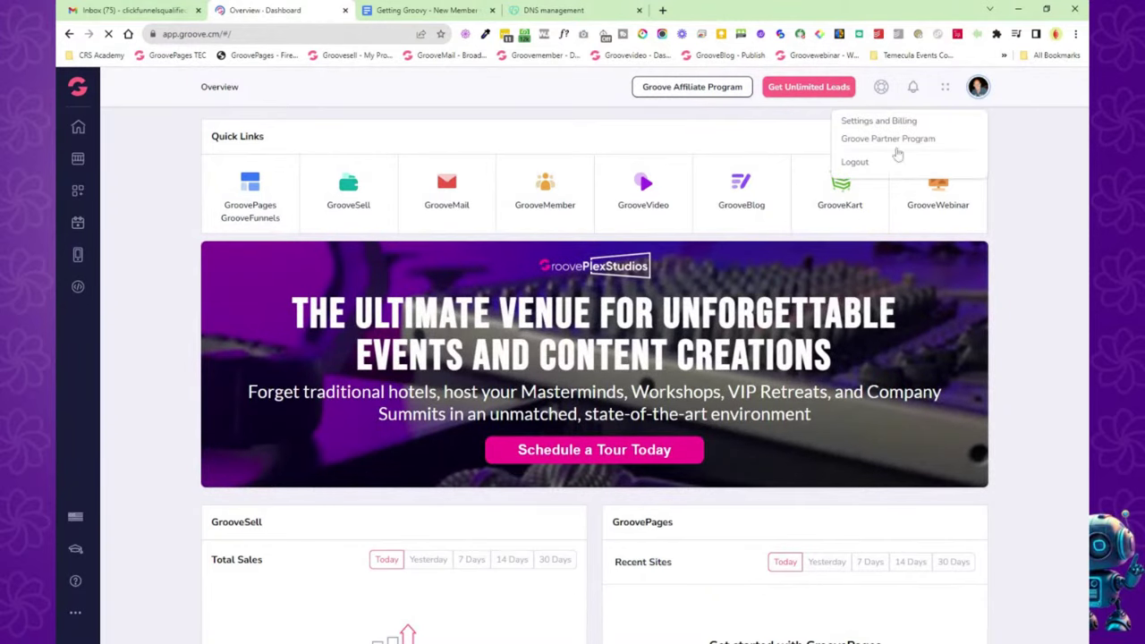
{"action": "left_click", "coordinate": [868, 124]}
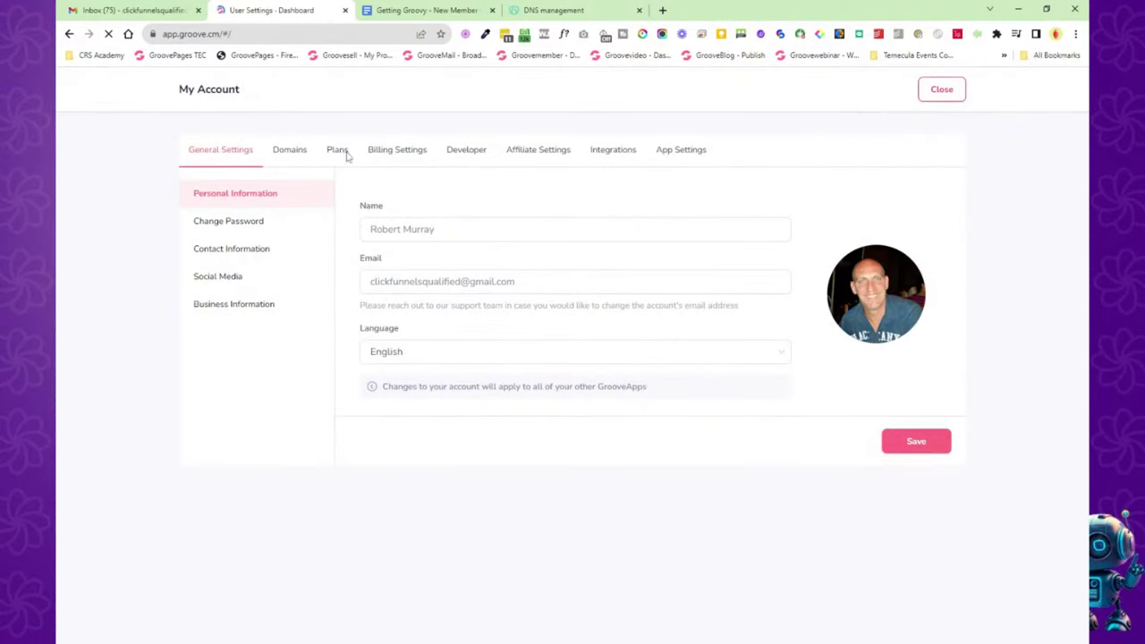
{"action": "left_click", "coordinate": [295, 153]}
{"action": "left_click", "coordinate": [941, 93]}
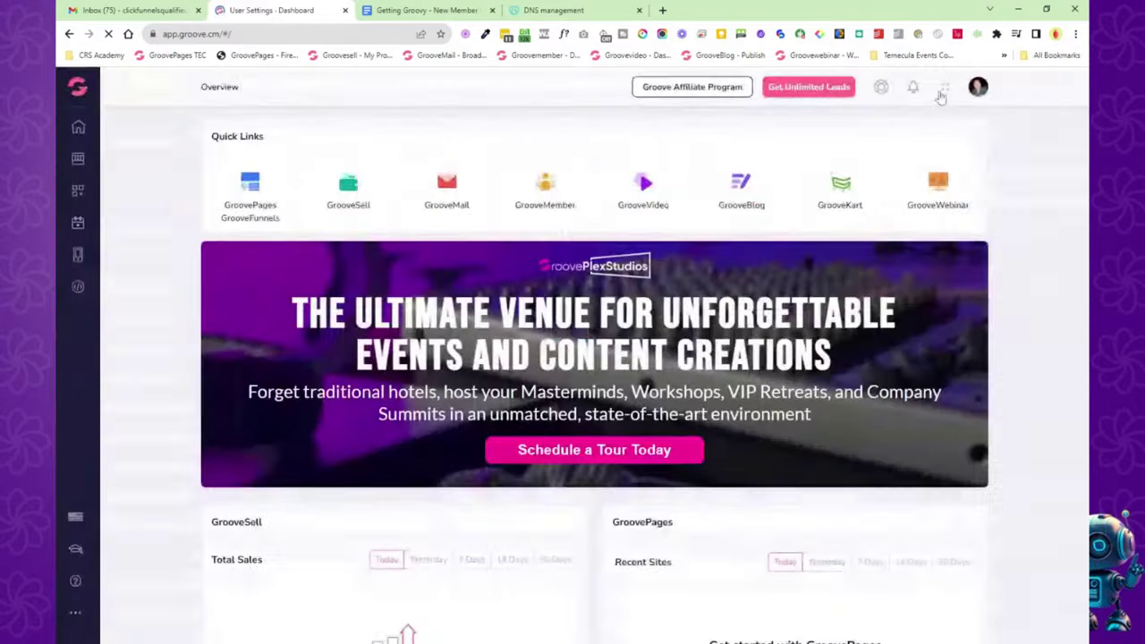
Open the Charlys Angels Nursing site in the GroovePages builder and go to domain management from its publish settings.
{"action": "left_click", "coordinate": [255, 190]}
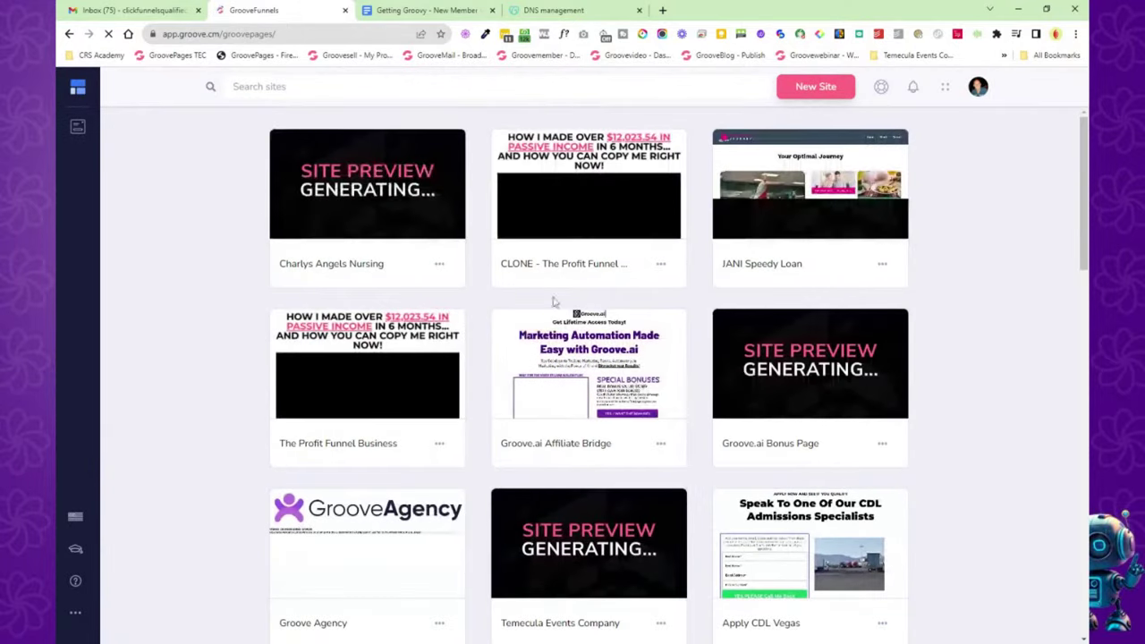
{"action": "mouse_move", "coordinate": [436, 201]}
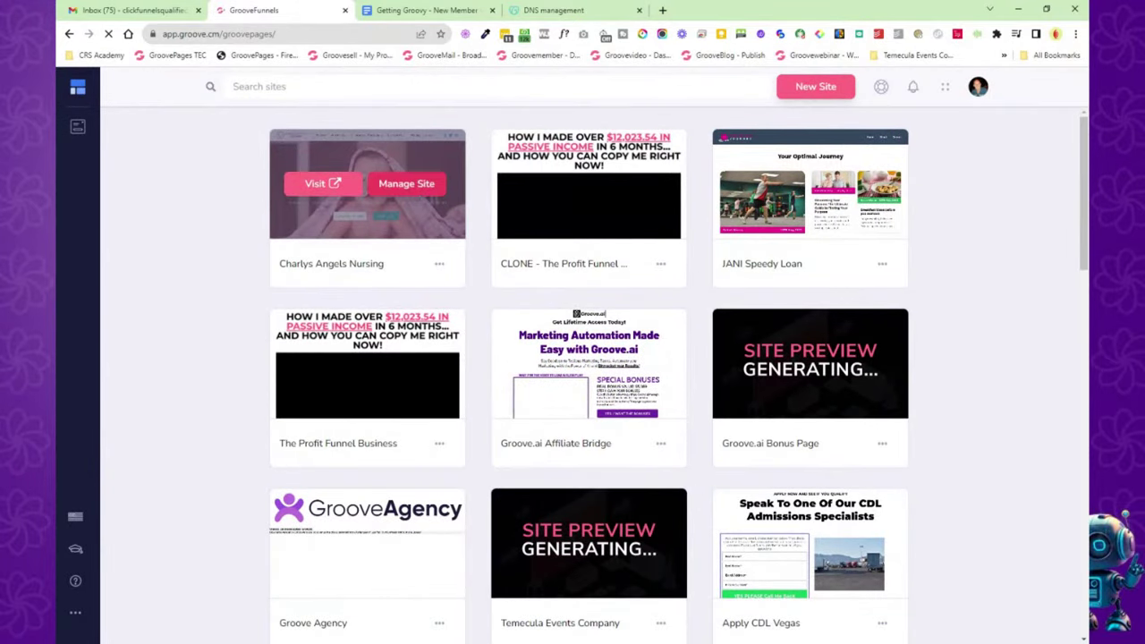
{"action": "left_click", "coordinate": [405, 186]}
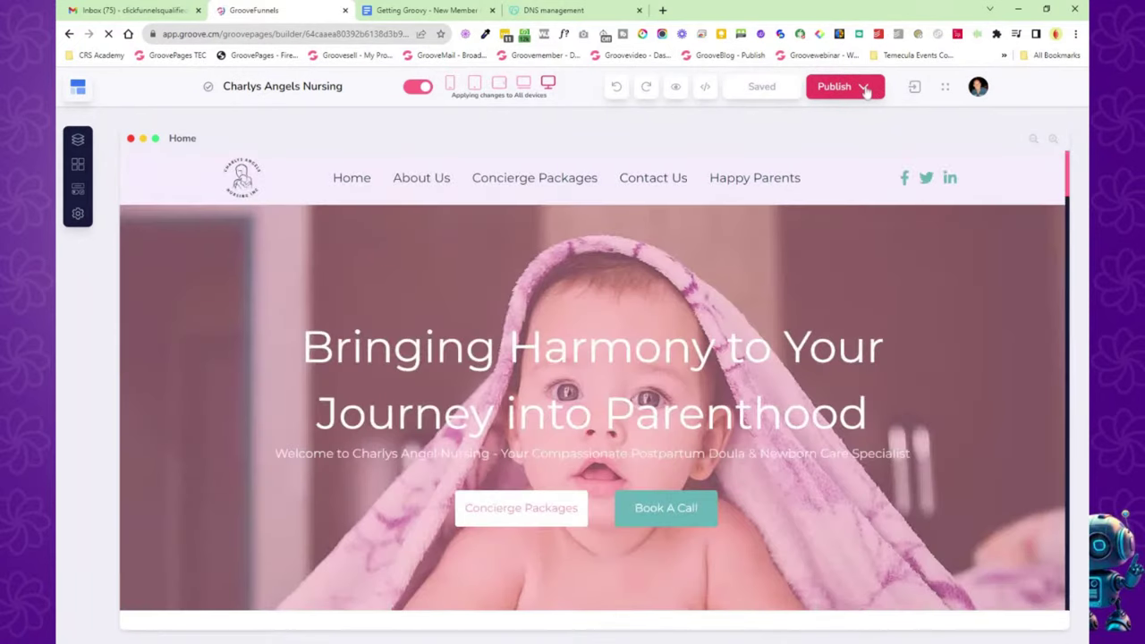
{"action": "left_click", "coordinate": [864, 89]}
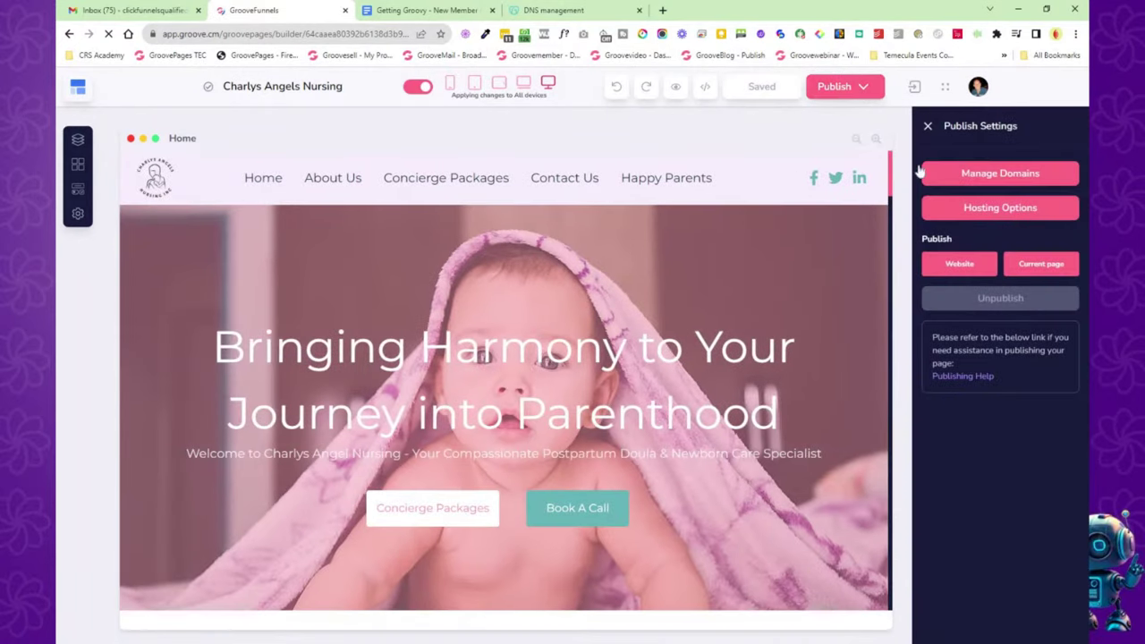
{"action": "left_click", "coordinate": [995, 174]}
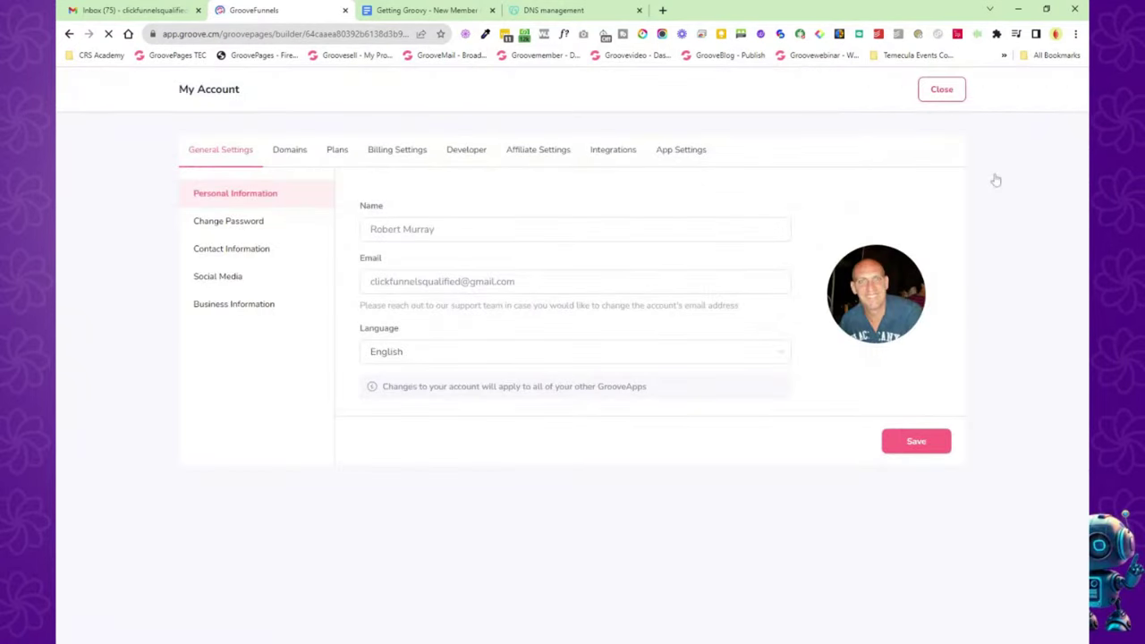
Open the account's list of custom domains and start adding a new domain.
{"action": "left_click", "coordinate": [284, 154]}
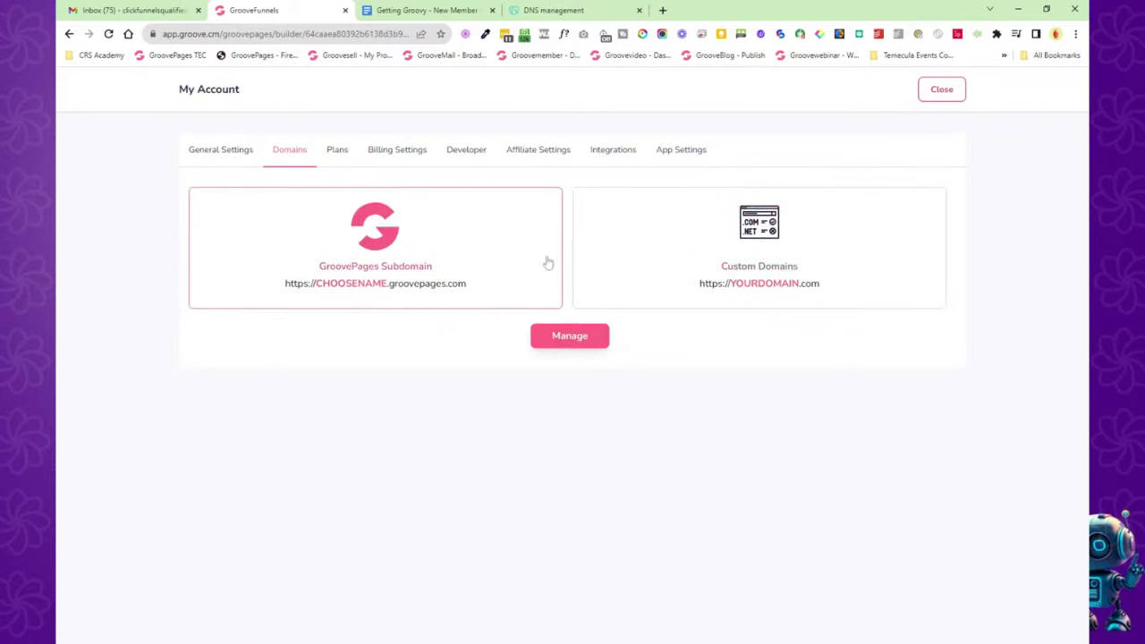
{"action": "left_click", "coordinate": [569, 336]}
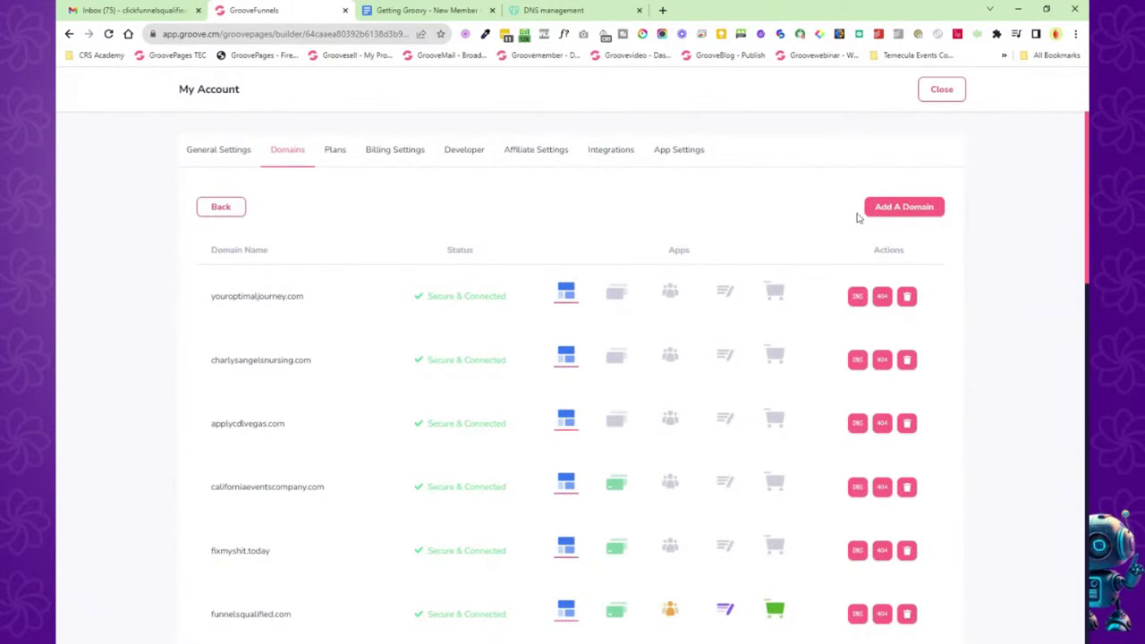
{"action": "left_click", "coordinate": [897, 207]}
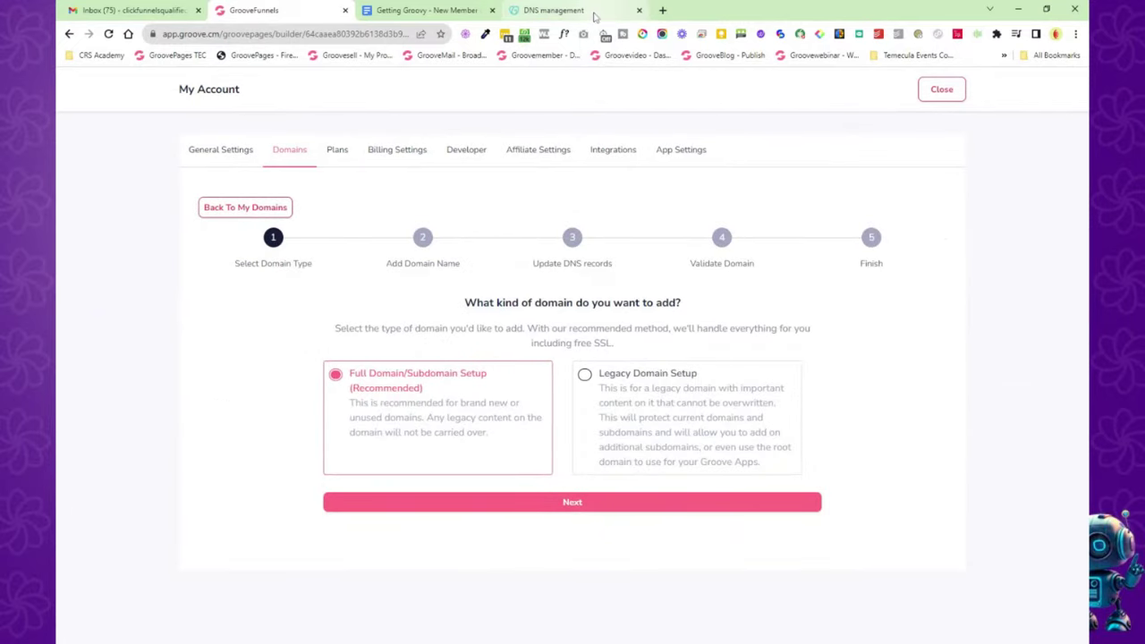
Copy the domain name from GoDaddy and add funnyfunnels.co in Groove using the recommended Full Domain/Subdomain Setup.
{"action": "left_click", "coordinate": [554, 10]}
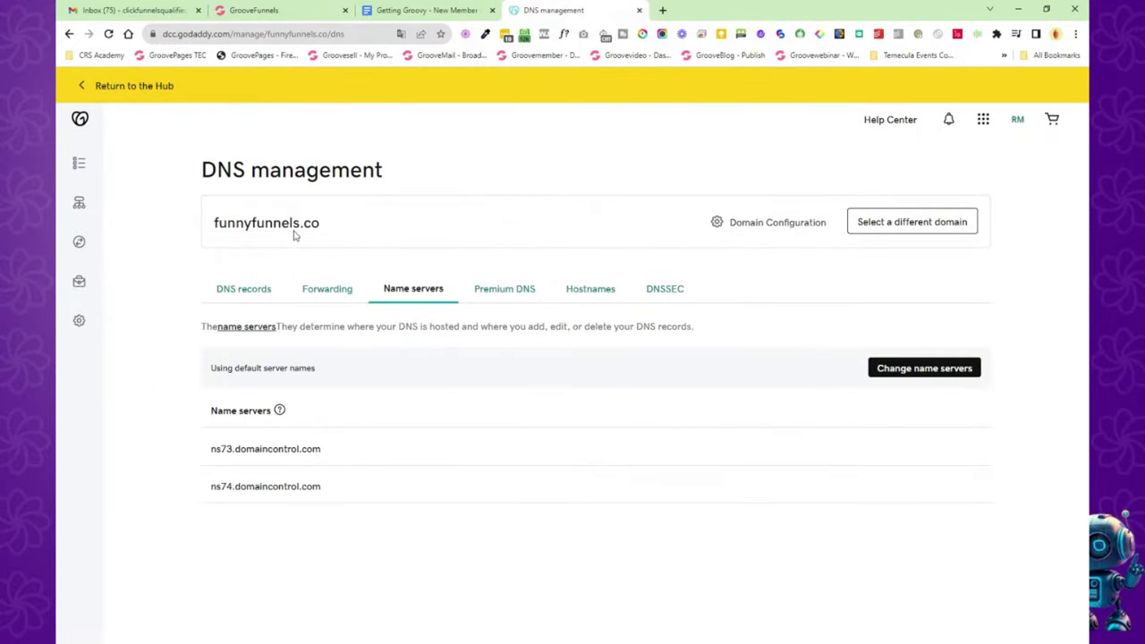
{"action": "mouse_move", "coordinate": [322, 224]}
{"action": "left_mouse_down"}
{"action": "mouse_move", "coordinate": [214, 224]}
{"action": "mouse_move", "coordinate": [320, 224]}
{"action": "left_mouse_up"}
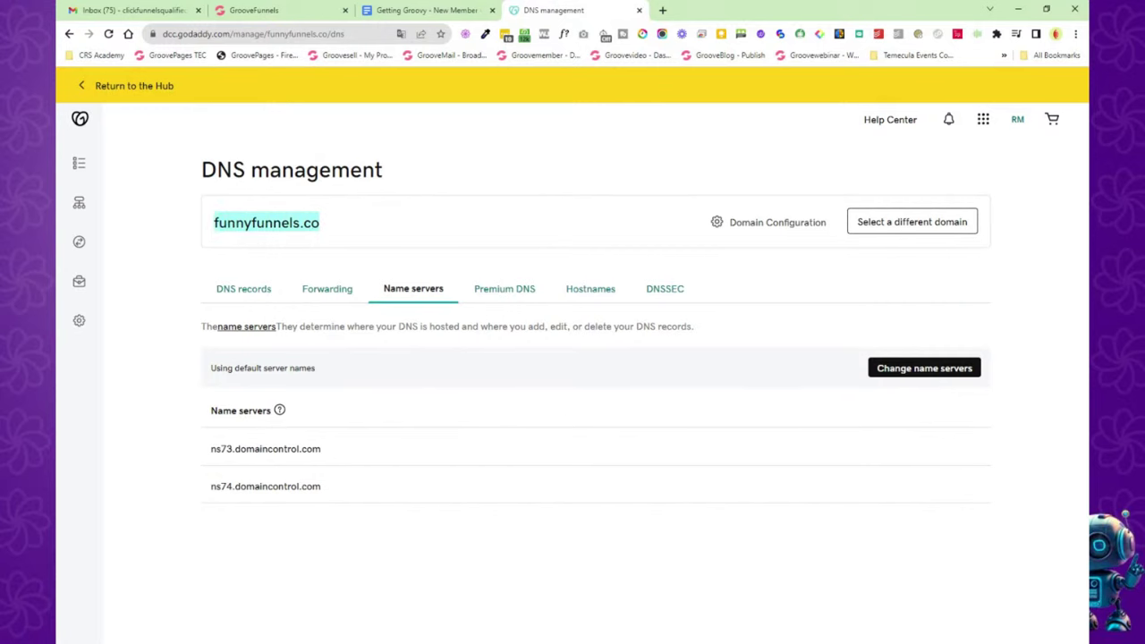
{"action": "left_click", "coordinate": [278, 16]}
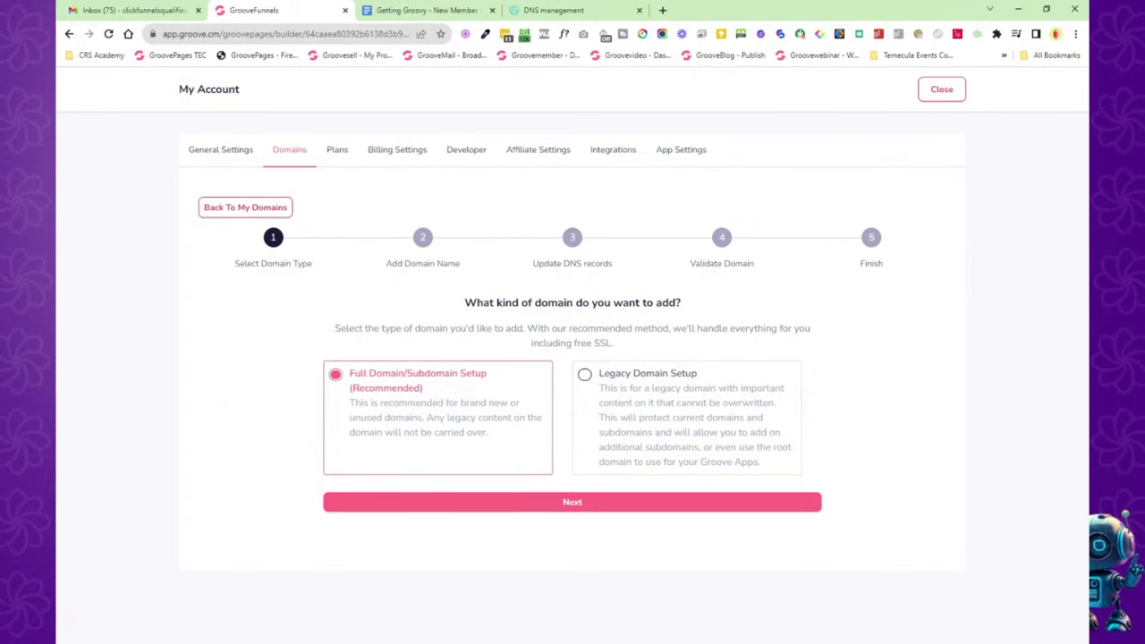
{"action": "left_click", "coordinate": [572, 504]}
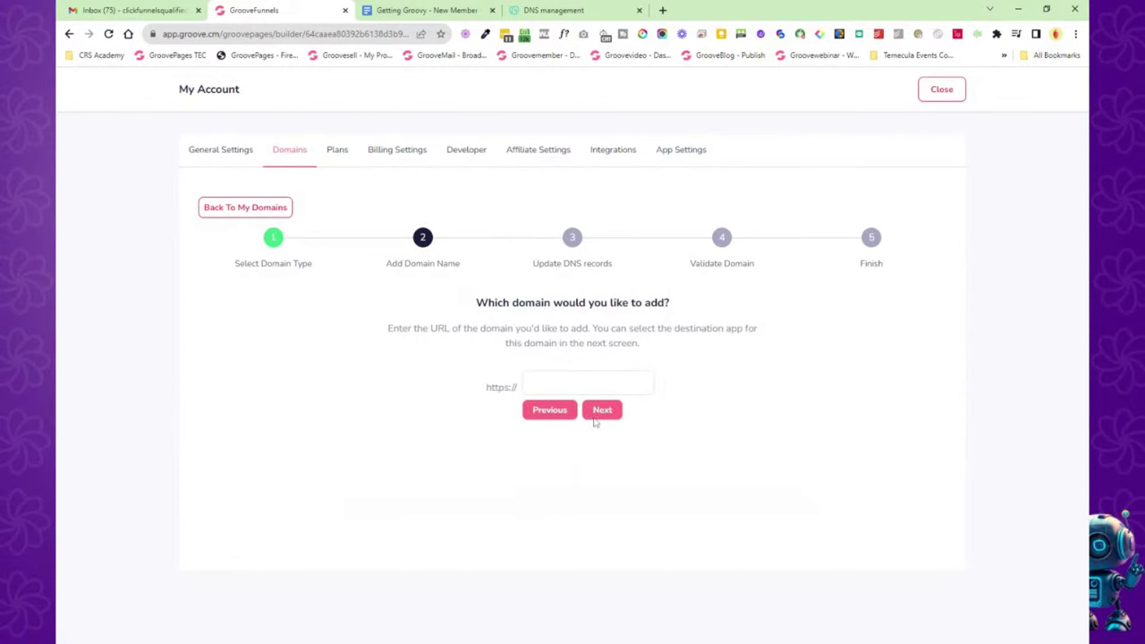
{"action": "left_click", "coordinate": [573, 386]}
{"action": "type", "text": "funnyfunnels.co"}
{"action": "left_click_drag", "start_coordinate": [518, 392], "coordinate": [485, 387]}
{"action": "left_click", "coordinate": [533, 382]}
{"action": "left_click", "coordinate": [605, 413]}
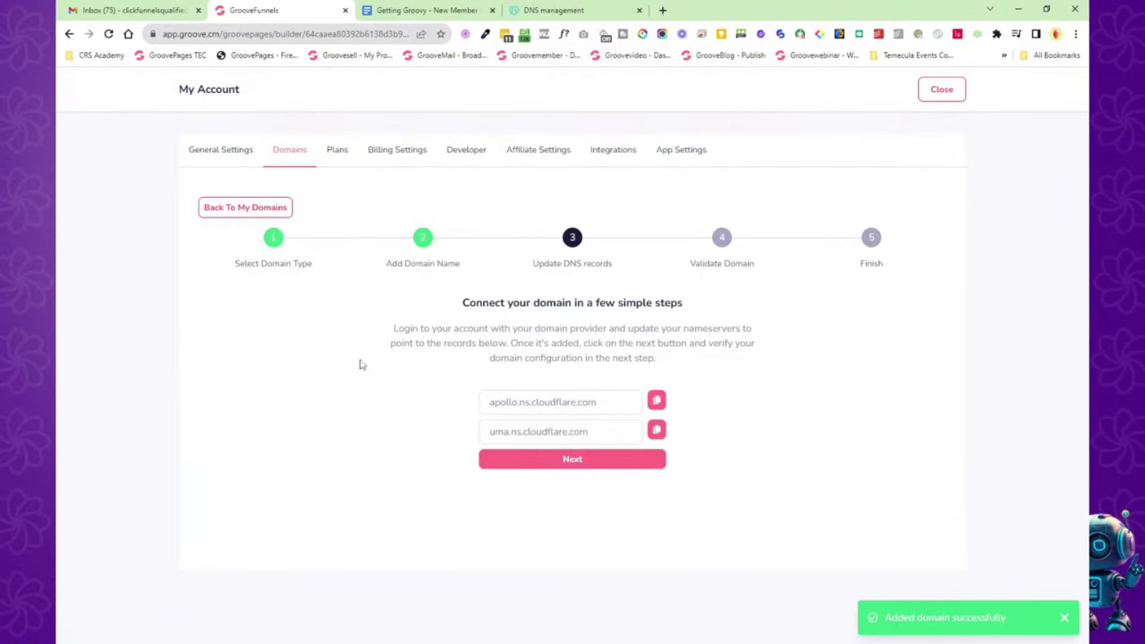
Copy Groove's first nameserver and, in GoDaddy, switch funnyfunnels.co to its own name servers with apollo.ns.cloudflare.com as name server 1.
{"action": "left_click", "coordinate": [575, 11]}
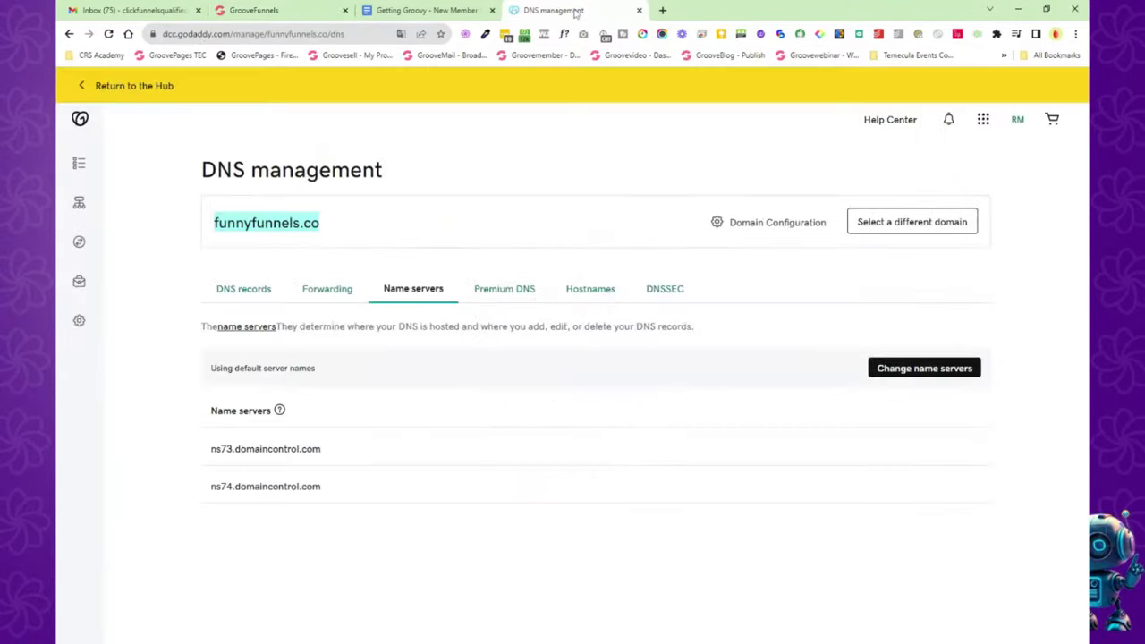
{"action": "left_click", "coordinate": [290, 13]}
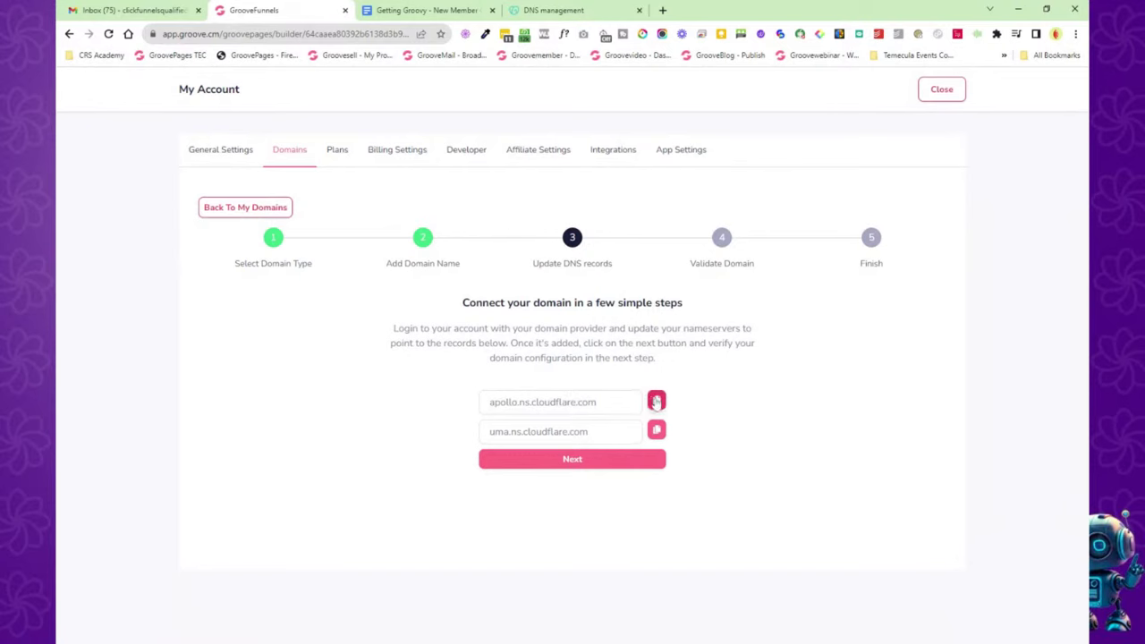
{"action": "left_click", "coordinate": [656, 402]}
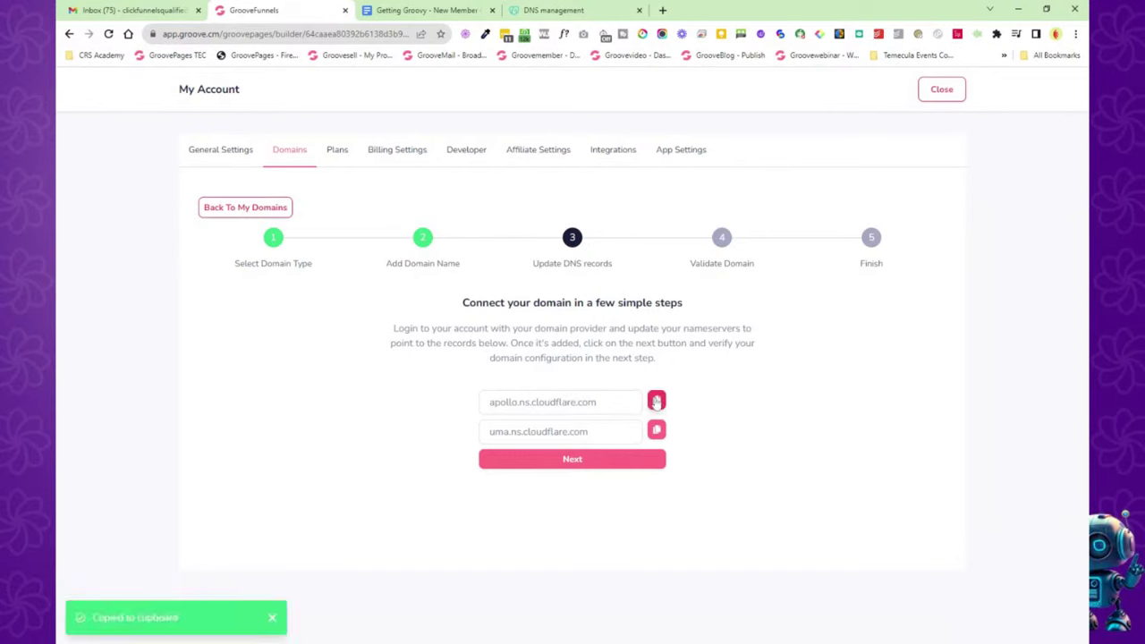
{"action": "left_click", "coordinate": [565, 12]}
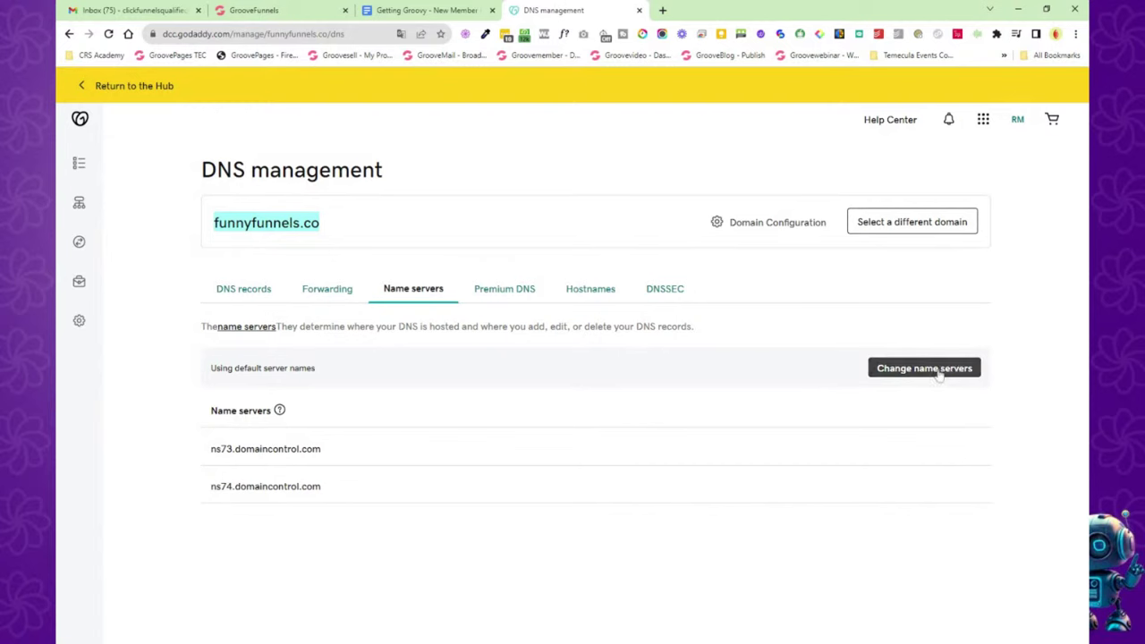
{"action": "left_click_drag", "start_coordinate": [337, 454], "coordinate": [209, 450]}
{"action": "left_click", "coordinate": [199, 454]}
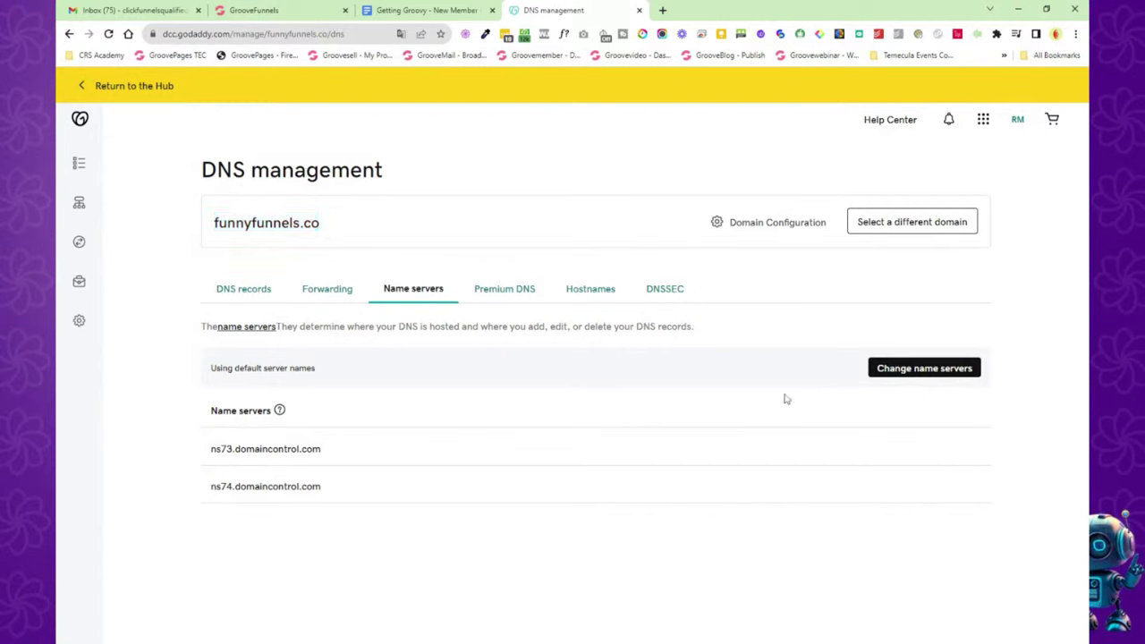
{"action": "left_click", "coordinate": [901, 375]}
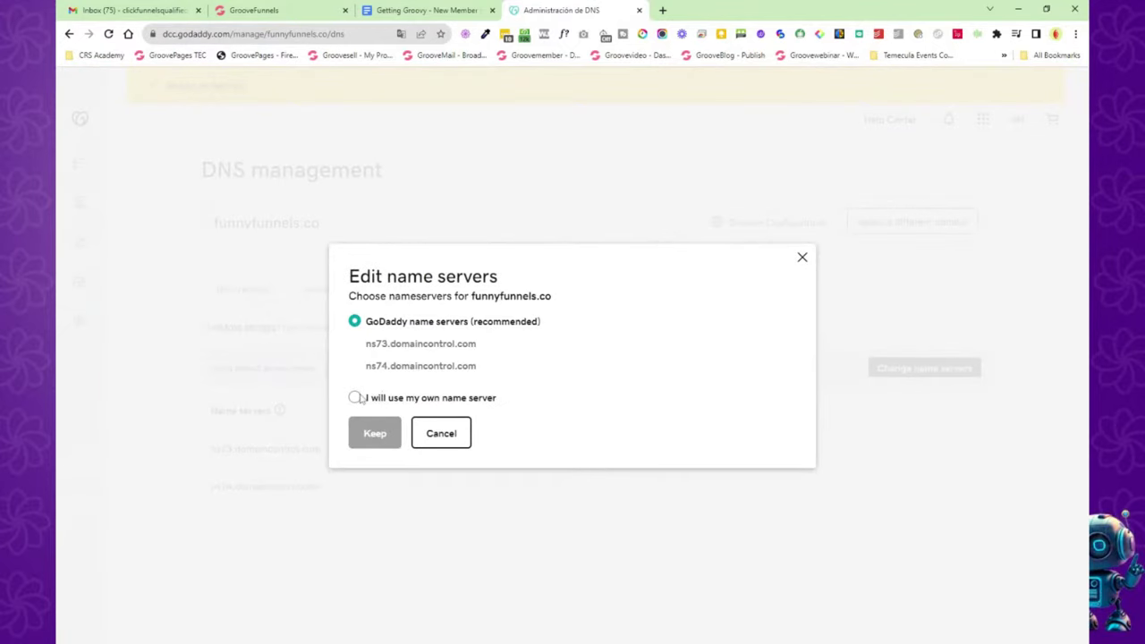
{"action": "left_click", "coordinate": [356, 399]}
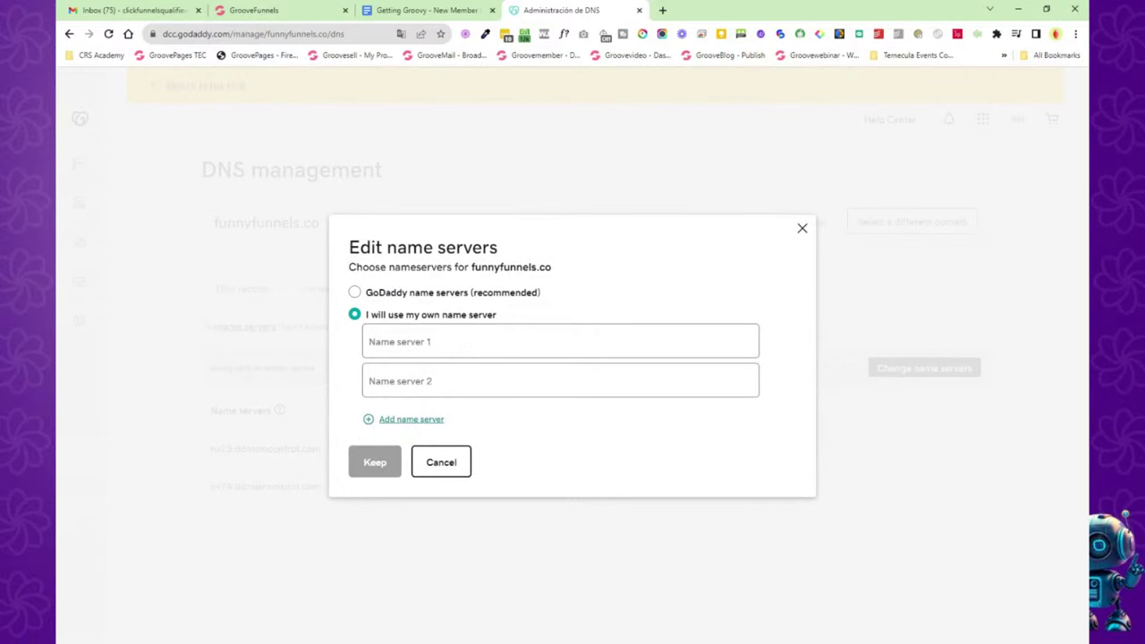
{"action": "key", "text": "ctrl+v"}
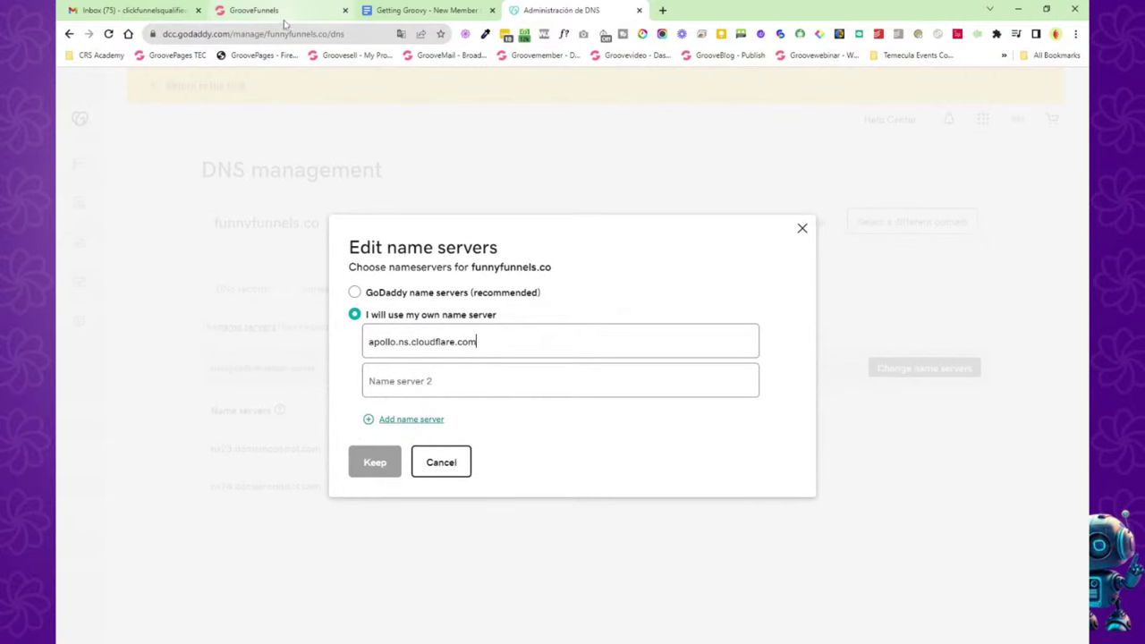
Copy the second nameserver from Groove and enter uma.ns.cloudflare.com as name server 2 for funnyfunnels.co in GoDaddy.
{"action": "left_click", "coordinate": [254, 10]}
{"action": "left_click", "coordinate": [657, 431]}
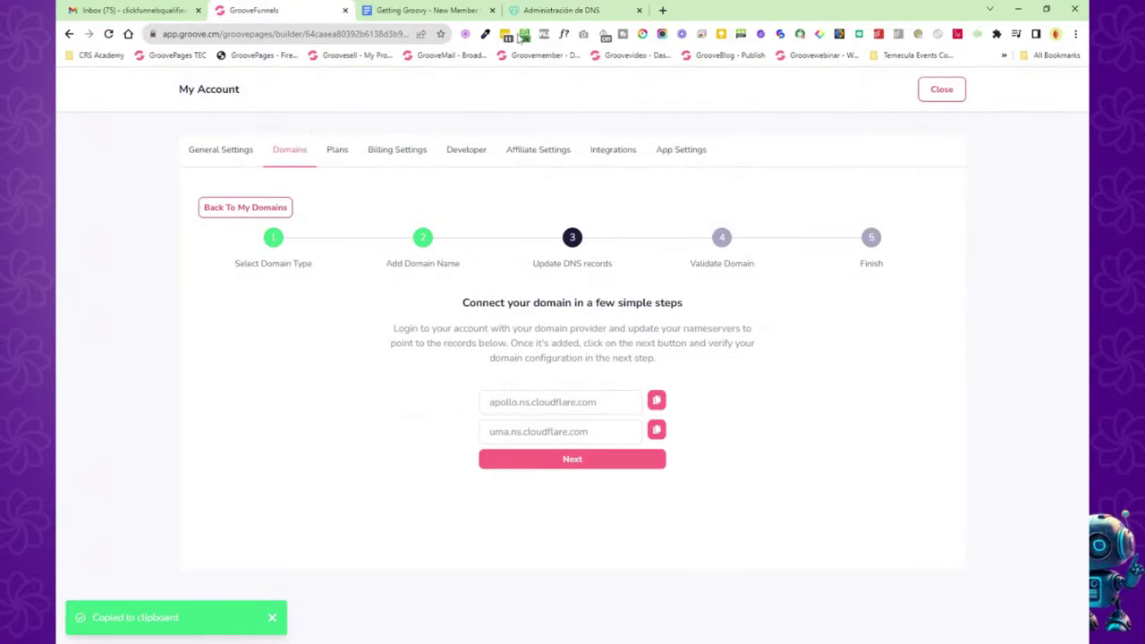
{"action": "key", "text": "ctrl+4"}
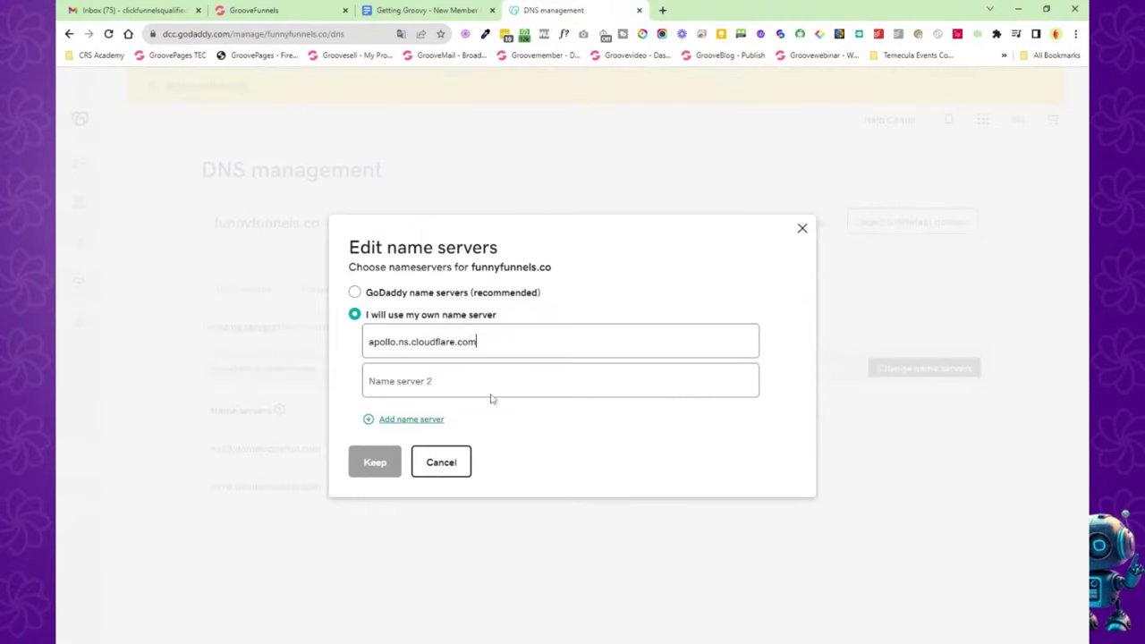
{"action": "key", "text": "ctrl+v"}
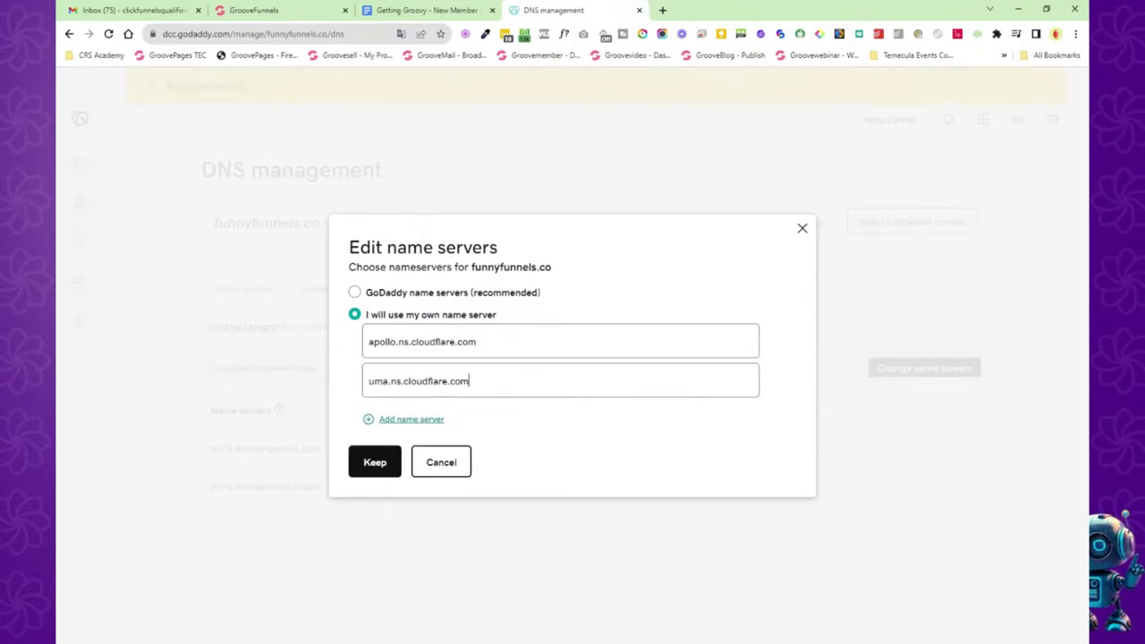
Try to save the two custom name servers for funnyfunnels.co and consent to the update, including one retry.
{"action": "left_click", "coordinate": [372, 462]}
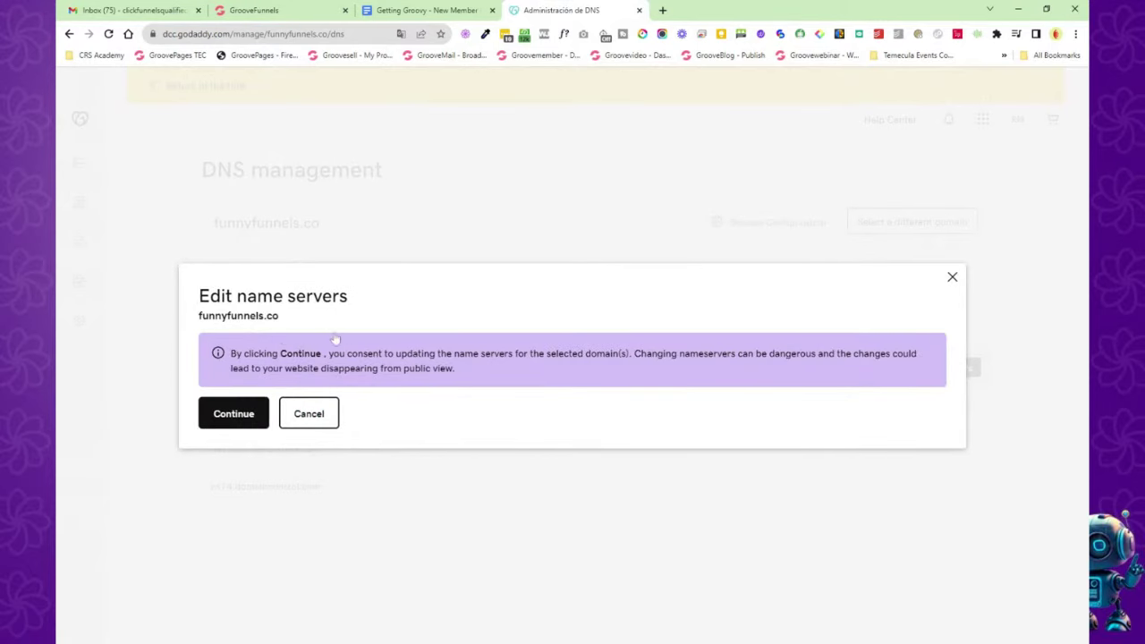
{"action": "left_click", "coordinate": [235, 414]}
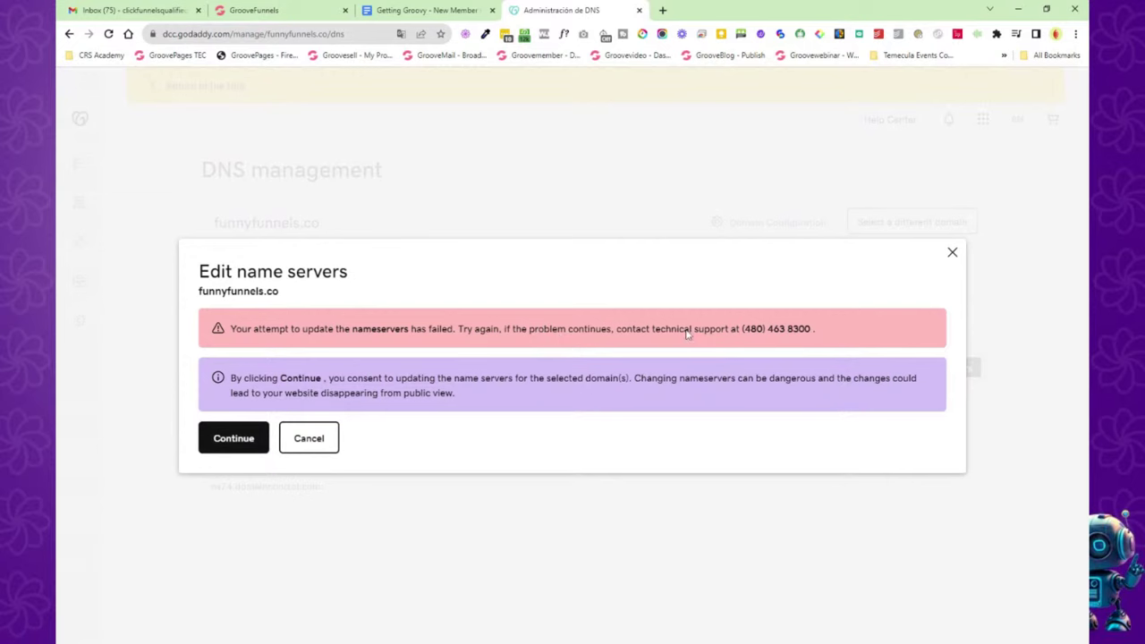
{"action": "left_click", "coordinate": [235, 438]}
{"action": "left_click", "coordinate": [951, 253]}
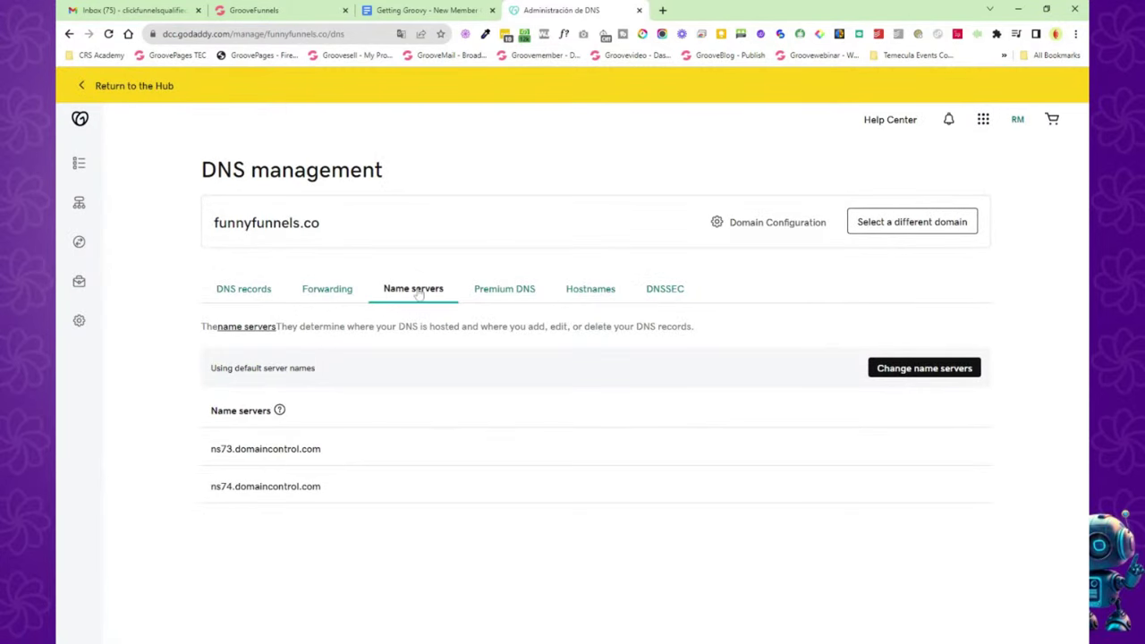
Set up funnyfunnels.co's own name servers again, with apollo.ns.cloudflare.com as name server 1 and uma.ns.cloudflare.com as name server 2, copied from Groove.
{"action": "left_click", "coordinate": [916, 374]}
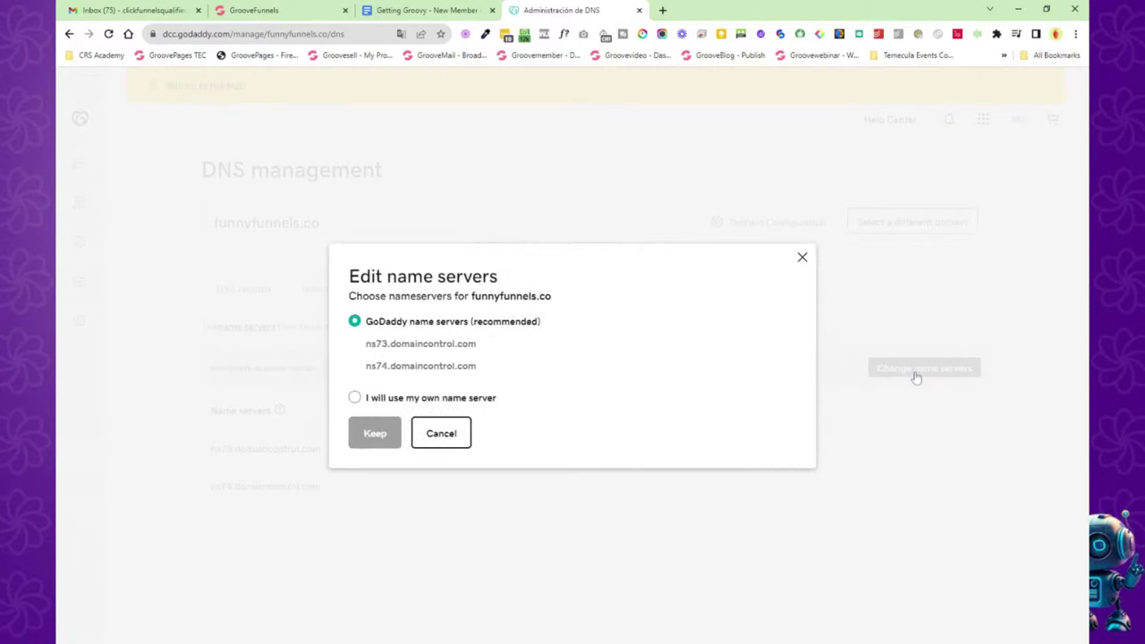
{"action": "left_click", "coordinate": [356, 399]}
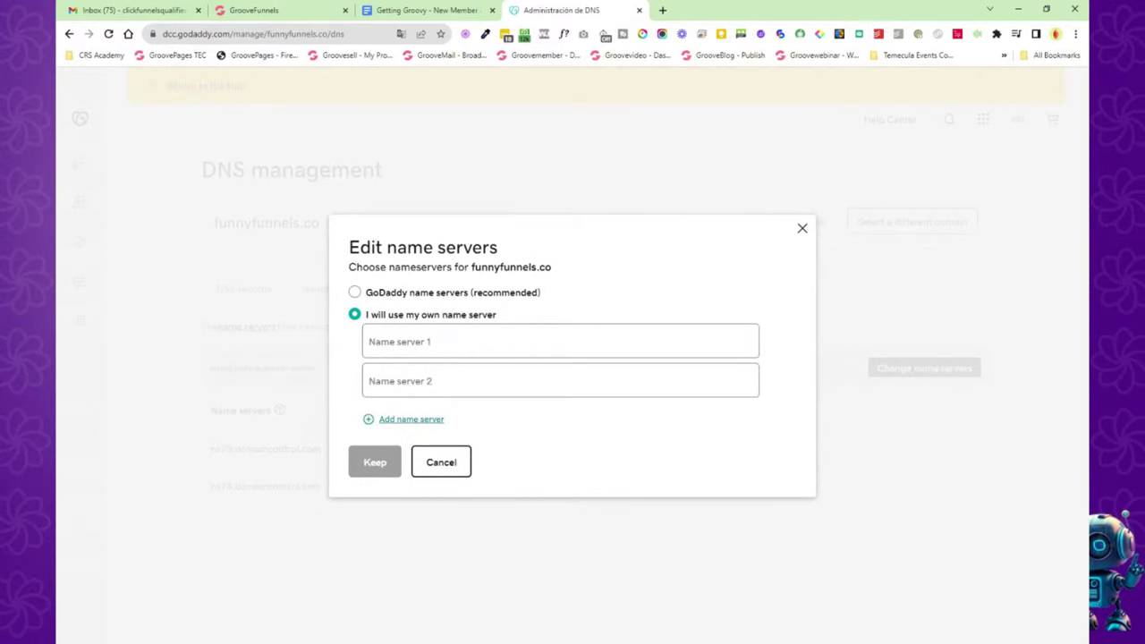
{"action": "left_click", "coordinate": [560, 381]}
{"action": "key", "text": "ctrl+v"}
{"action": "left_click", "coordinate": [255, 12]}
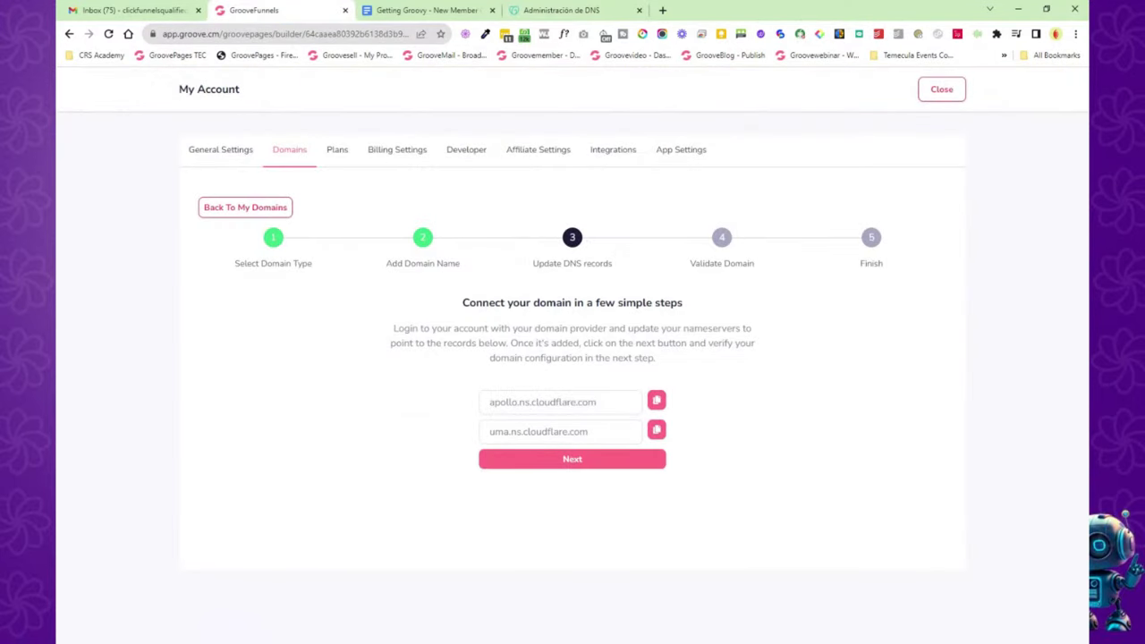
{"action": "left_click", "coordinate": [657, 399]}
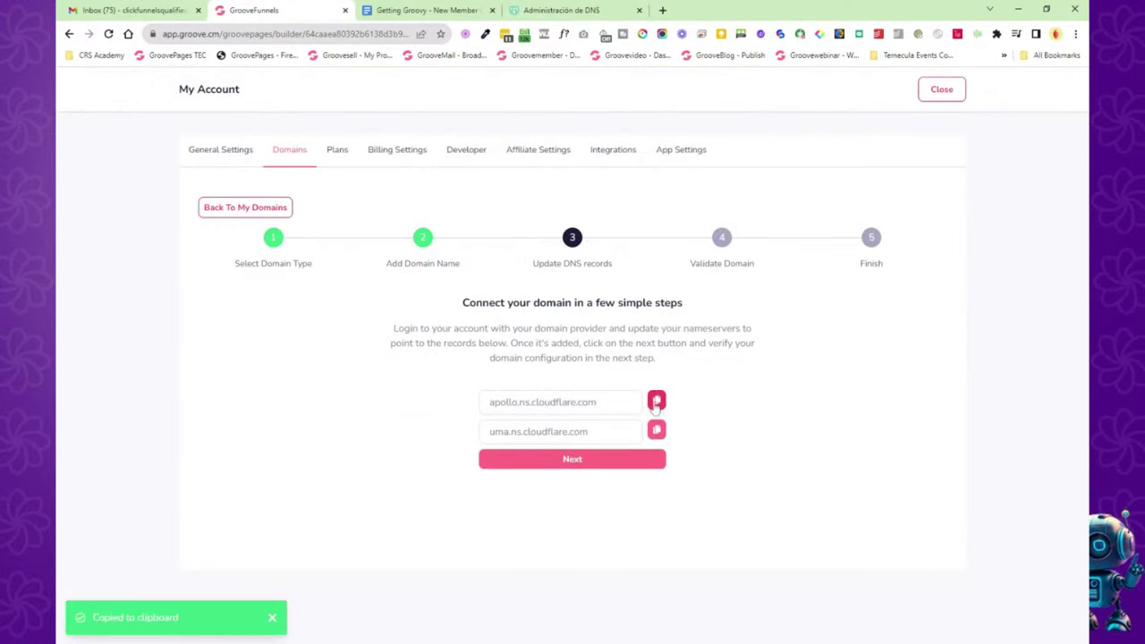
{"action": "left_click", "coordinate": [565, 12]}
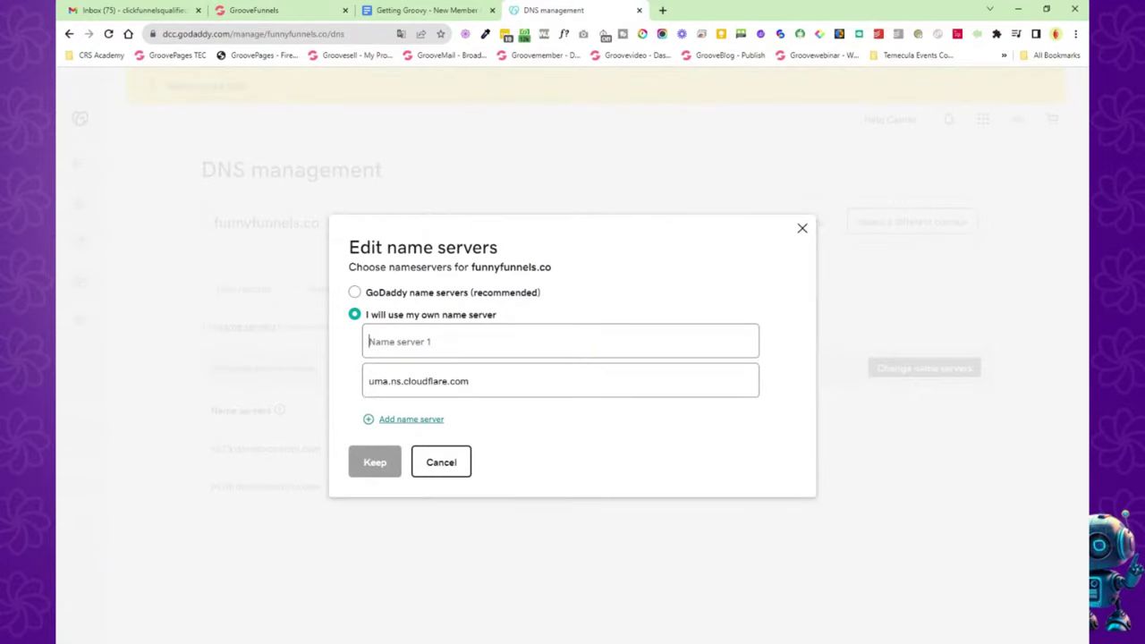
{"action": "key", "text": "ctrl+v"}
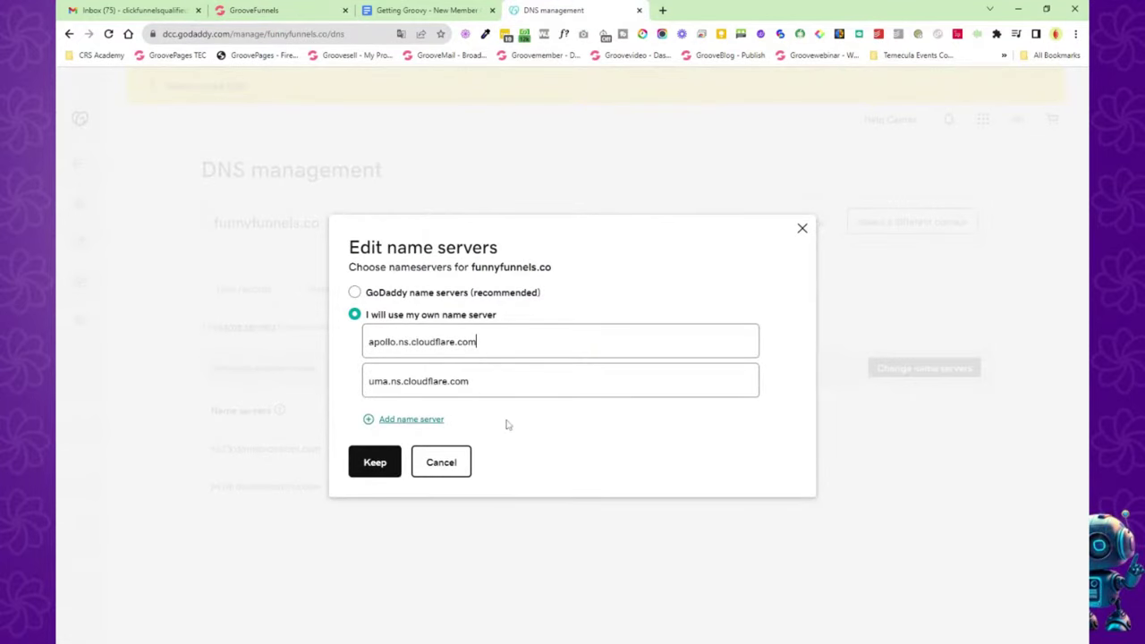
Try again to submit the re-entered name servers for funnyfunnels.co, retry once more, and leave the name server editor.
{"action": "left_click", "coordinate": [373, 463]}
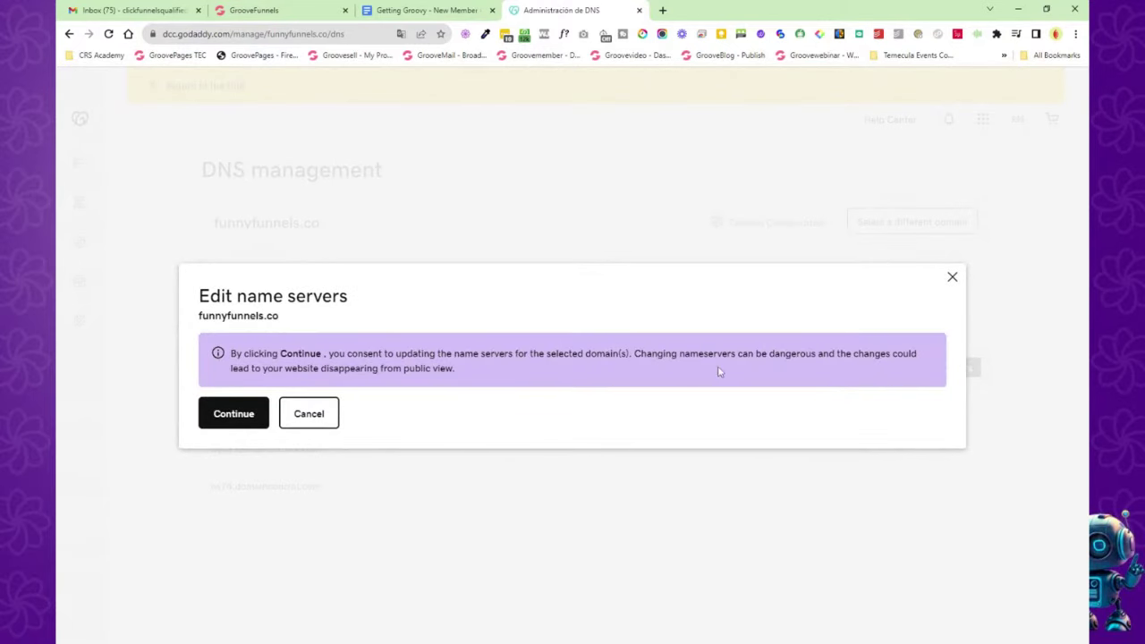
{"action": "left_click", "coordinate": [232, 407]}
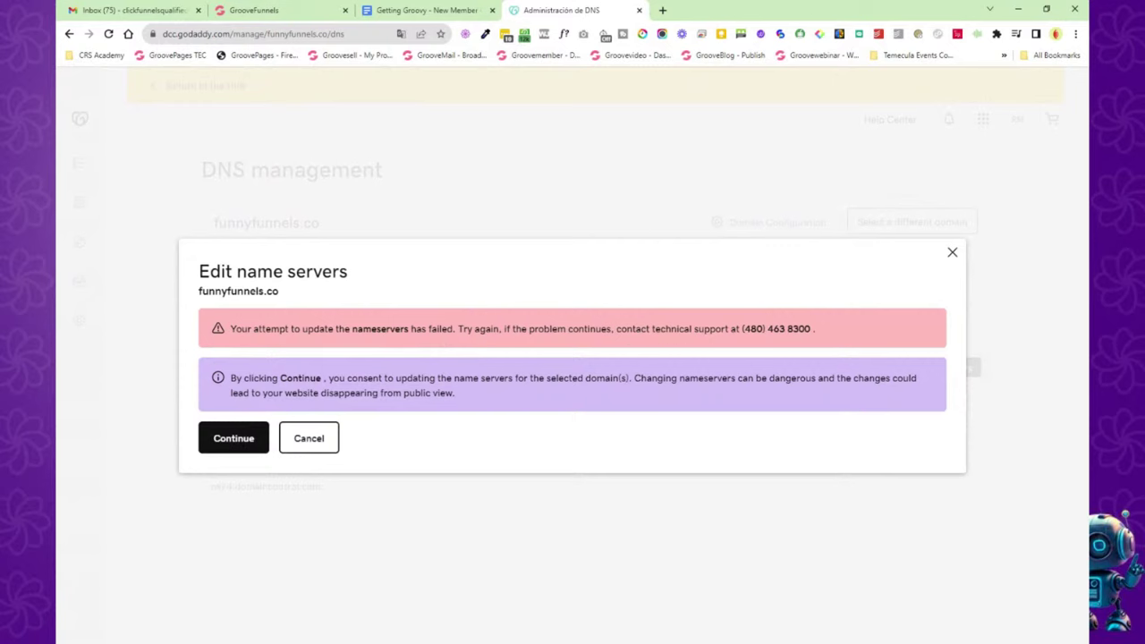
{"action": "left_click", "coordinate": [234, 438]}
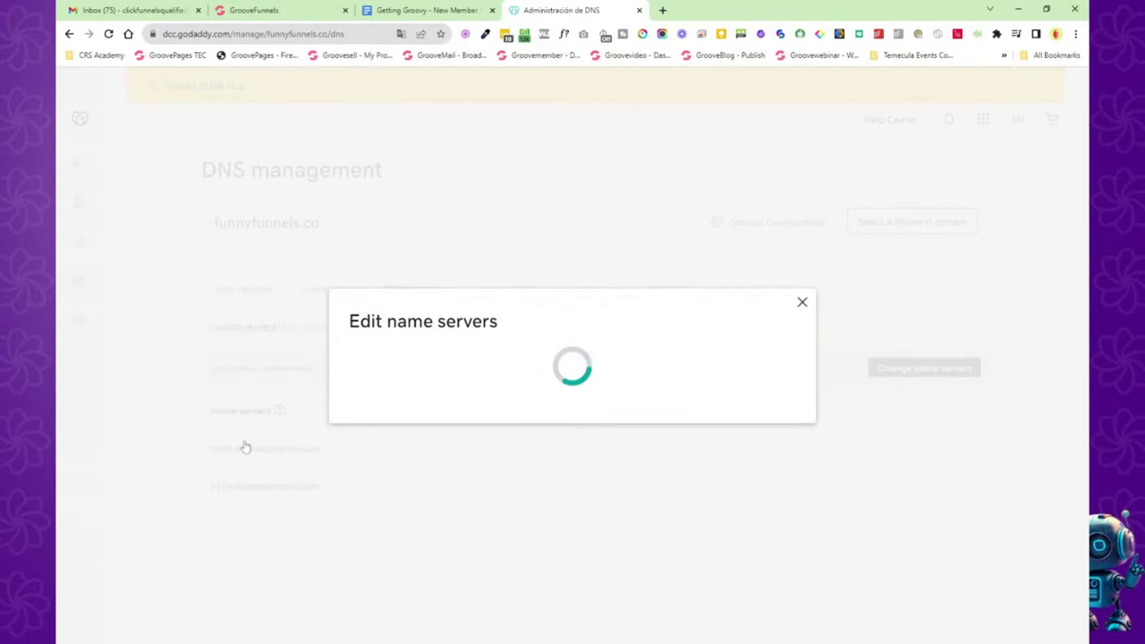
{"action": "left_click", "coordinate": [952, 252]}
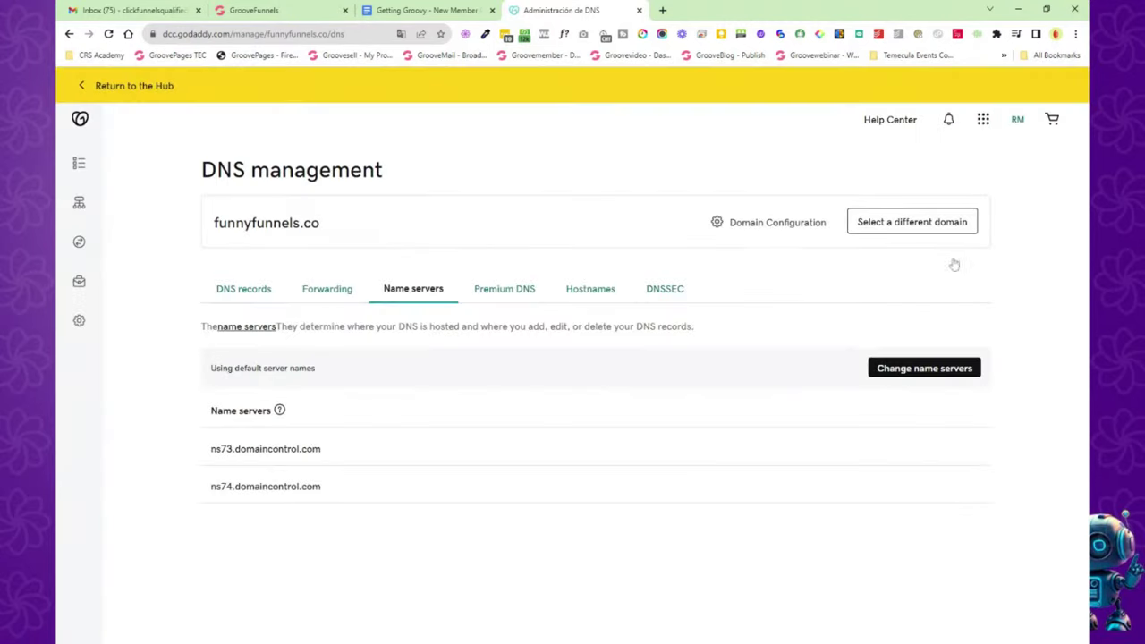
Go to the GoDaddy domain portfolio and open the clickfunnels1to2.com domain.
{"action": "mouse_move", "coordinate": [94, 214]}
{"action": "left_click", "coordinate": [983, 121]}
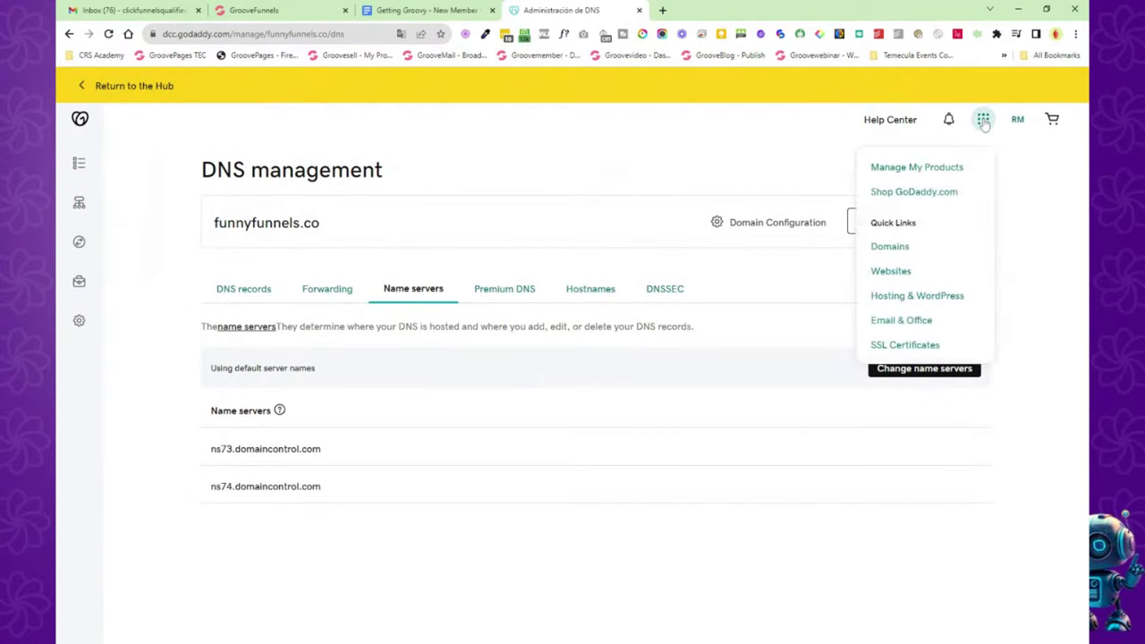
{"action": "left_click", "coordinate": [905, 248]}
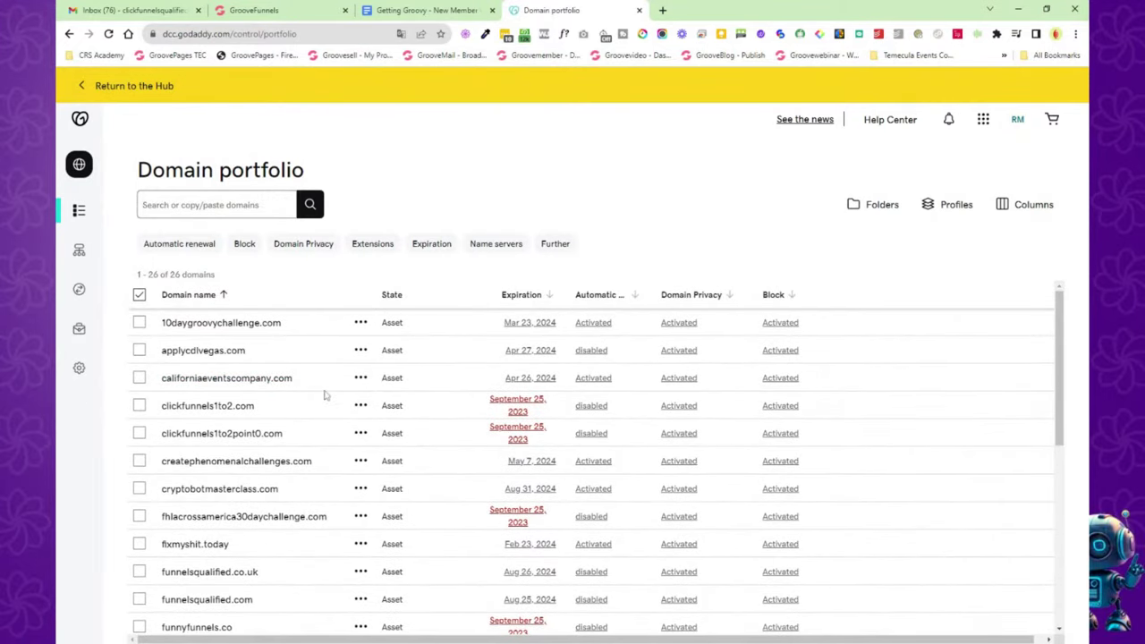
{"action": "scroll", "coordinate": [326, 395], "scroll_direction": "down", "scroll_amount": 1}
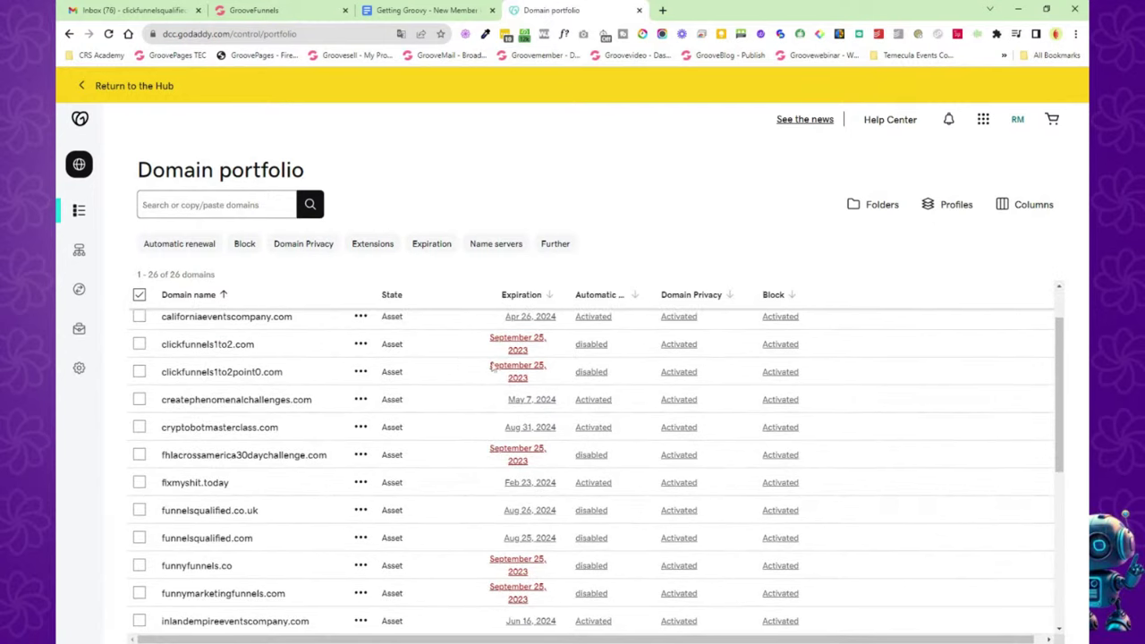
{"action": "left_click", "coordinate": [220, 350]}
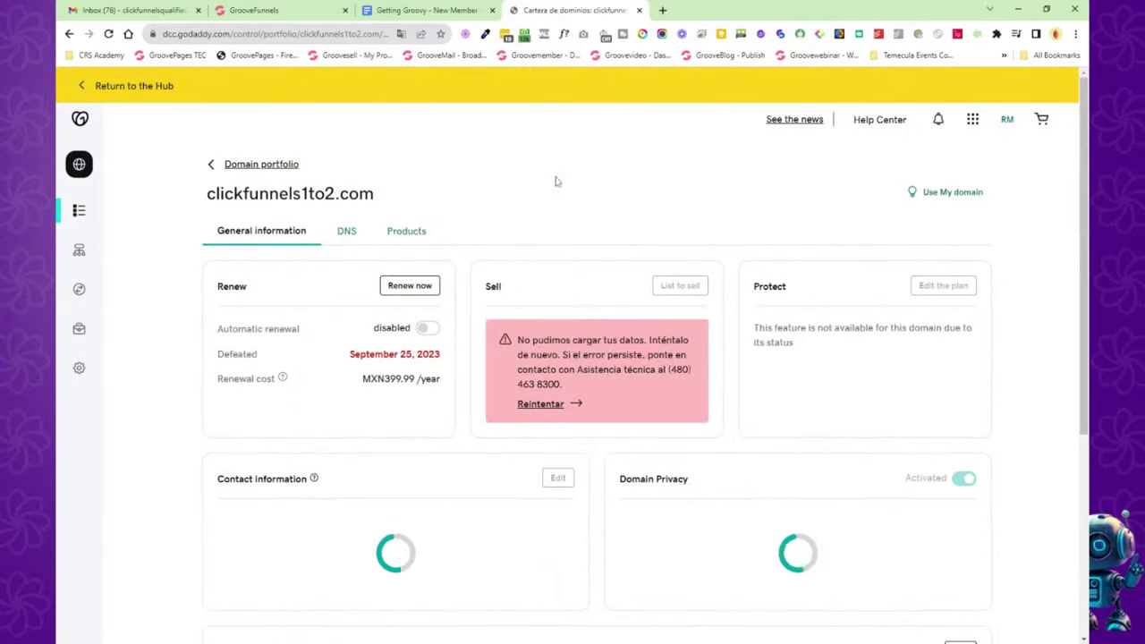
Check the name server settings of clickfunnels1to2.com without changing them, and copy the domain name.
{"action": "left_click", "coordinate": [346, 231]}
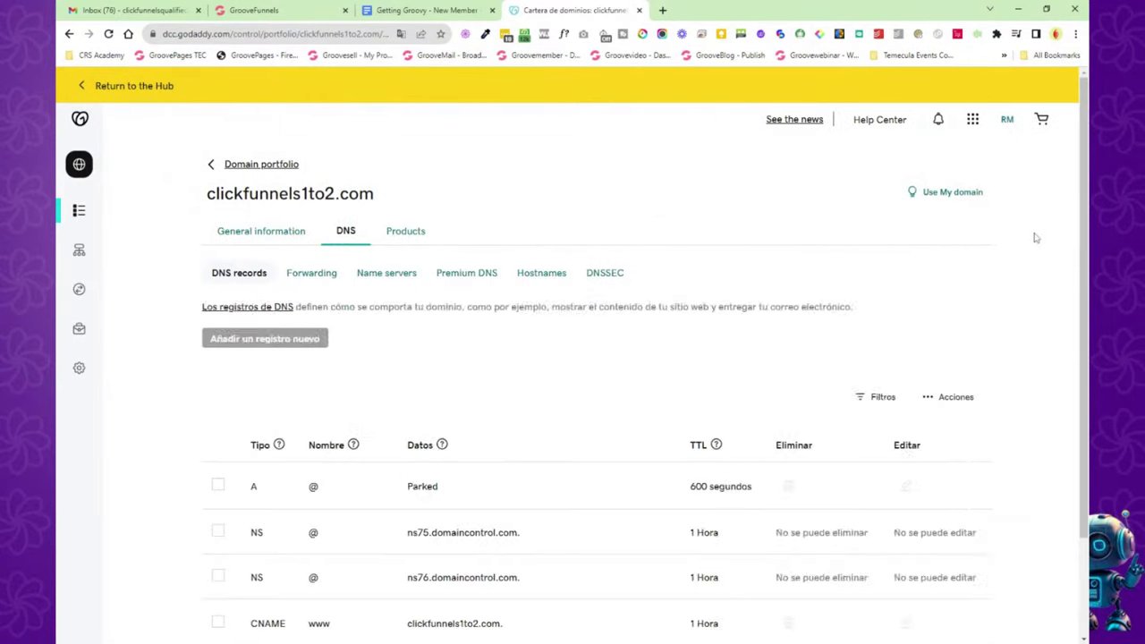
{"action": "left_click", "coordinate": [363, 276]}
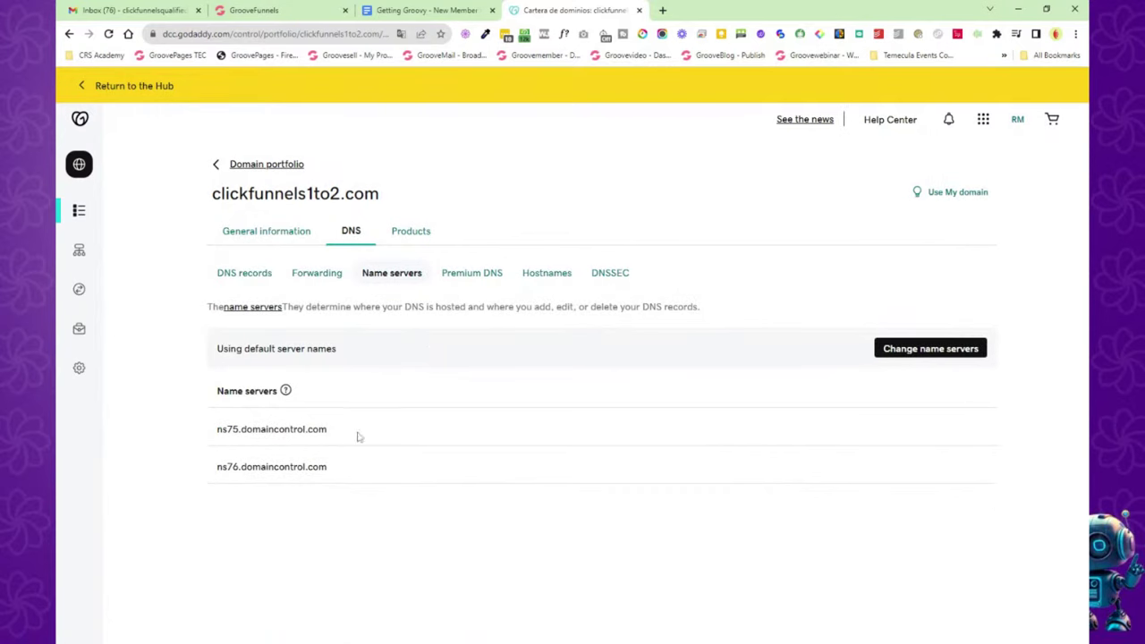
{"action": "left_click", "coordinate": [908, 356]}
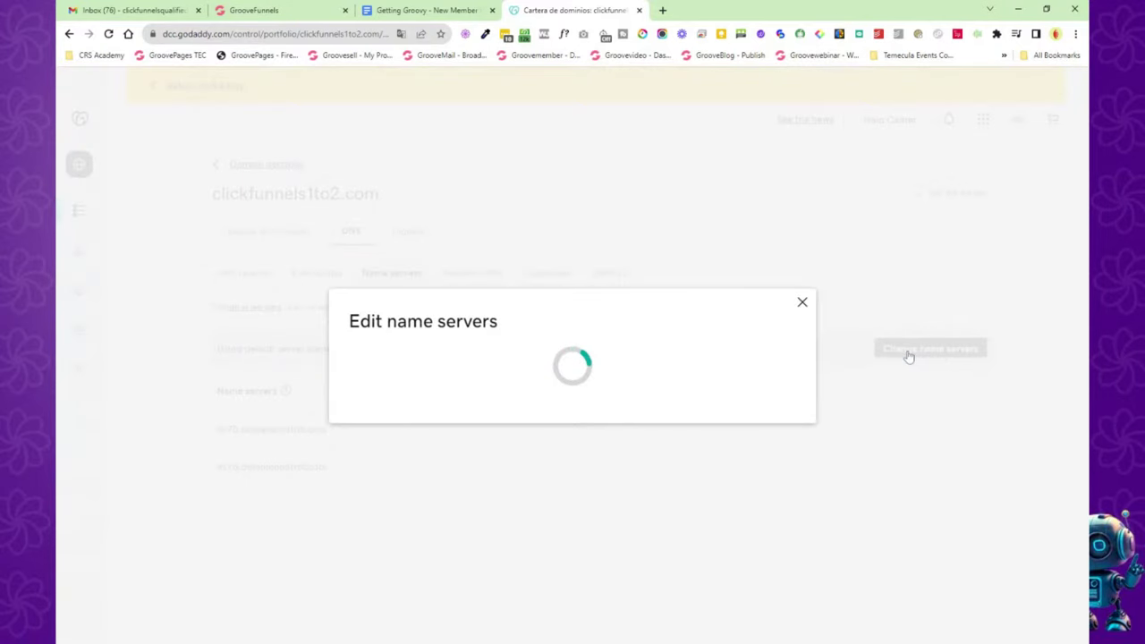
{"action": "left_click", "coordinate": [803, 256]}
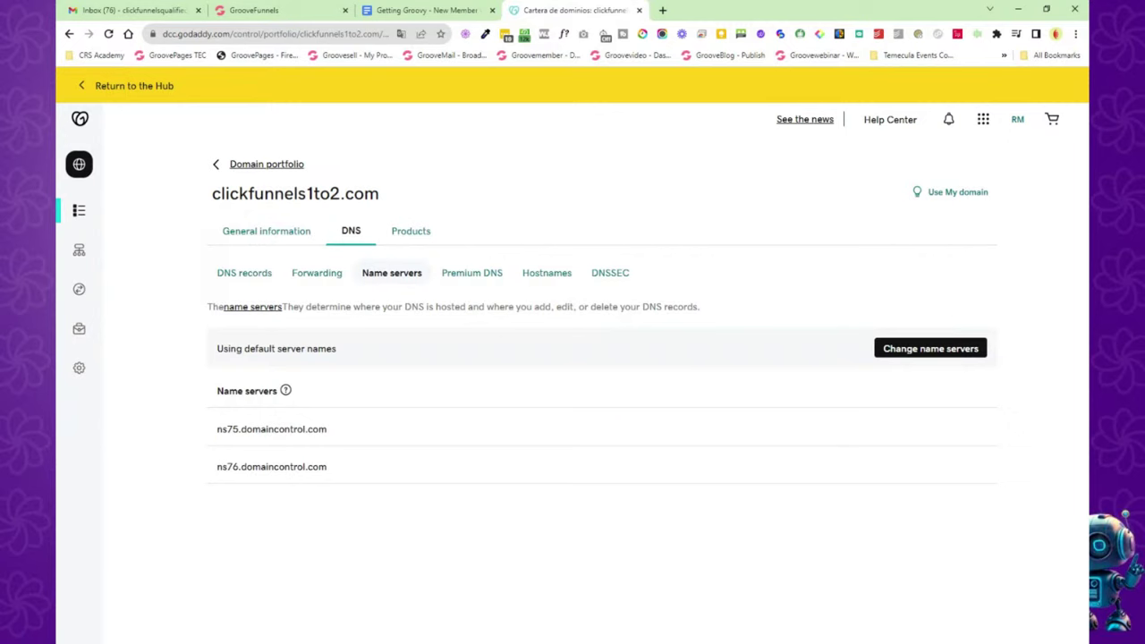
{"action": "left_click_drag", "start_coordinate": [382, 199], "coordinate": [214, 198]}
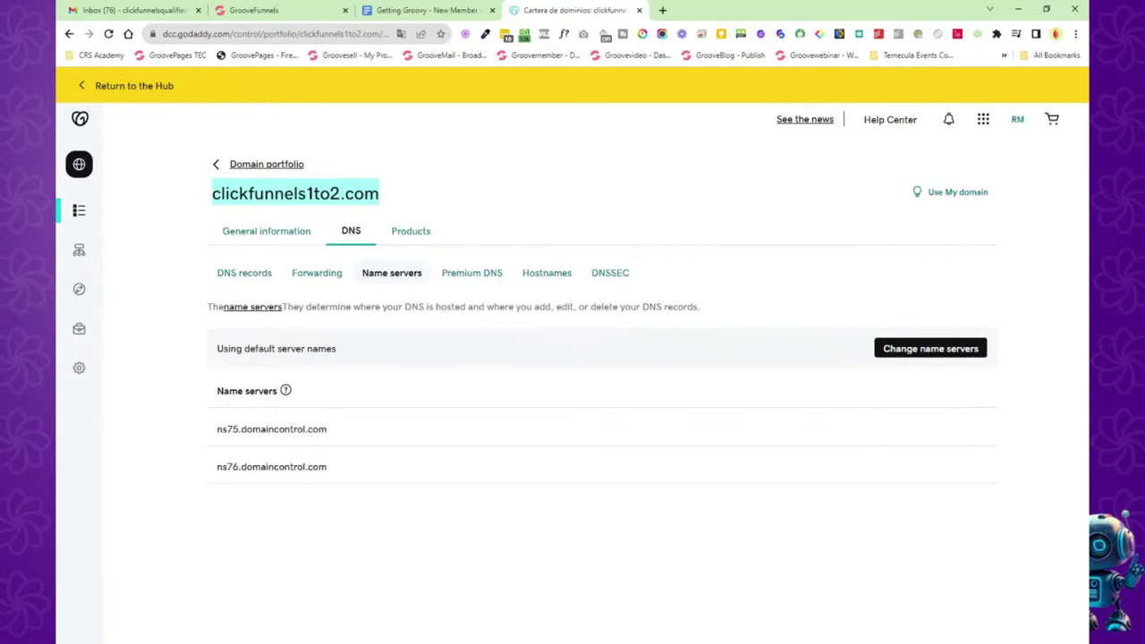
Switch to Groove, reopen the account's custom domains list, and delete the pending funnyfunnels.co domain.
{"action": "left_click", "coordinate": [307, 10]}
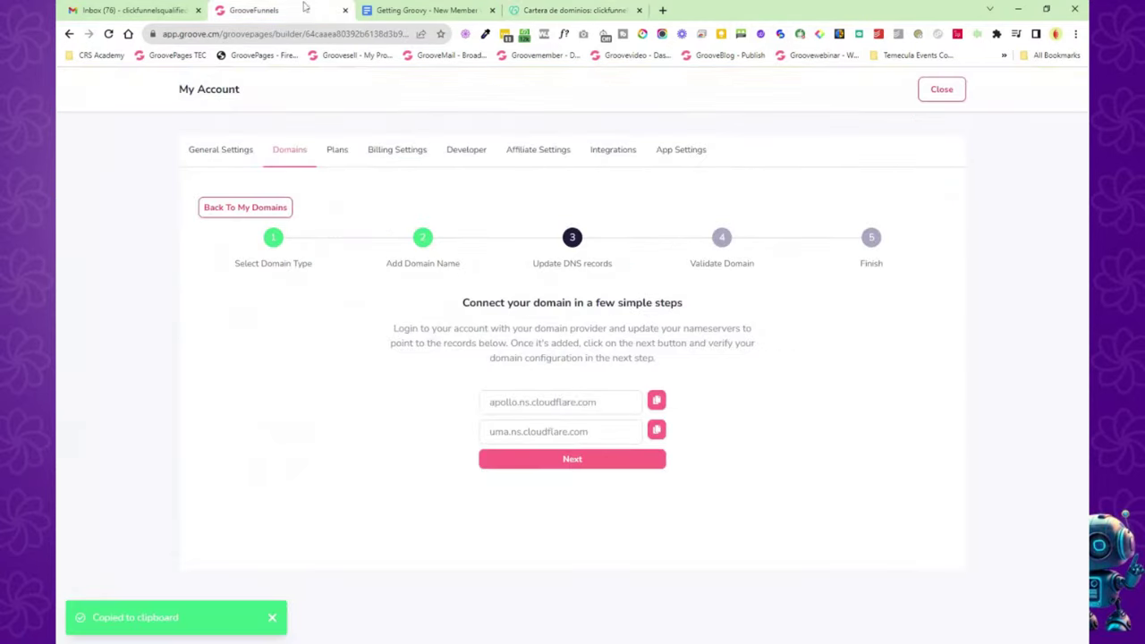
{"action": "left_click", "coordinate": [939, 91]}
{"action": "left_click", "coordinate": [998, 174]}
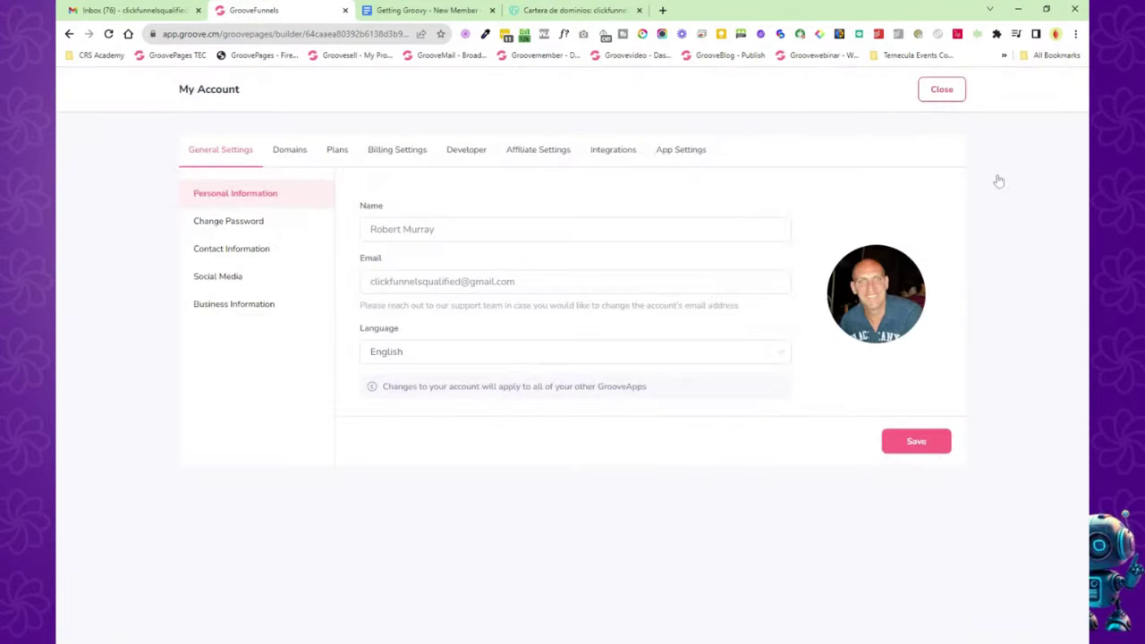
{"action": "left_click", "coordinate": [298, 151]}
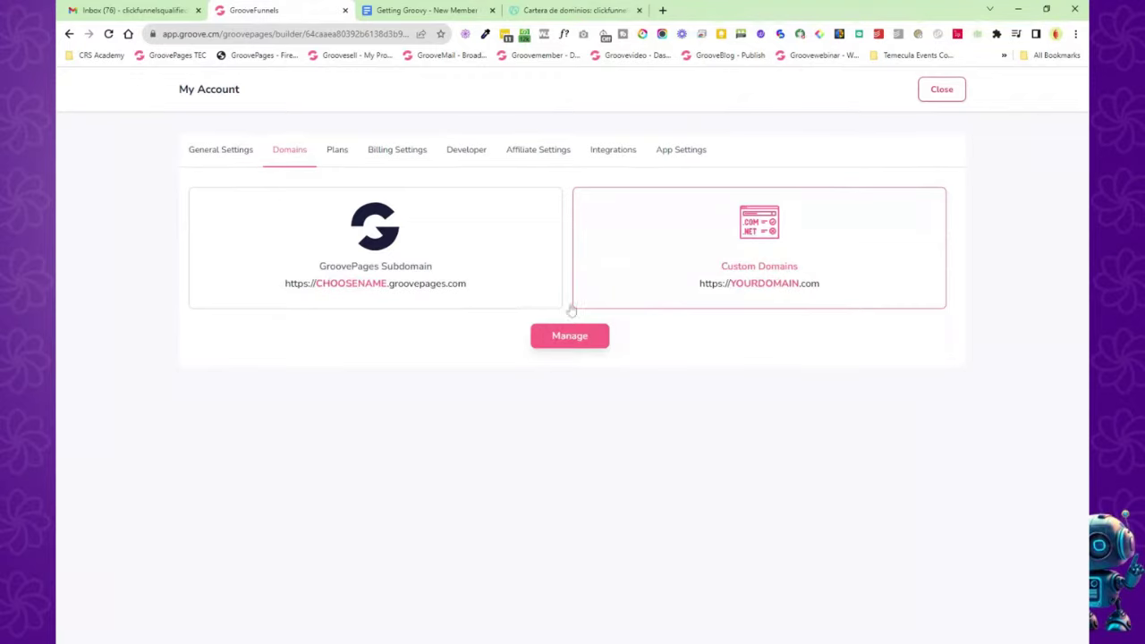
{"action": "left_click", "coordinate": [577, 334]}
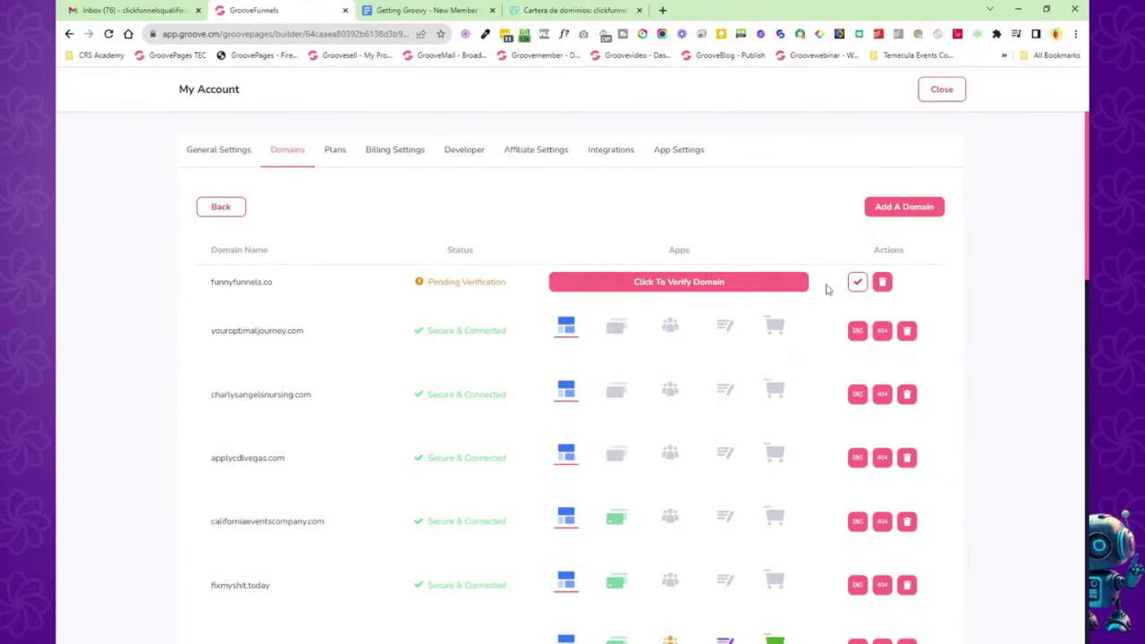
{"action": "left_click", "coordinate": [882, 282]}
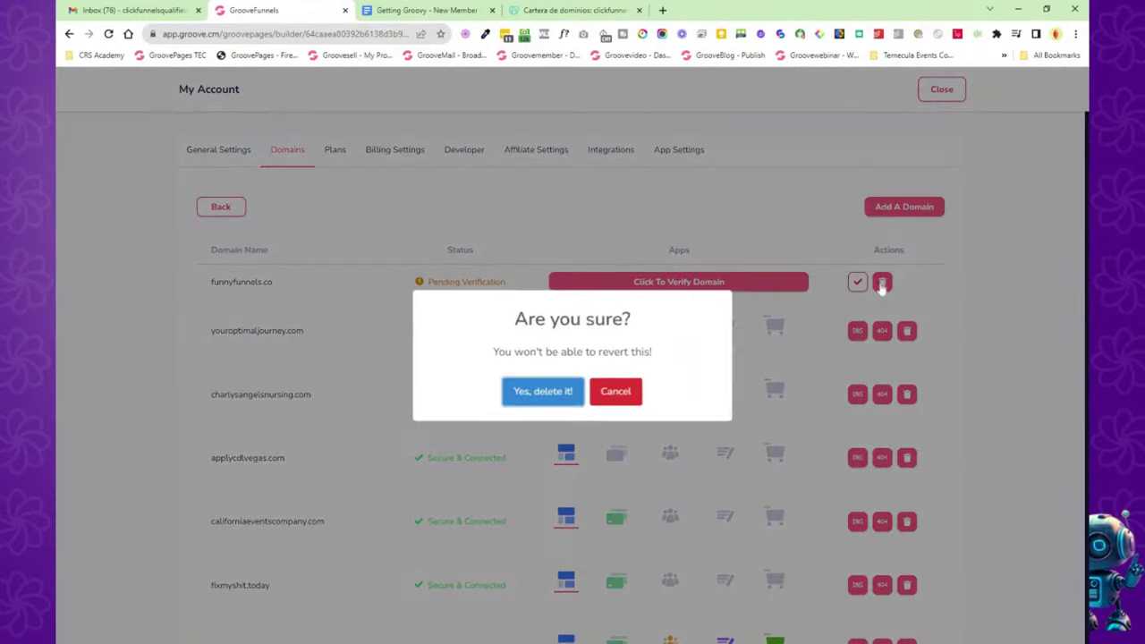
{"action": "left_click", "coordinate": [542, 391]}
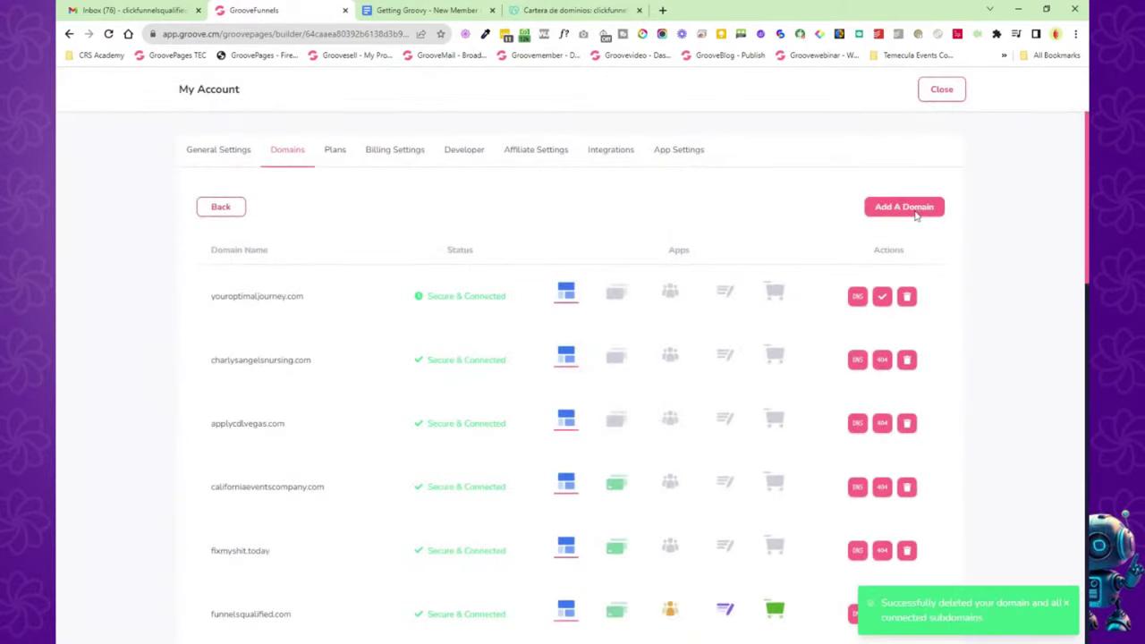
Add clickfunnels1to2.com as a new custom domain using the recommended Full Domain/Subdomain Setup.
{"action": "left_click", "coordinate": [906, 209]}
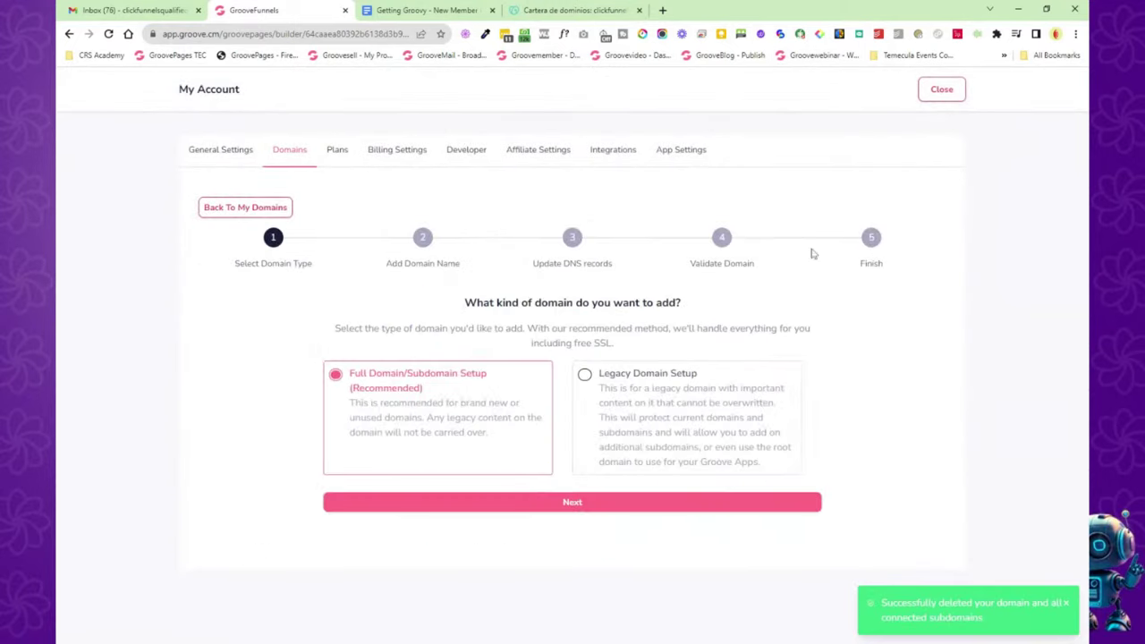
{"action": "left_click", "coordinate": [537, 502]}
{"action": "left_click", "coordinate": [571, 387]}
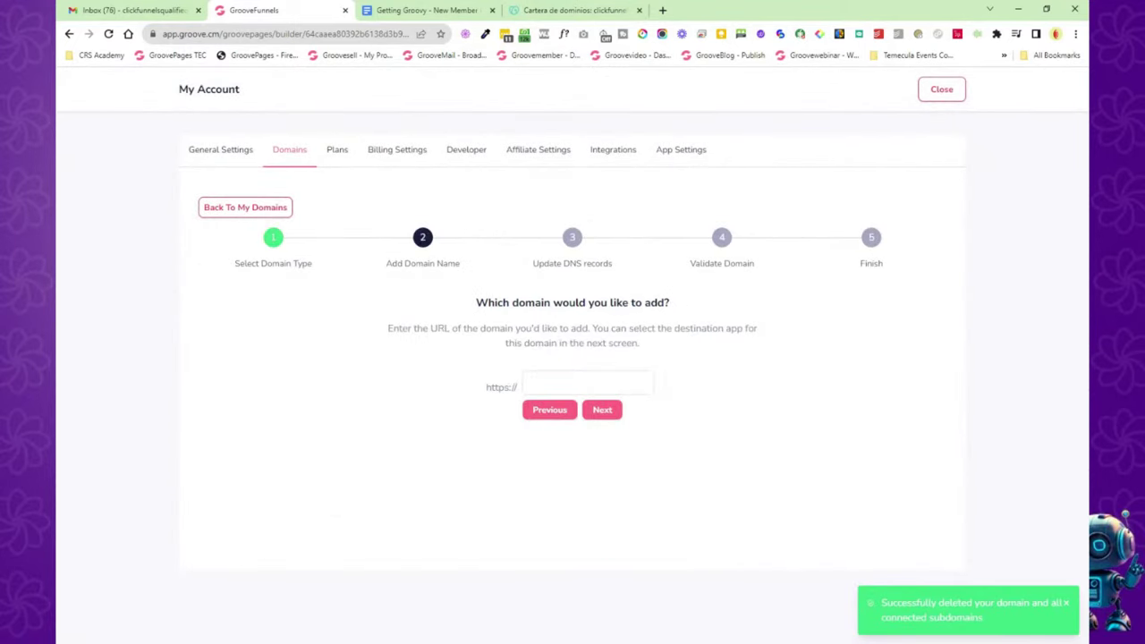
{"action": "left_click", "coordinate": [548, 411]}
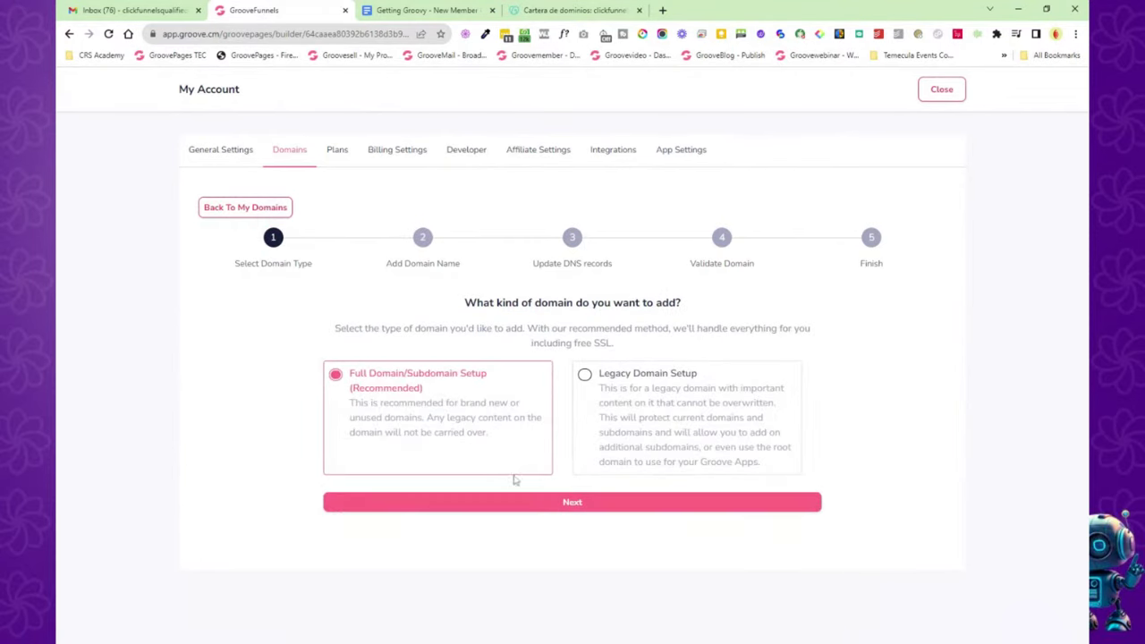
{"action": "left_click", "coordinate": [532, 506]}
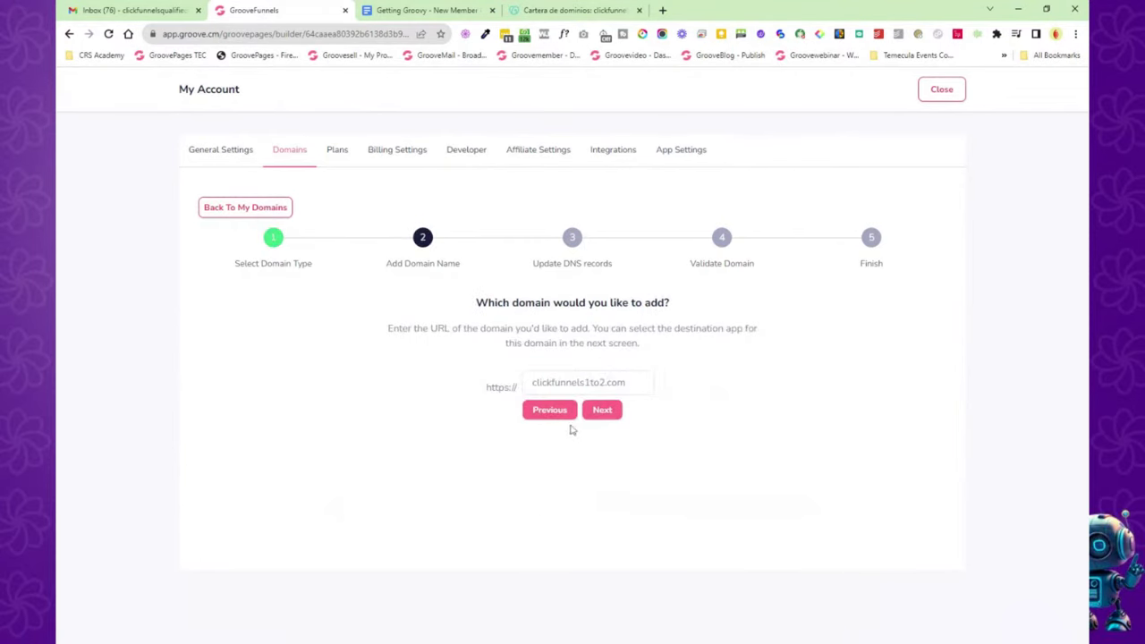
{"action": "left_click", "coordinate": [601, 411]}
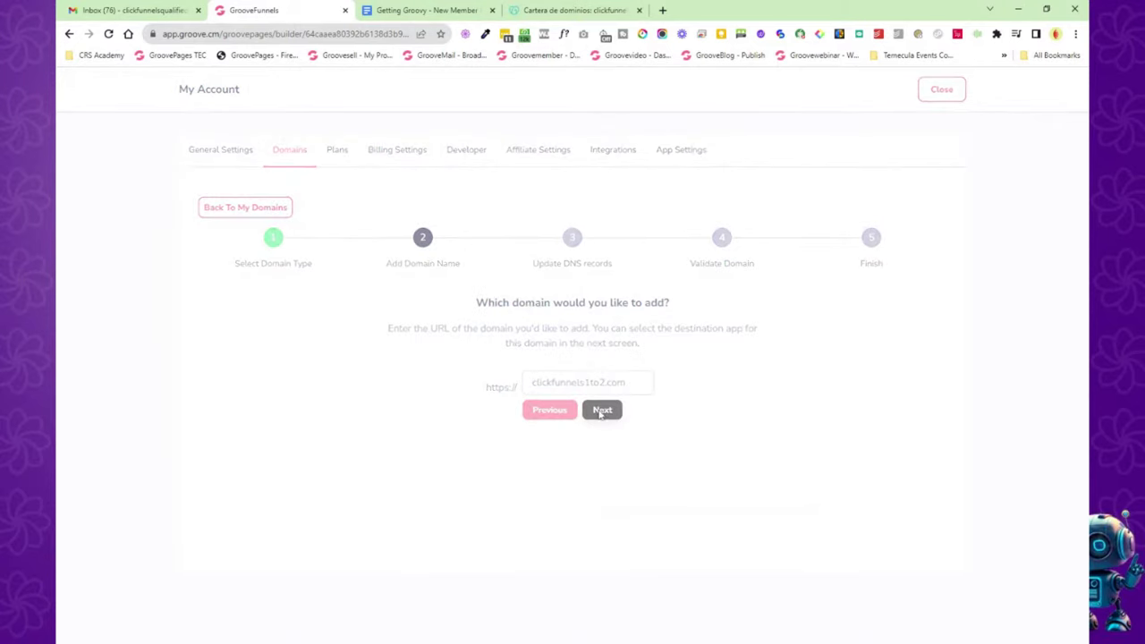
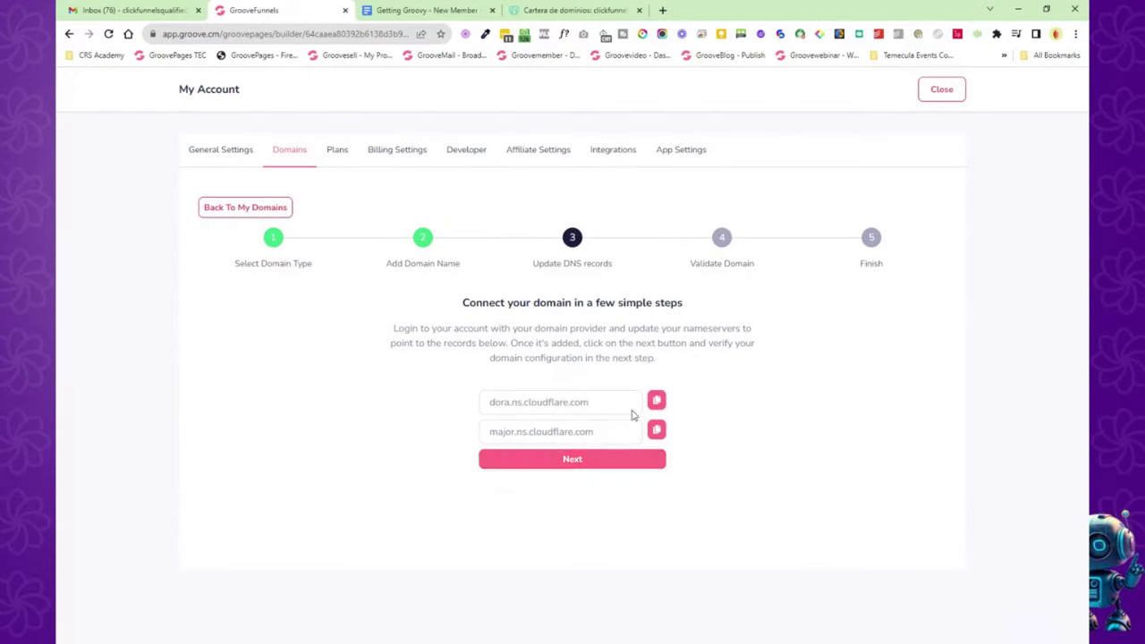
Copy dora.ns.cloudflare.com from Groove and enter it in GoDaddy as the first custom name server for clickfunnels1to2.com.
{"action": "left_click", "coordinate": [656, 400]}
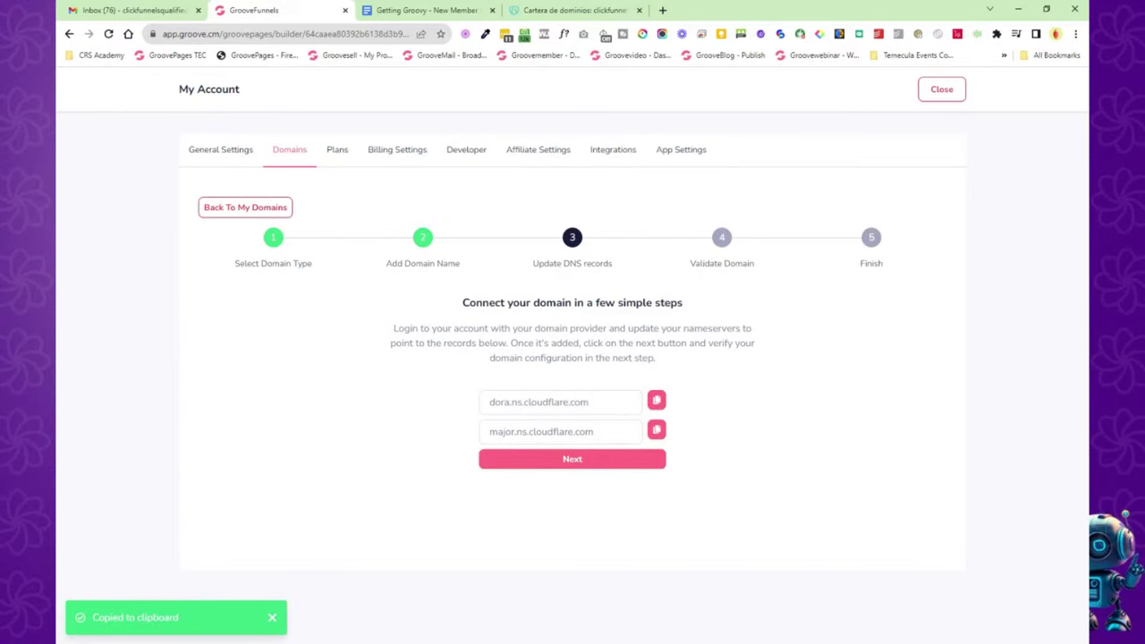
{"action": "left_click", "coordinate": [562, 12]}
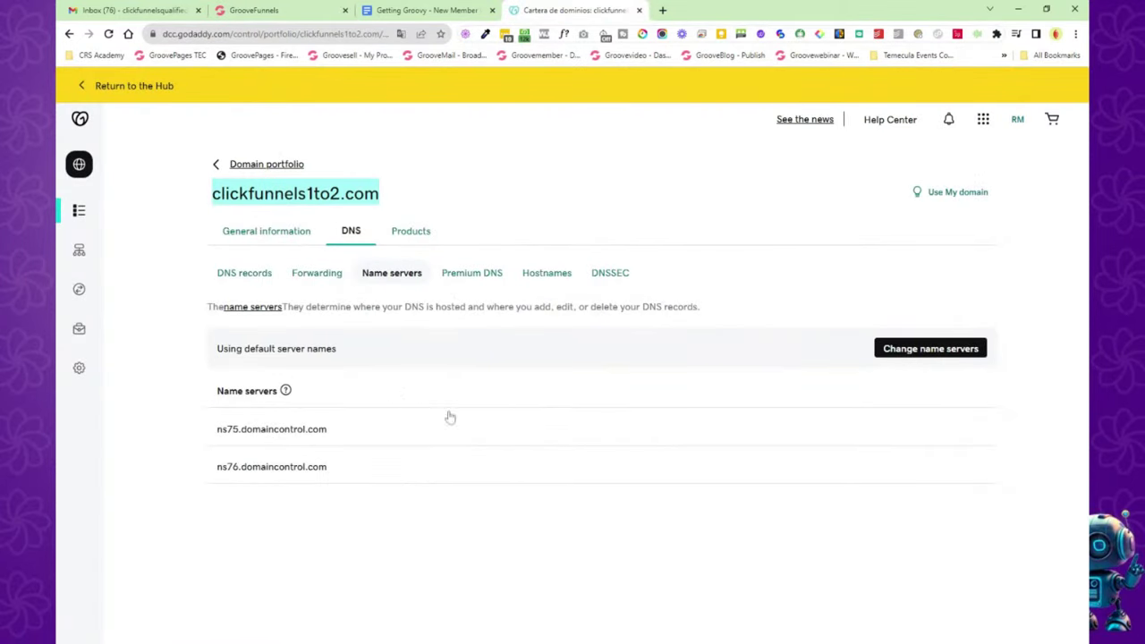
{"action": "left_click", "coordinate": [928, 349]}
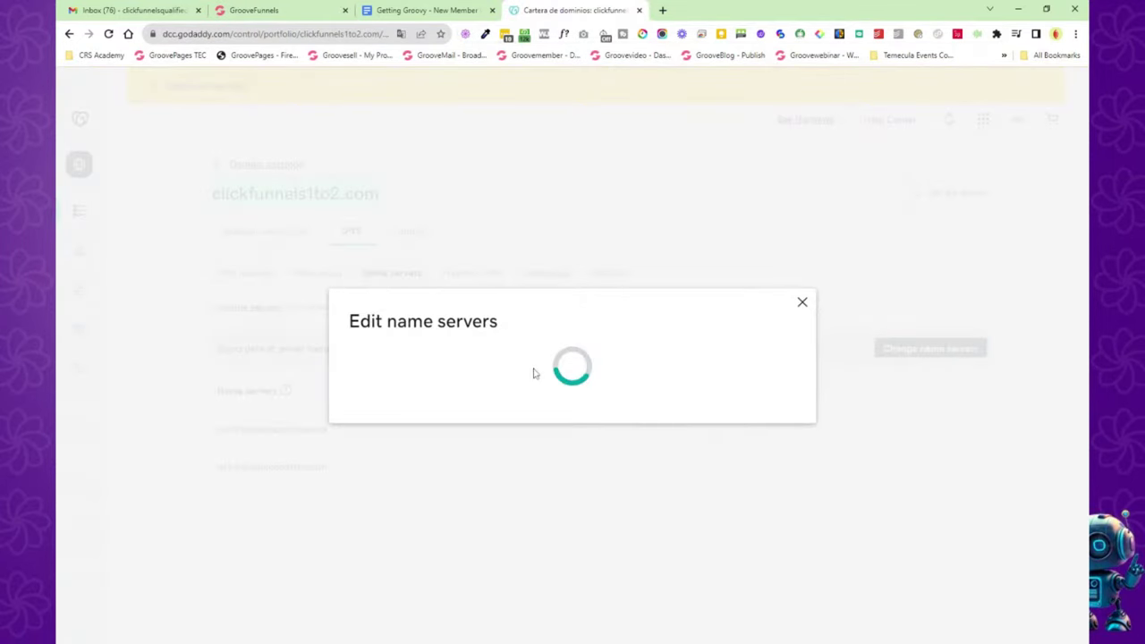
{"action": "left_click", "coordinate": [354, 397]}
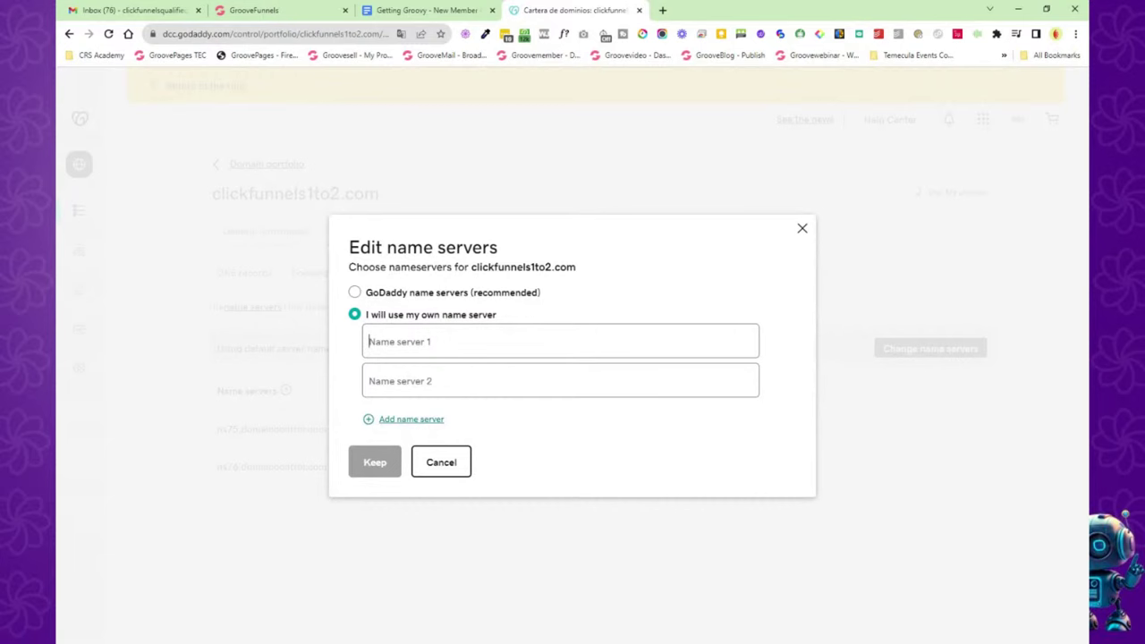
{"action": "key", "text": "ctrl+v"}
Copy major.ns.cloudflare.com from Groove and enter it in GoDaddy as the second name server for clickfunnels1to2.com.
{"action": "left_click", "coordinate": [322, 18]}
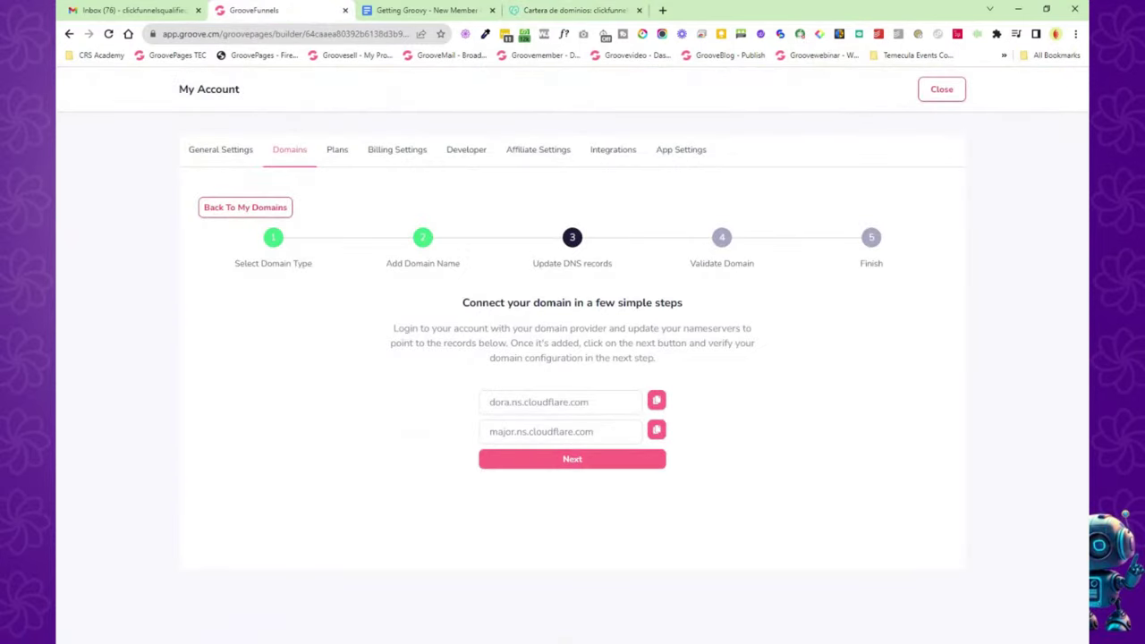
{"action": "left_click", "coordinate": [656, 430]}
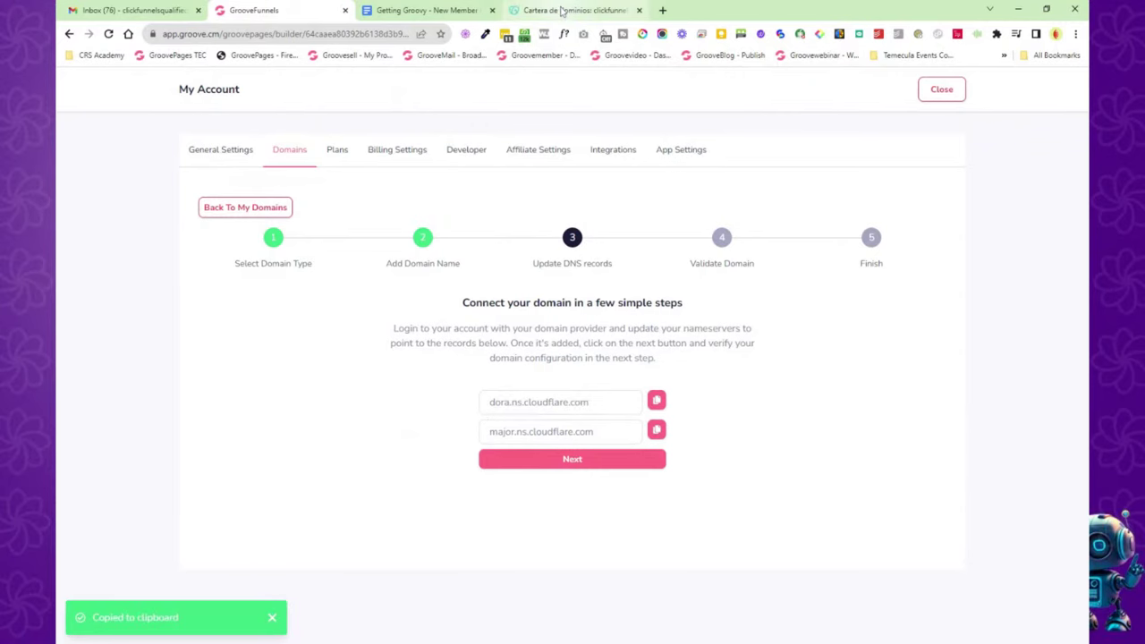
{"action": "key", "text": "ctrl+4"}
{"action": "left_click", "coordinate": [516, 391]}
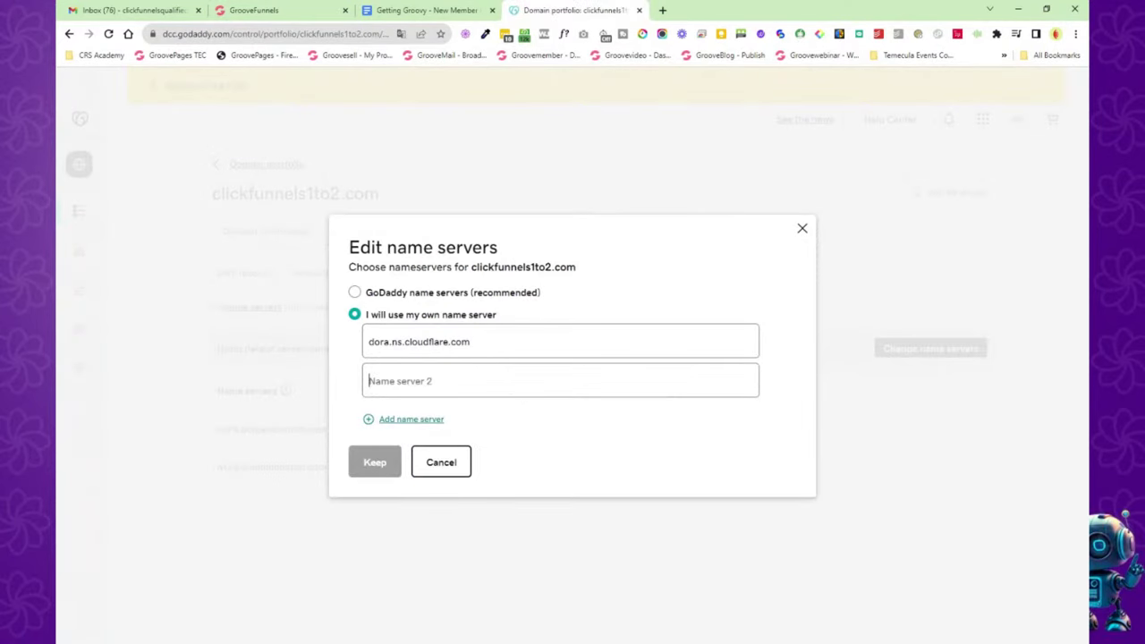
{"action": "key", "text": "ctrl+v"}
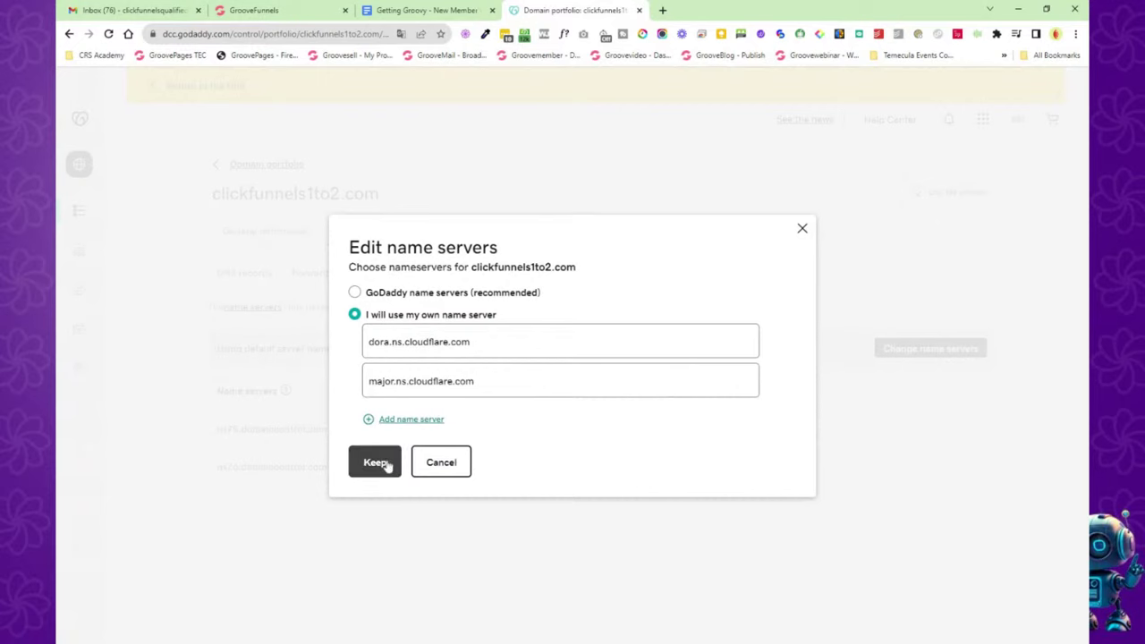
Try to save the custom name servers by consenting to the update, and close the name server dialog and help note.
{"action": "left_click", "coordinate": [375, 463]}
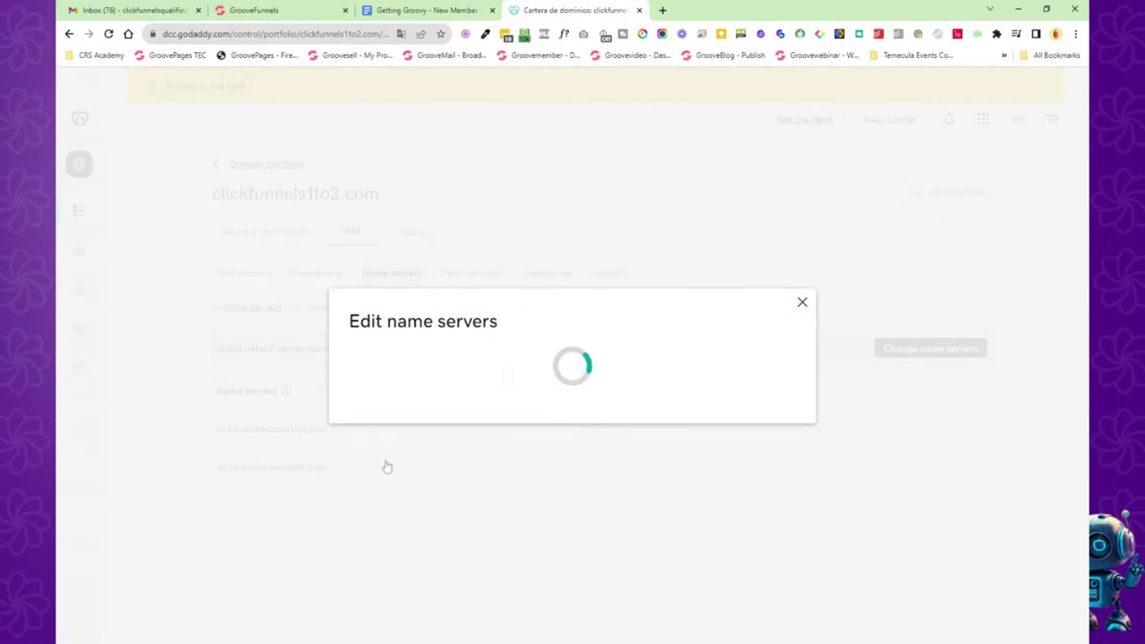
{"action": "left_click", "coordinate": [256, 414]}
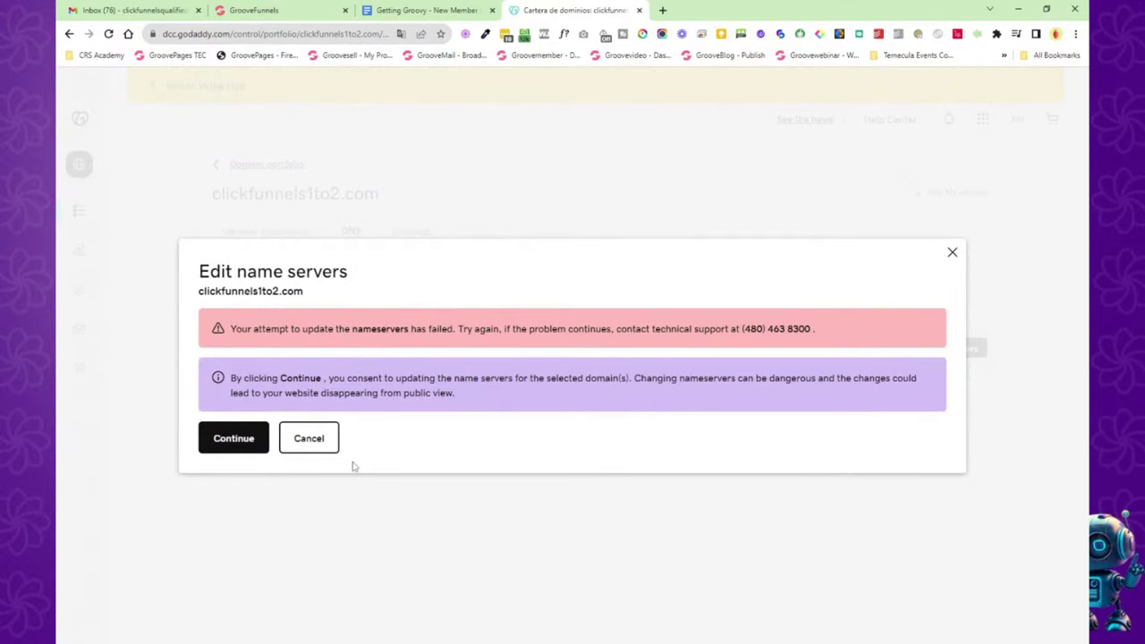
{"action": "left_click", "coordinate": [230, 444]}
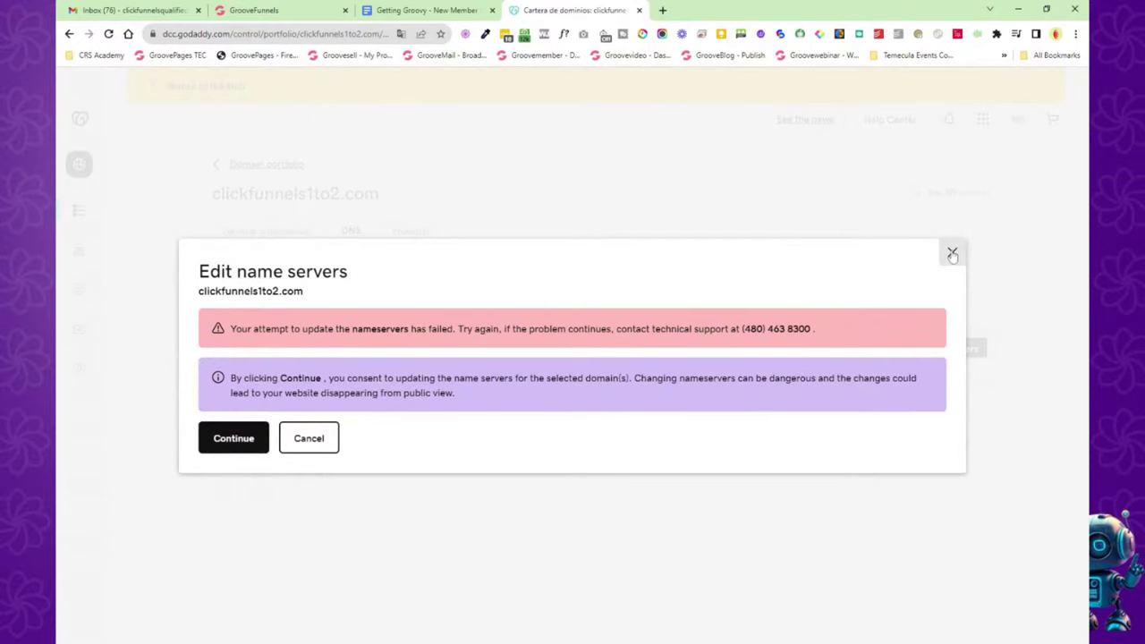
{"action": "left_click", "coordinate": [952, 252]}
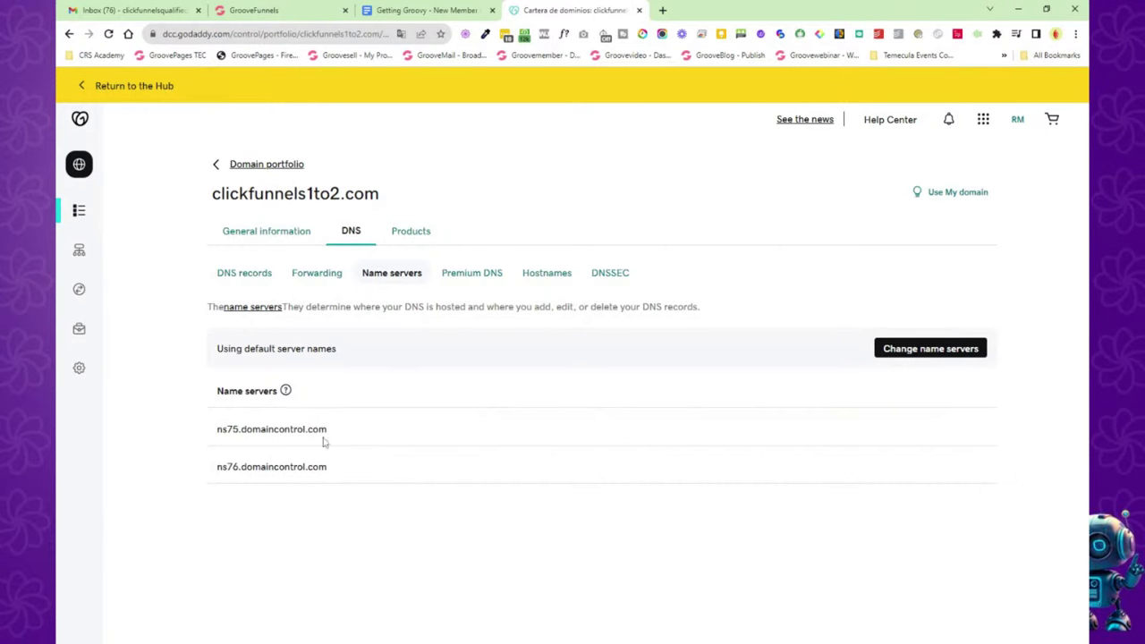
{"action": "left_click", "coordinate": [285, 391]}
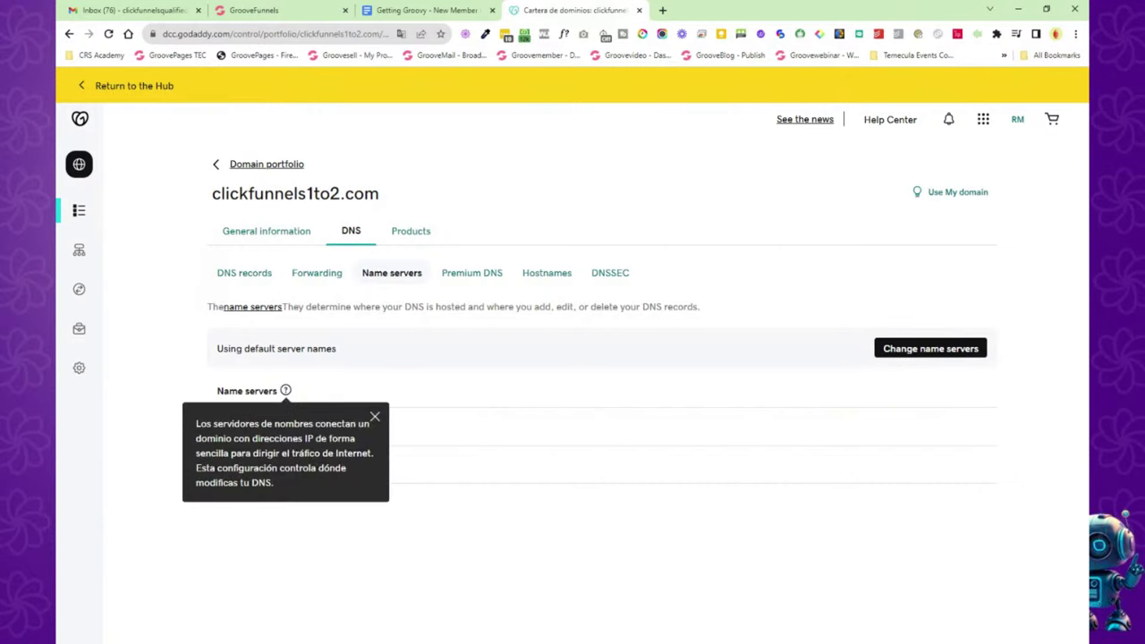
{"action": "left_click", "coordinate": [375, 417]}
Switch to Groove, validate the DNS records for clickfunnels1to2.com, and complete the domain setup process.
{"action": "left_click", "coordinate": [269, 10]}
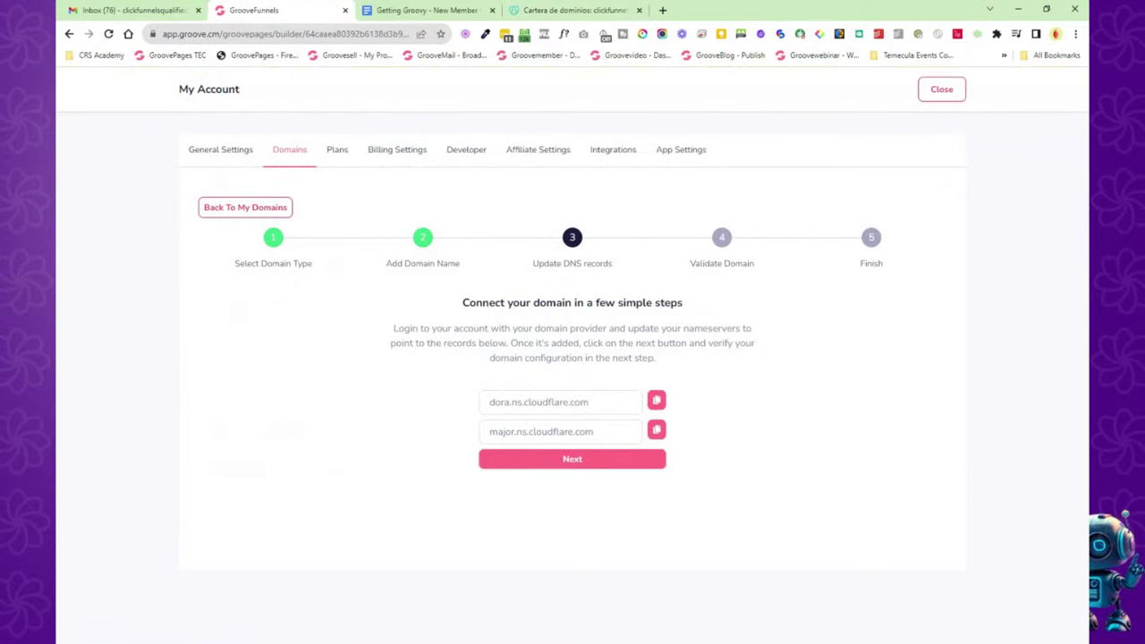
{"action": "left_click", "coordinate": [577, 463]}
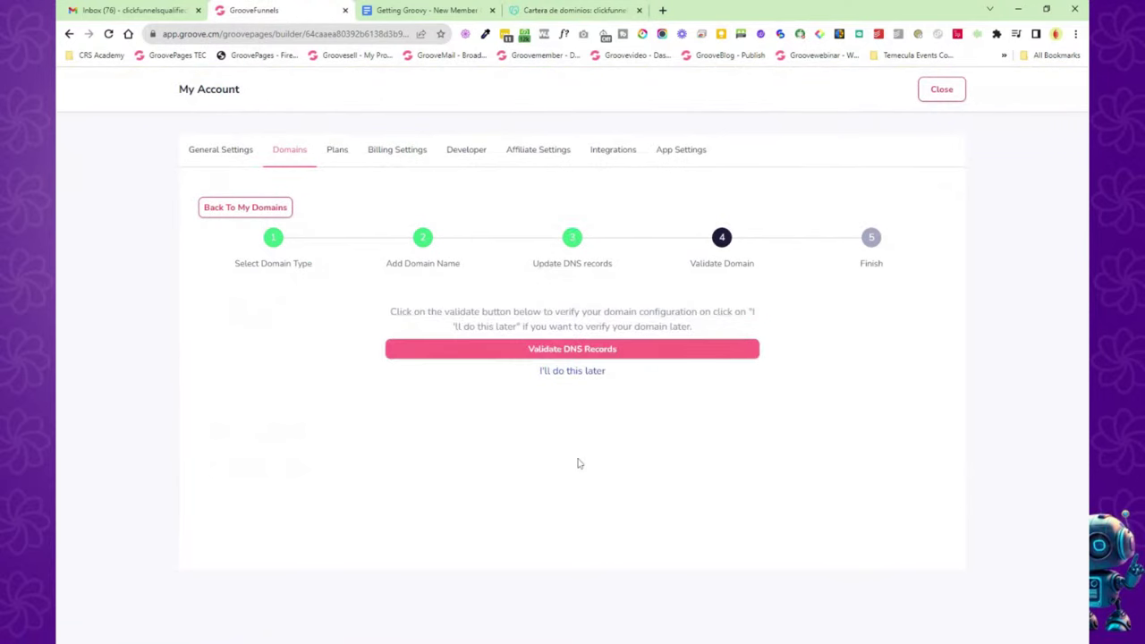
{"action": "left_click", "coordinate": [591, 355]}
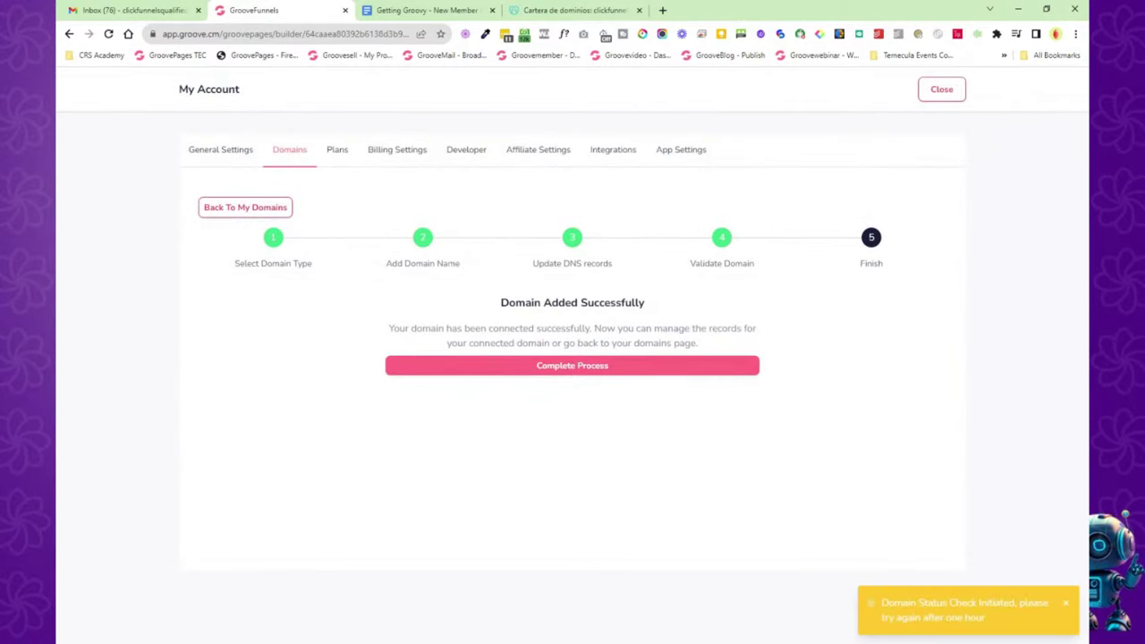
{"action": "left_click", "coordinate": [590, 367]}
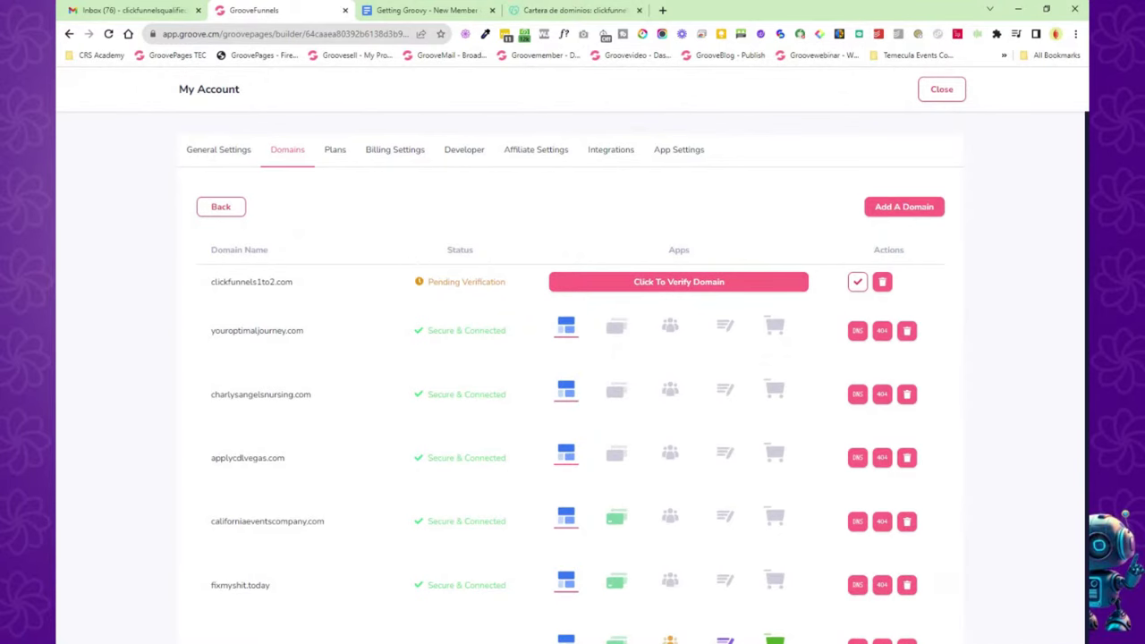
Check the onboarding document, and preview a new MX record in the DNS records of youroptimaljourney.com in Groove without saving it.
{"action": "left_click", "coordinate": [411, 11]}
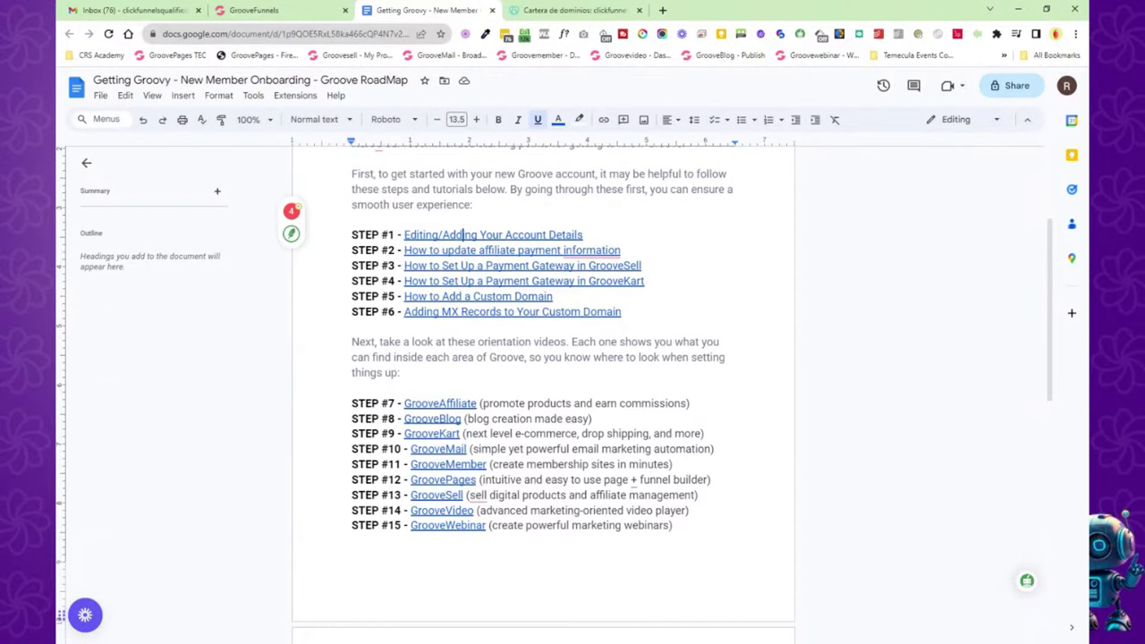
{"action": "left_click", "coordinate": [268, 10]}
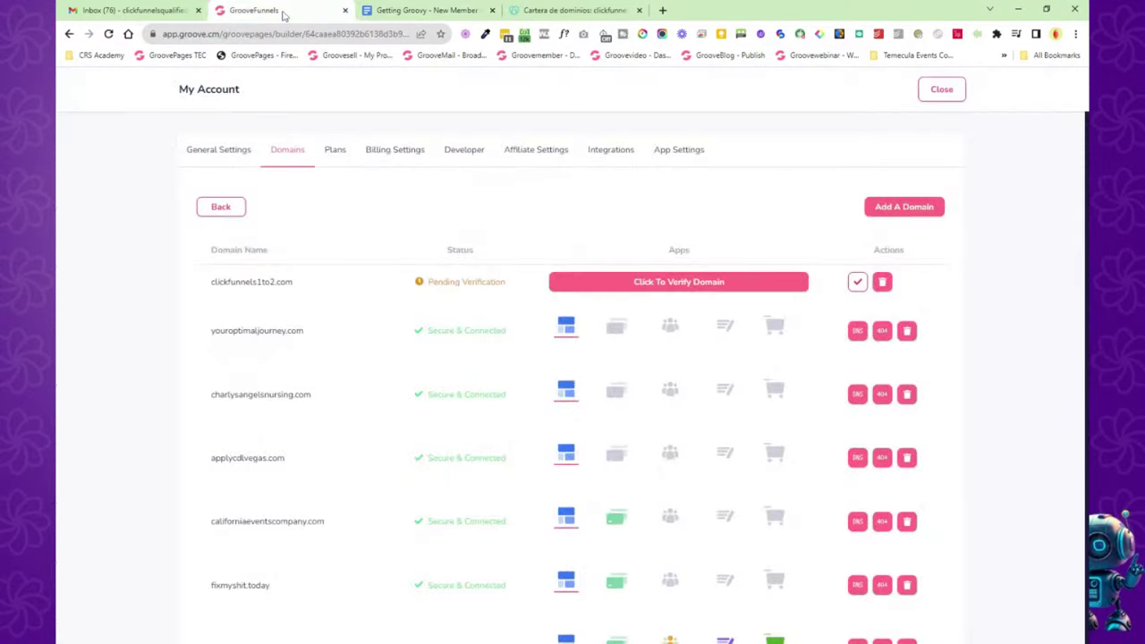
{"action": "left_click", "coordinate": [859, 332]}
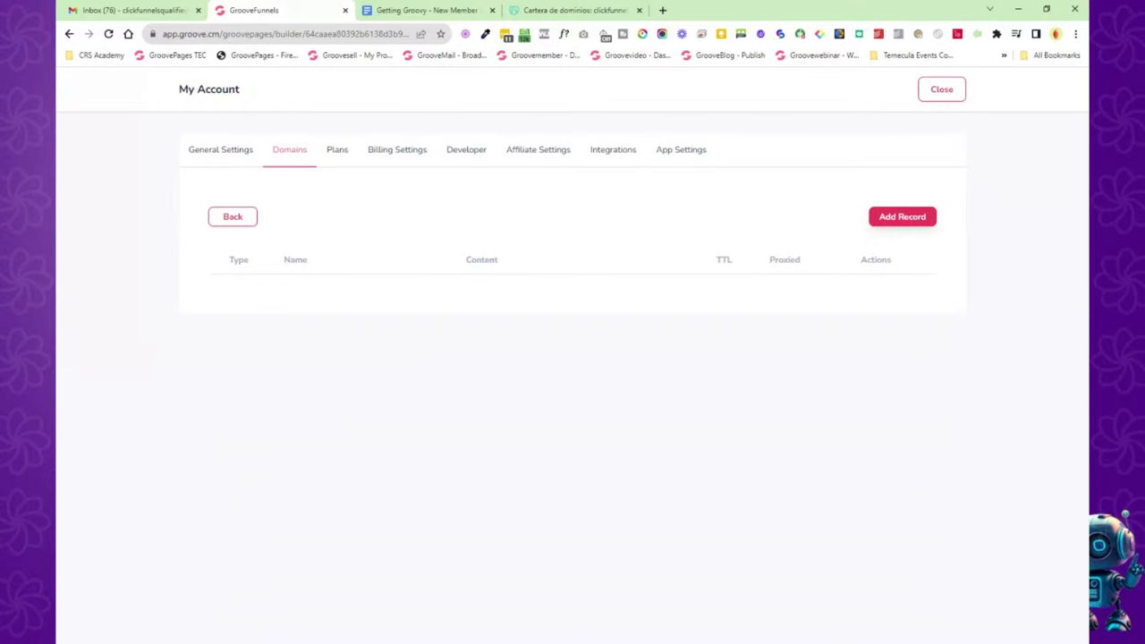
{"action": "left_click", "coordinate": [910, 218]}
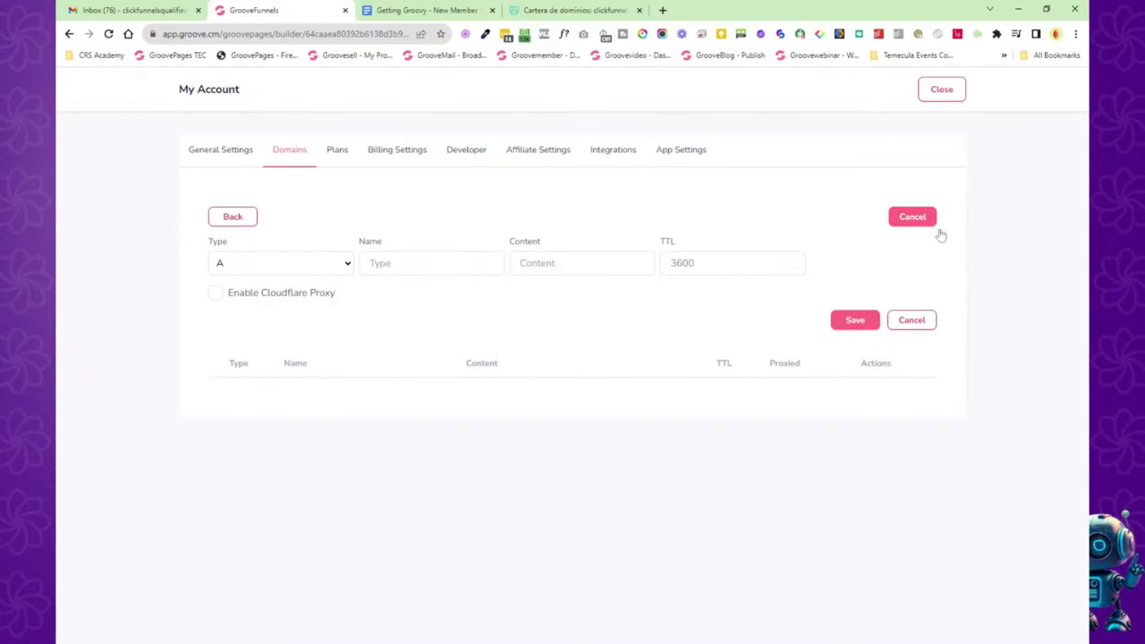
{"action": "left_click", "coordinate": [269, 264]}
{"action": "left_click", "coordinate": [321, 326]}
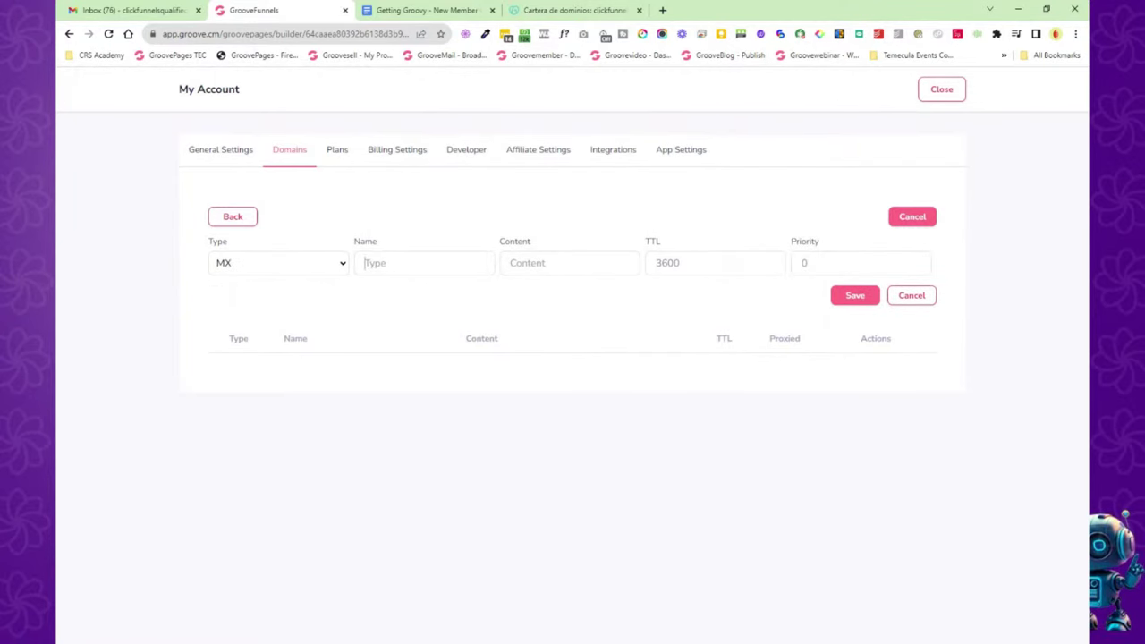
{"action": "left_click", "coordinate": [909, 221]}
Preview the TXT record fields for youroptimaljourney.com, and close the account settings without saving a record.
{"action": "left_click", "coordinate": [908, 220]}
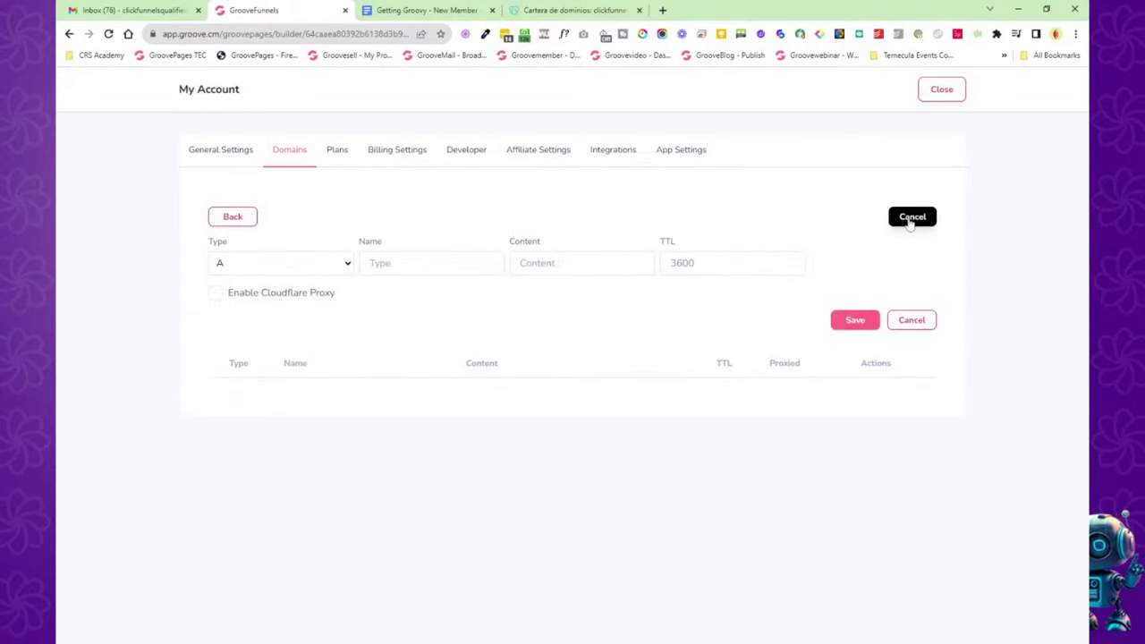
{"action": "left_click", "coordinate": [328, 283]}
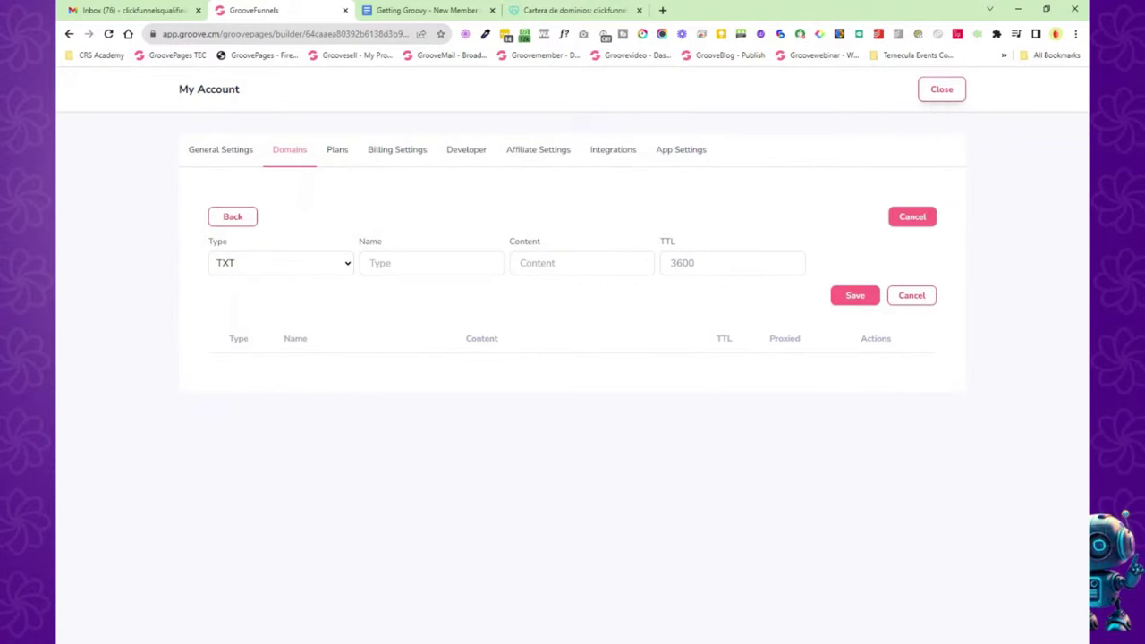
{"action": "left_click", "coordinate": [941, 90]}
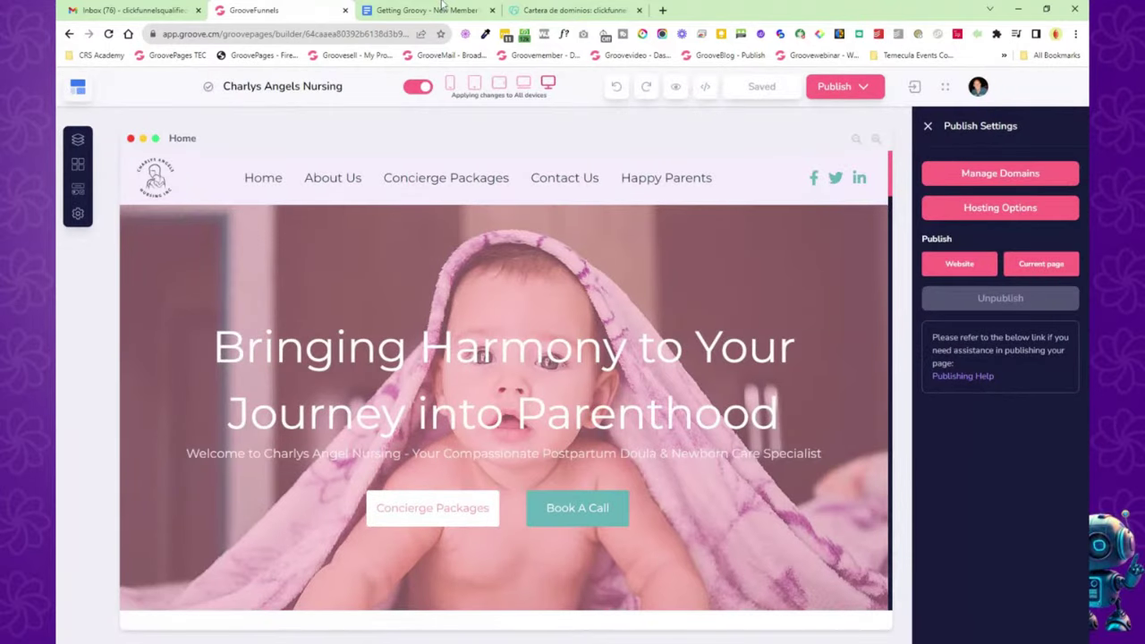
Switch to the Getting Groovy document and review the orientation video and support steps, #7 through #17.
{"action": "left_click", "coordinate": [405, 11]}
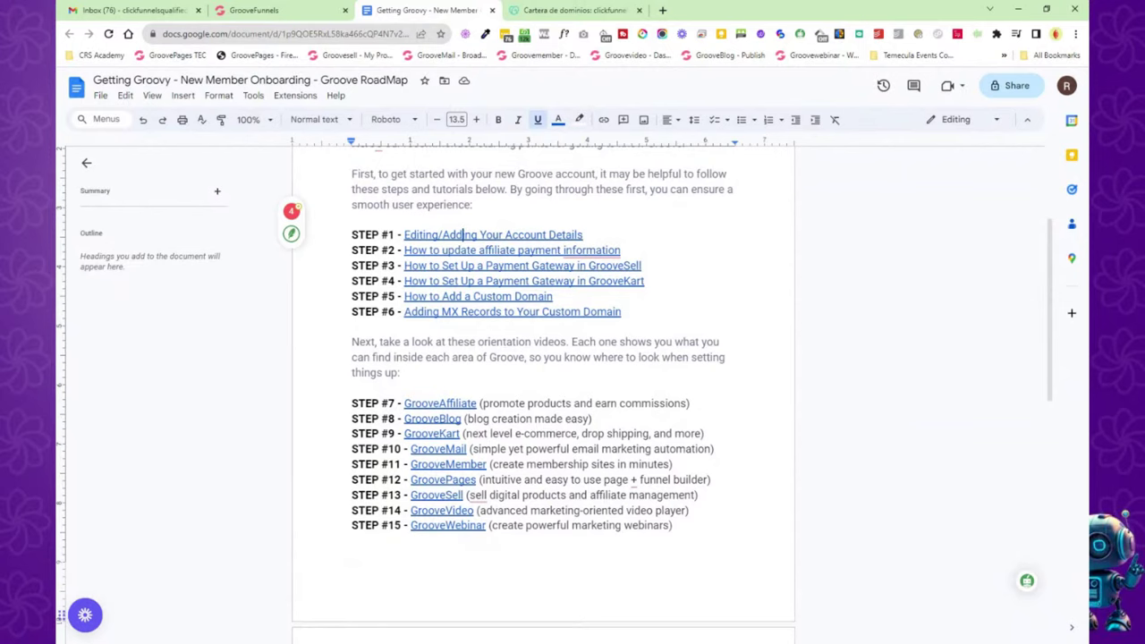
{"action": "scroll", "coordinate": [543, 384], "scroll_direction": "down", "scroll_amount": 1}
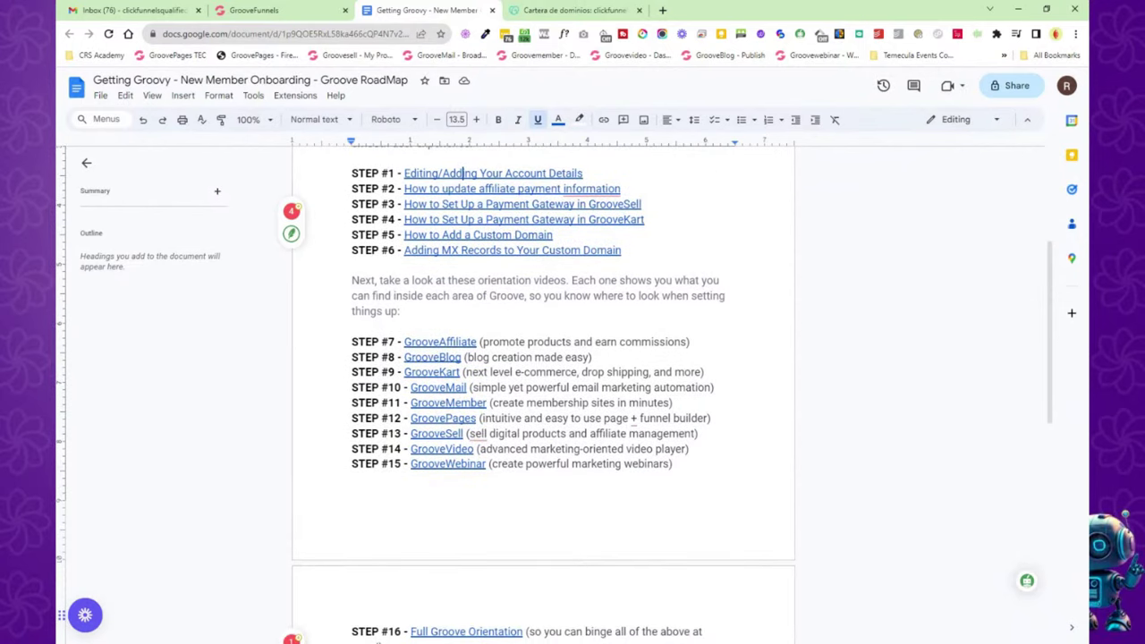
{"action": "scroll", "coordinate": [543, 385], "scroll_direction": "down", "scroll_amount": 1}
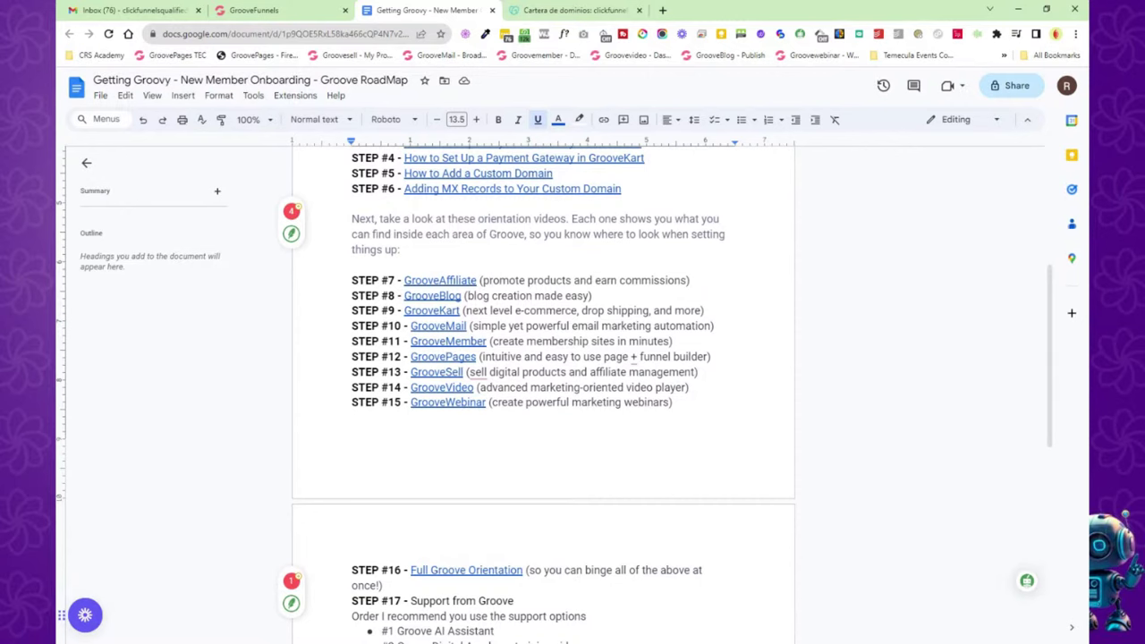
{"action": "scroll", "coordinate": [544, 393], "scroll_direction": "down", "scroll_amount": 2}
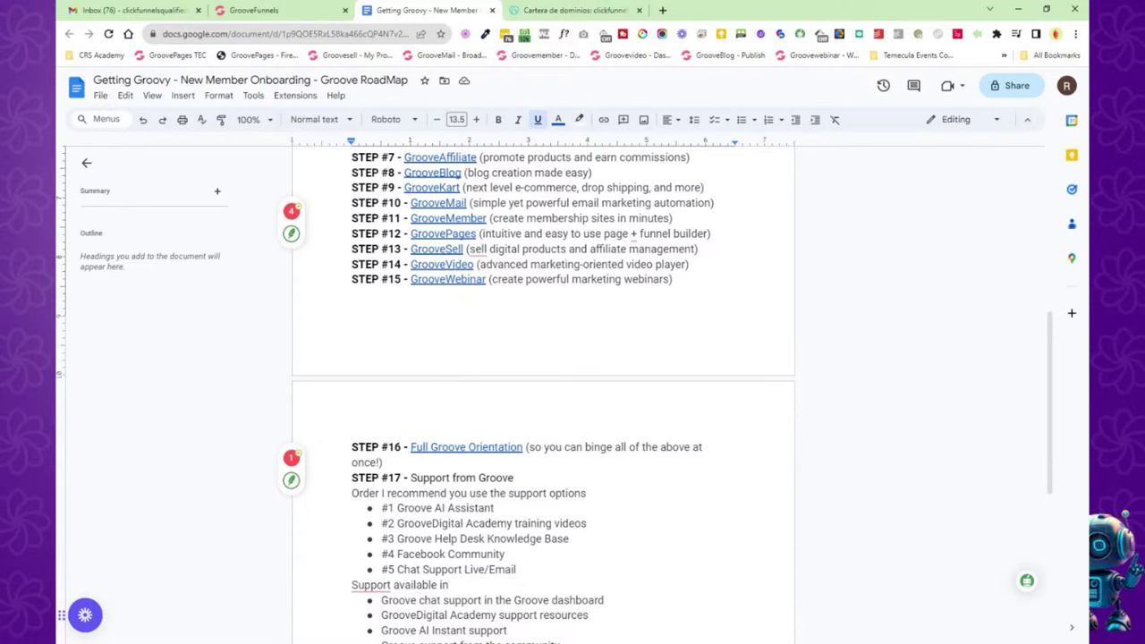
Switch to Groove, open the GrooveAffiliate dashboard, and look over its date range presets without changing the range.
{"action": "left_click", "coordinate": [280, 10]}
{"action": "left_click", "coordinate": [78, 86]}
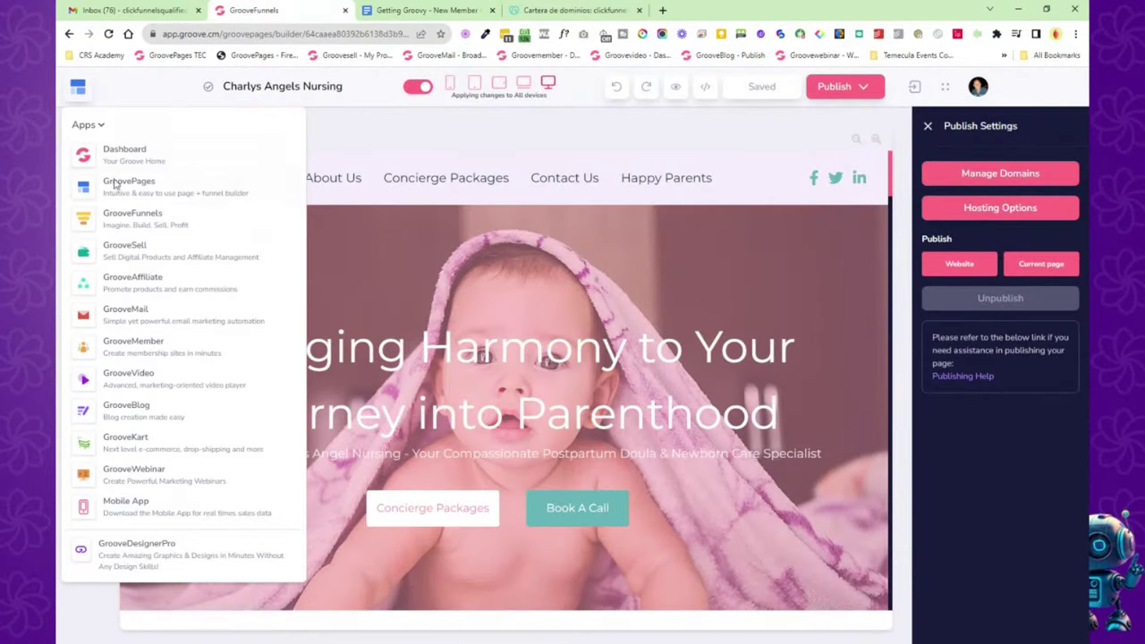
{"action": "left_click", "coordinate": [139, 283]}
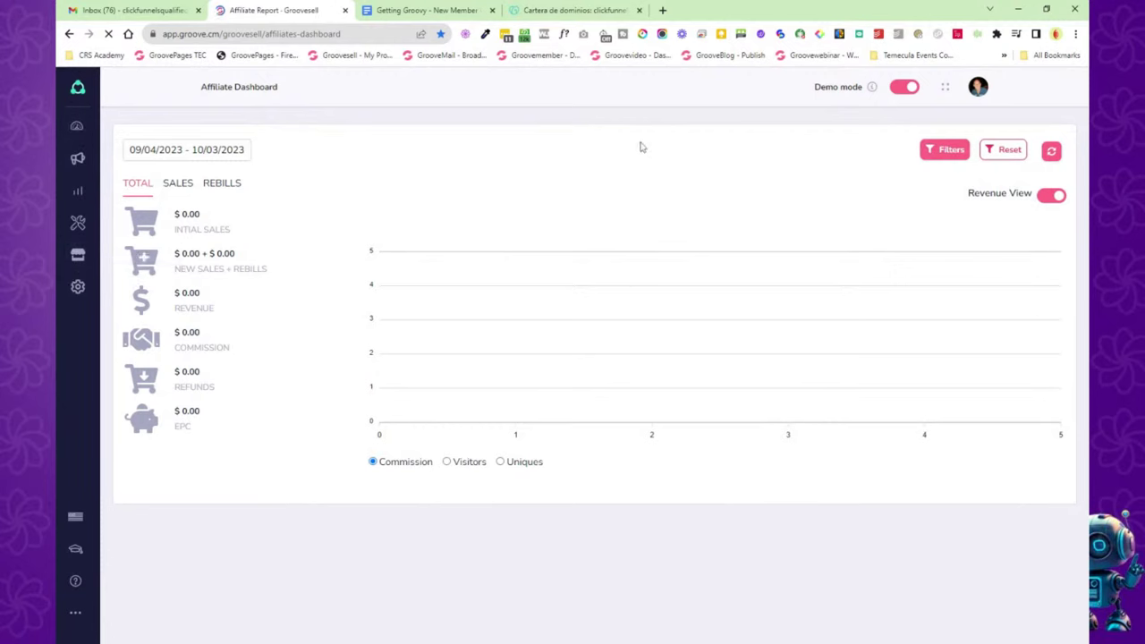
{"action": "left_click", "coordinate": [242, 155]}
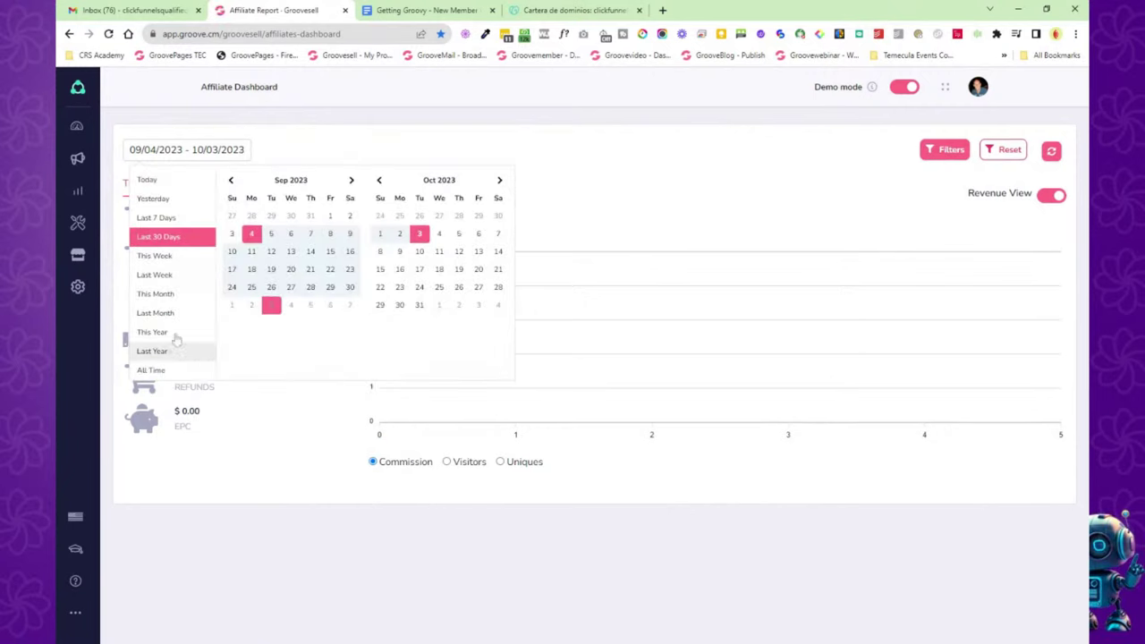
{"action": "left_click", "coordinate": [601, 213]}
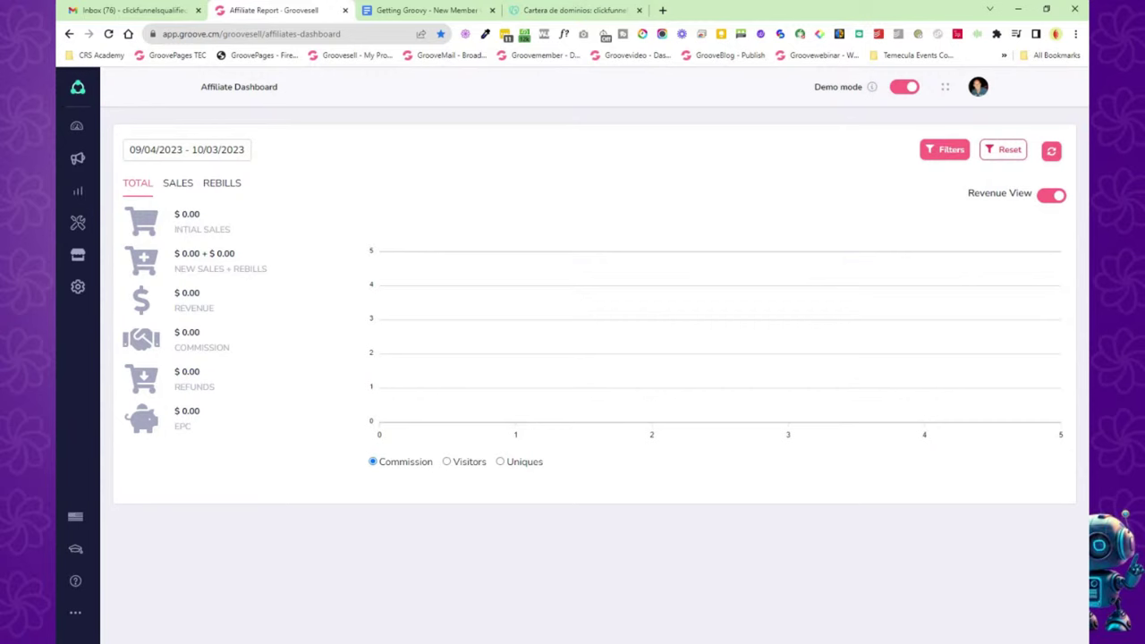
Review the affiliate revenue figures, turn off Revenue View, and display the Sales figures.
{"action": "left_click_drag", "start_coordinate": [175, 214], "coordinate": [226, 413]}
{"action": "left_click", "coordinate": [794, 200]}
{"action": "left_click", "coordinate": [1048, 197]}
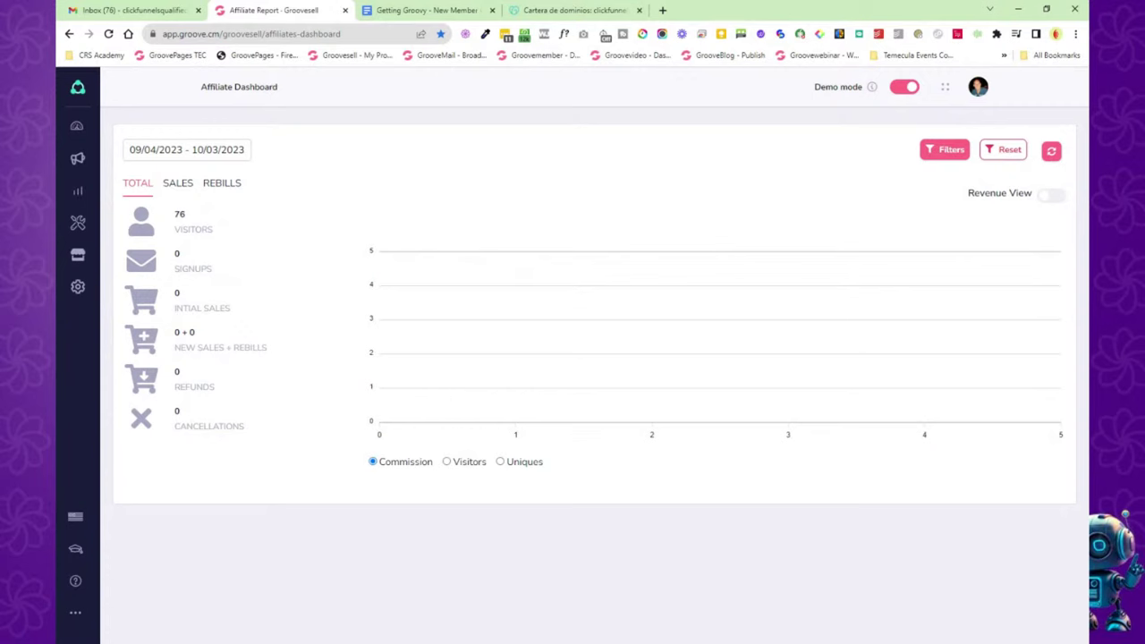
{"action": "left_click", "coordinate": [176, 185]}
Open Promotions And Links and copy the affiliate link for the first Groove.cm funnel.
{"action": "left_click", "coordinate": [78, 161]}
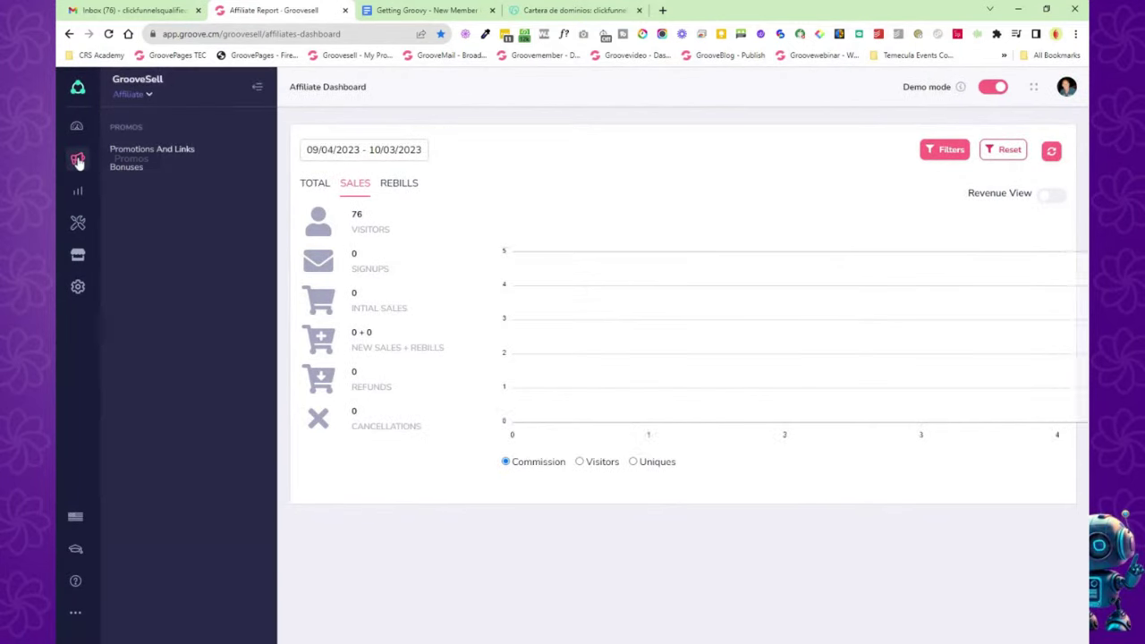
{"action": "left_click", "coordinate": [172, 155]}
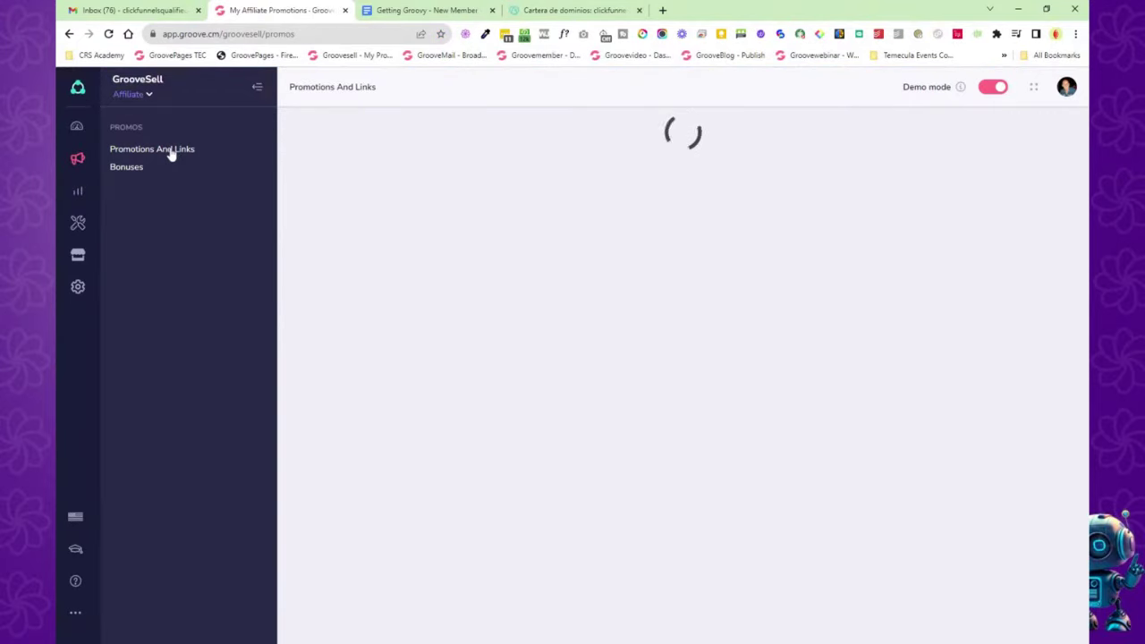
{"action": "left_click", "coordinate": [257, 88]}
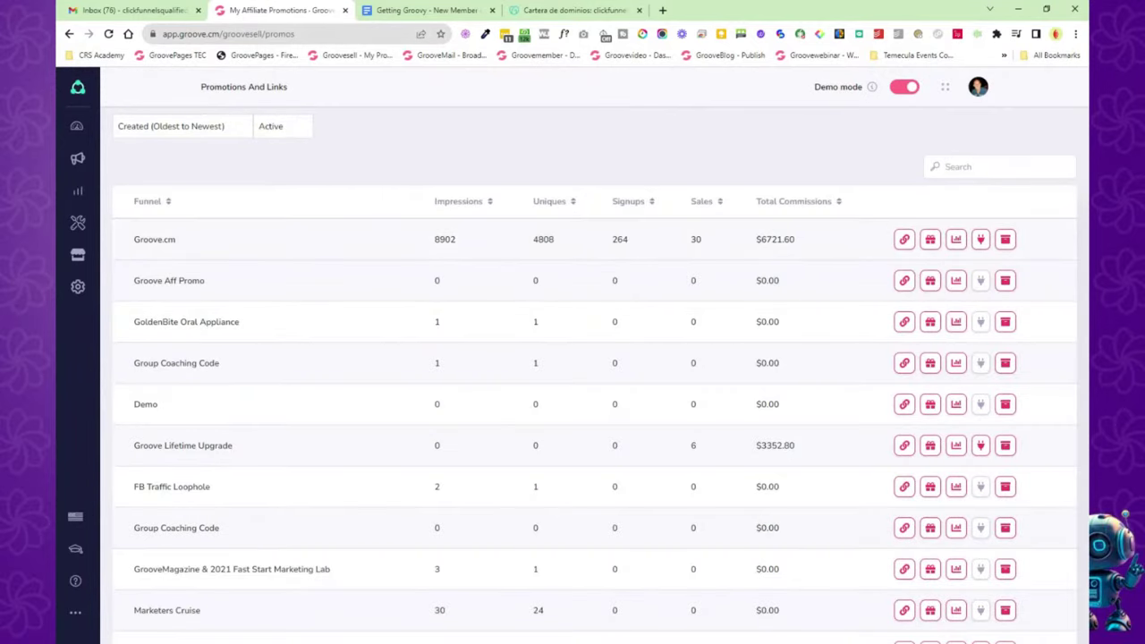
{"action": "left_click", "coordinate": [904, 239]}
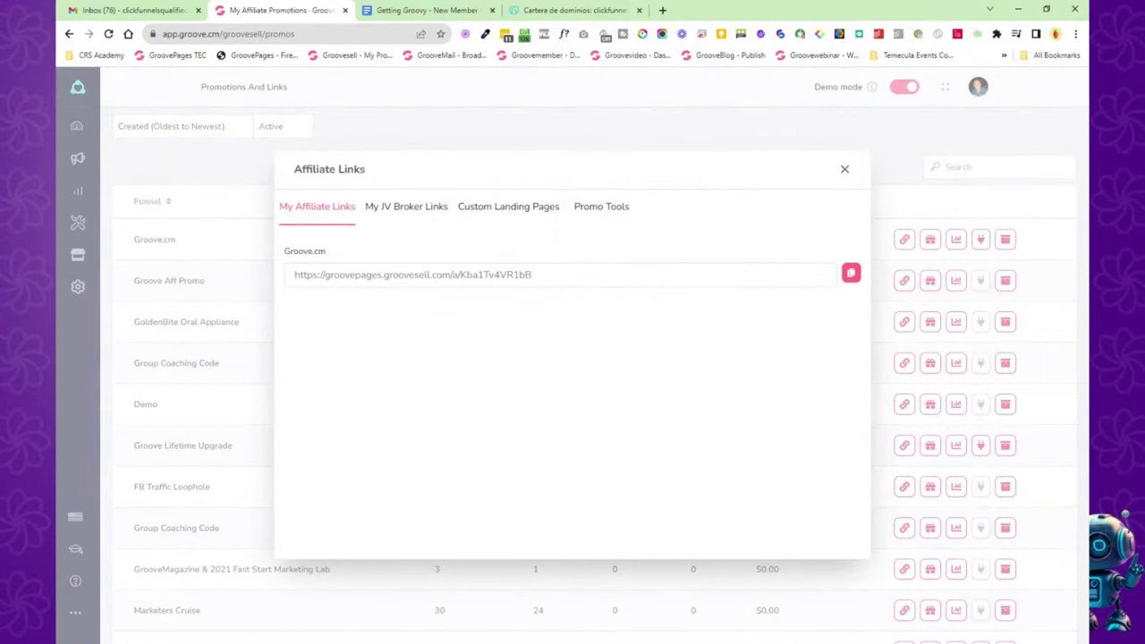
{"action": "left_click", "coordinate": [851, 273]}
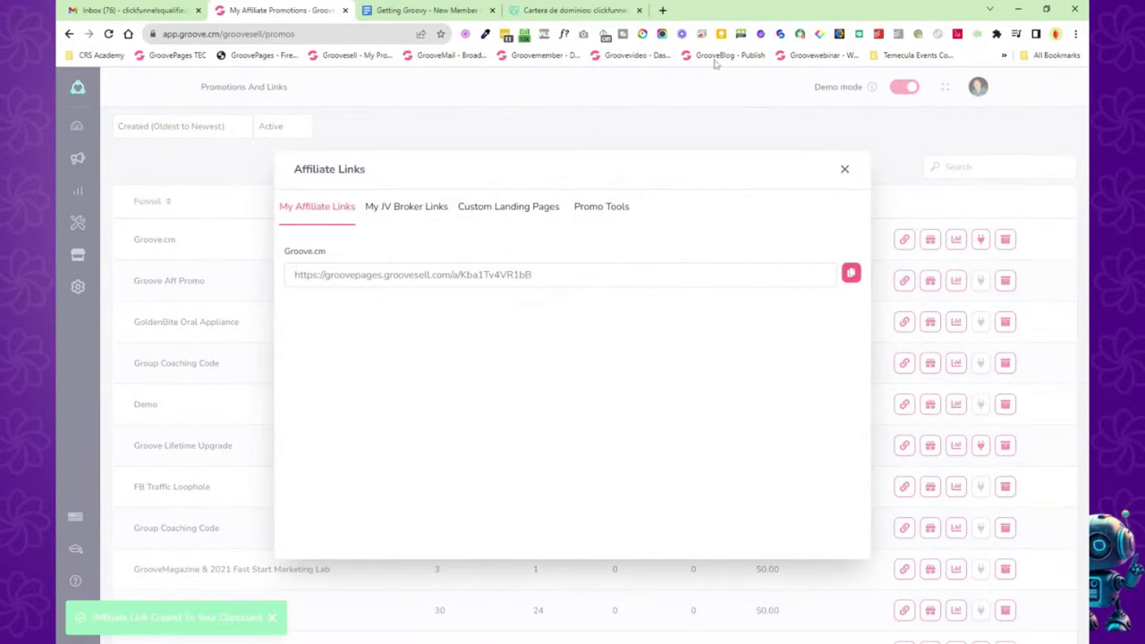
Load the copied Groove.cm affiliate link in a new browser tab.
{"action": "left_click", "coordinate": [662, 10]}
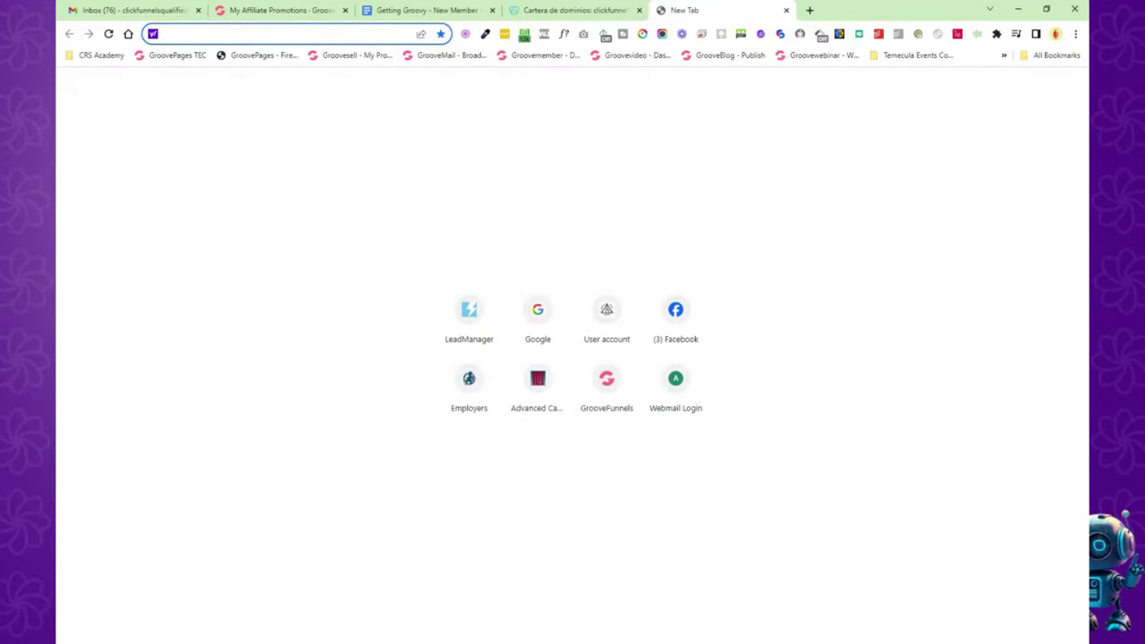
{"action": "key", "text": "ctrl+v"}
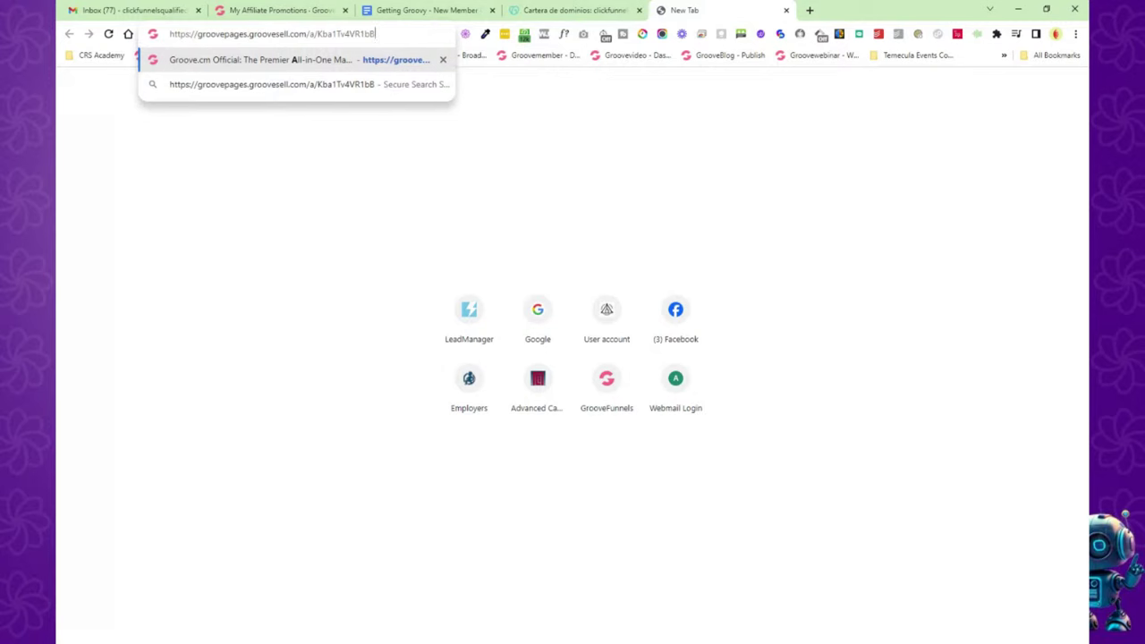
{"action": "key", "text": "ctrl+shift+Left"}
{"action": "key", "text": "shift+Left"}
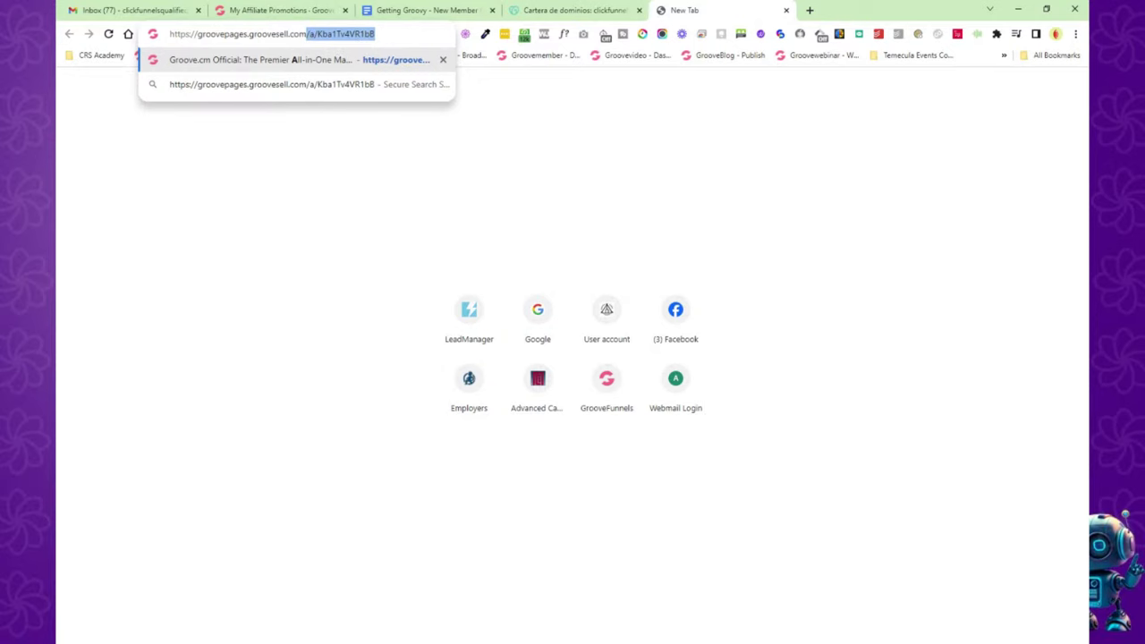
{"action": "left_click", "coordinate": [376, 33]}
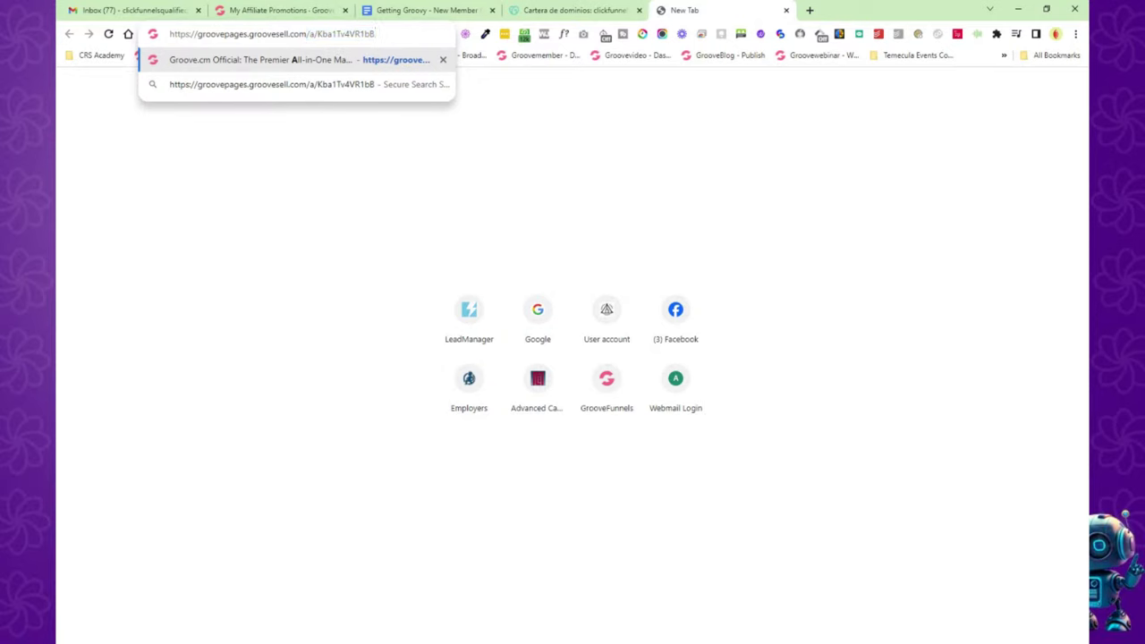
{"action": "key", "text": "Return"}
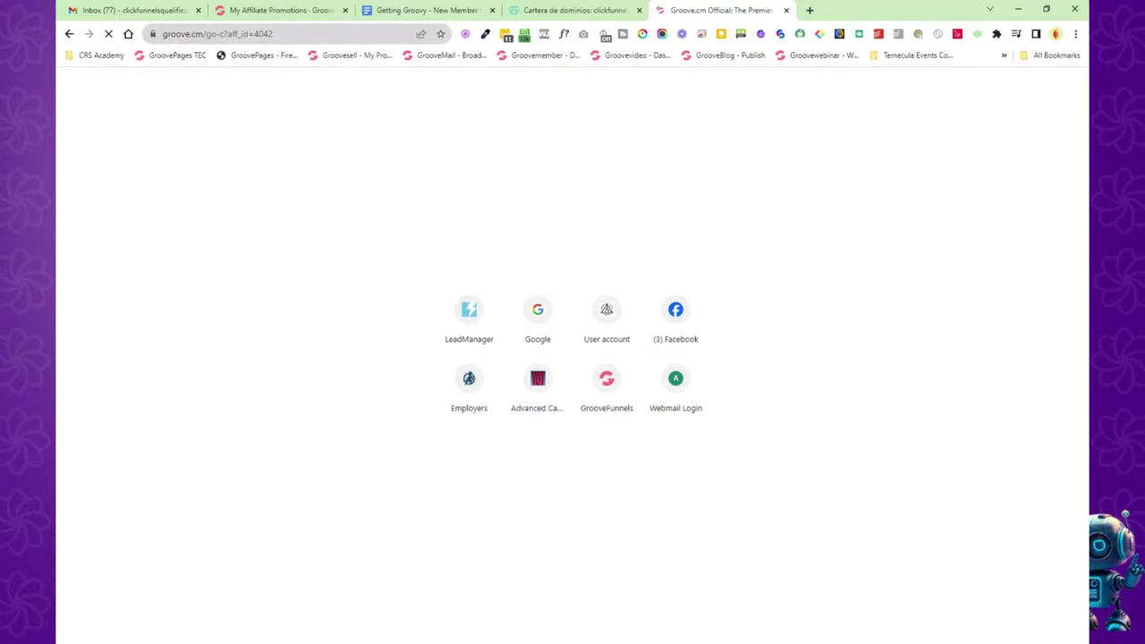
Check the affiliate ID in the page address and the referrer below the free signup form, and close that page.
{"action": "left_click_drag", "start_coordinate": [273, 34], "coordinate": [227, 34]}
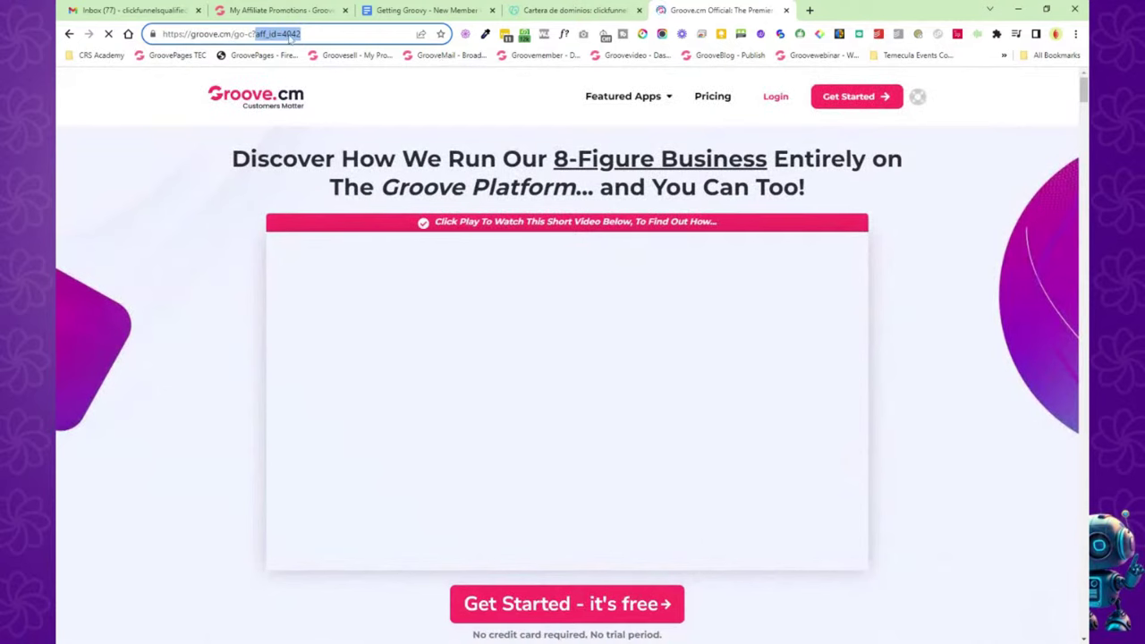
{"action": "left_click", "coordinate": [877, 96]}
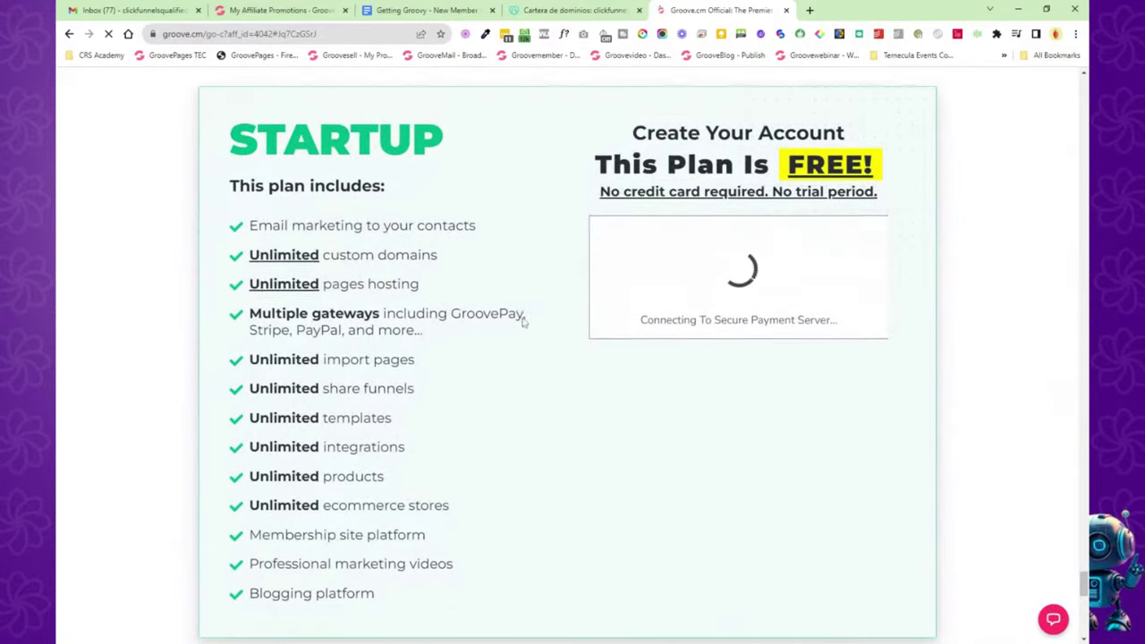
{"action": "scroll", "coordinate": [525, 319], "scroll_direction": "down", "scroll_amount": 2}
{"action": "scroll", "coordinate": [532, 333], "scroll_direction": "down", "scroll_amount": 1}
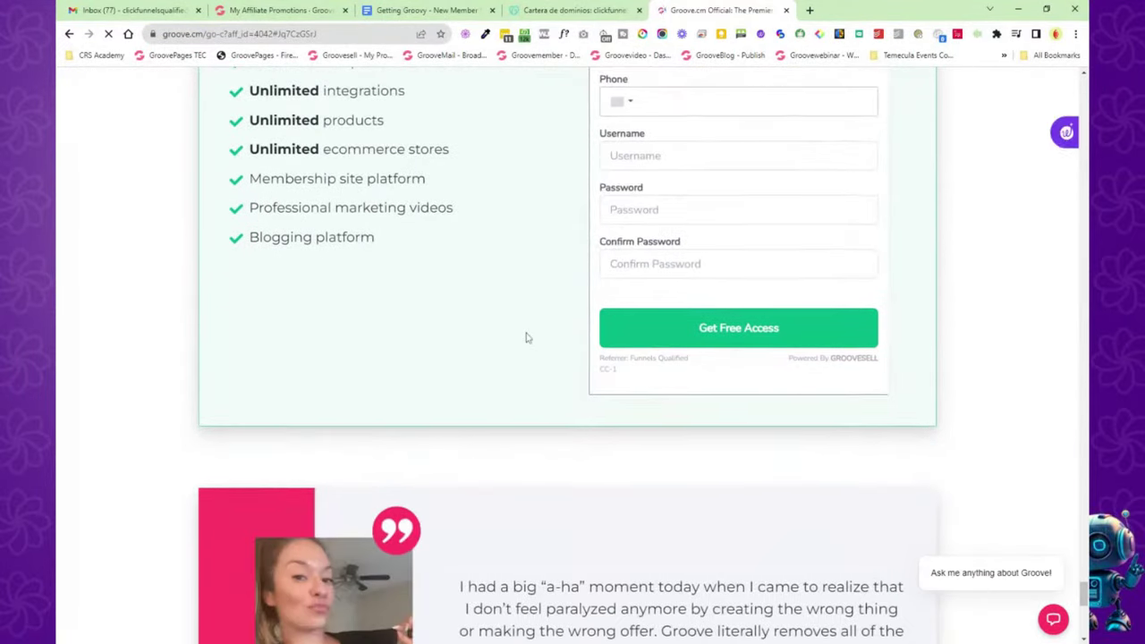
{"action": "left_click_drag", "start_coordinate": [689, 360], "coordinate": [631, 359]}
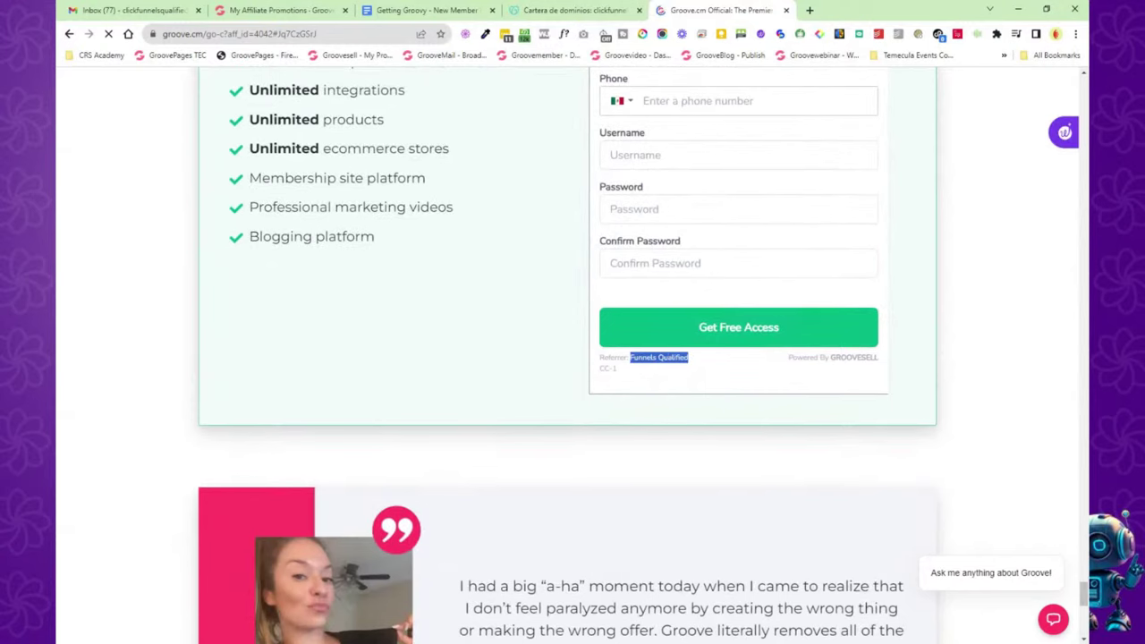
{"action": "left_click", "coordinate": [655, 383]}
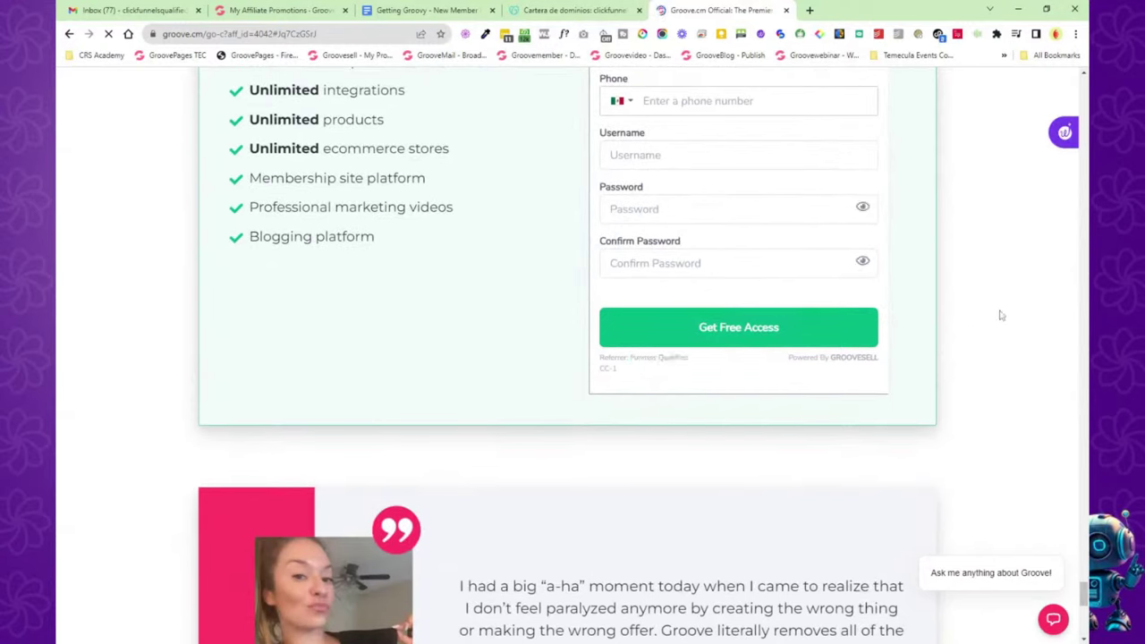
{"action": "left_click", "coordinate": [786, 11]}
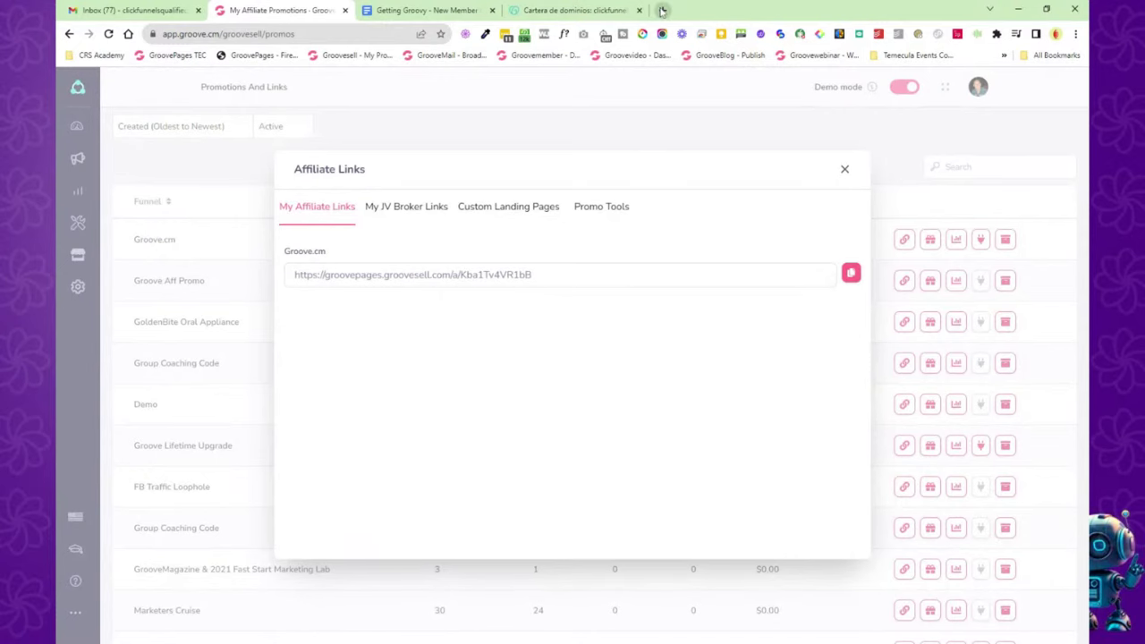
Close the affiliate links and review Groove.cm's affiliate bonuses for GrooveFunnels and GrooveFunnels (PaypalOTO) without changing them.
{"action": "left_click", "coordinate": [844, 171]}
{"action": "left_click", "coordinate": [930, 242]}
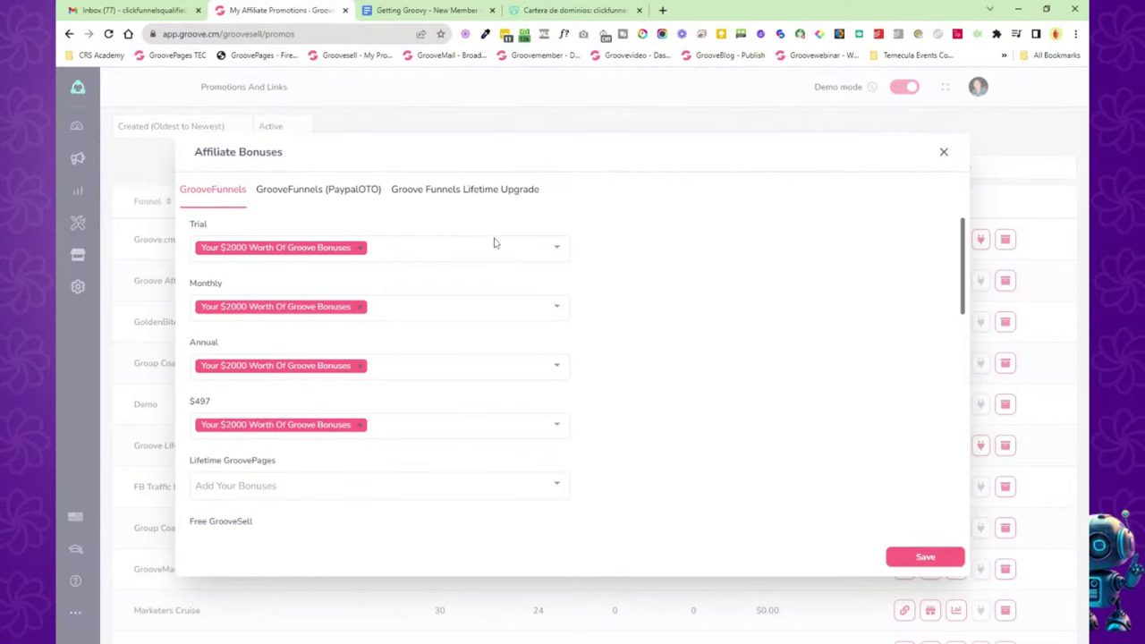
{"action": "left_click", "coordinate": [534, 249]}
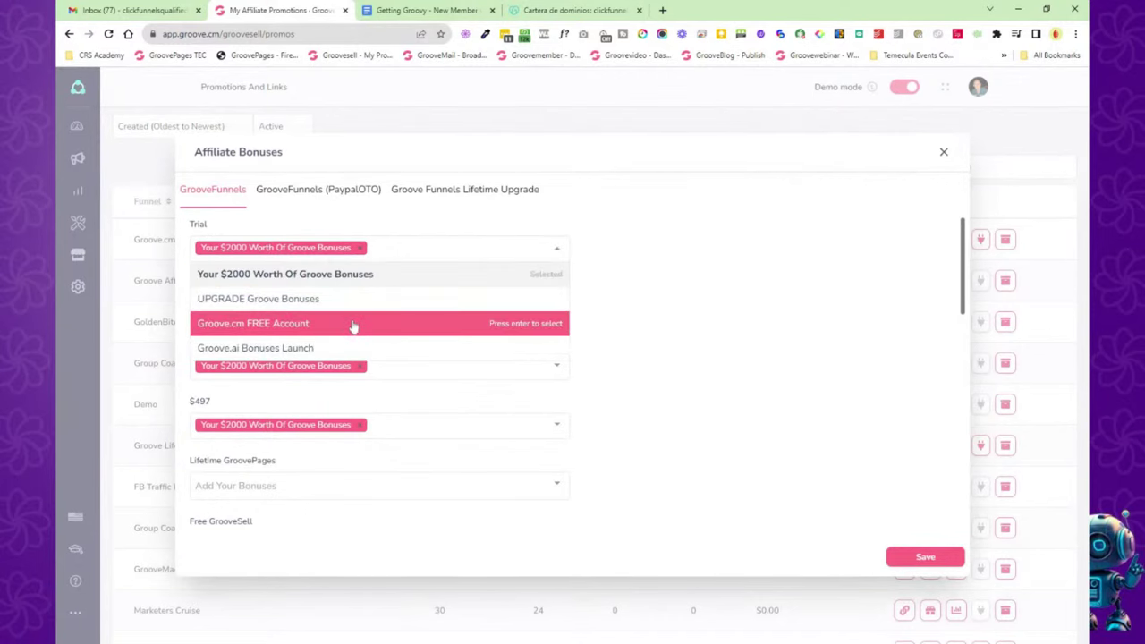
{"action": "left_click", "coordinate": [620, 324]}
{"action": "left_click", "coordinate": [319, 192]}
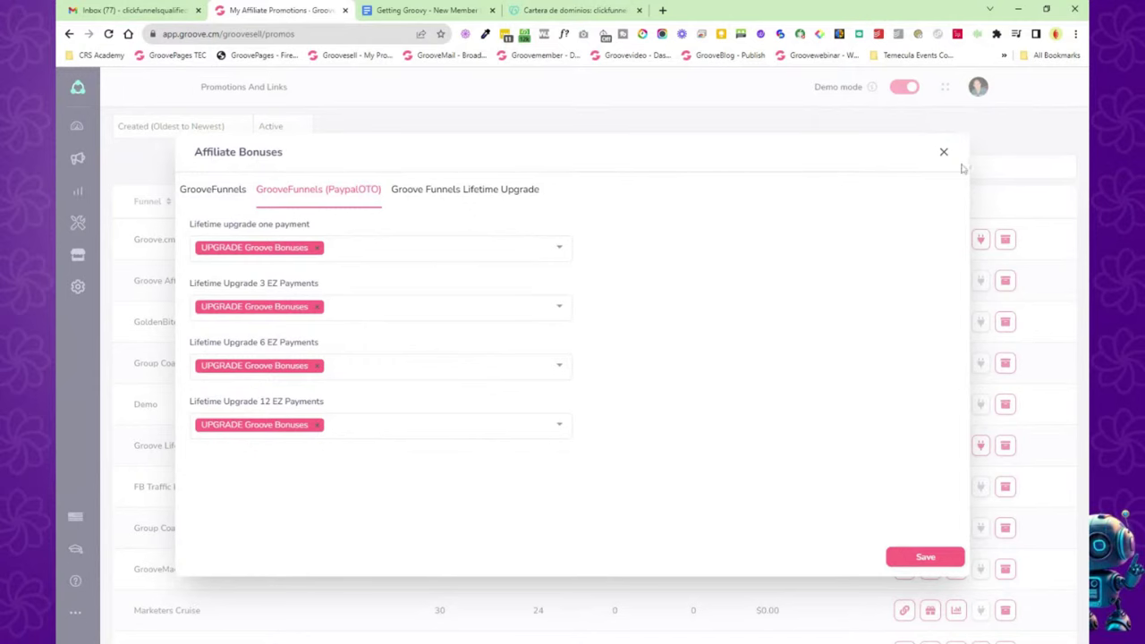
{"action": "left_click", "coordinate": [943, 154]}
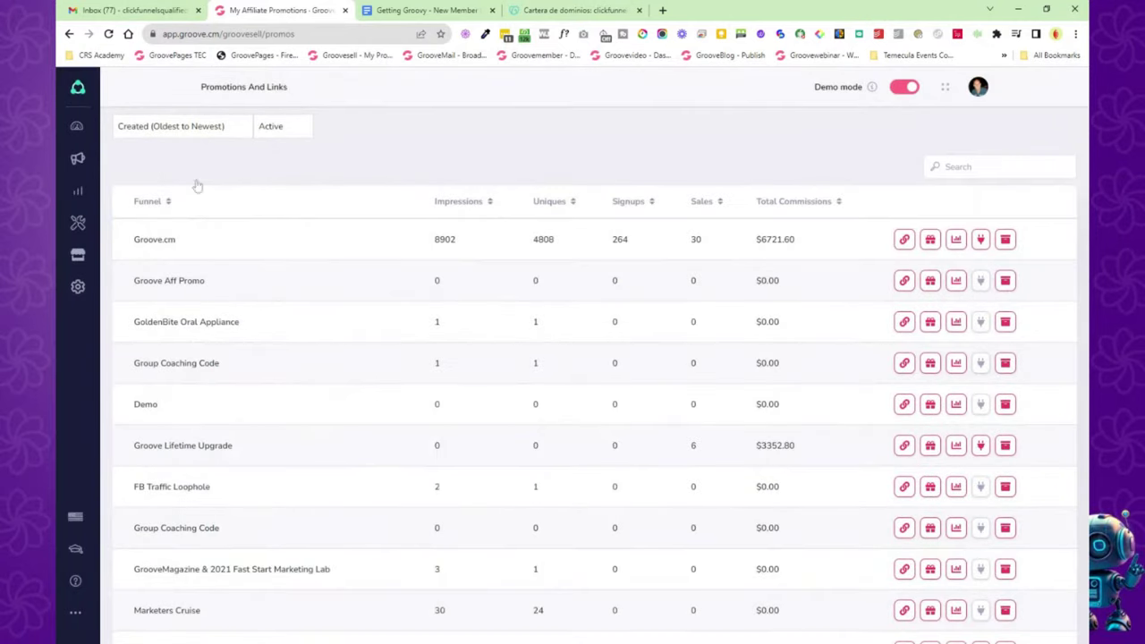
Open the affiliate Bonuses list and preview the Create New Bonus form without creating one.
{"action": "left_click", "coordinate": [78, 159]}
{"action": "left_click", "coordinate": [126, 168]}
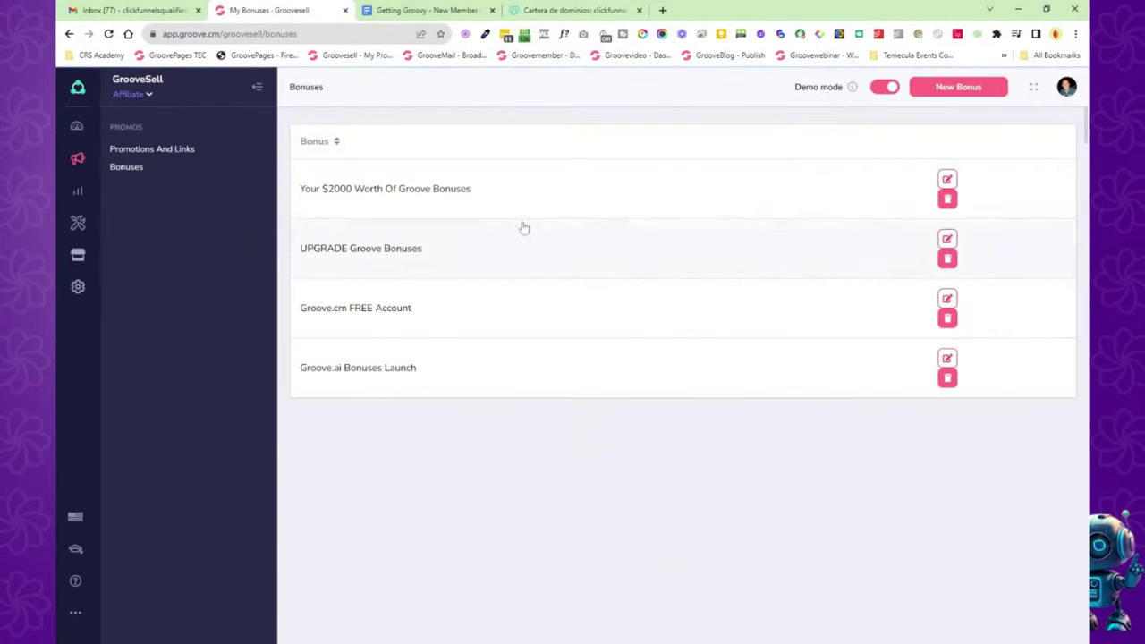
{"action": "left_click", "coordinate": [955, 87]}
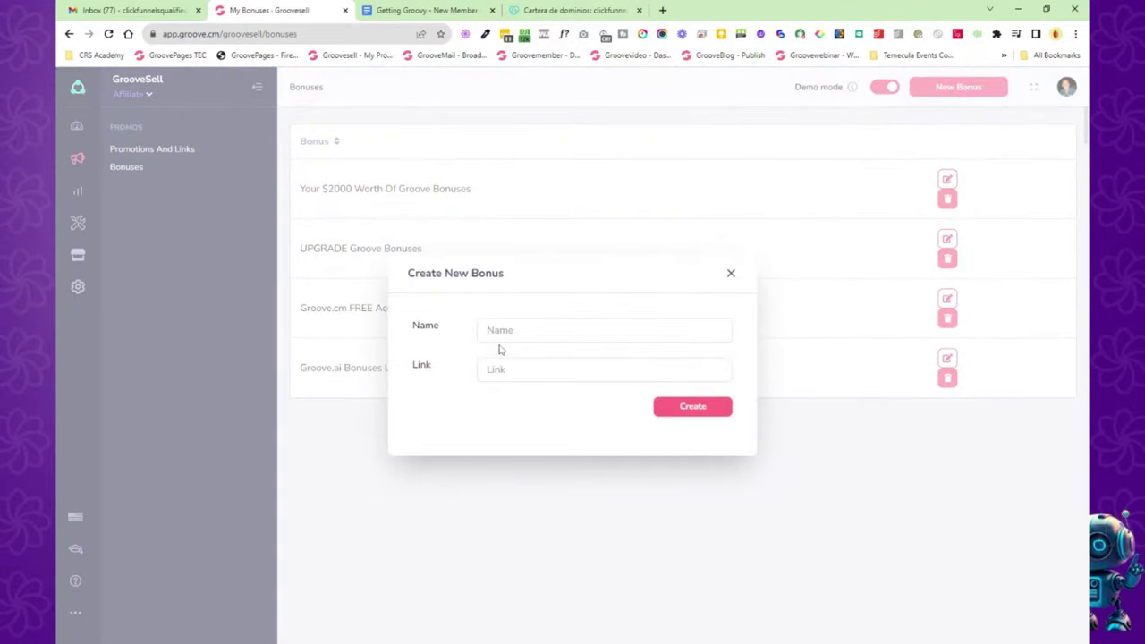
{"action": "left_click", "coordinate": [506, 337]}
{"action": "left_click", "coordinate": [732, 275]}
Return to Promotions And Links and review the bonuses available for Groove.cm's Trial plan without assigning another.
{"action": "left_click", "coordinate": [177, 150]}
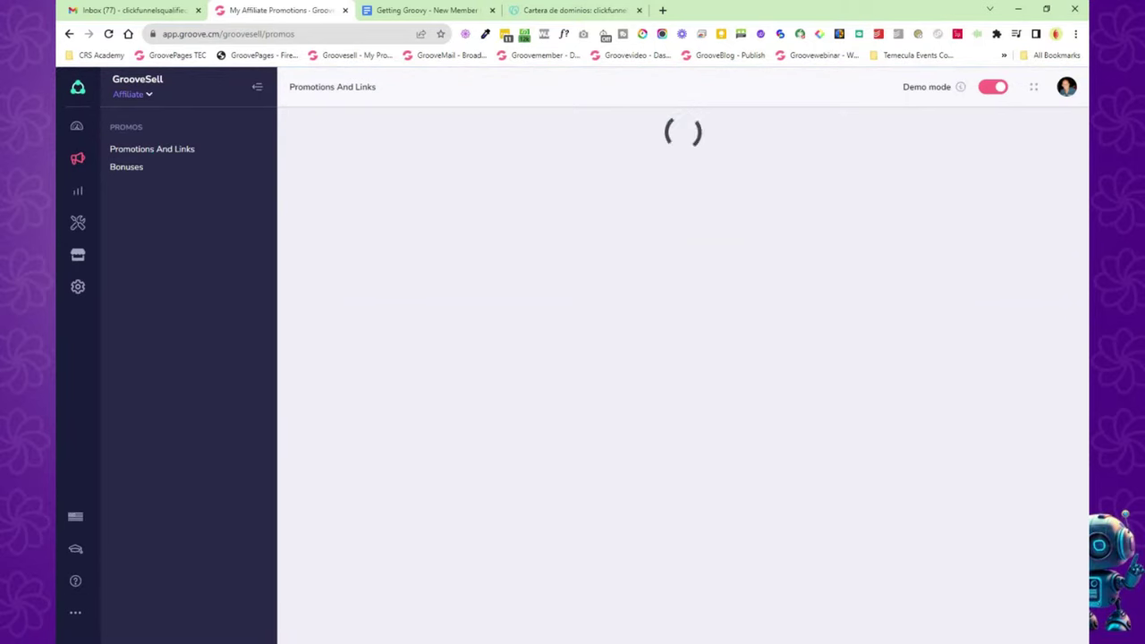
{"action": "left_click", "coordinate": [966, 239]}
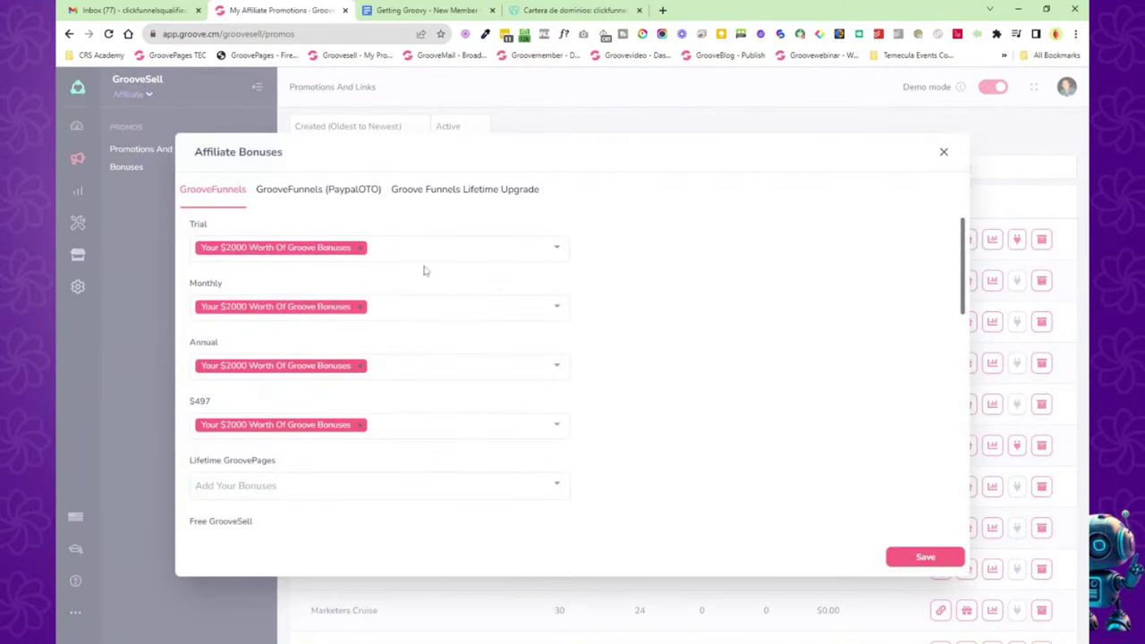
{"action": "left_click", "coordinate": [496, 250]}
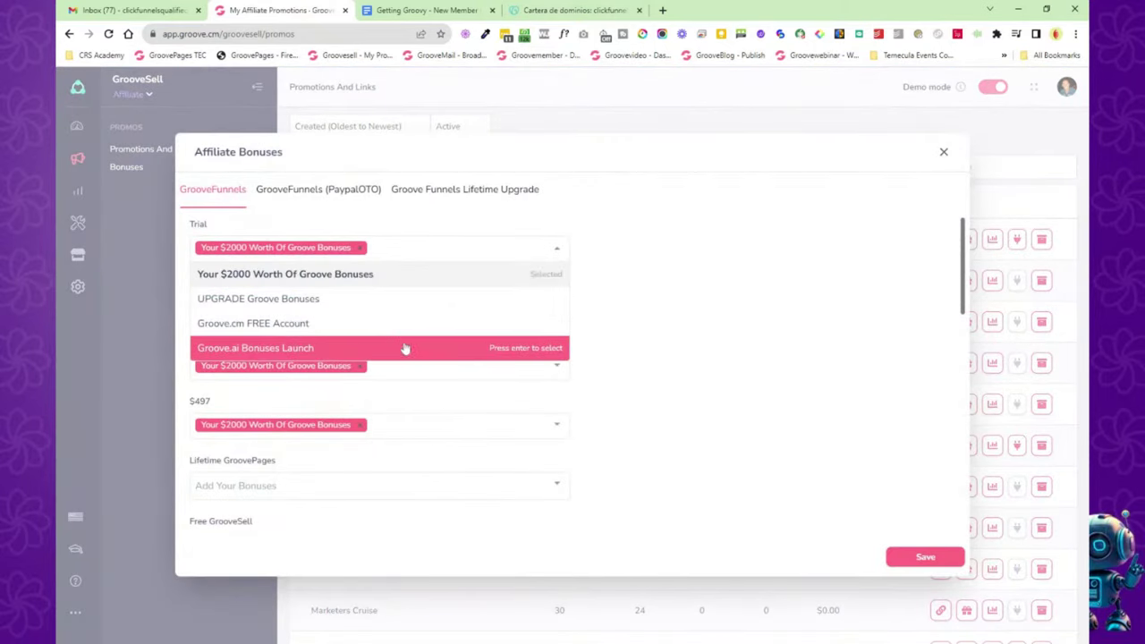
{"action": "left_click", "coordinate": [659, 297]}
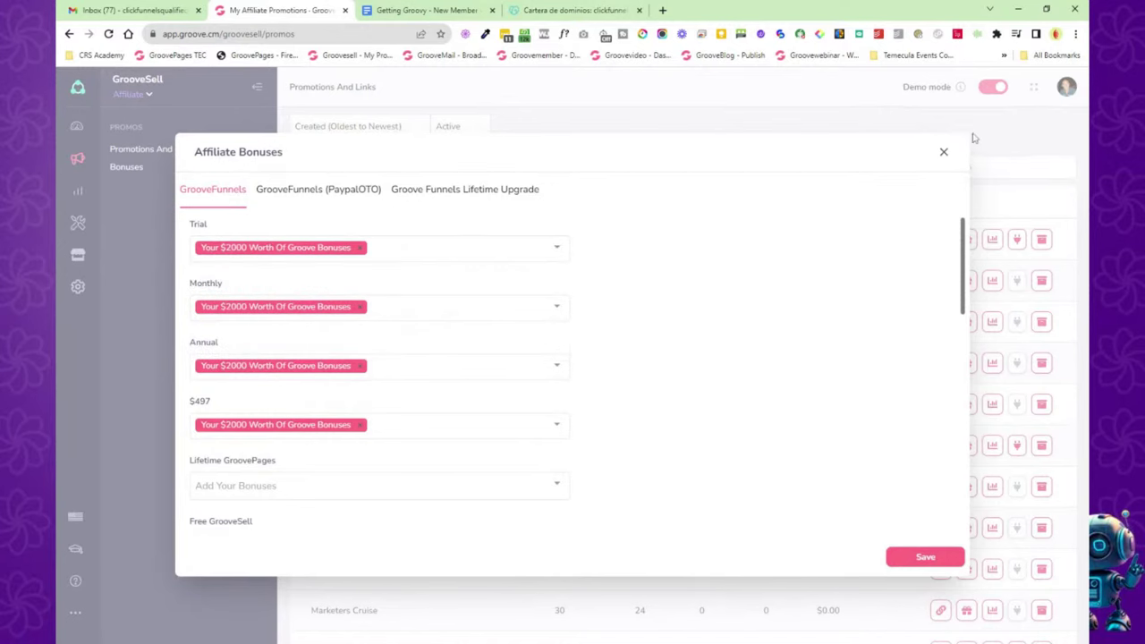
{"action": "left_click", "coordinate": [943, 152]}
Look through the list of affiliate promotions and their commissions.
{"action": "scroll", "coordinate": [542, 402], "scroll_direction": "down", "scroll_amount": 5}
{"action": "scroll", "coordinate": [542, 408], "scroll_direction": "down", "scroll_amount": 3}
{"action": "scroll", "coordinate": [496, 463], "scroll_direction": "up", "scroll_amount": 3}
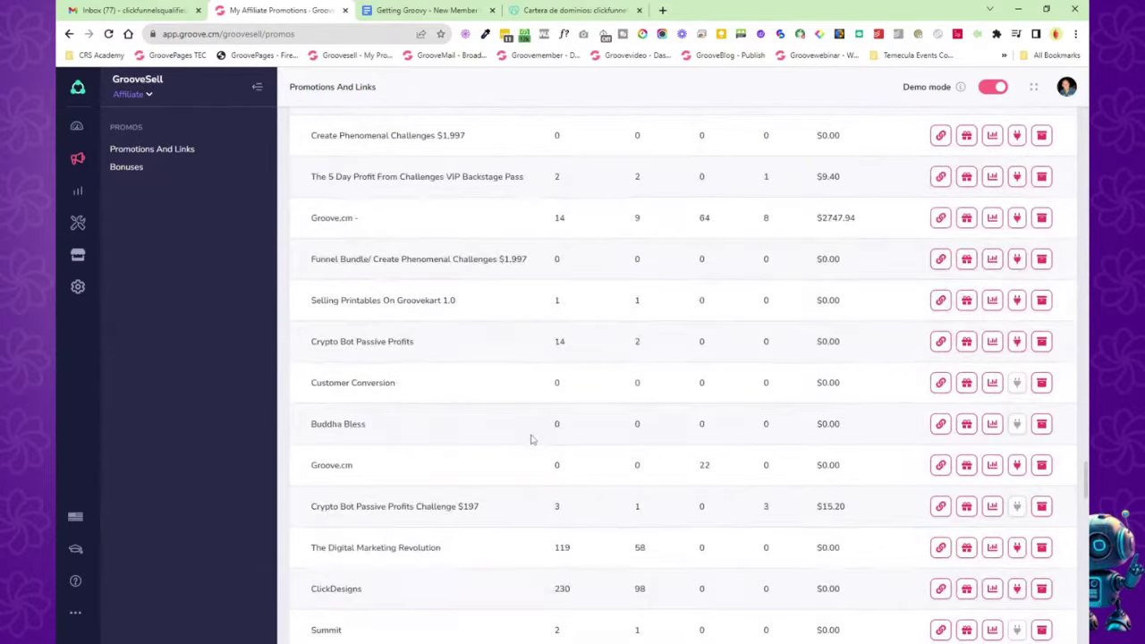
{"action": "scroll", "coordinate": [531, 439], "scroll_direction": "up", "scroll_amount": 3}
View the affiliate Transactions report and the Tracking Links page.
{"action": "left_click", "coordinate": [77, 86]}
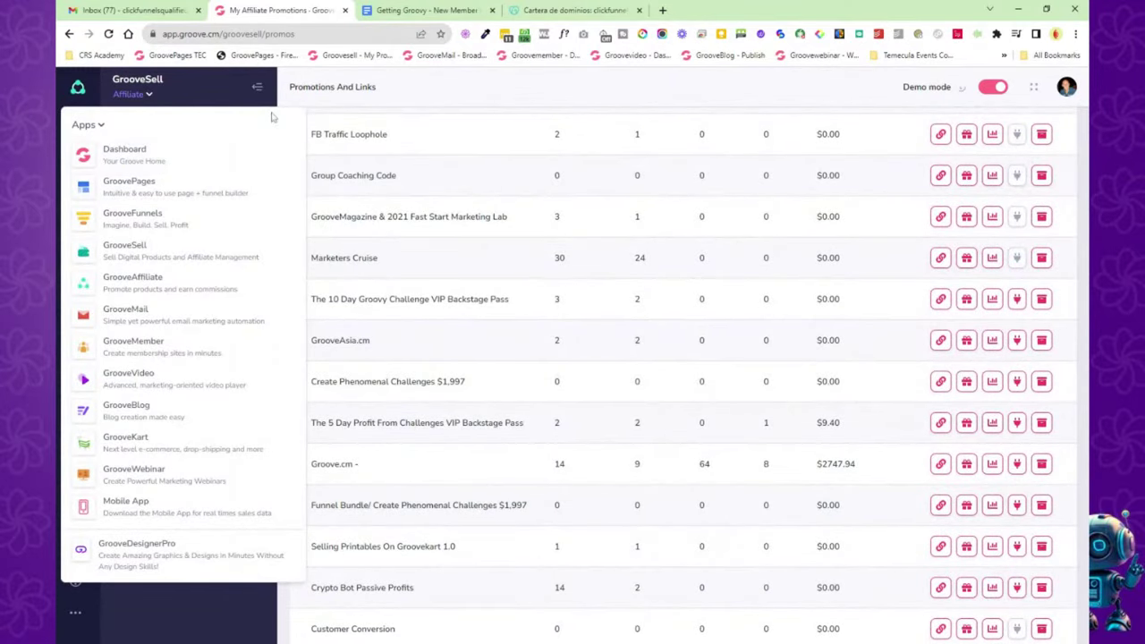
{"action": "left_click", "coordinate": [79, 195]}
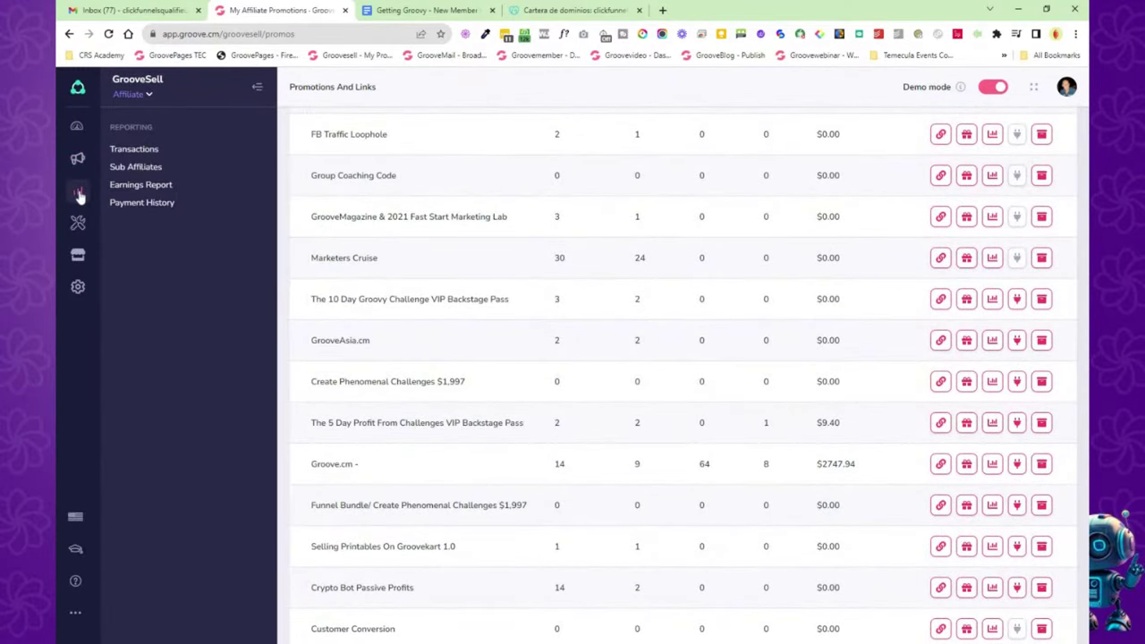
{"action": "left_click", "coordinate": [123, 150]}
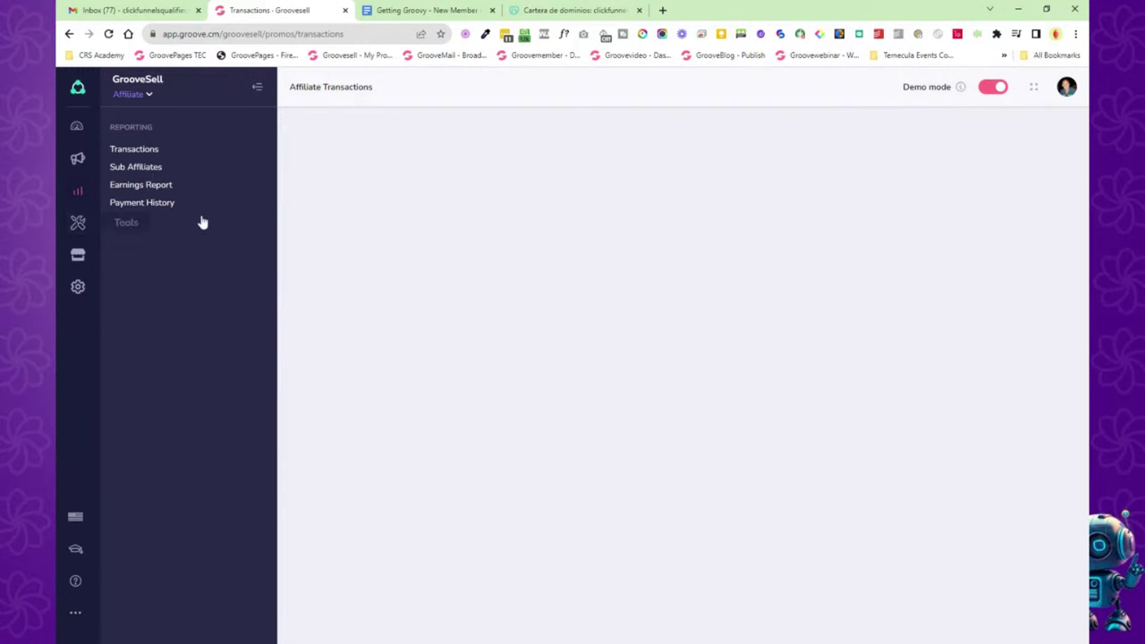
{"action": "left_click", "coordinate": [79, 223]}
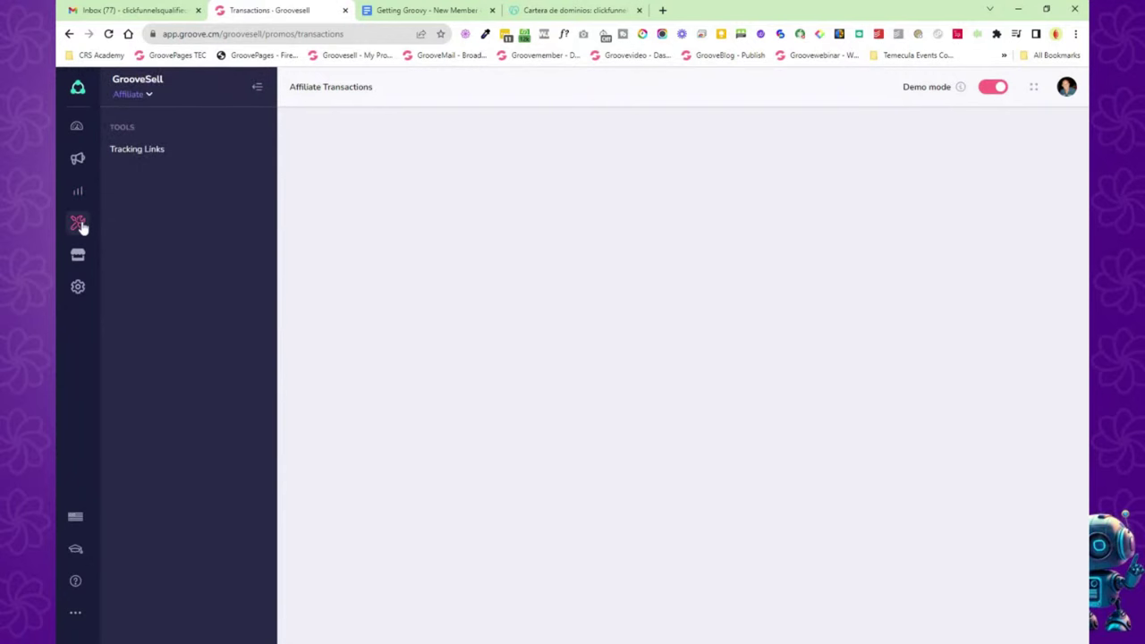
{"action": "left_click", "coordinate": [137, 154]}
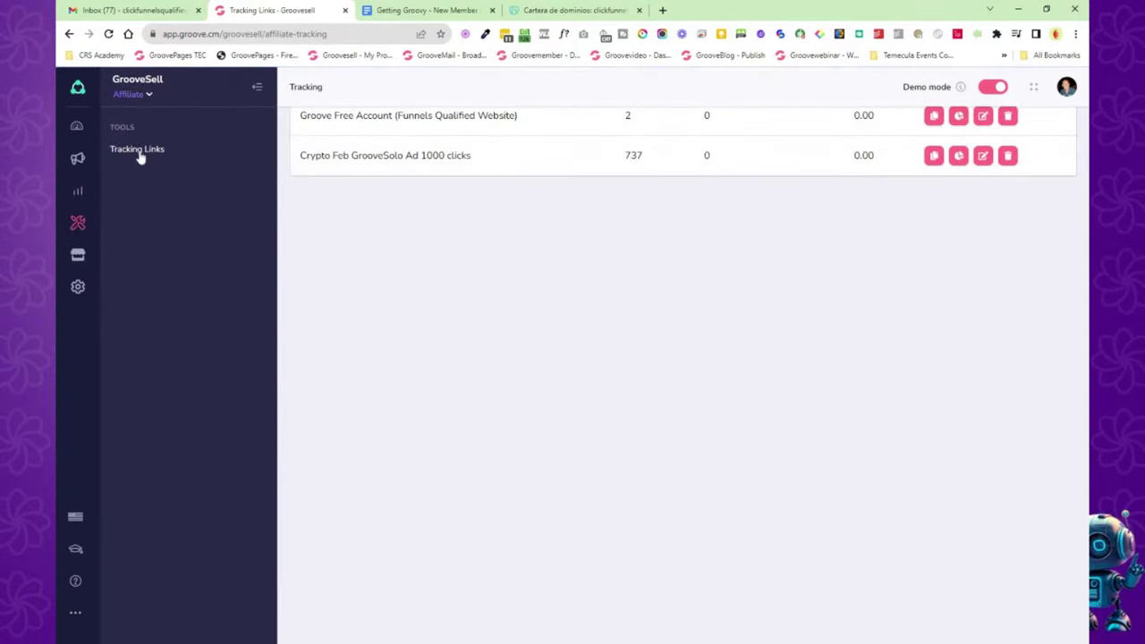
Browse the affiliate Marketplace and view the general Affiliate Settings.
{"action": "left_click", "coordinate": [78, 256]}
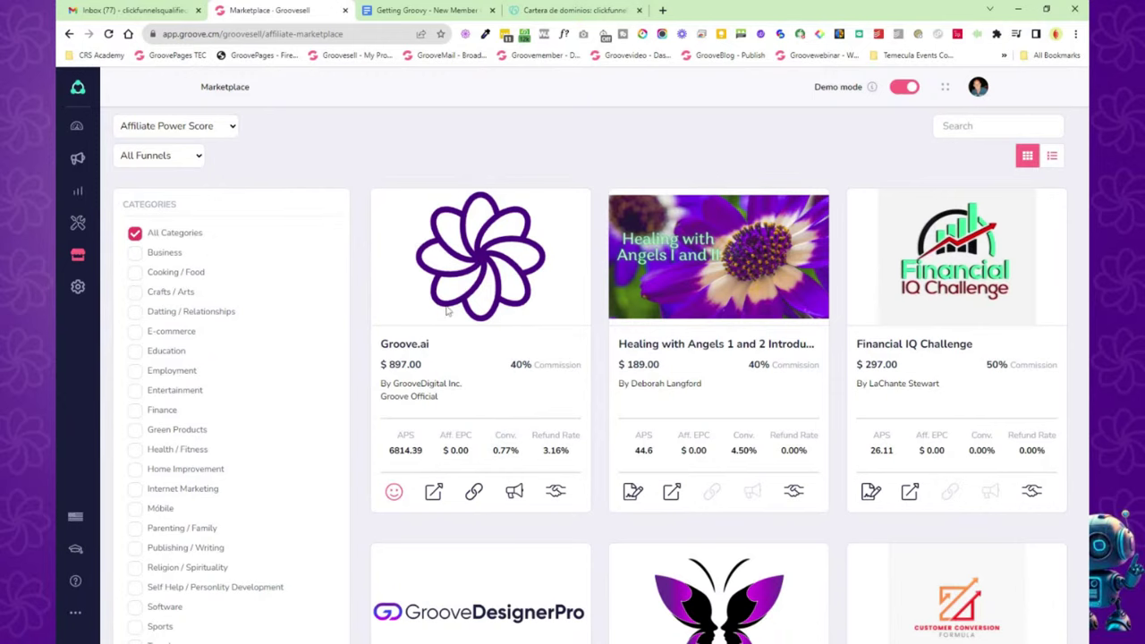
{"action": "left_click", "coordinate": [78, 287]}
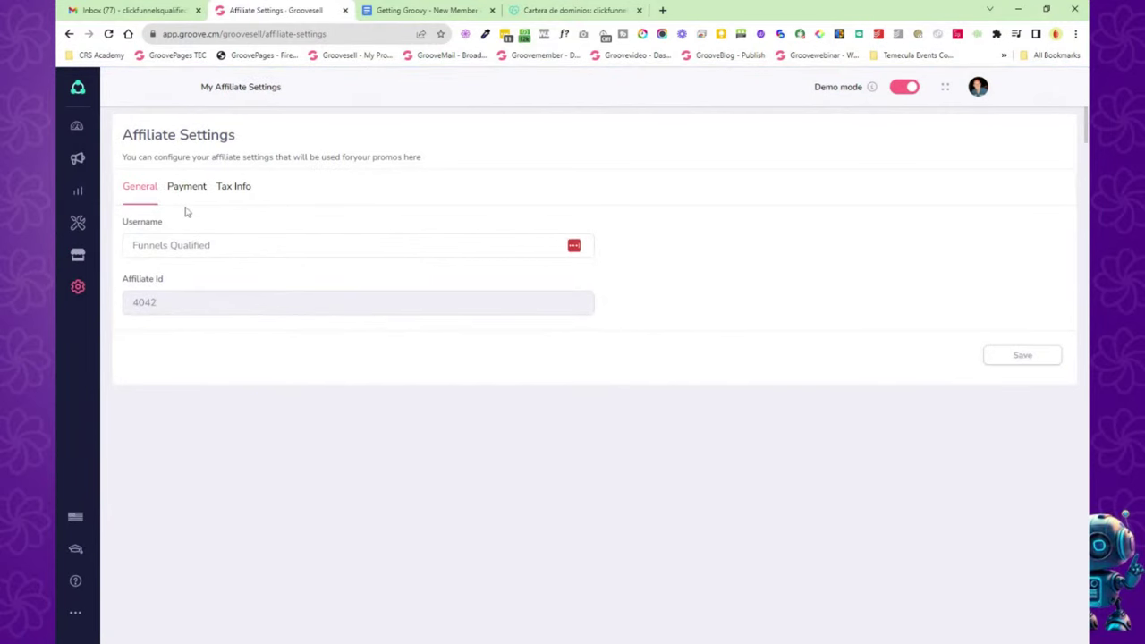
{"action": "mouse_move", "coordinate": [90, 96]}
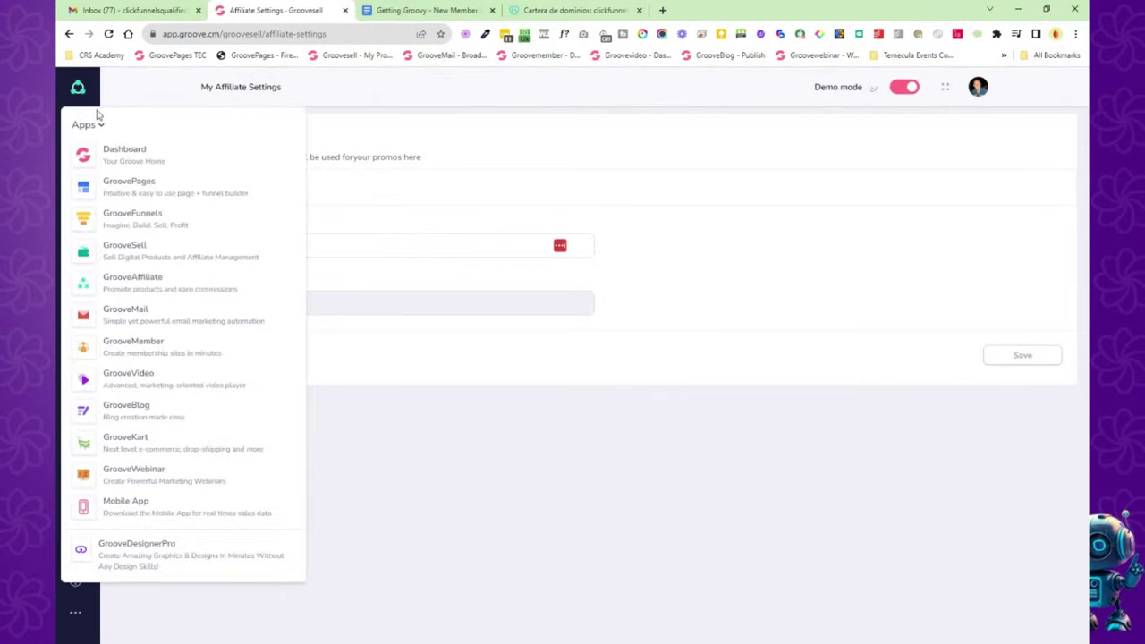
Consult the onboarding document for the next app and open the Temecula Events Company blog in GrooveBlog.
{"action": "left_click", "coordinate": [117, 155]}
{"action": "left_click", "coordinate": [424, 12]}
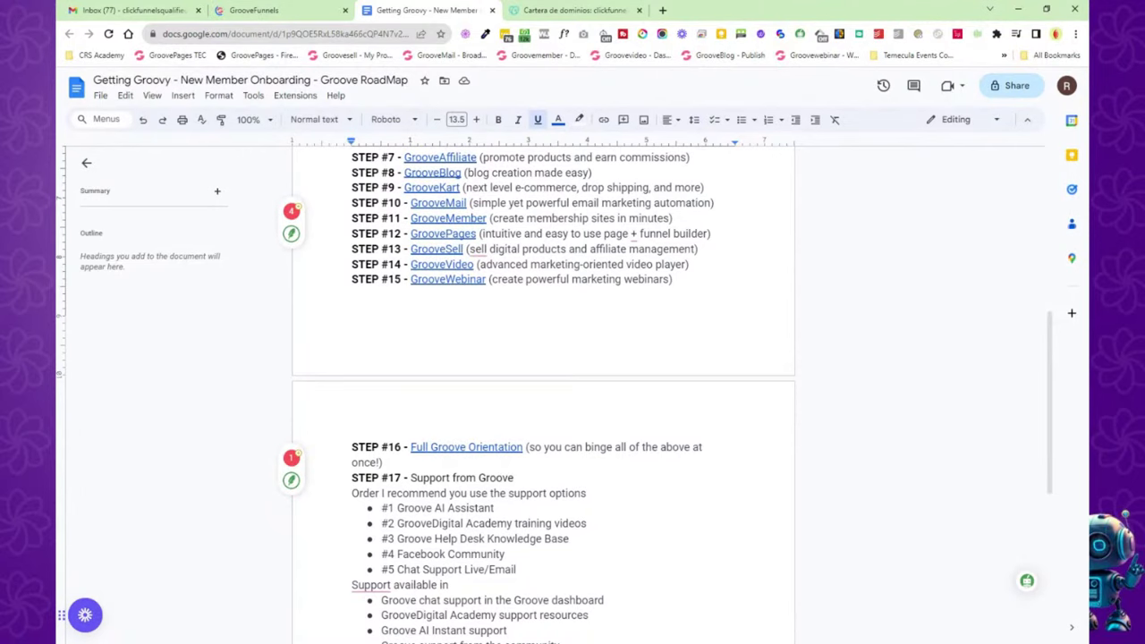
{"action": "left_click", "coordinate": [265, 10]}
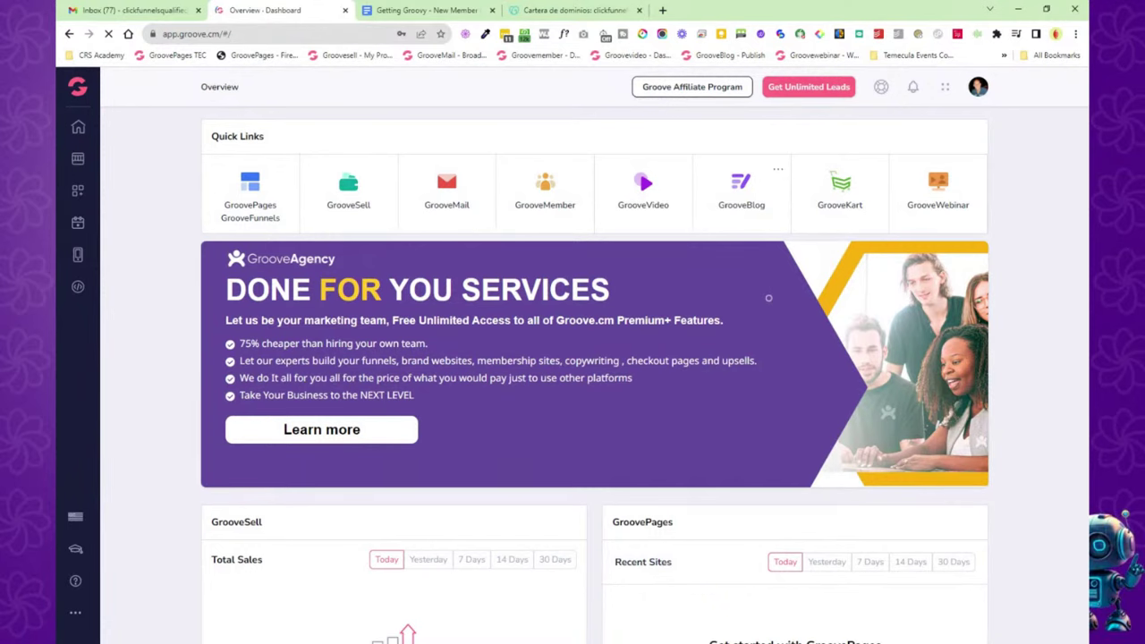
{"action": "left_click", "coordinate": [735, 193]}
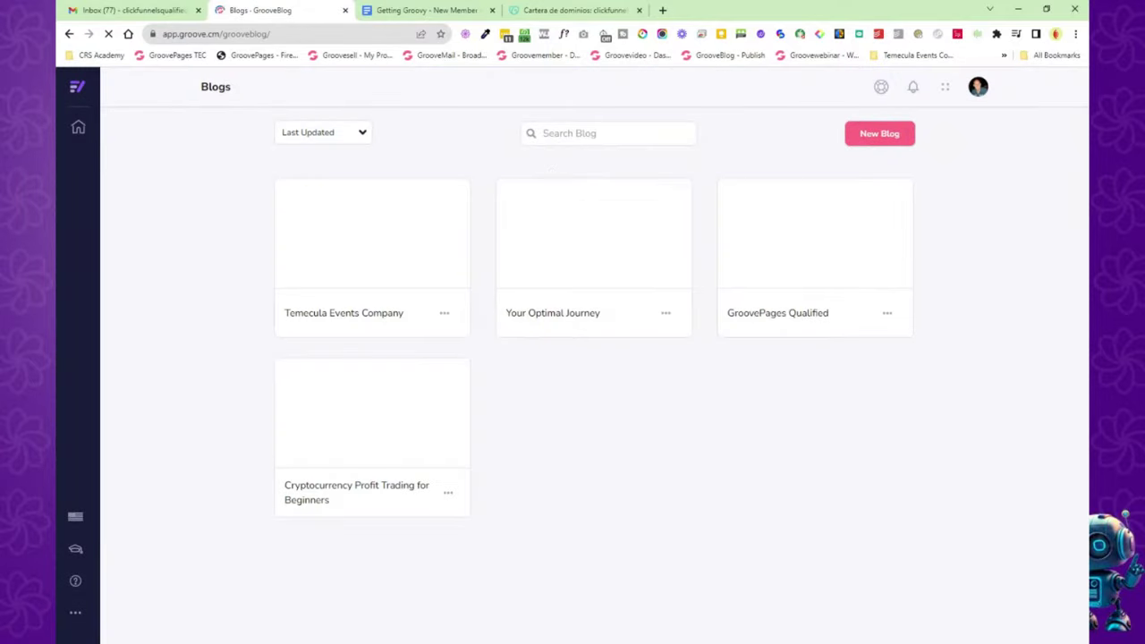
{"action": "mouse_move", "coordinate": [336, 231]}
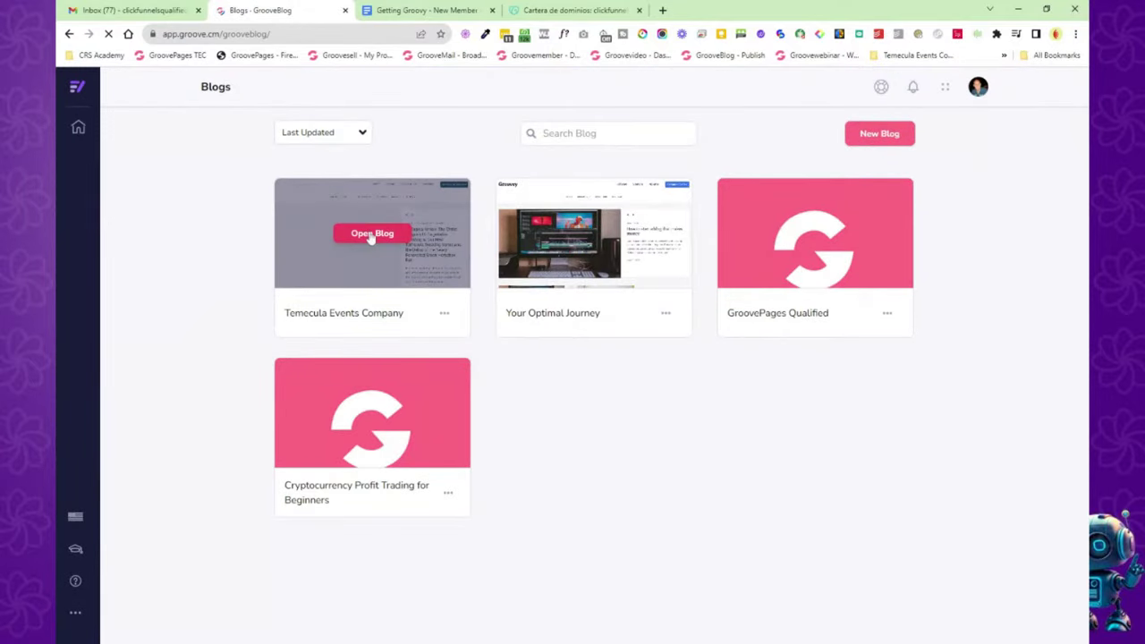
{"action": "left_click", "coordinate": [371, 234]}
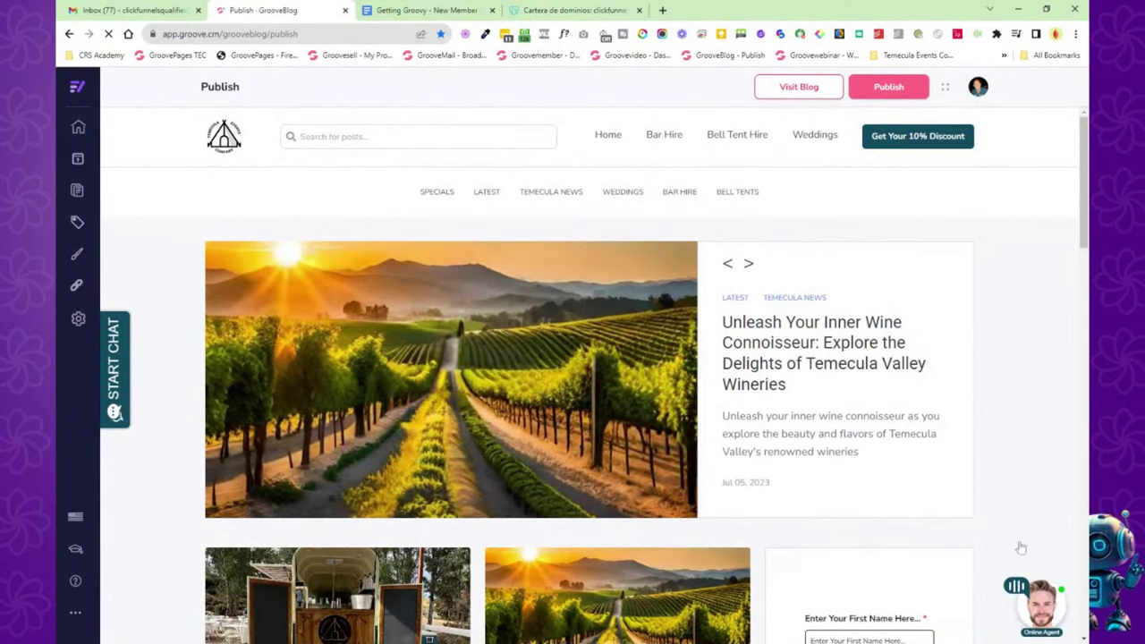
Review the blog's SEO, Domains, Logo, Favicon, Social Links and Comments settings.
{"action": "left_click", "coordinate": [79, 320]}
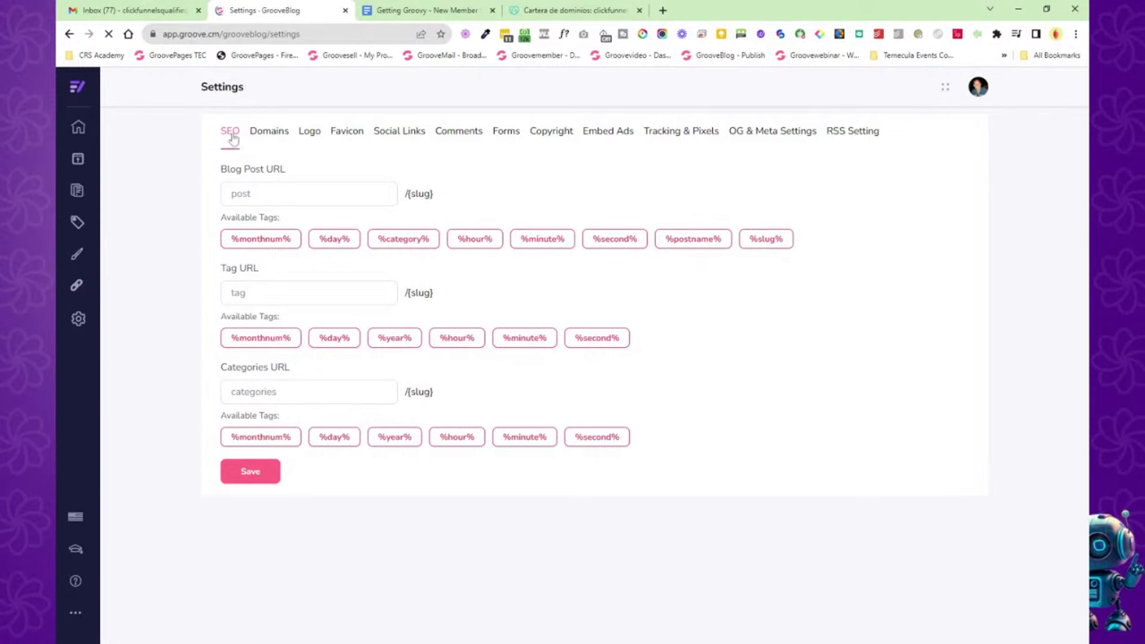
{"action": "left_click", "coordinate": [264, 135]}
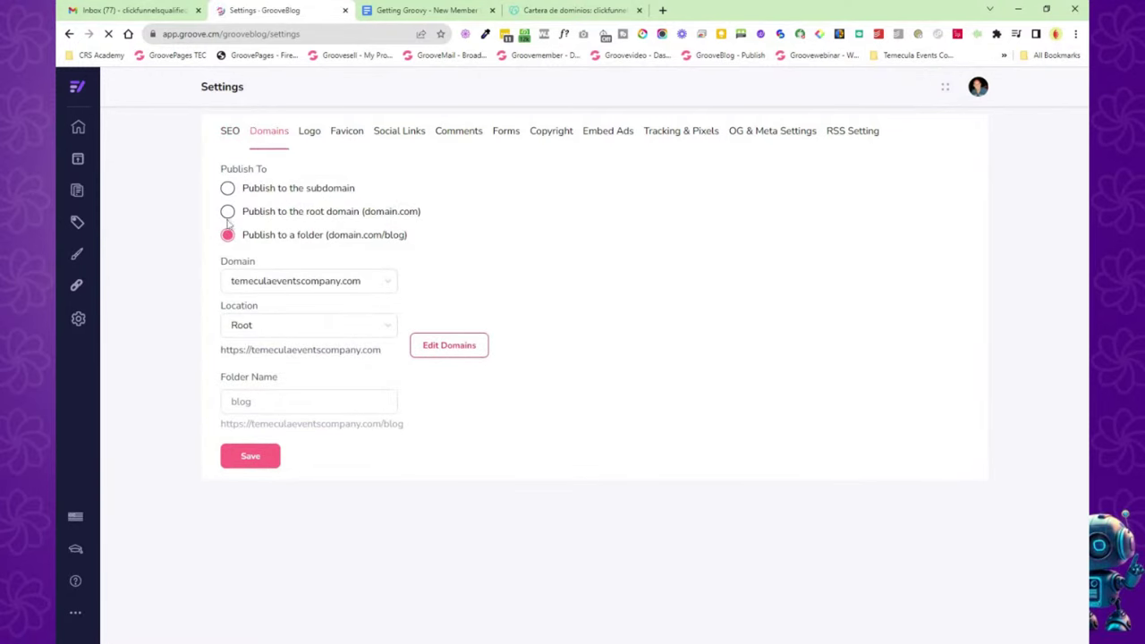
{"action": "left_click", "coordinate": [309, 134]}
{"action": "left_click", "coordinate": [346, 135]}
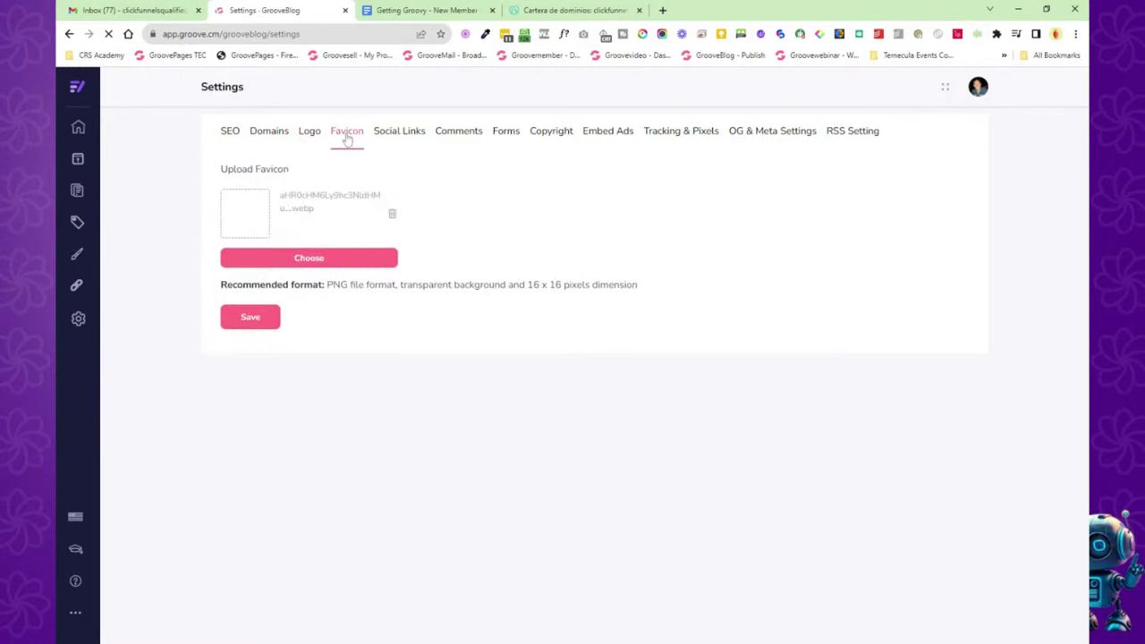
{"action": "left_click", "coordinate": [402, 134]}
{"action": "left_click", "coordinate": [457, 136]}
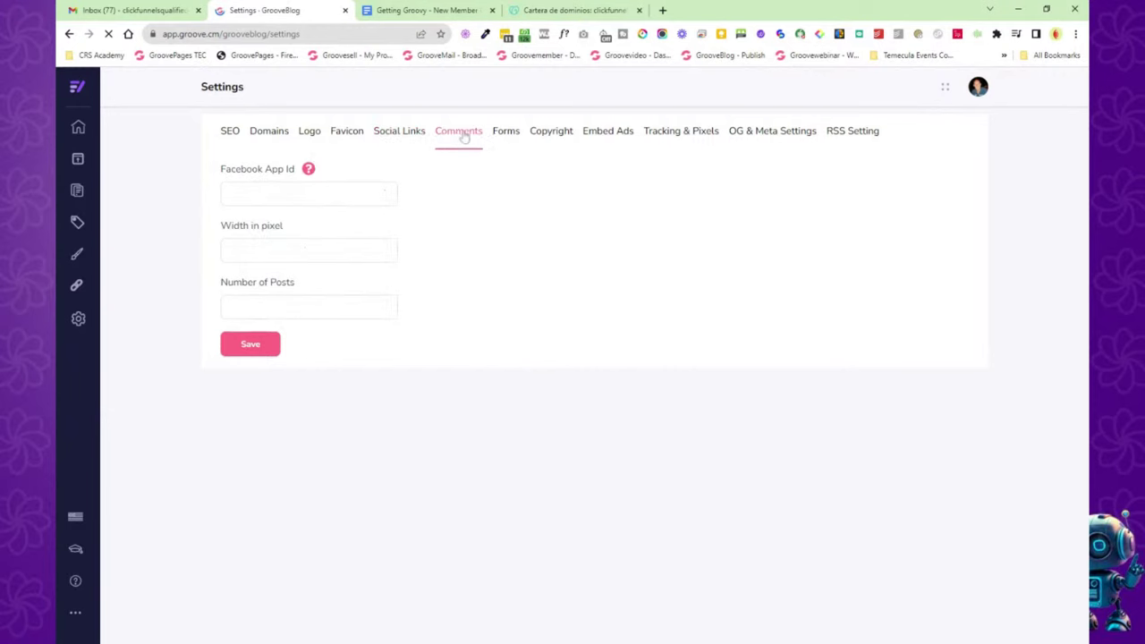
Browse the available GrooveMail forms and form presets in the blog's Forms settings without changing the selection.
{"action": "left_click", "coordinate": [506, 132]}
{"action": "left_click", "coordinate": [391, 206]}
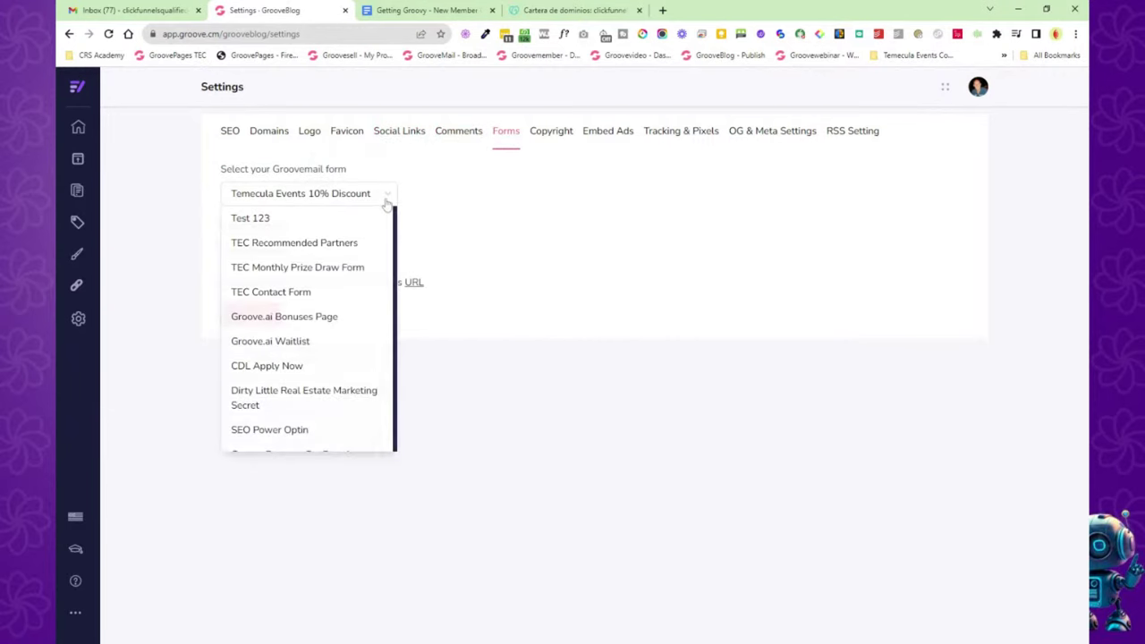
{"action": "scroll", "coordinate": [342, 271], "scroll_direction": "down", "scroll_amount": 10}
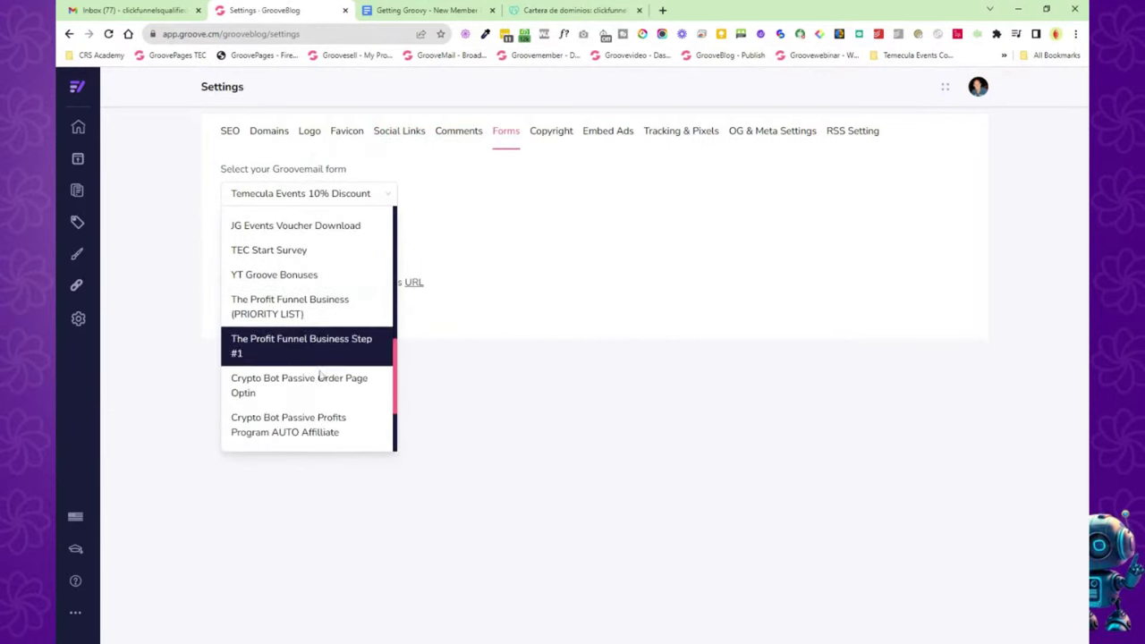
{"action": "scroll", "coordinate": [317, 368], "scroll_direction": "up", "scroll_amount": 3}
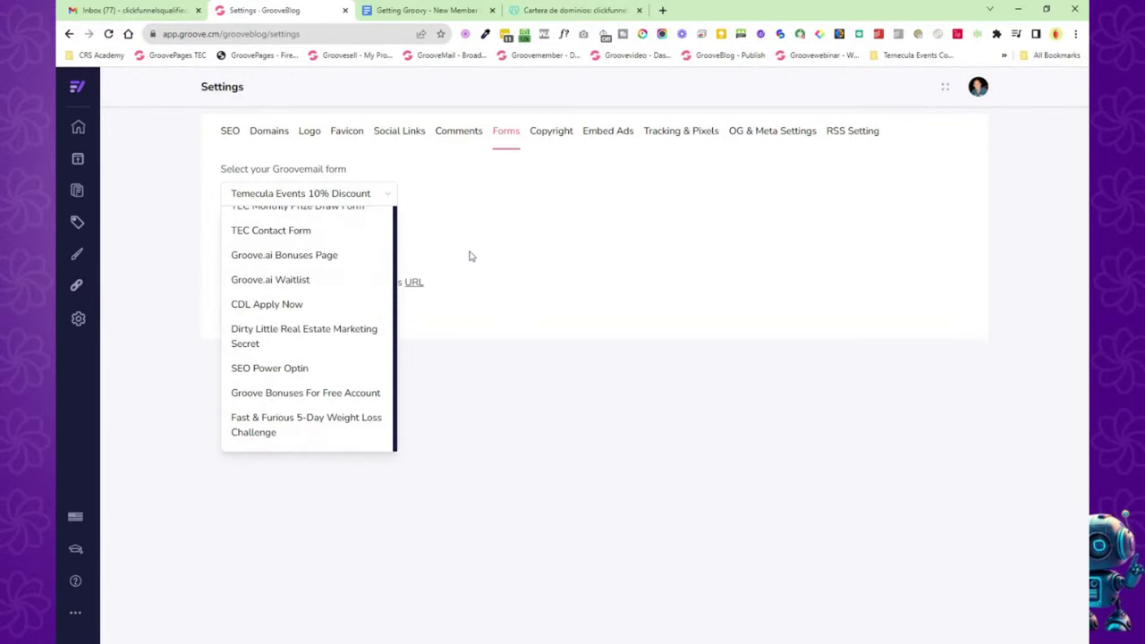
{"action": "left_click", "coordinate": [469, 255]}
{"action": "left_click", "coordinate": [384, 204]}
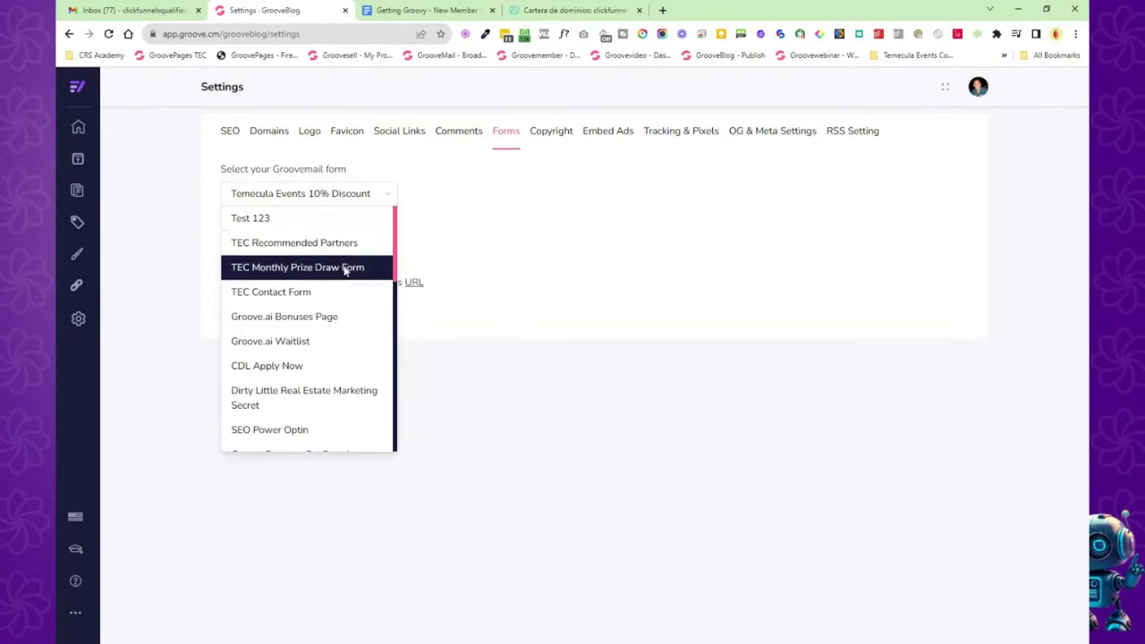
{"action": "left_click", "coordinate": [435, 238]}
{"action": "left_click", "coordinate": [391, 258]}
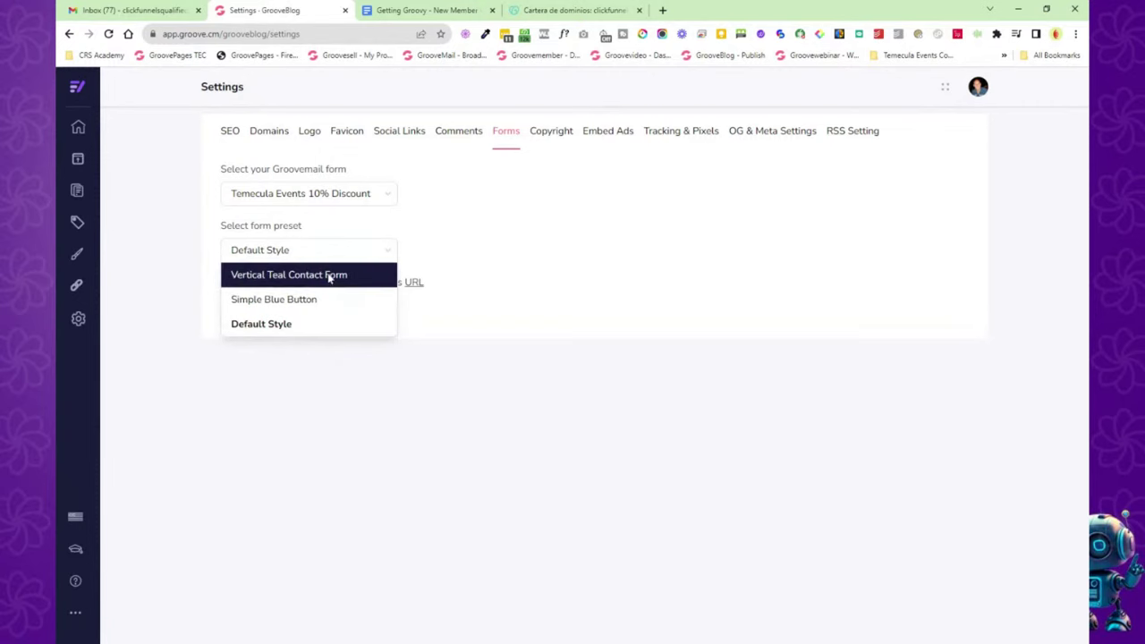
{"action": "left_click", "coordinate": [465, 285]}
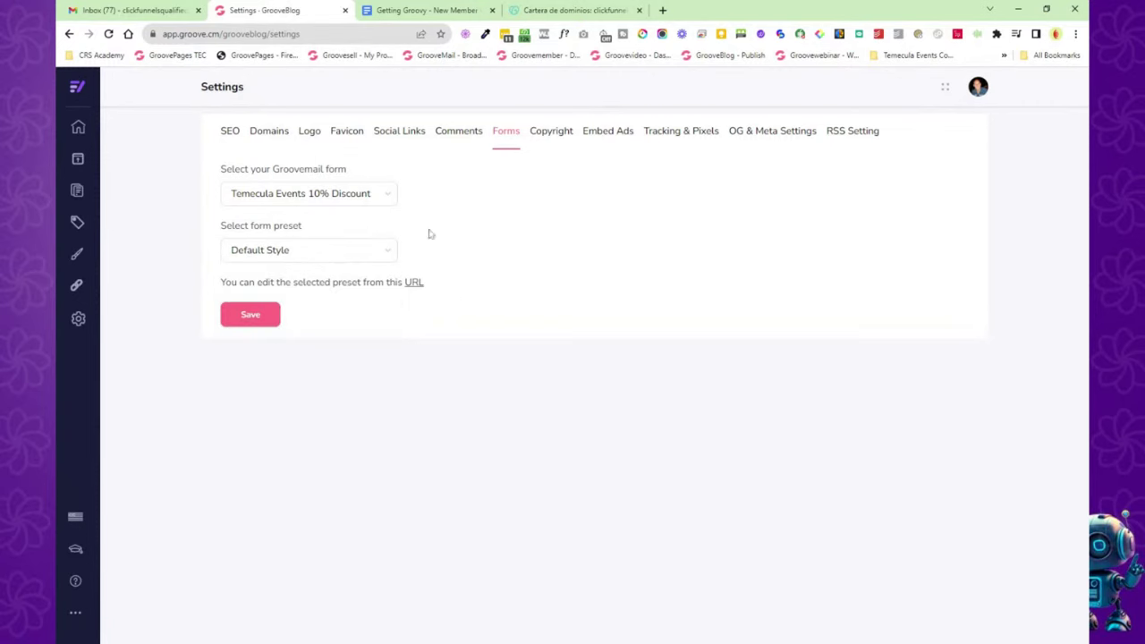
View the blog's Copyright, Embed Ads, and Tracking & Pixels settings.
{"action": "left_click", "coordinate": [551, 139]}
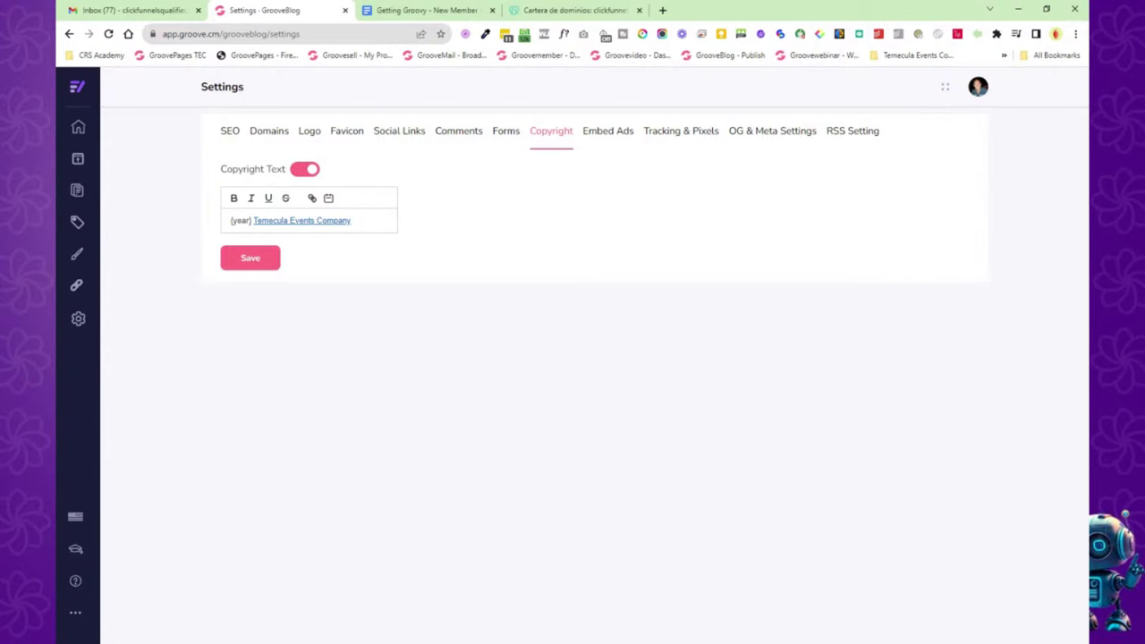
{"action": "left_click", "coordinate": [606, 139]}
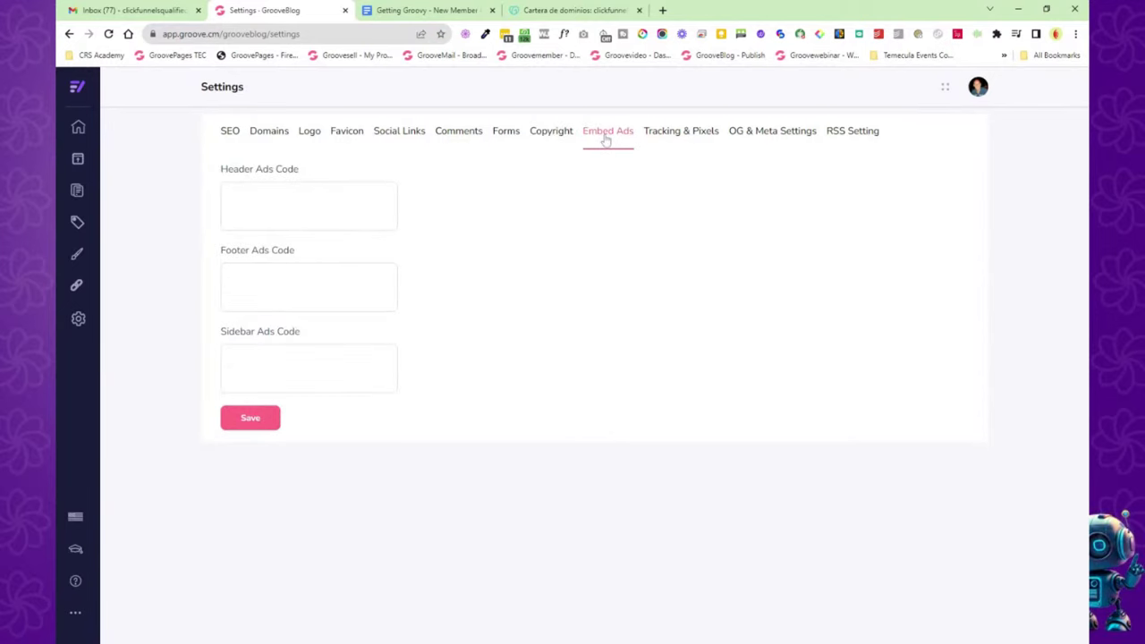
{"action": "left_click", "coordinate": [661, 135]}
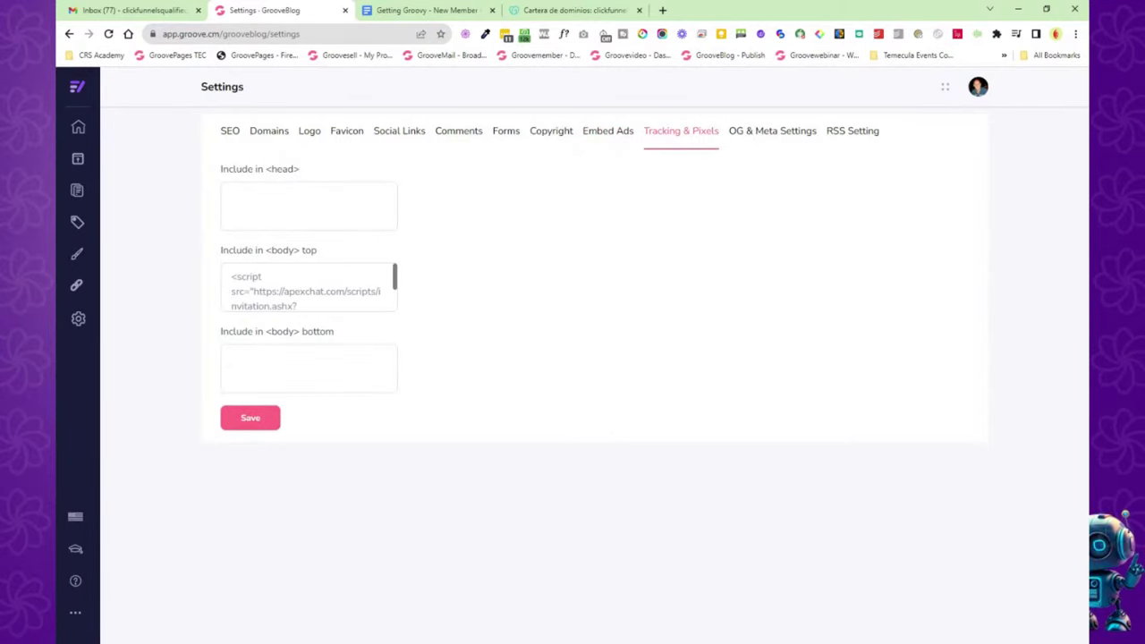
Look through the blog's OG & Meta Settings fields and view its RSS Setting.
{"action": "left_click", "coordinate": [775, 133]}
{"action": "scroll", "coordinate": [435, 314], "scroll_direction": "down", "scroll_amount": 2}
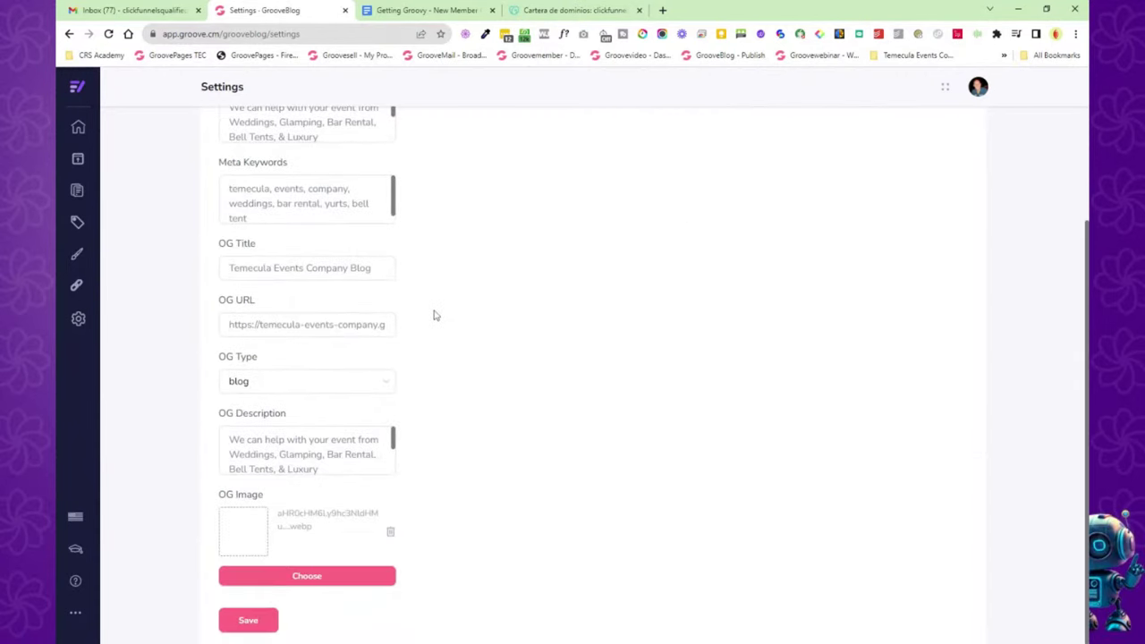
{"action": "scroll", "coordinate": [425, 349], "scroll_direction": "up", "scroll_amount": 2}
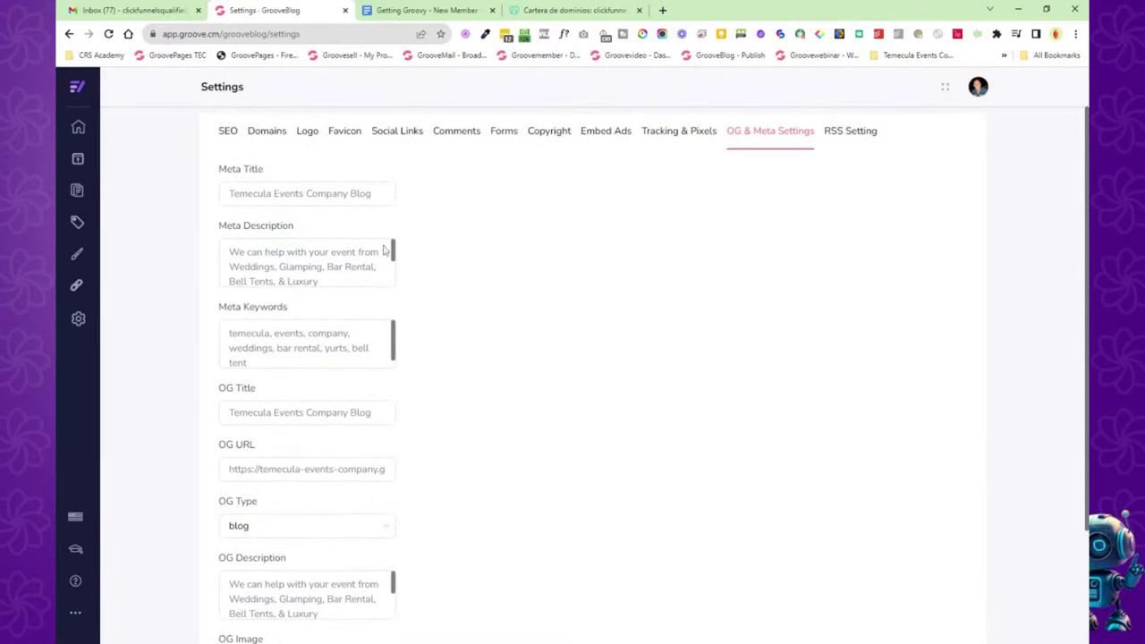
{"action": "scroll", "coordinate": [263, 296], "scroll_direction": "down", "scroll_amount": 2}
{"action": "scroll", "coordinate": [942, 117], "scroll_direction": "up", "scroll_amount": 2}
{"action": "left_click", "coordinate": [854, 131]}
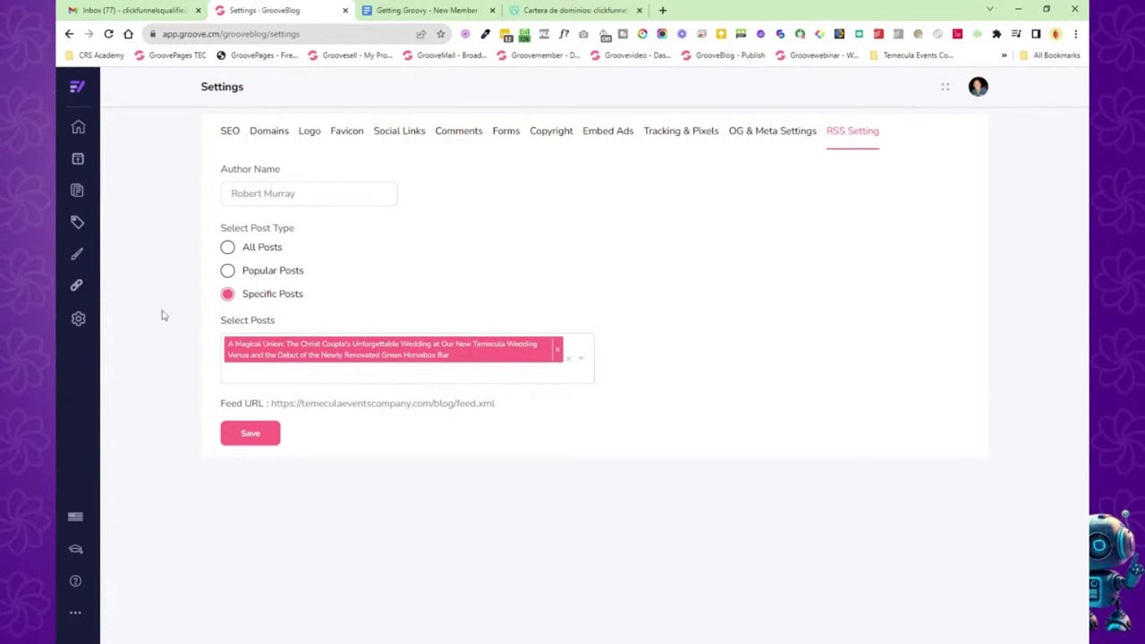
Reopen the Temecula Events Company blog from the blog list and view its current theme before returning to the Publish page.
{"action": "left_click", "coordinate": [77, 290]}
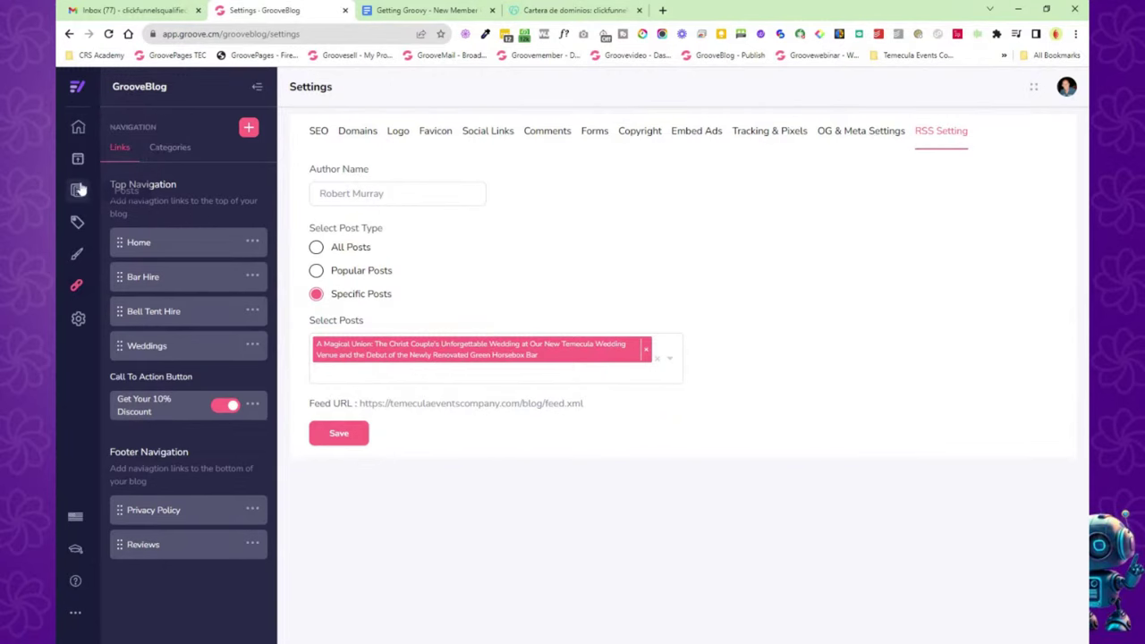
{"action": "left_click", "coordinate": [78, 127]}
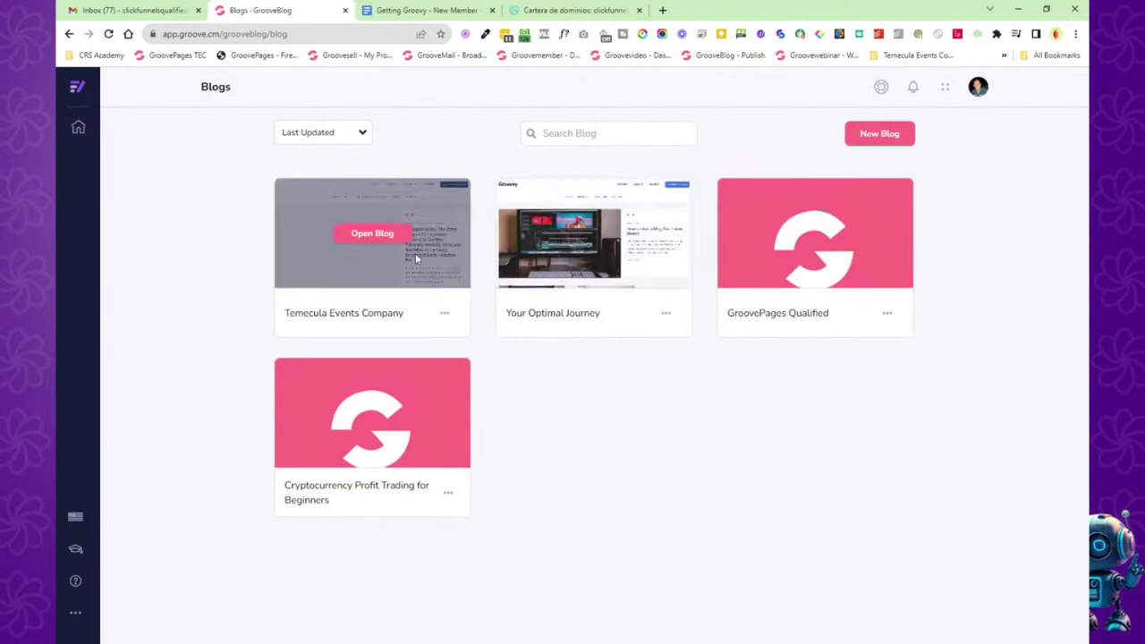
{"action": "left_click", "coordinate": [356, 236]}
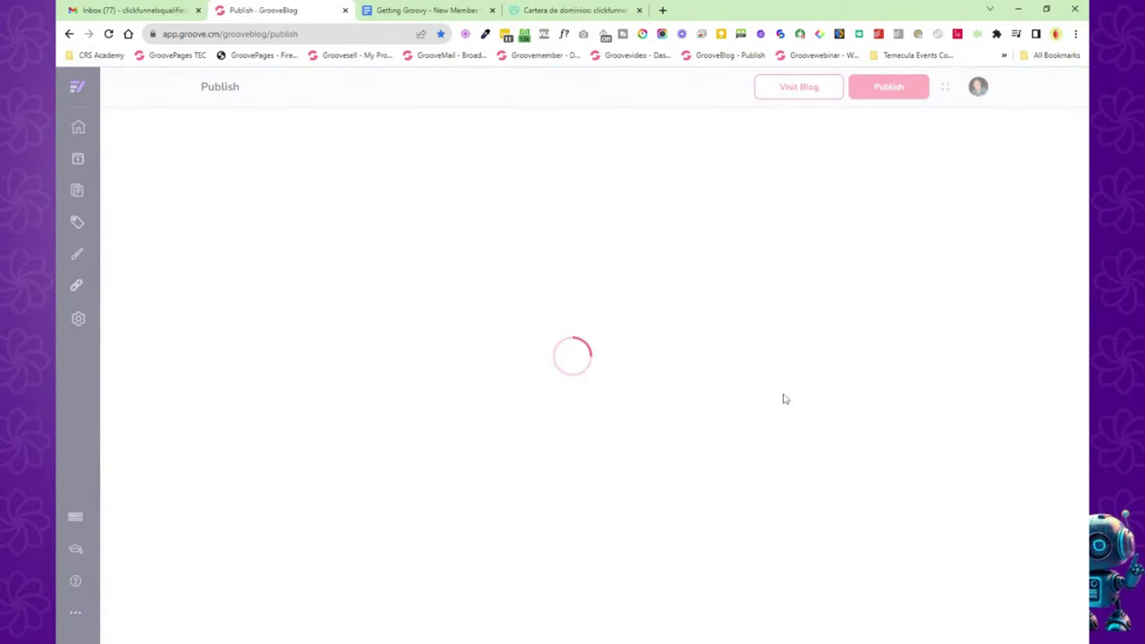
{"action": "left_click", "coordinate": [77, 259]}
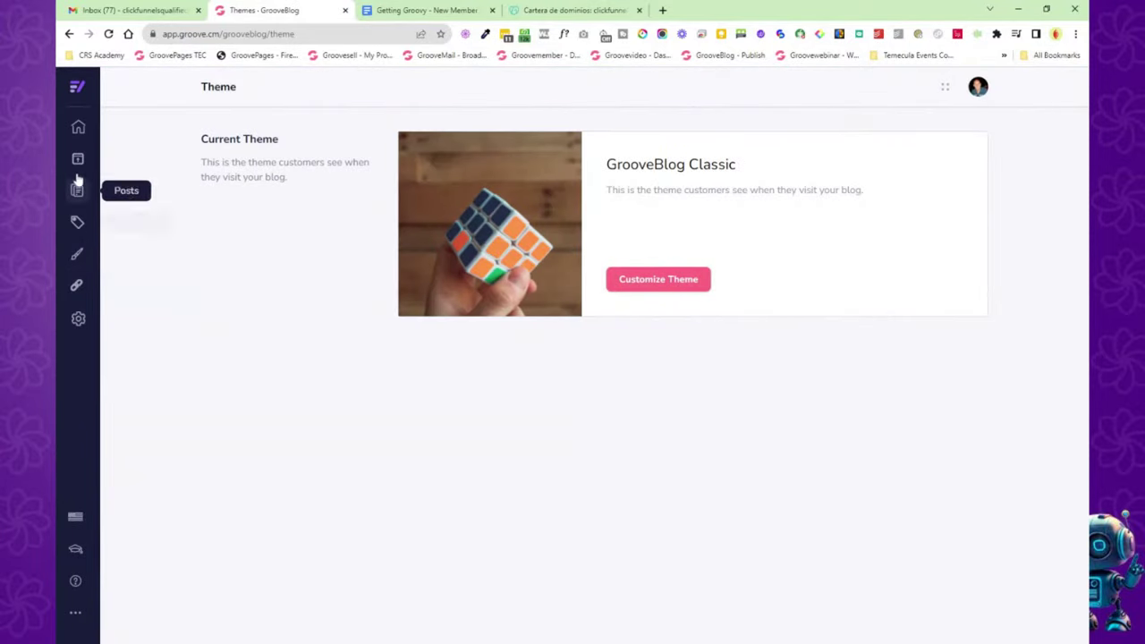
{"action": "left_click", "coordinate": [69, 35]}
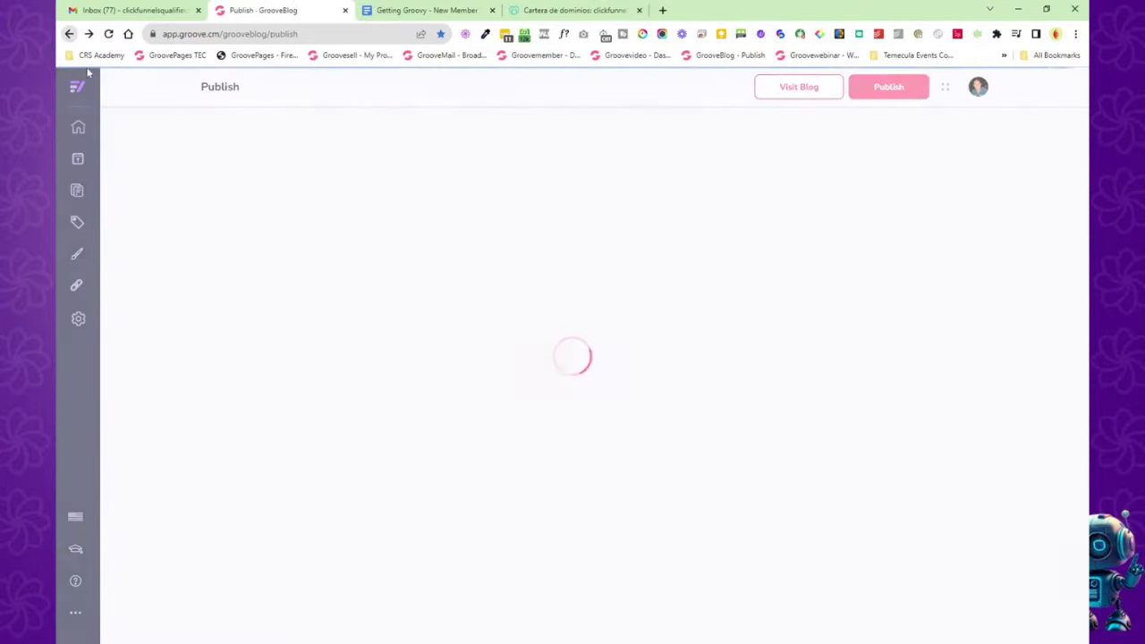
View the blog's navigation links and the options available for the Home link.
{"action": "left_click", "coordinate": [78, 286]}
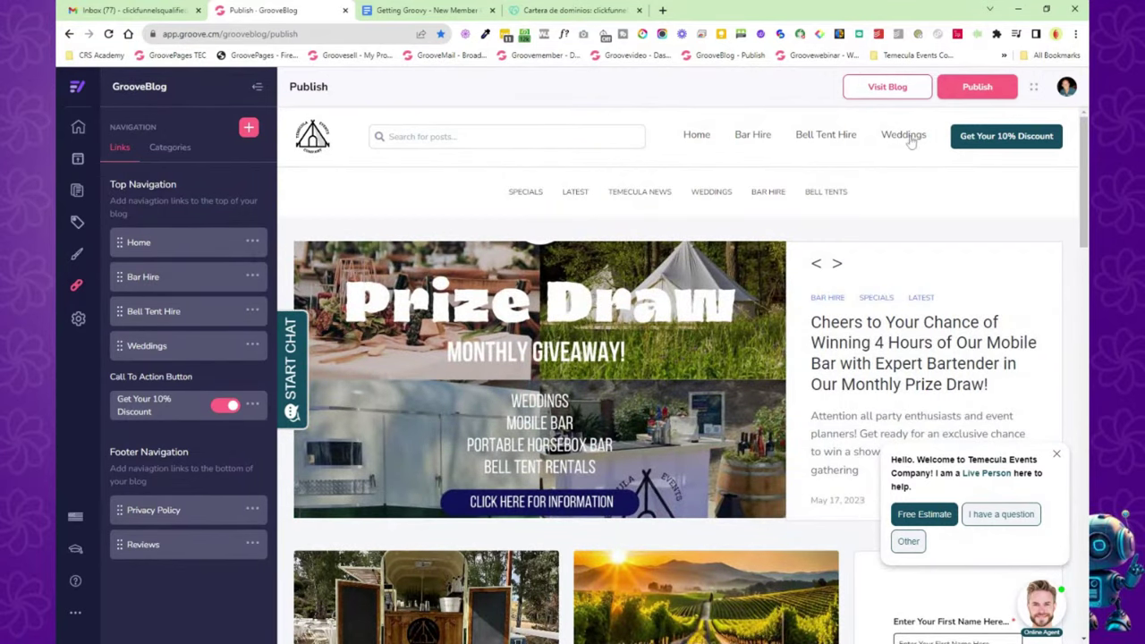
{"action": "left_click", "coordinate": [250, 242]}
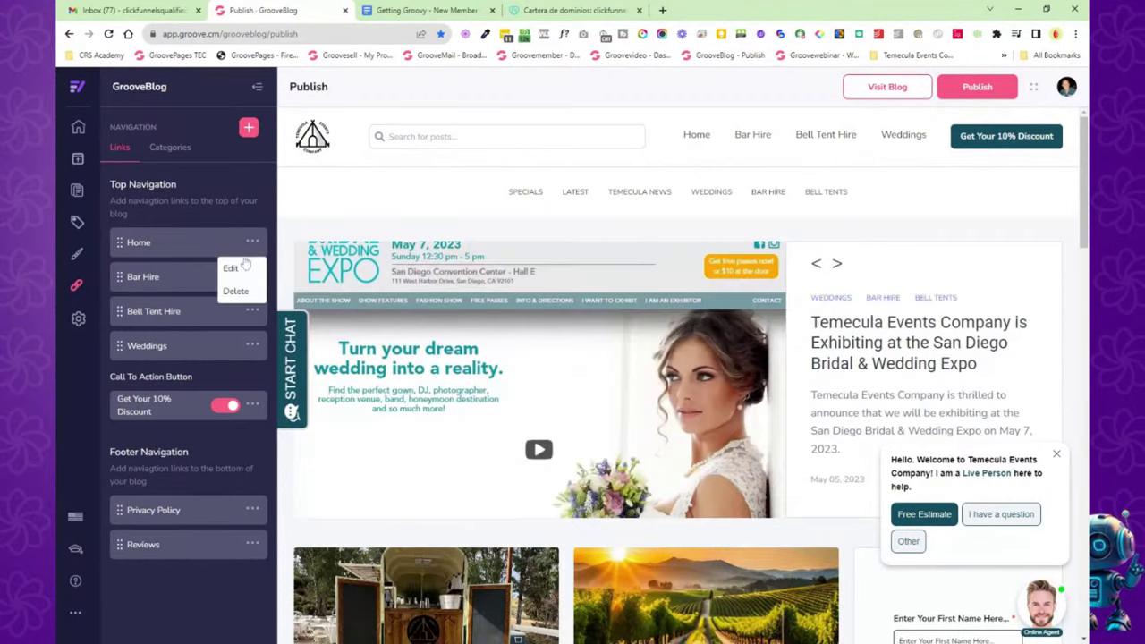
{"action": "left_click", "coordinate": [247, 157]}
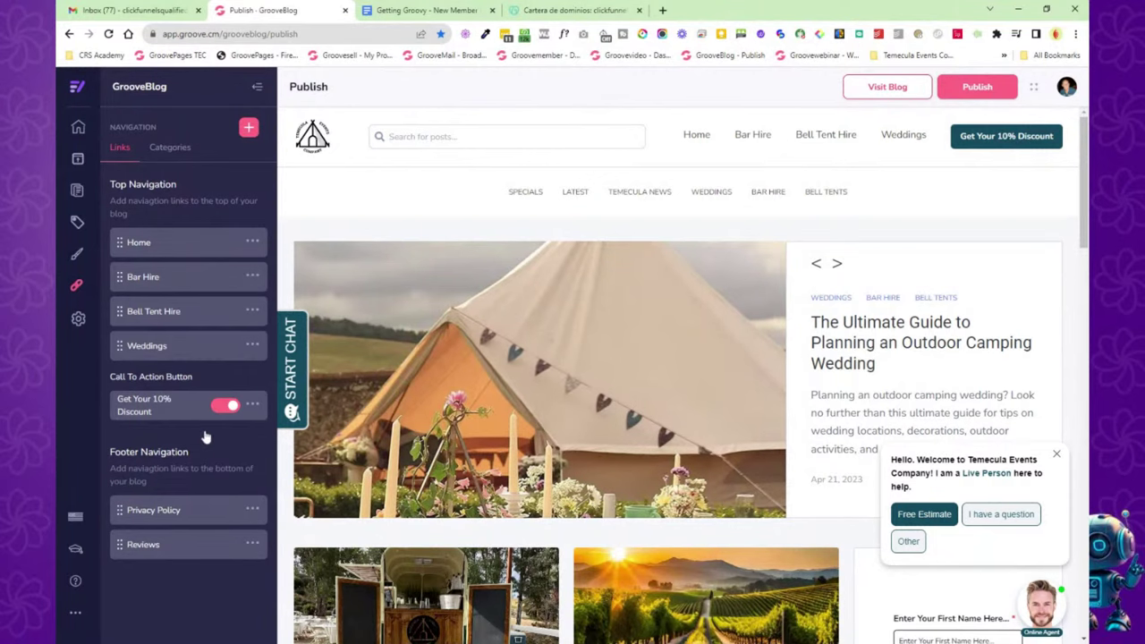
Examine the blog preview down to its footer links, and open and close the live chat widget.
{"action": "scroll", "coordinate": [600, 340], "scroll_direction": "down", "scroll_amount": 15}
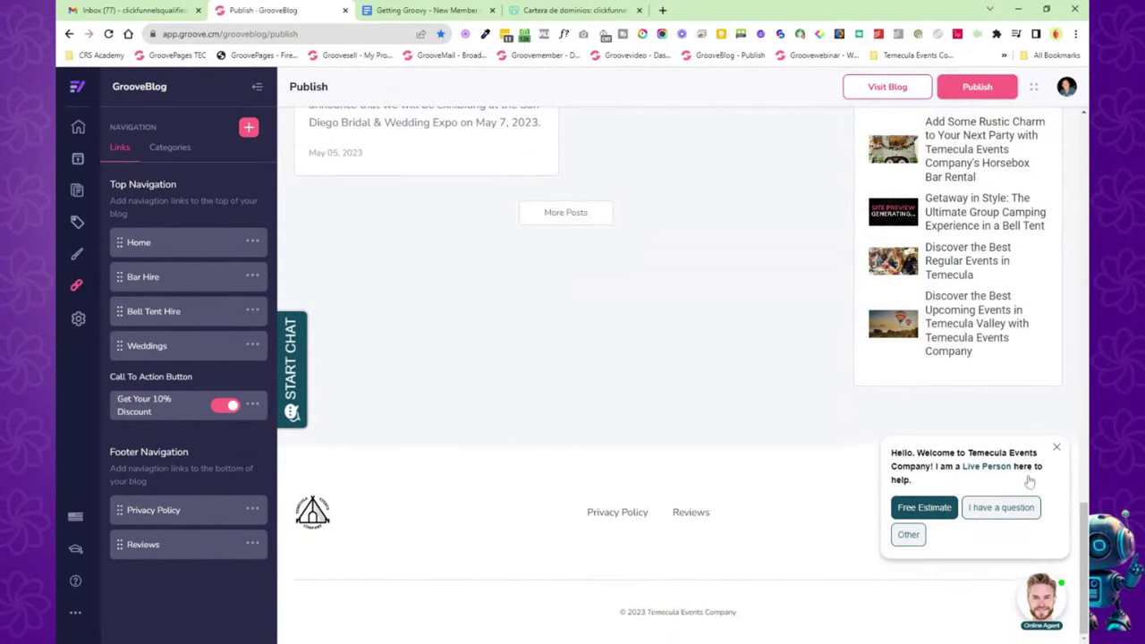
{"action": "left_click", "coordinate": [291, 361]}
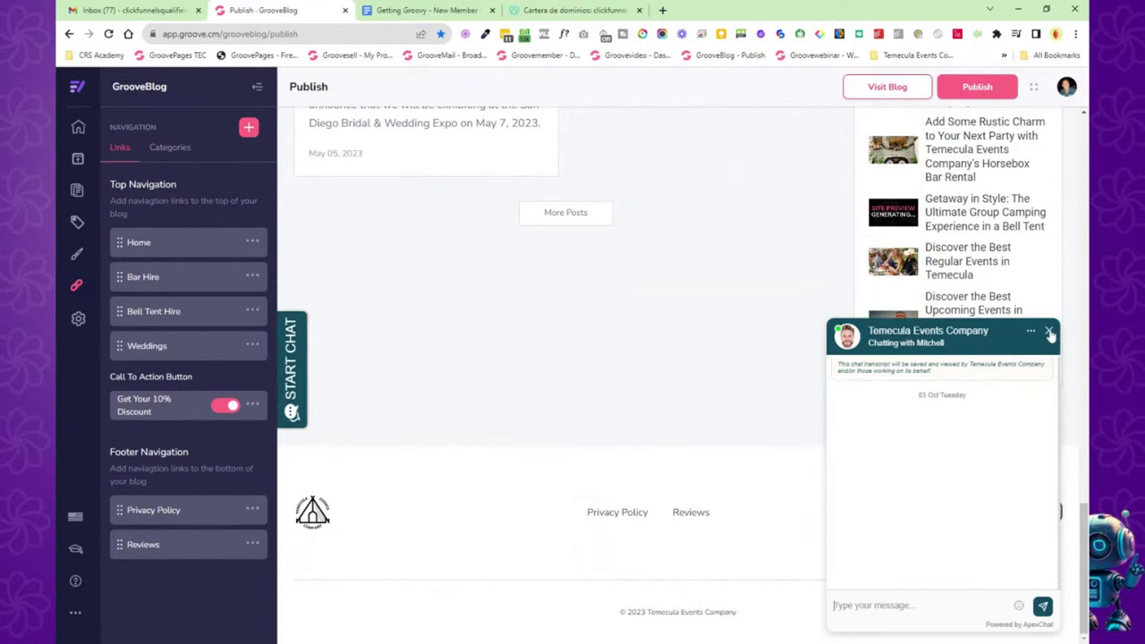
{"action": "left_click", "coordinate": [1049, 332]}
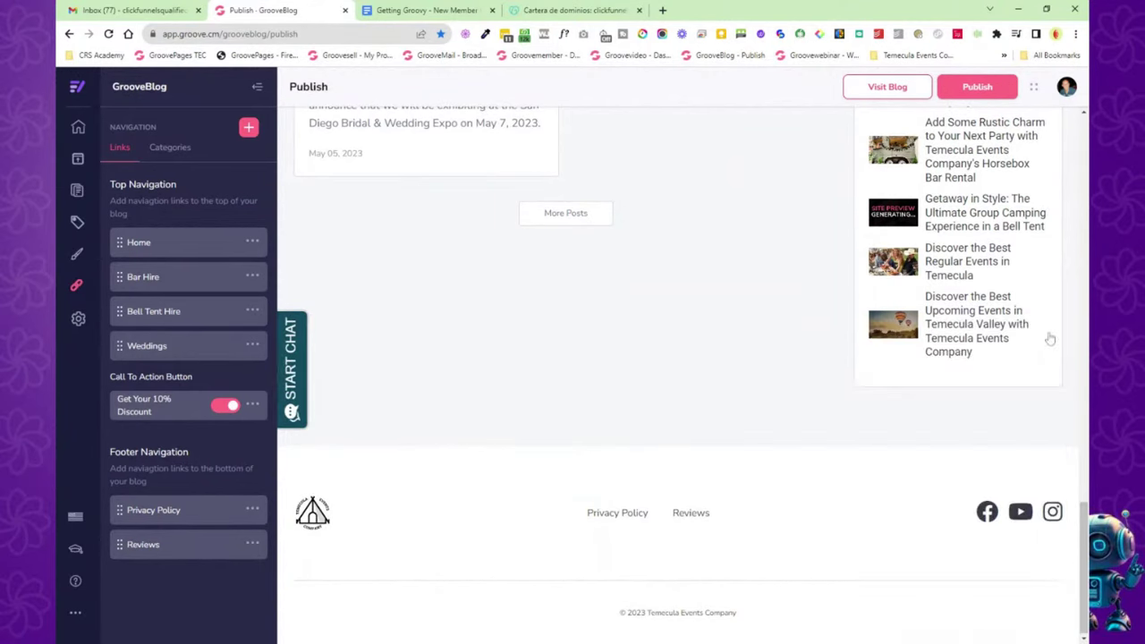
{"action": "scroll", "coordinate": [769, 488], "scroll_direction": "up", "scroll_amount": 20}
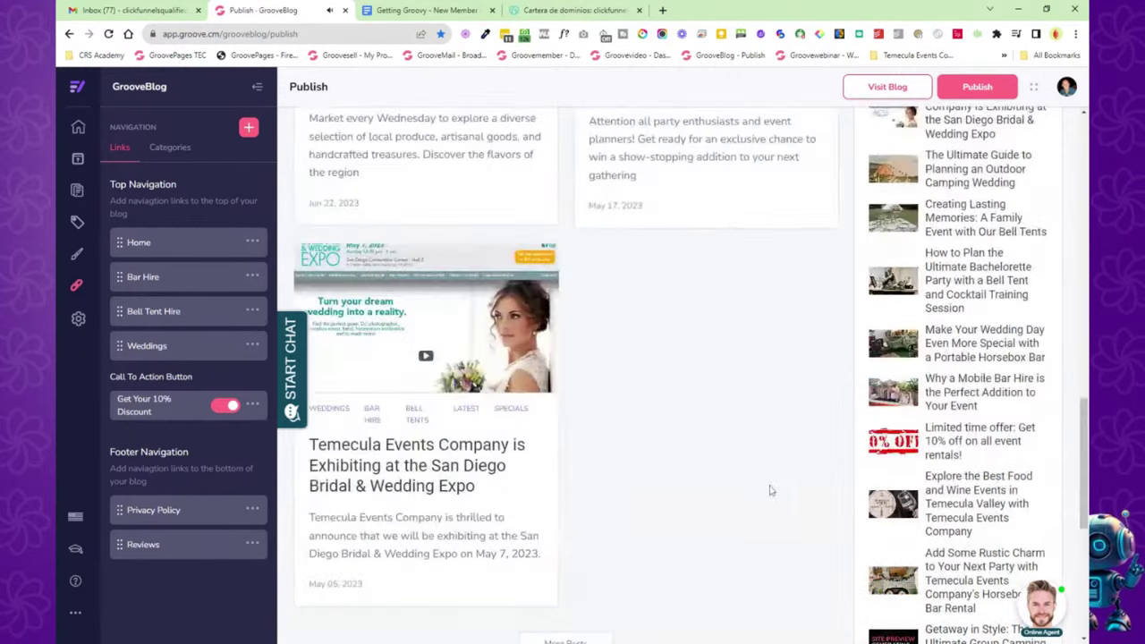
{"action": "scroll", "coordinate": [757, 495], "scroll_direction": "up", "scroll_amount": 2}
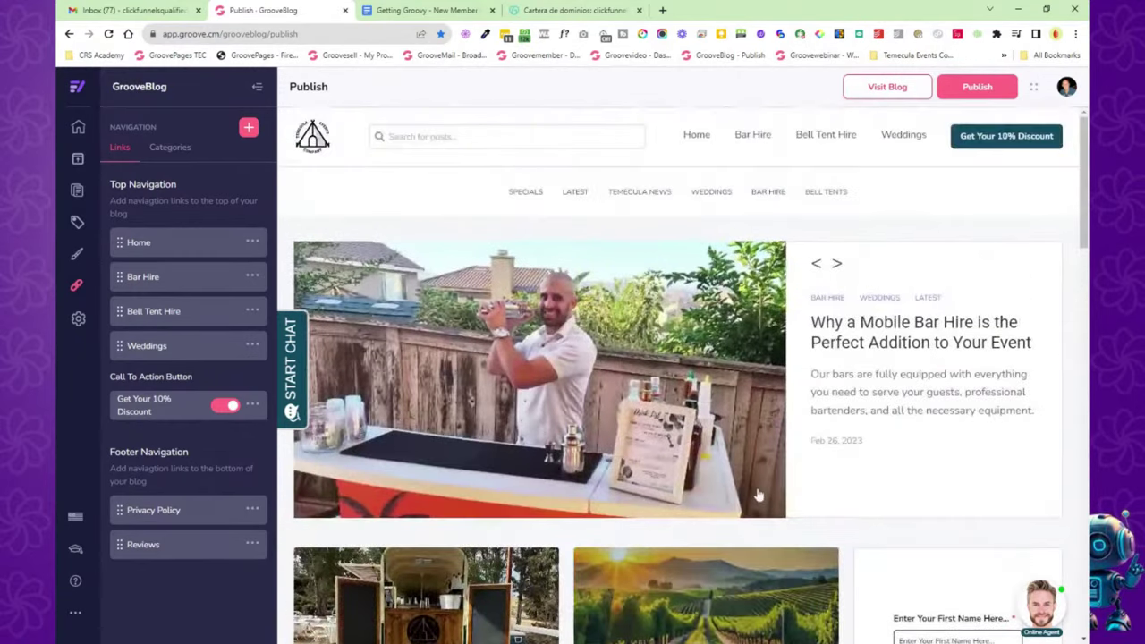
View the blog's navigation categories and open the current GrooveBlog Classic theme for customization, looking over its home page preview.
{"action": "left_click", "coordinate": [176, 148]}
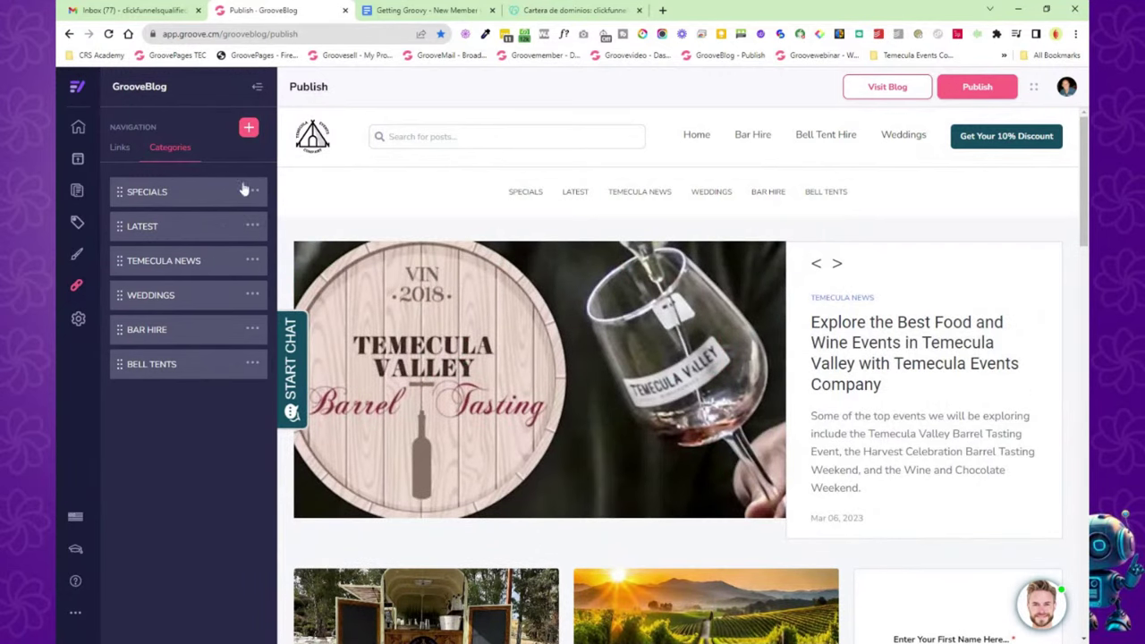
{"action": "left_click", "coordinate": [75, 257]}
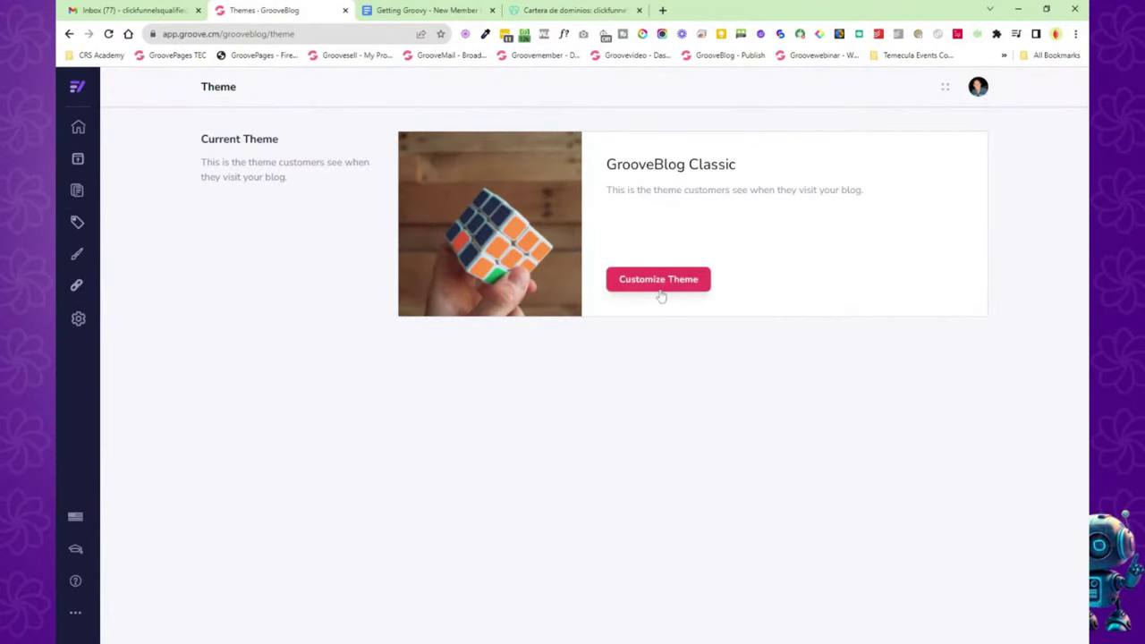
{"action": "left_click", "coordinate": [651, 282]}
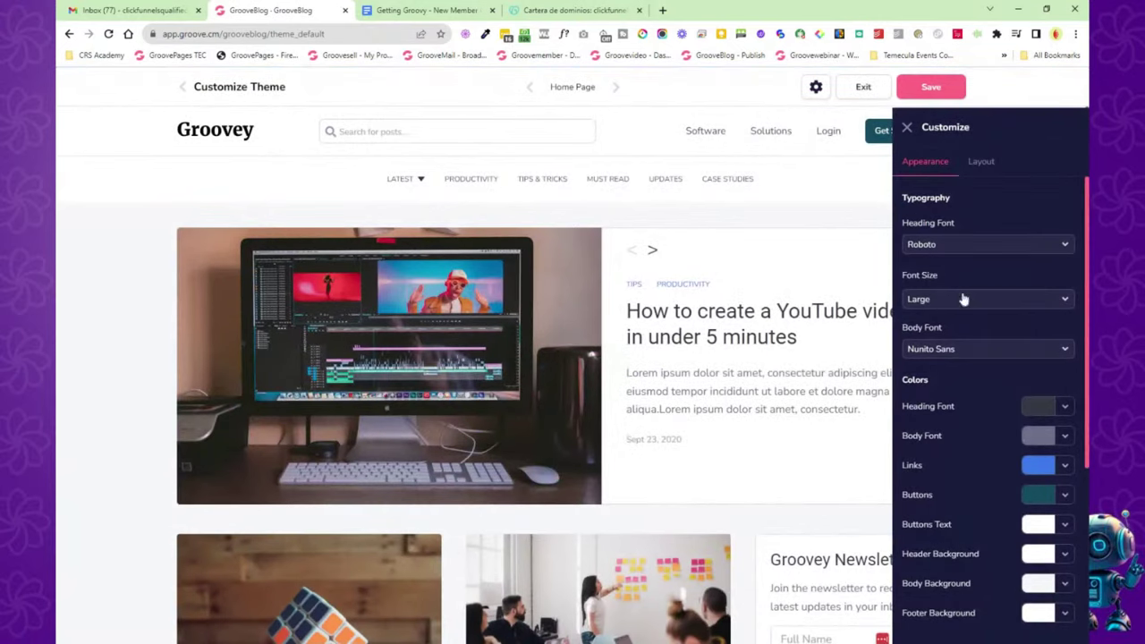
{"action": "scroll", "coordinate": [664, 309], "scroll_direction": "down", "scroll_amount": 4}
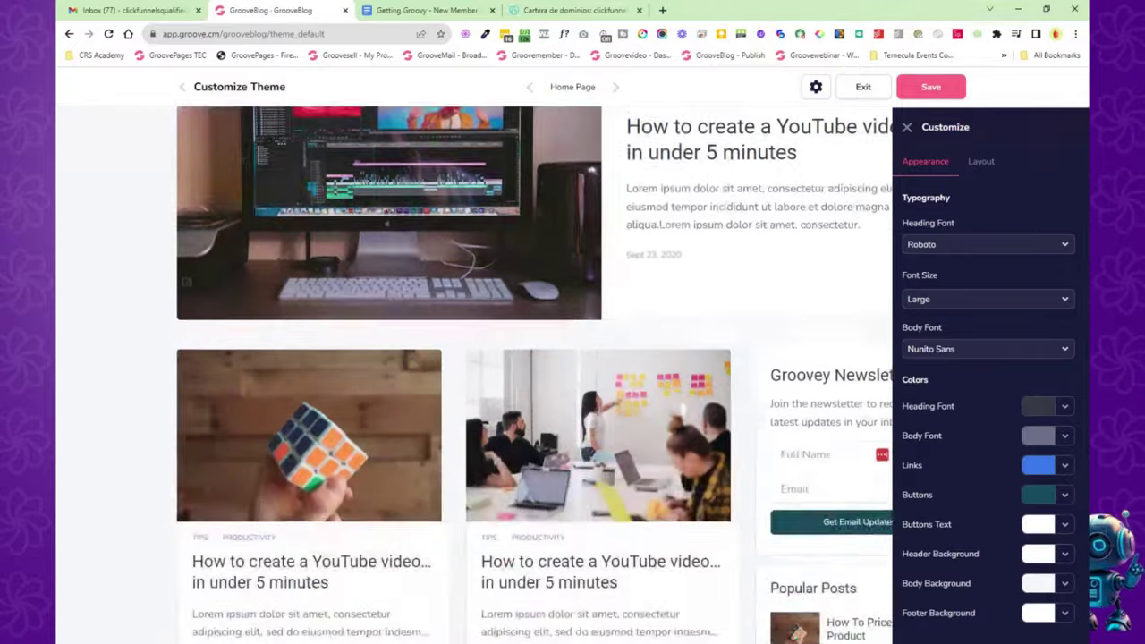
{"action": "scroll", "coordinate": [766, 331], "scroll_direction": "up", "scroll_amount": 3}
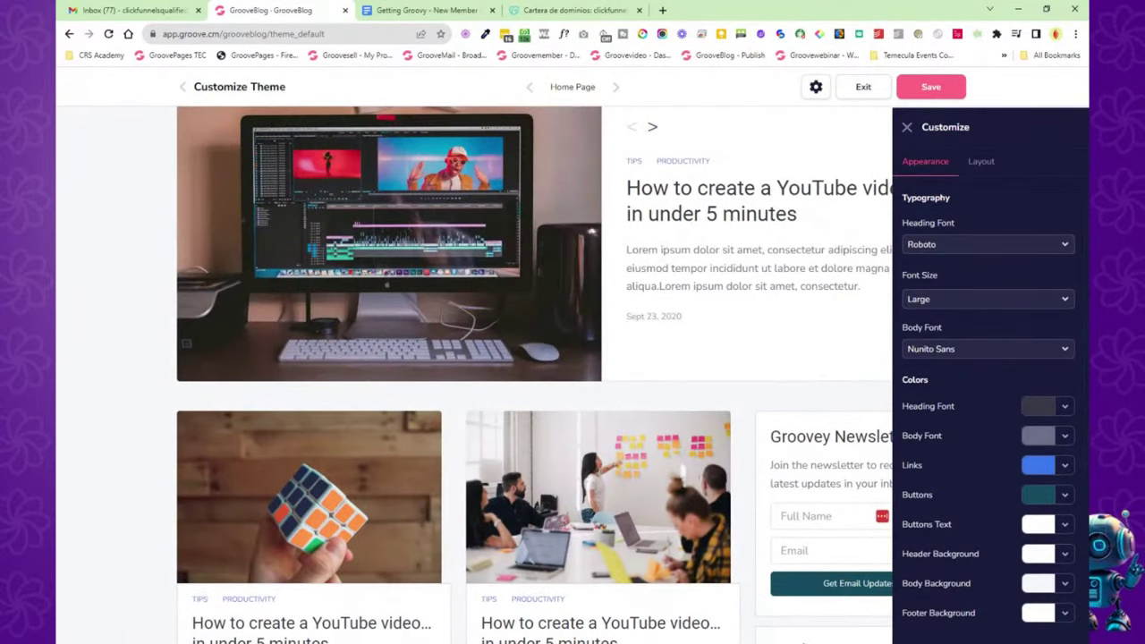
View the color choices for the theme's links and the heading font options without changing them.
{"action": "left_click", "coordinate": [1037, 467]}
{"action": "mouse_move", "coordinate": [989, 548]}
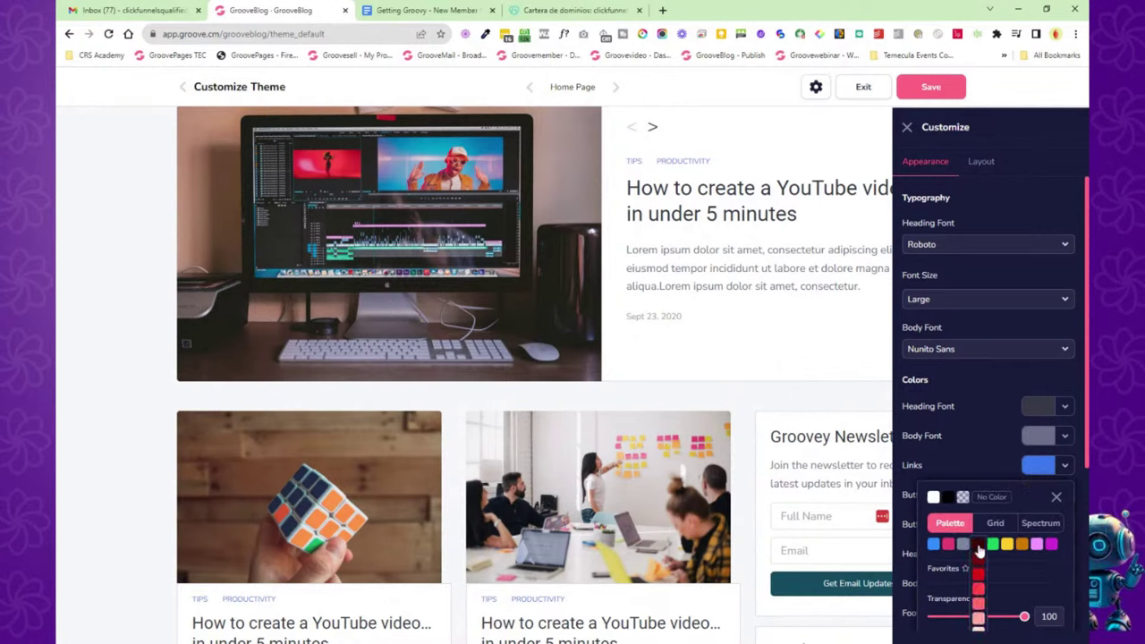
{"action": "mouse_move", "coordinate": [1026, 549]}
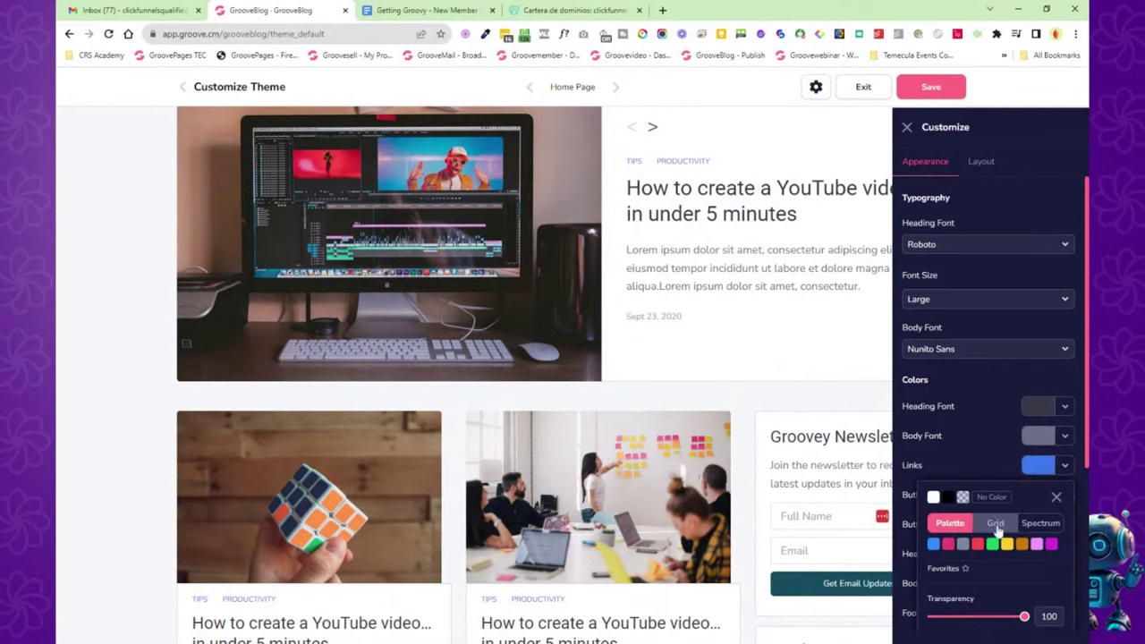
{"action": "left_click", "coordinate": [997, 450]}
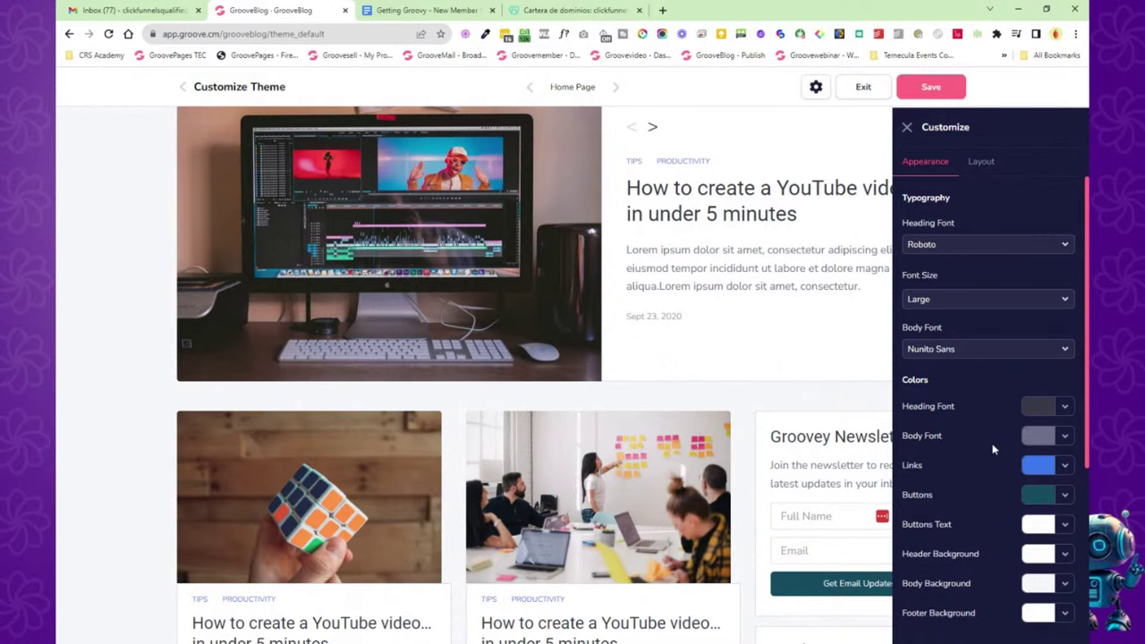
{"action": "left_click", "coordinate": [976, 249]}
{"action": "left_click", "coordinate": [983, 223]}
Open the theme's home page layout options and switch the sidebar and the categories off and back on.
{"action": "left_click", "coordinate": [983, 163]}
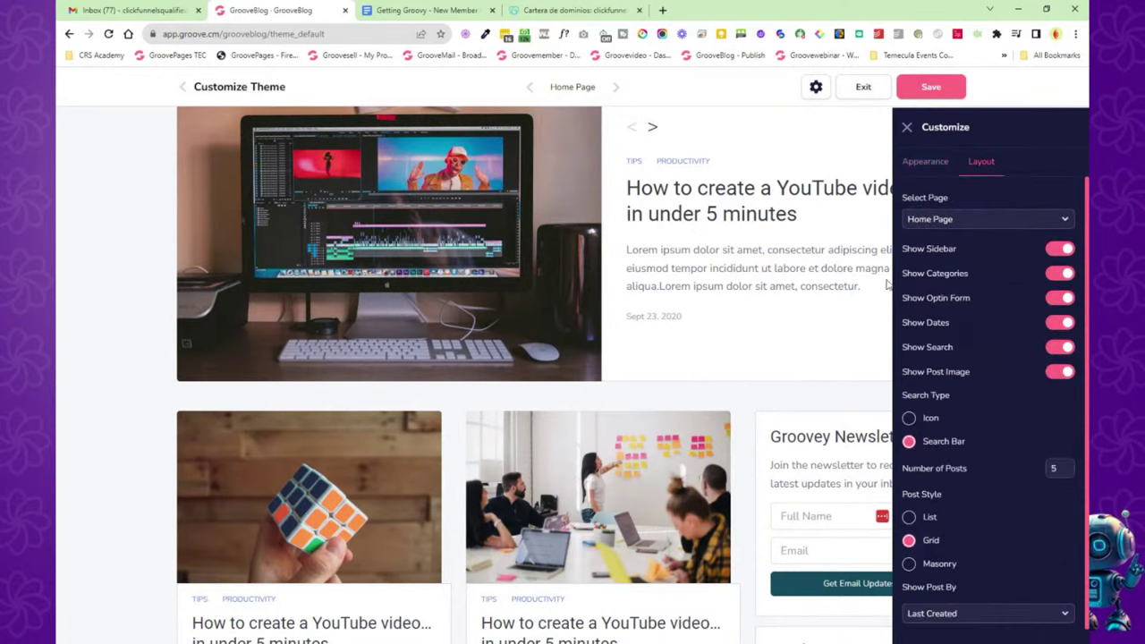
{"action": "left_click", "coordinate": [1065, 250]}
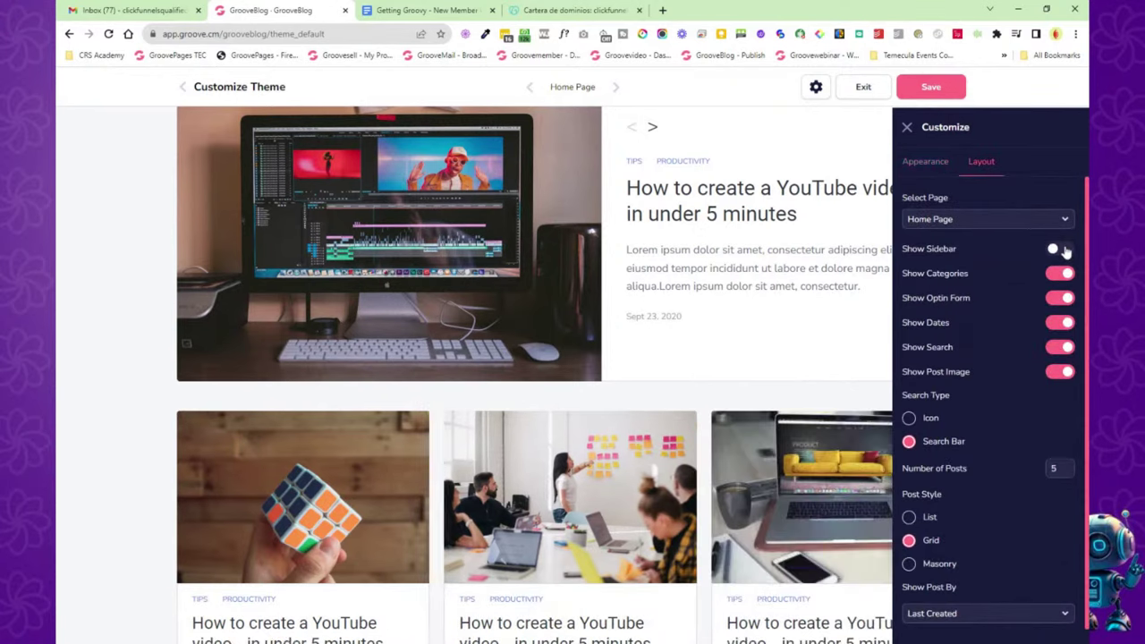
{"action": "left_click", "coordinate": [1066, 250]}
{"action": "scroll", "coordinate": [823, 492], "scroll_direction": "down", "scroll_amount": 1}
{"action": "scroll", "coordinate": [536, 358], "scroll_direction": "down", "scroll_amount": 2}
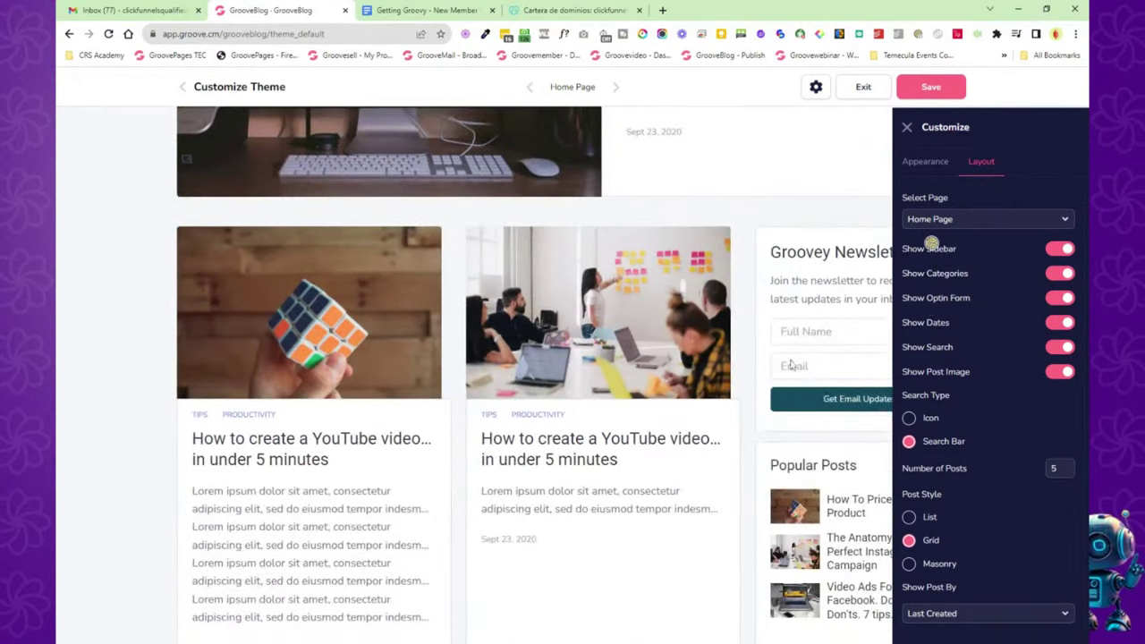
{"action": "scroll", "coordinate": [537, 358], "scroll_direction": "up", "scroll_amount": 3}
{"action": "left_click", "coordinate": [1052, 277]}
{"action": "left_click", "coordinate": [1052, 277]}
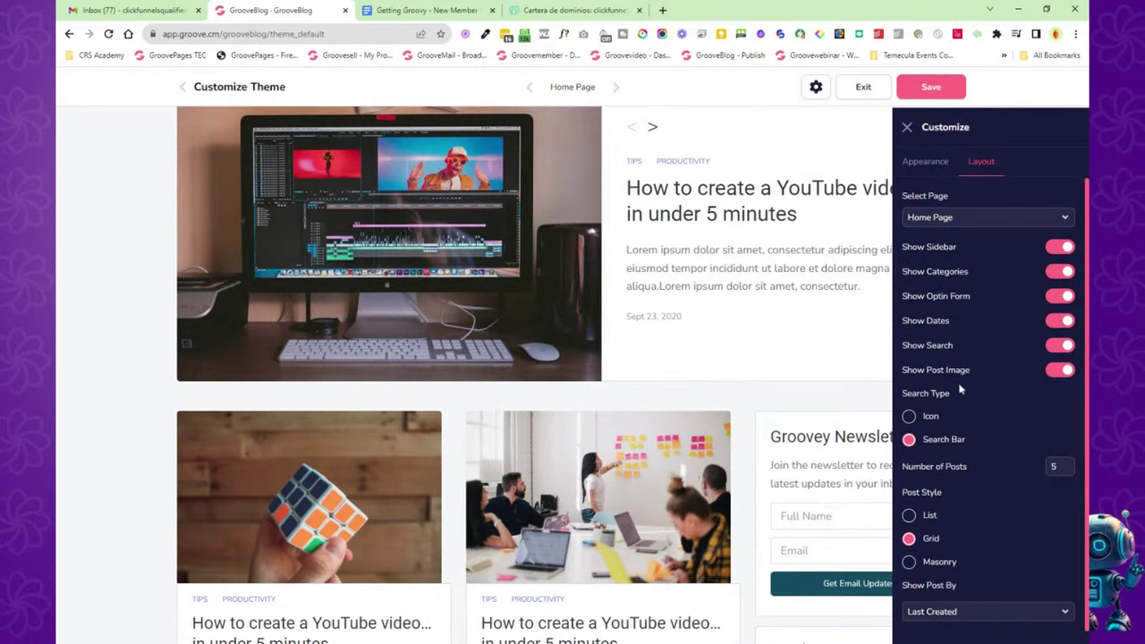
Show the Post Page layout options and switch its sidebar off and back on.
{"action": "left_click", "coordinate": [999, 223]}
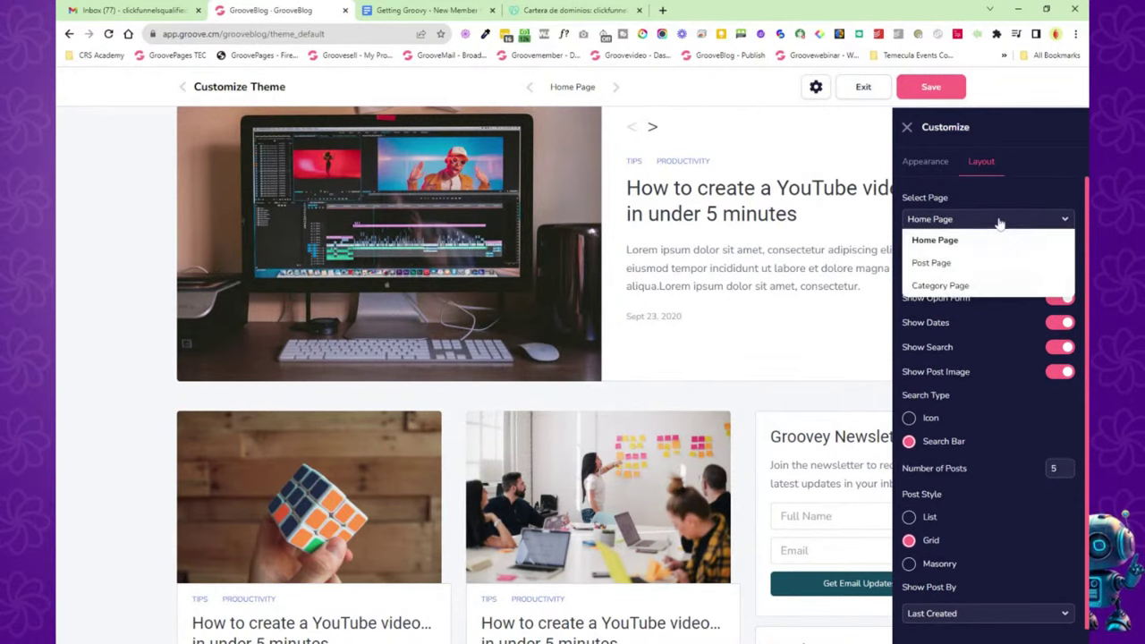
{"action": "left_click", "coordinate": [945, 263]}
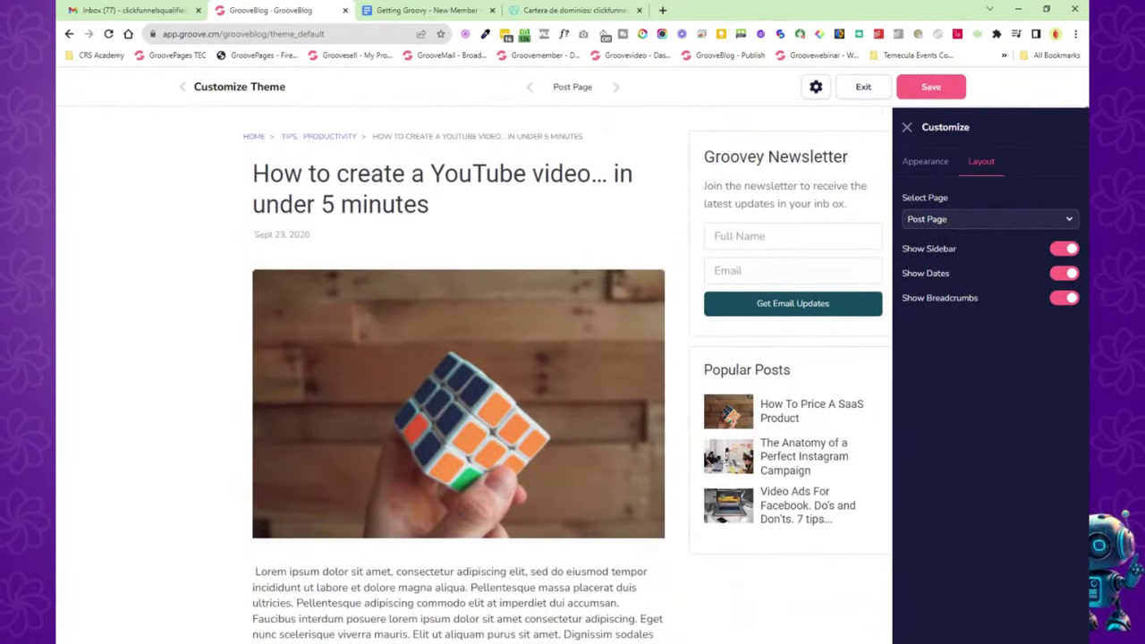
{"action": "left_click", "coordinate": [1064, 254]}
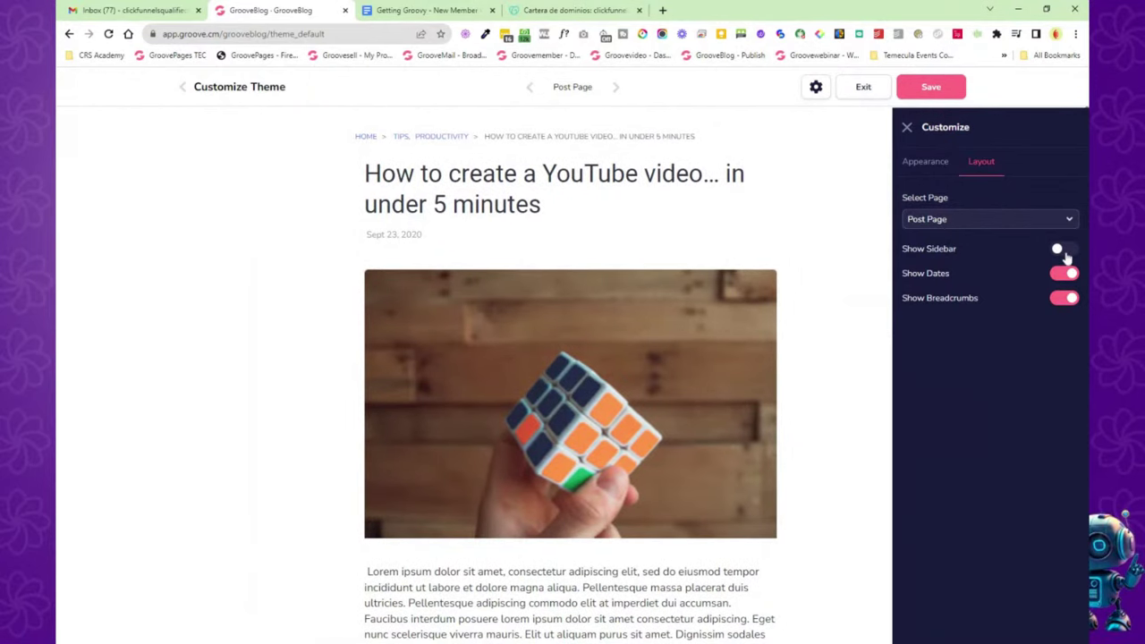
{"action": "left_click", "coordinate": [1065, 252]}
View the Category Page layout options, return to the appearance settings, and leave the theme customizer without saving.
{"action": "left_click", "coordinate": [1020, 224]}
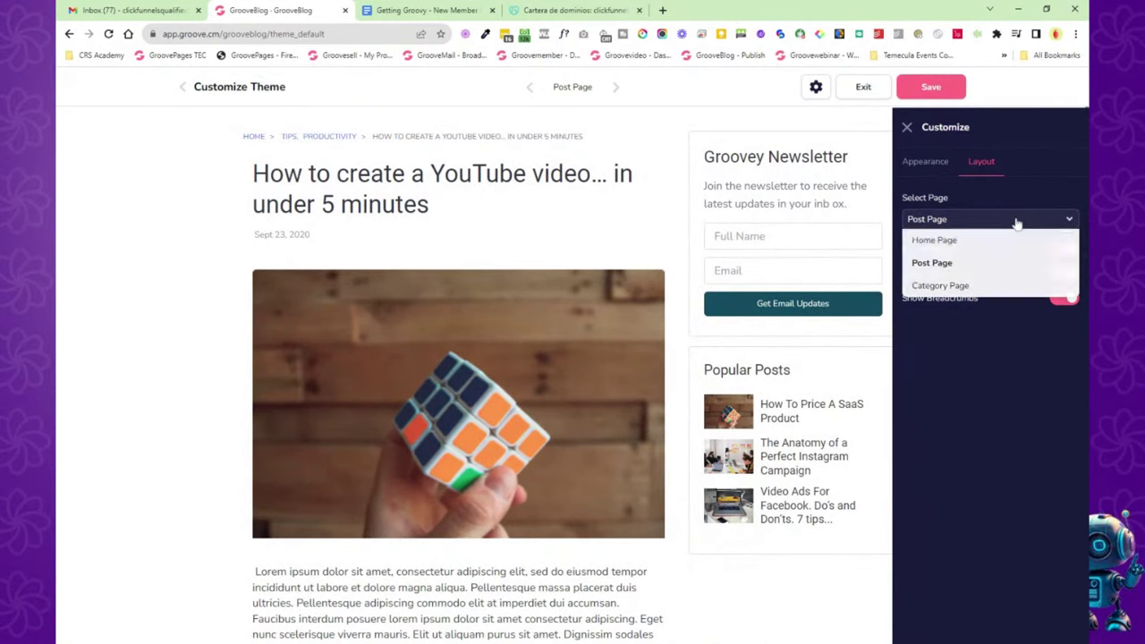
{"action": "left_click", "coordinate": [980, 288]}
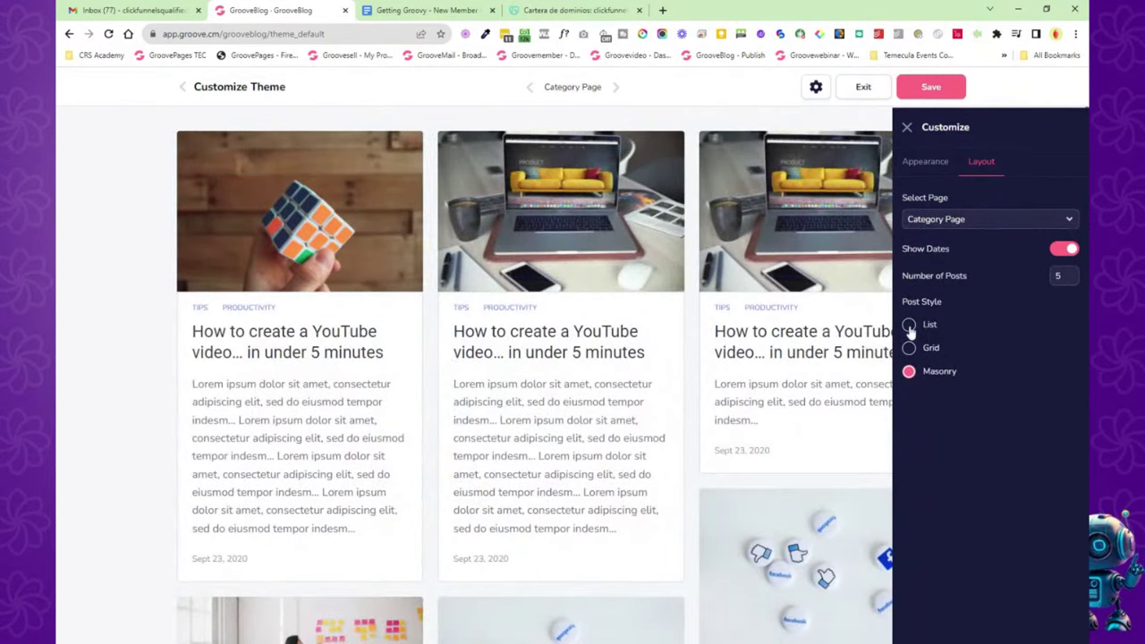
{"action": "left_click", "coordinate": [927, 164]}
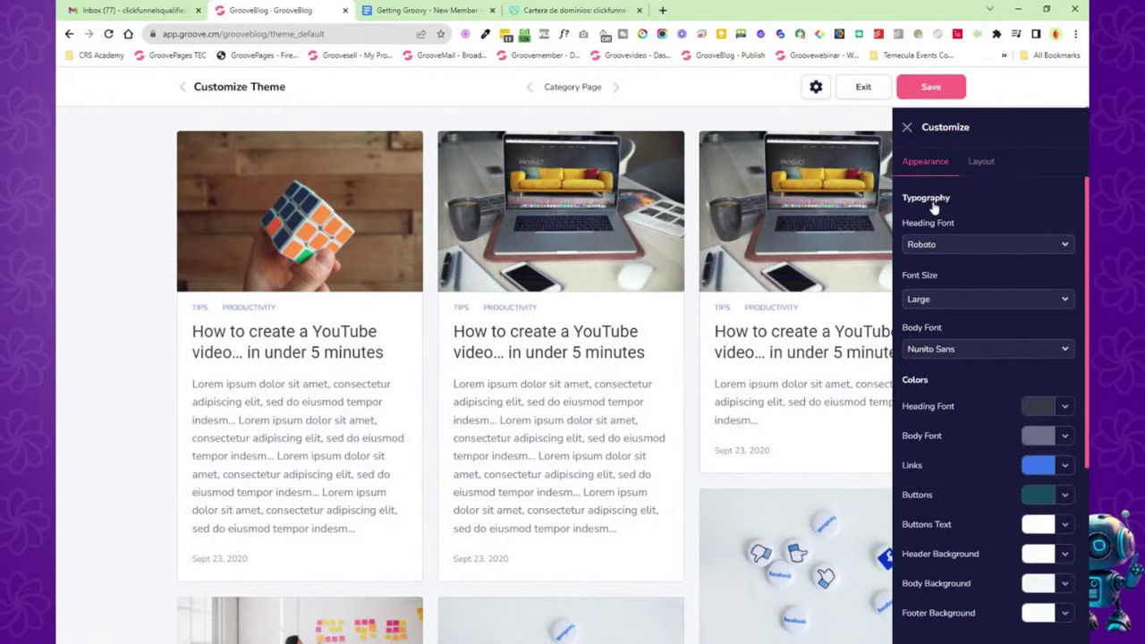
{"action": "left_click", "coordinate": [906, 128]}
{"action": "left_click", "coordinate": [863, 86]}
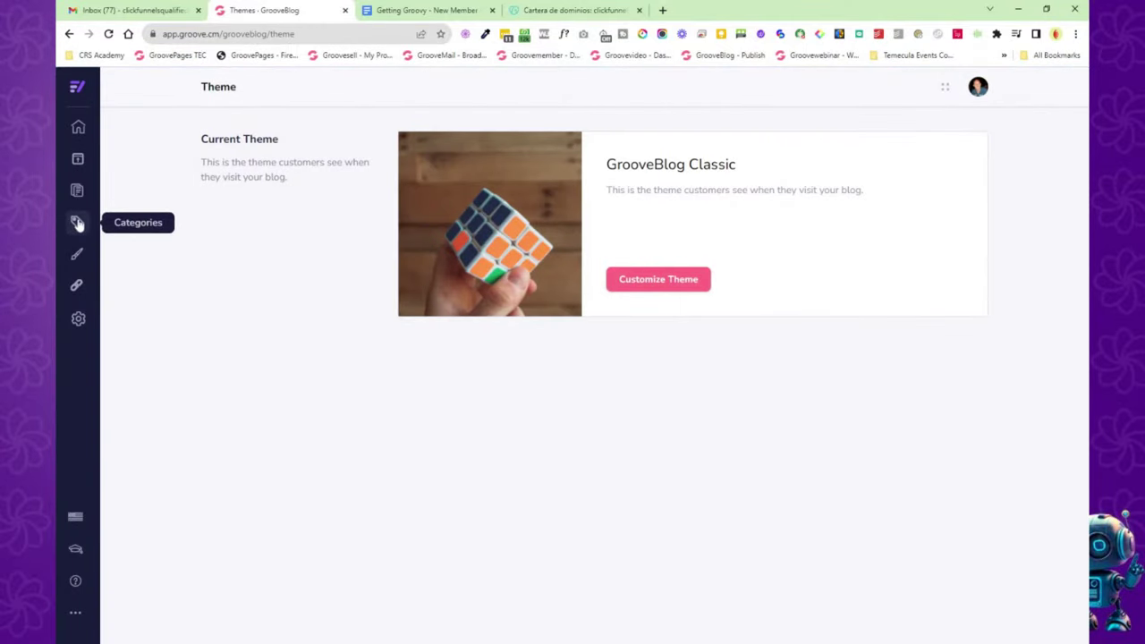
View the blog's category list and its posts overview, collapsing the posts side navigation.
{"action": "left_click", "coordinate": [77, 224]}
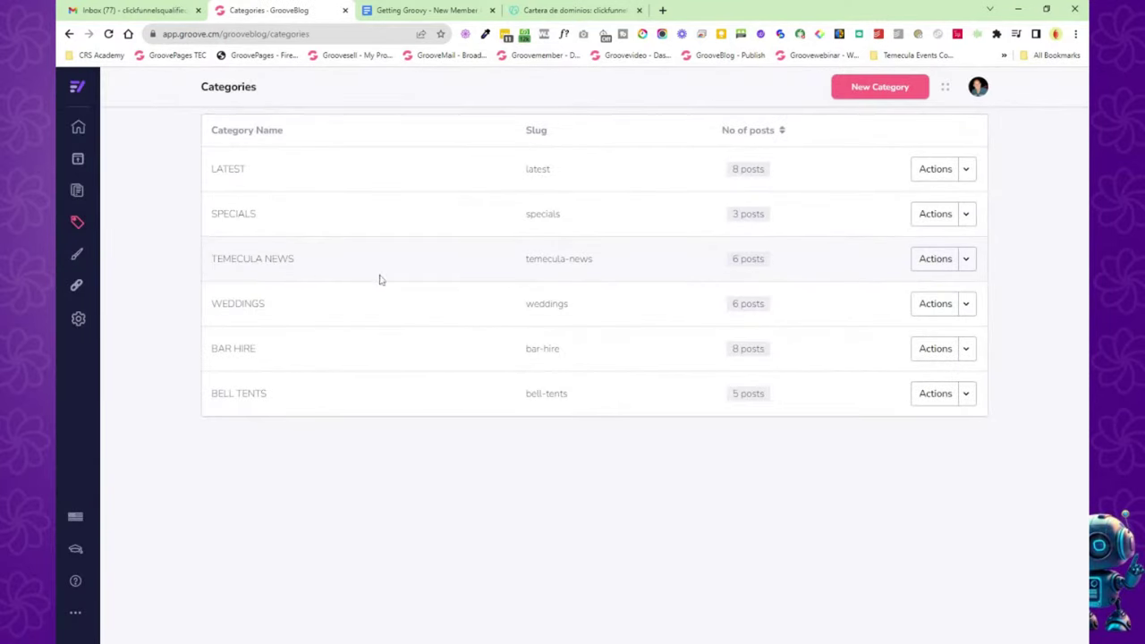
{"action": "left_click", "coordinate": [78, 192]}
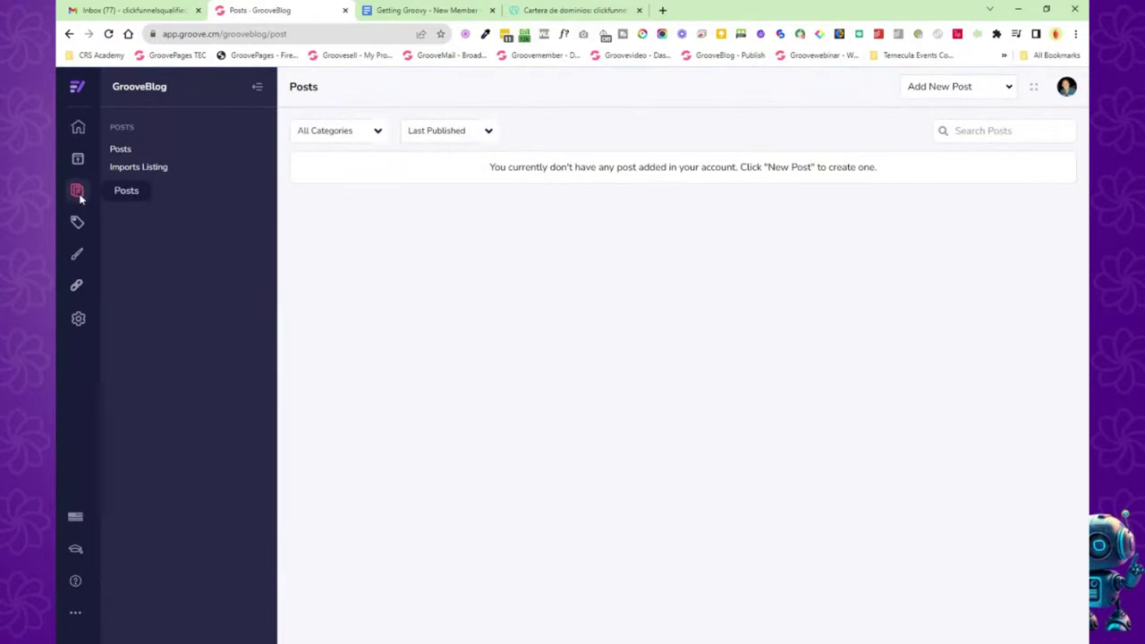
{"action": "left_click", "coordinate": [256, 88]}
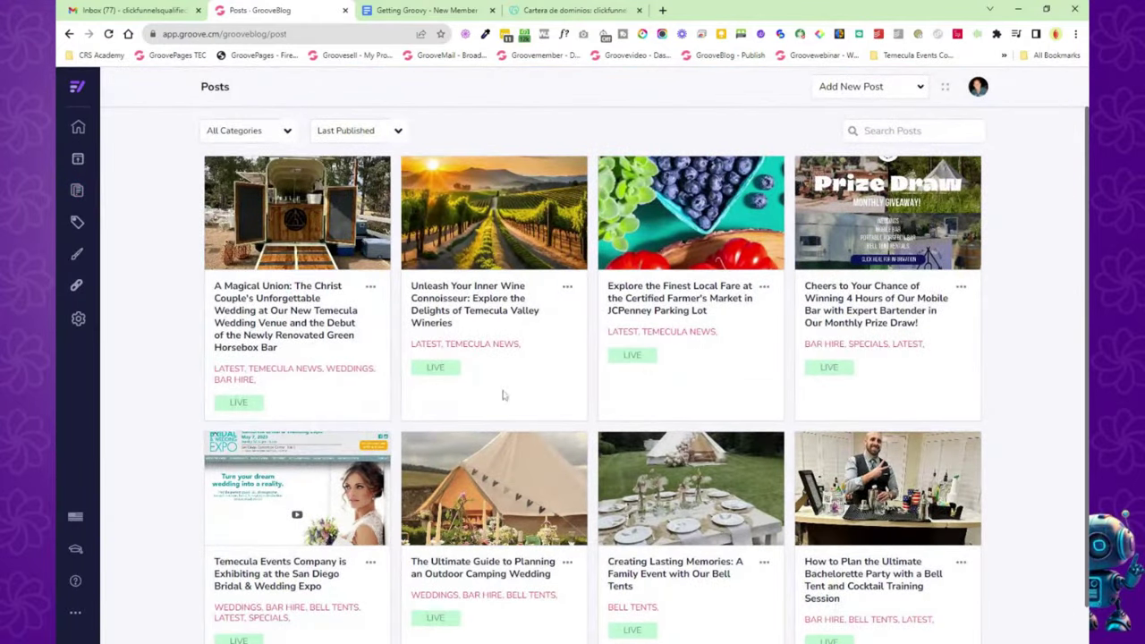
Open the post about the wedding and renovated green horsebox bar for editing and examine its title and opening quote.
{"action": "mouse_move", "coordinate": [284, 512]}
{"action": "left_click", "coordinate": [299, 216]}
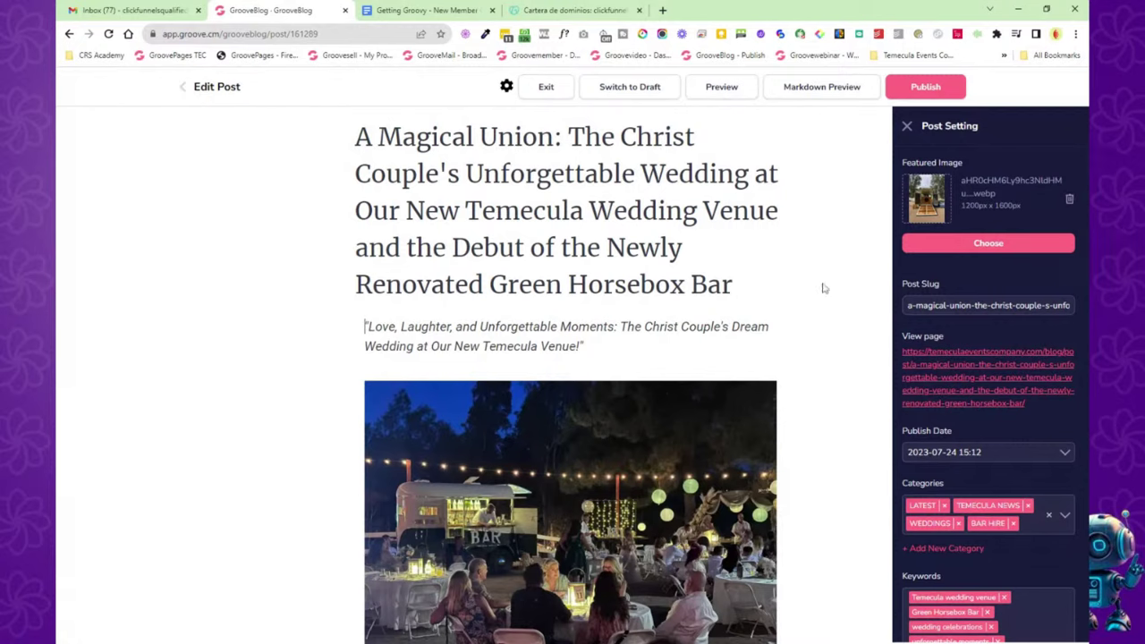
{"action": "left_click", "coordinate": [626, 248]}
{"action": "left_click_drag", "start_coordinate": [732, 284], "coordinate": [417, 173]}
{"action": "left_click", "coordinate": [488, 326]}
View the alt text of the post's first image and close it without changes.
{"action": "scroll", "coordinate": [487, 327], "scroll_direction": "down", "scroll_amount": 2}
{"action": "left_click", "coordinate": [570, 510]}
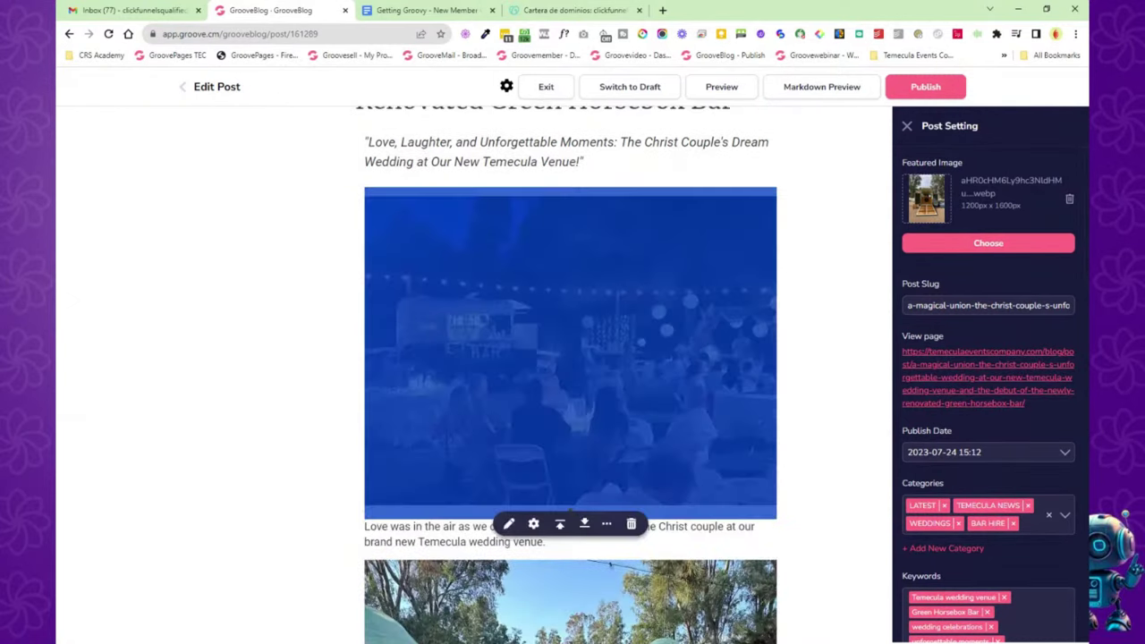
{"action": "left_click", "coordinate": [534, 526]}
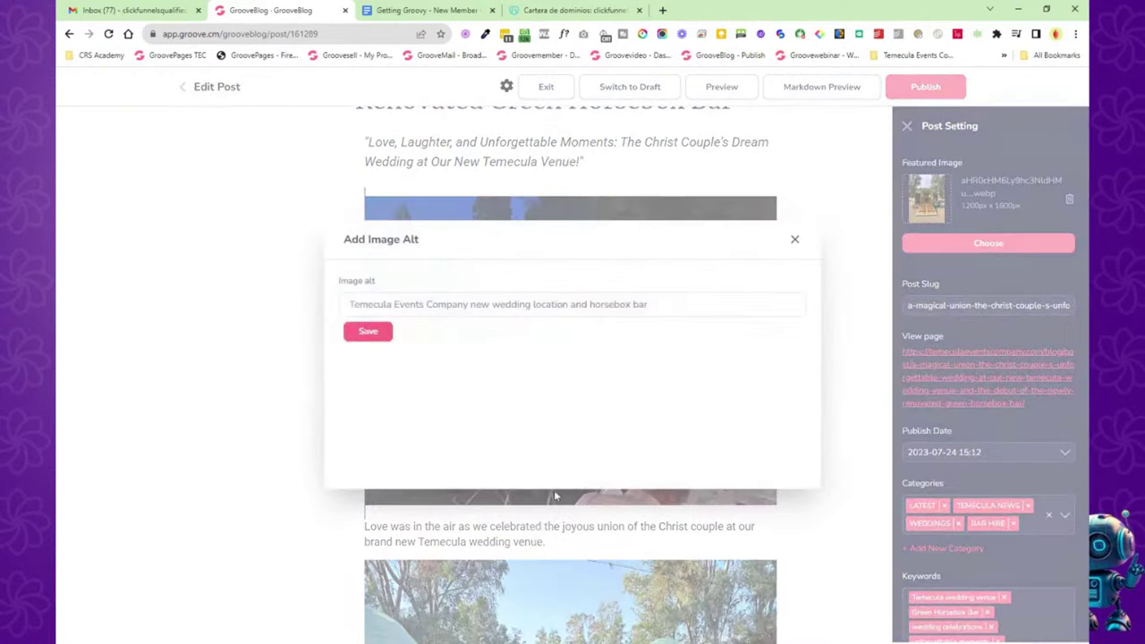
{"action": "left_click", "coordinate": [794, 240]}
Add an empty line after the paragraph below the first image, show its content insertion options, and remove the line.
{"action": "scroll", "coordinate": [807, 334], "scroll_direction": "down", "scroll_amount": 2}
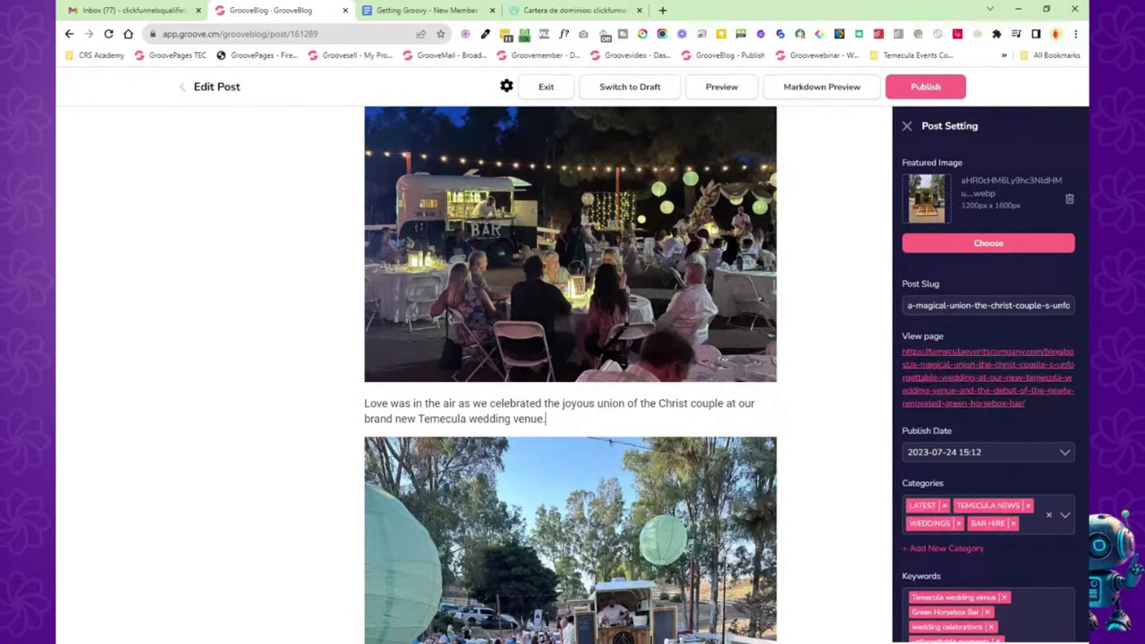
{"action": "key", "text": "Return"}
{"action": "left_click", "coordinate": [336, 431]}
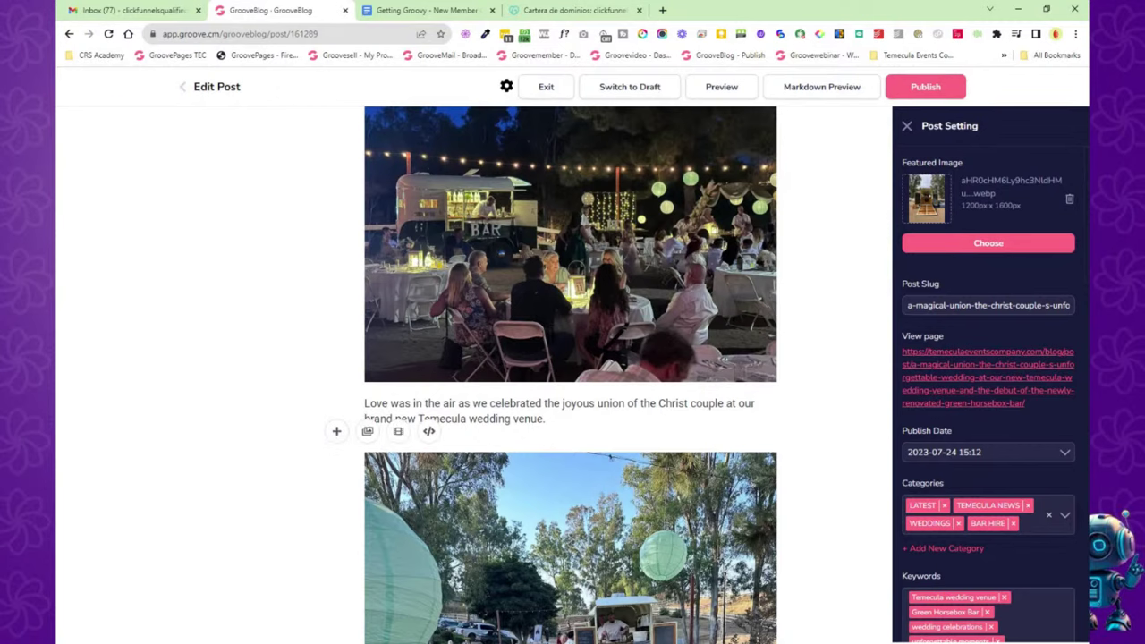
{"action": "key", "text": "BackSpace"}
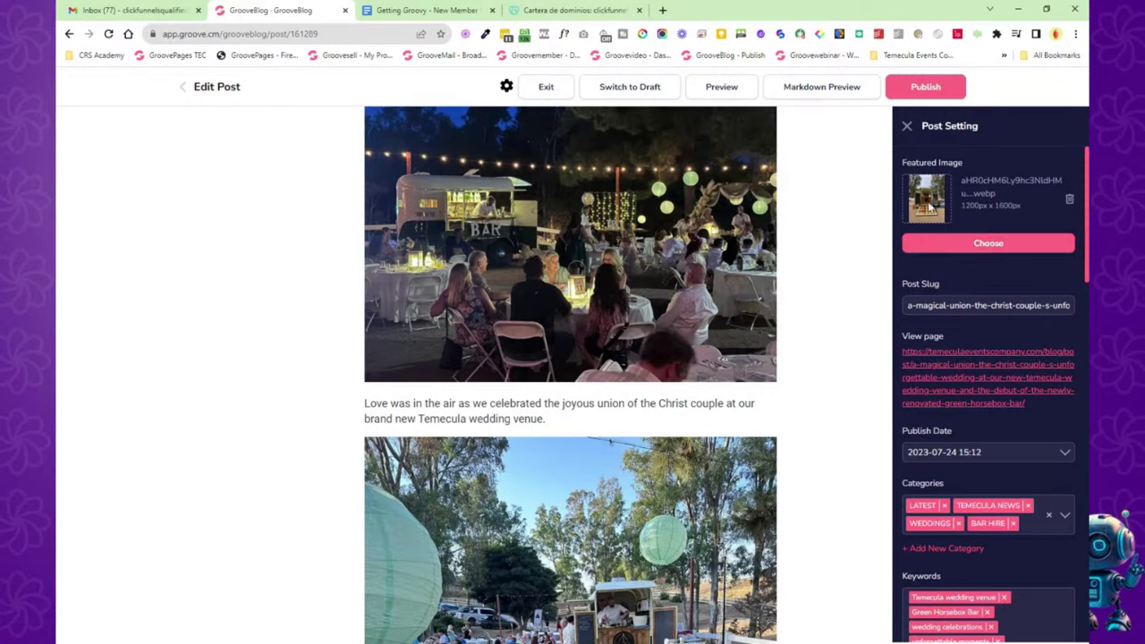
Review the post's settings from the slug, publish date and category list down to the keywords, excerpt and display options.
{"action": "scroll", "coordinate": [987, 295], "scroll_direction": "down", "scroll_amount": 1}
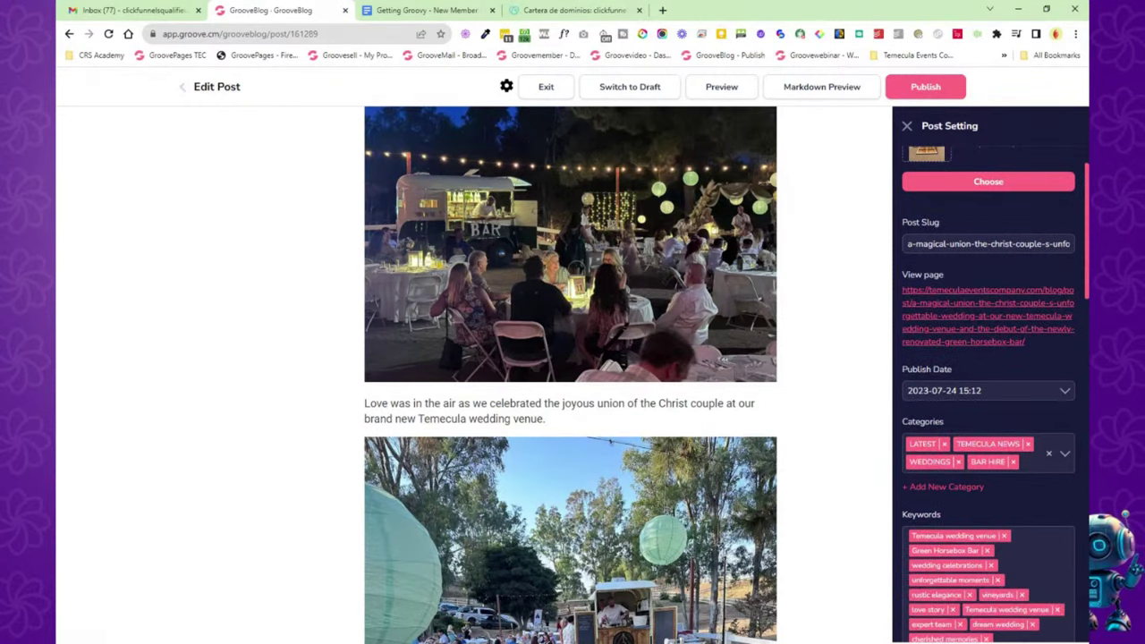
{"action": "scroll", "coordinate": [990, 274], "scroll_direction": "down", "scroll_amount": 2}
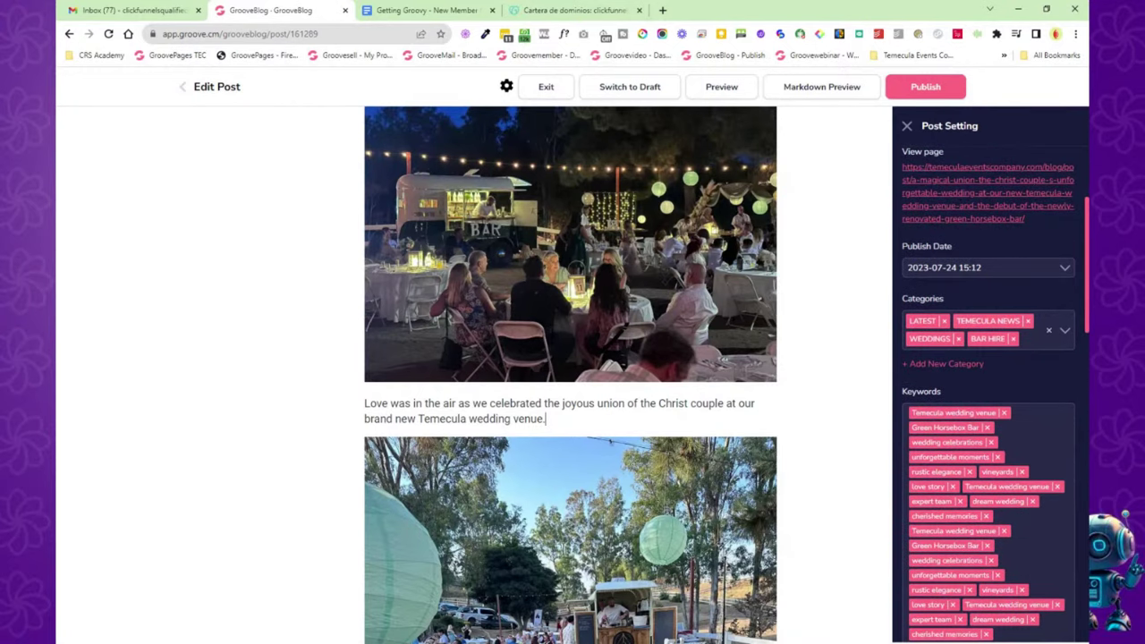
{"action": "scroll", "coordinate": [984, 286], "scroll_direction": "down", "scroll_amount": 1}
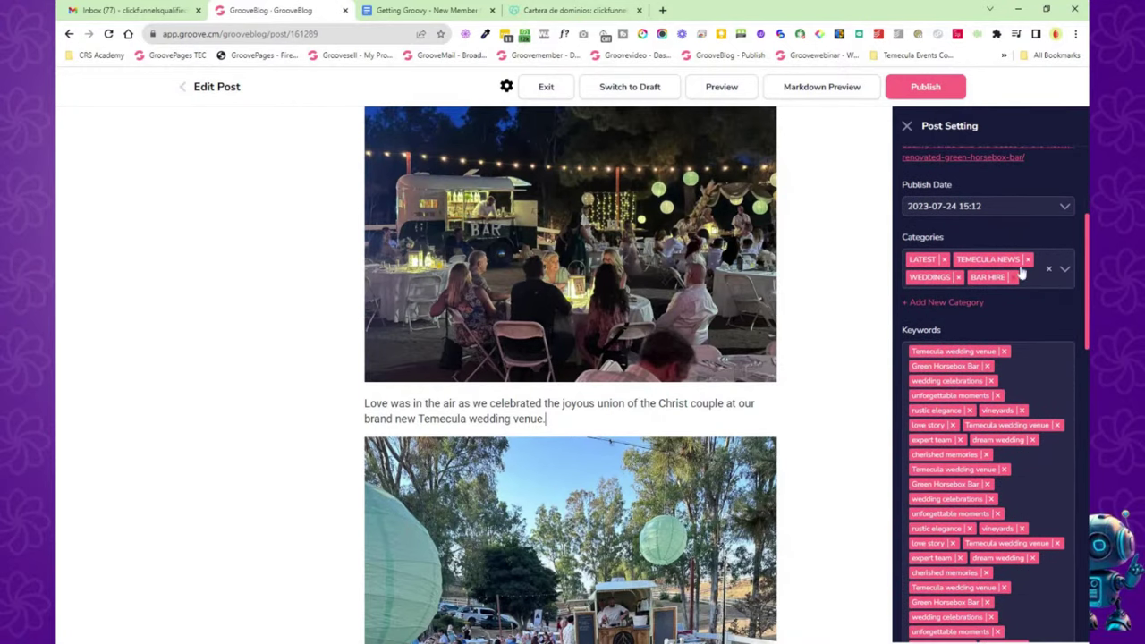
{"action": "left_click", "coordinate": [1043, 282]}
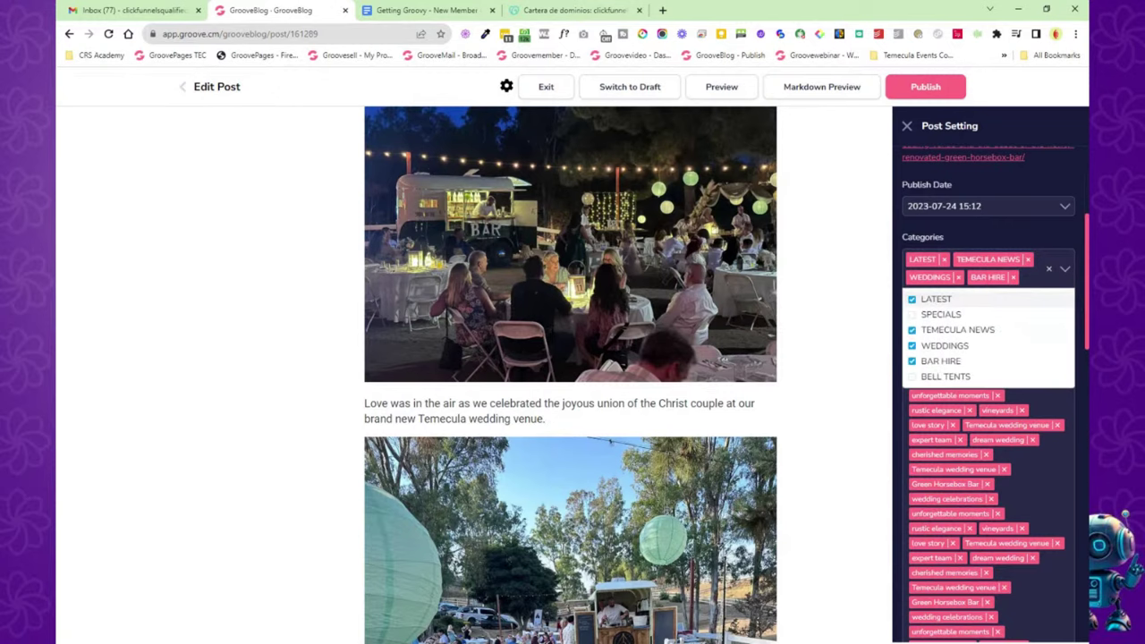
{"action": "left_click", "coordinate": [1045, 246]}
{"action": "scroll", "coordinate": [1001, 338], "scroll_direction": "down", "scroll_amount": 6}
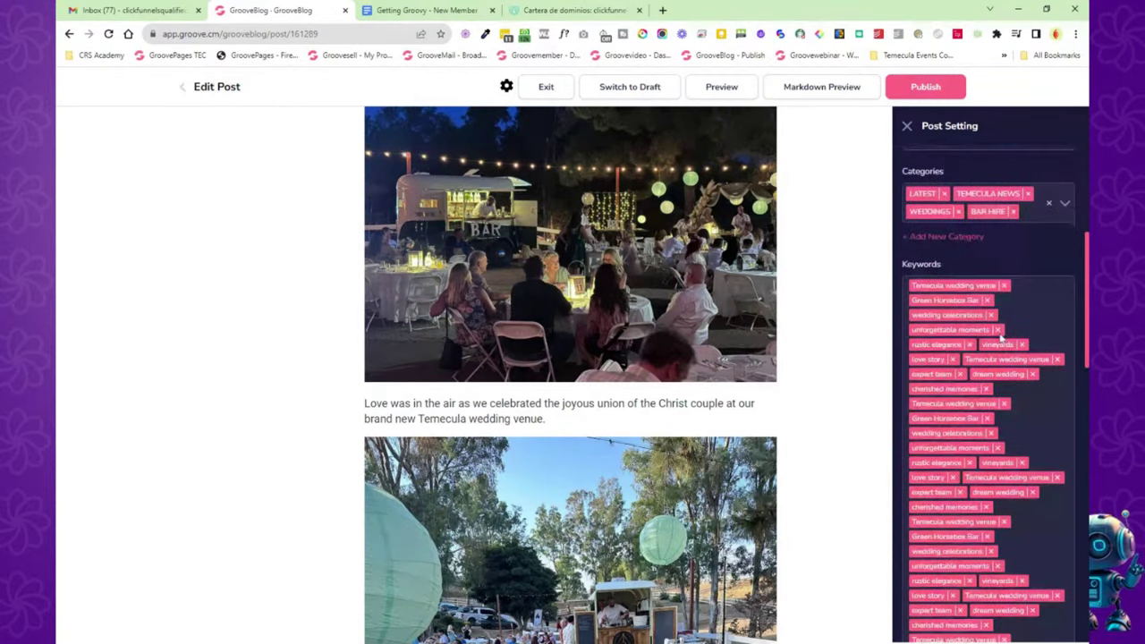
{"action": "scroll", "coordinate": [1027, 301], "scroll_direction": "down", "scroll_amount": 5}
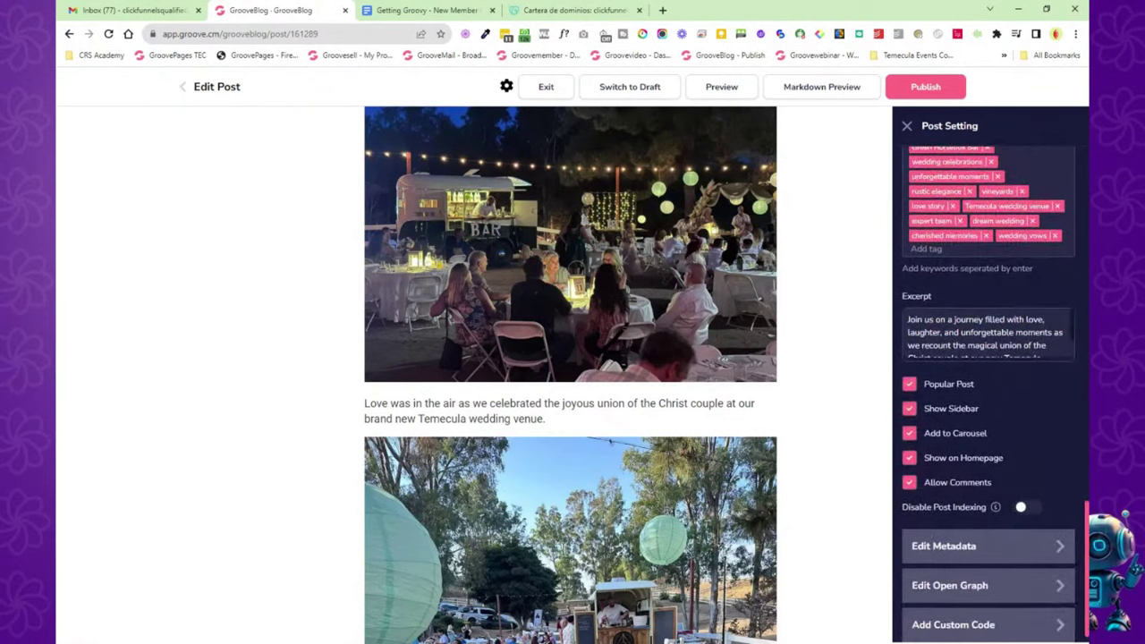
{"action": "scroll", "coordinate": [984, 332], "scroll_direction": "down", "scroll_amount": 1}
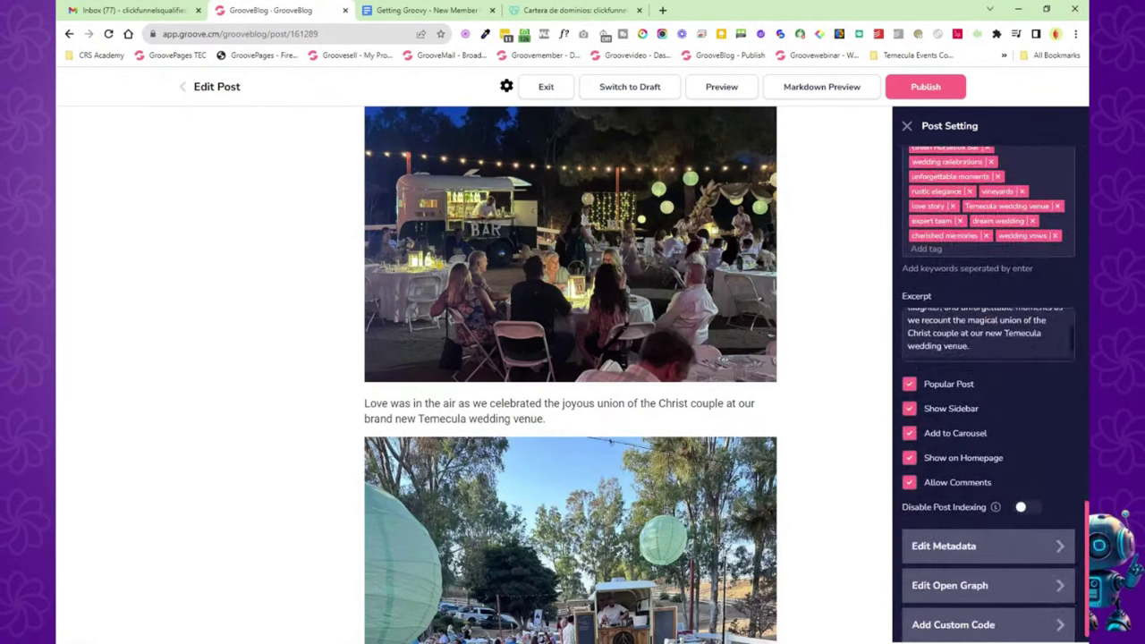
{"action": "scroll", "coordinate": [1014, 383], "scroll_direction": "down", "scroll_amount": 1}
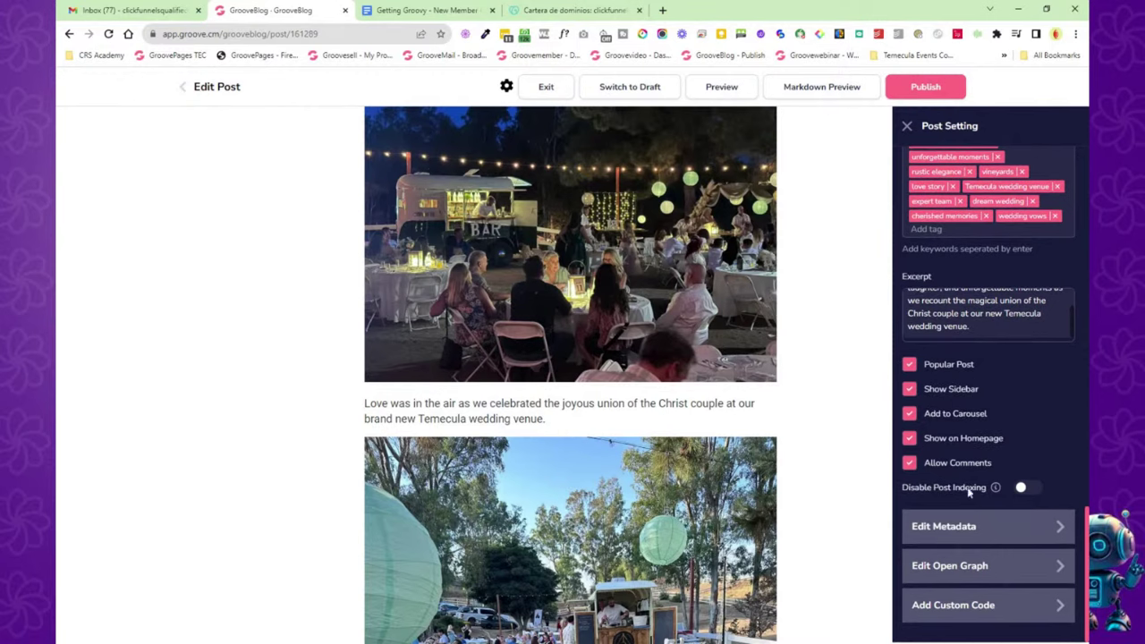
Expand the post's metadata, Open Graph and custom code sections to examine their contents.
{"action": "left_click", "coordinate": [988, 526]}
{"action": "scroll", "coordinate": [993, 424], "scroll_direction": "down", "scroll_amount": 5}
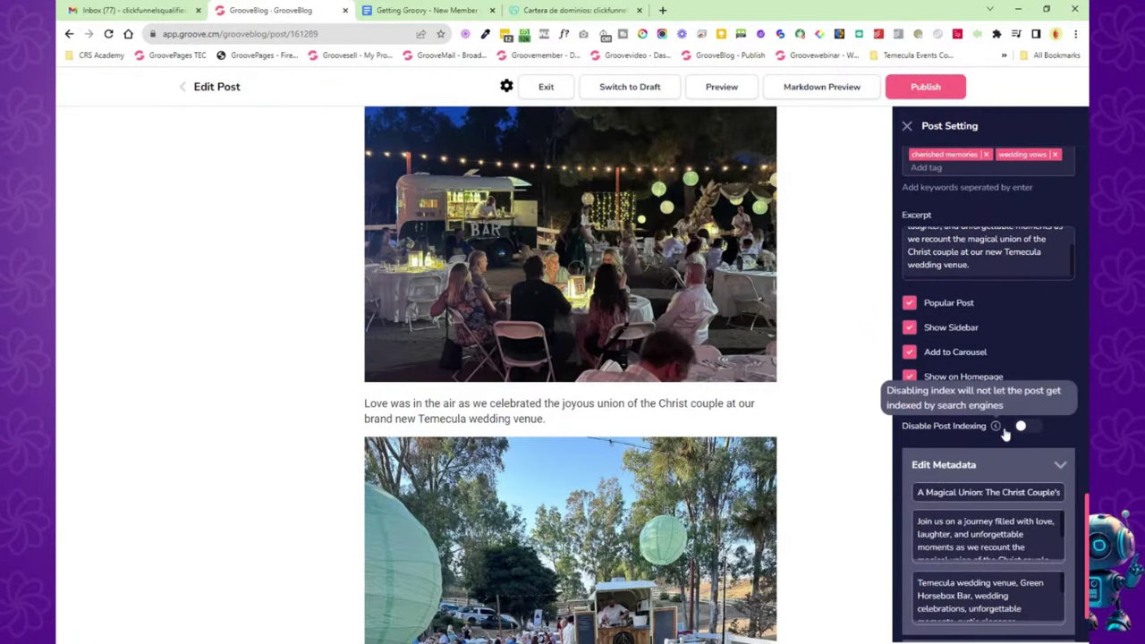
{"action": "left_click", "coordinate": [994, 563]}
{"action": "scroll", "coordinate": [996, 448], "scroll_direction": "down", "scroll_amount": 5}
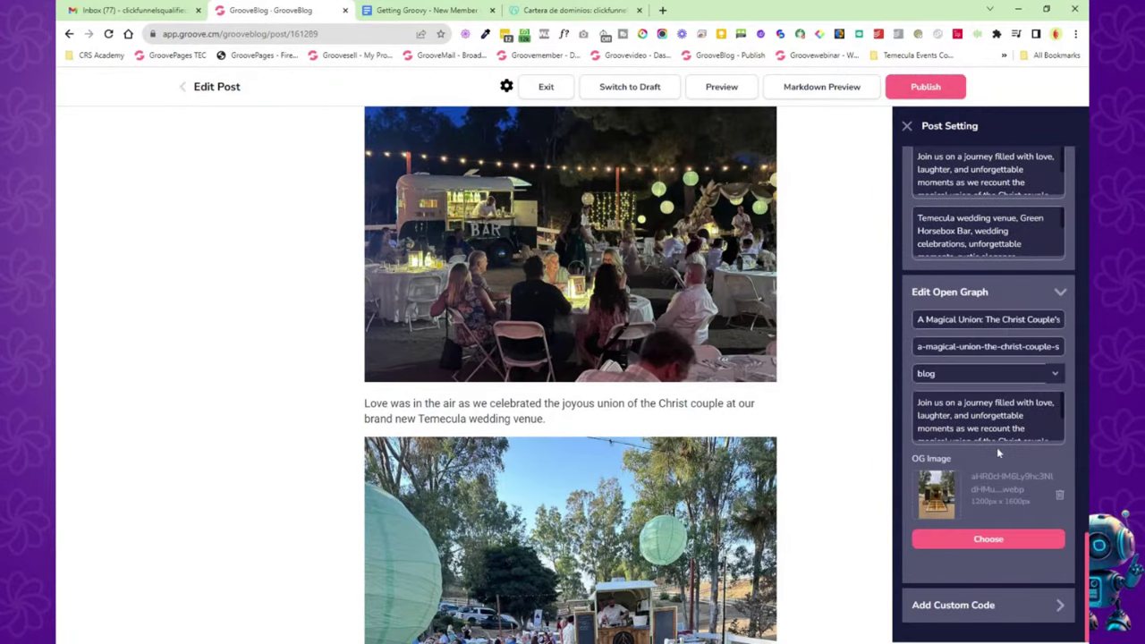
{"action": "left_click", "coordinate": [1008, 608]}
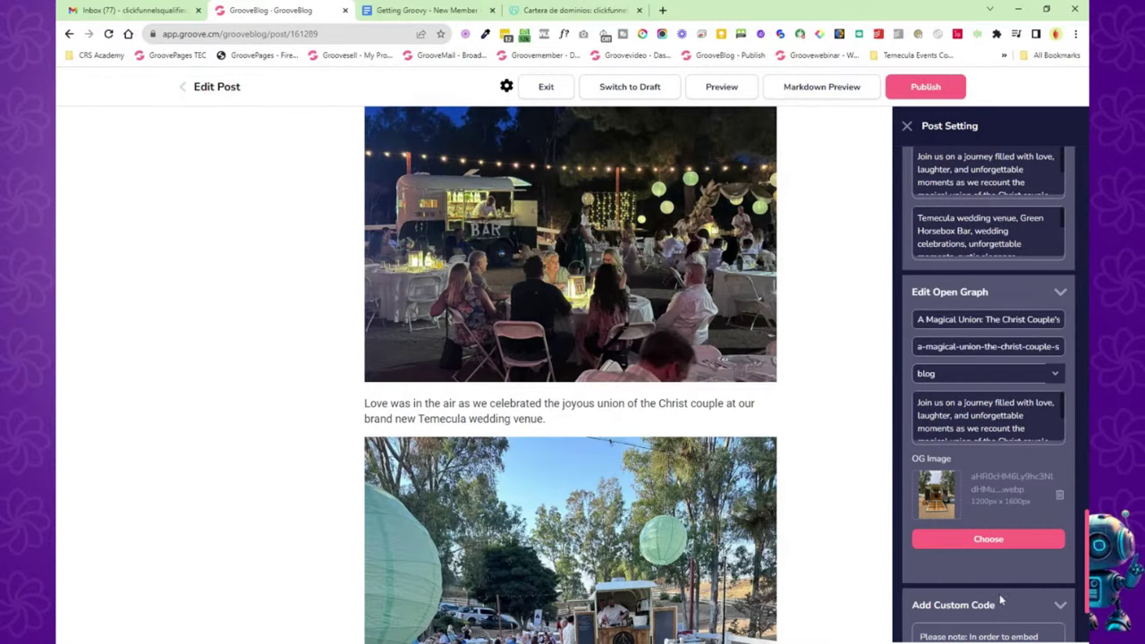
{"action": "scroll", "coordinate": [1001, 601], "scroll_direction": "up", "scroll_amount": 5}
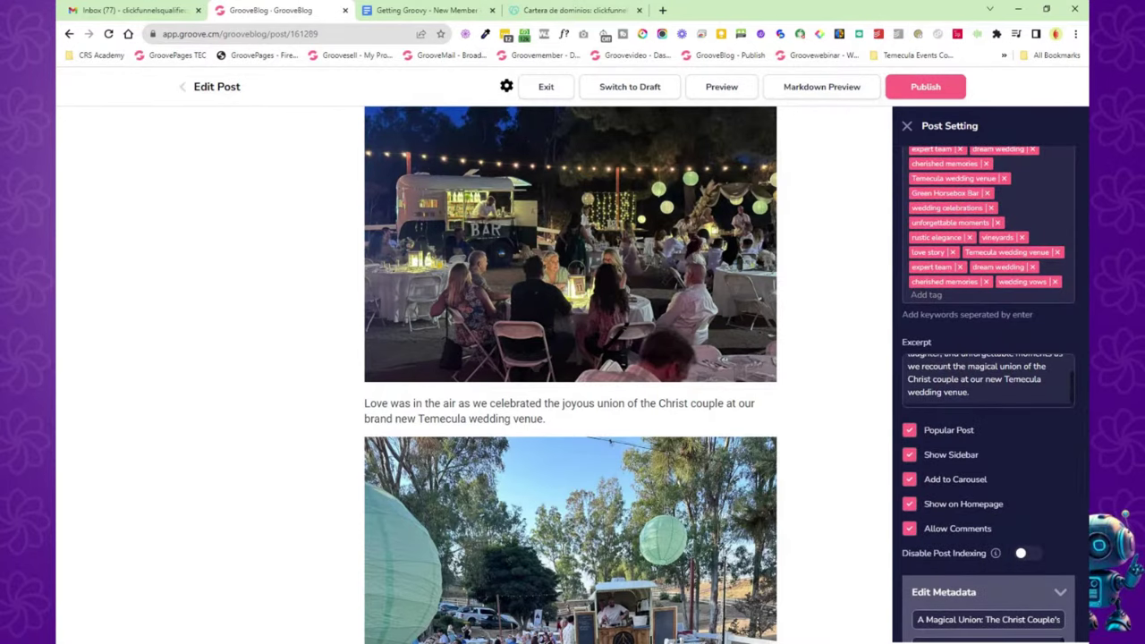
Exit the post editor without saving the changes and open the blog's publish page.
{"action": "left_click", "coordinate": [542, 87]}
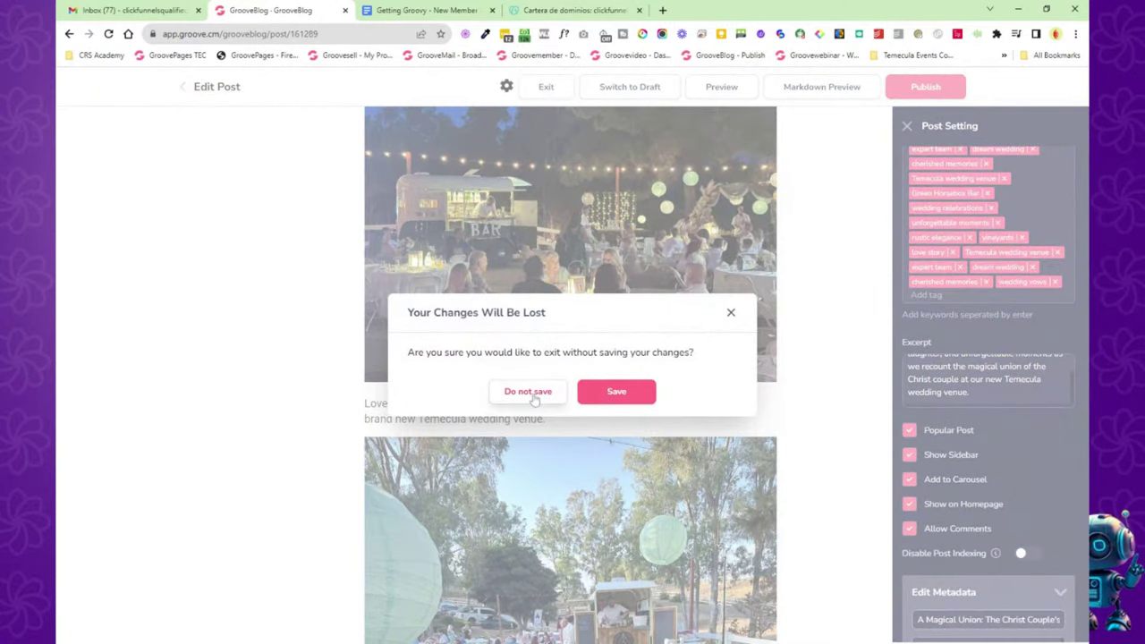
{"action": "left_click", "coordinate": [530, 393]}
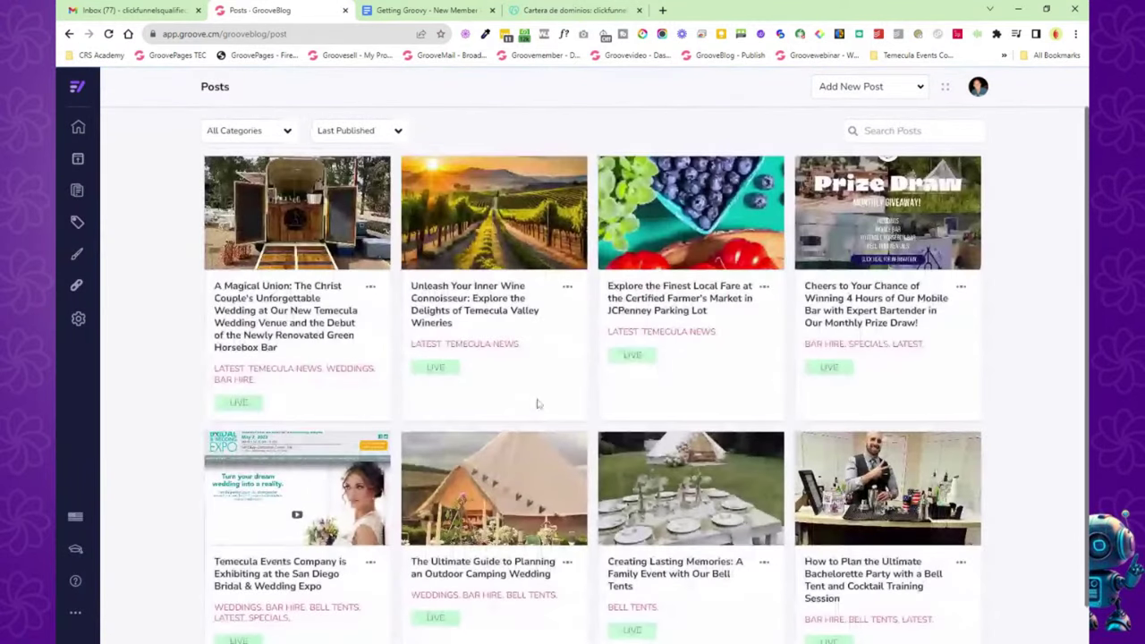
{"action": "left_click", "coordinate": [77, 159]}
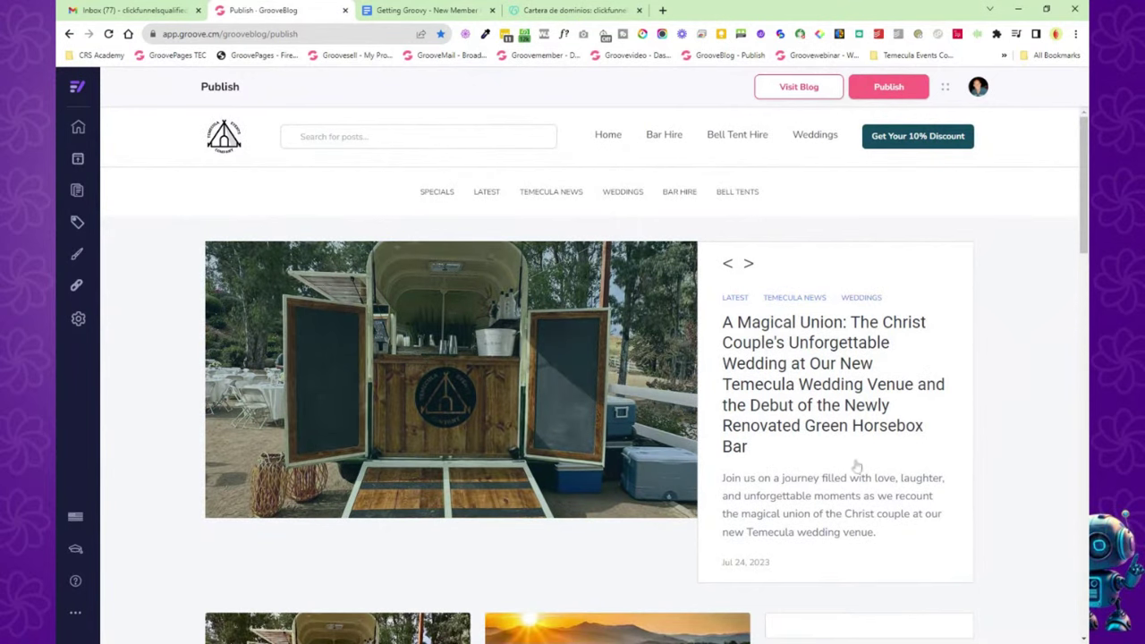
Browse the featured posts carousel and the layout of the blog preview.
{"action": "left_click", "coordinate": [749, 265]}
{"action": "left_click", "coordinate": [749, 264]}
{"action": "left_click", "coordinate": [749, 264]}
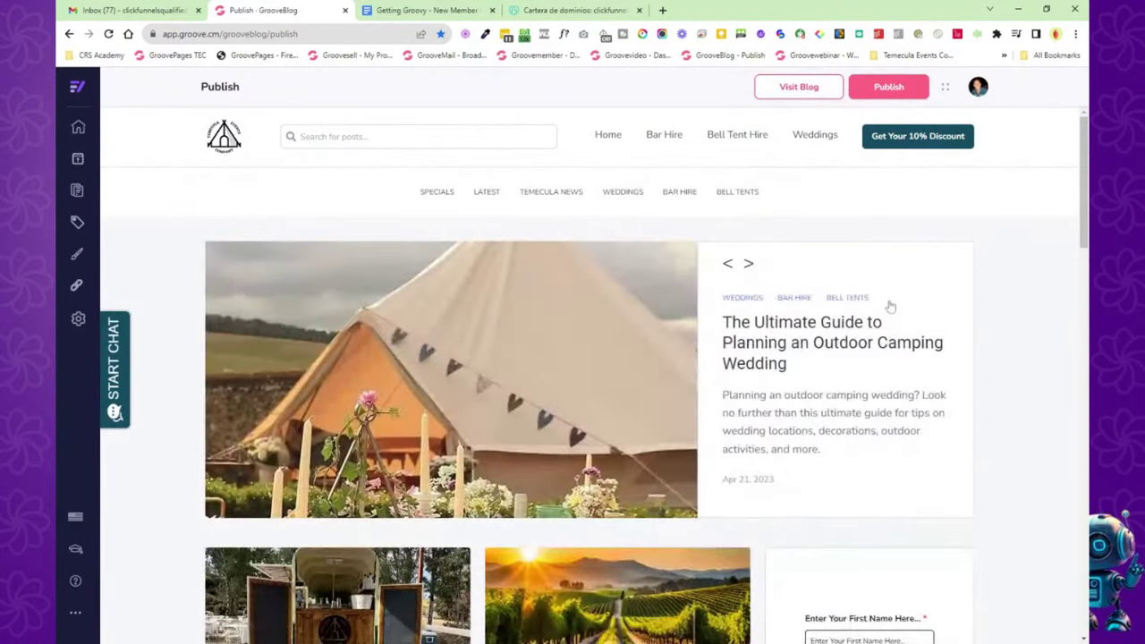
{"action": "scroll", "coordinate": [895, 313], "scroll_direction": "down", "scroll_amount": 3}
{"action": "scroll", "coordinate": [951, 332], "scroll_direction": "up", "scroll_amount": 3}
Open the live blog in its own tab, publish the blog from GrooveBlog, and return to the live site.
{"action": "left_click", "coordinate": [806, 88]}
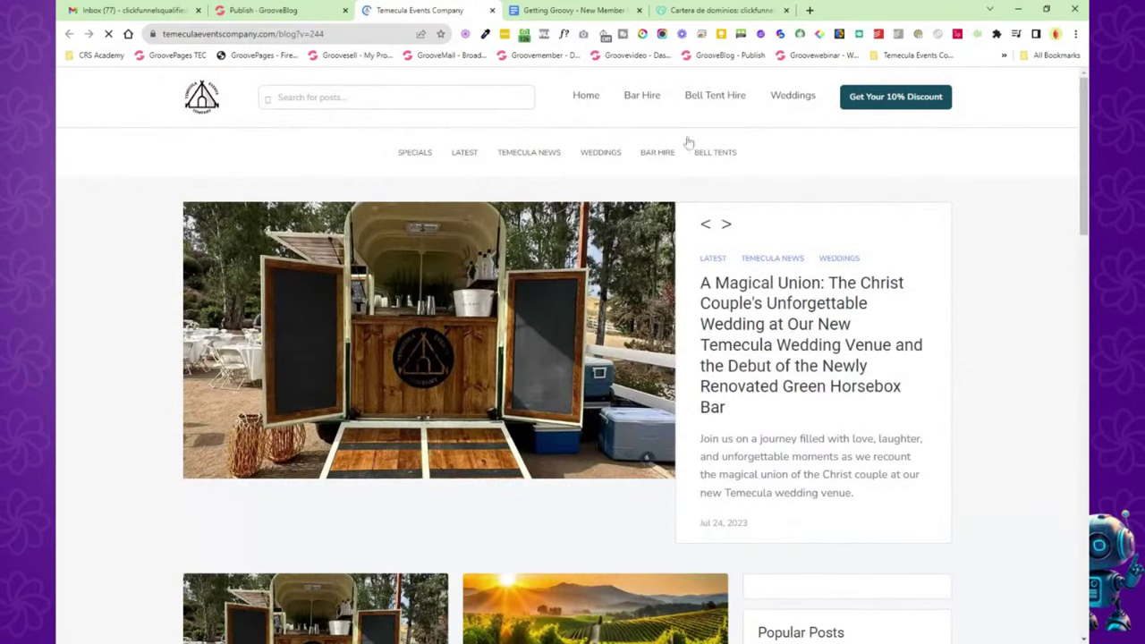
{"action": "left_click", "coordinate": [281, 11]}
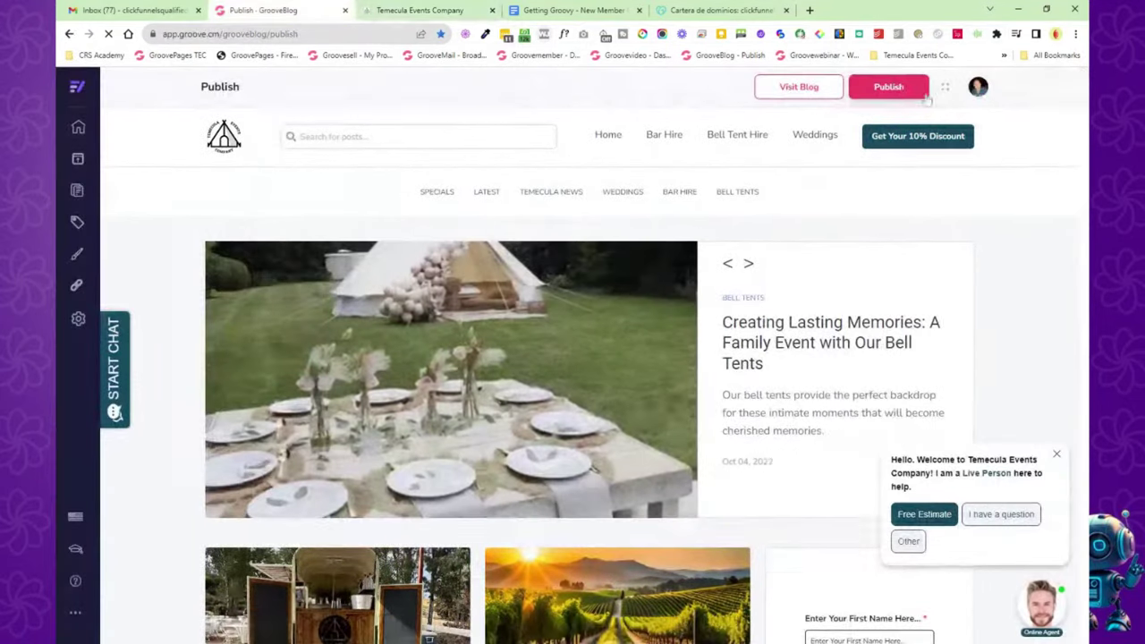
{"action": "left_click", "coordinate": [876, 85]}
{"action": "left_click", "coordinate": [408, 11]}
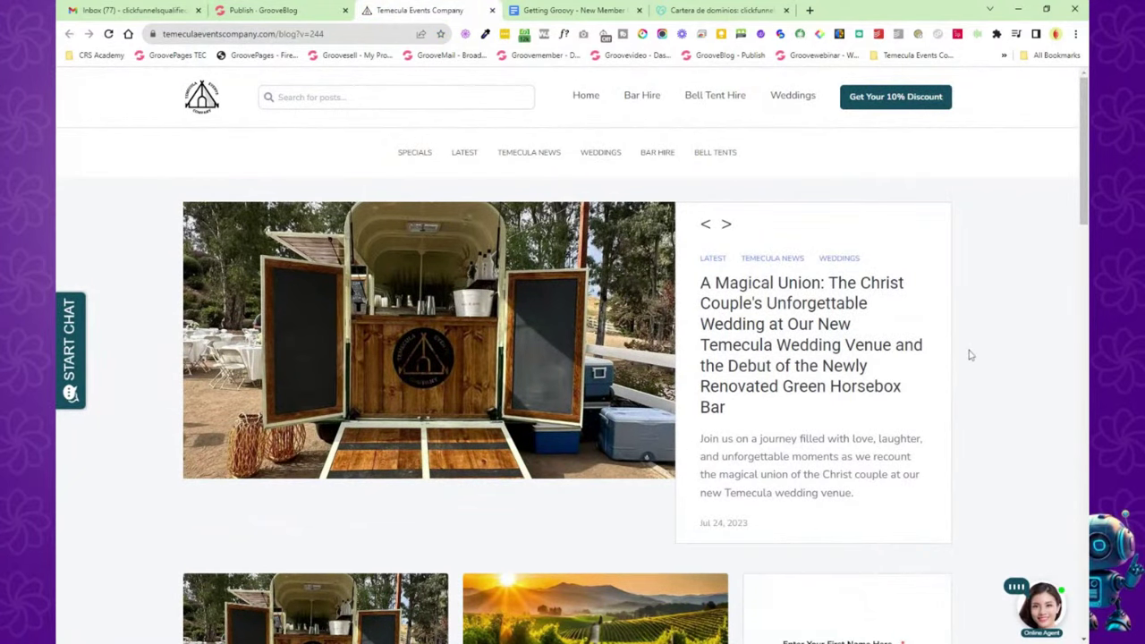
Look through the live blog's posts, discount form and popular posts list, and close its tab.
{"action": "scroll", "coordinate": [971, 355], "scroll_direction": "down", "scroll_amount": 3}
{"action": "scroll", "coordinate": [971, 355], "scroll_direction": "down", "scroll_amount": 10}
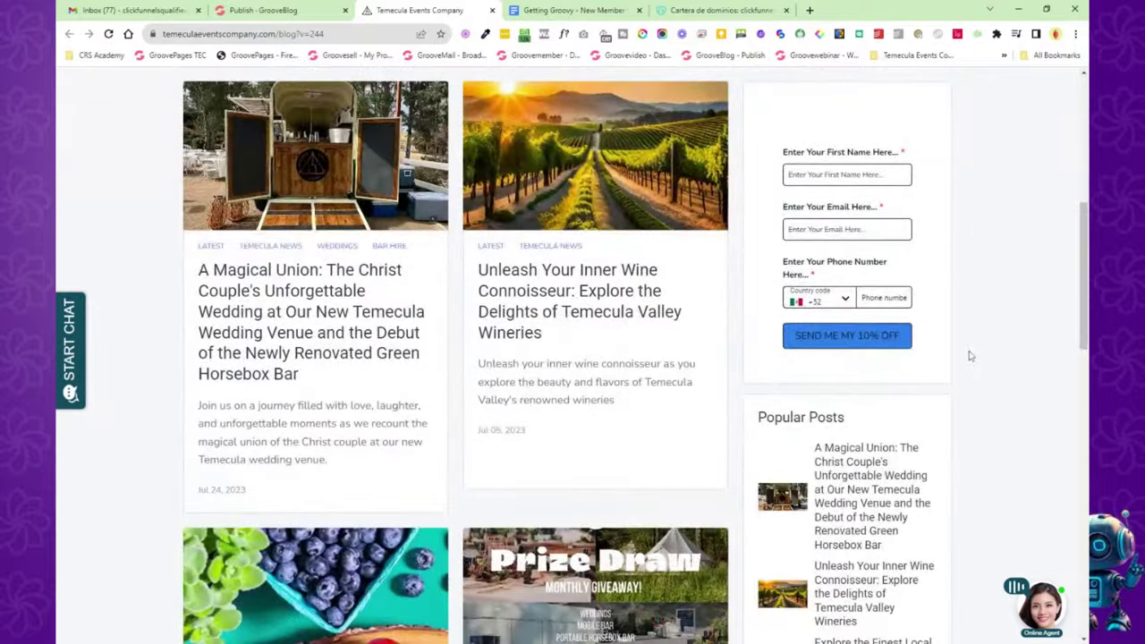
{"action": "scroll", "coordinate": [971, 352], "scroll_direction": "up", "scroll_amount": 15}
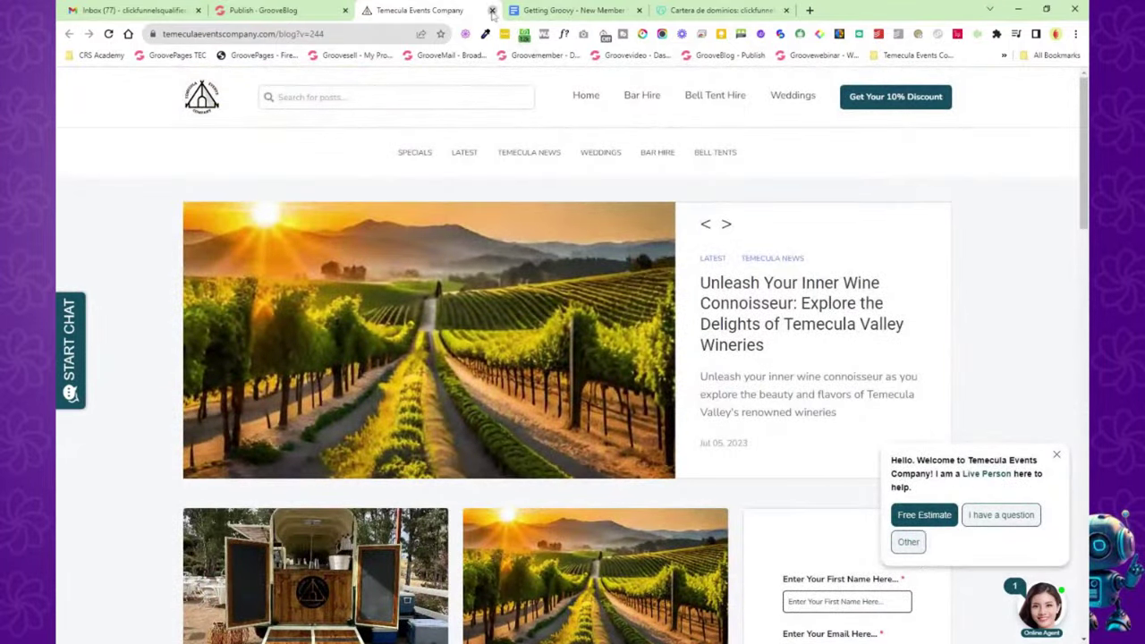
{"action": "left_click", "coordinate": [492, 9]}
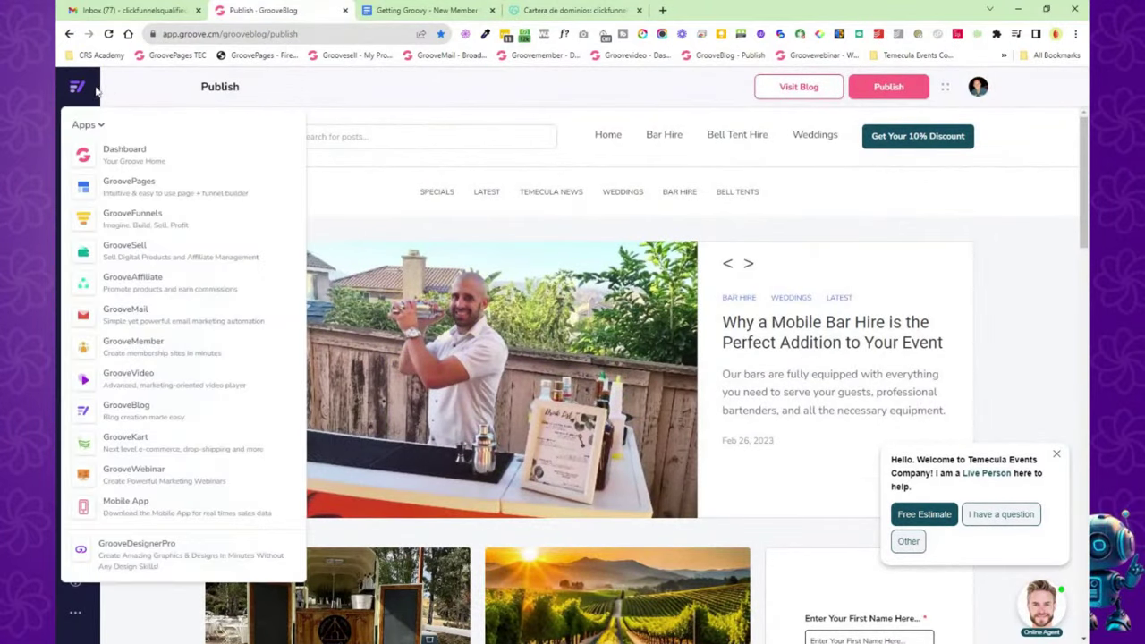
Return to the main Groove dashboard and check the app steps in the Groove RoadMap document.
{"action": "left_click", "coordinate": [77, 87]}
{"action": "left_click", "coordinate": [110, 158]}
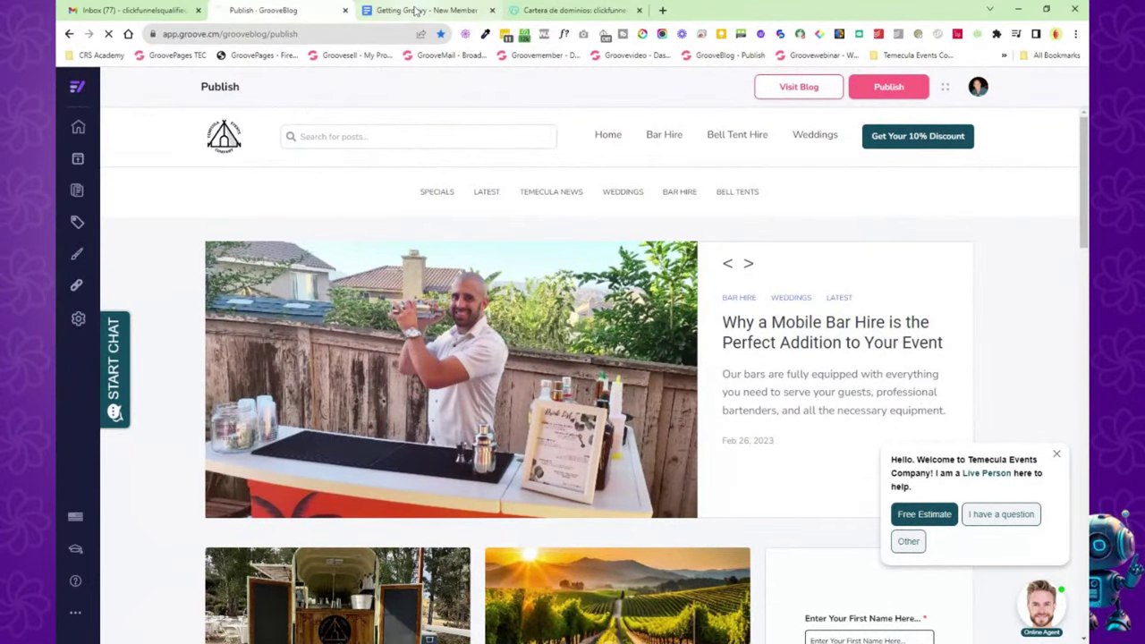
{"action": "left_click", "coordinate": [426, 10]}
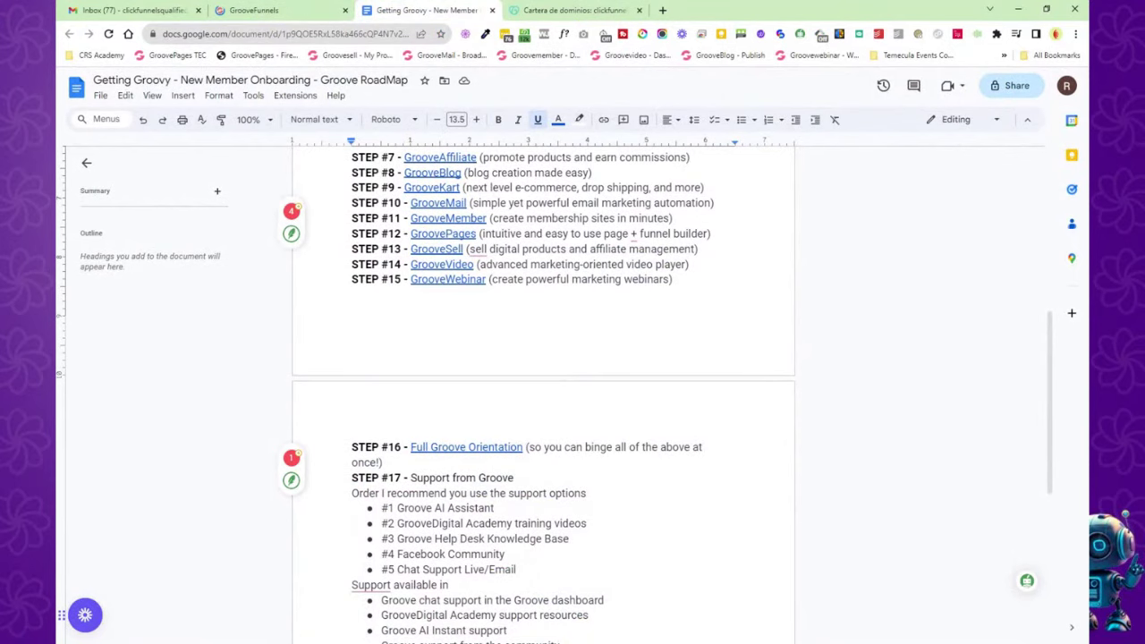
{"action": "left_click", "coordinate": [278, 17]}
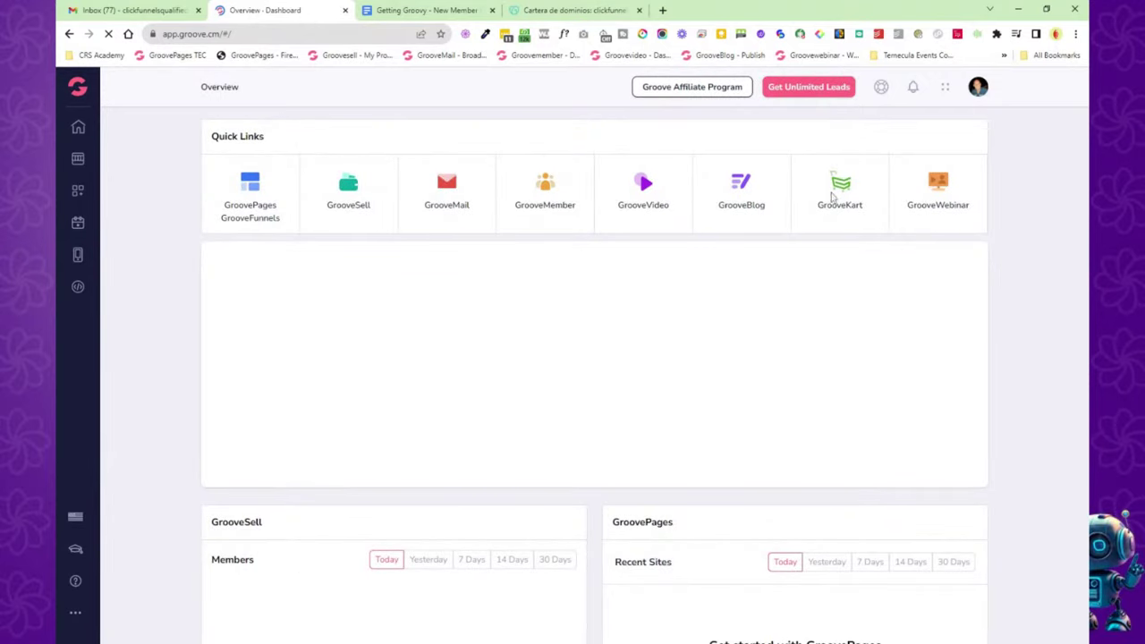
Open GrooveKart and launch the admin dashboard of the Padelvoicescorer store.
{"action": "left_click", "coordinate": [841, 185]}
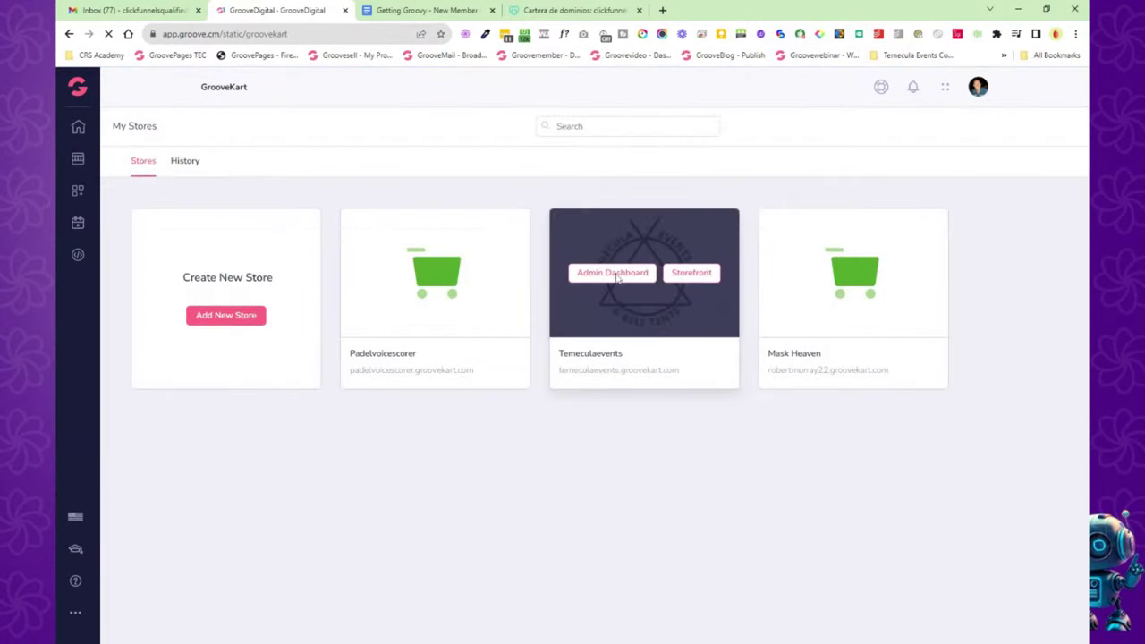
{"action": "mouse_move", "coordinate": [421, 294]}
{"action": "mouse_move", "coordinate": [615, 279]}
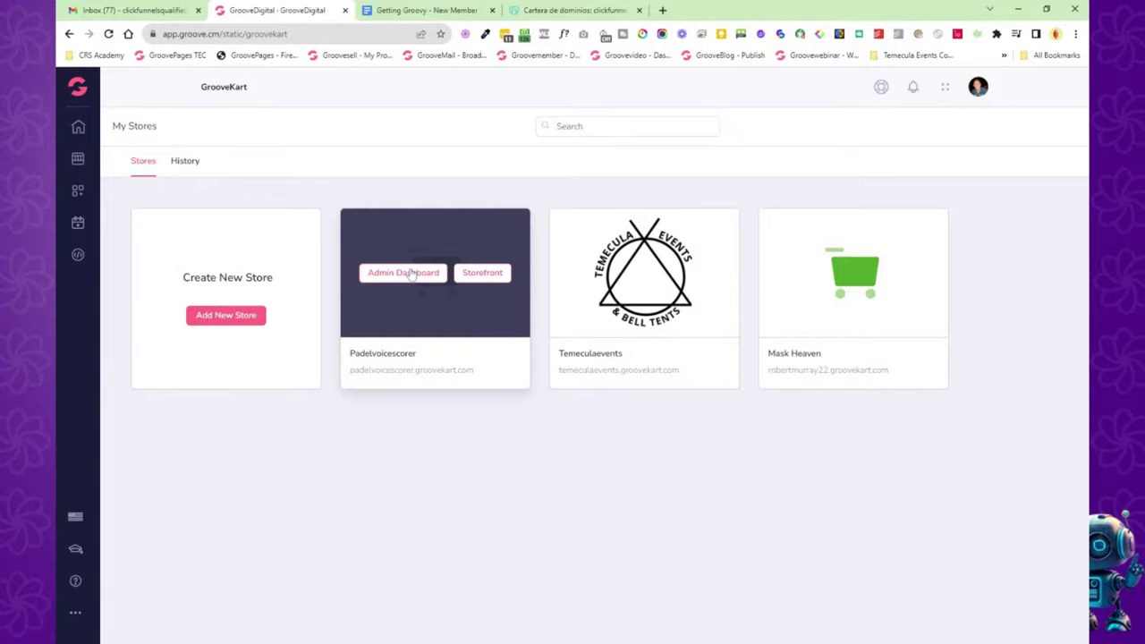
{"action": "left_click", "coordinate": [409, 273]}
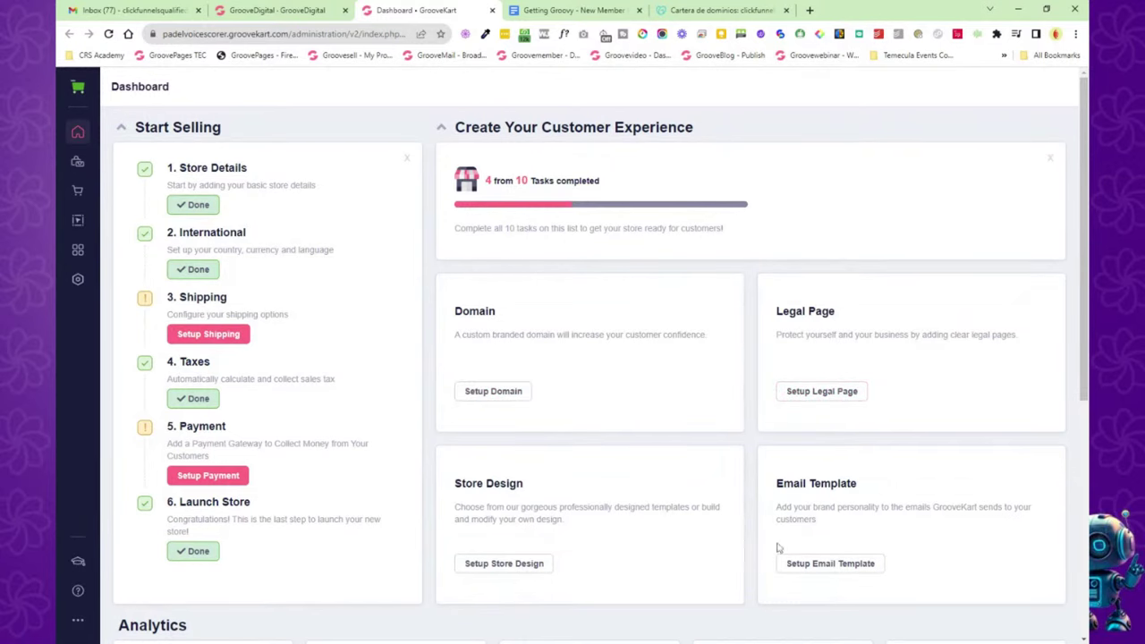
Review the store dashboard's setup tasks and product management options, and close the store's tab.
{"action": "scroll", "coordinate": [779, 528], "scroll_direction": "down", "scroll_amount": 2}
{"action": "scroll", "coordinate": [627, 348], "scroll_direction": "up", "scroll_amount": 2}
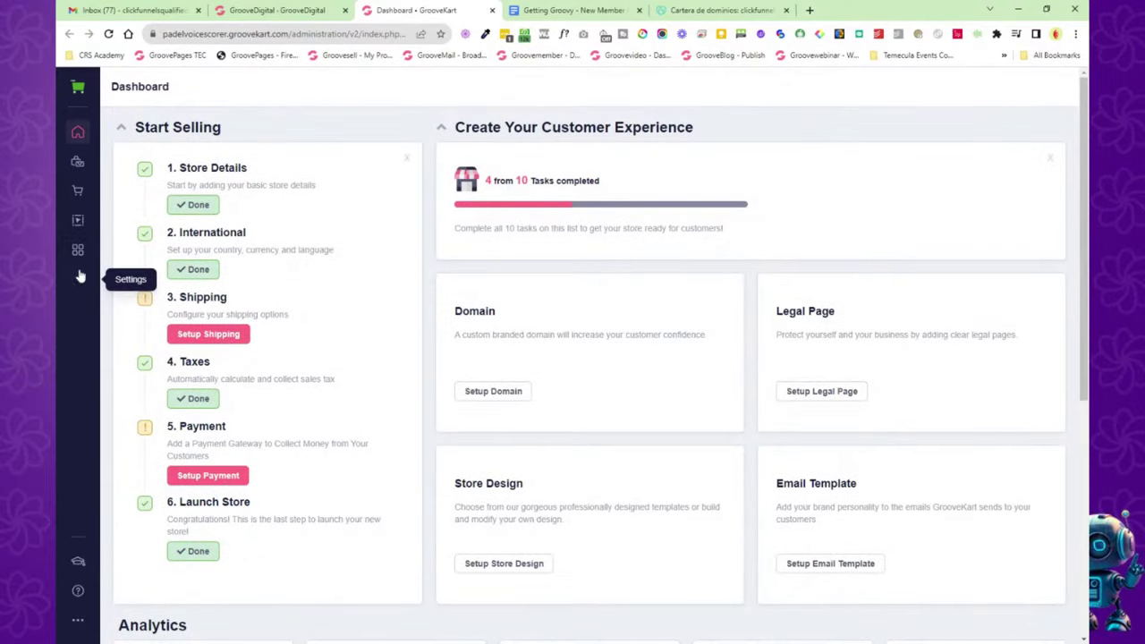
{"action": "left_click", "coordinate": [79, 164]}
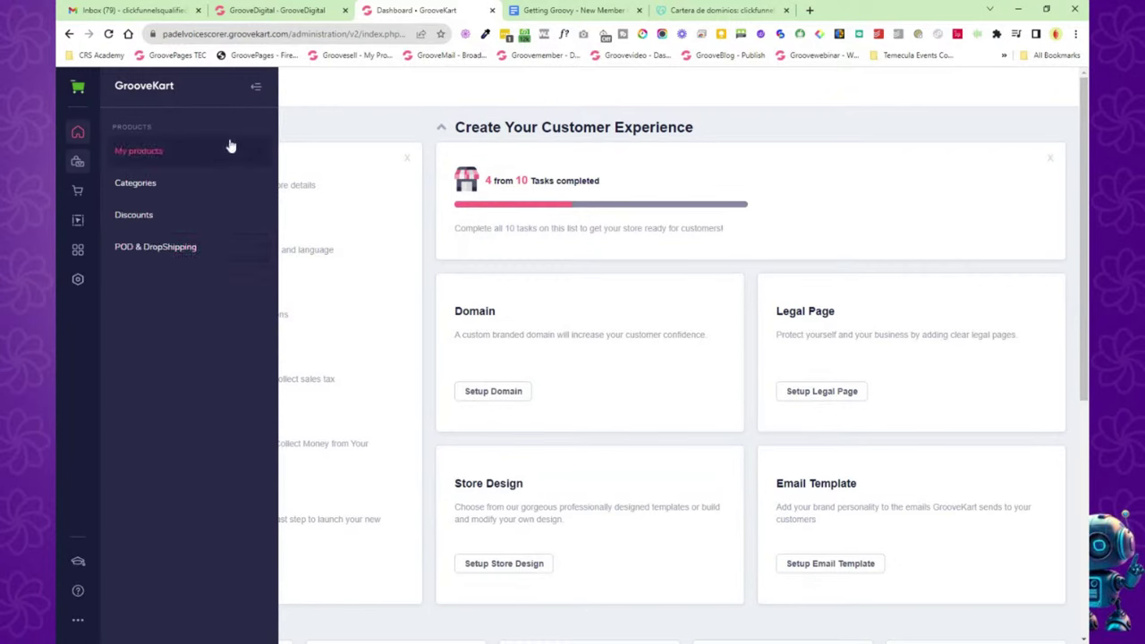
{"action": "left_click", "coordinate": [495, 13]}
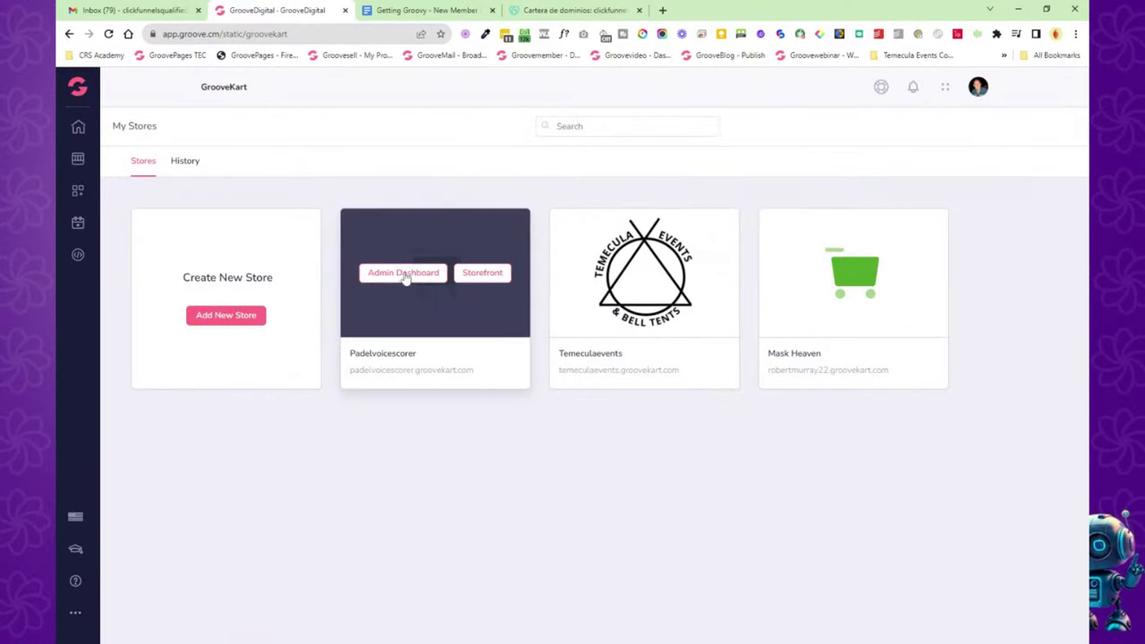
Reopen the Padelvoicescorer admin dashboard and open the store's homepage in the page builder to view its product section.
{"action": "left_click", "coordinate": [403, 277]}
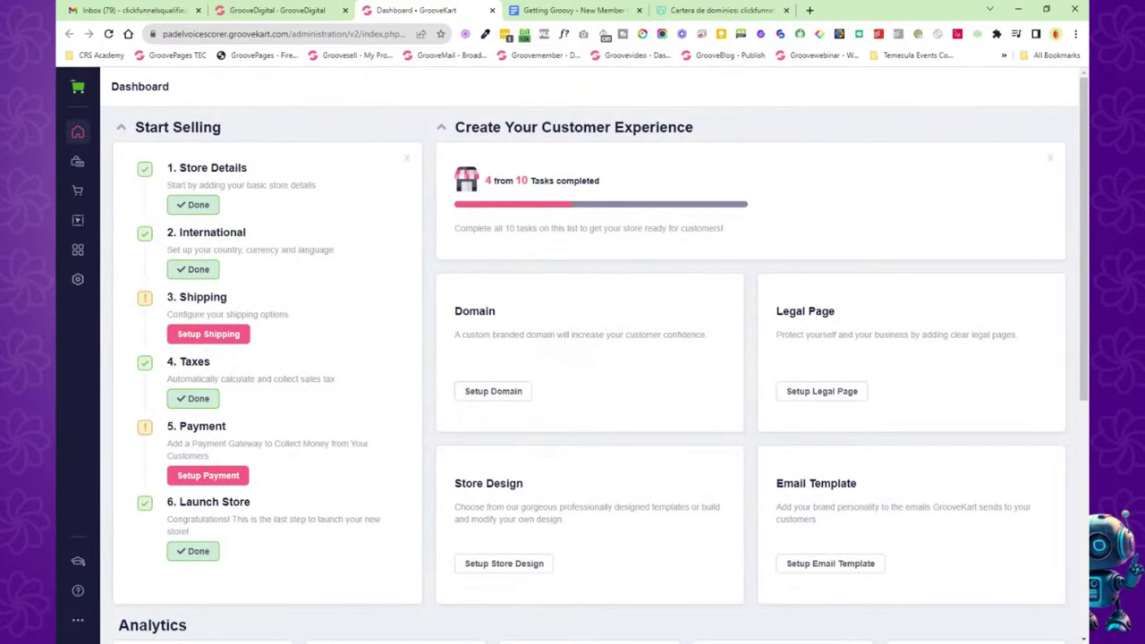
{"action": "left_click", "coordinate": [77, 163]}
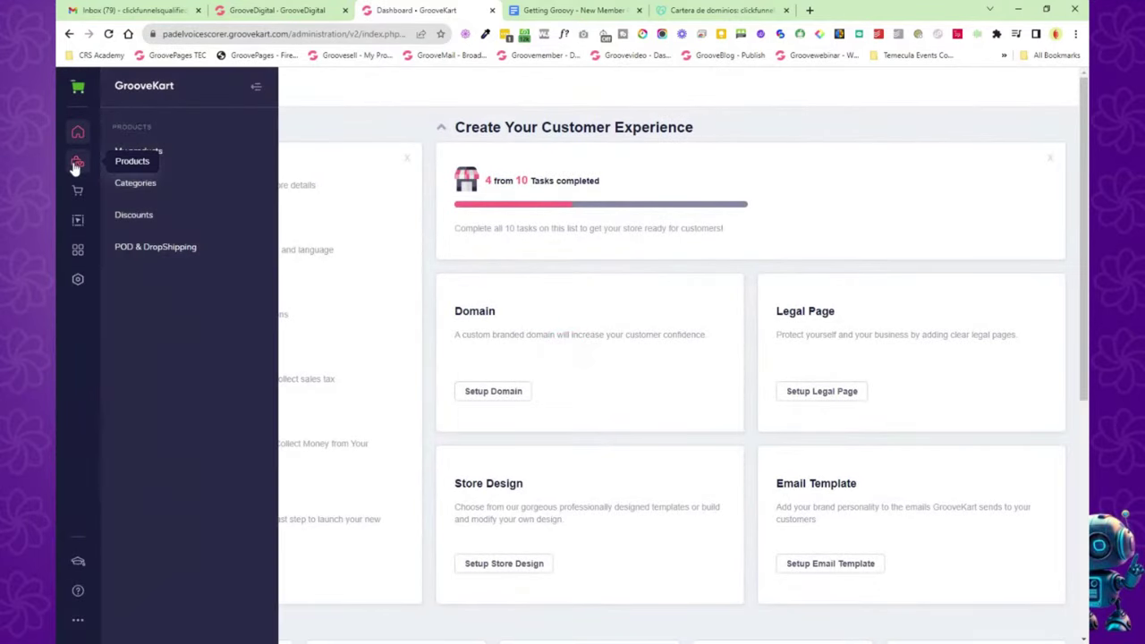
{"action": "left_click", "coordinate": [78, 222]}
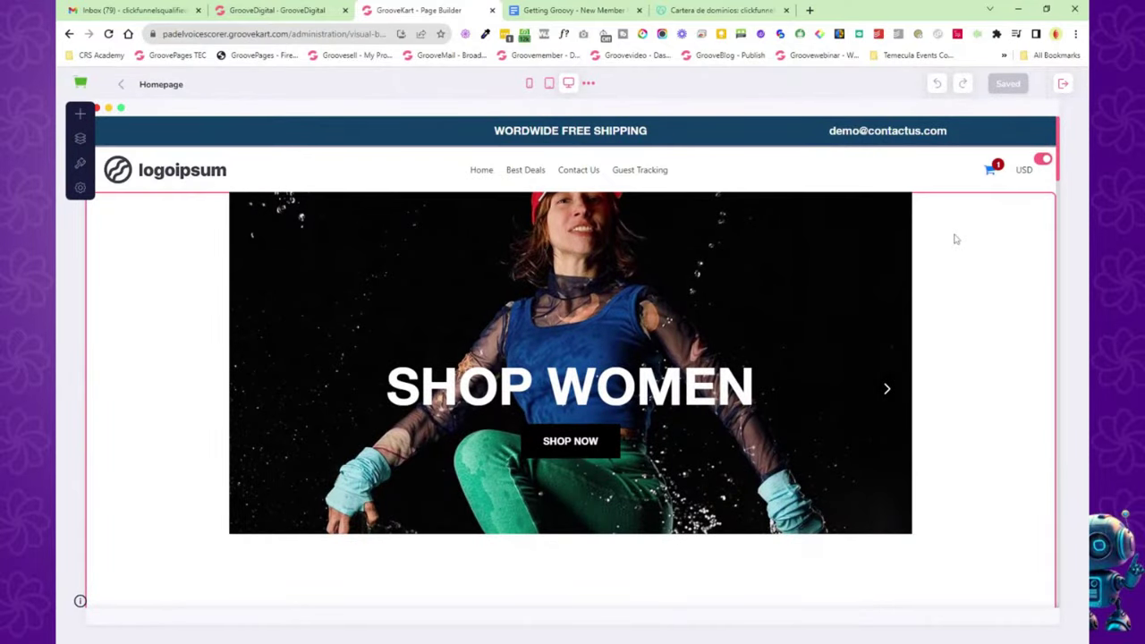
{"action": "scroll", "coordinate": [954, 238], "scroll_direction": "down", "scroll_amount": 5}
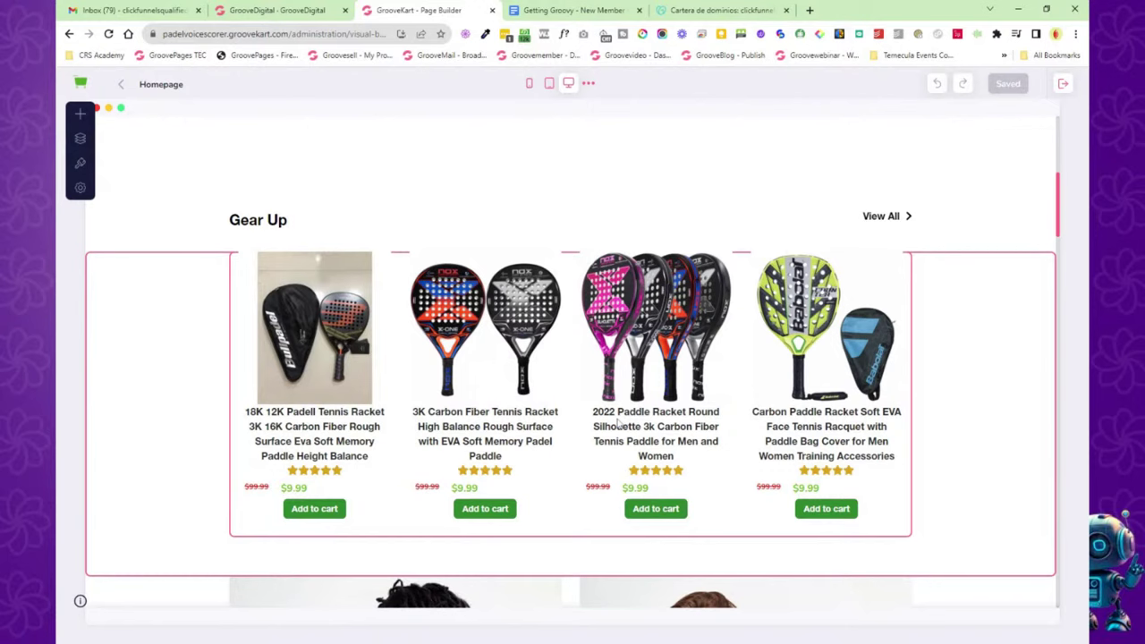
Preview the store homepage in tablet and desktop views and look through its sections down to the Men's and Women's Streetwear carousel.
{"action": "scroll", "coordinate": [999, 363], "scroll_direction": "up", "scroll_amount": 5}
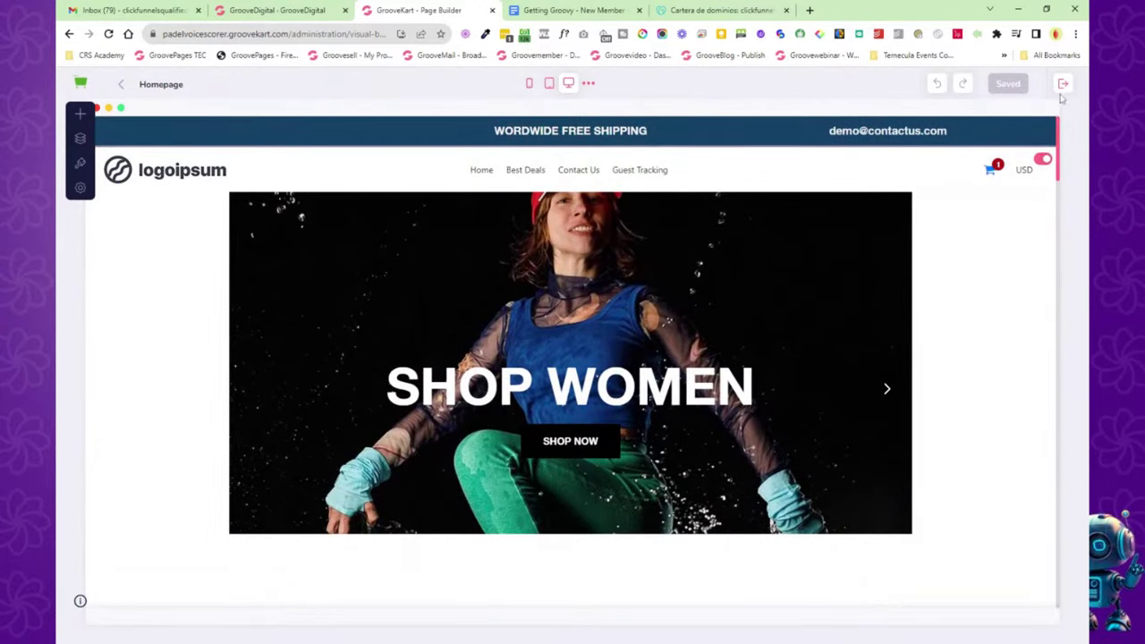
{"action": "left_click", "coordinate": [551, 84]}
{"action": "left_click", "coordinate": [568, 82]}
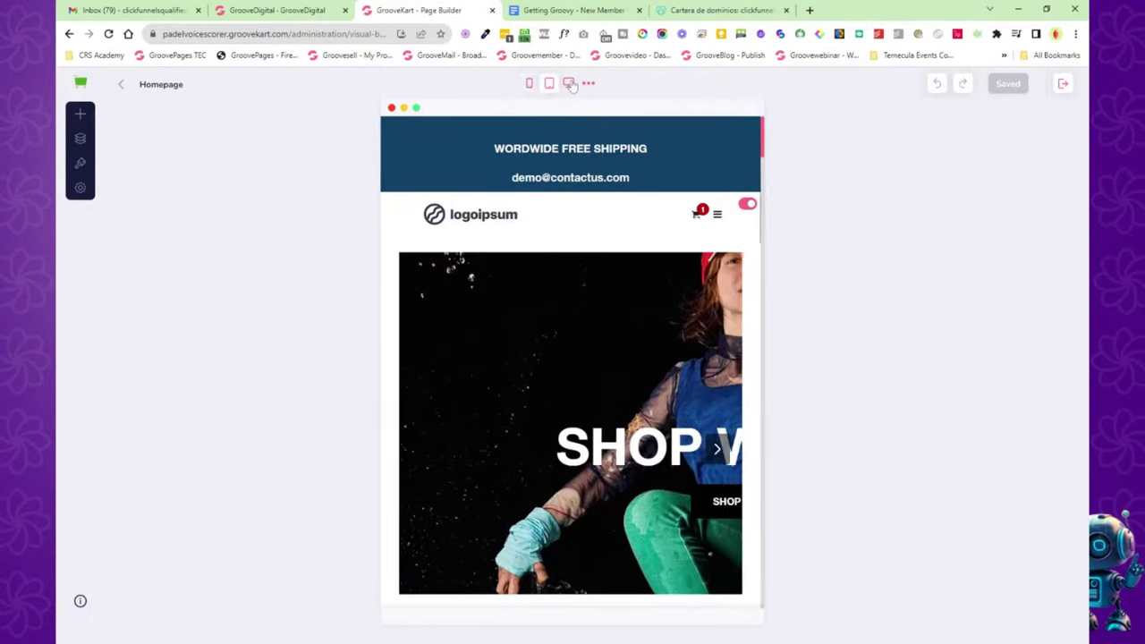
{"action": "scroll", "coordinate": [817, 299], "scroll_direction": "down", "scroll_amount": 10}
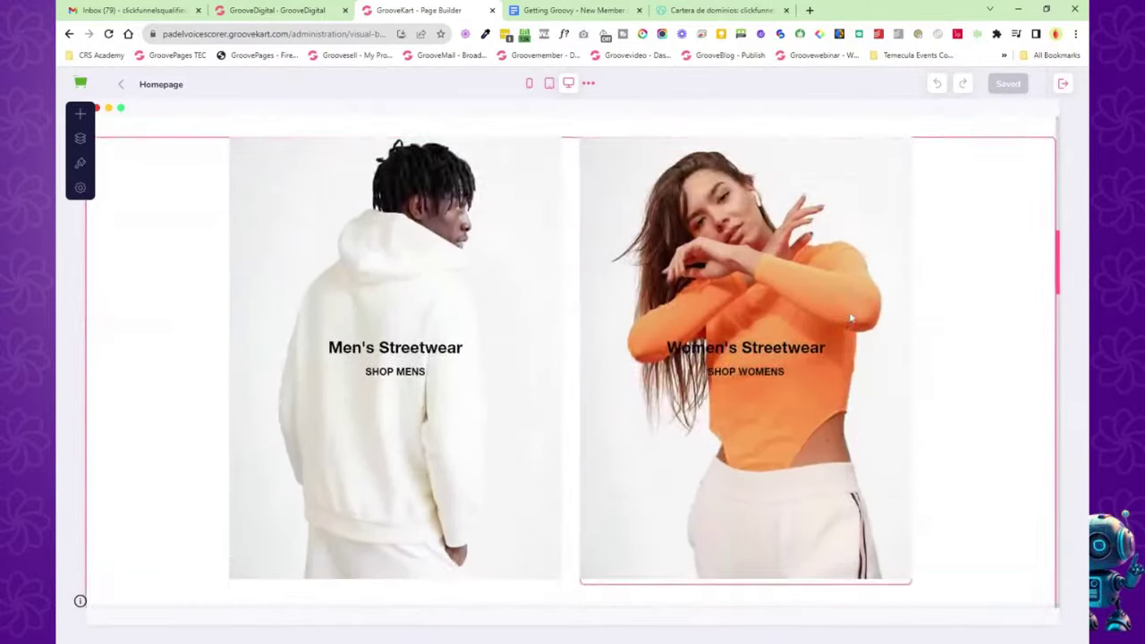
{"action": "scroll", "coordinate": [850, 319], "scroll_direction": "down", "scroll_amount": 2}
{"action": "left_click", "coordinate": [790, 275]}
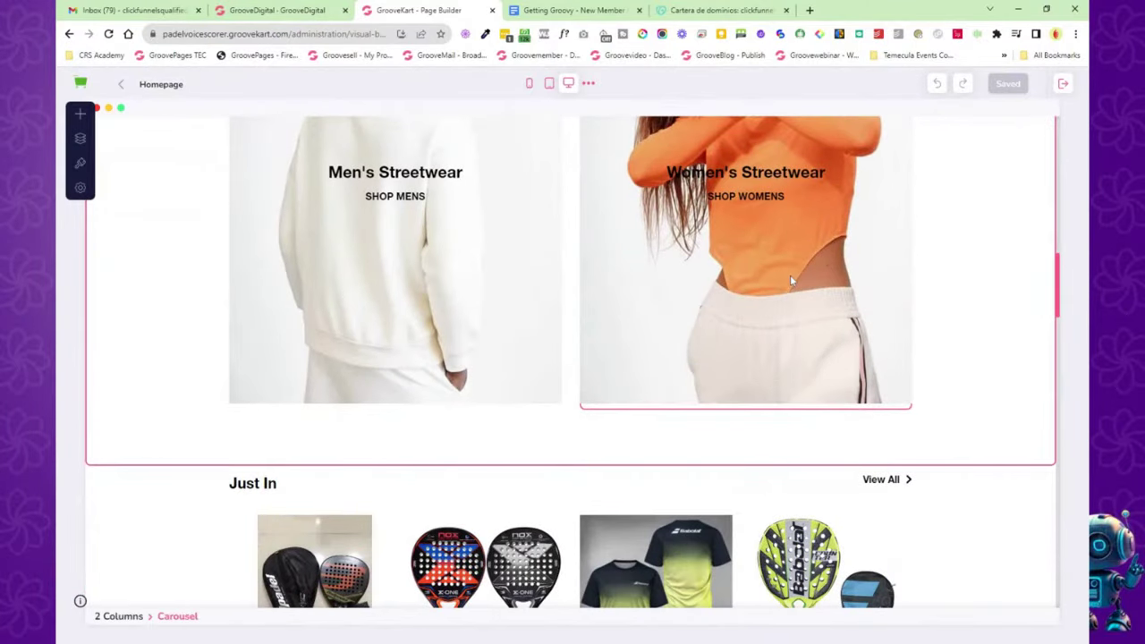
{"action": "scroll", "coordinate": [658, 241], "scroll_direction": "up", "scroll_amount": 3}
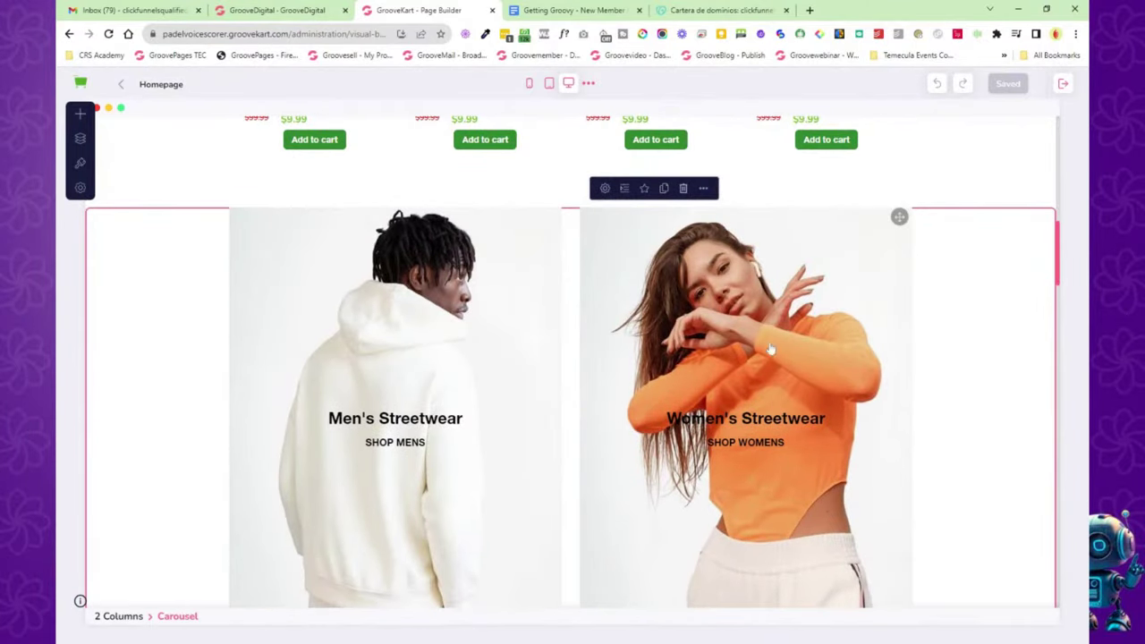
View the store's Category page, and open the Default Product Layout without saving the page modifications.
{"action": "left_click", "coordinate": [80, 141]}
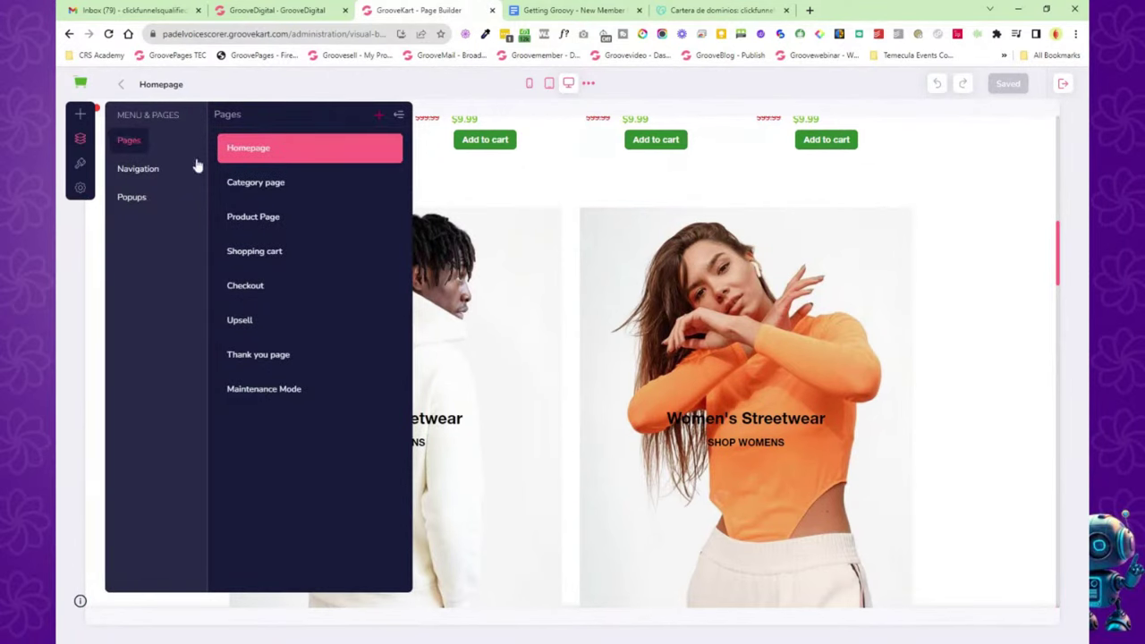
{"action": "left_click", "coordinate": [250, 185]}
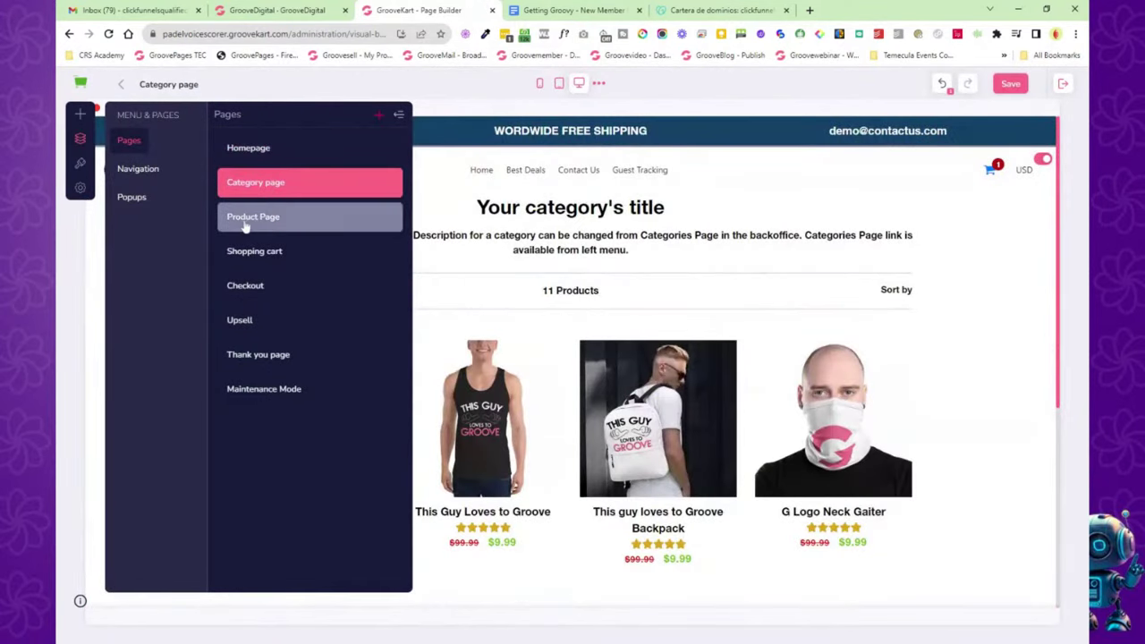
{"action": "left_click", "coordinate": [243, 218]}
{"action": "left_click", "coordinate": [290, 158]}
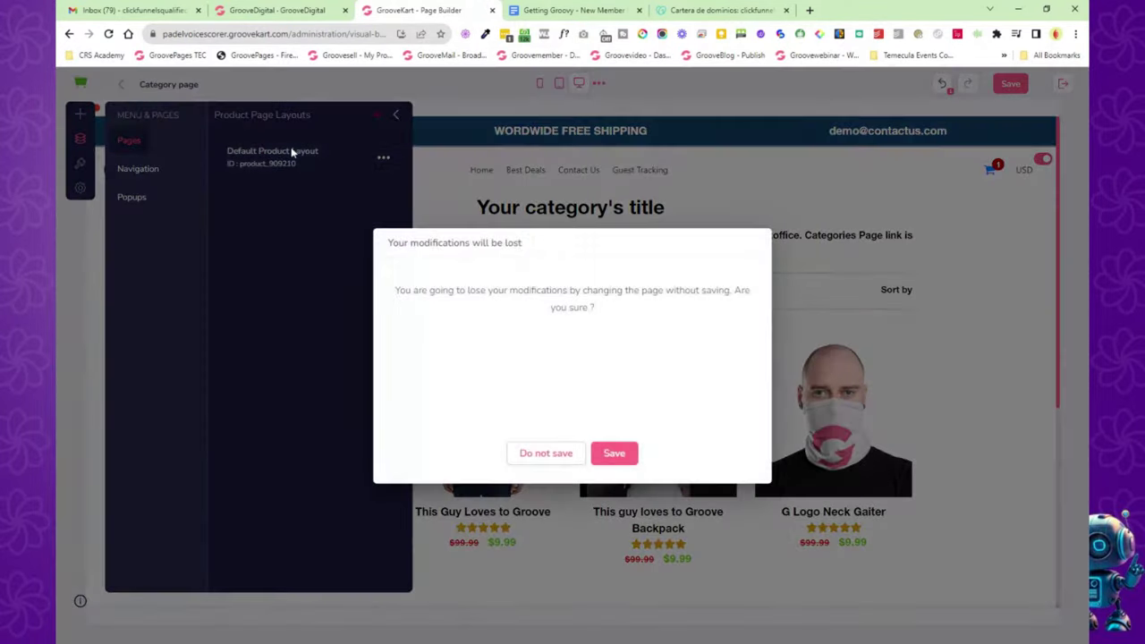
{"action": "left_click", "coordinate": [571, 454]}
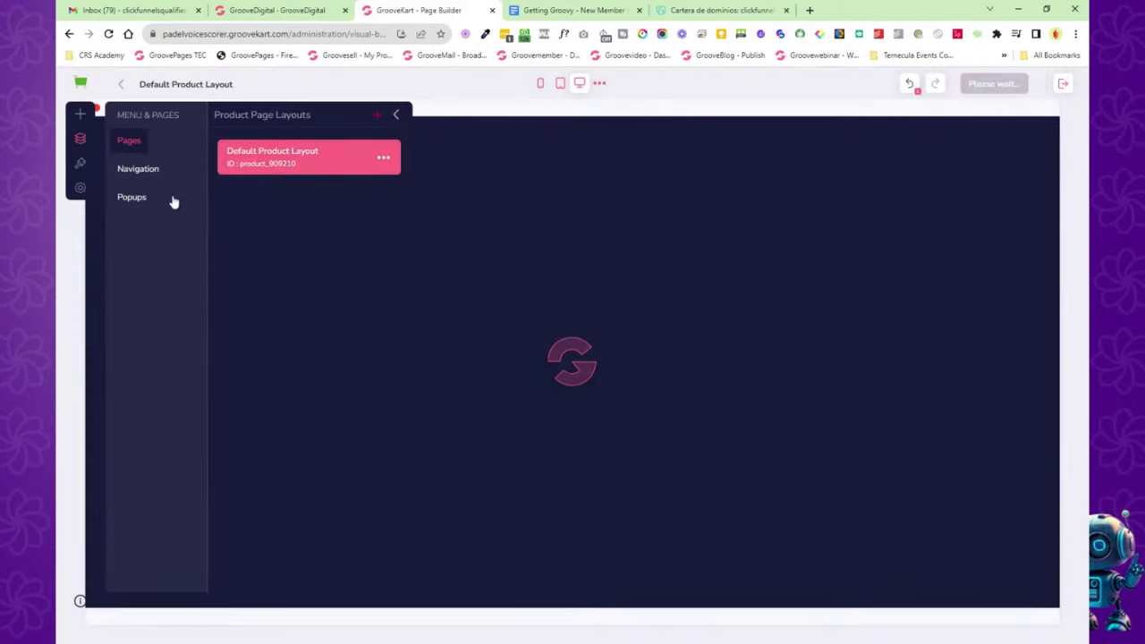
Review the page builder's site navigation, popups, themes, page settings, elements and blocks, and close the options.
{"action": "left_click", "coordinate": [147, 173]}
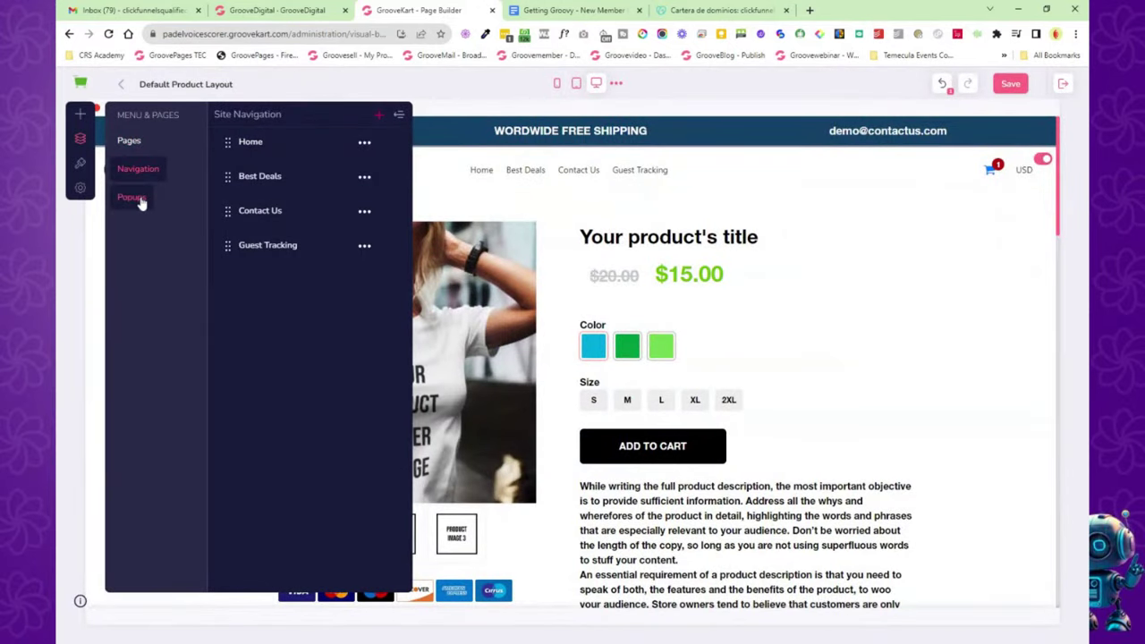
{"action": "left_click", "coordinate": [136, 199]}
{"action": "left_click", "coordinate": [80, 163]}
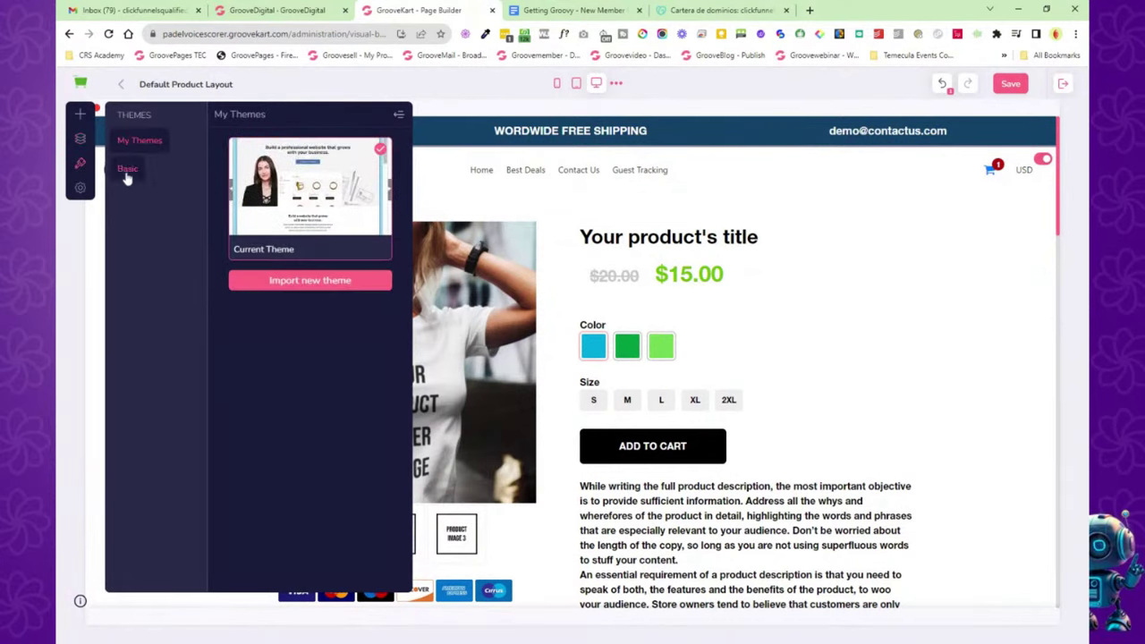
{"action": "left_click", "coordinate": [79, 189]}
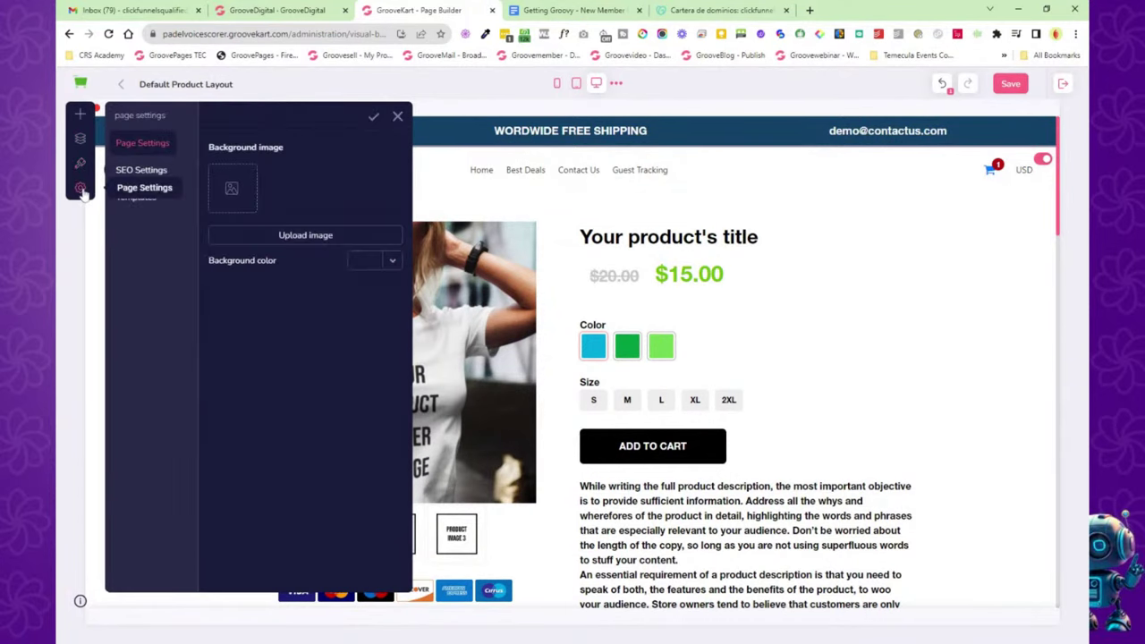
{"action": "left_click", "coordinate": [80, 117]}
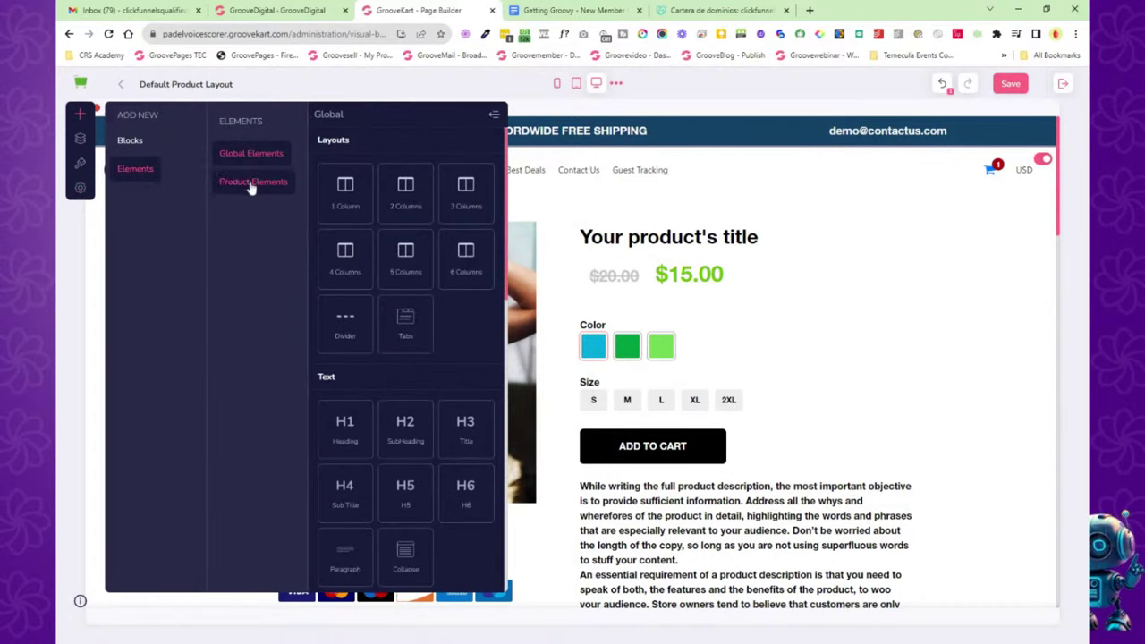
{"action": "left_click", "coordinate": [129, 142]}
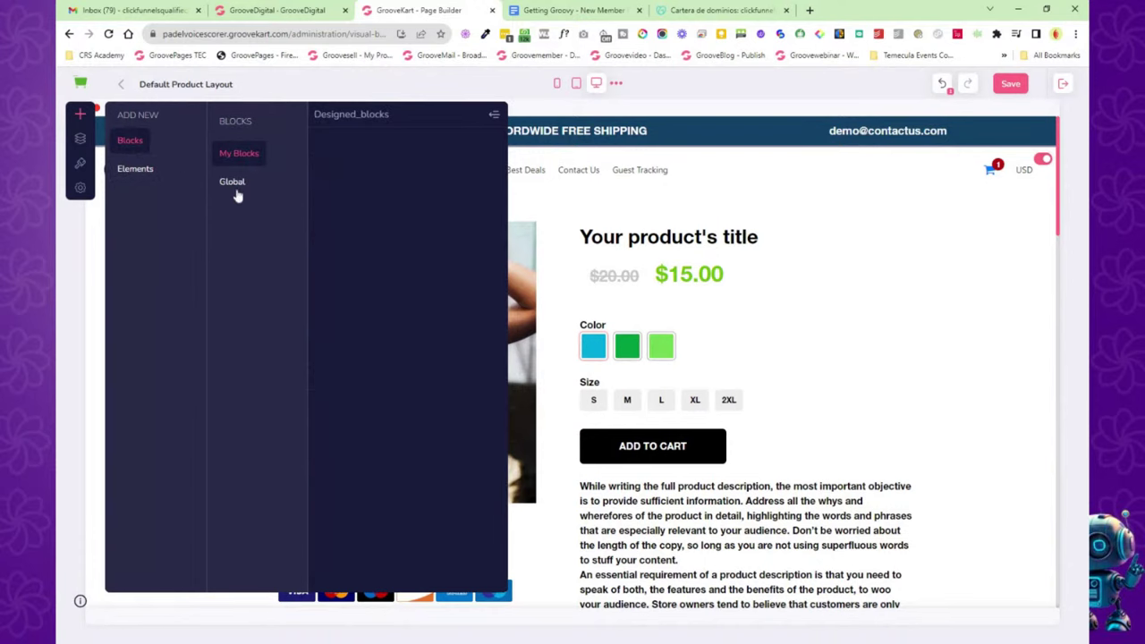
{"action": "left_click", "coordinate": [493, 115]}
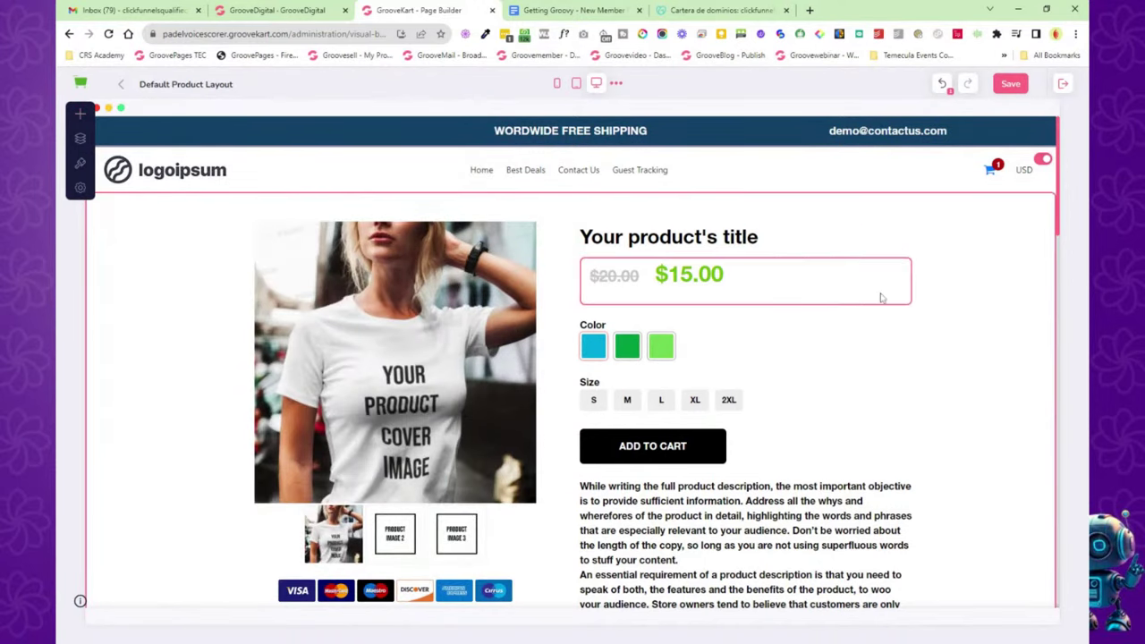
Look through the Default Product Layout from the product title down to the footer.
{"action": "scroll", "coordinate": [882, 295], "scroll_direction": "down", "scroll_amount": 5}
{"action": "scroll", "coordinate": [879, 296], "scroll_direction": "down", "scroll_amount": 2}
{"action": "scroll", "coordinate": [879, 296], "scroll_direction": "up", "scroll_amount": 10}
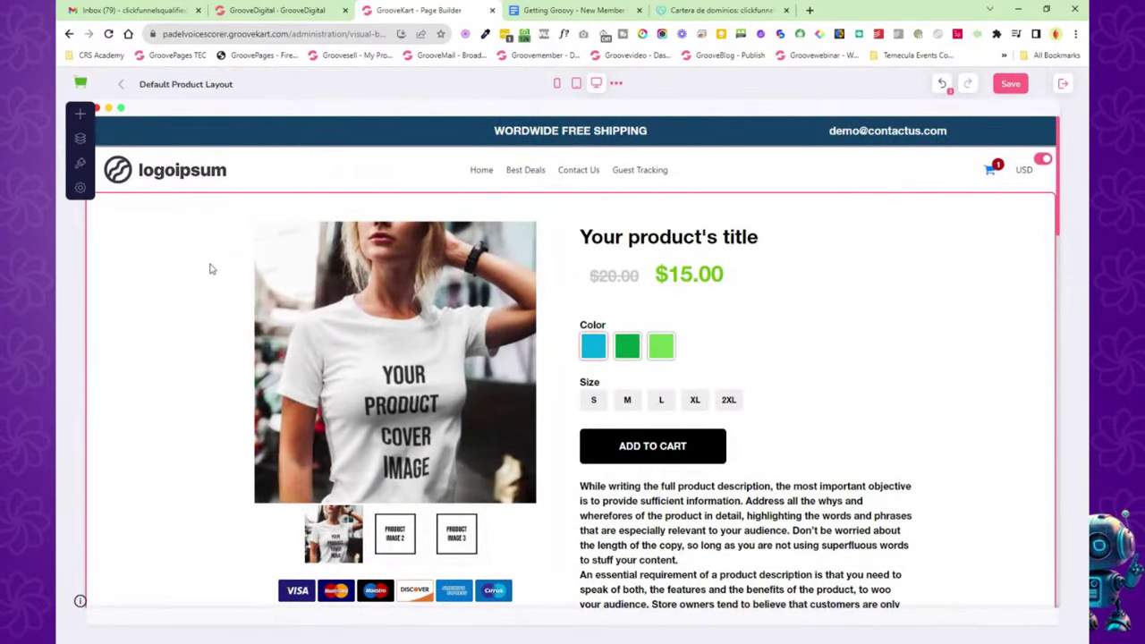
{"action": "scroll", "coordinate": [211, 269], "scroll_direction": "down", "scroll_amount": 6}
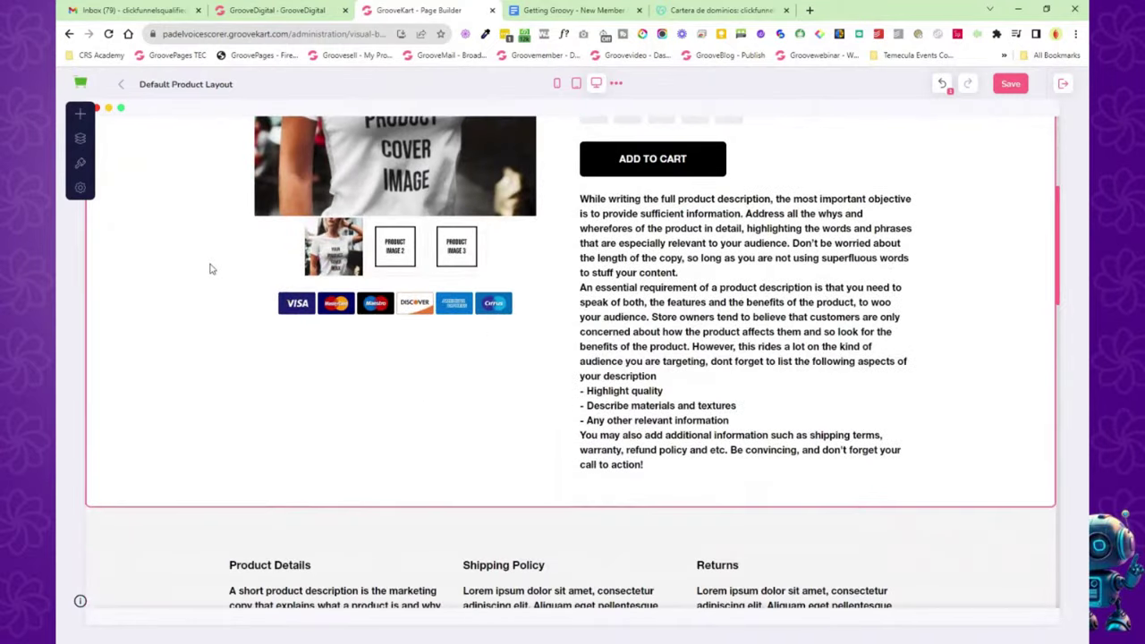
{"action": "scroll", "coordinate": [211, 269], "scroll_direction": "down", "scroll_amount": 15}
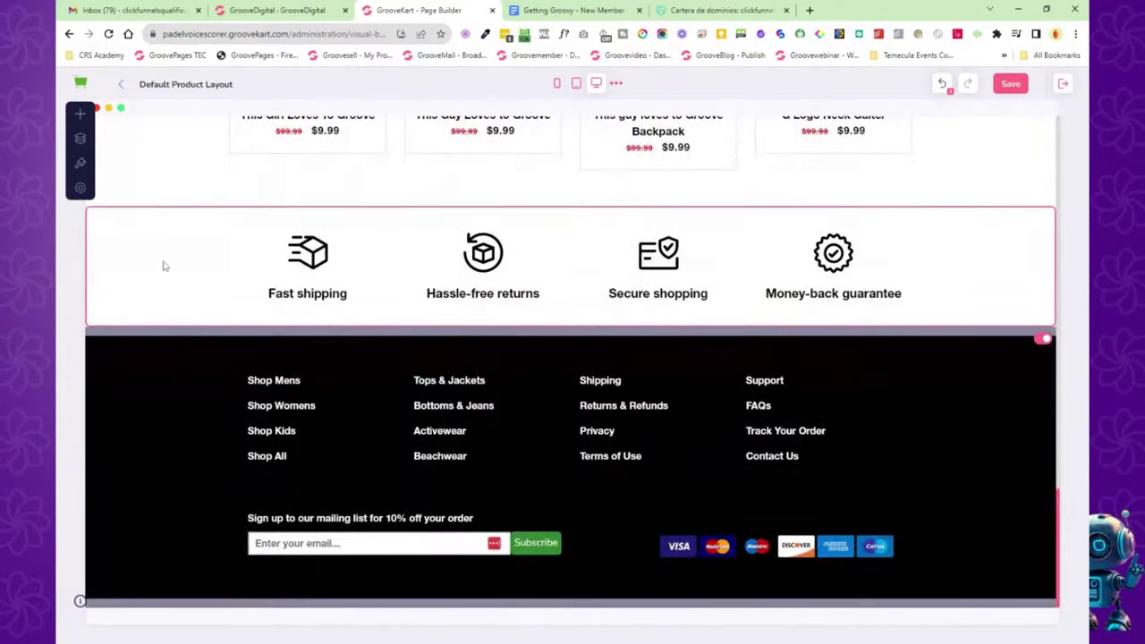
Exit the page builder without saving and return to the store's admin dashboard.
{"action": "left_click", "coordinate": [123, 85]}
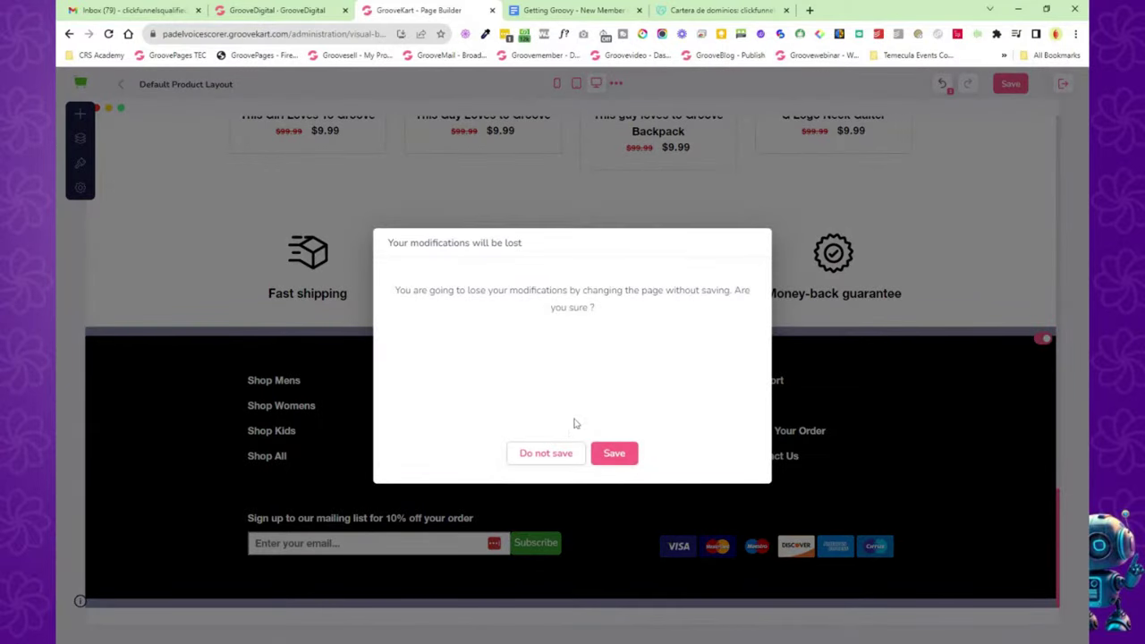
{"action": "left_click", "coordinate": [547, 453]}
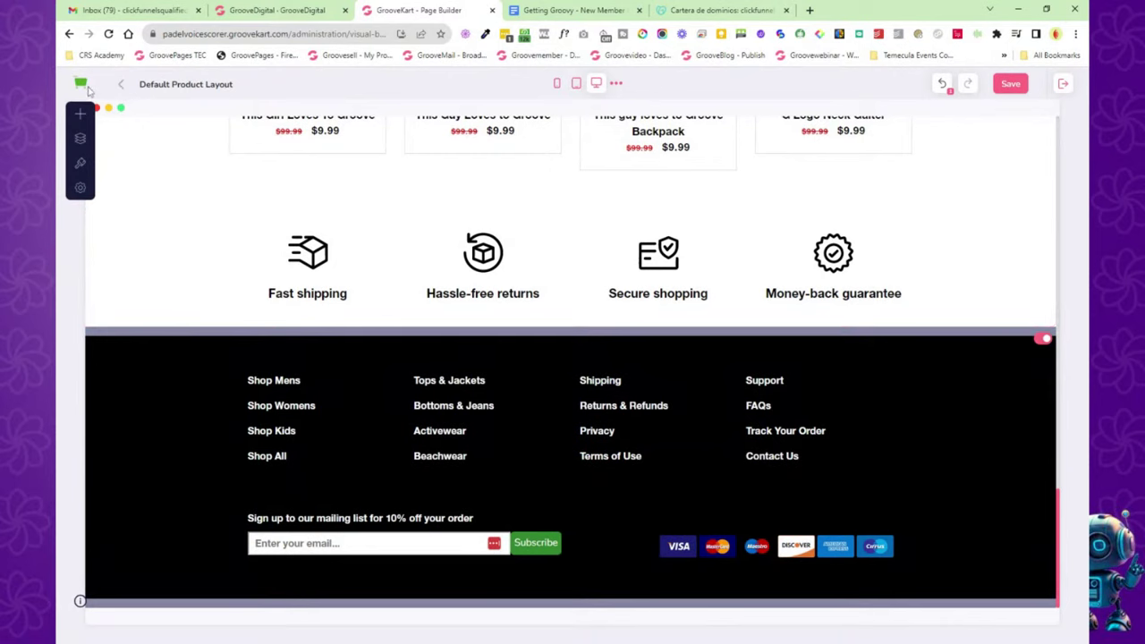
{"action": "left_click", "coordinate": [79, 85]}
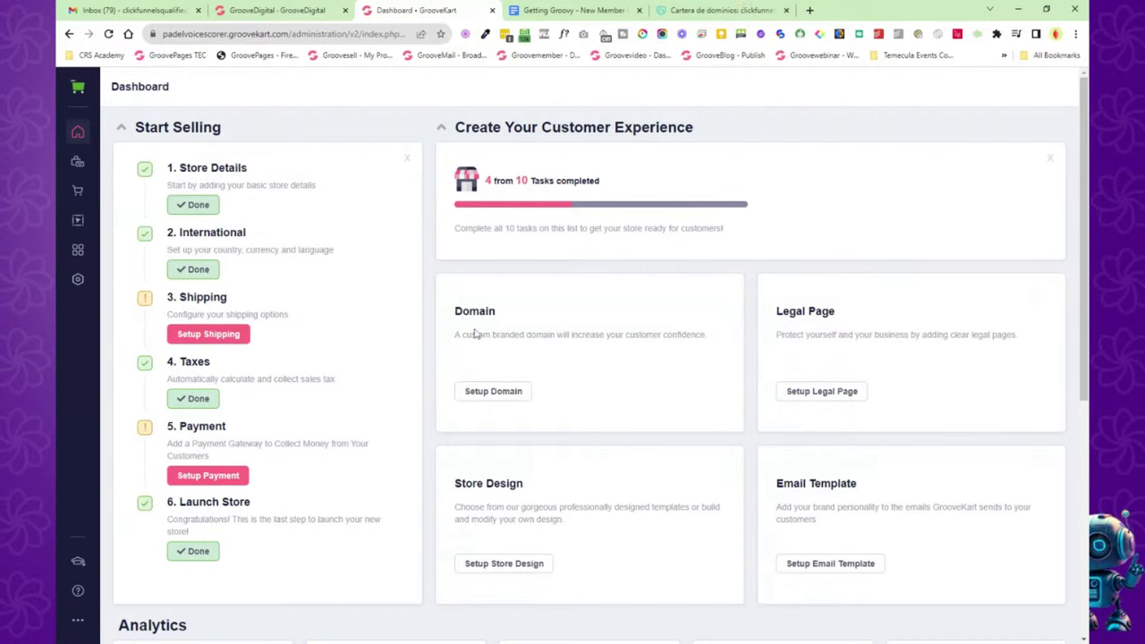
Review the store's product, order, app and settings options, and close the store's tab.
{"action": "left_click", "coordinate": [77, 164]}
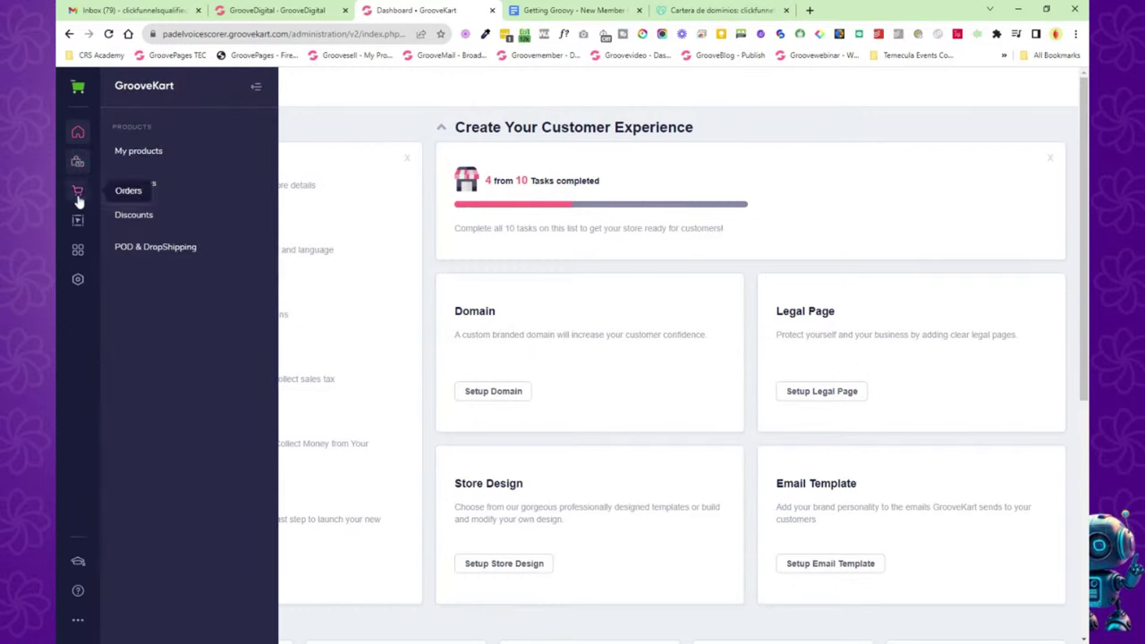
{"action": "left_click", "coordinate": [78, 195]}
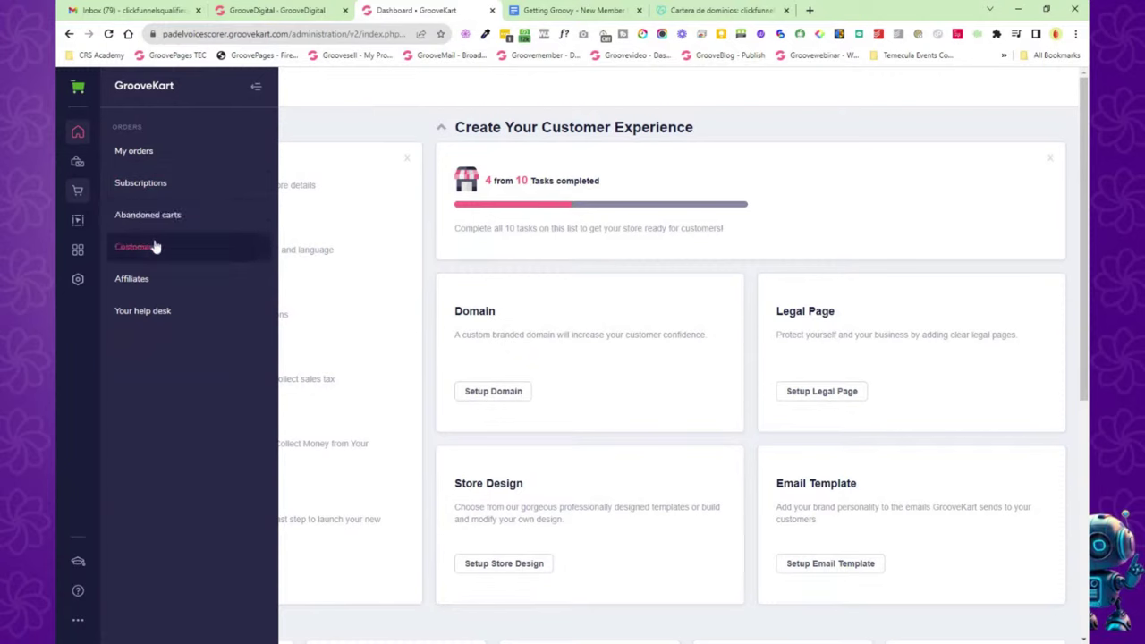
{"action": "left_click", "coordinate": [79, 250]}
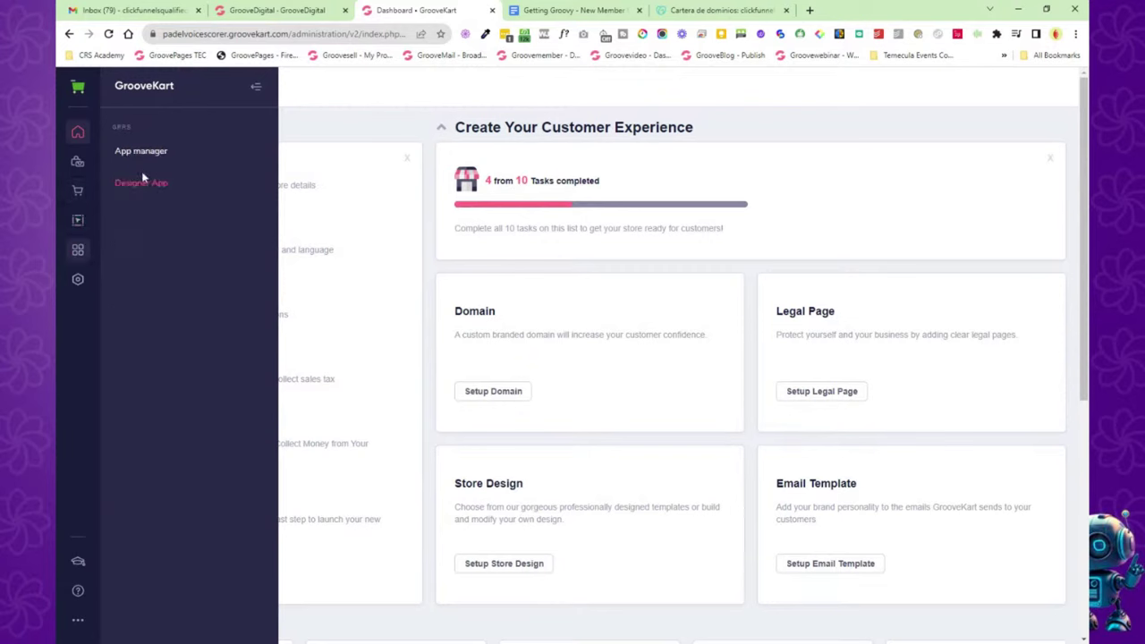
{"action": "left_click", "coordinate": [79, 280]}
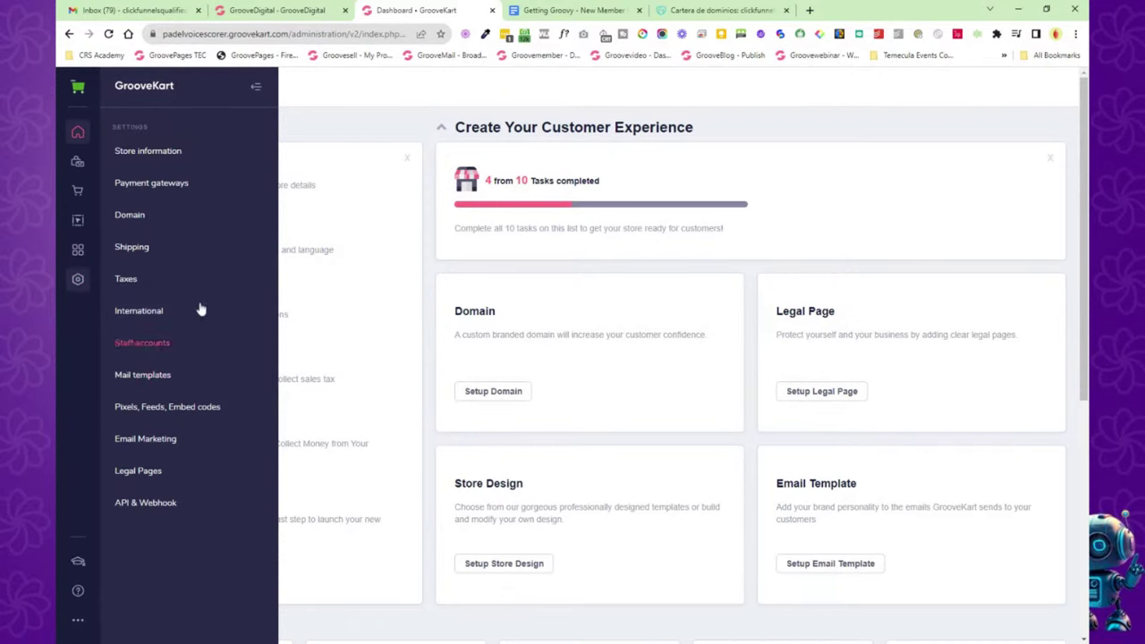
{"action": "left_click", "coordinate": [492, 10]}
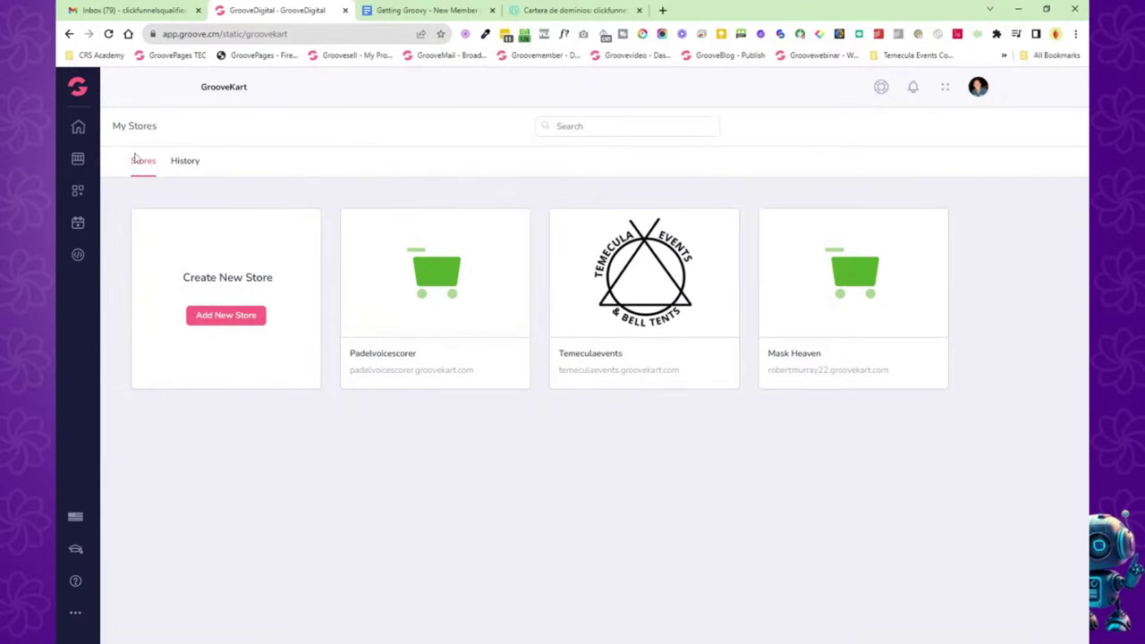
Go back to the Groove overview dashboard, consult the Groove RoadMap document for the next app, and return to Groove.
{"action": "left_click", "coordinate": [77, 86]}
{"action": "left_click", "coordinate": [128, 159]}
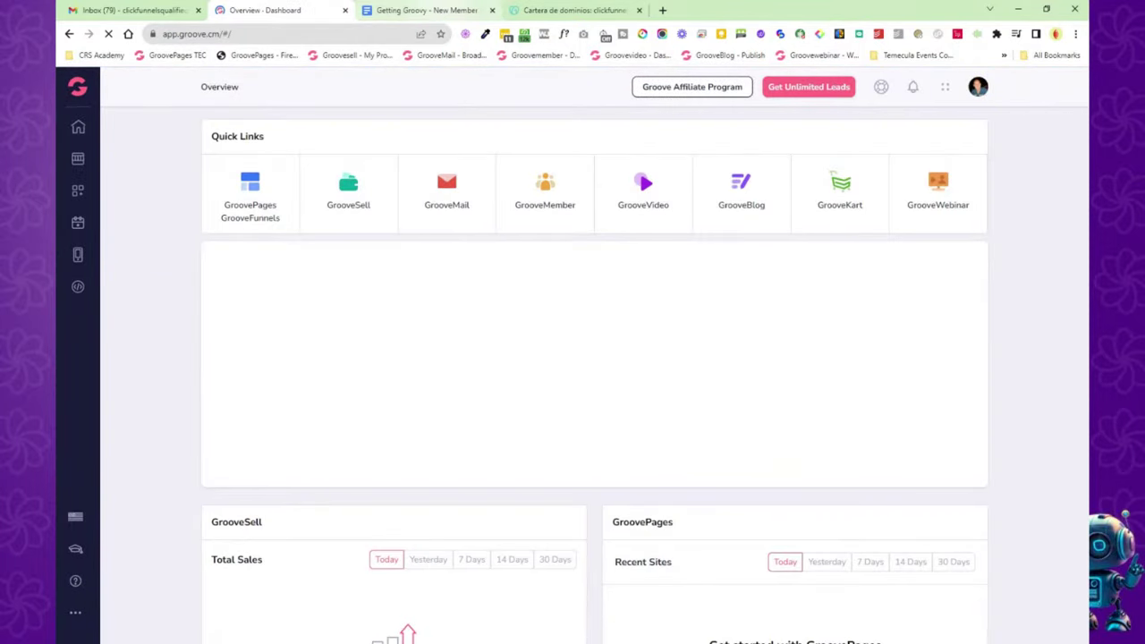
{"action": "left_click", "coordinate": [425, 10]}
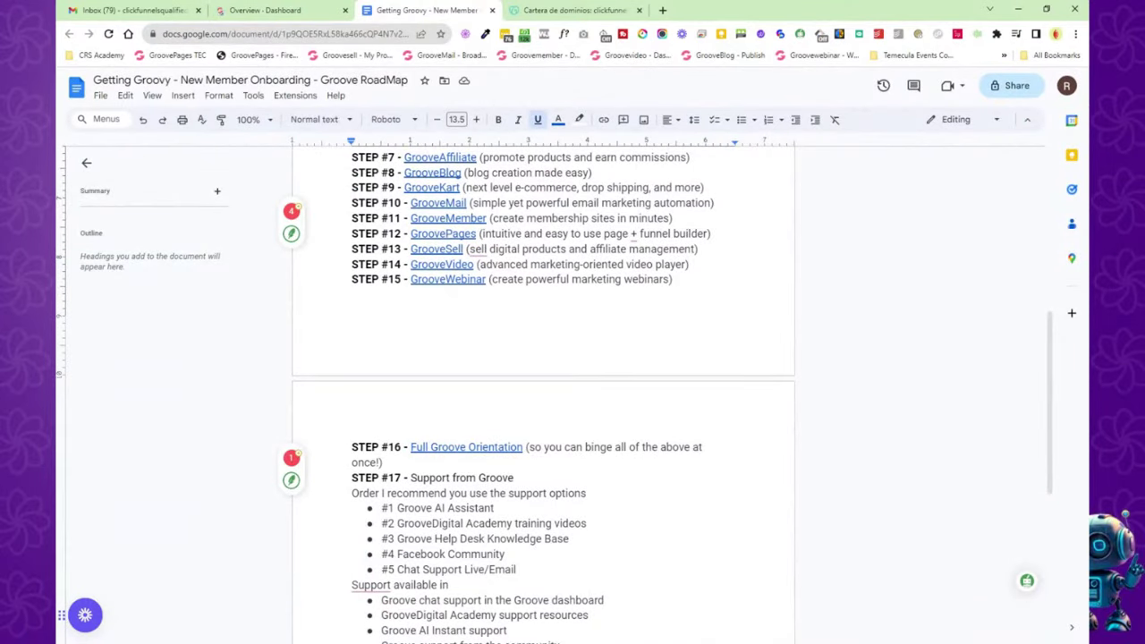
{"action": "left_click", "coordinate": [300, 11]}
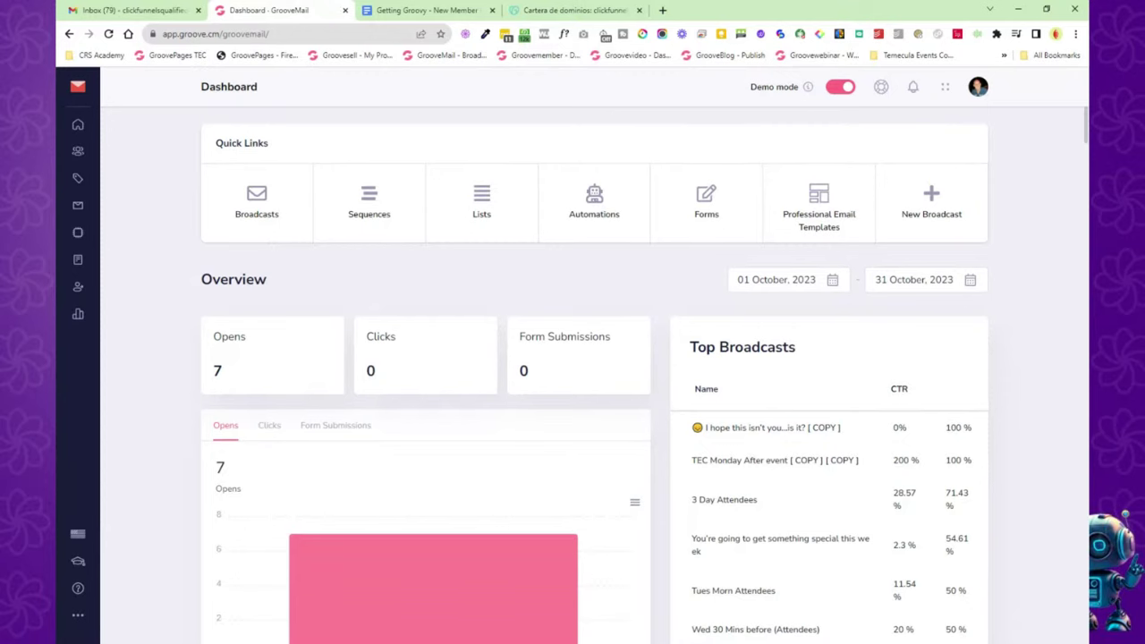
Reload the GrooveMail dashboard with Demo mode on, and open and browse the Contacts page.
{"action": "left_click", "coordinate": [106, 36]}
{"action": "left_click", "coordinate": [77, 151]}
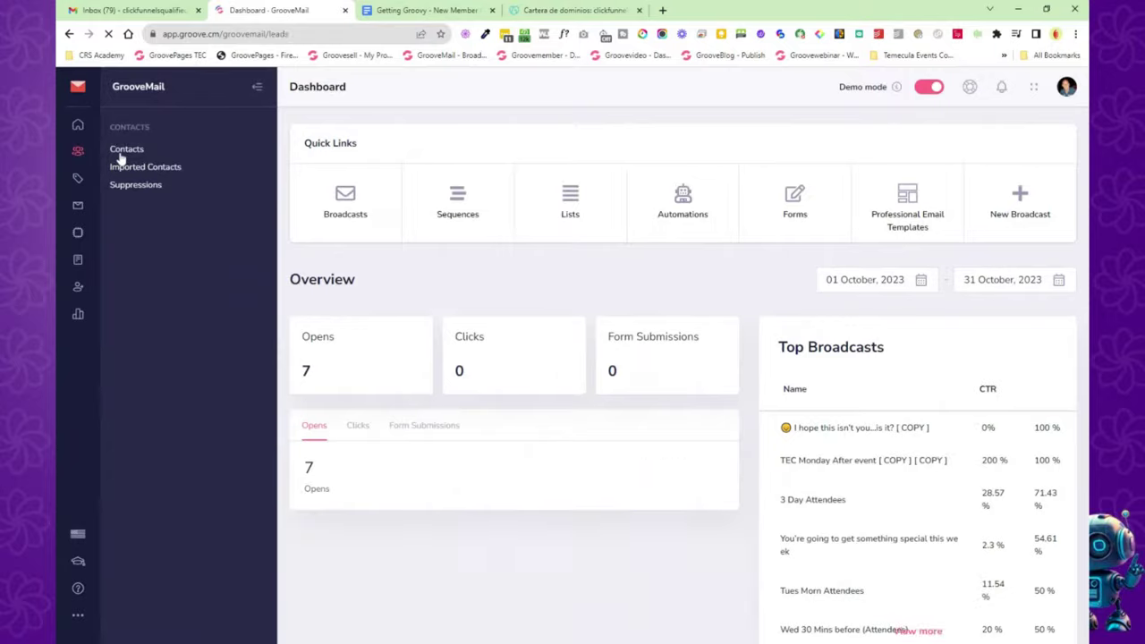
{"action": "left_click", "coordinate": [119, 152]}
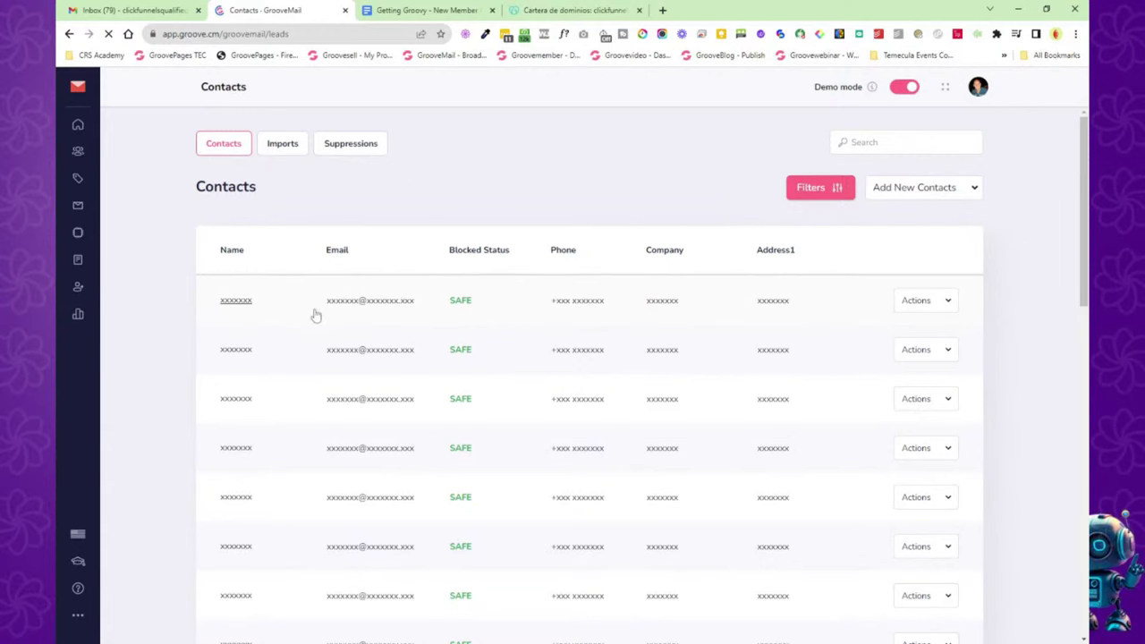
{"action": "scroll", "coordinate": [309, 322], "scroll_direction": "down", "scroll_amount": 5}
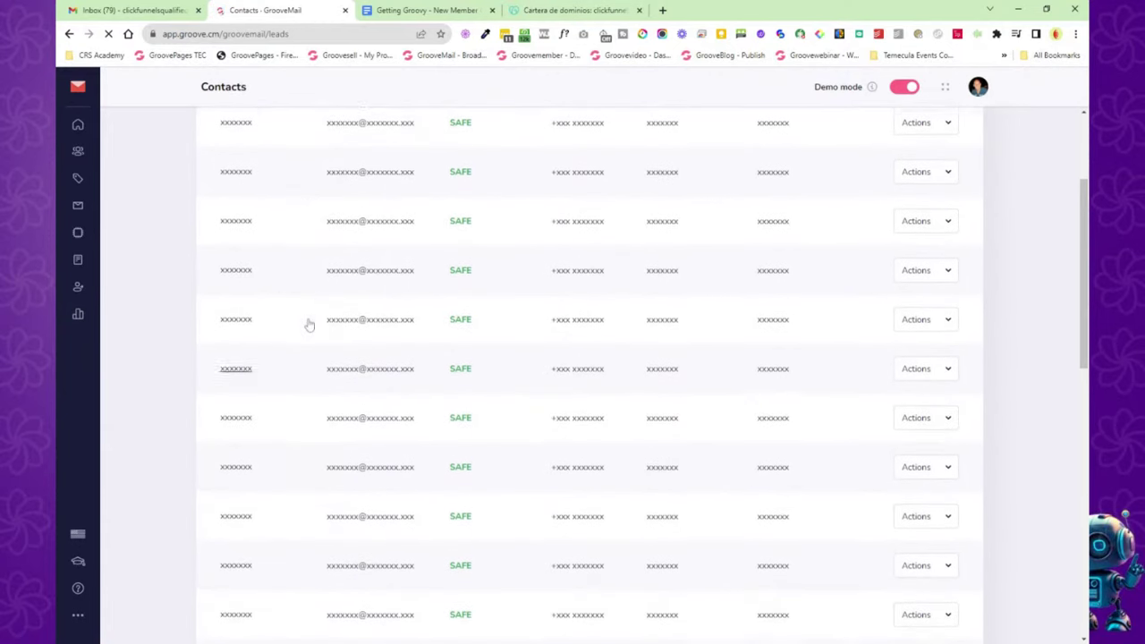
{"action": "scroll", "coordinate": [309, 324], "scroll_direction": "up", "scroll_amount": 5}
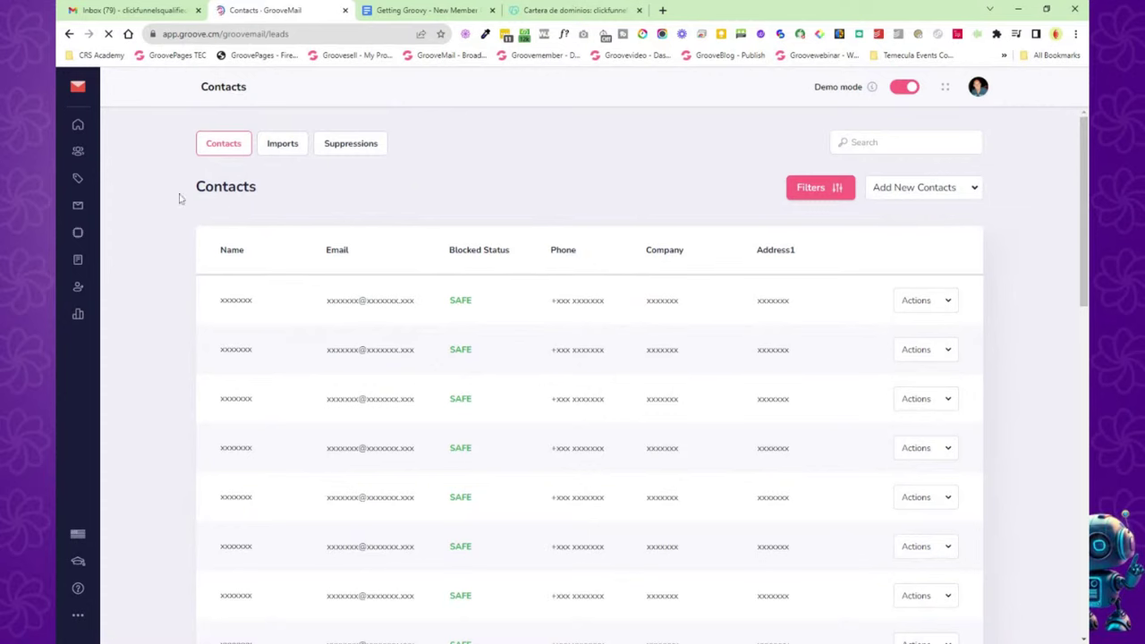
Open the GrooveMail Lists page.
{"action": "left_click", "coordinate": [78, 179]}
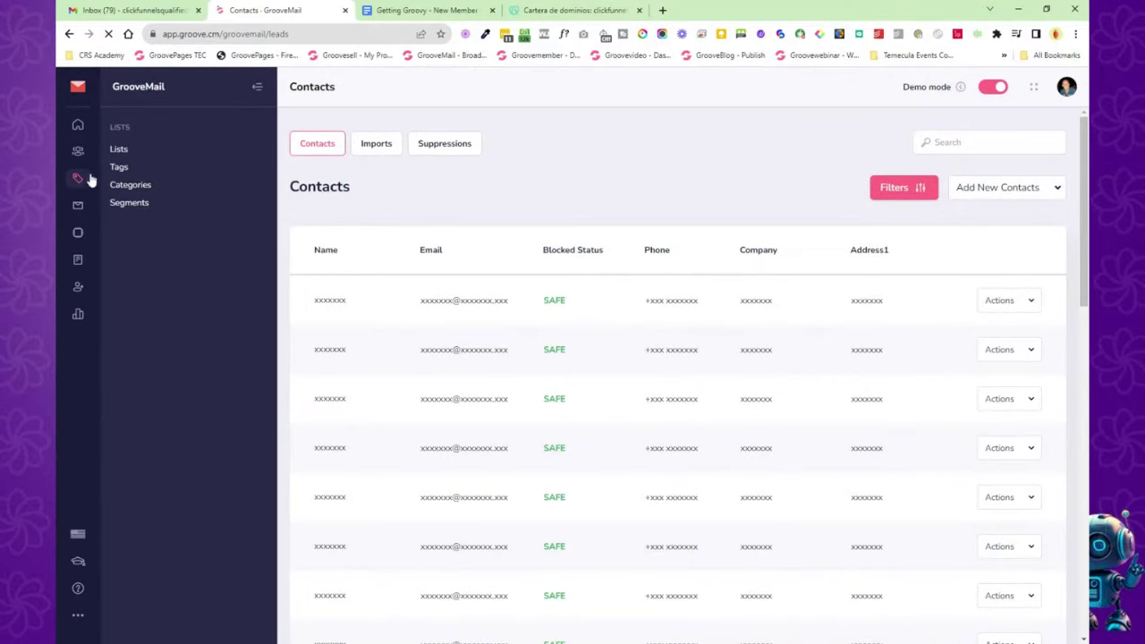
{"action": "left_click", "coordinate": [117, 149]}
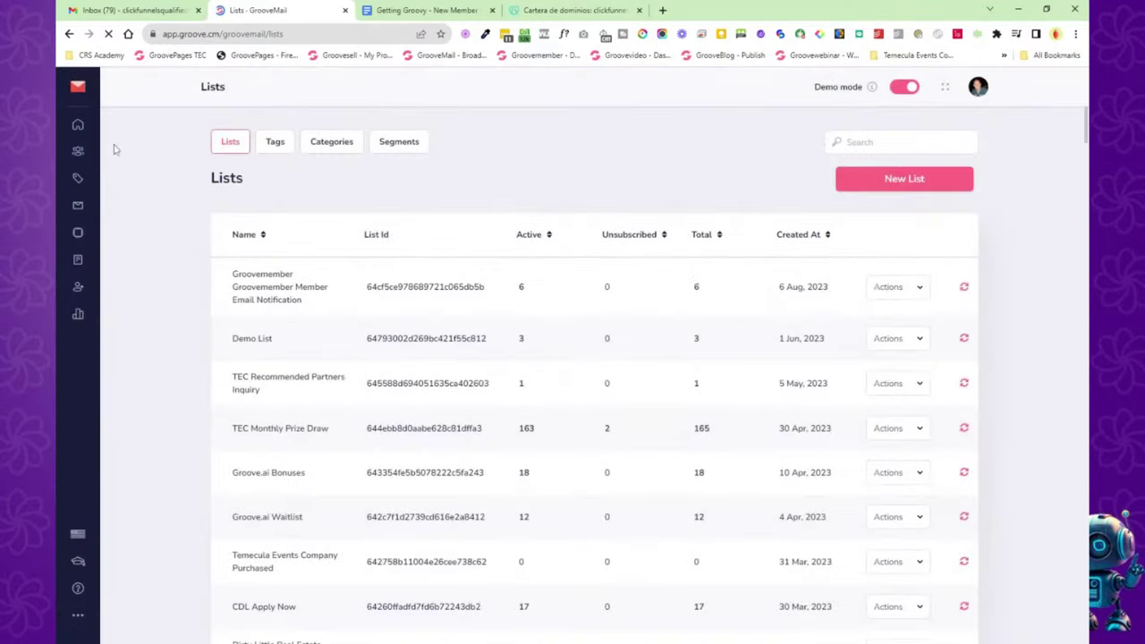
Open the campaign Sequences page and bring up the TEC Monthly Prize Draw sequence in the editor.
{"action": "left_click", "coordinate": [79, 207]}
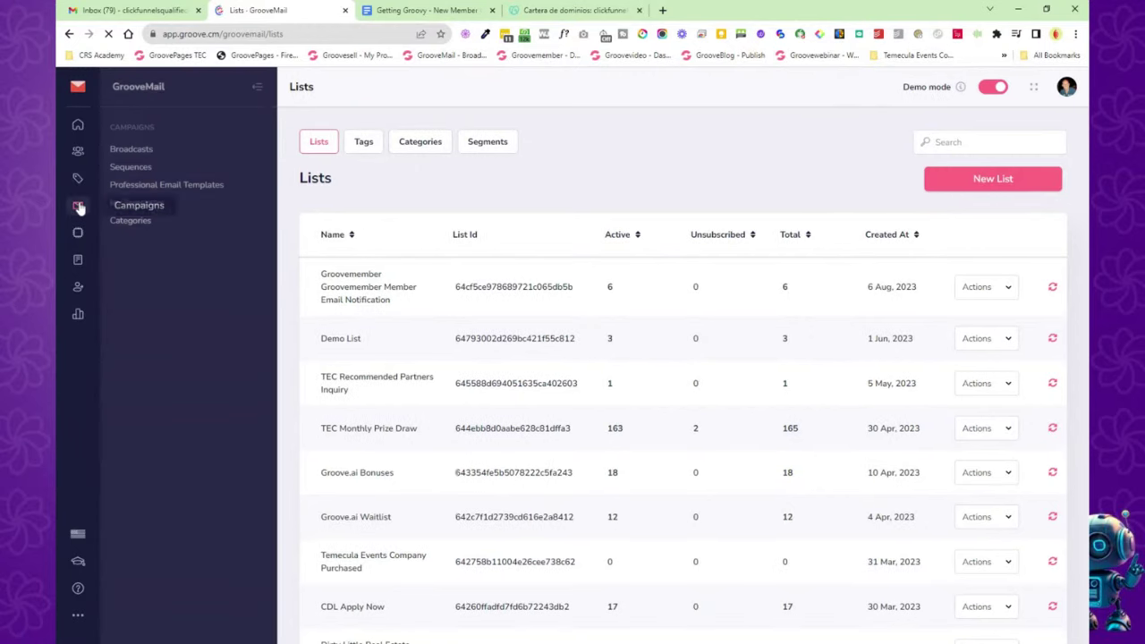
{"action": "left_click", "coordinate": [134, 168]}
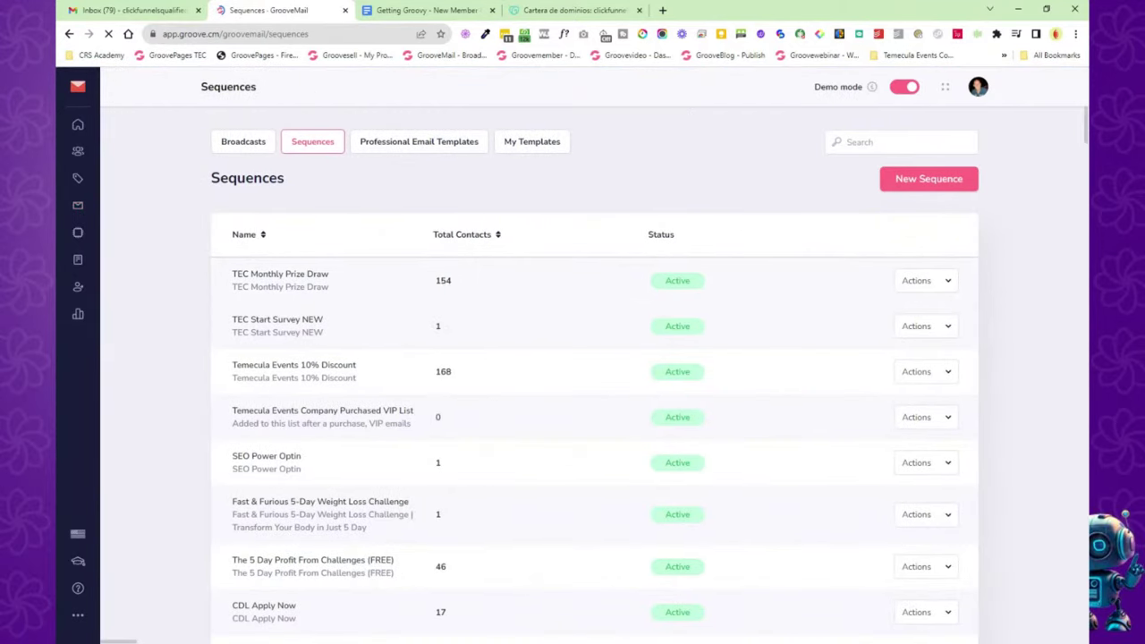
{"action": "left_click", "coordinate": [950, 288]}
{"action": "left_click", "coordinate": [917, 310]}
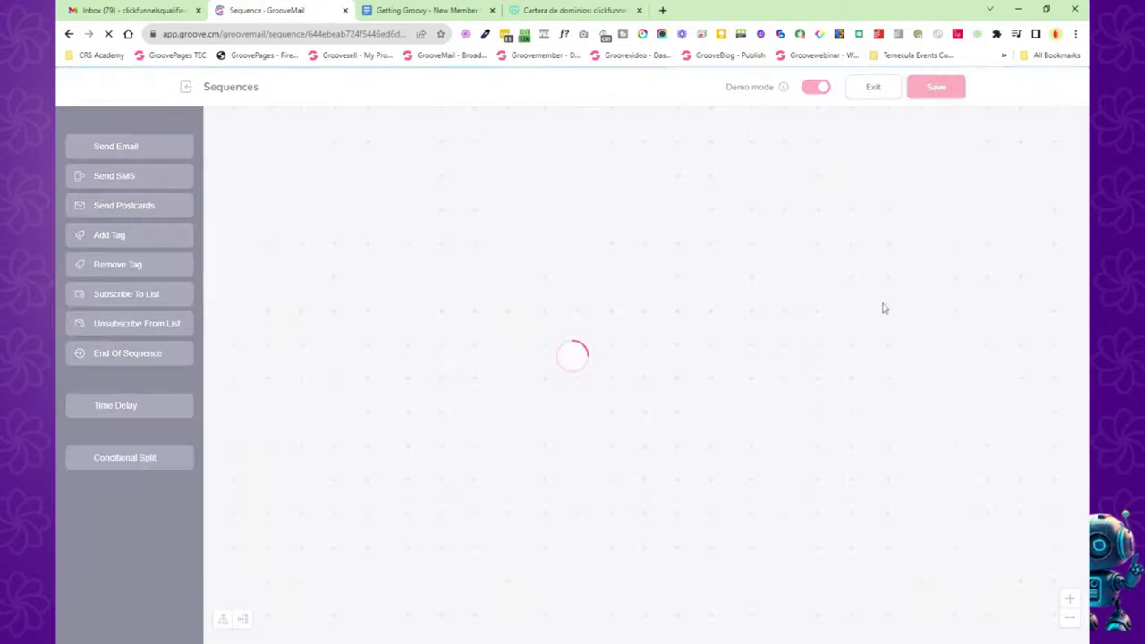
Examine the sequence's triggers, conditional splits, time delays, emails and list actions down the flow, and exit the editor.
{"action": "mouse_move", "coordinate": [416, 258]}
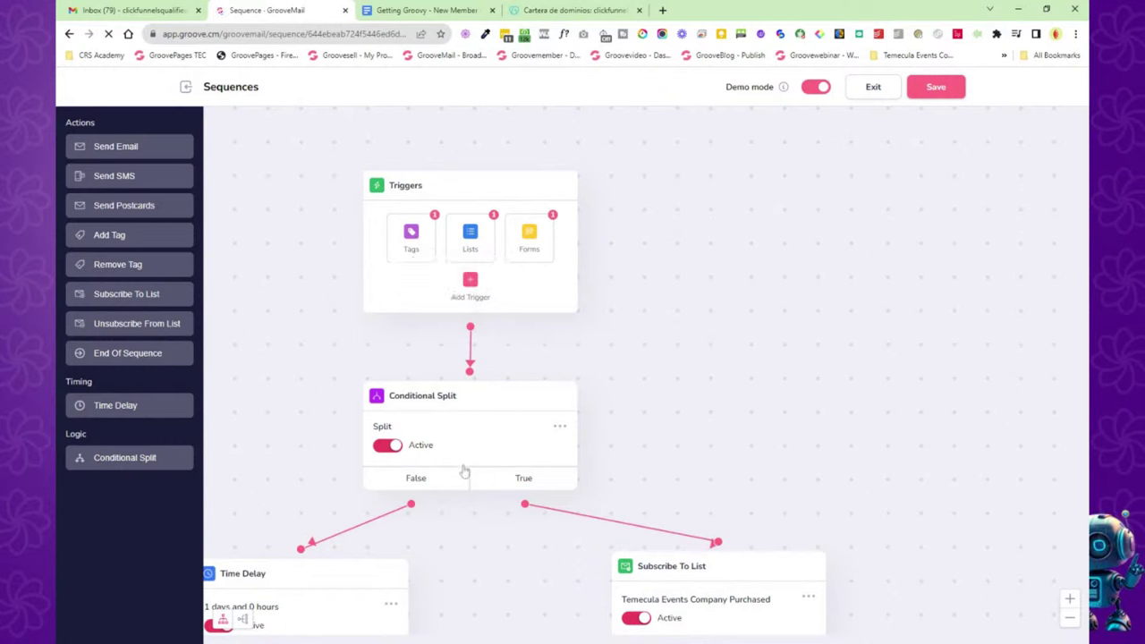
{"action": "mouse_move", "coordinate": [459, 248]}
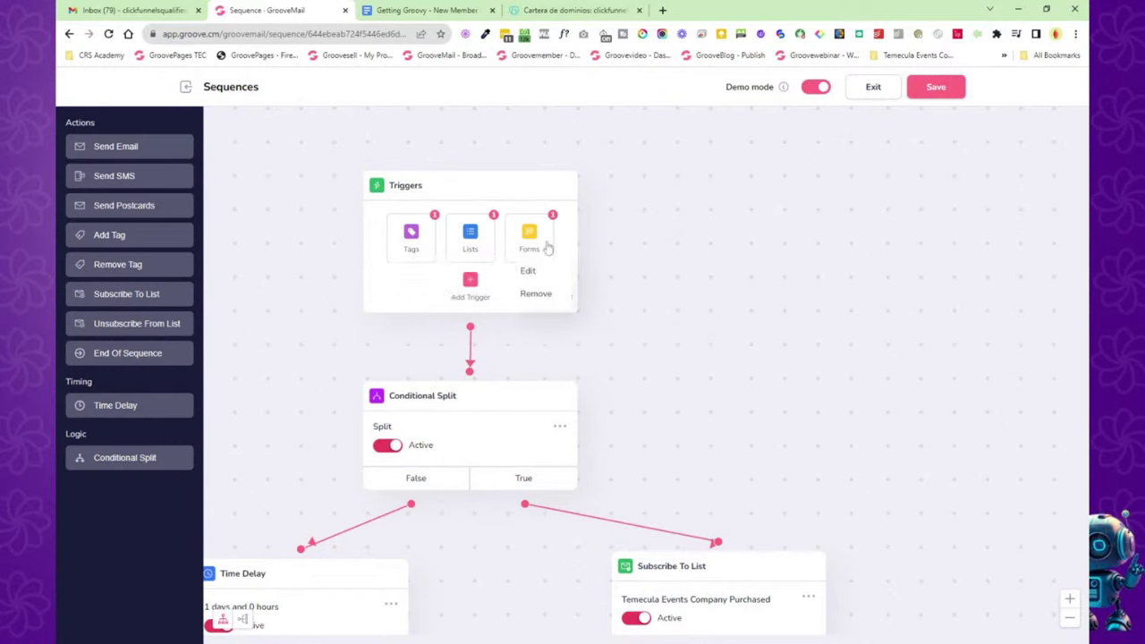
{"action": "left_click_drag", "start_coordinate": [631, 265], "coordinate": [685, 166]}
{"action": "left_click_drag", "start_coordinate": [717, 356], "coordinate": [729, 195]}
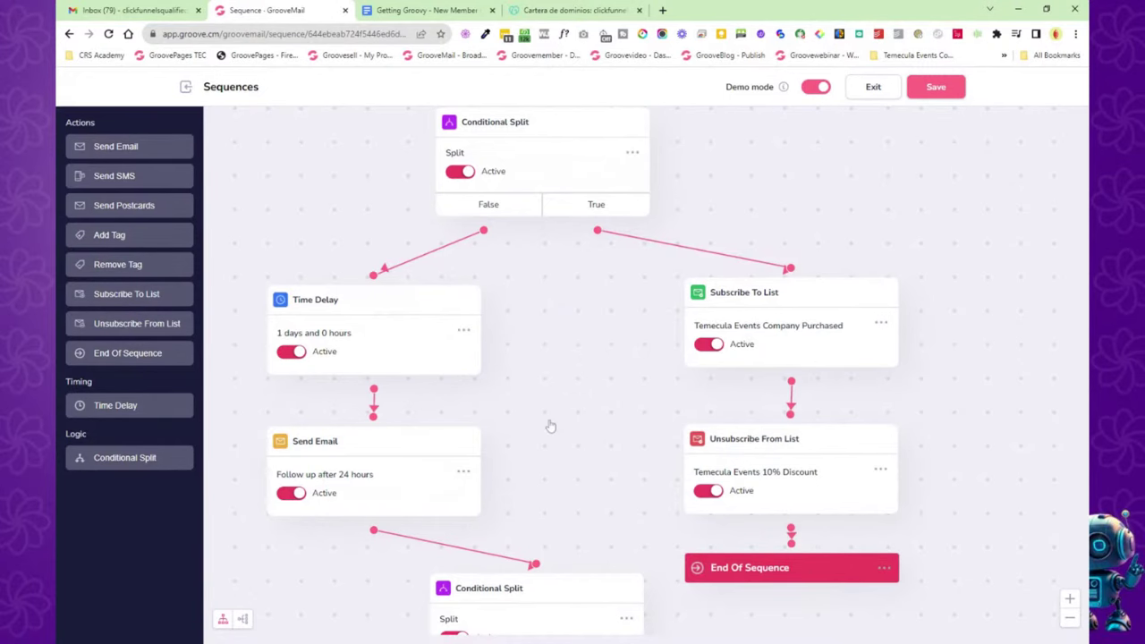
{"action": "left_click_drag", "start_coordinate": [583, 358], "coordinate": [502, 309]}
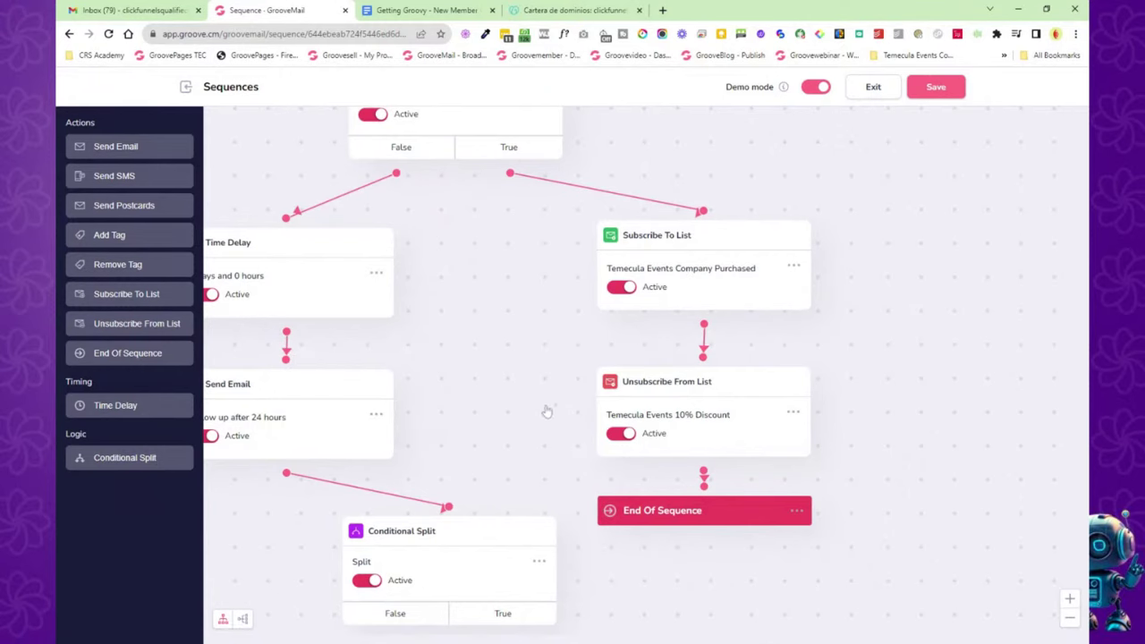
{"action": "left_click_drag", "start_coordinate": [518, 407], "coordinate": [664, 135]}
{"action": "left_click_drag", "start_coordinate": [655, 494], "coordinate": [673, 247]}
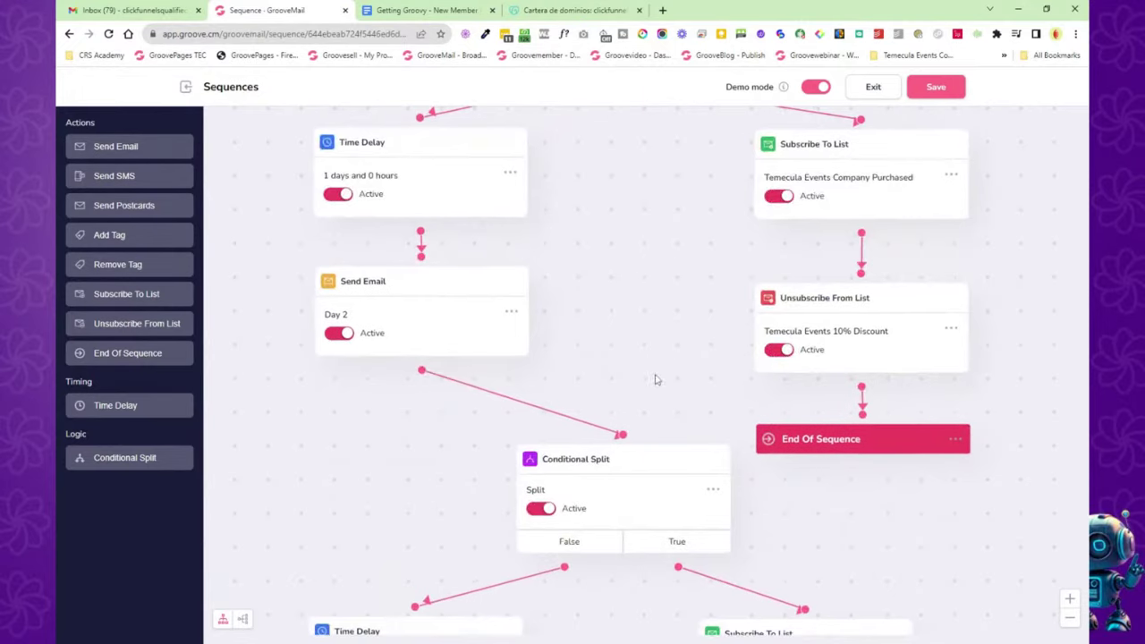
{"action": "left_click_drag", "start_coordinate": [658, 380], "coordinate": [663, 107]}
{"action": "left_click_drag", "start_coordinate": [640, 435], "coordinate": [613, 161]}
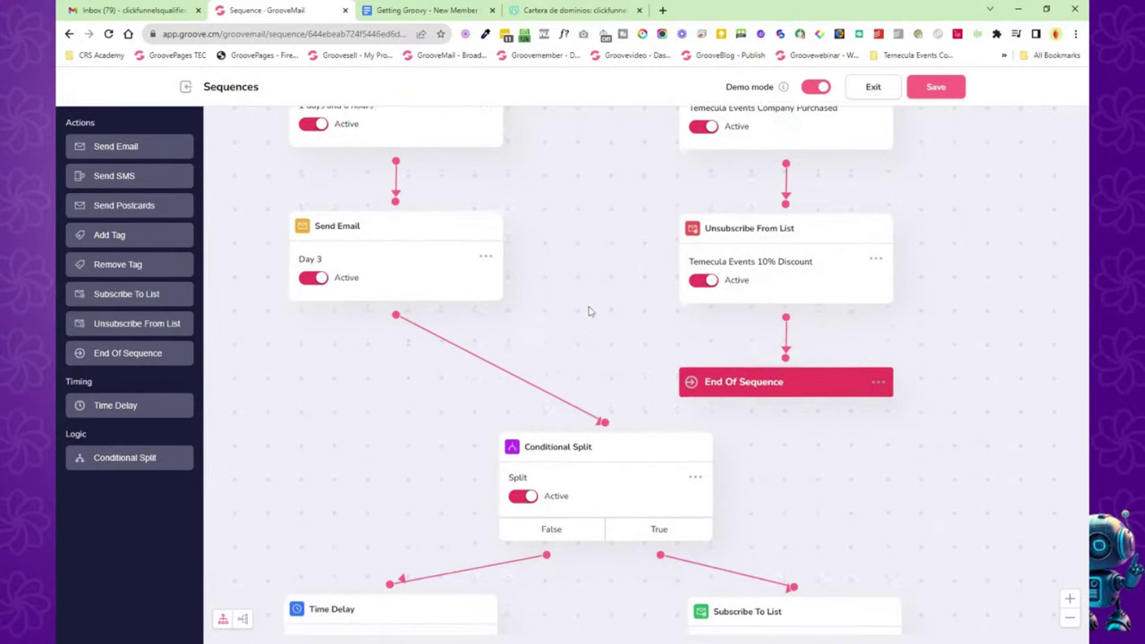
{"action": "left_click_drag", "start_coordinate": [588, 310], "coordinate": [618, 123]}
{"action": "left_click_drag", "start_coordinate": [632, 507], "coordinate": [651, 255]}
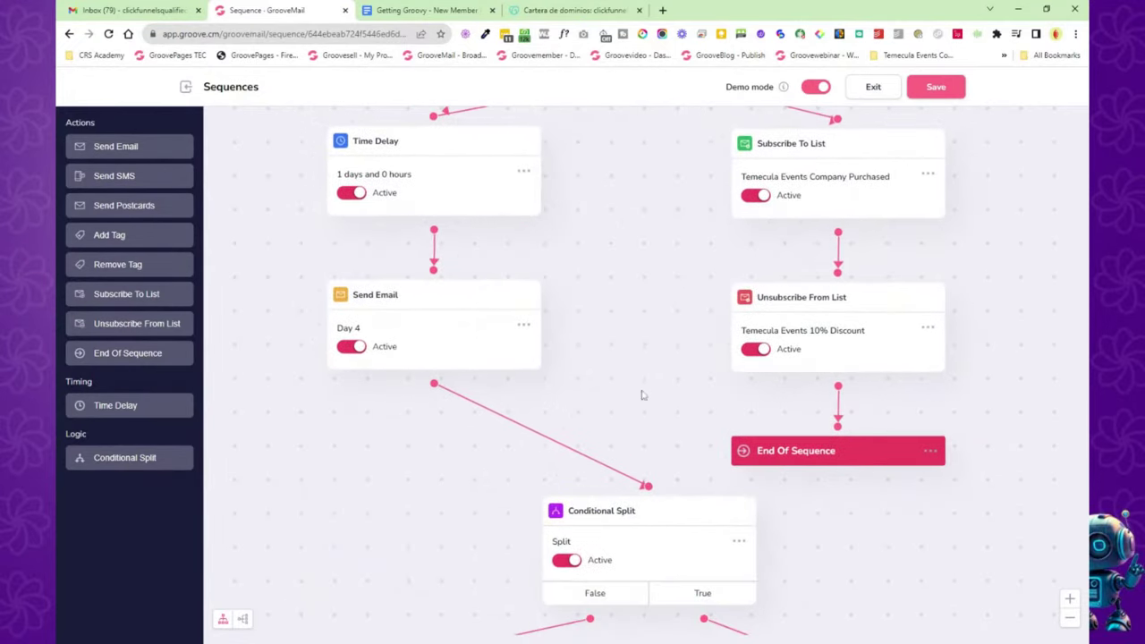
{"action": "left_click_drag", "start_coordinate": [641, 394], "coordinate": [654, 326]}
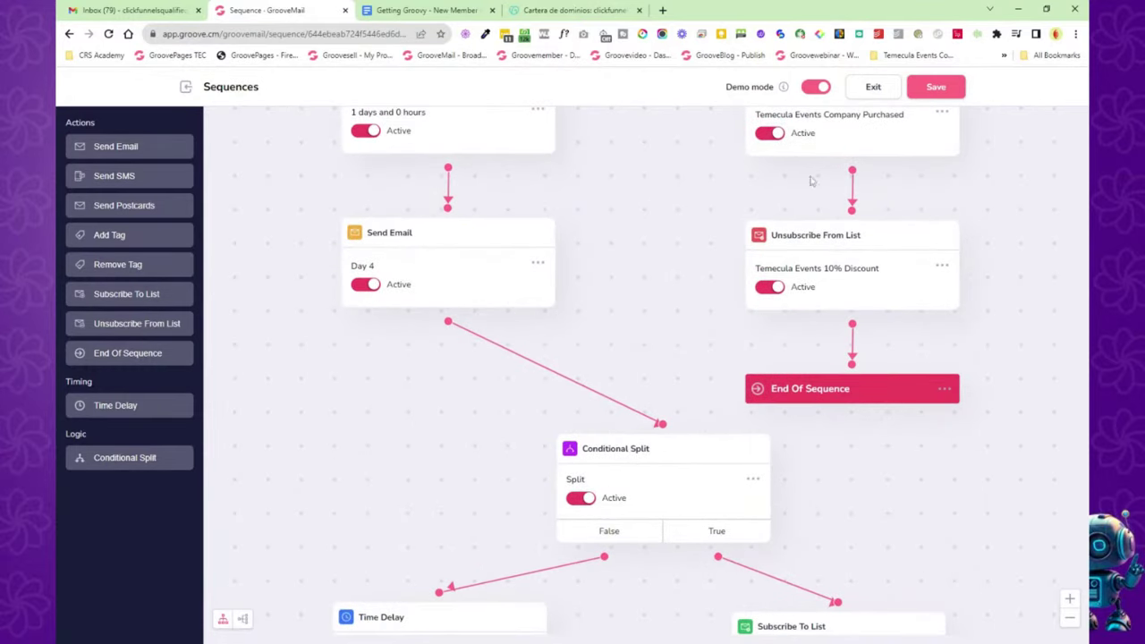
{"action": "left_click", "coordinate": [875, 86]}
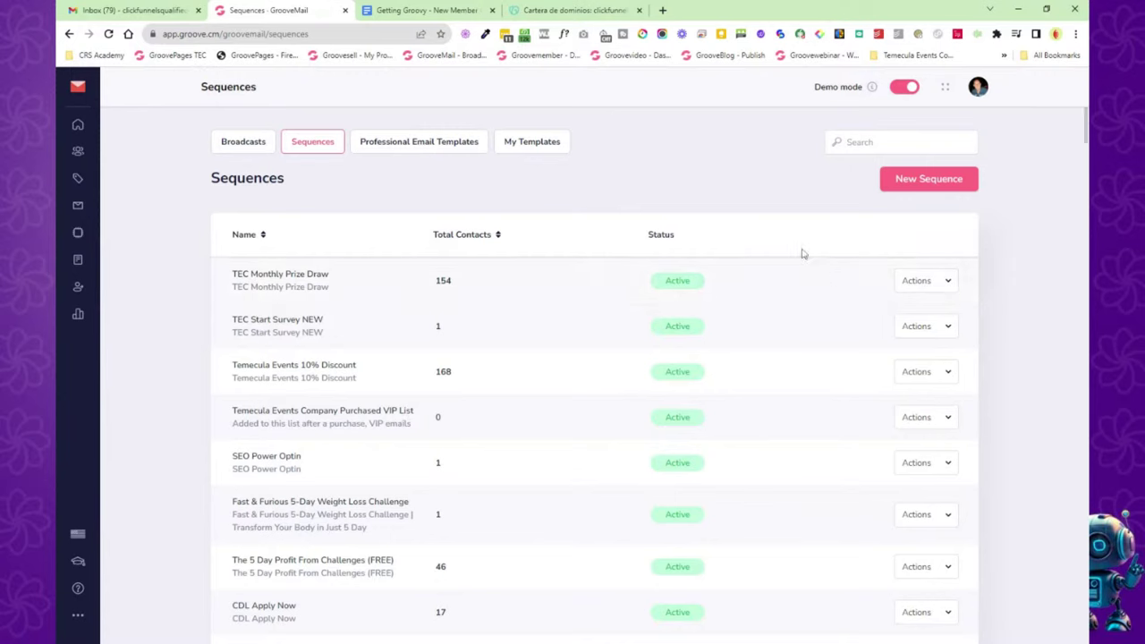
View the Professional Email Templates gallery and the My Templates collection.
{"action": "left_click", "coordinate": [78, 180]}
{"action": "left_click", "coordinate": [77, 209]}
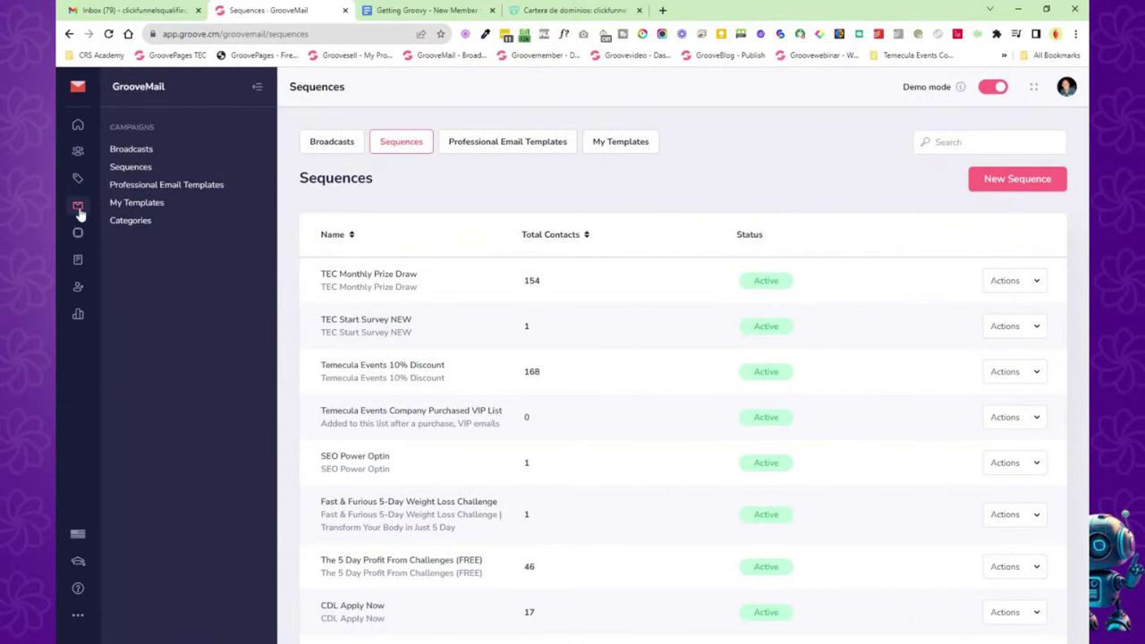
{"action": "left_click", "coordinate": [173, 188]}
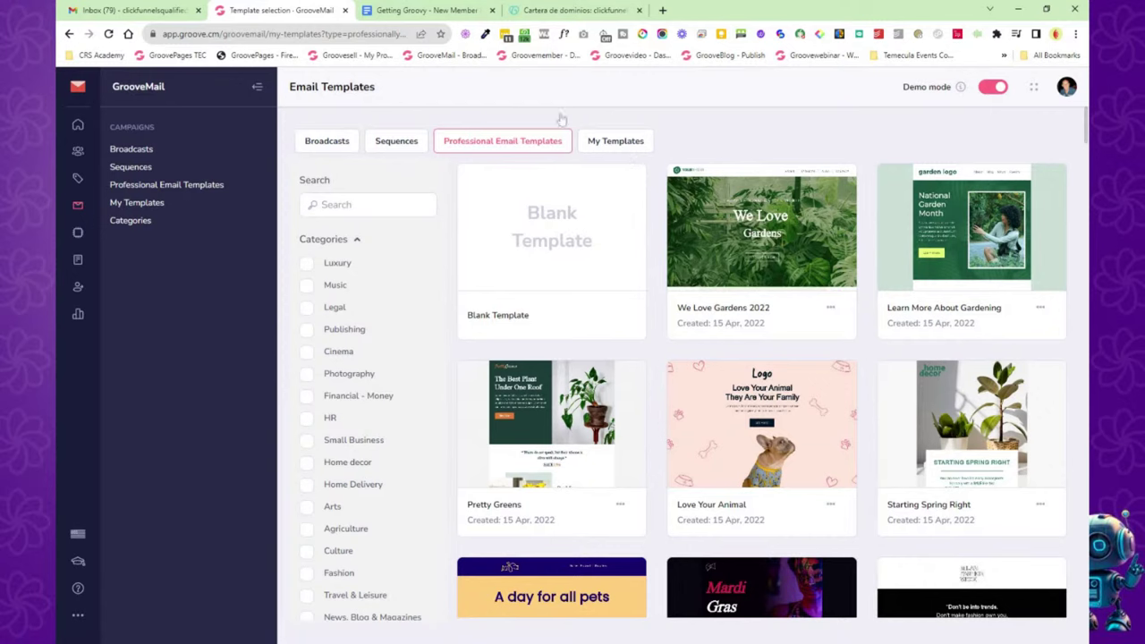
{"action": "left_click", "coordinate": [615, 147]}
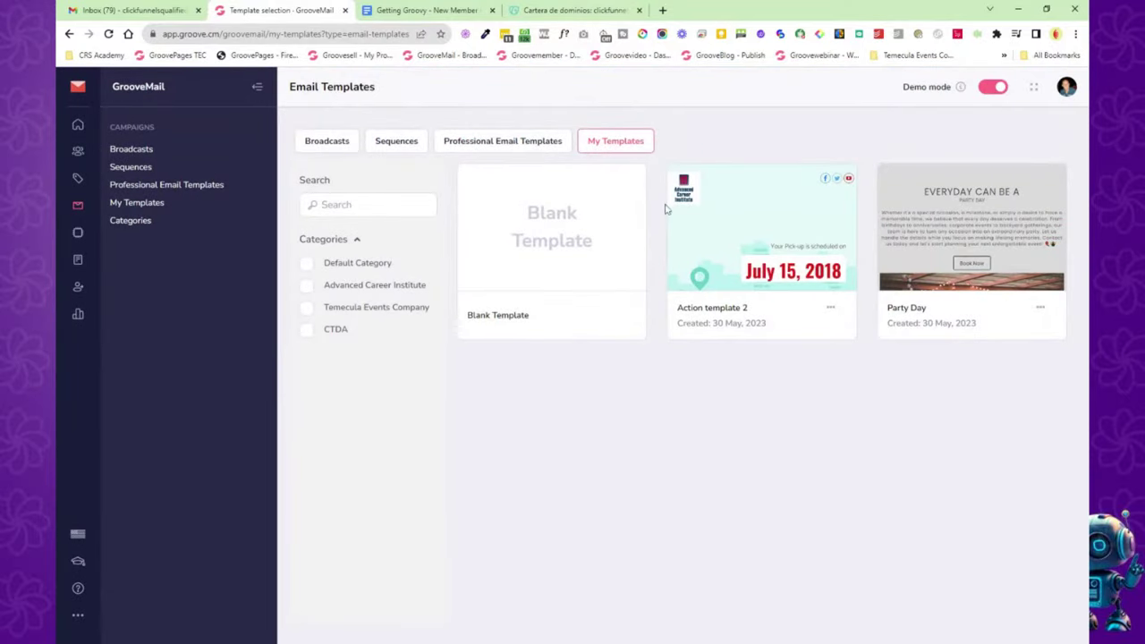
Open the Automations page, review the IF and THEN rules of the CPCF (Auto Affiliate) automation, and close them without saving.
{"action": "left_click", "coordinate": [79, 234]}
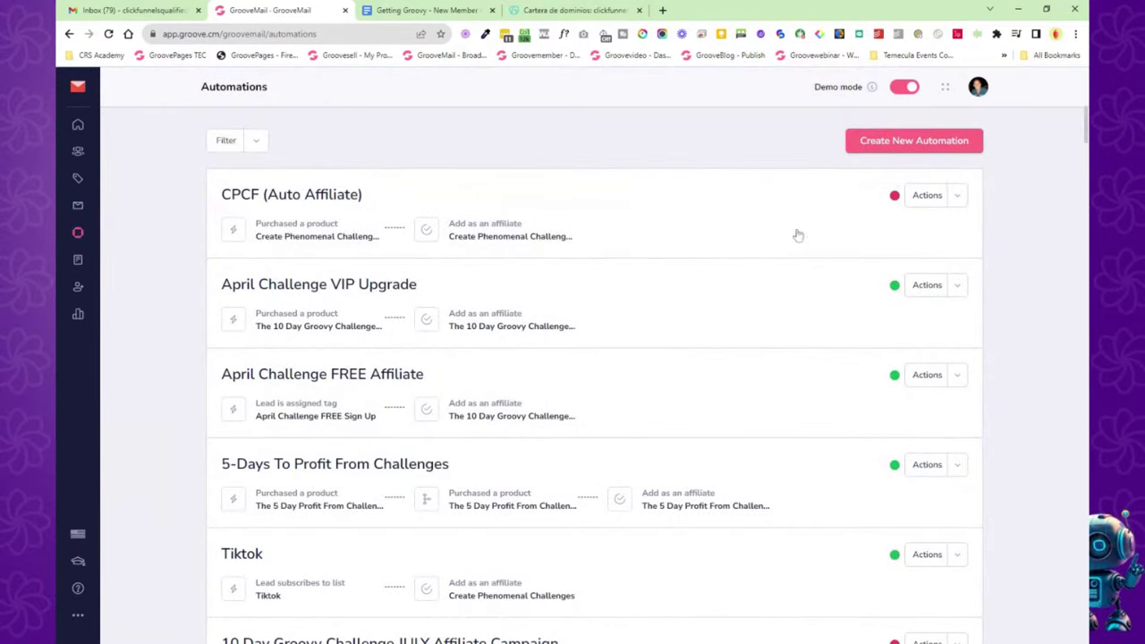
{"action": "left_click", "coordinate": [959, 197]}
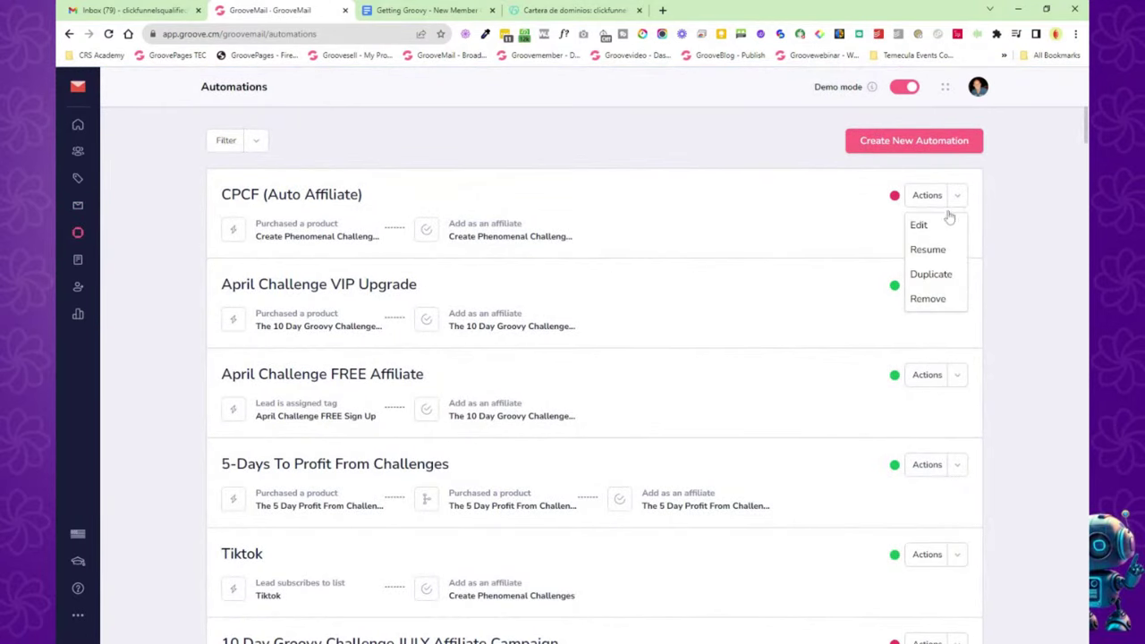
{"action": "left_click", "coordinate": [919, 227]}
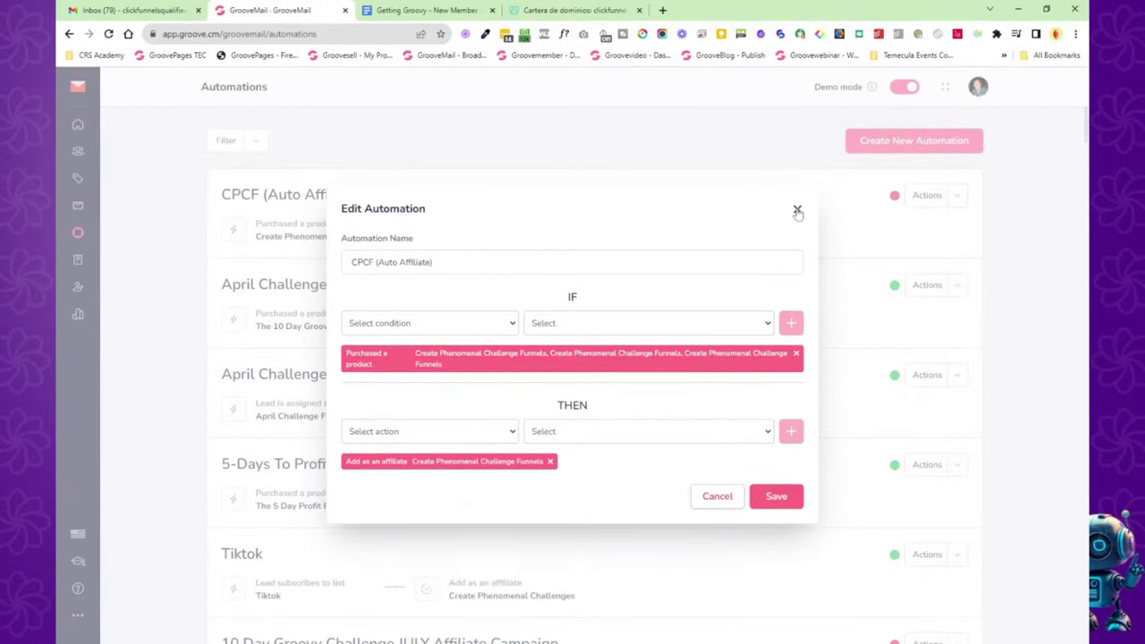
{"action": "left_click", "coordinate": [798, 209]}
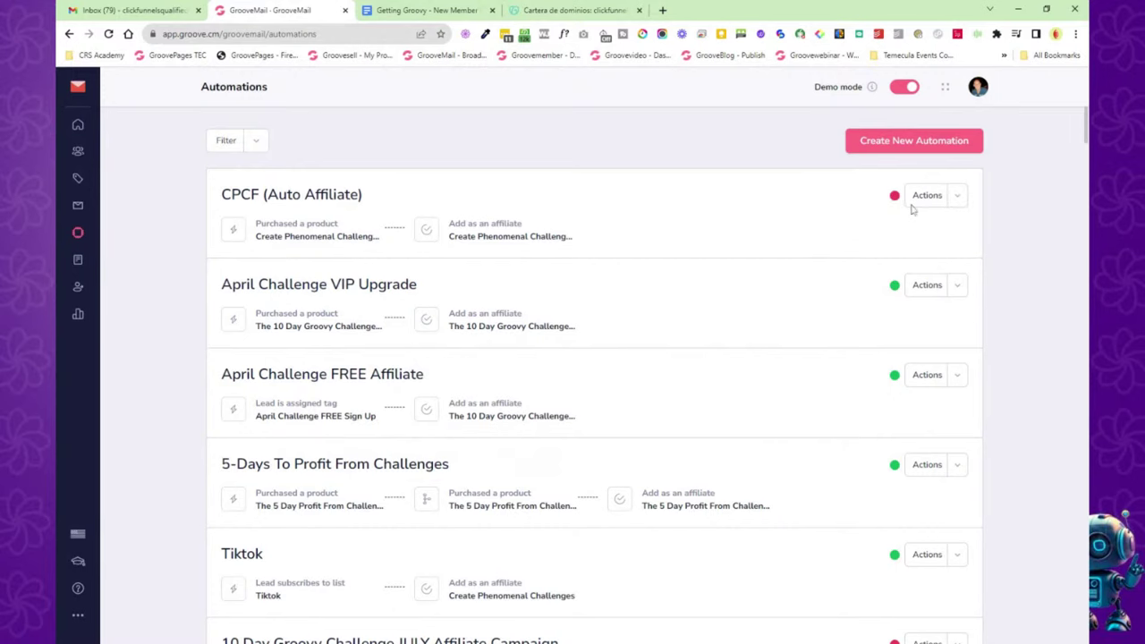
Resume the CPCF (Auto Affiliate) automation and pause it again.
{"action": "left_click", "coordinate": [957, 200]}
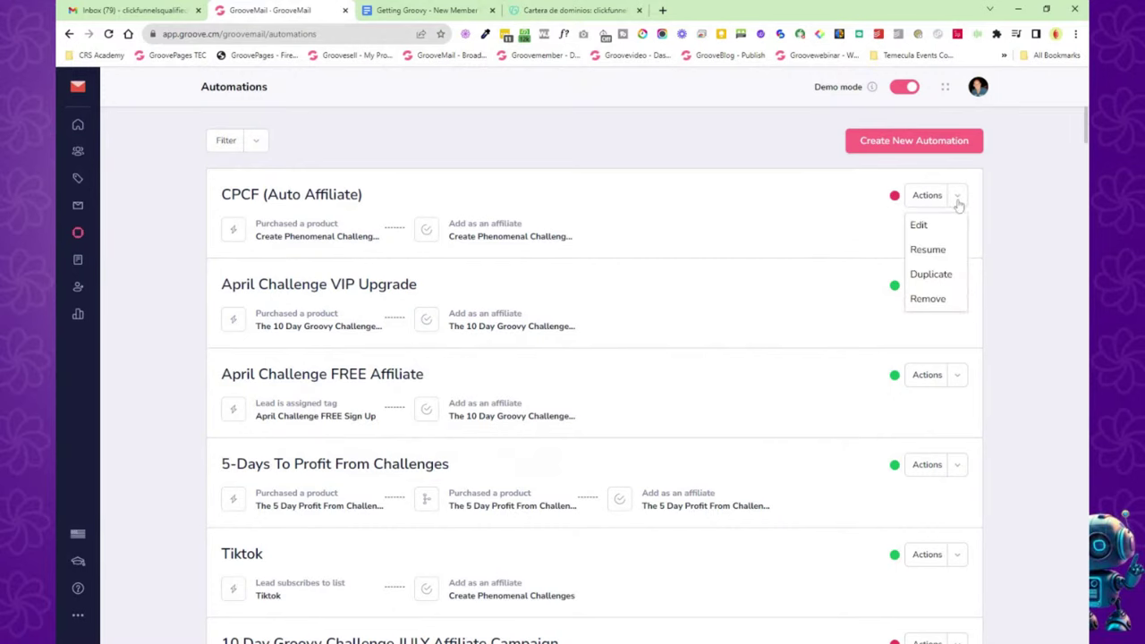
{"action": "left_click", "coordinate": [927, 249]}
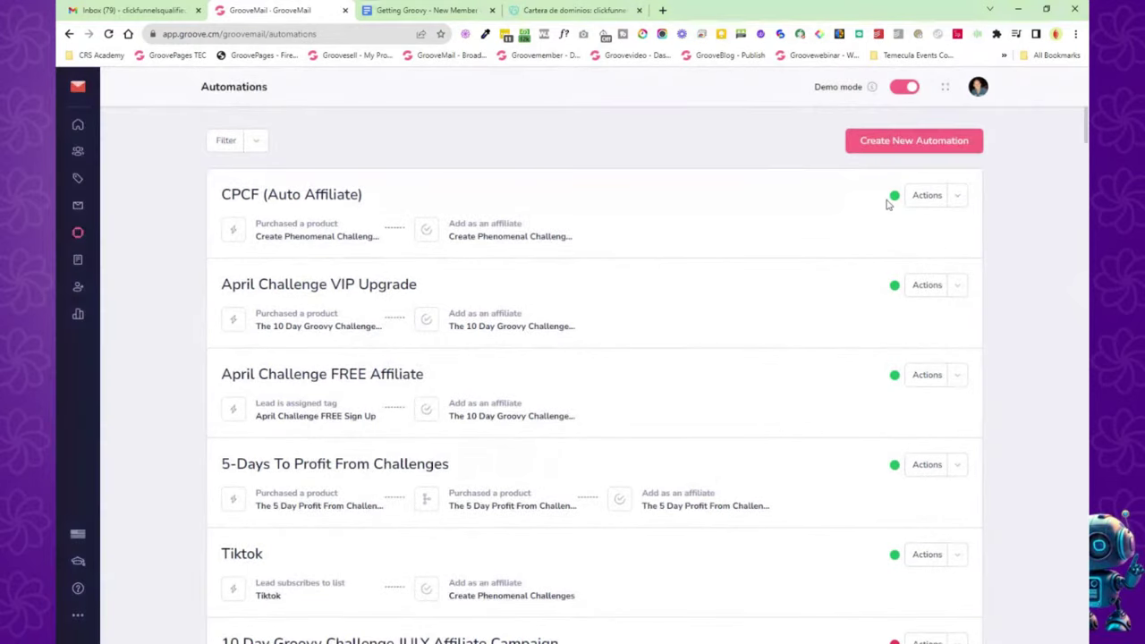
{"action": "left_click", "coordinate": [956, 200]}
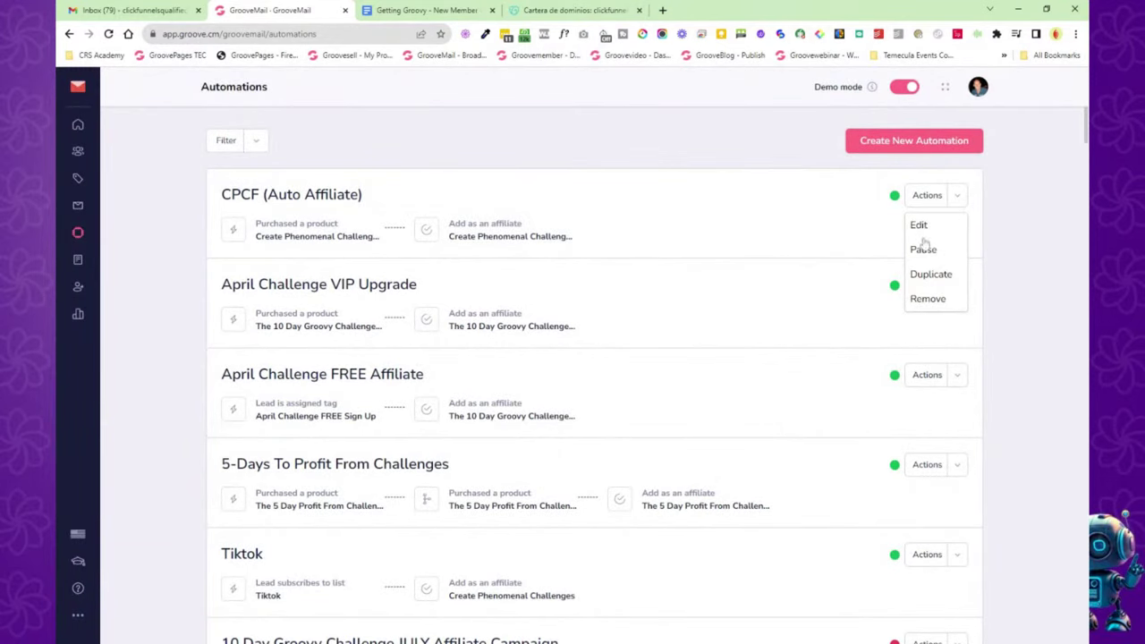
{"action": "left_click", "coordinate": [924, 252]}
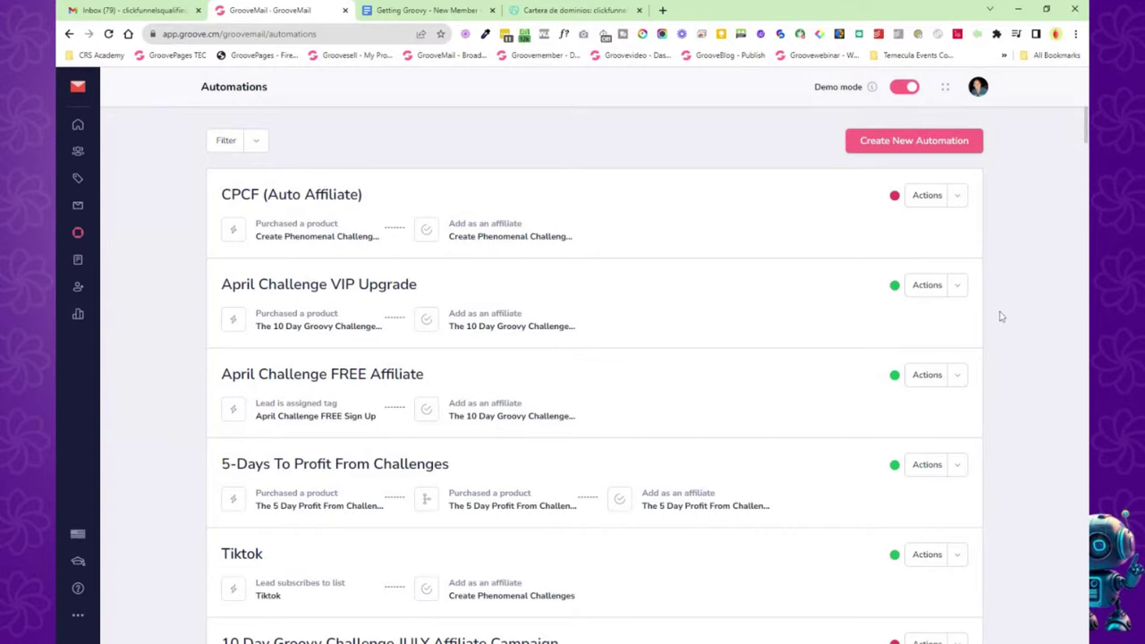
Skim the automations list, and open the Forms page with the side menu collapsed.
{"action": "scroll", "coordinate": [1002, 317], "scroll_direction": "down", "scroll_amount": 4}
{"action": "scroll", "coordinate": [1001, 318], "scroll_direction": "up", "scroll_amount": 4}
{"action": "left_click", "coordinate": [76, 261]}
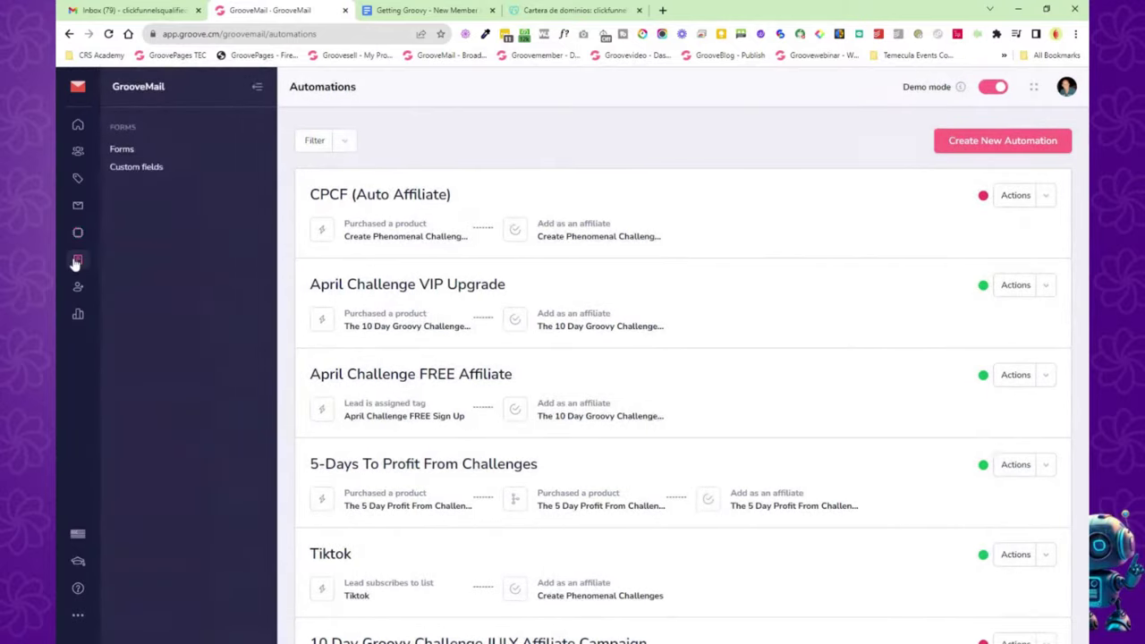
{"action": "left_click", "coordinate": [127, 153]}
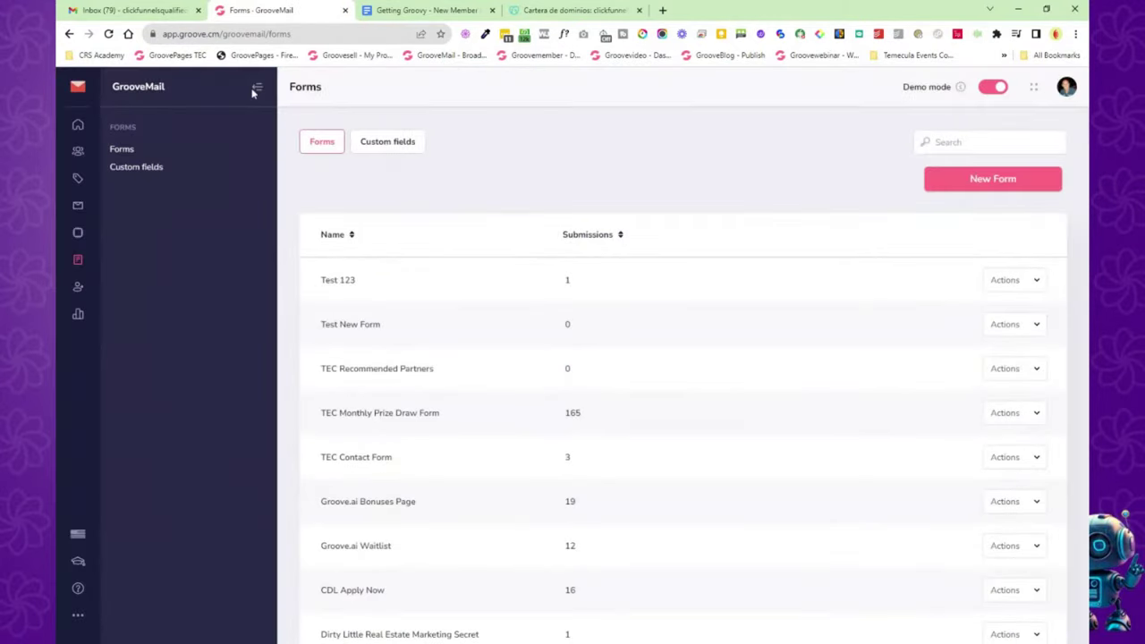
{"action": "left_click", "coordinate": [257, 89]}
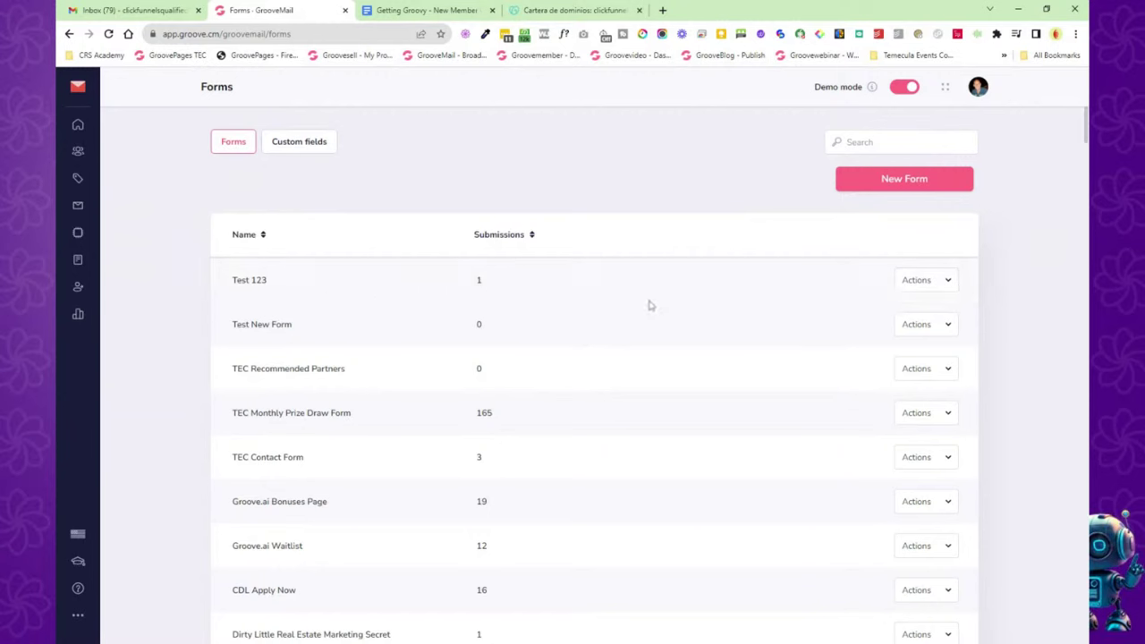
Open the Test 123 form for editing, look through its Design, Integrations and Setup stages, and exit without saving.
{"action": "left_click", "coordinate": [944, 285]}
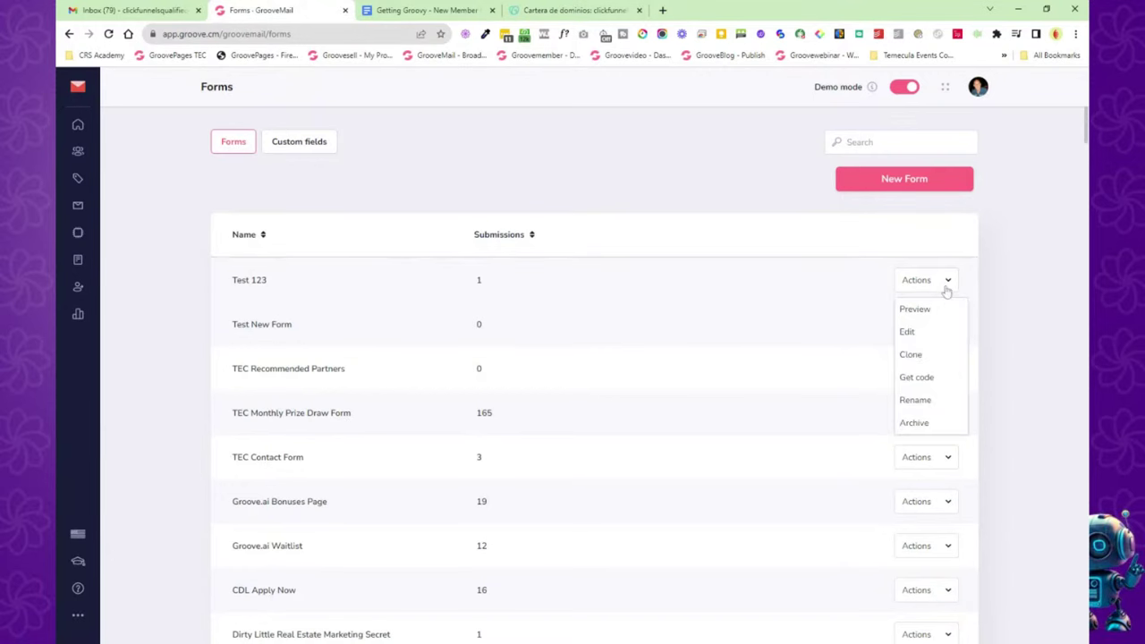
{"action": "left_click", "coordinate": [909, 332]}
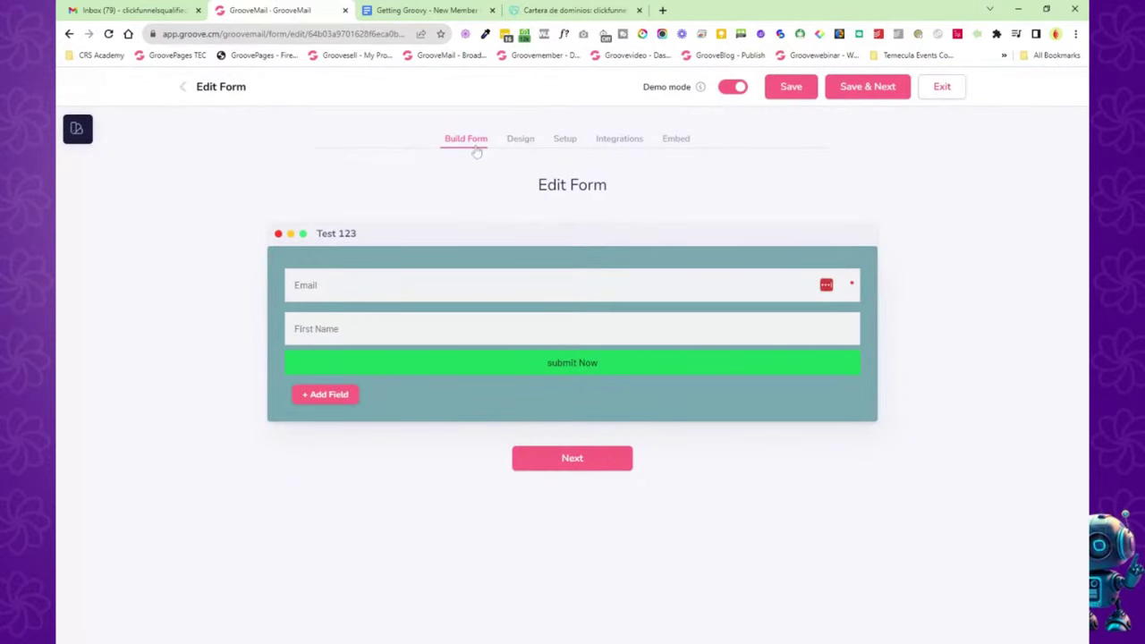
{"action": "left_click", "coordinate": [519, 139]}
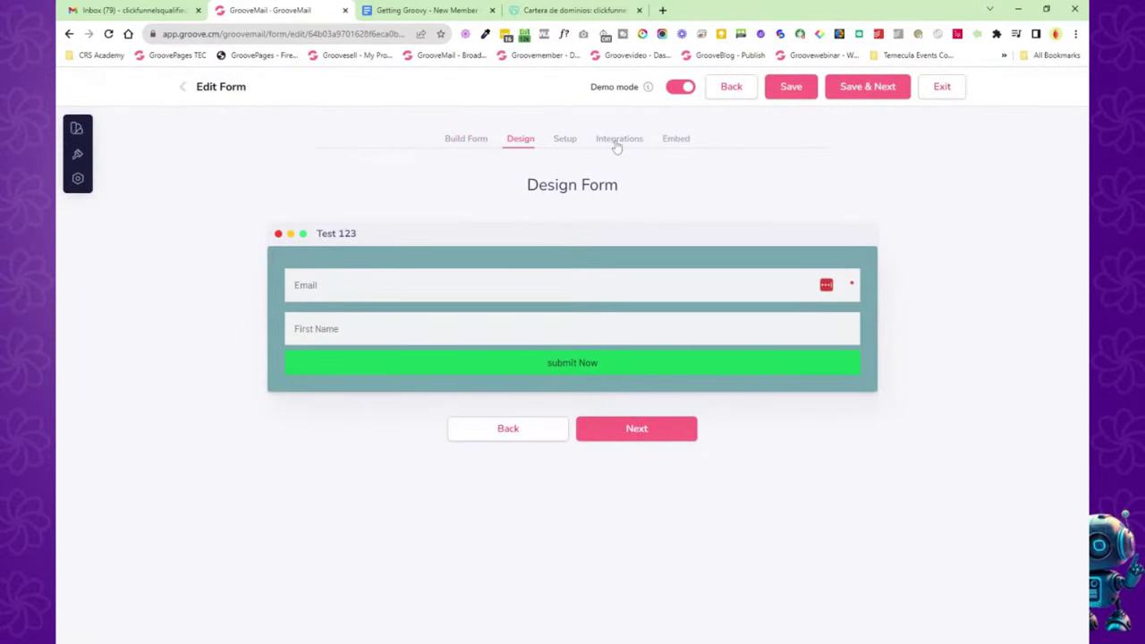
{"action": "left_click", "coordinate": [618, 141]}
{"action": "left_click", "coordinate": [564, 143]}
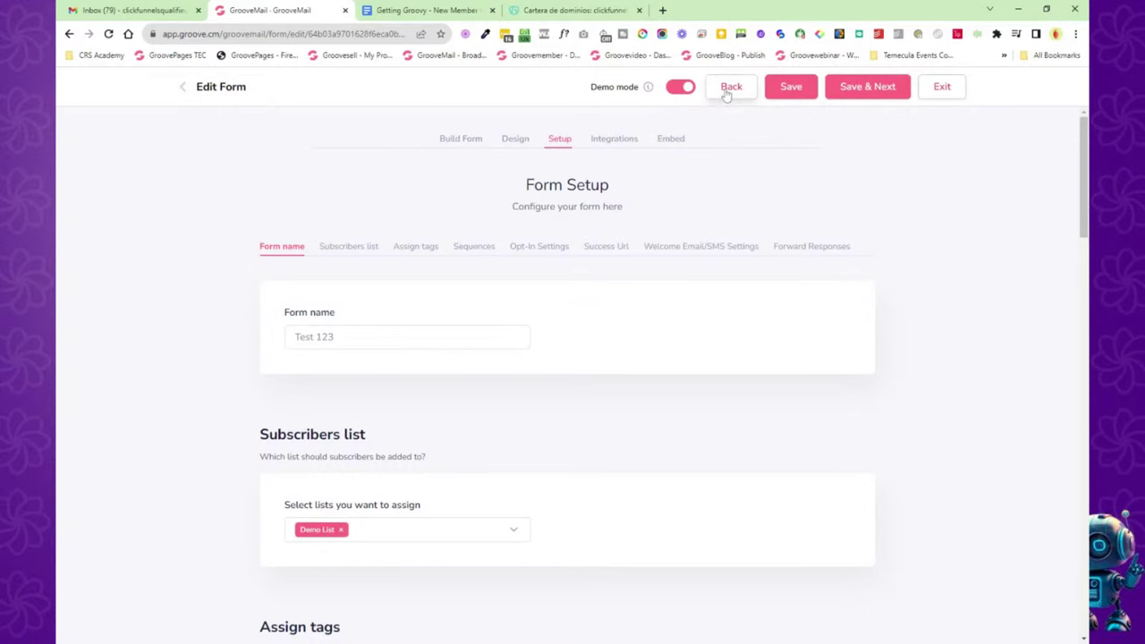
{"action": "left_click", "coordinate": [946, 87]}
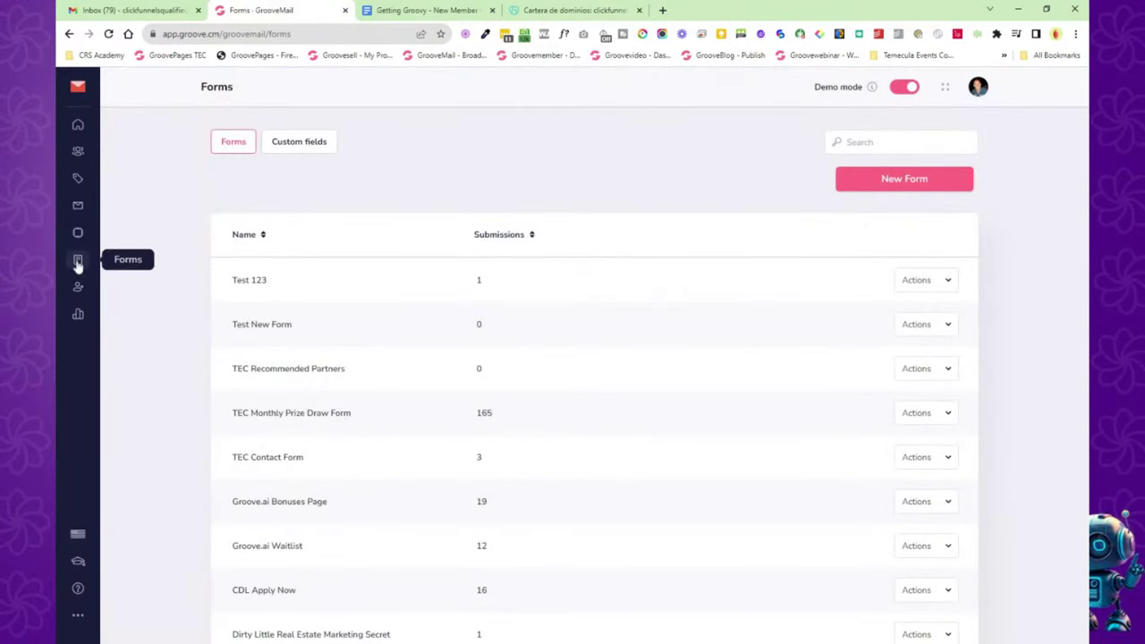
Open the Email Sender page with the side menu collapsed, and bring up the form for creating a new sender.
{"action": "left_click", "coordinate": [78, 288]}
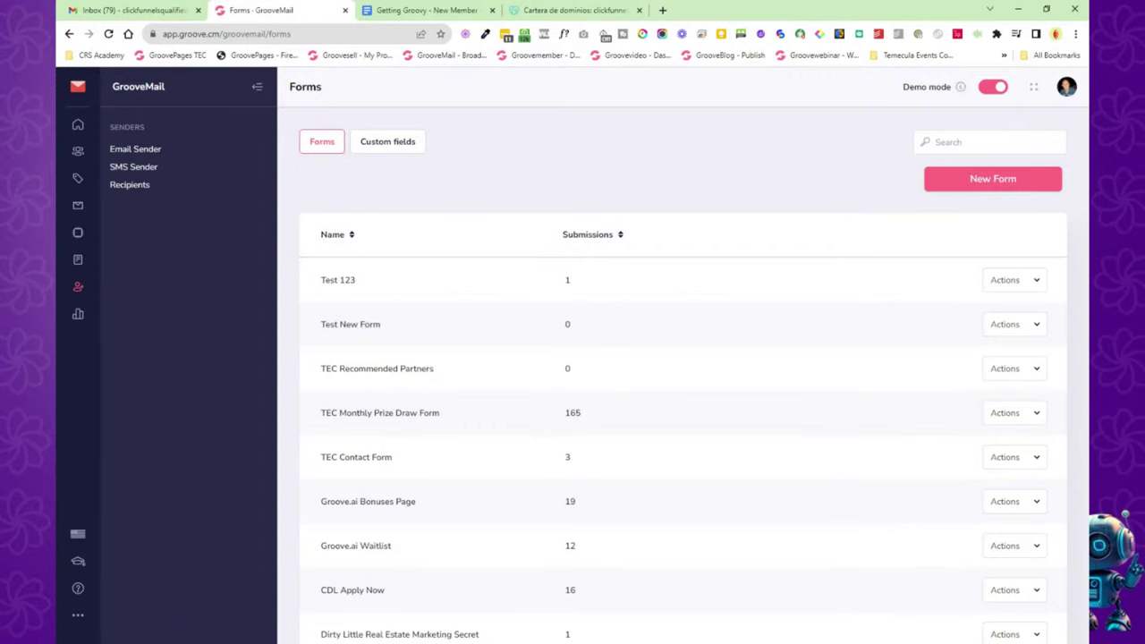
{"action": "left_click", "coordinate": [130, 150]}
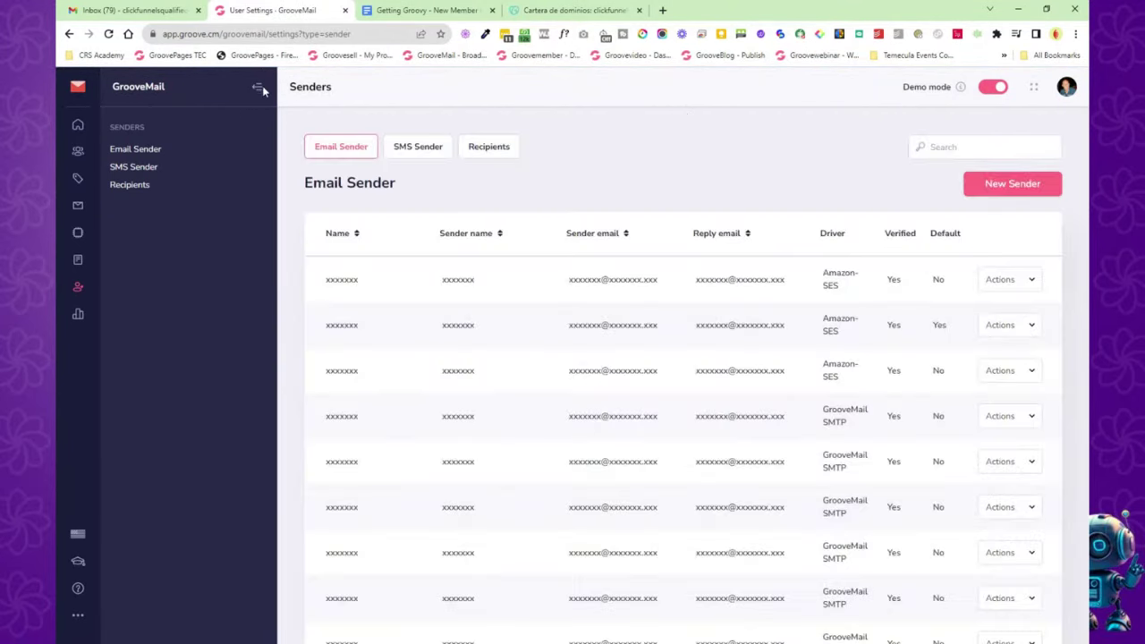
{"action": "left_click", "coordinate": [259, 87]}
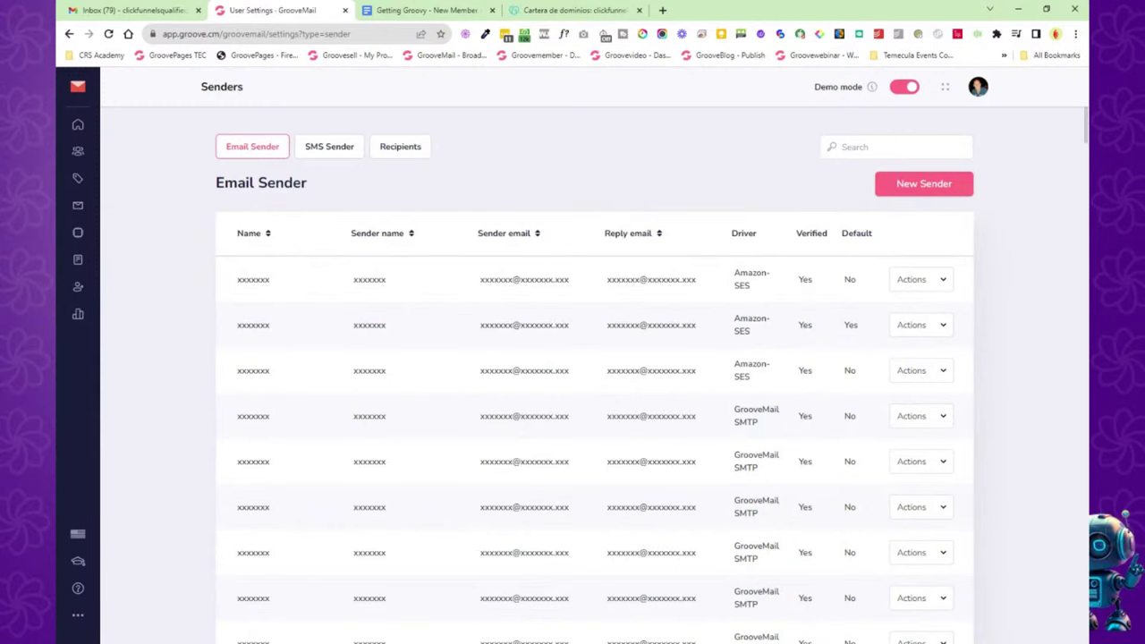
{"action": "left_click", "coordinate": [926, 186]}
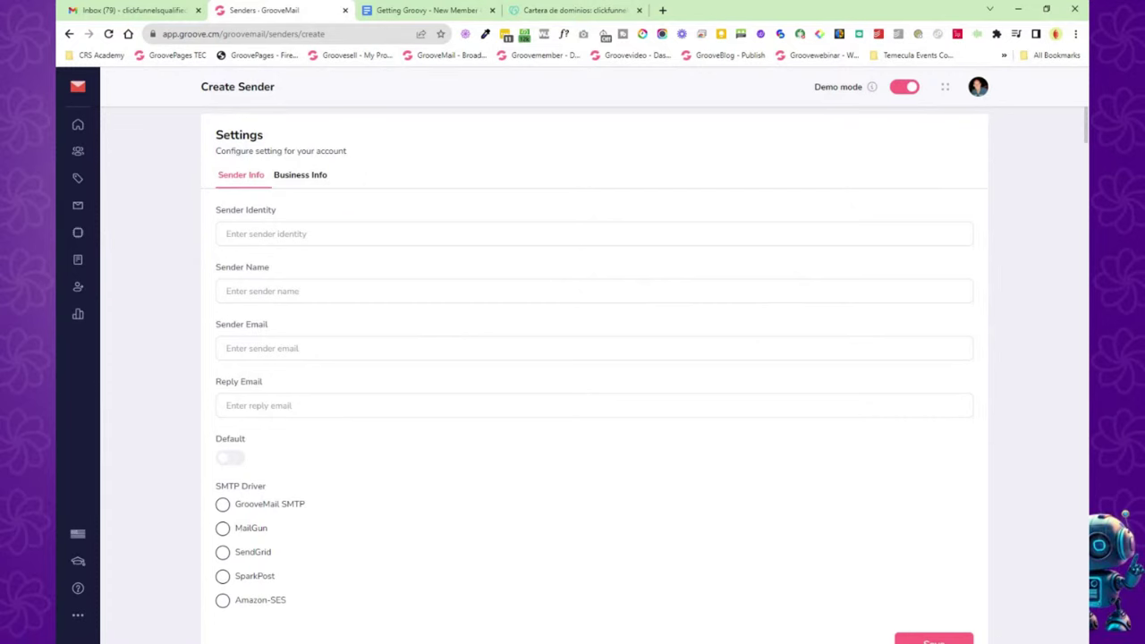
Try the GrooveMail SMTP and SendGrid driver options for the new sender, and look at its Business Info section.
{"action": "scroll", "coordinate": [173, 232], "scroll_direction": "down", "scroll_amount": 1}
{"action": "left_click_drag", "start_coordinate": [304, 472], "coordinate": [238, 471]}
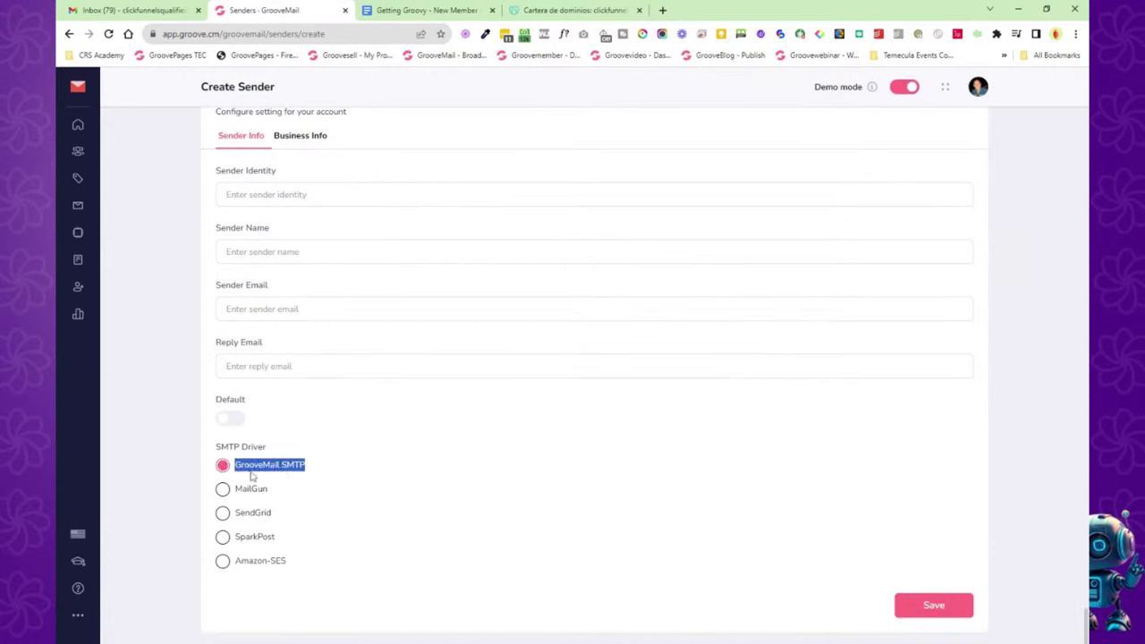
{"action": "left_click", "coordinate": [342, 463]}
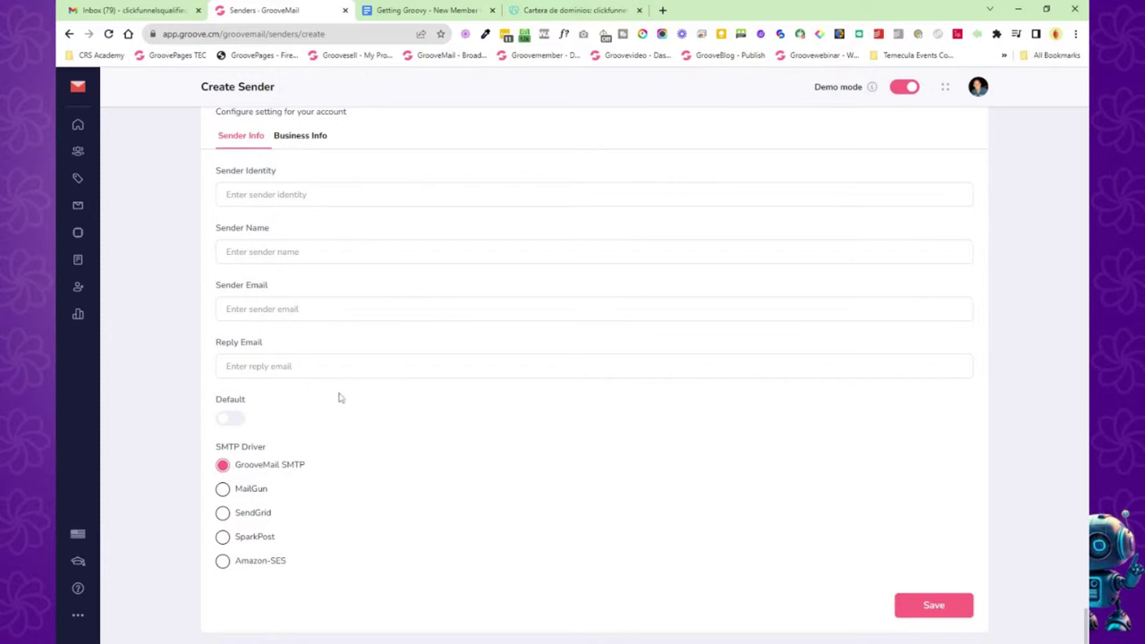
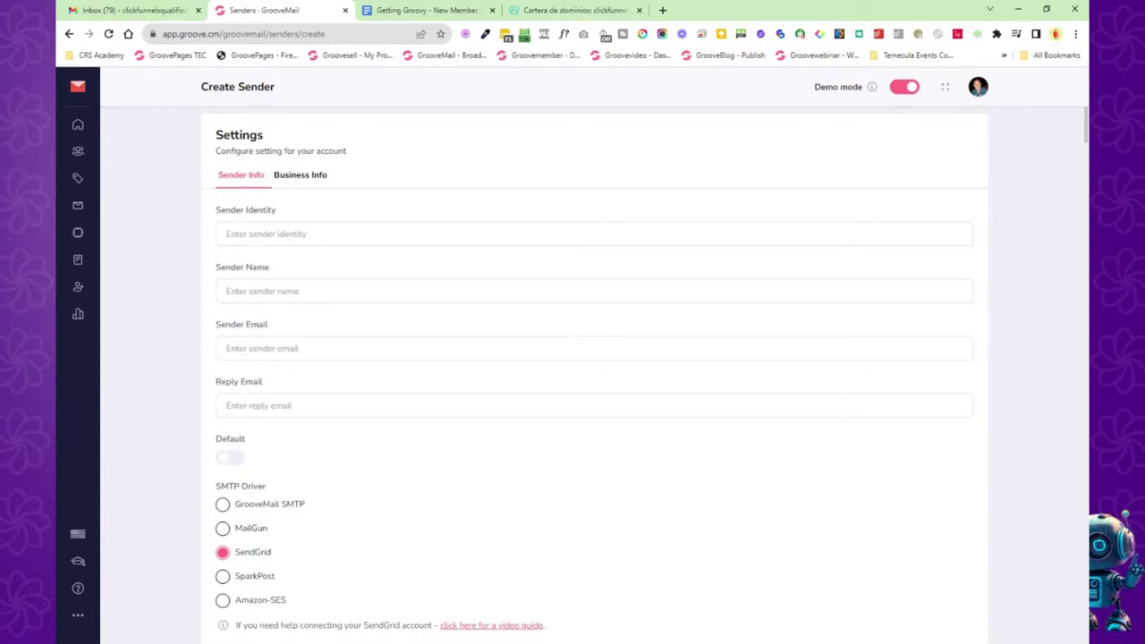
{"action": "left_click", "coordinate": [296, 350]}
{"action": "left_click", "coordinate": [314, 182]}
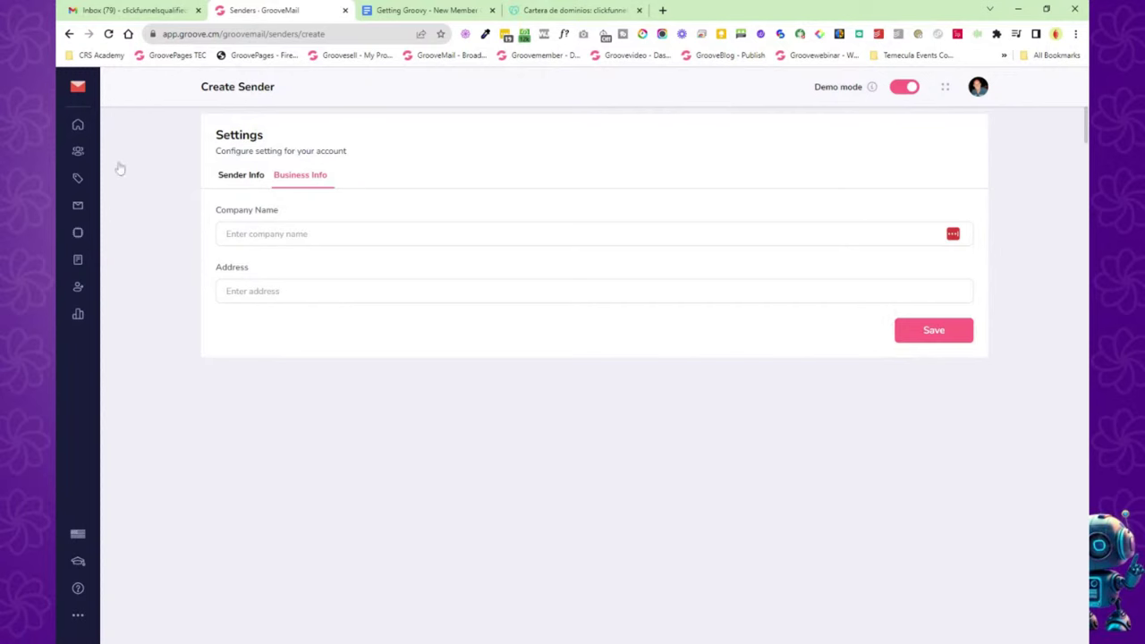
Leave the sender form for the Groove dashboard, checking the remaining app steps in the Groove RoadMap document.
{"action": "left_click", "coordinate": [78, 315]}
{"action": "left_click", "coordinate": [92, 96]}
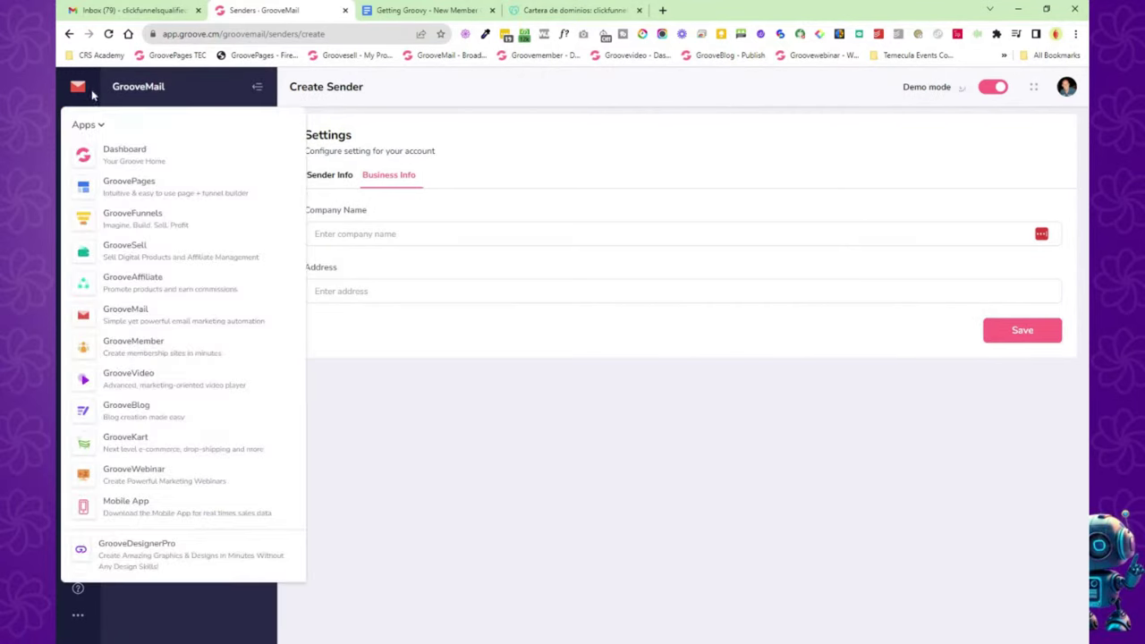
{"action": "left_click", "coordinate": [146, 158]}
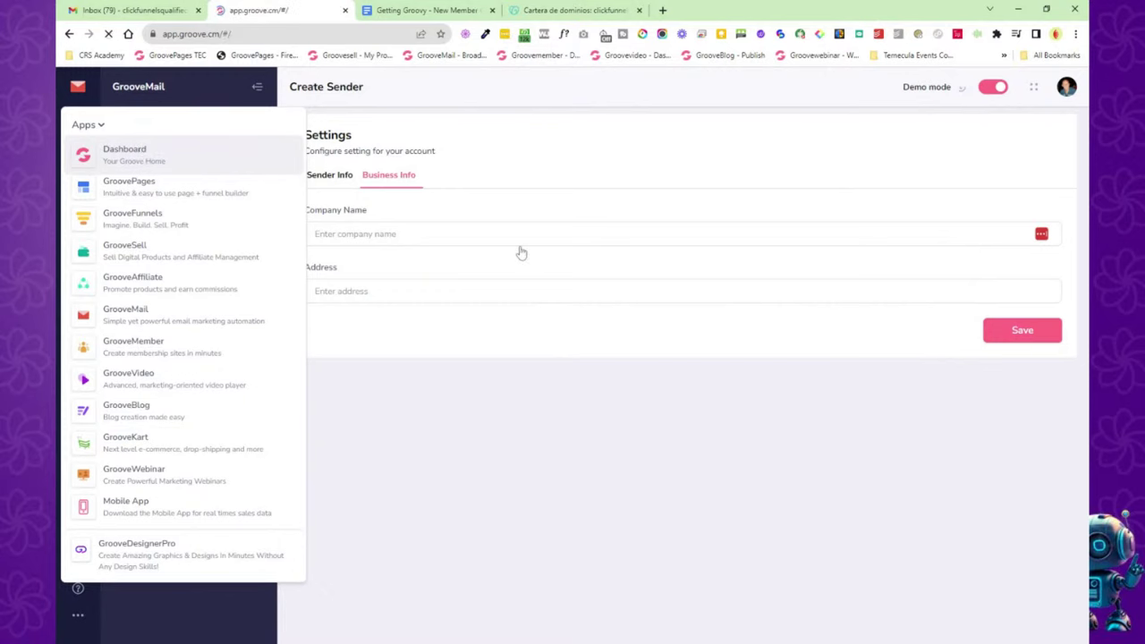
{"action": "left_click", "coordinate": [429, 10]}
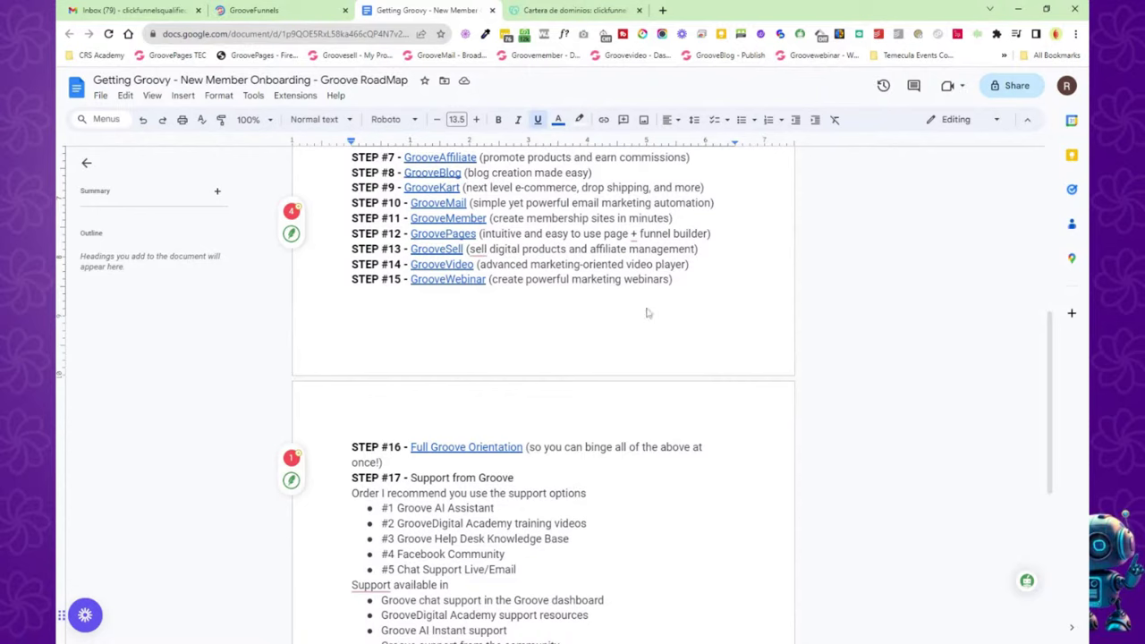
{"action": "left_click", "coordinate": [351, 279]}
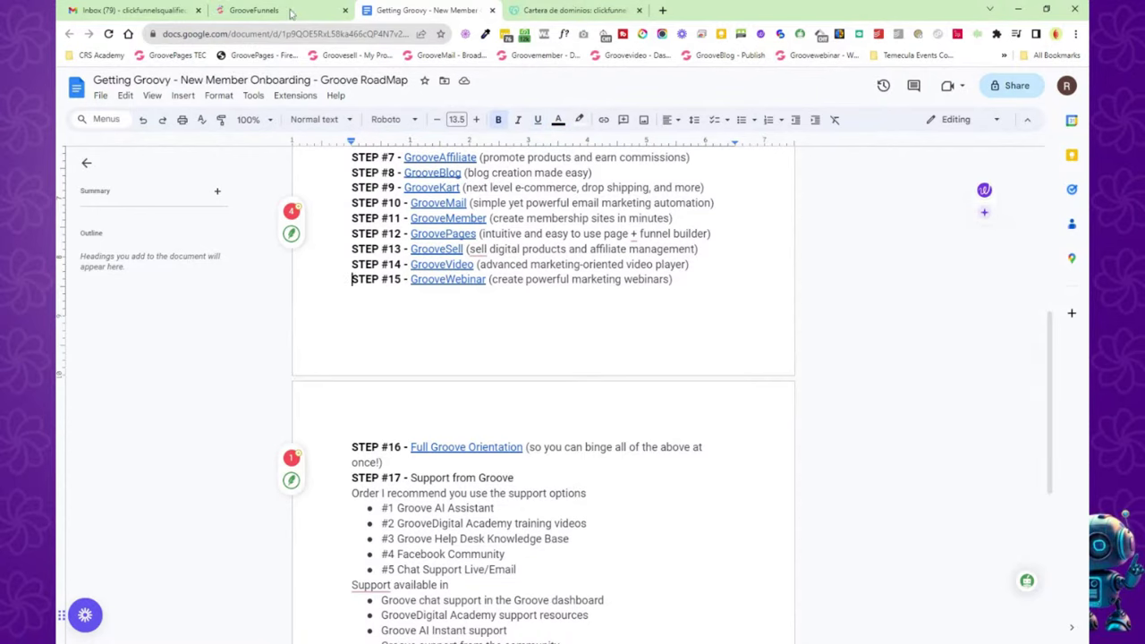
{"action": "key", "text": "ctrl+Page_Up"}
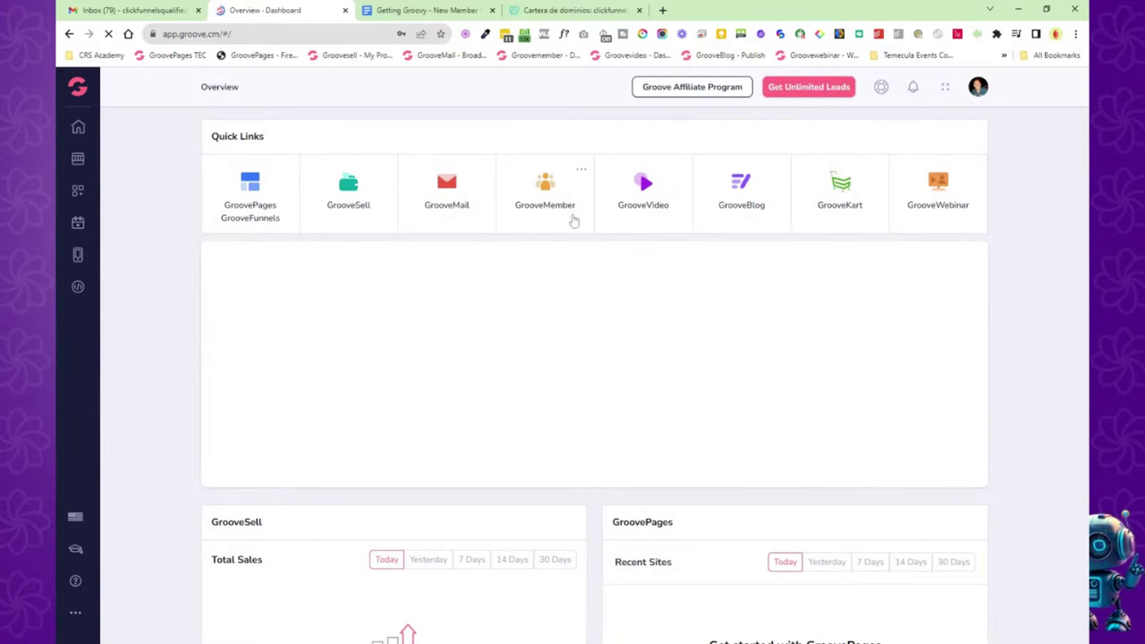
Open GrooveMember from the dashboard and look through its list of memberships.
{"action": "left_click", "coordinate": [540, 188]}
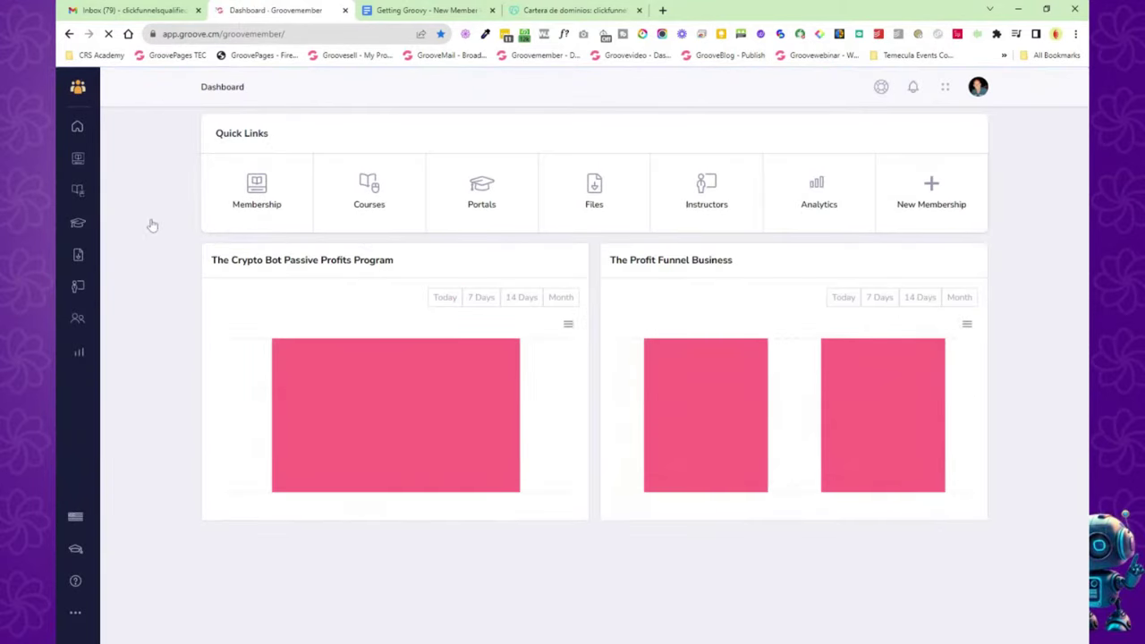
{"action": "left_click", "coordinate": [78, 161]}
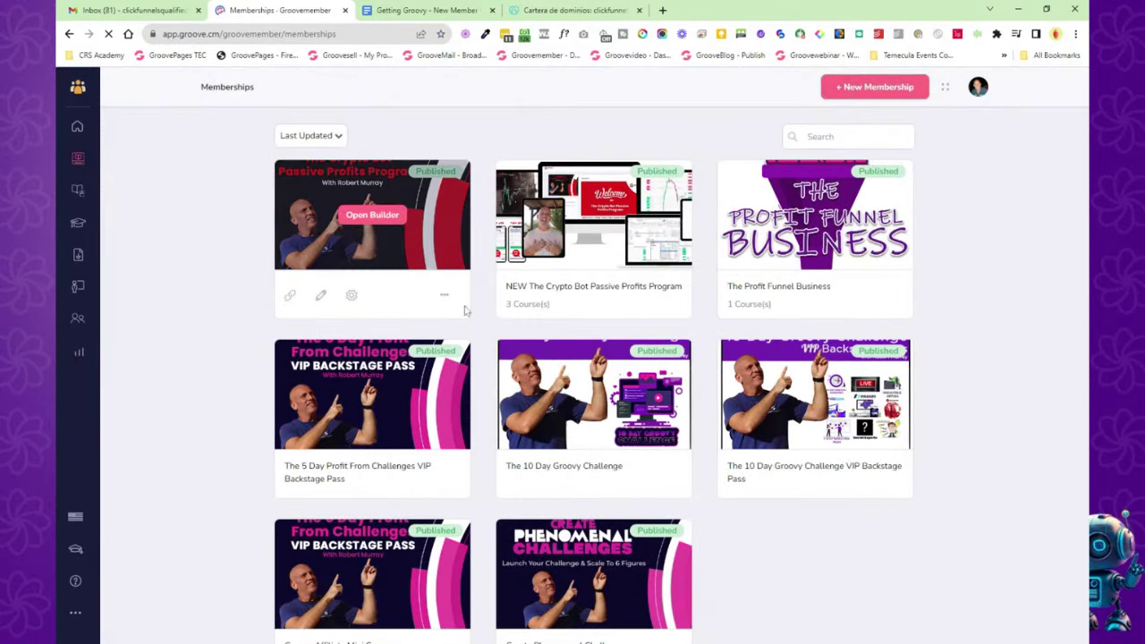
{"action": "scroll", "coordinate": [536, 435], "scroll_direction": "down", "scroll_amount": 2}
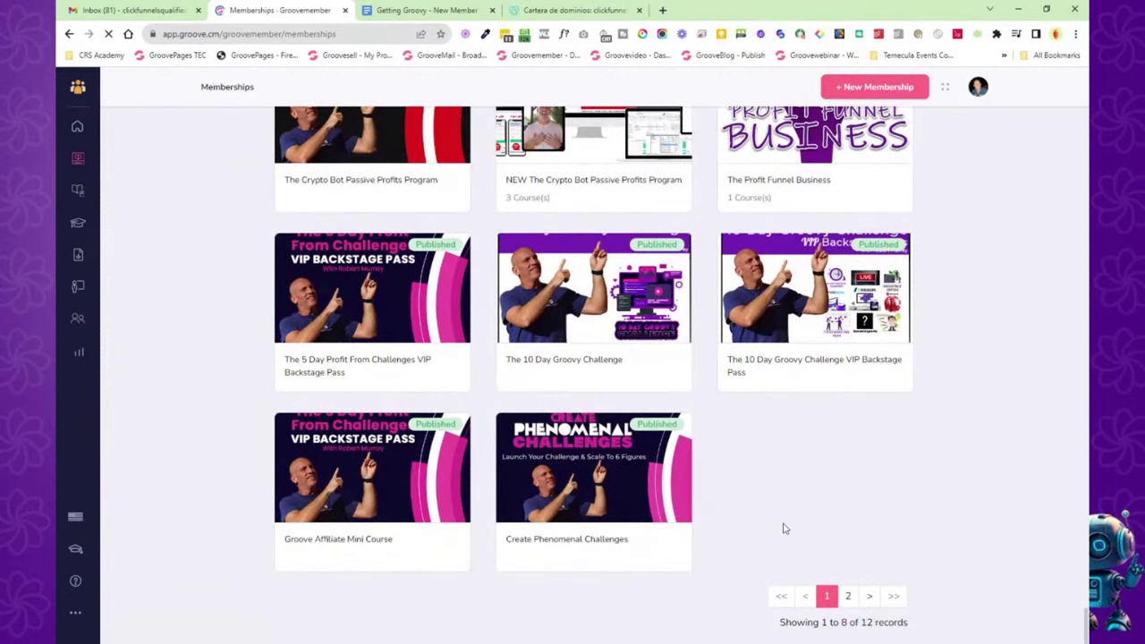
{"action": "scroll", "coordinate": [784, 528], "scroll_direction": "up", "scroll_amount": 2}
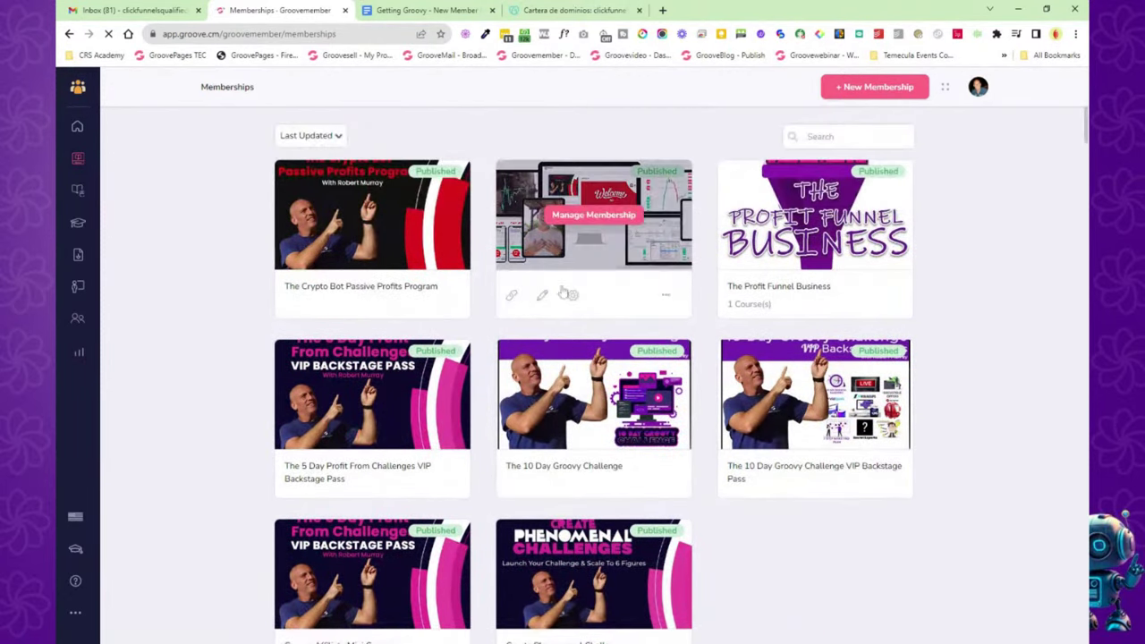
Open the NEW The Crypto Bot Passive Profits Program membership, view its site customization, and return to the memberships list.
{"action": "left_click", "coordinate": [590, 218]}
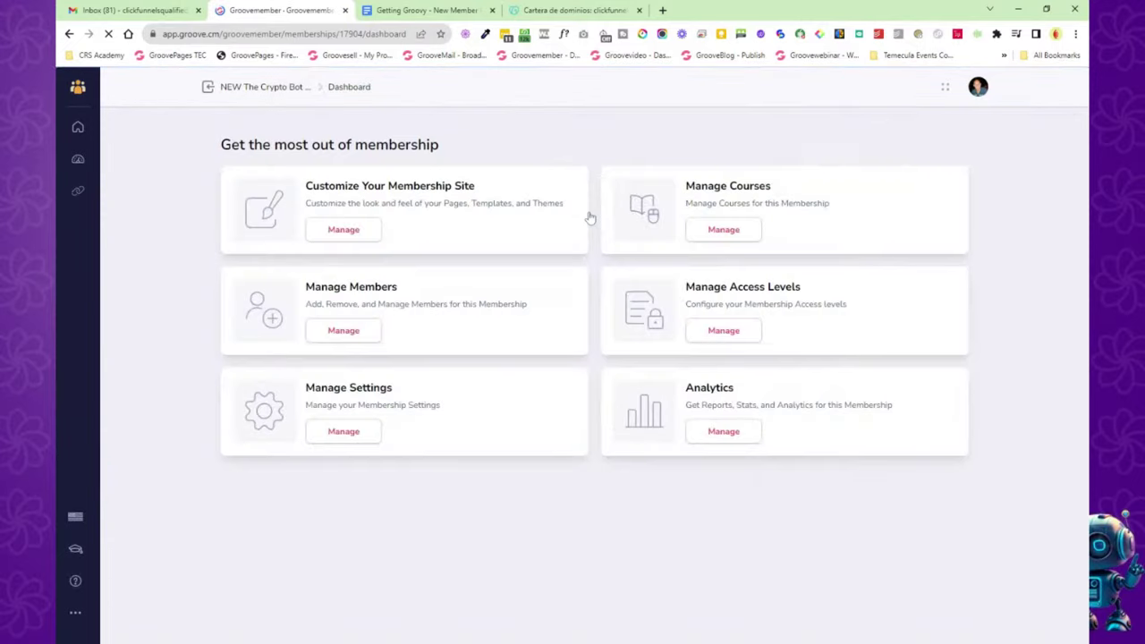
{"action": "left_click", "coordinate": [343, 231]}
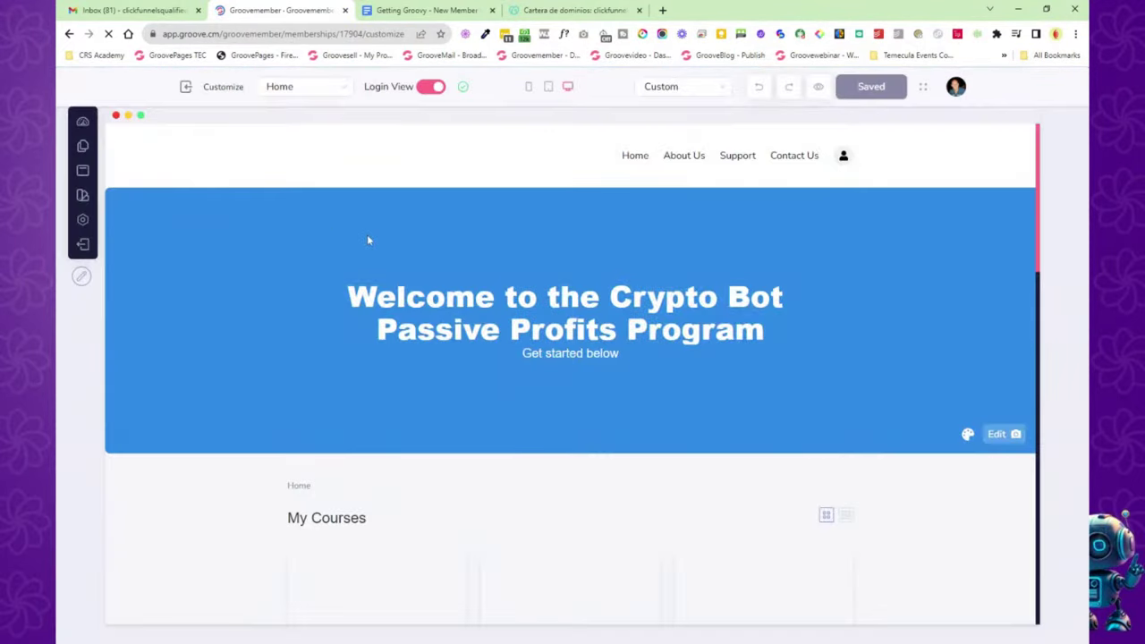
{"action": "left_click", "coordinate": [185, 87]}
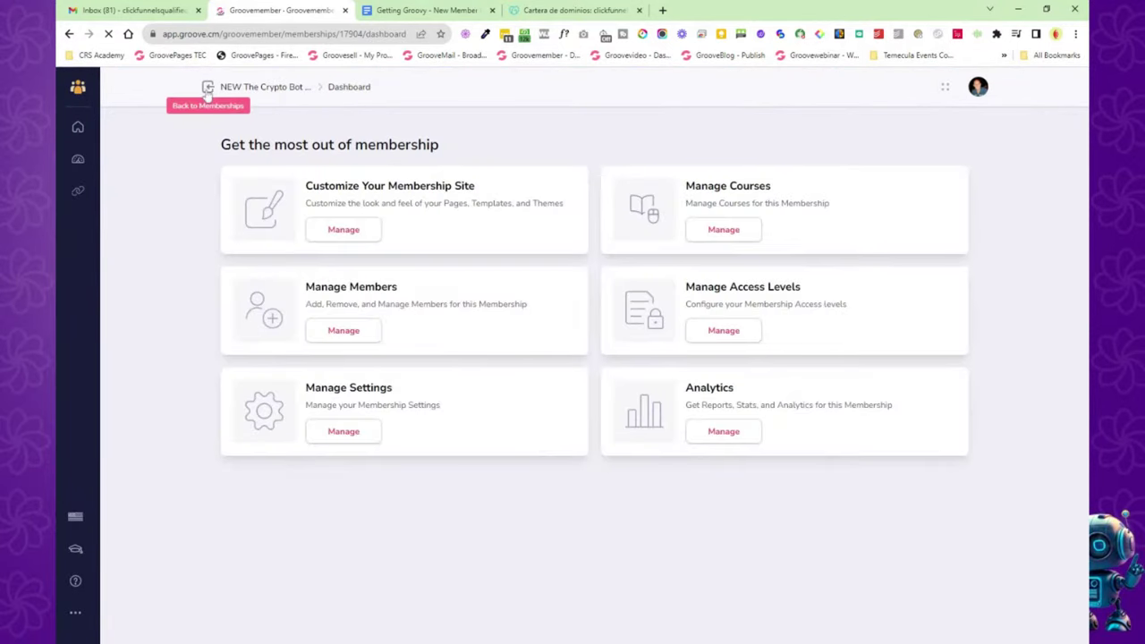
{"action": "left_click", "coordinate": [207, 89]}
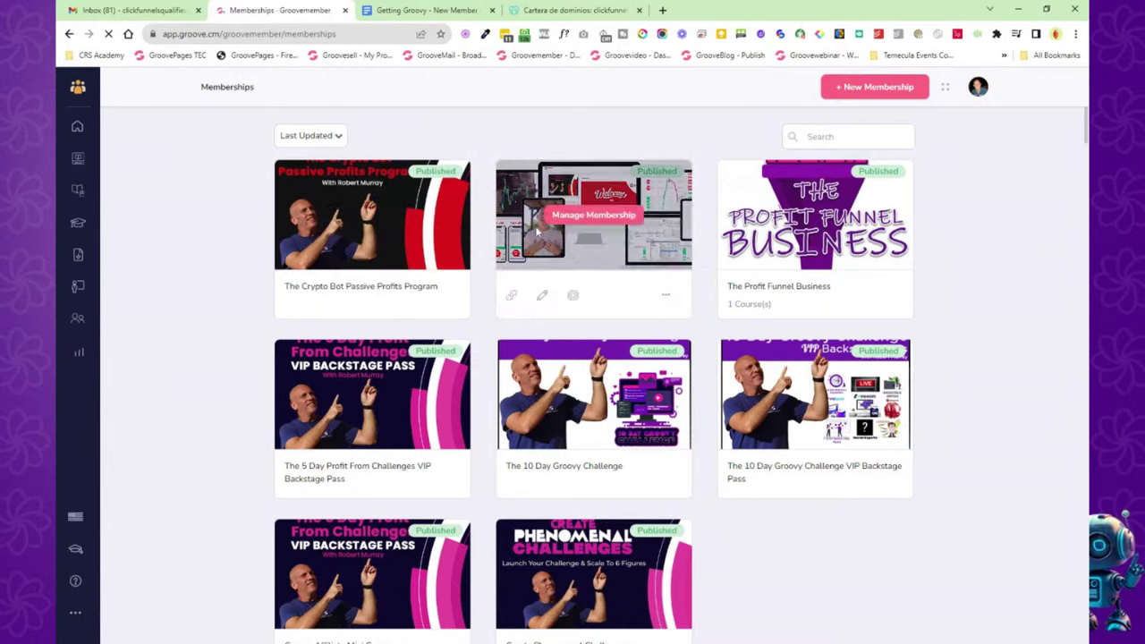
Open the builder of the older The Crypto Bot Passive Profits Program membership, and return to the GrooveMember dashboard.
{"action": "left_click", "coordinate": [364, 222]}
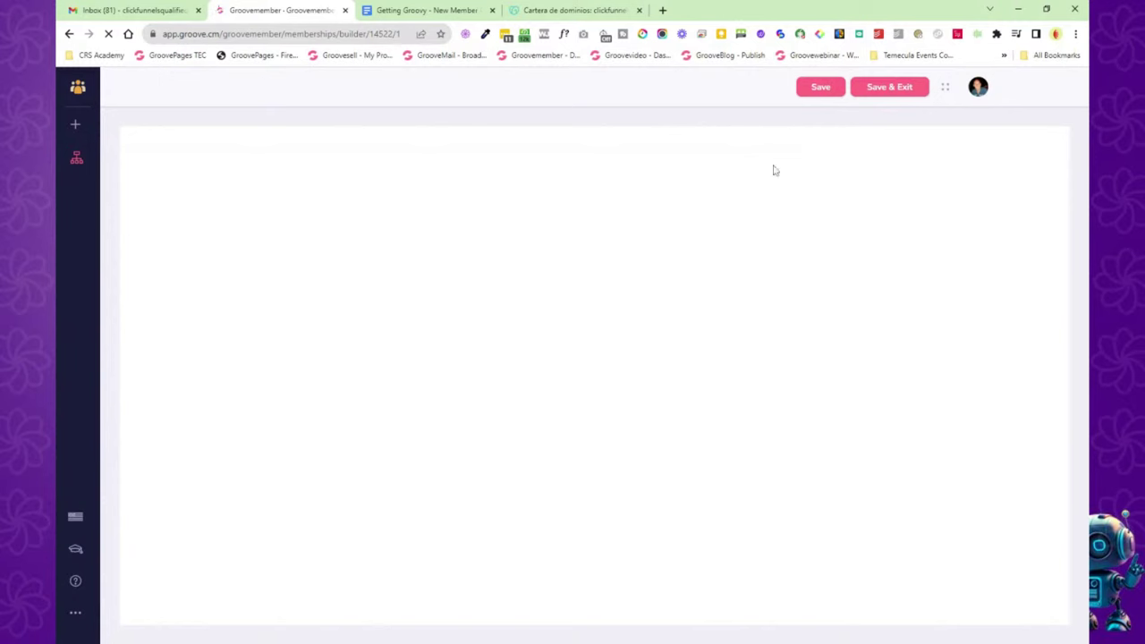
{"action": "left_click", "coordinate": [78, 93]}
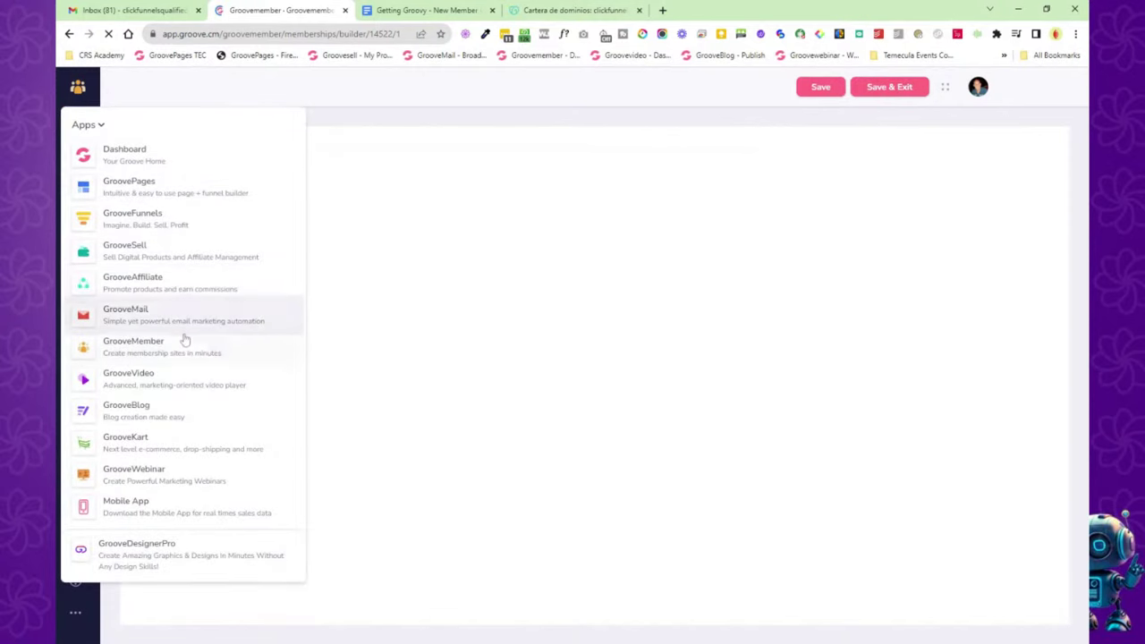
{"action": "left_click", "coordinate": [625, 117]}
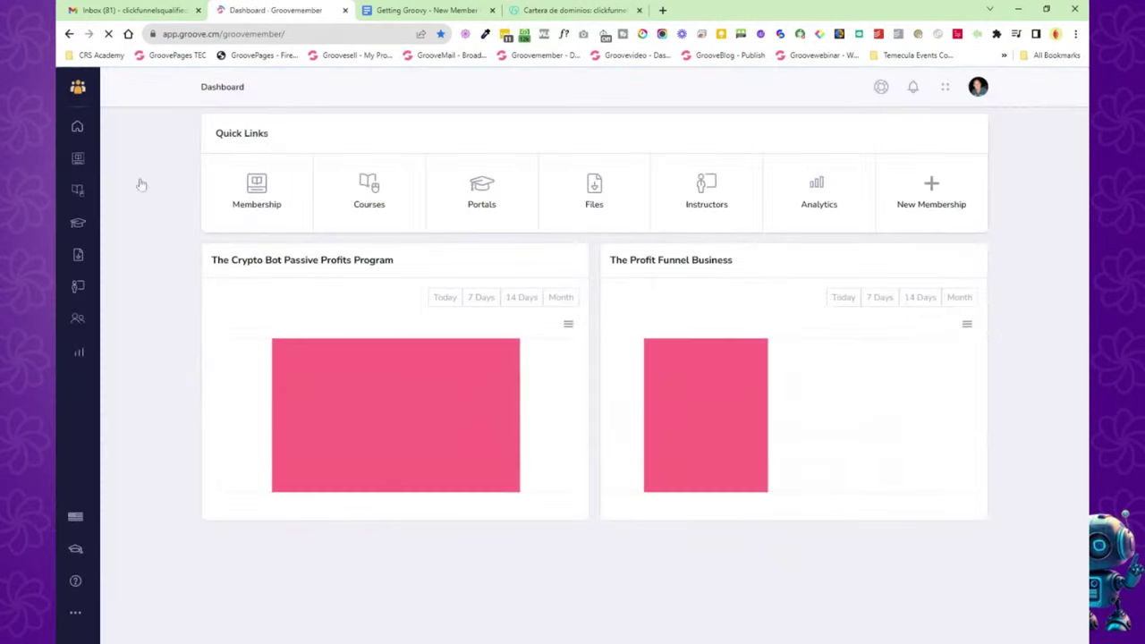
View the courses managed in the NEW The Crypto Bot Passive Profits Program membership, and go back to all memberships.
{"action": "left_click", "coordinate": [79, 161]}
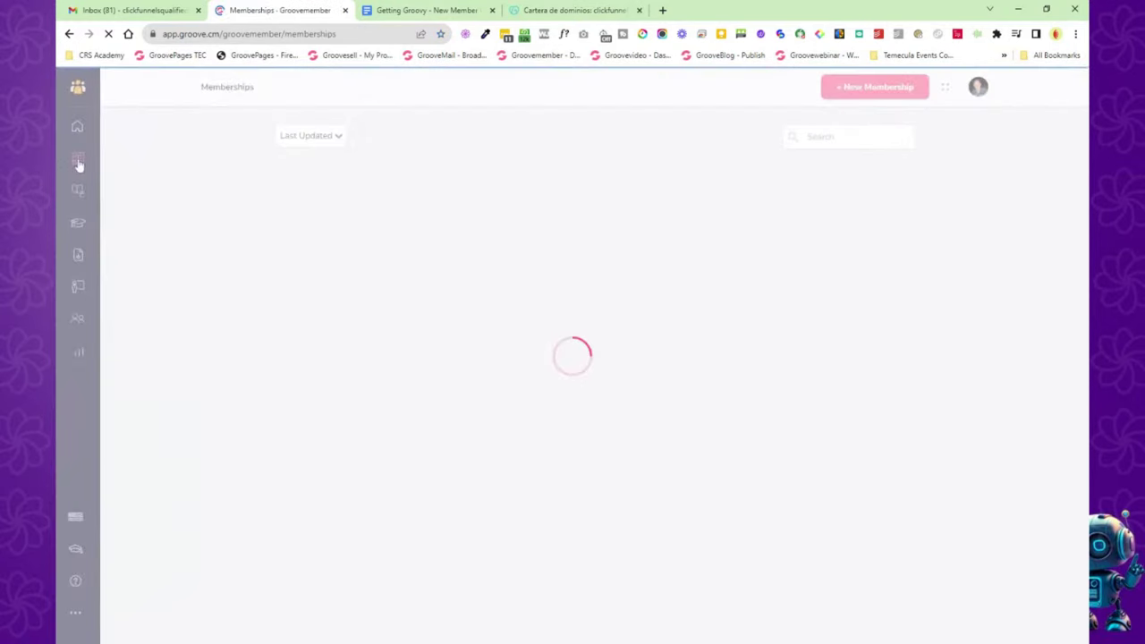
{"action": "mouse_move", "coordinate": [549, 229]}
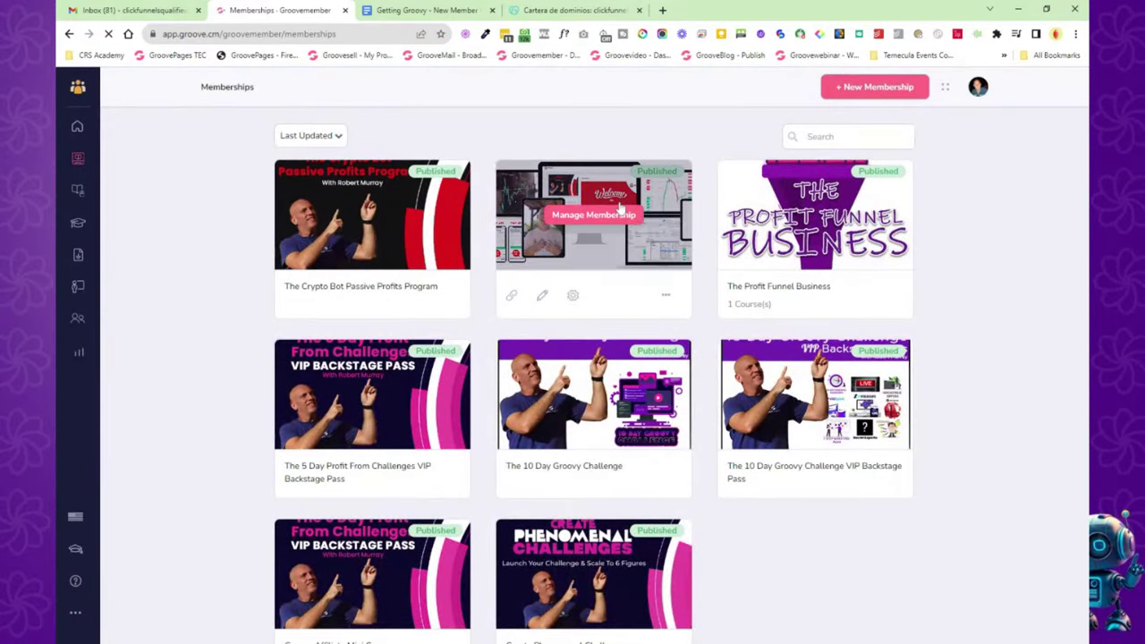
{"action": "left_click", "coordinate": [599, 220]}
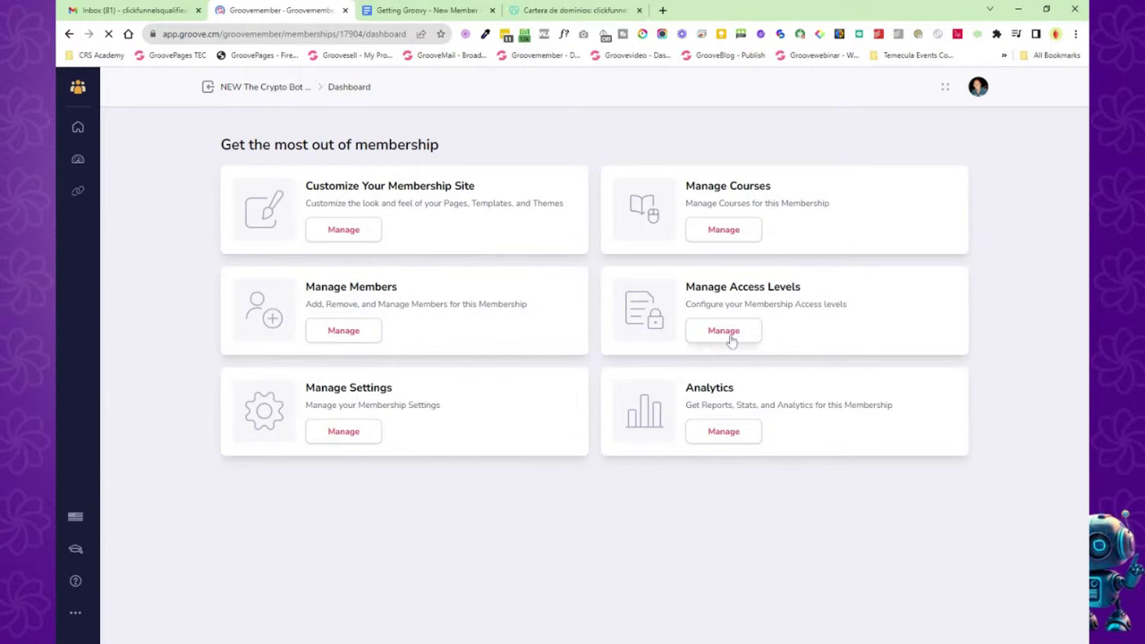
{"action": "left_click", "coordinate": [724, 230]}
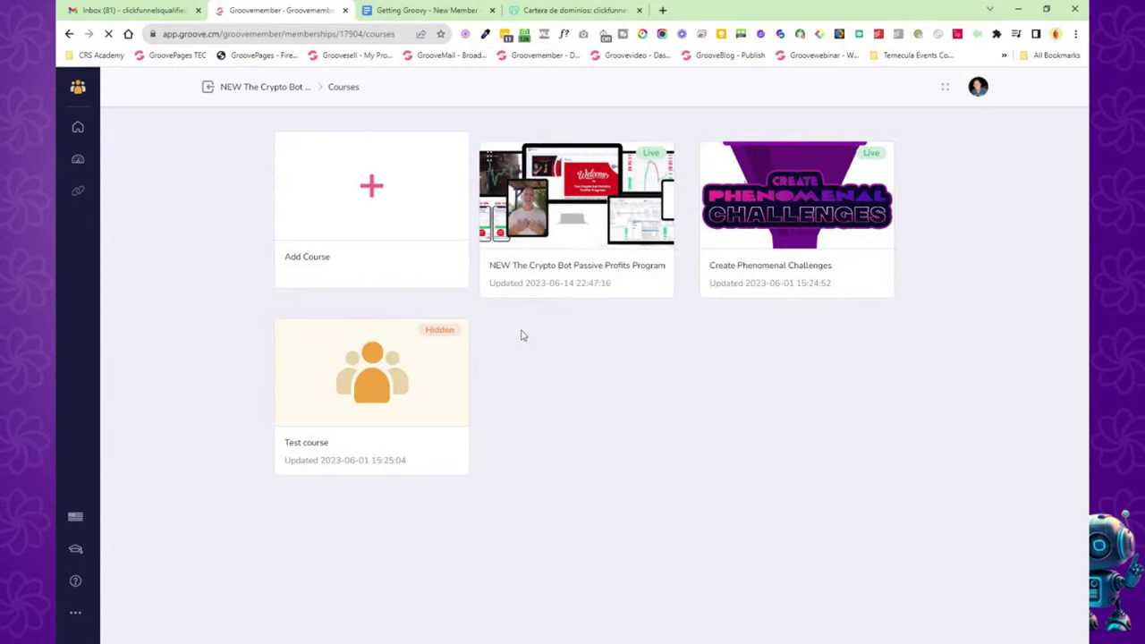
{"action": "left_click", "coordinate": [208, 89]}
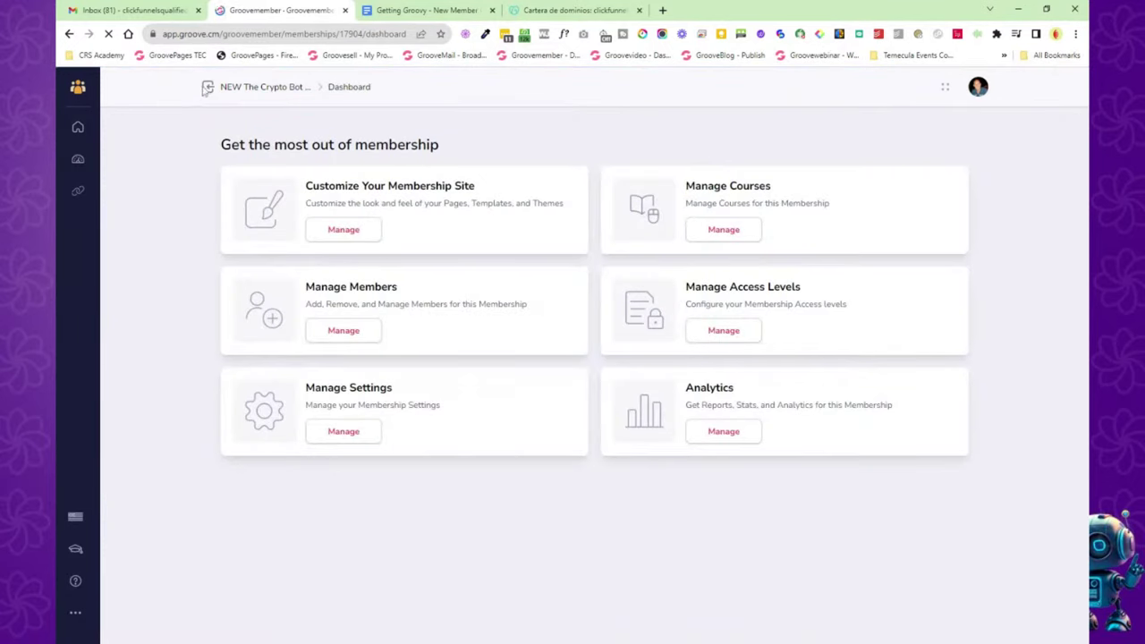
{"action": "left_click", "coordinate": [207, 89]}
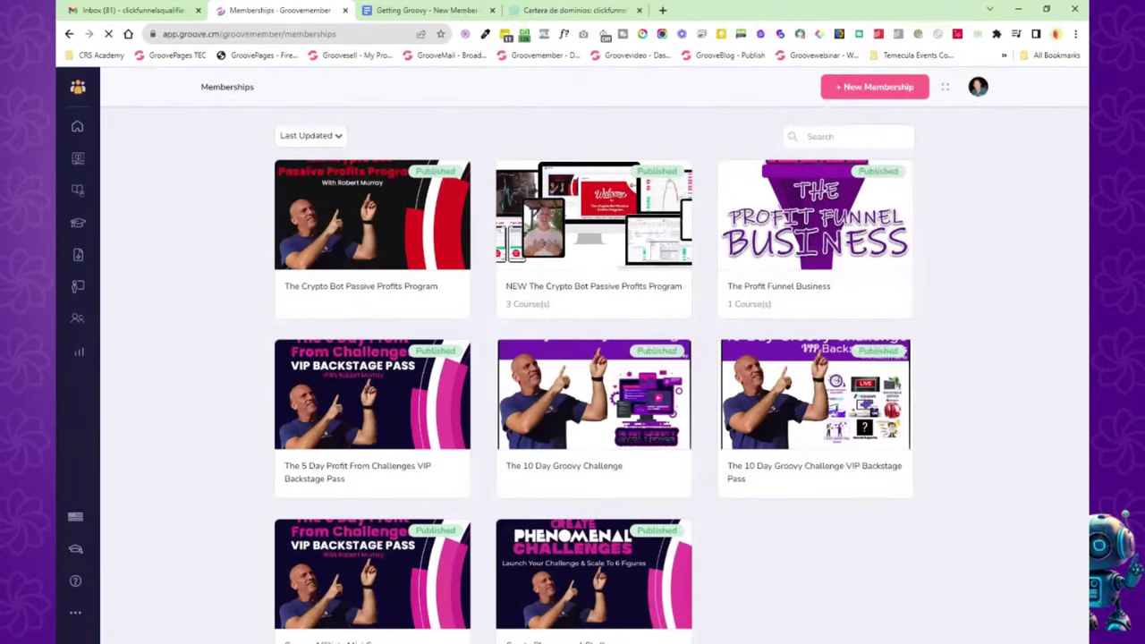
View the Courses page, and copy the login link of the Funnels Qualified portal from the Portals page.
{"action": "left_click", "coordinate": [79, 192]}
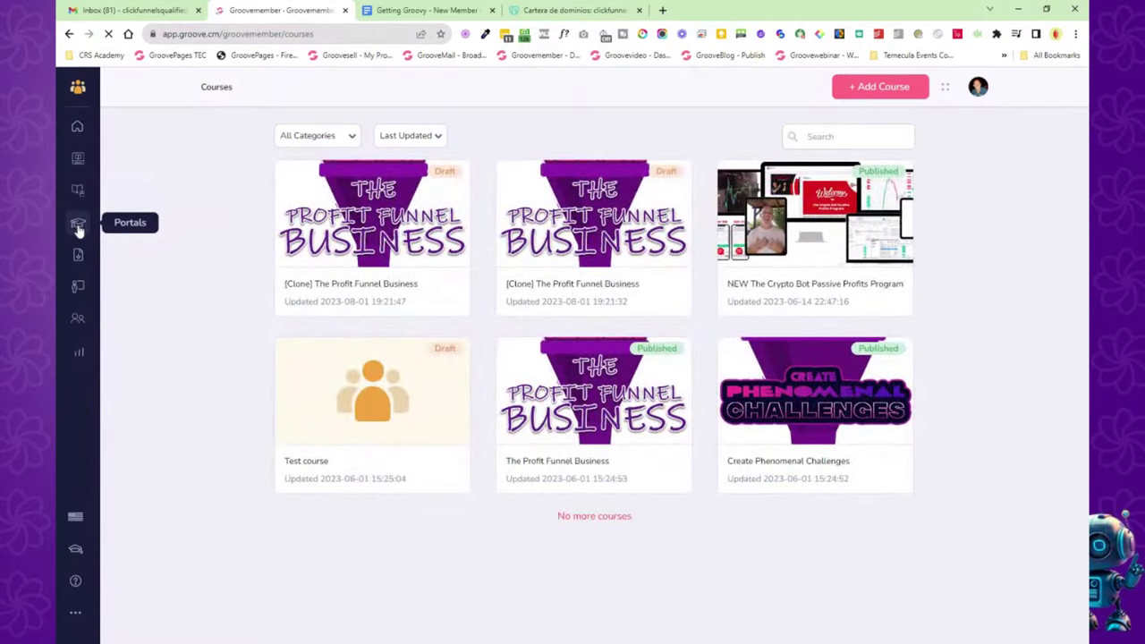
{"action": "left_click", "coordinate": [78, 225]}
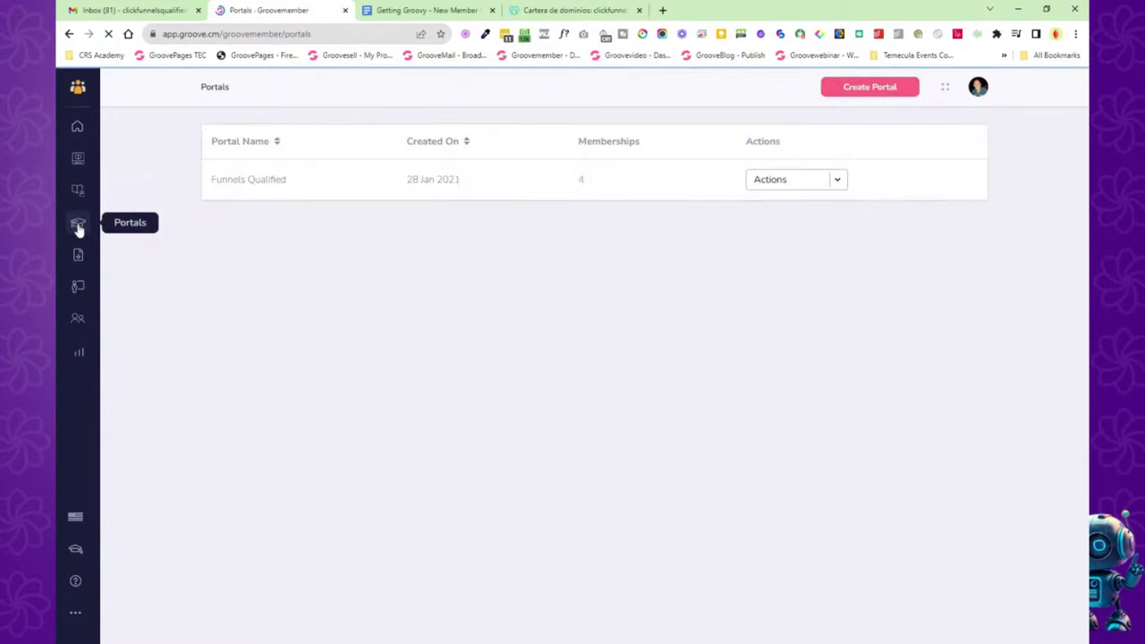
{"action": "left_click", "coordinate": [837, 181]}
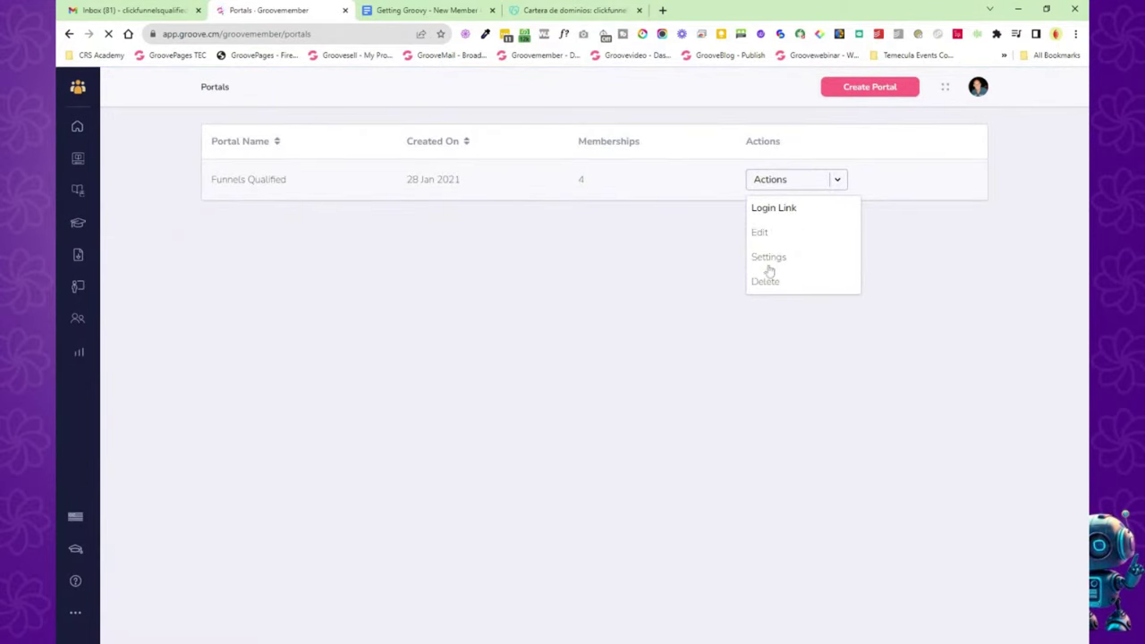
{"action": "left_click", "coordinate": [791, 211]}
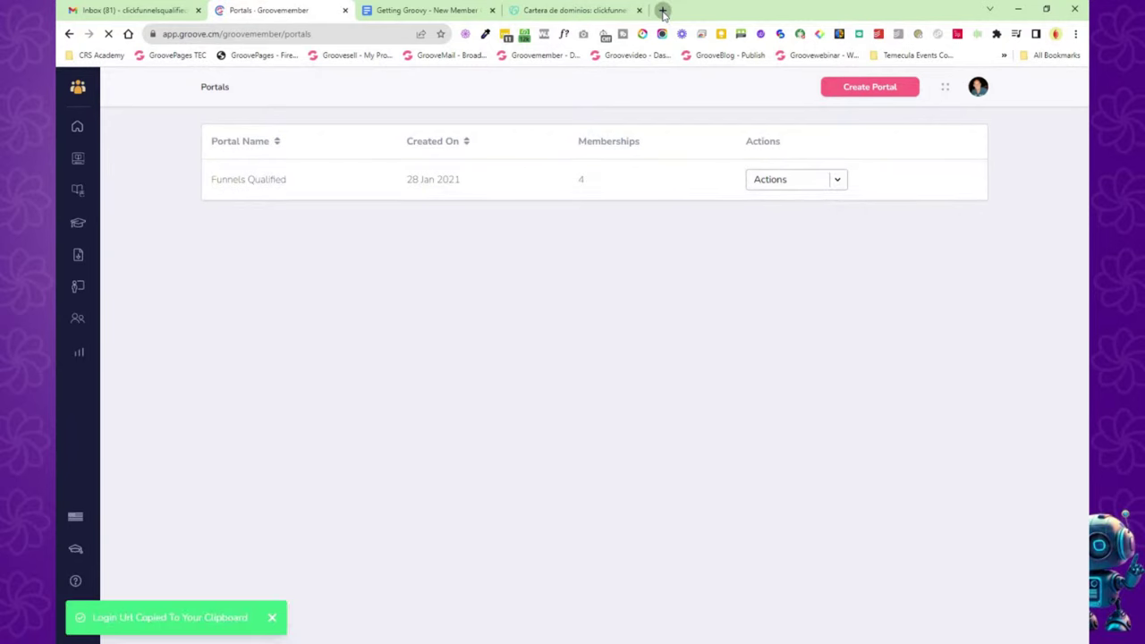
Open the copied Funnels Qualified portal link in a new browser tab and look through its course list.
{"action": "left_click", "coordinate": [661, 10]}
{"action": "type", "text": "https://FunnelsQualified.groovemember.net/portal/2OmcBOJ53L7GFlyz"}
{"action": "key", "text": "Return"}
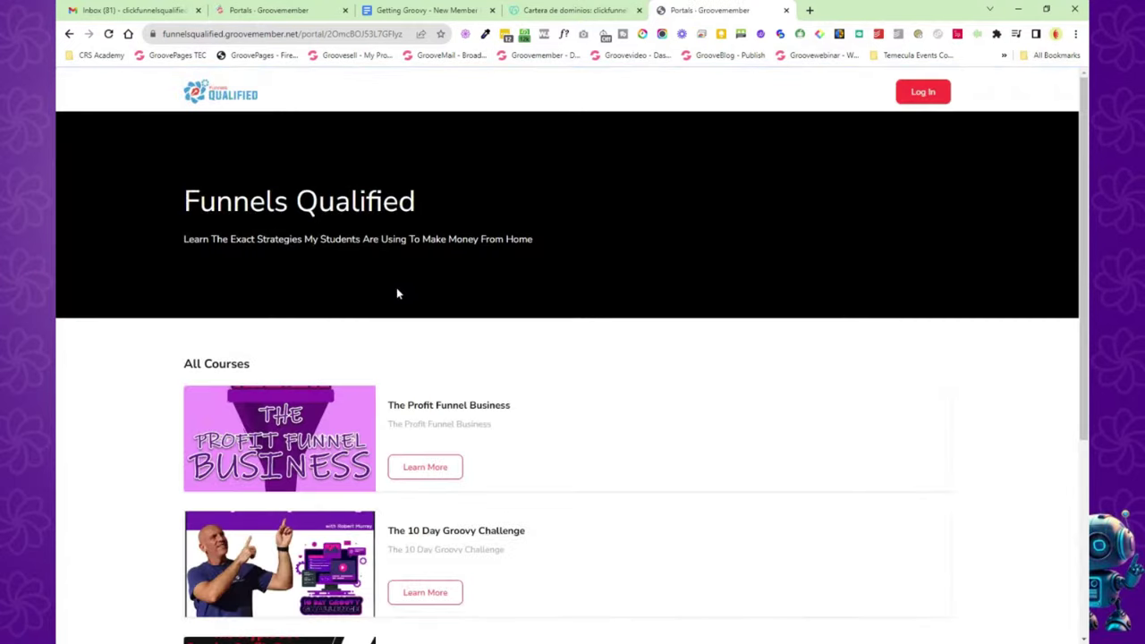
{"action": "scroll", "coordinate": [575, 300], "scroll_direction": "down", "scroll_amount": 3}
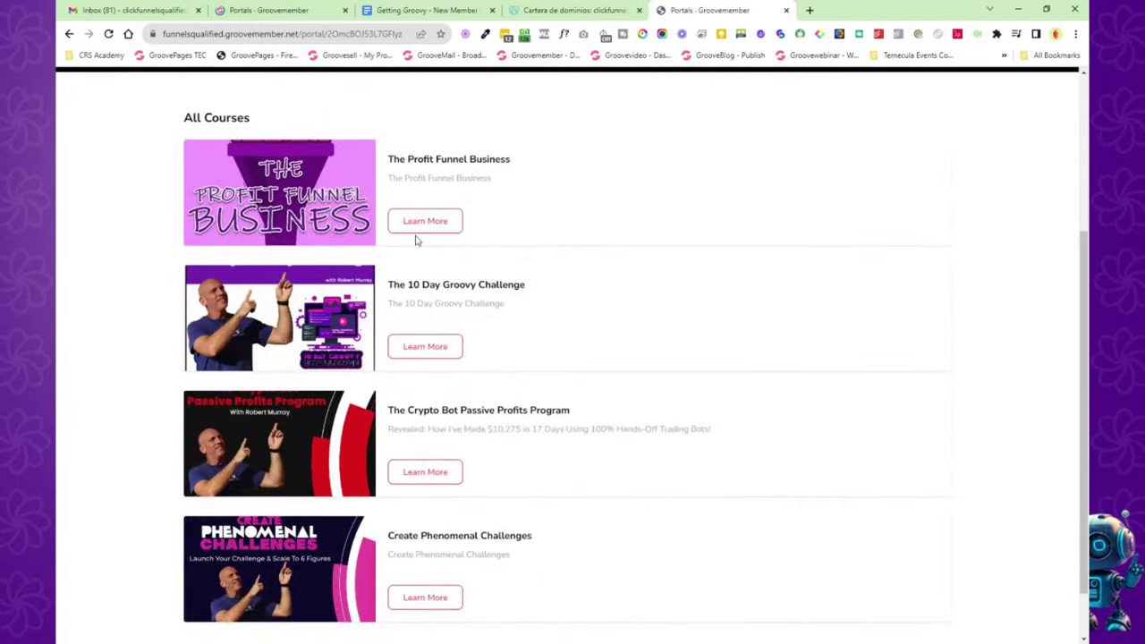
{"action": "scroll", "coordinate": [493, 229], "scroll_direction": "down", "scroll_amount": 1}
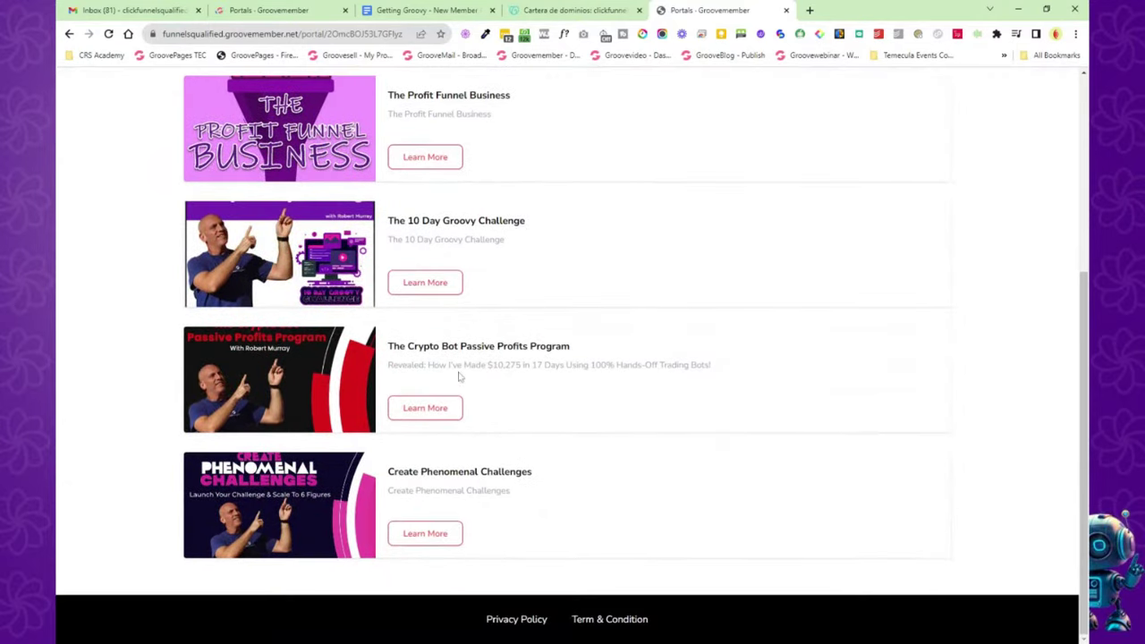
Open the Learn More page of The Crypto Bot Passive Profits Program and skim down its webinar landing page.
{"action": "left_click", "coordinate": [435, 412]}
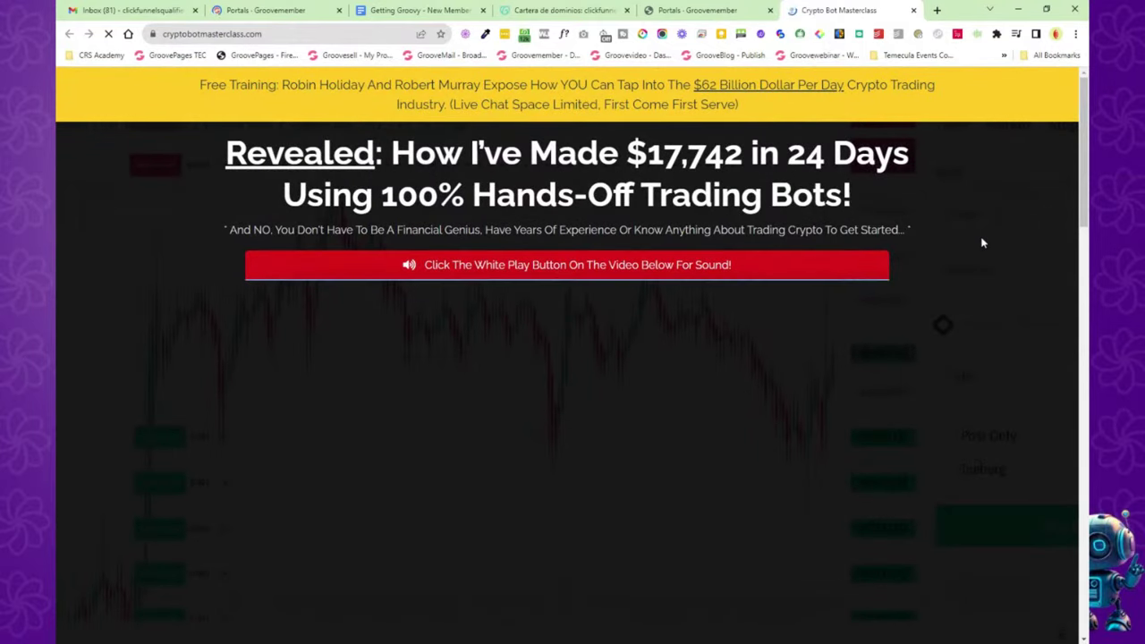
{"action": "scroll", "coordinate": [983, 243], "scroll_direction": "down", "scroll_amount": 4}
{"action": "scroll", "coordinate": [983, 243], "scroll_direction": "down", "scroll_amount": 15}
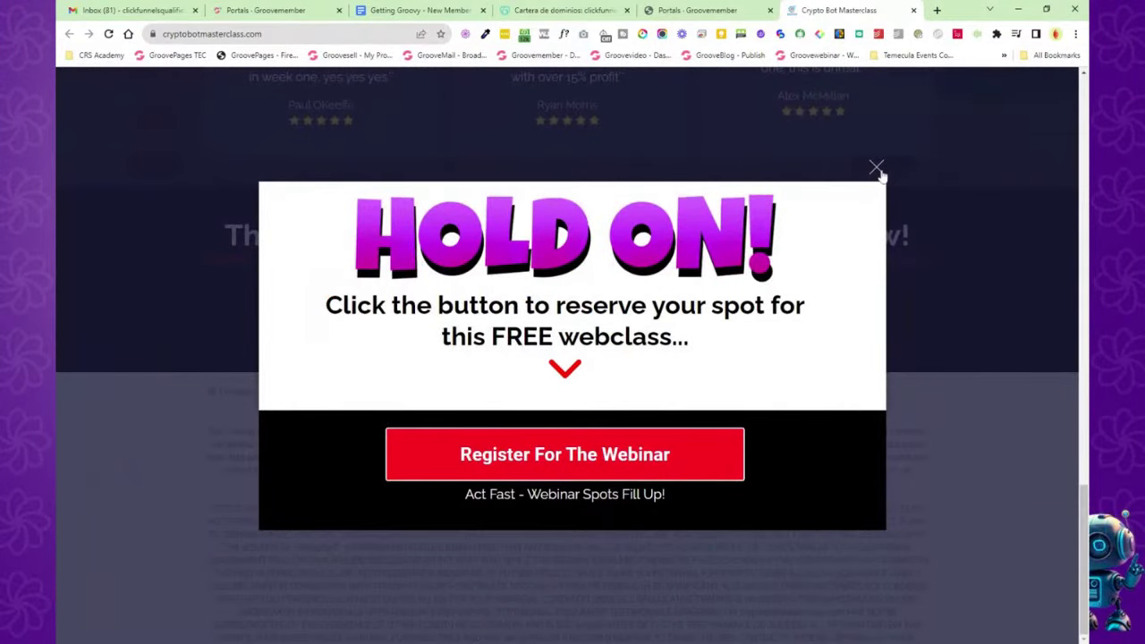
Dismiss the exit popup, open the webinar entry form, and return to GrooveMember's Portals page with the webinar and portal tabs closed.
{"action": "left_click", "coordinate": [877, 169]}
{"action": "left_click", "coordinate": [561, 309]}
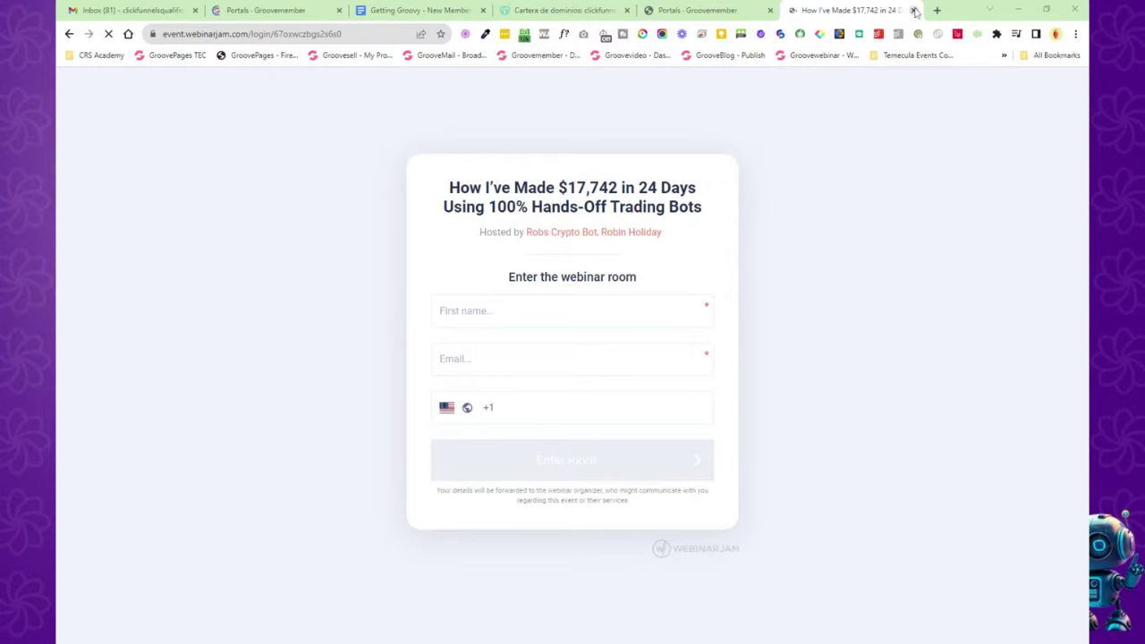
{"action": "left_click", "coordinate": [913, 9]}
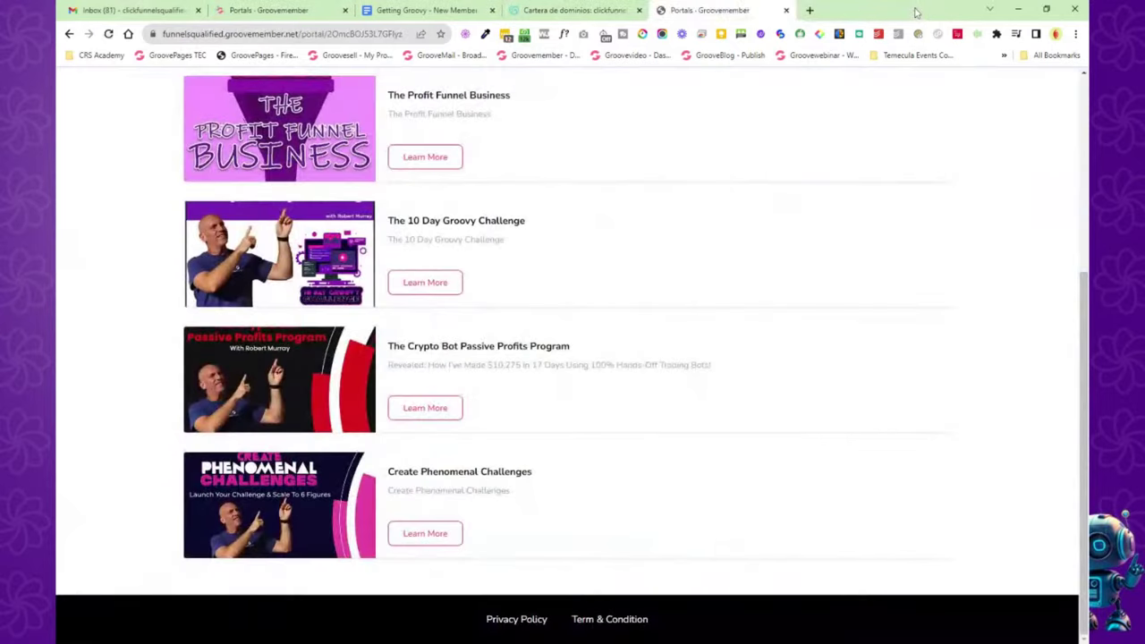
{"action": "left_click", "coordinate": [786, 10]}
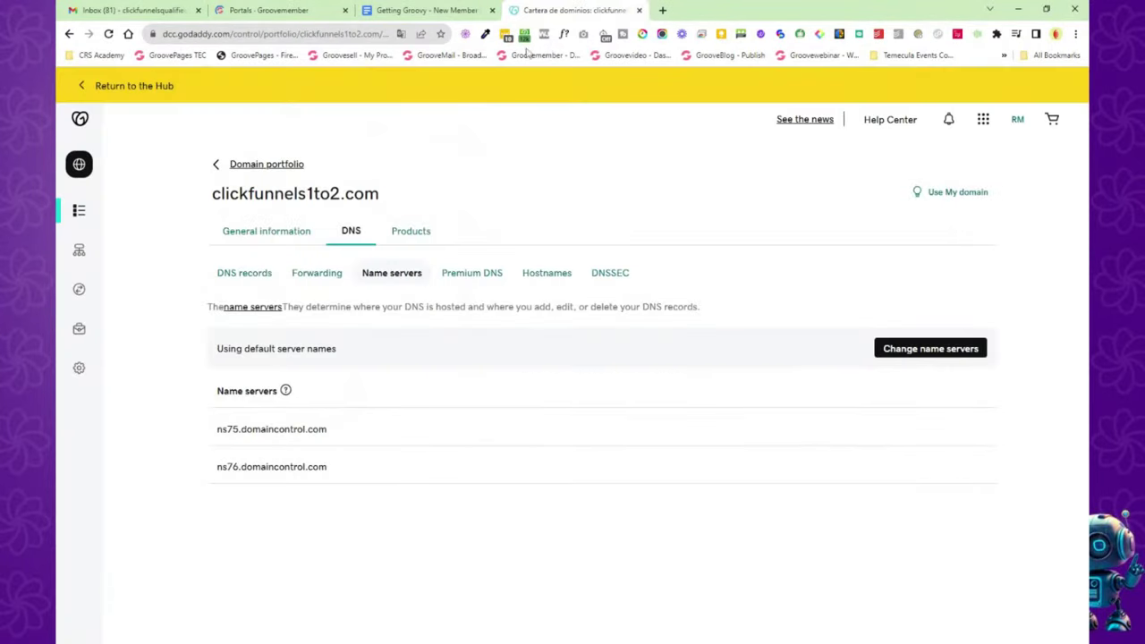
{"action": "left_click", "coordinate": [248, 12]}
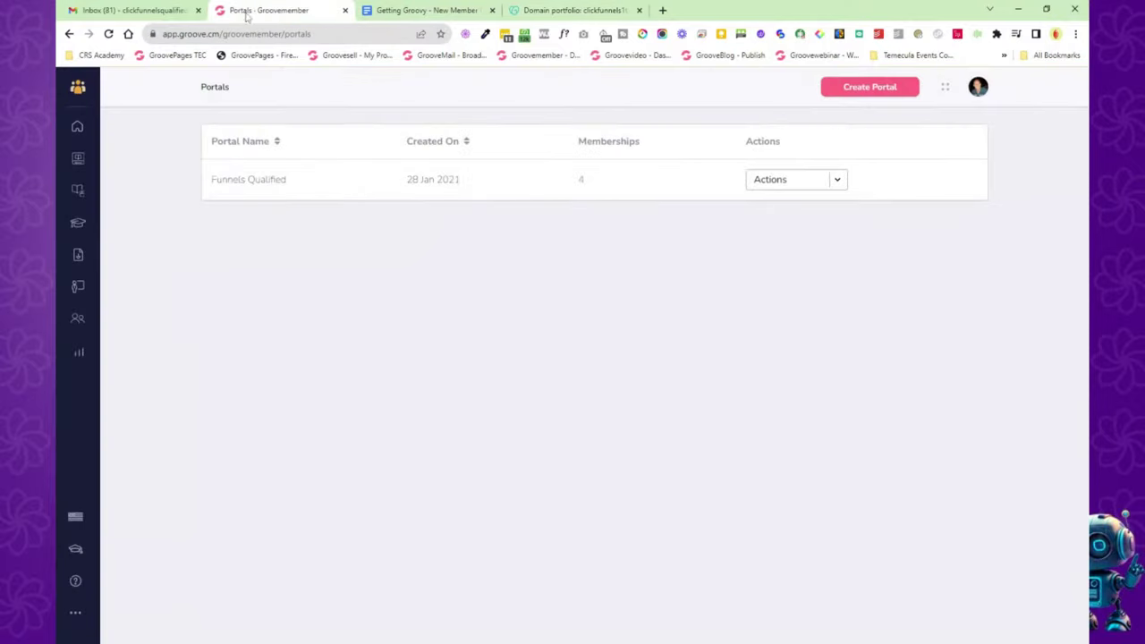
Look through GrooveMember's Files options and its Instructors, Members and Analytics pages.
{"action": "left_click", "coordinate": [78, 257]}
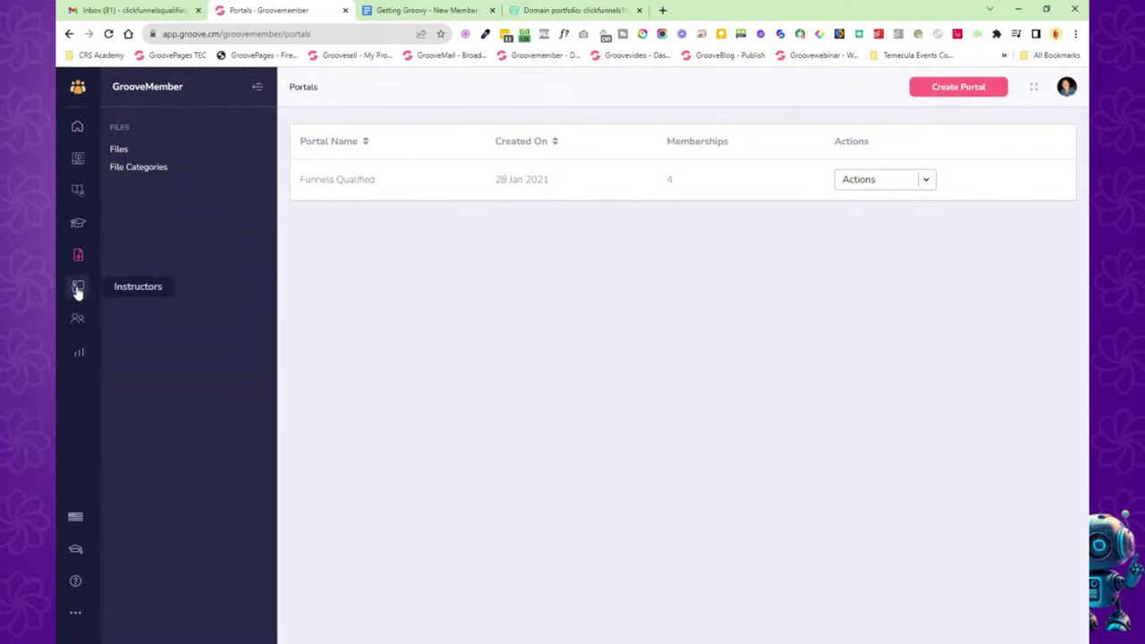
{"action": "left_click", "coordinate": [78, 290]}
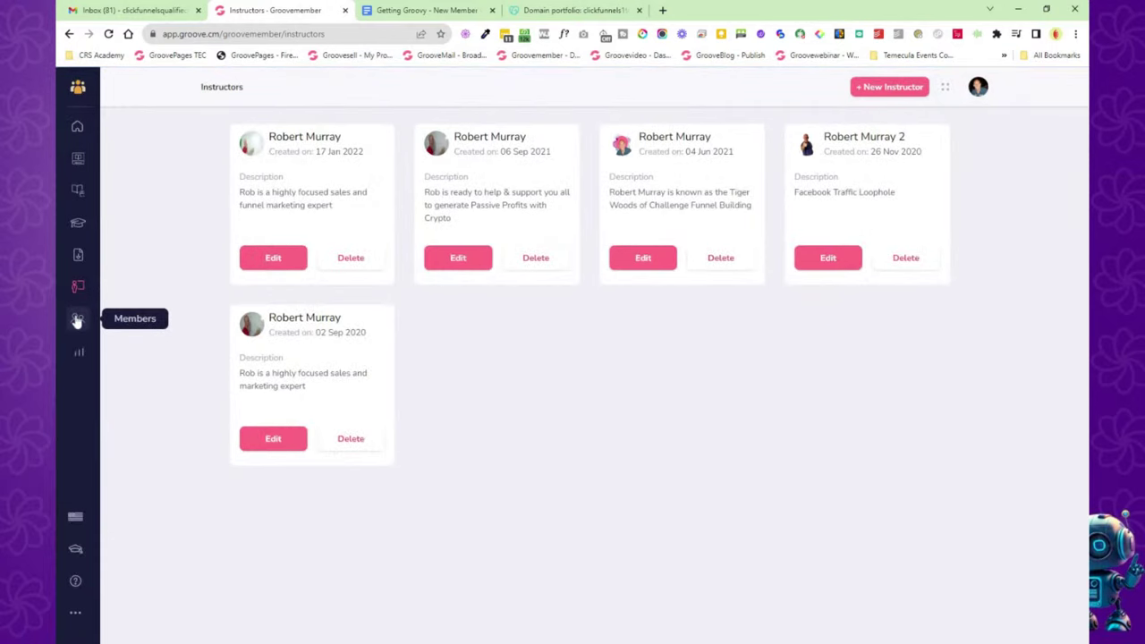
{"action": "left_click", "coordinate": [77, 320]}
{"action": "left_click", "coordinate": [79, 356]}
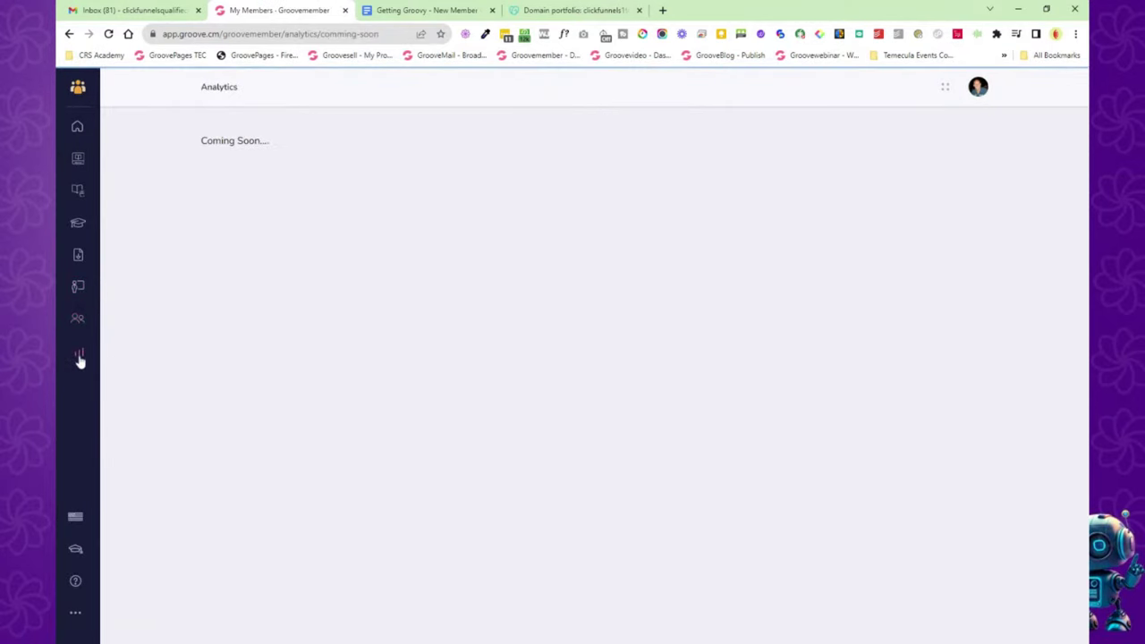
Open the Groove Dashboard, and review steps 11 to 17 in the Groove RoadMap onboarding document.
{"action": "left_click", "coordinate": [78, 87]}
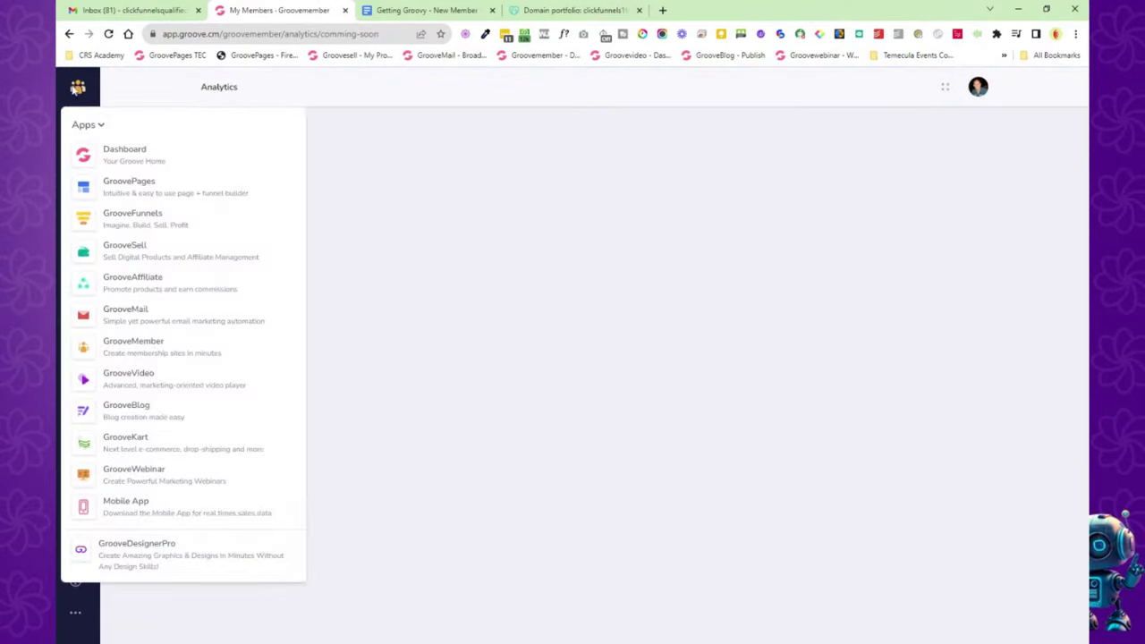
{"action": "left_click", "coordinate": [123, 150]}
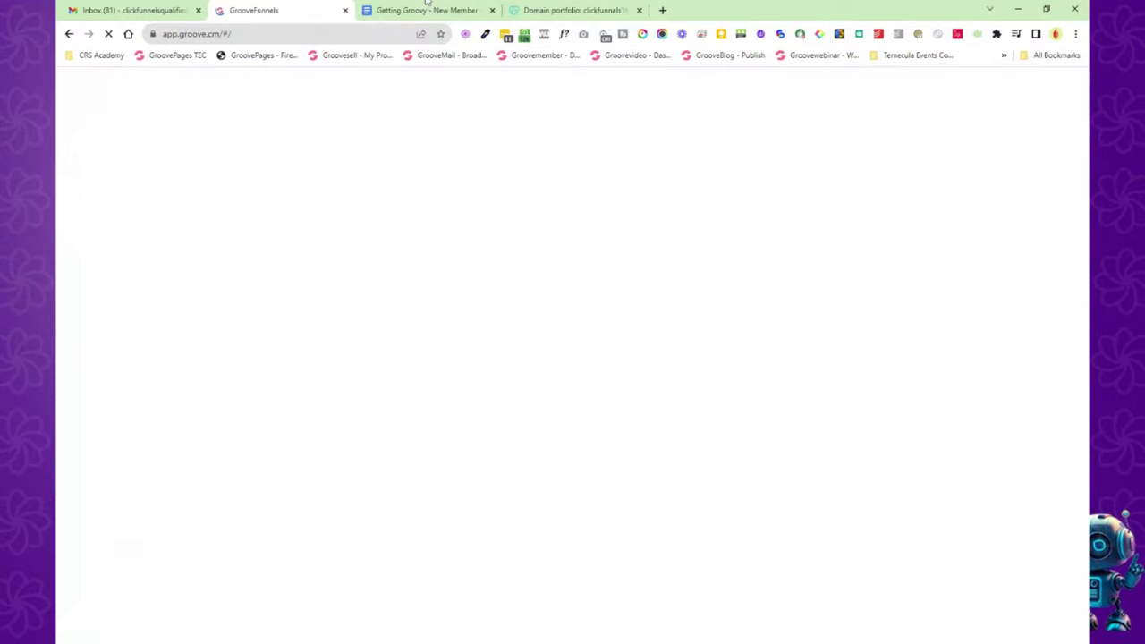
{"action": "left_click", "coordinate": [419, 10]}
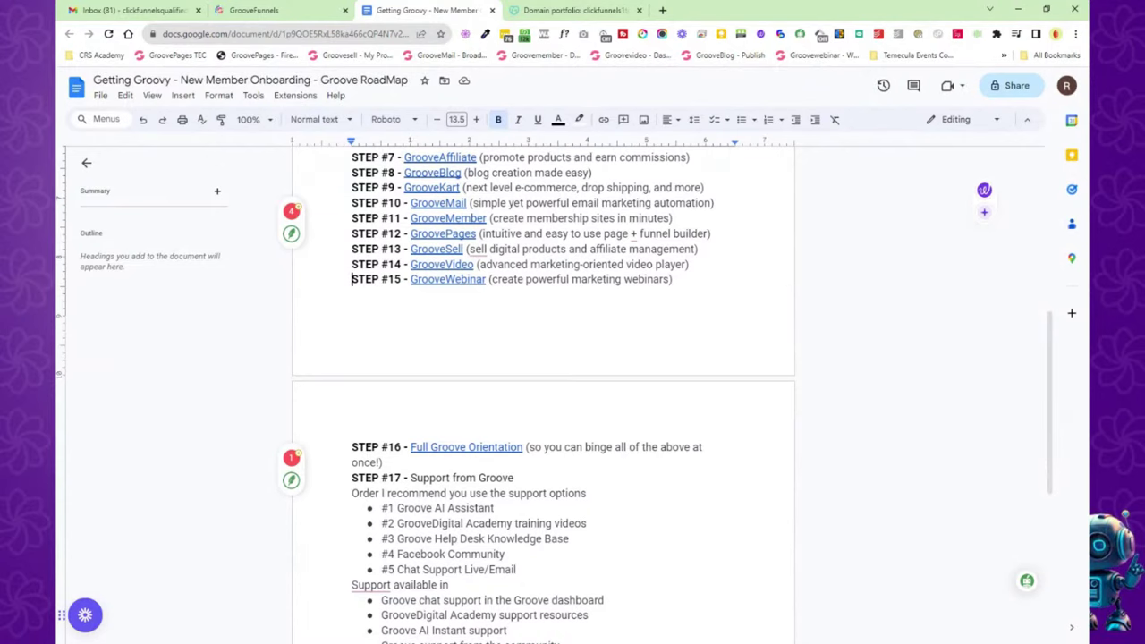
{"action": "scroll", "coordinate": [543, 394], "scroll_direction": "down", "scroll_amount": 1}
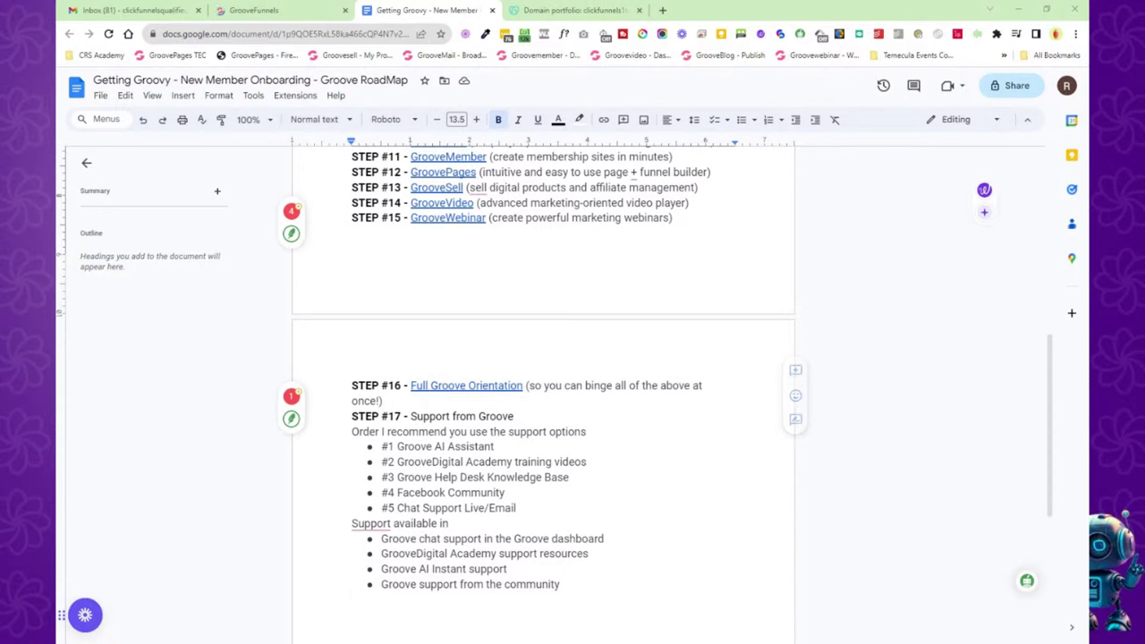
Go back to the Groove Dashboard and open the Charlys Angels Nursing site in the GroovePages builder.
{"action": "left_click", "coordinate": [279, 11]}
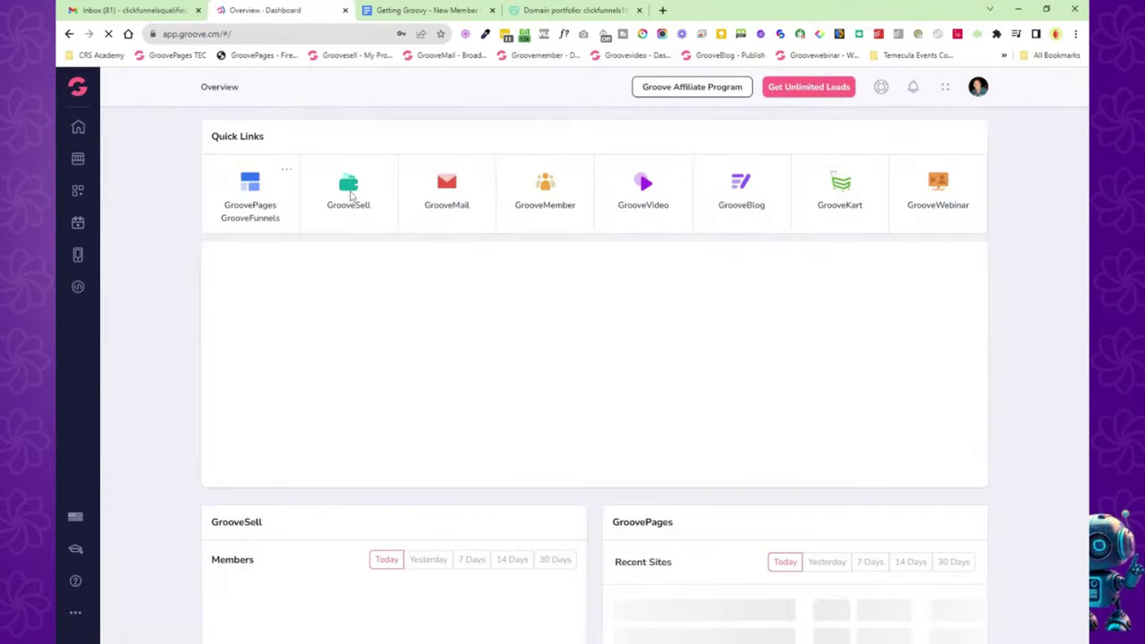
{"action": "left_click", "coordinate": [250, 183]}
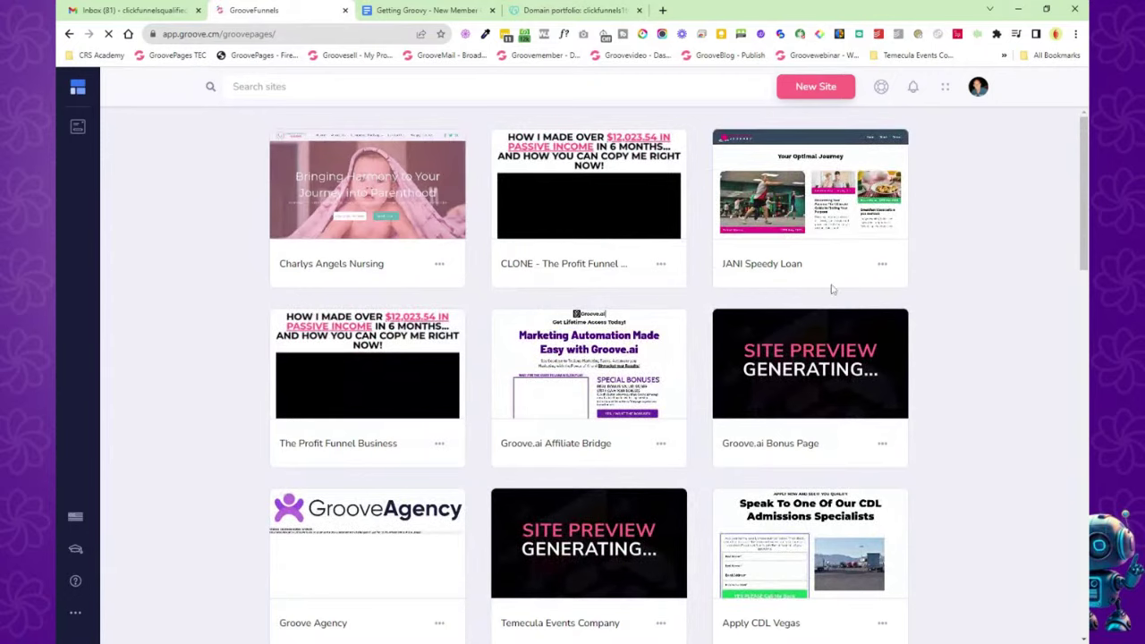
{"action": "mouse_move", "coordinate": [447, 215]}
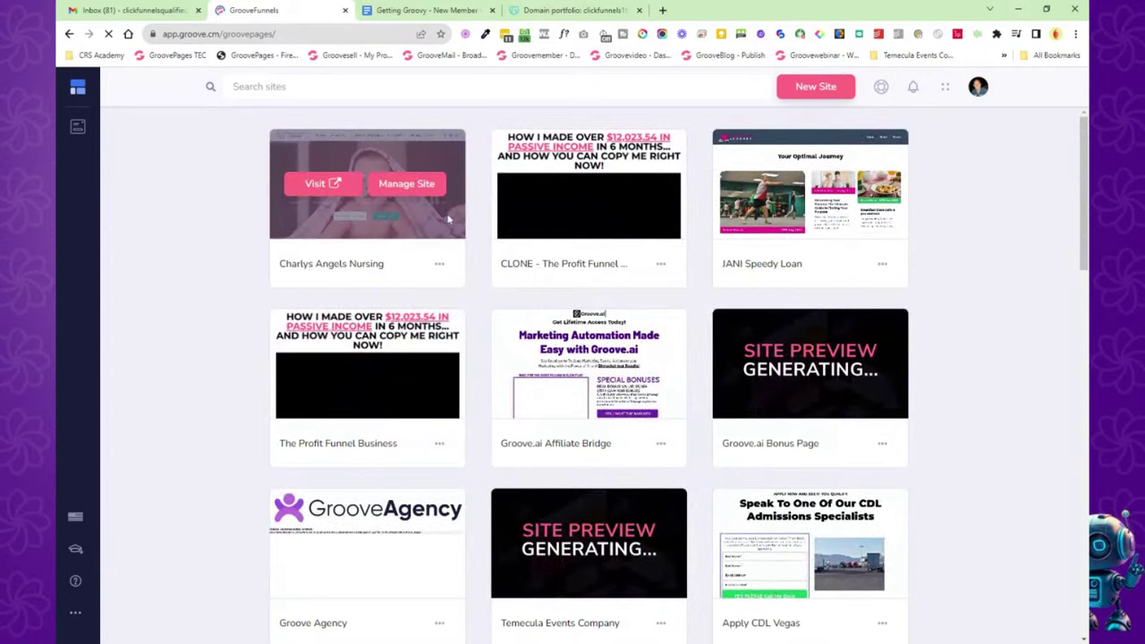
{"action": "left_click", "coordinate": [402, 183]}
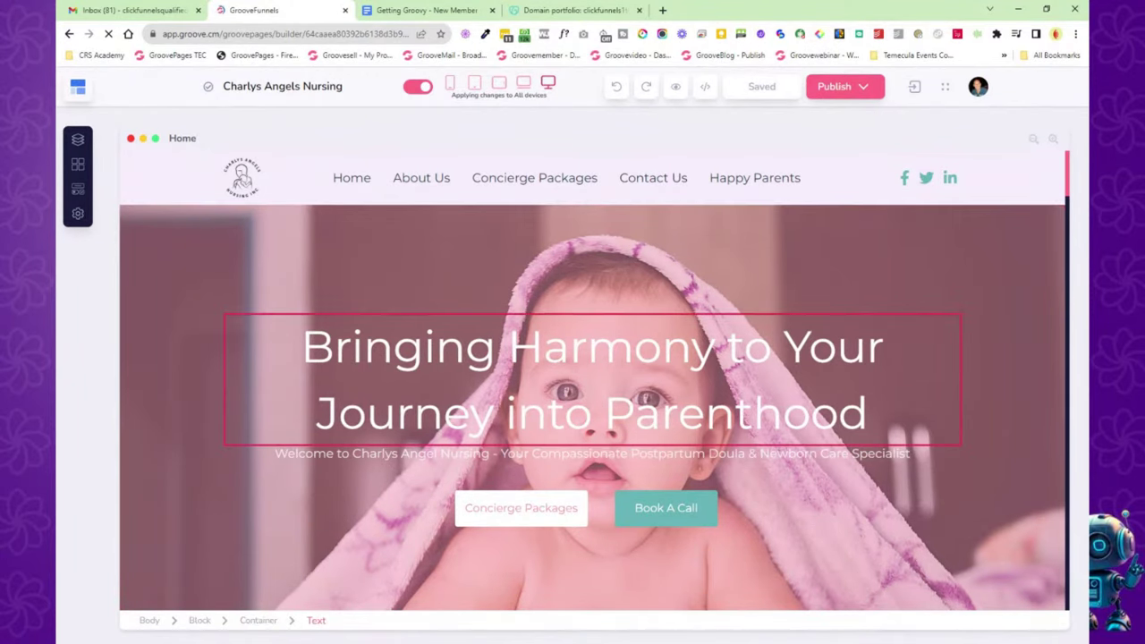
View the main heading's style options, and look at the configuration settings of the Book A Call button without changing them.
{"action": "left_click", "coordinate": [590, 380]}
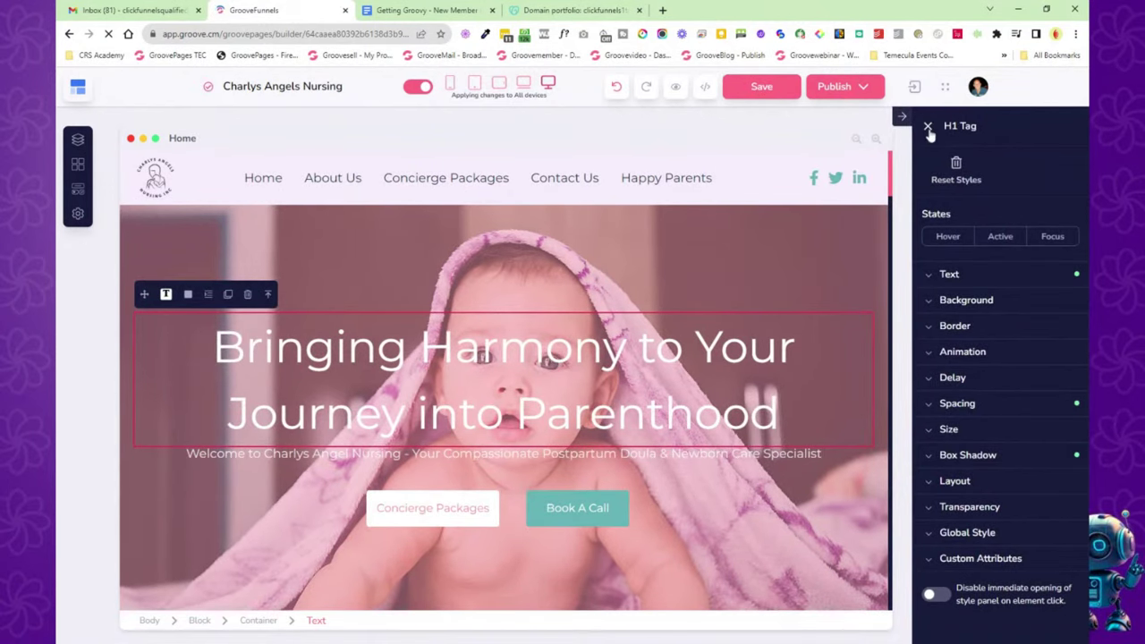
{"action": "left_click", "coordinate": [928, 127]}
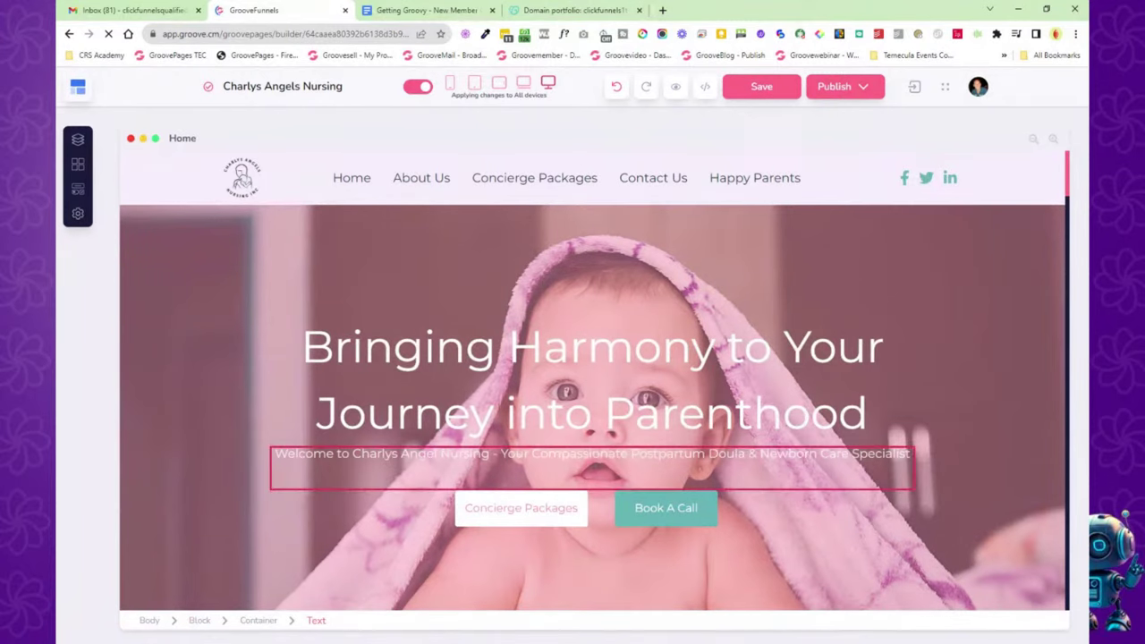
{"action": "left_click", "coordinate": [662, 502]}
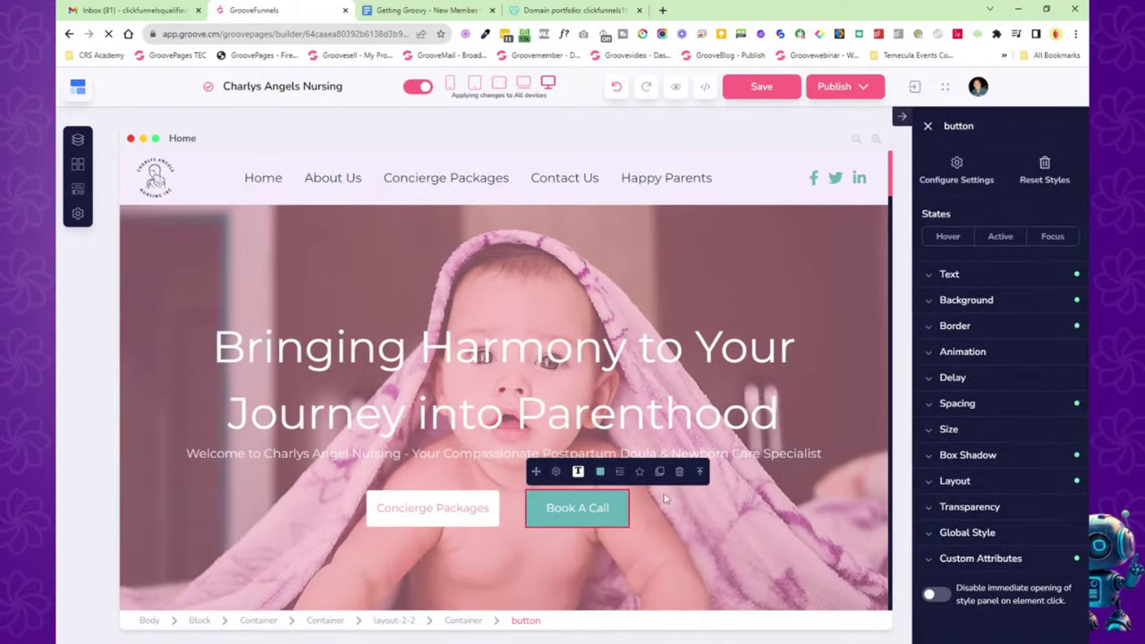
{"action": "left_click", "coordinate": [957, 170]}
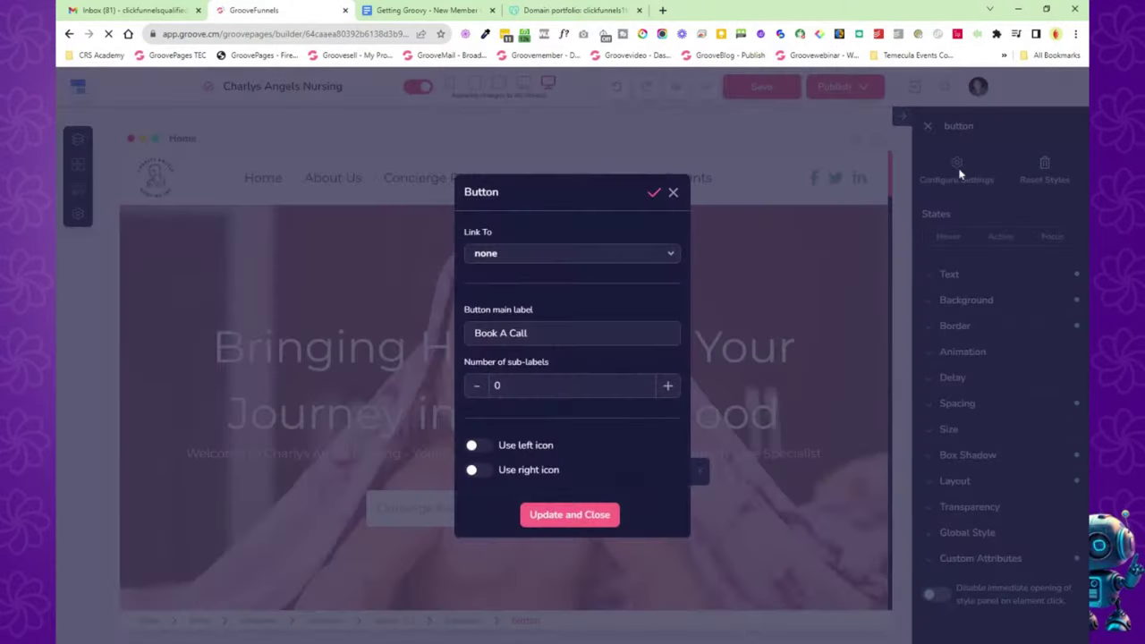
{"action": "left_click", "coordinate": [674, 194]}
Look through the Book A Call button's Text, Background, Border, Animation, Spacing, Size and Box Shadow style options.
{"action": "left_click", "coordinate": [1022, 279]}
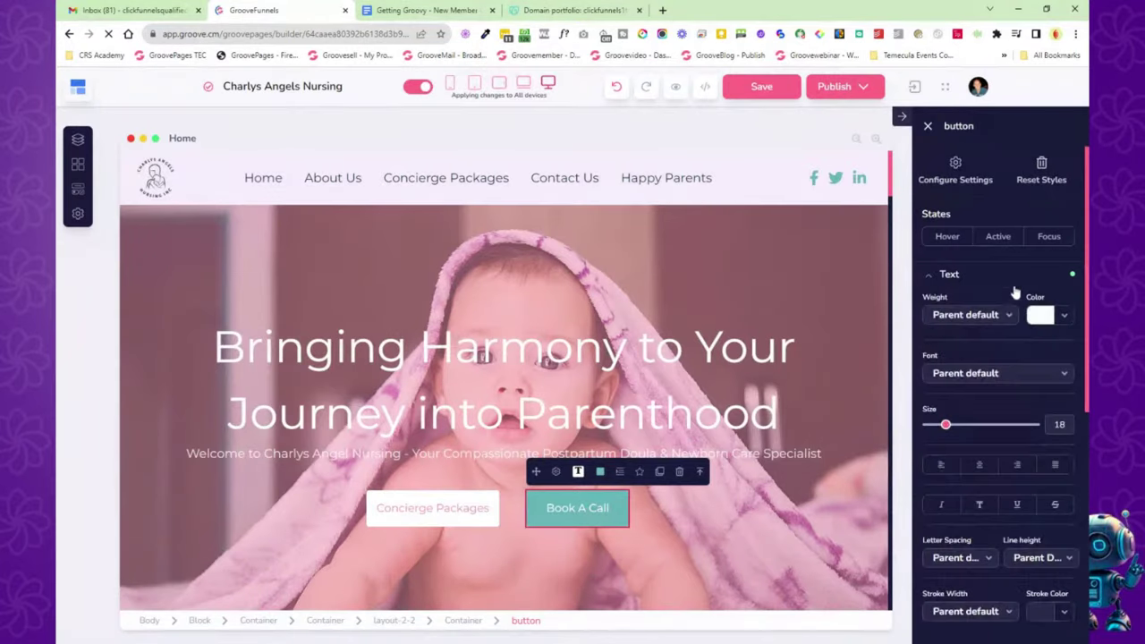
{"action": "left_click", "coordinate": [951, 278]}
{"action": "left_click", "coordinate": [952, 300]}
{"action": "left_click", "coordinate": [953, 306]}
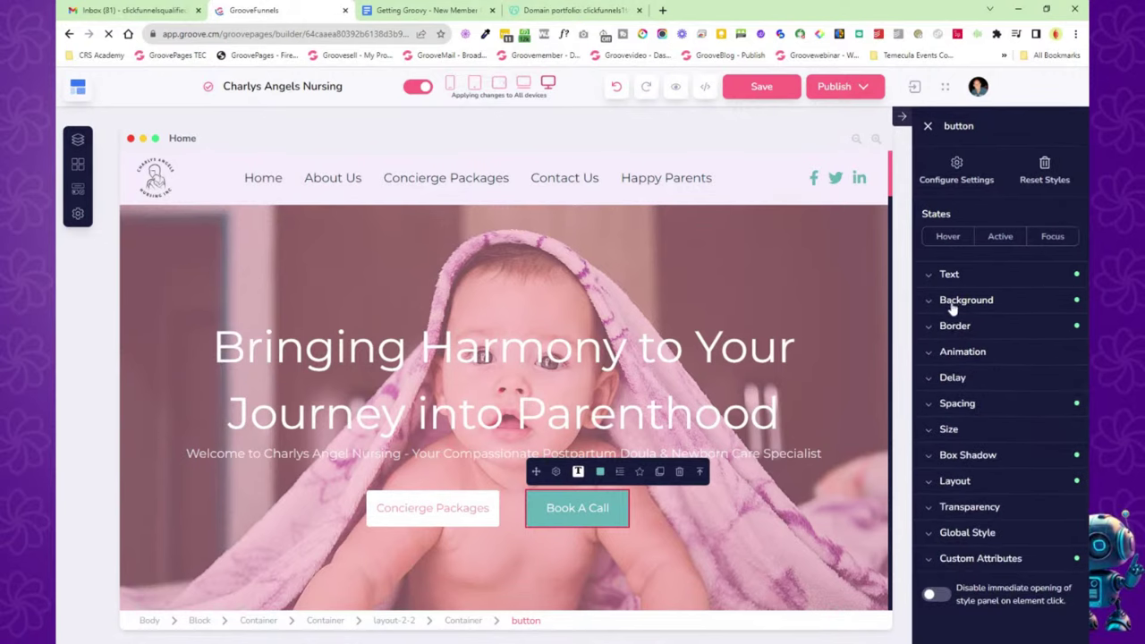
{"action": "left_click", "coordinate": [951, 328]}
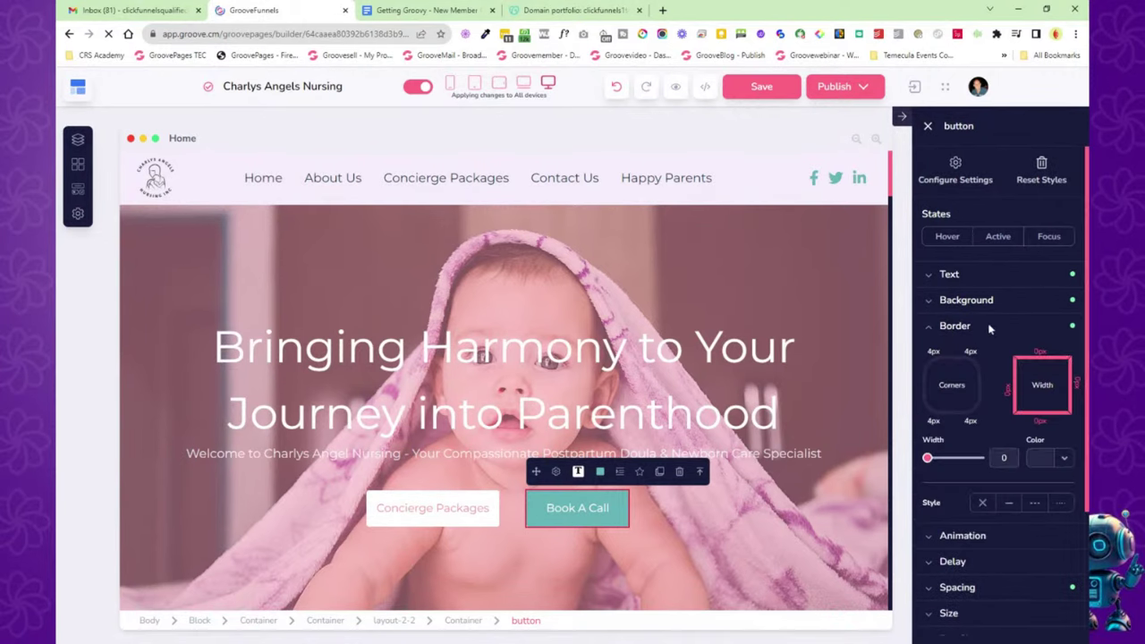
{"action": "left_click", "coordinate": [981, 328]}
{"action": "left_click", "coordinate": [972, 354]}
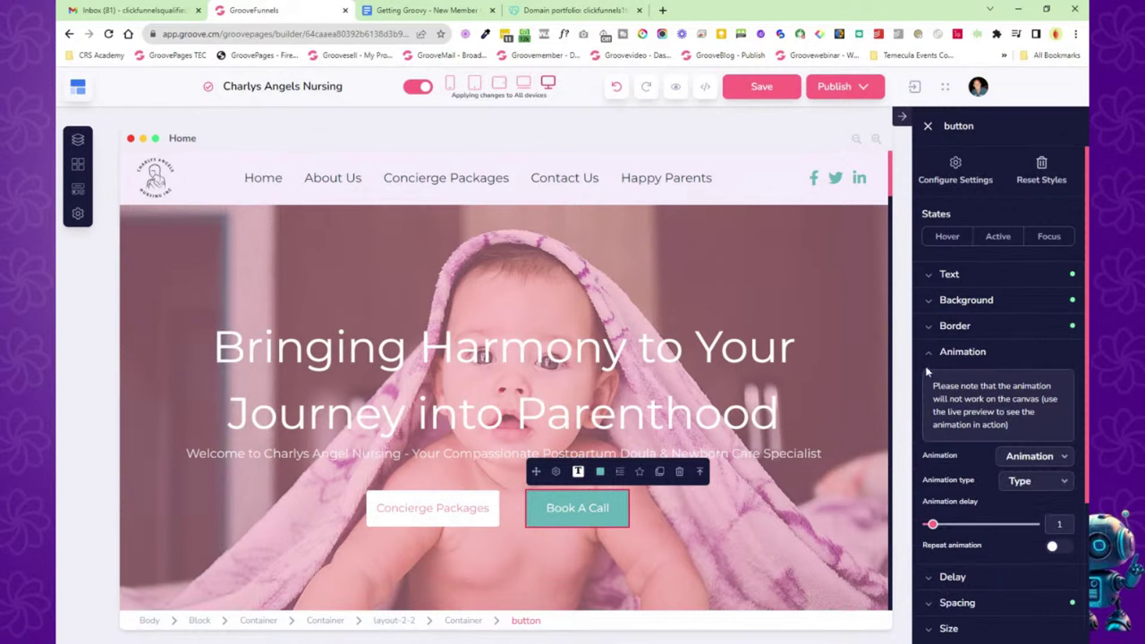
{"action": "left_click", "coordinate": [938, 354]}
{"action": "left_click", "coordinate": [958, 405]}
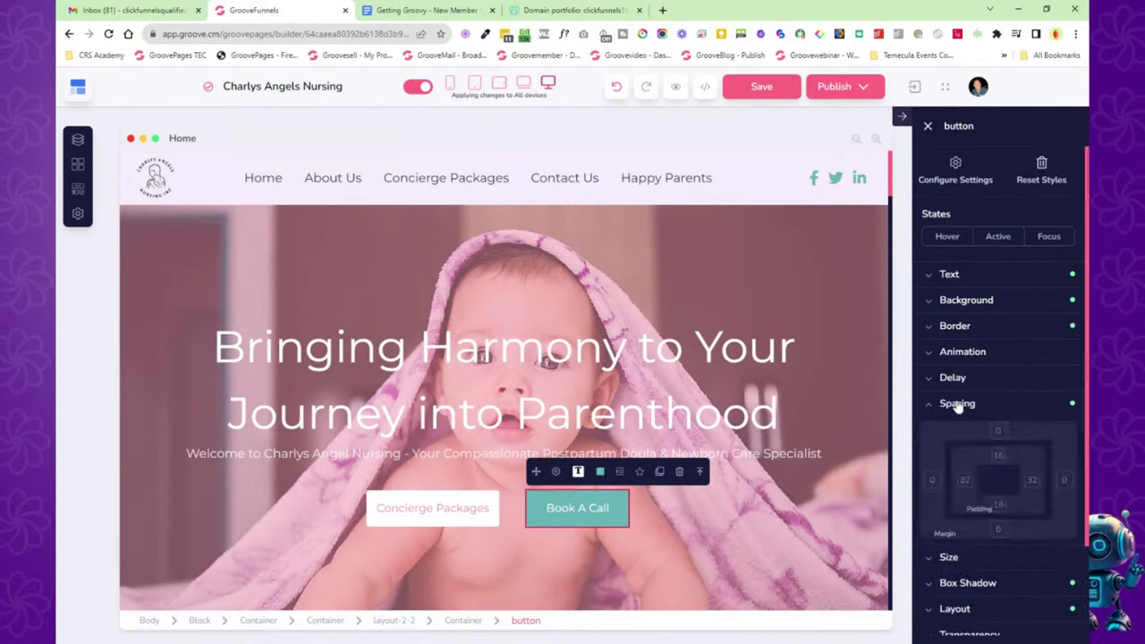
{"action": "left_click", "coordinate": [958, 405]}
{"action": "left_click", "coordinate": [953, 431]}
{"action": "left_click", "coordinate": [953, 432]}
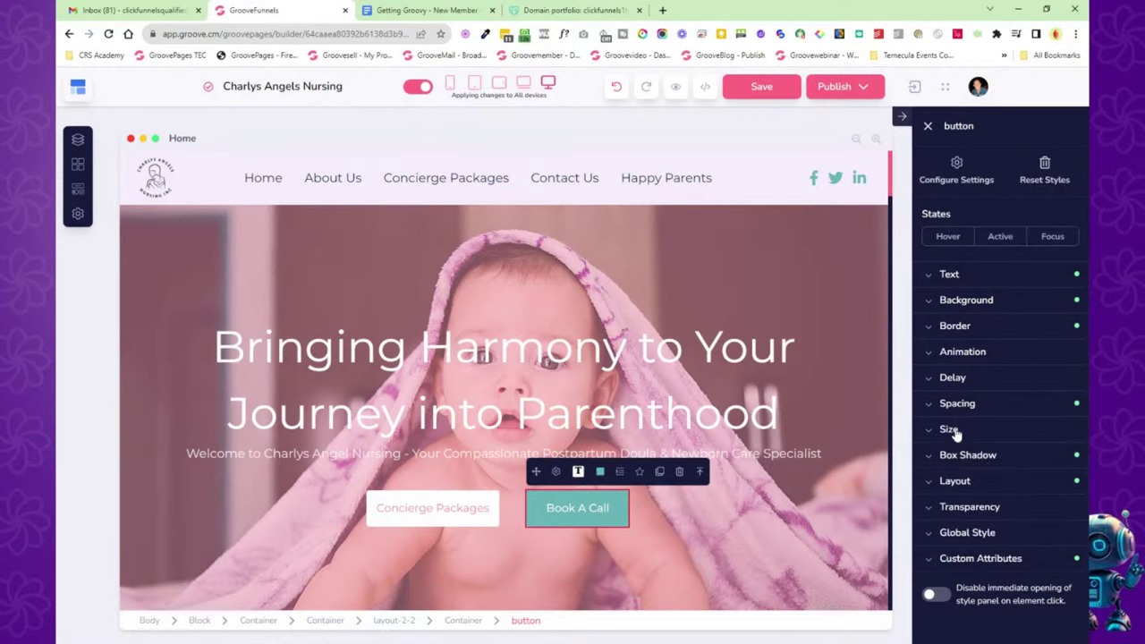
{"action": "left_click", "coordinate": [966, 456]}
{"action": "left_click", "coordinate": [966, 457]}
Select the hero heading, its container and its block in turn to examine the style options of each level.
{"action": "left_click", "coordinate": [774, 414]}
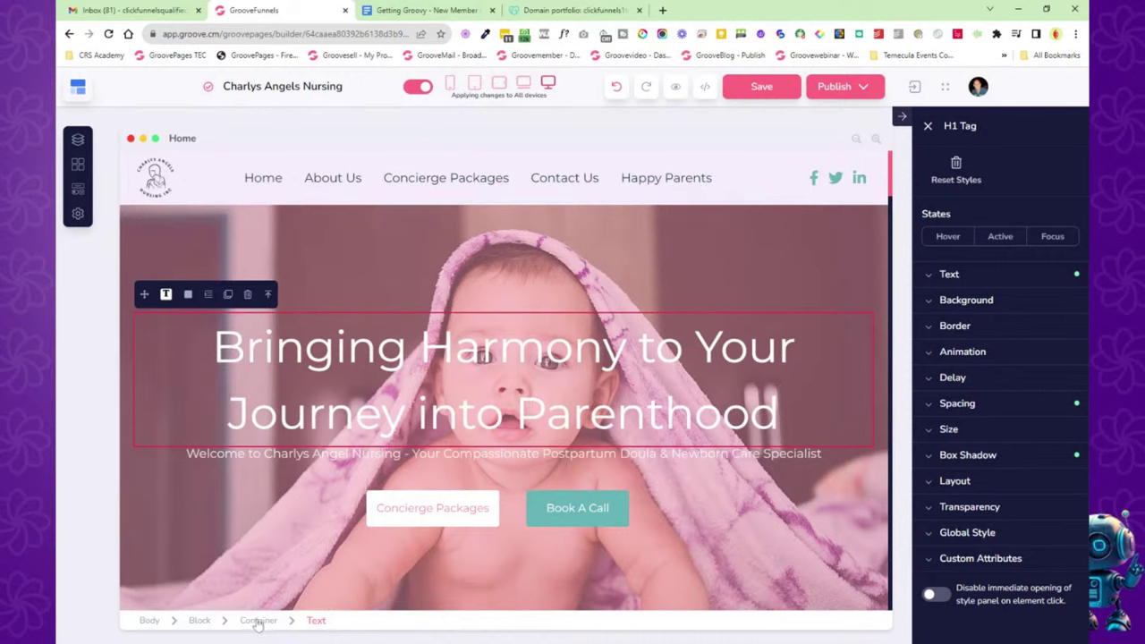
{"action": "left_click", "coordinate": [270, 300]}
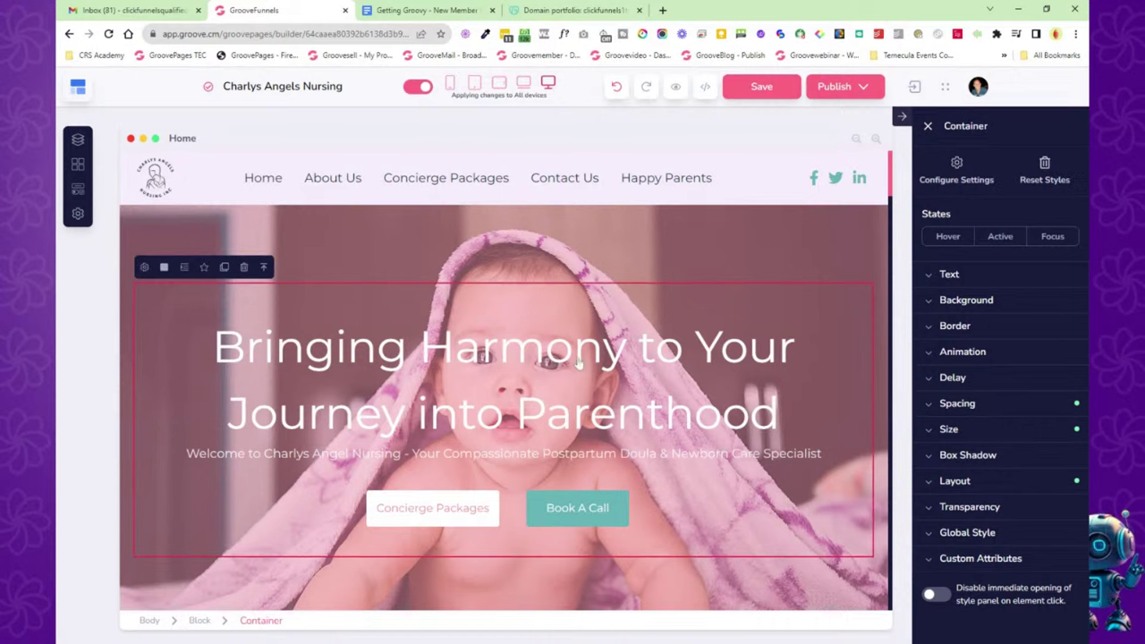
{"action": "left_click", "coordinate": [264, 269]}
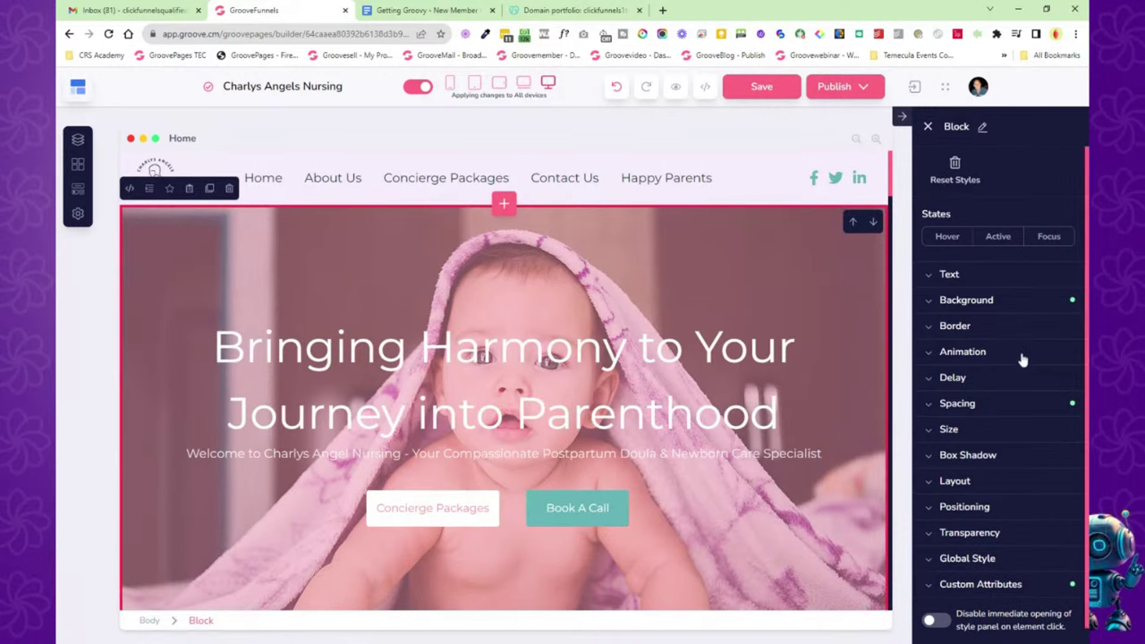
{"action": "scroll", "coordinate": [1023, 358], "scroll_direction": "down", "scroll_amount": 1}
{"action": "scroll", "coordinate": [1019, 465], "scroll_direction": "up", "scroll_amount": 1}
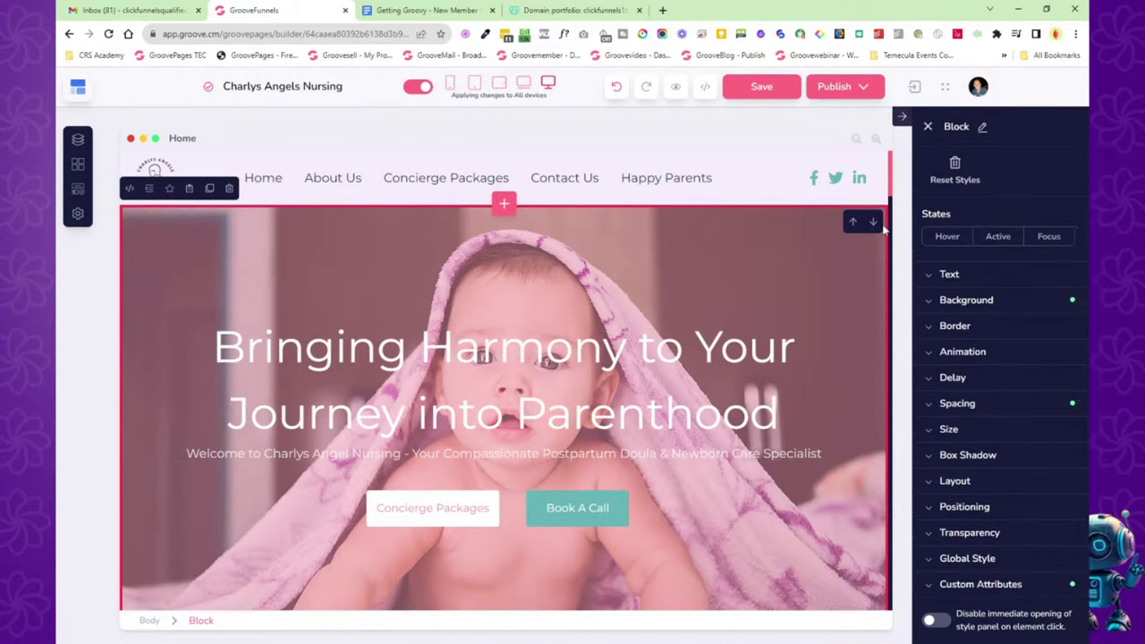
Open the block library above the hero block and browse the Modern Hero, Testimonial, Contact and Newsletter blocks and the Direct Response type.
{"action": "left_click", "coordinate": [503, 207]}
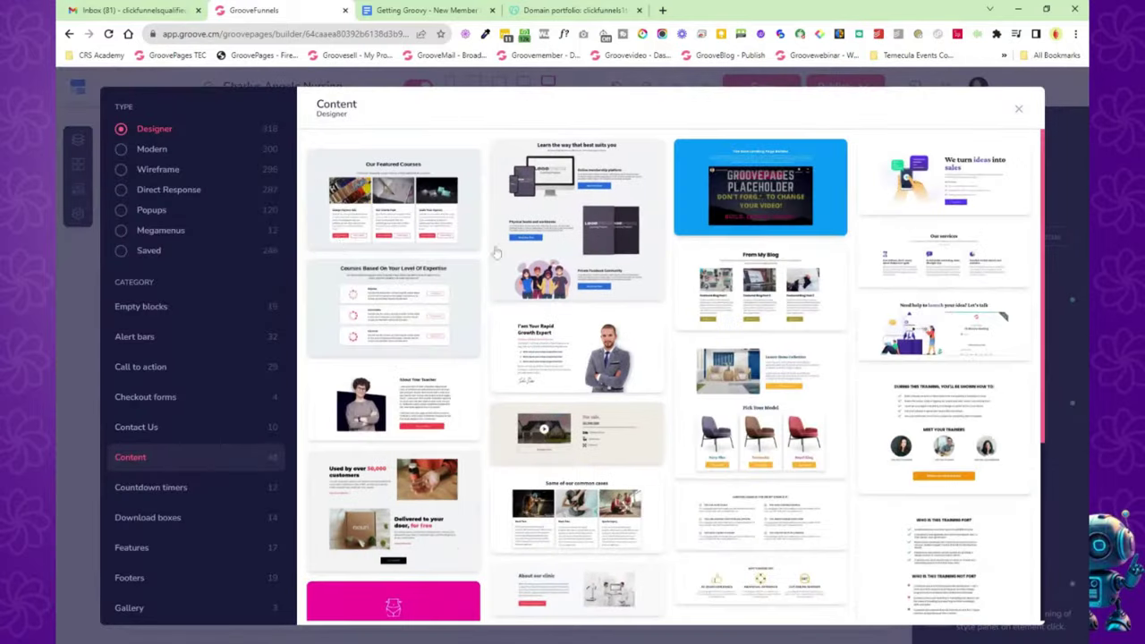
{"action": "left_click", "coordinate": [136, 150]}
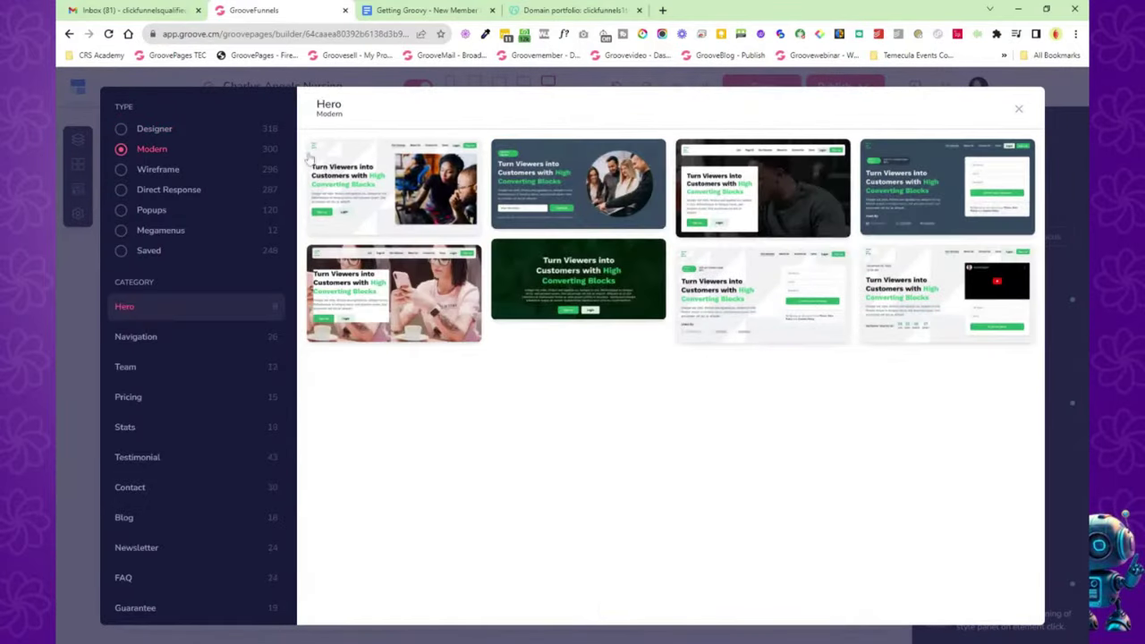
{"action": "scroll", "coordinate": [183, 429], "scroll_direction": "down", "scroll_amount": 1}
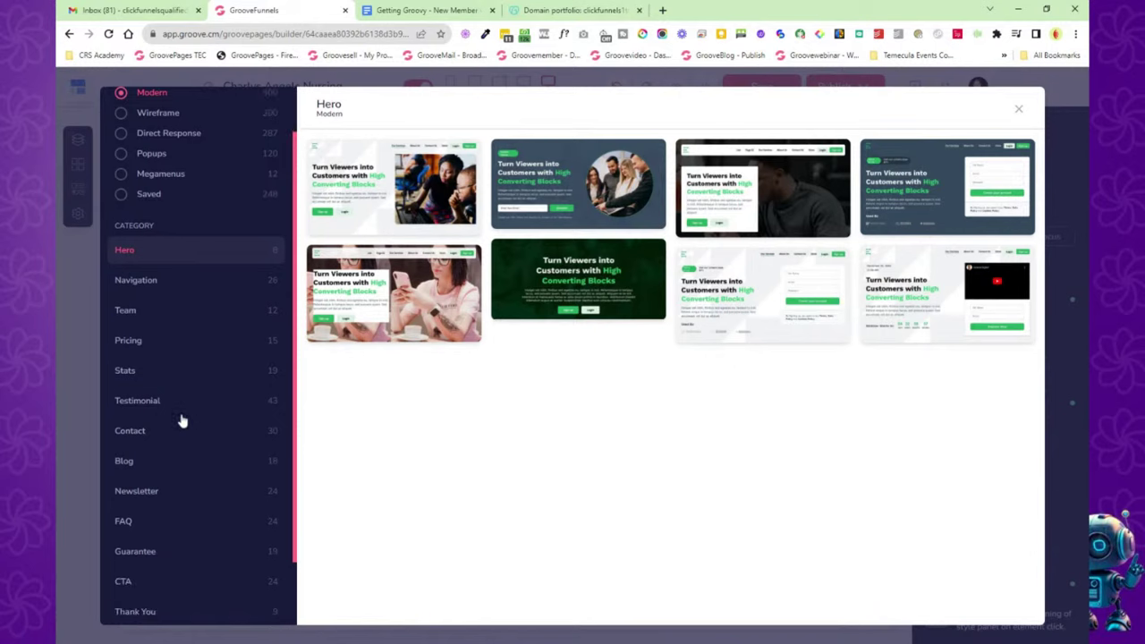
{"action": "left_click", "coordinate": [139, 401]}
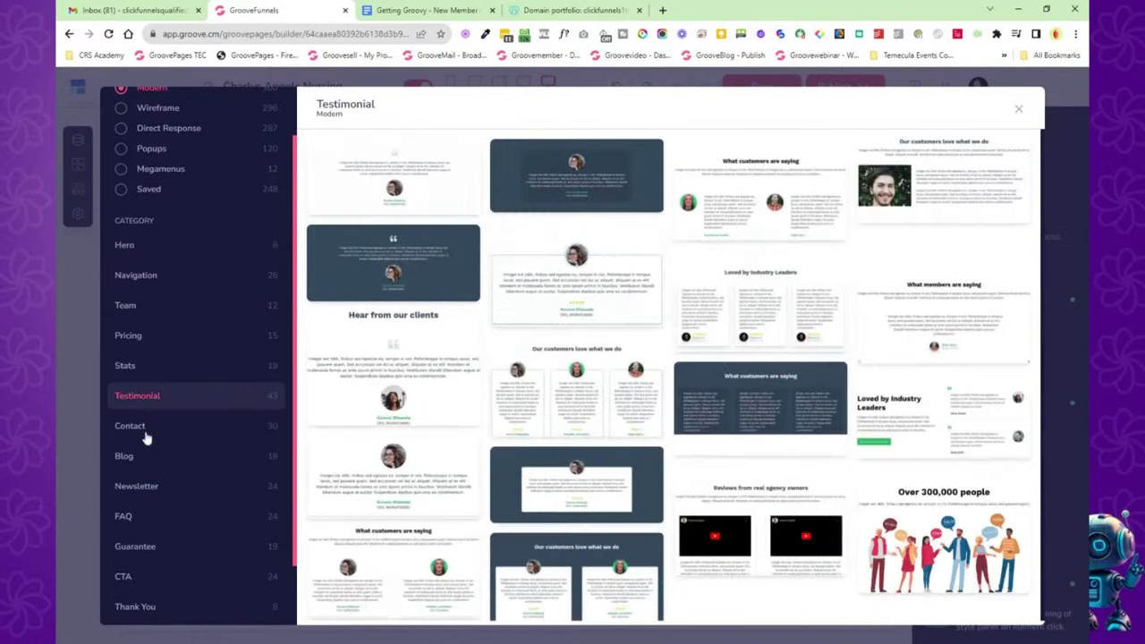
{"action": "left_click", "coordinate": [144, 429]}
{"action": "left_click", "coordinate": [143, 487]}
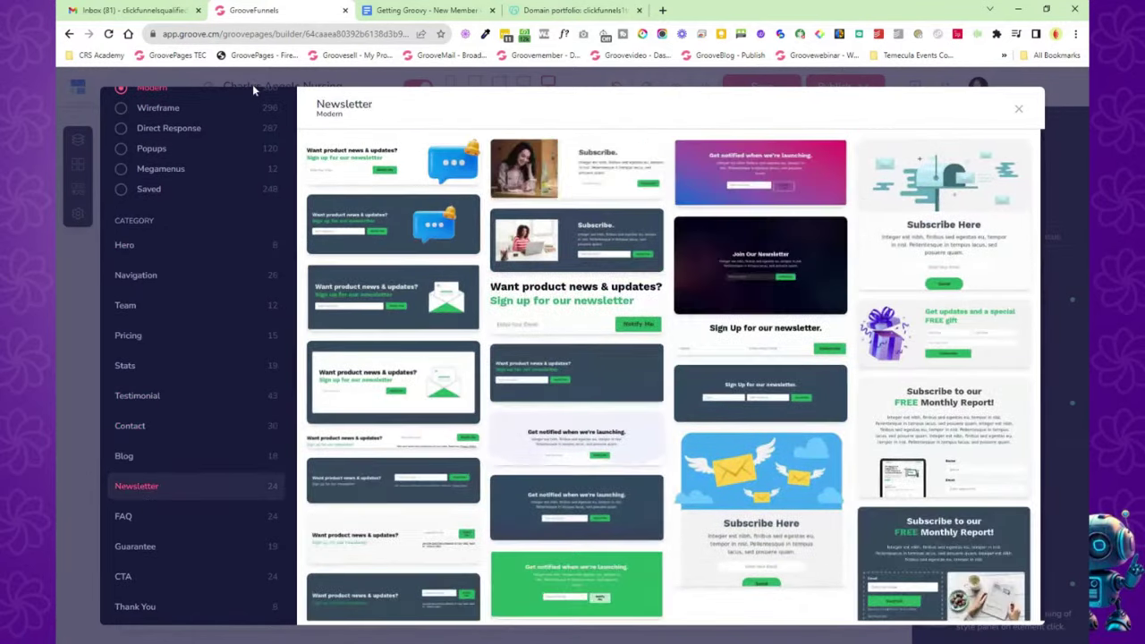
{"action": "scroll", "coordinate": [161, 176], "scroll_direction": "up", "scroll_amount": 1}
{"action": "left_click", "coordinate": [139, 194]}
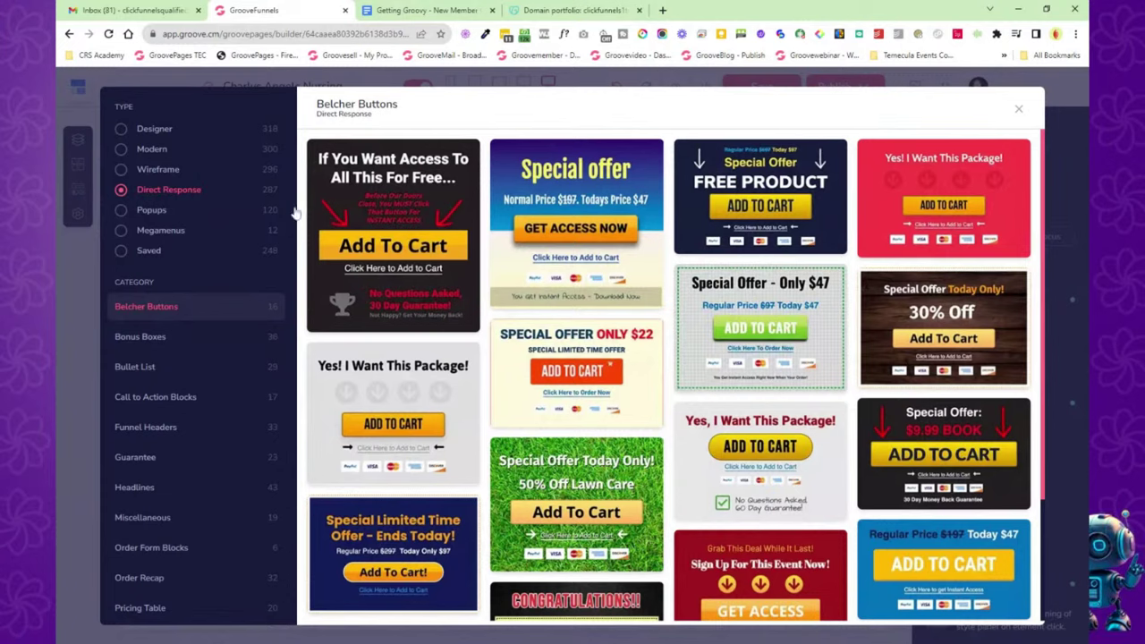
Browse the Saved blocks, including the Ball Padel Ball Machine, Challenges and Crypto Bot Passive Profits categories, and close the library and the style options.
{"action": "left_click", "coordinate": [149, 253]}
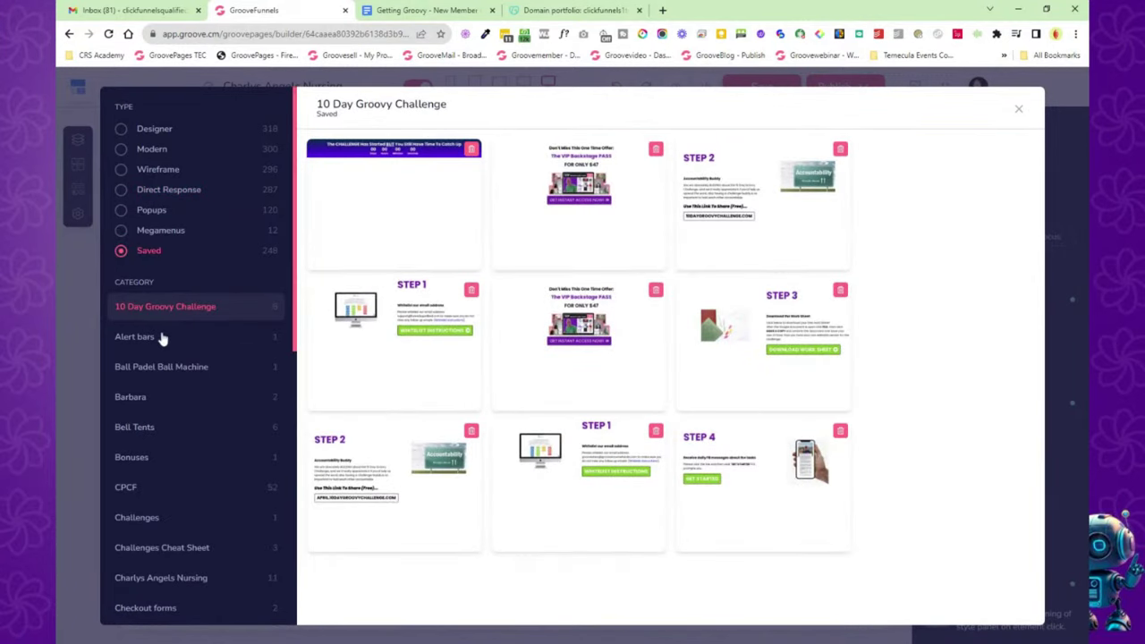
{"action": "left_click", "coordinate": [170, 374]}
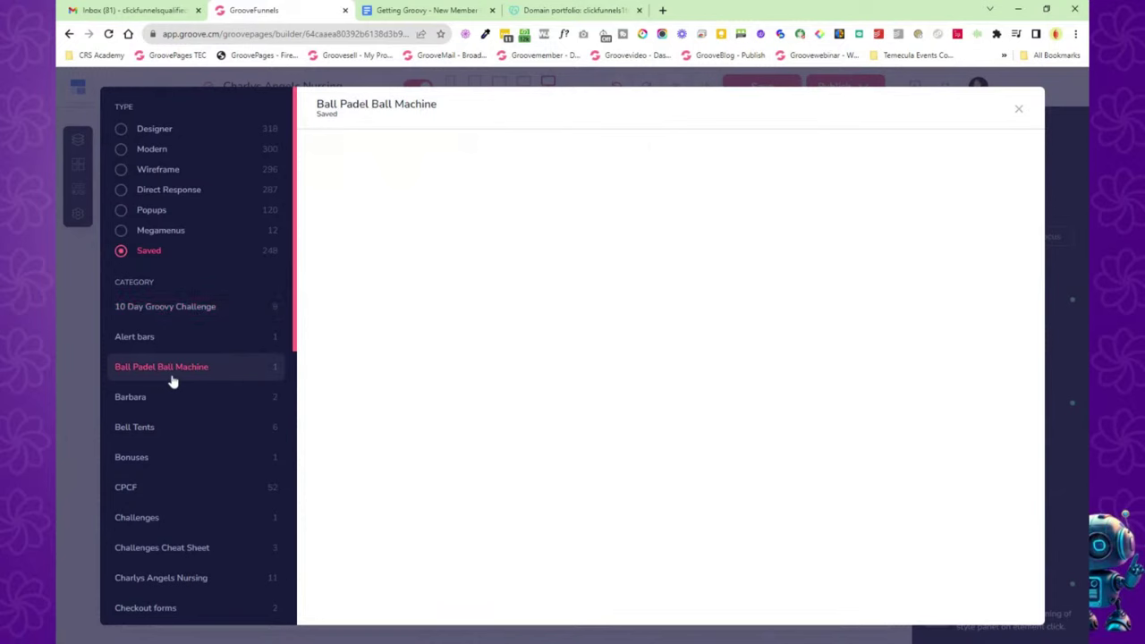
{"action": "left_click", "coordinate": [166, 519]}
{"action": "scroll", "coordinate": [179, 447], "scroll_direction": "down", "scroll_amount": 3}
{"action": "left_click", "coordinate": [188, 426]}
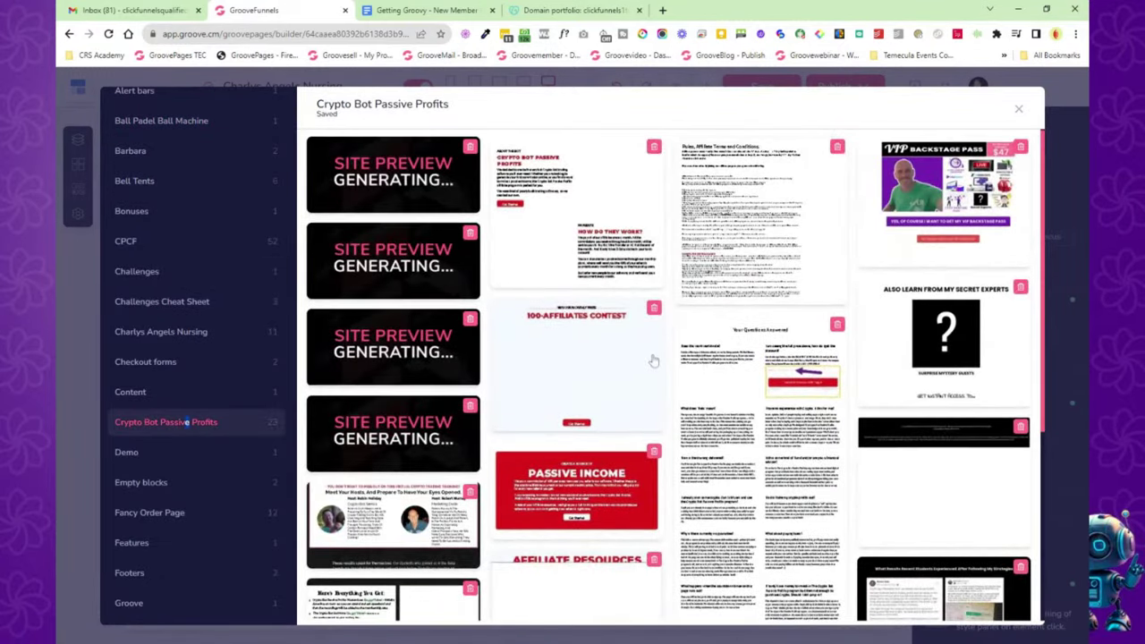
{"action": "scroll", "coordinate": [653, 358], "scroll_direction": "down", "scroll_amount": 2}
{"action": "scroll", "coordinate": [653, 359], "scroll_direction": "down", "scroll_amount": 3}
{"action": "scroll", "coordinate": [653, 360], "scroll_direction": "up", "scroll_amount": 1}
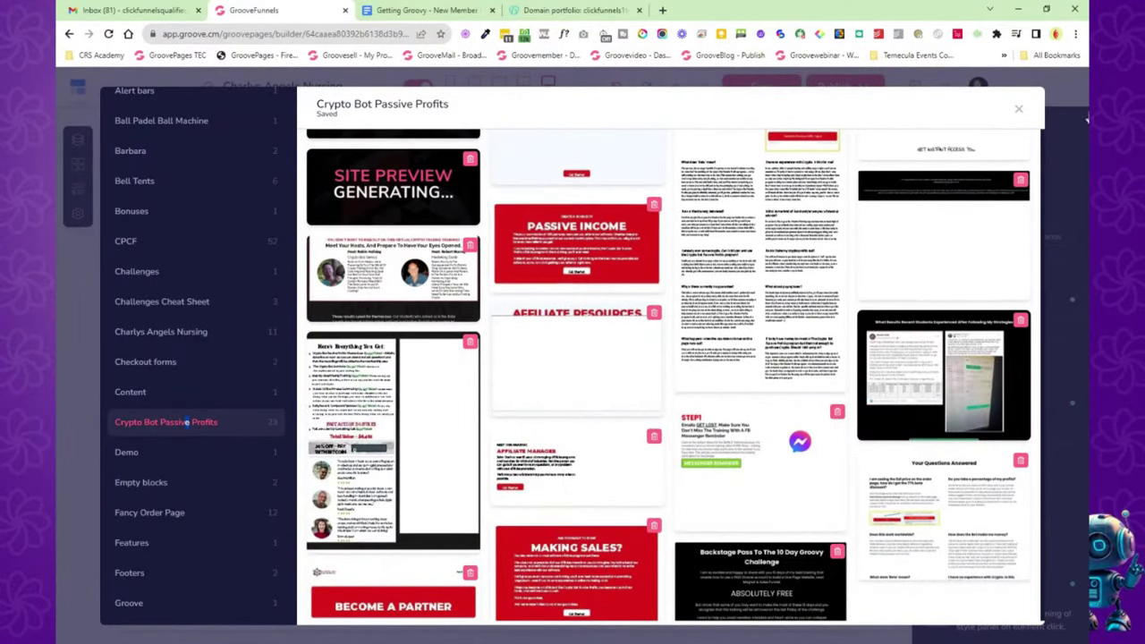
{"action": "left_click", "coordinate": [1018, 108]}
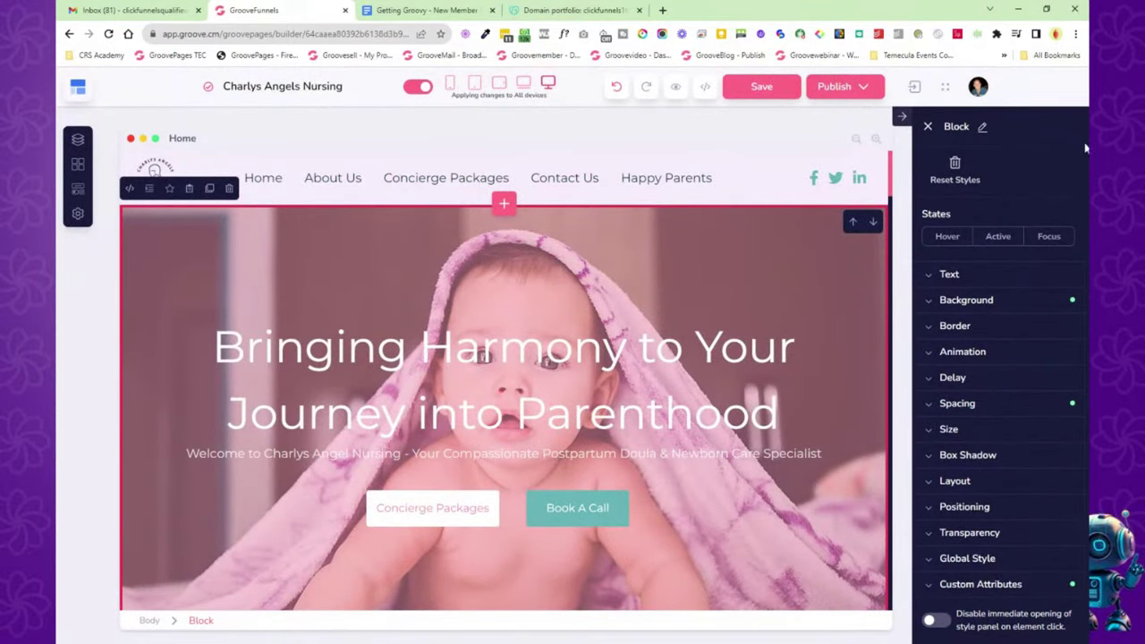
{"action": "left_click", "coordinate": [927, 128]}
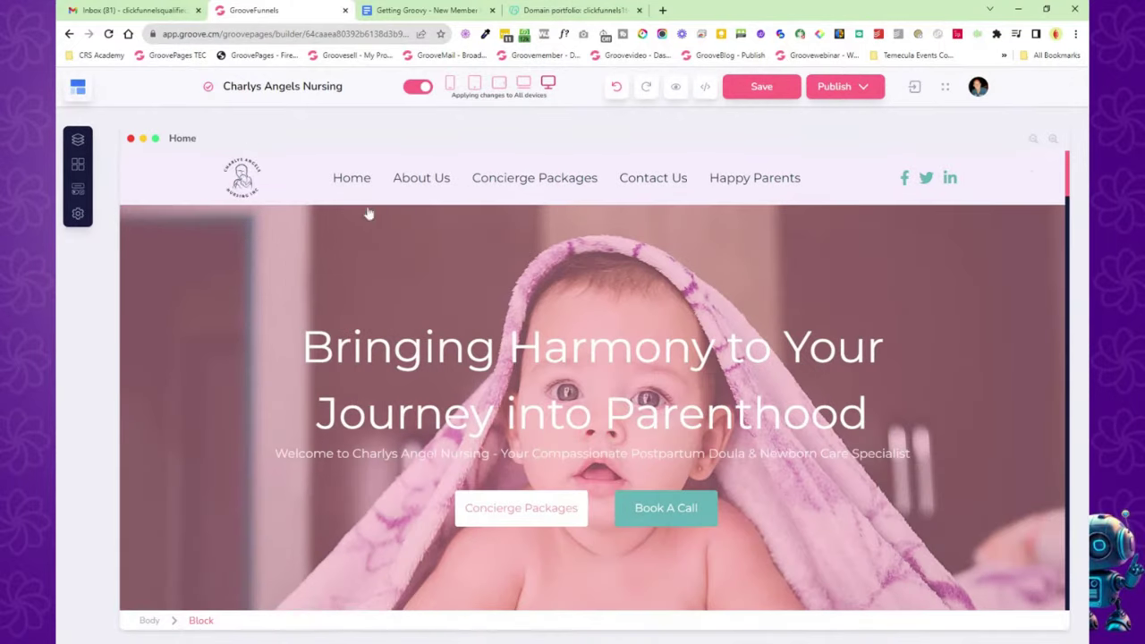
Look through the site's Website, Funnels, Webinars, Popups and Global Blocks assets.
{"action": "left_click", "coordinate": [78, 142]}
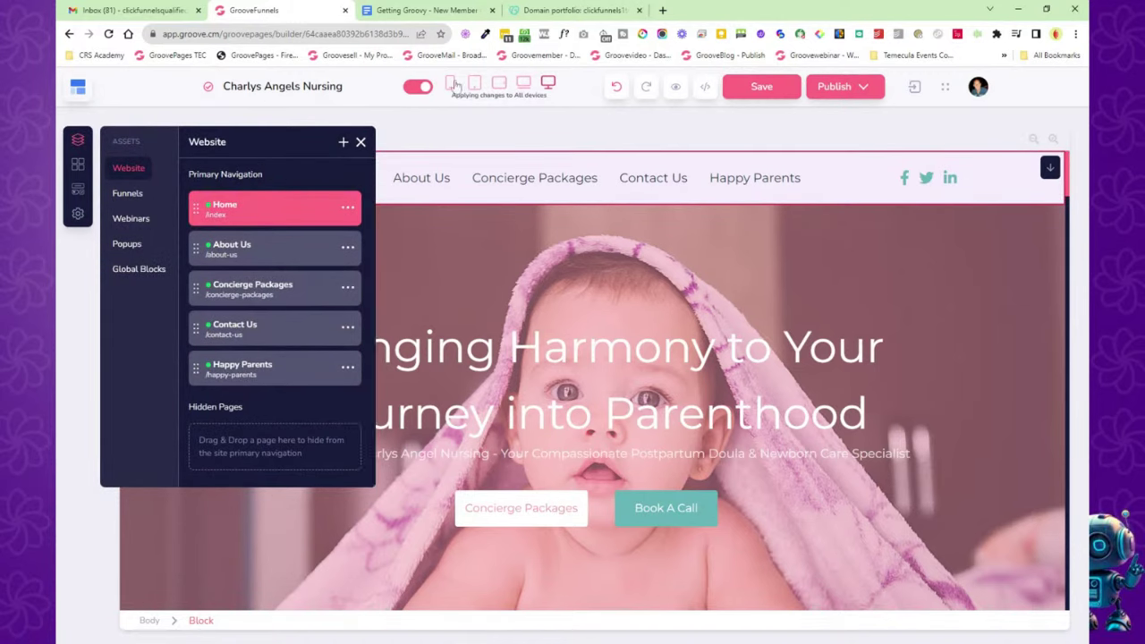
{"action": "left_click", "coordinate": [126, 194]}
{"action": "left_click", "coordinate": [130, 219]}
{"action": "left_click", "coordinate": [128, 244]}
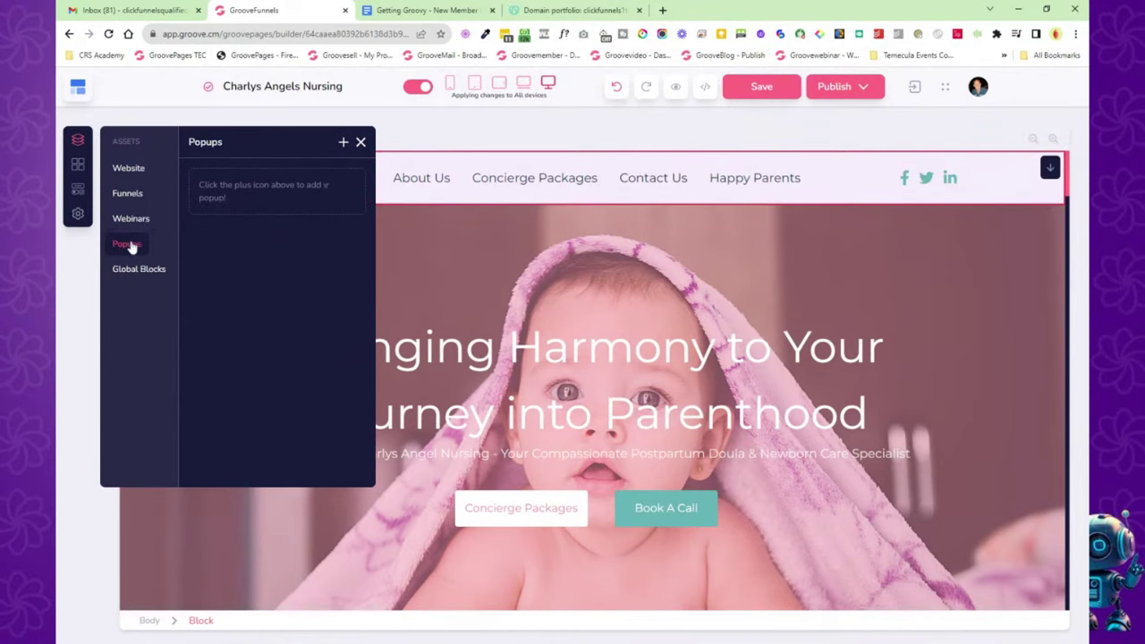
{"action": "left_click", "coordinate": [134, 271]}
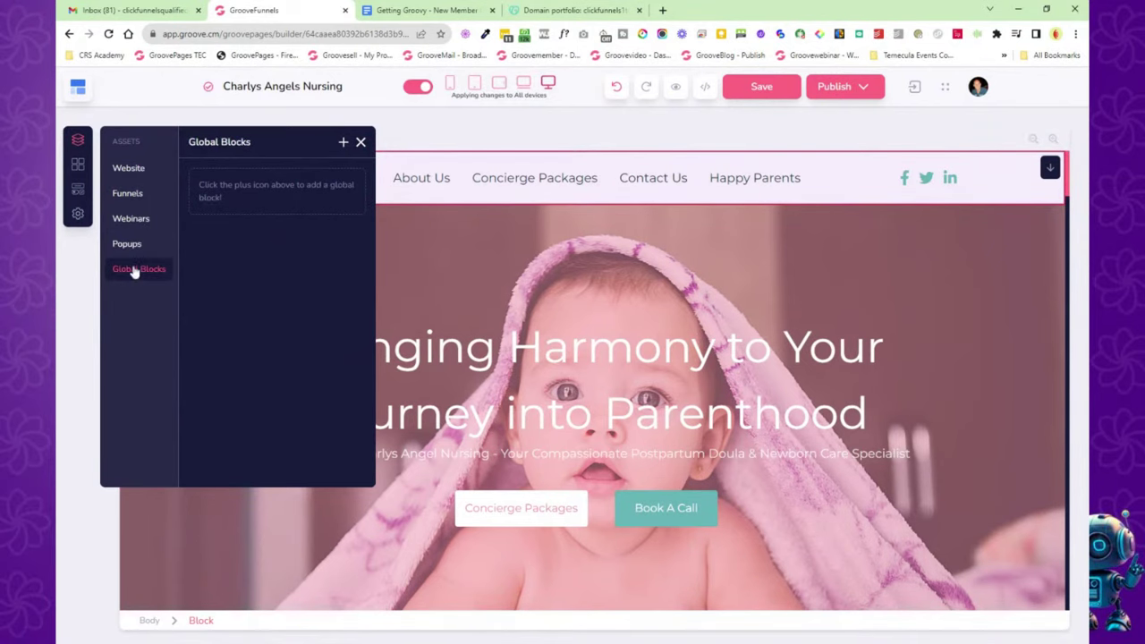
View the Designer Content blocks in the block library and close the library without adding a block.
{"action": "left_click", "coordinate": [78, 164]}
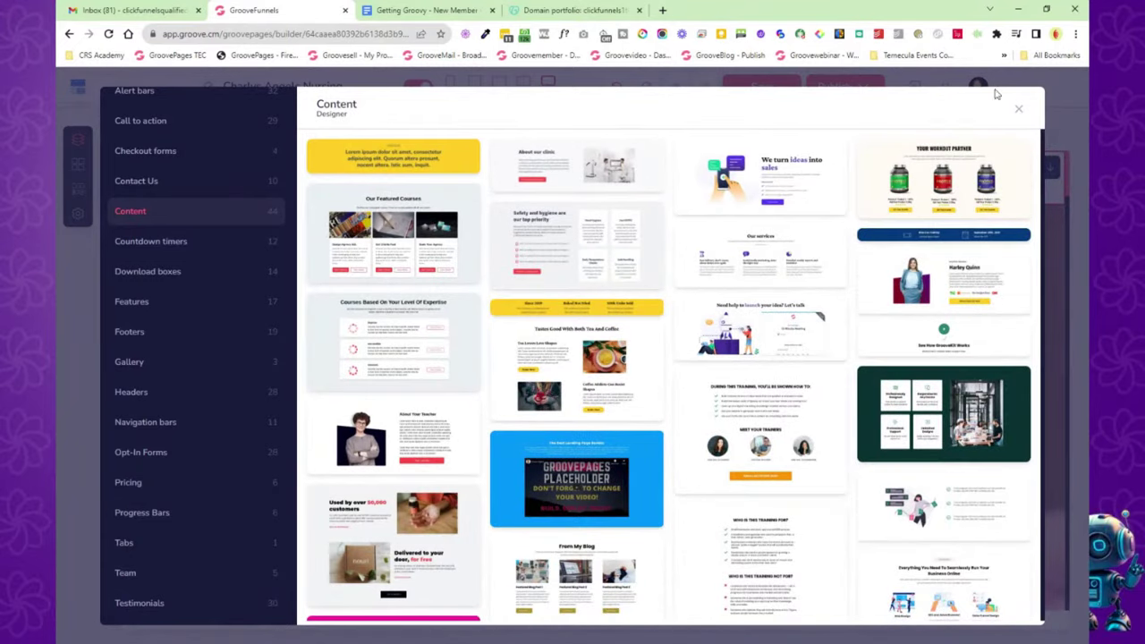
{"action": "left_click", "coordinate": [1018, 111]}
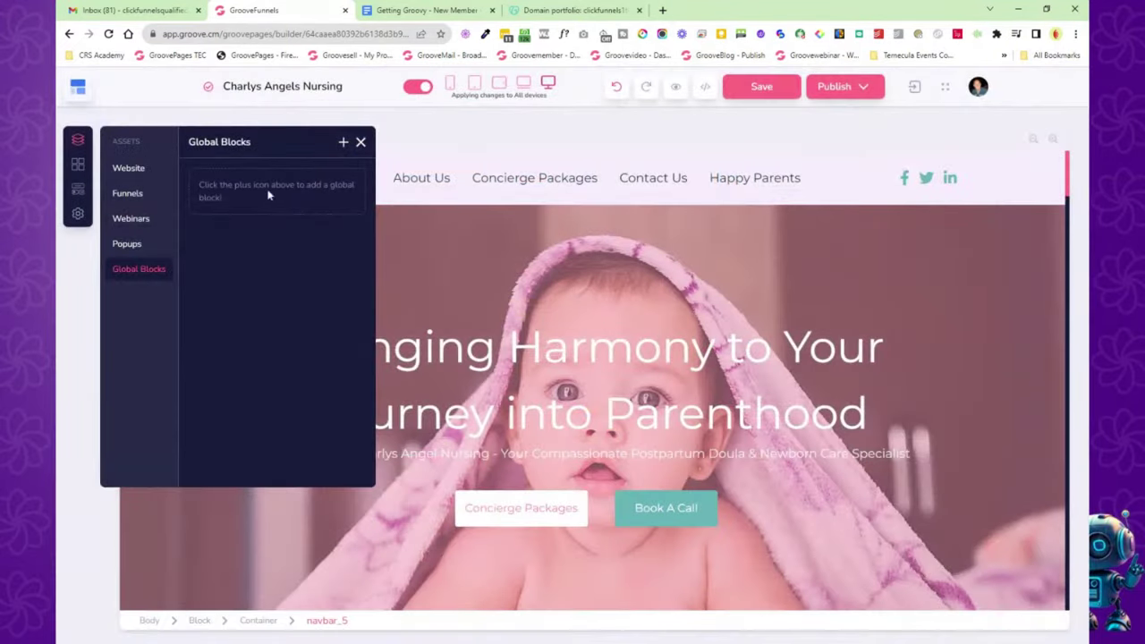
{"action": "left_click", "coordinate": [80, 168]}
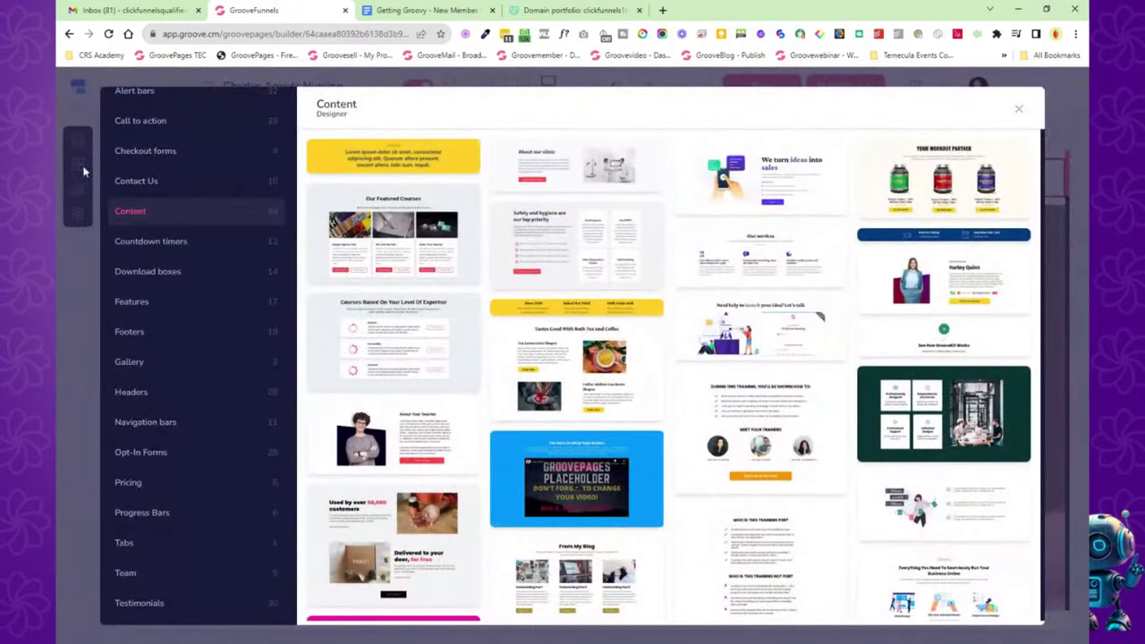
{"action": "left_click", "coordinate": [1018, 110]}
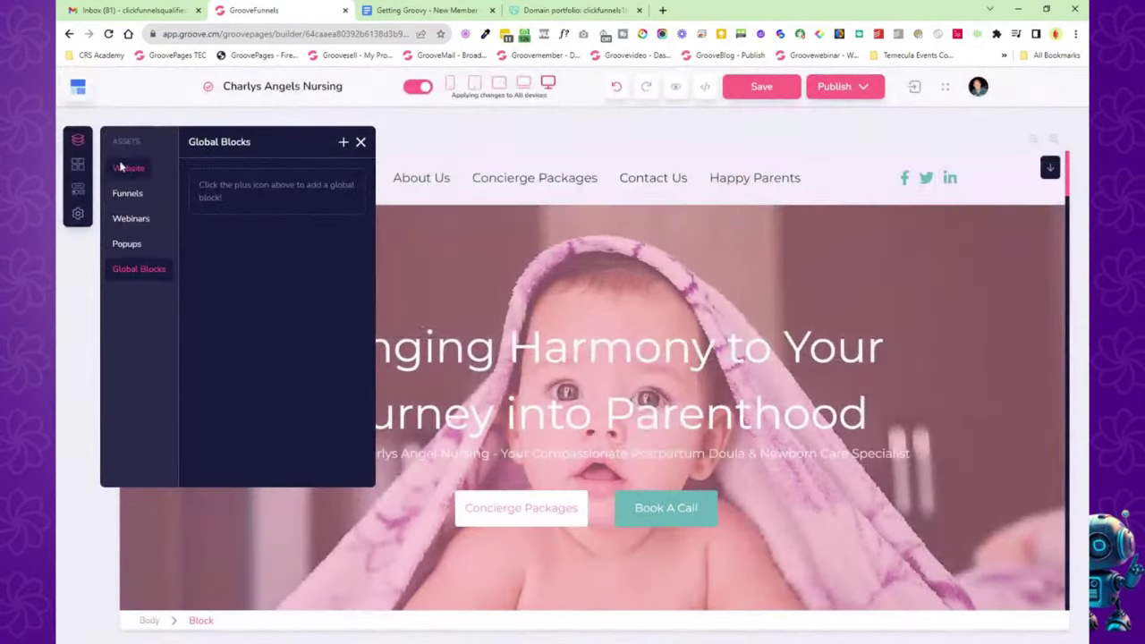
Try adding a GrooveMail Form element above the hero heading, select it to see its style options, and undo the insertion.
{"action": "left_click", "coordinate": [78, 191]}
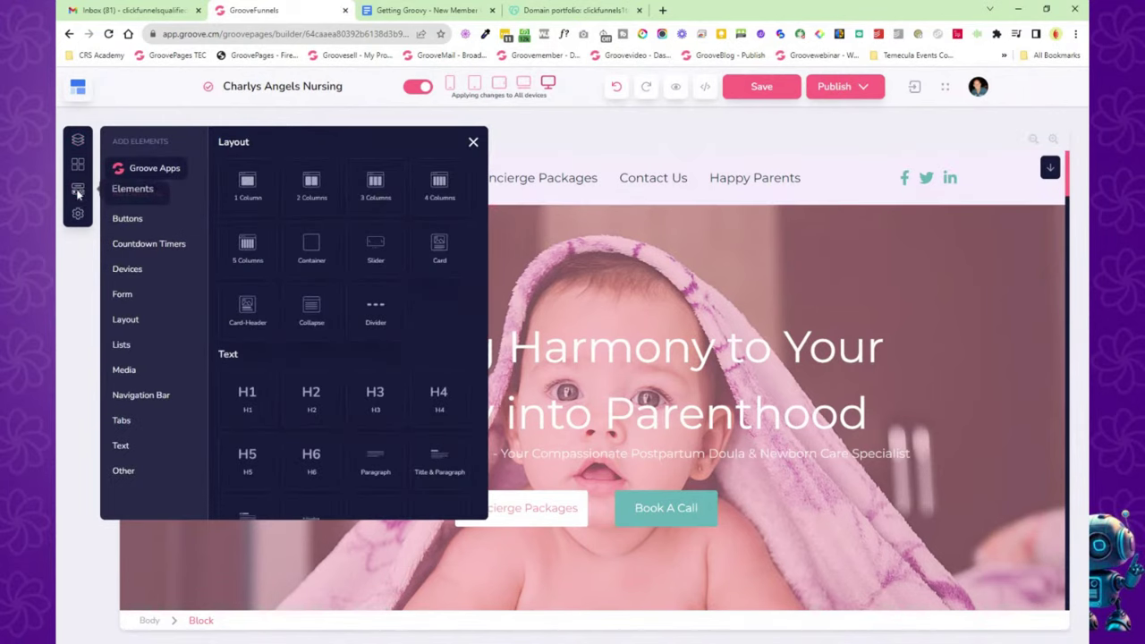
{"action": "scroll", "coordinate": [318, 272], "scroll_direction": "down", "scroll_amount": 4}
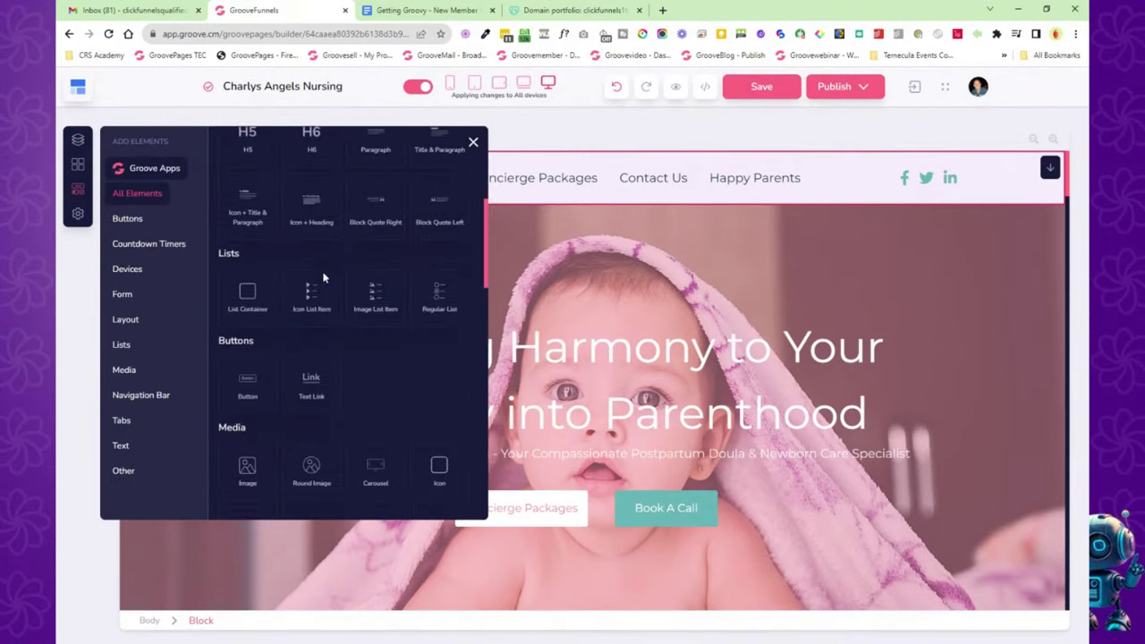
{"action": "scroll", "coordinate": [324, 279], "scroll_direction": "down", "scroll_amount": 10}
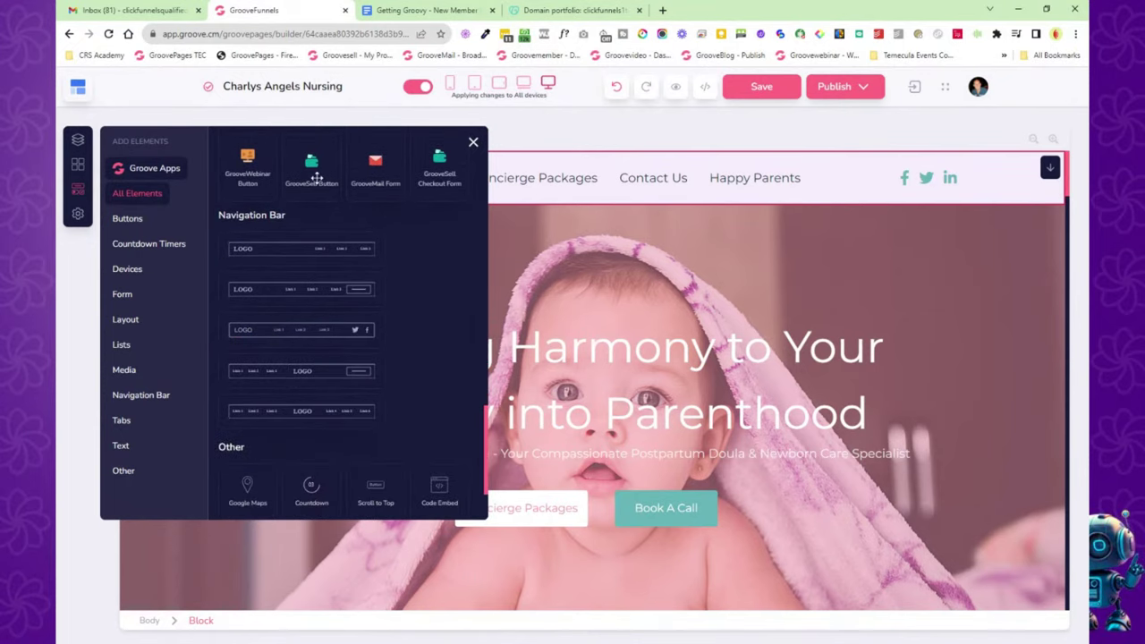
{"action": "left_click_drag", "start_coordinate": [374, 178], "coordinate": [628, 393]}
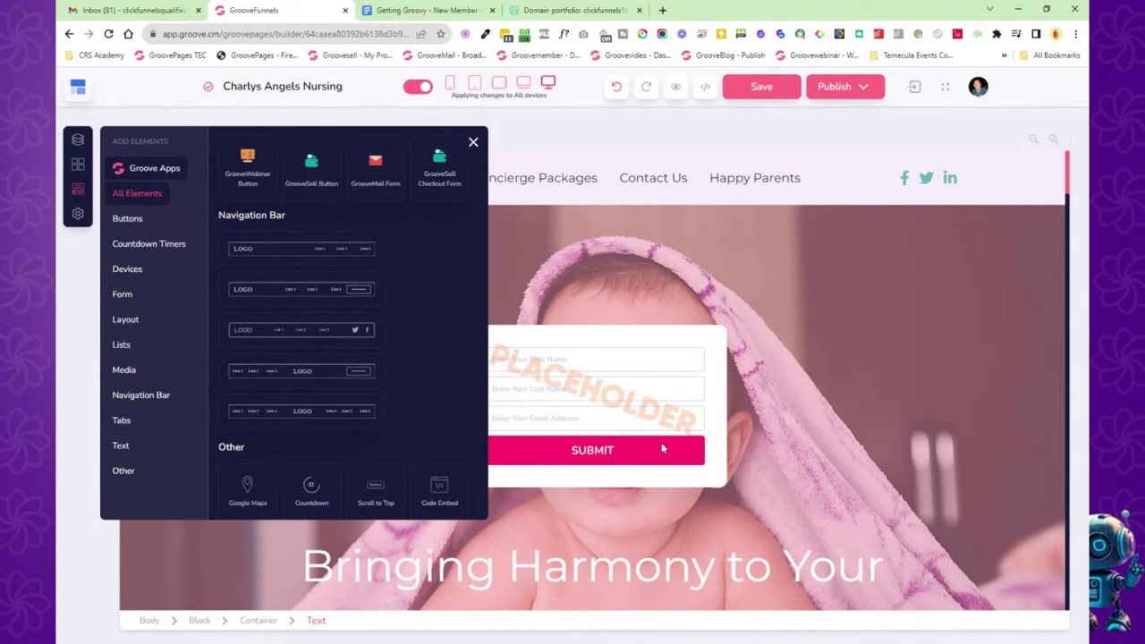
{"action": "left_click", "coordinate": [713, 345]}
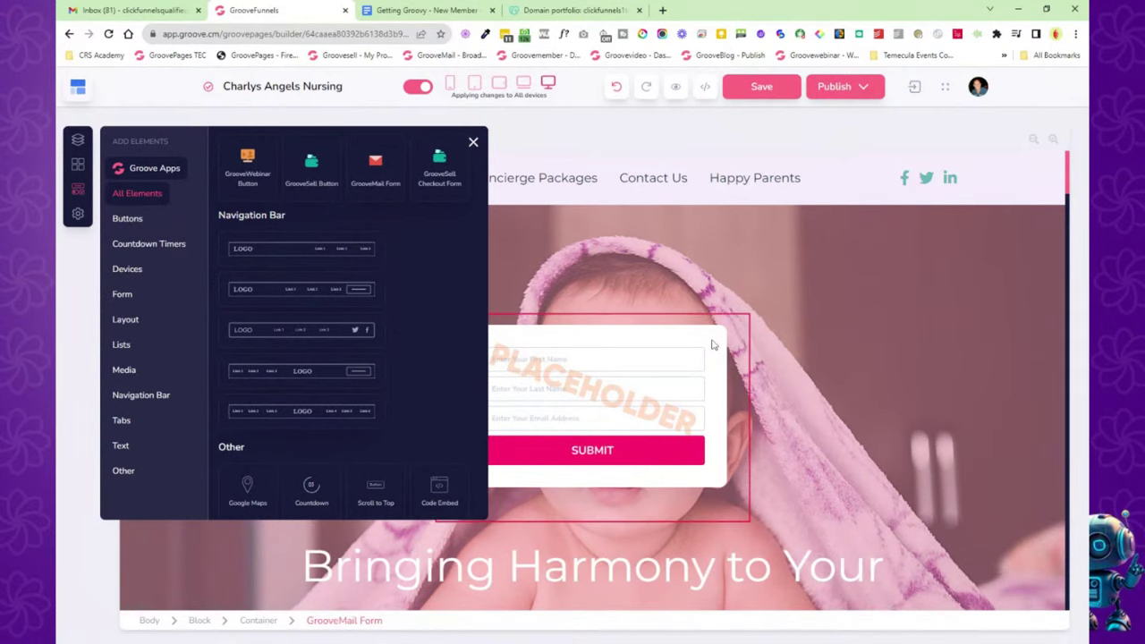
{"action": "left_click", "coordinate": [713, 345]}
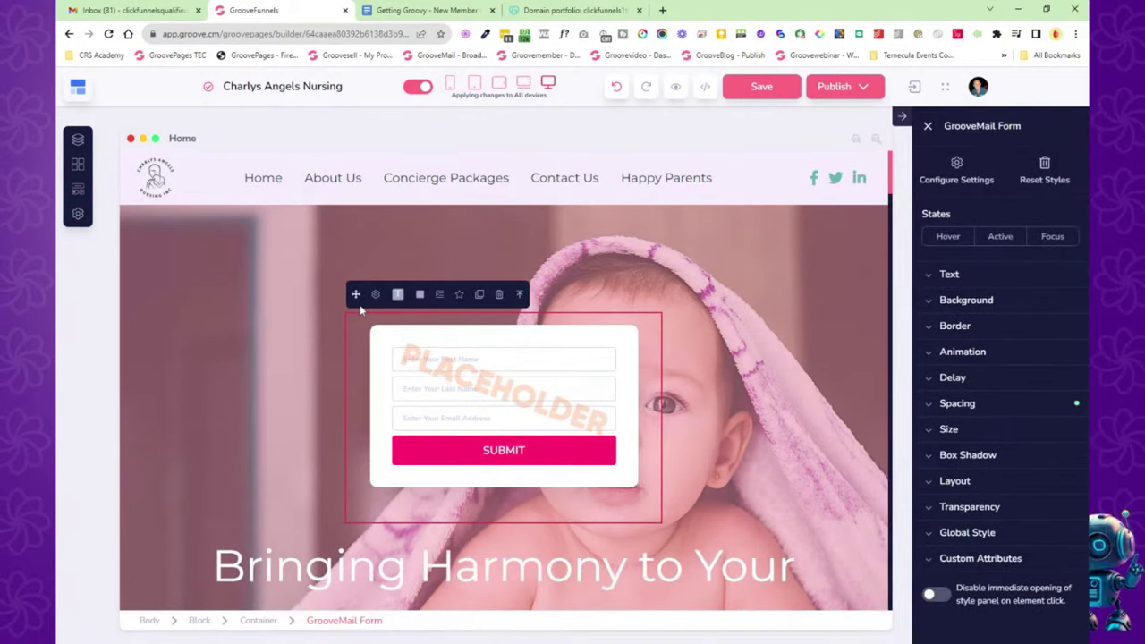
{"action": "left_click", "coordinate": [617, 89]}
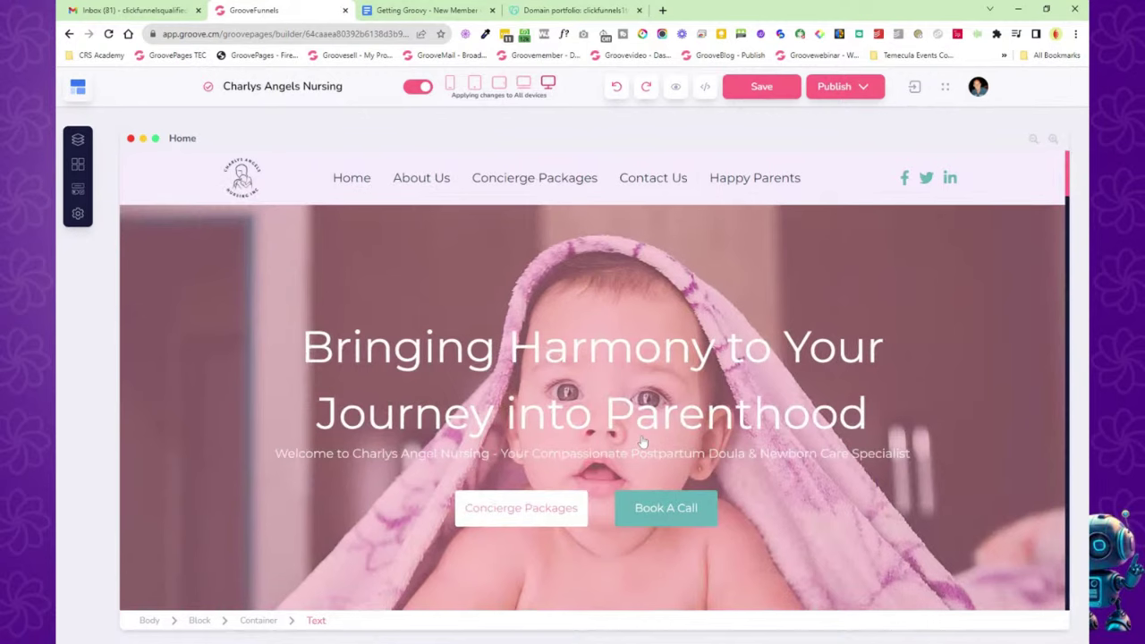
Look through the available elements, including the Countdown Timers, Buttons, Devices, Form, Layout and Lists categories, without adding any.
{"action": "left_click", "coordinate": [156, 184]}
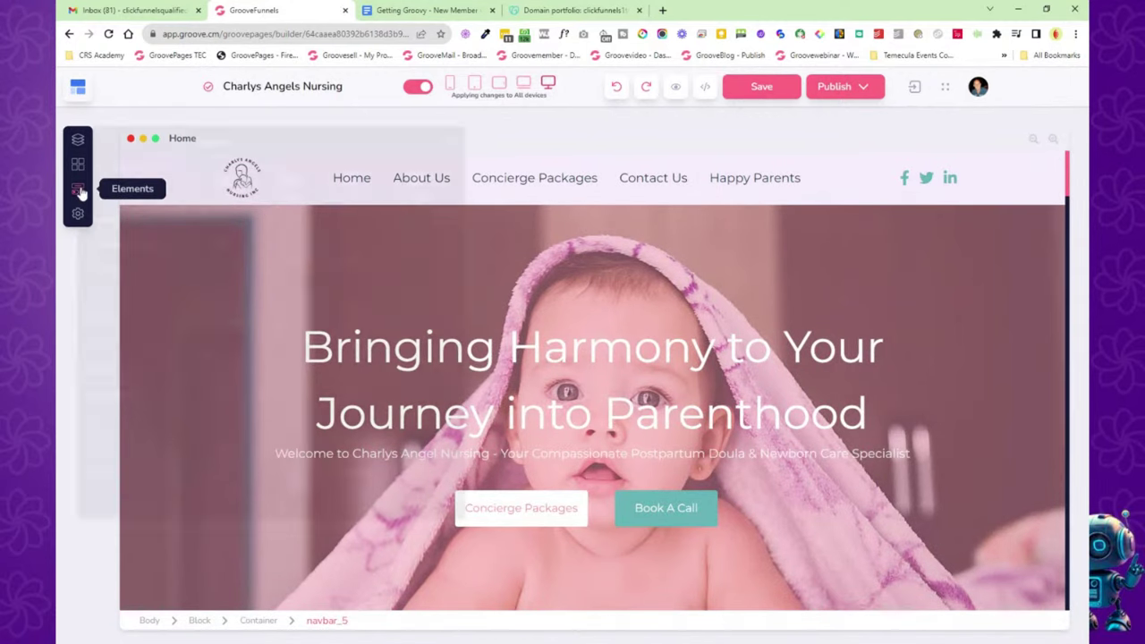
{"action": "left_click", "coordinate": [78, 190]}
{"action": "scroll", "coordinate": [344, 348], "scroll_direction": "down", "scroll_amount": 2}
{"action": "scroll", "coordinate": [354, 374], "scroll_direction": "down", "scroll_amount": 3}
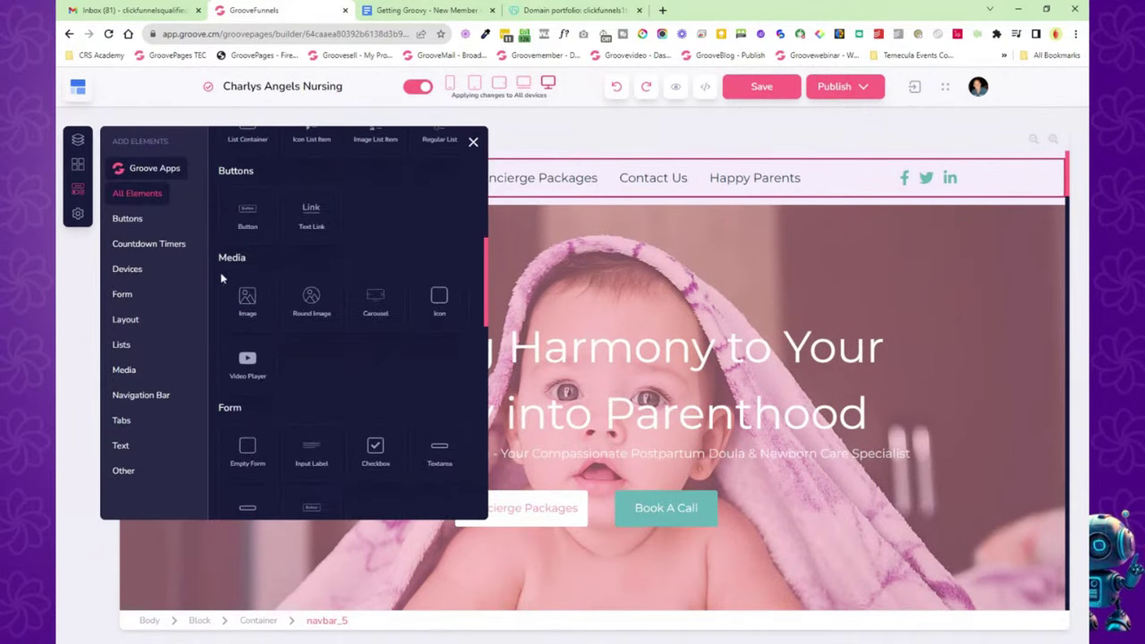
{"action": "left_click", "coordinate": [151, 243]}
{"action": "left_click", "coordinate": [140, 223]}
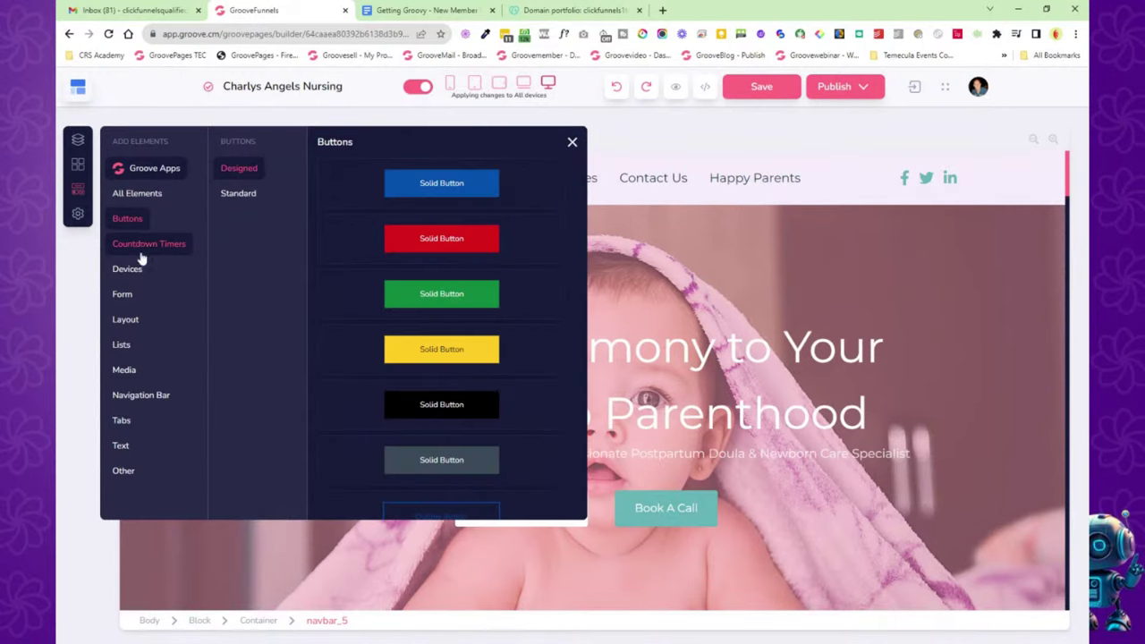
{"action": "left_click", "coordinate": [133, 271]}
{"action": "left_click", "coordinate": [124, 296]}
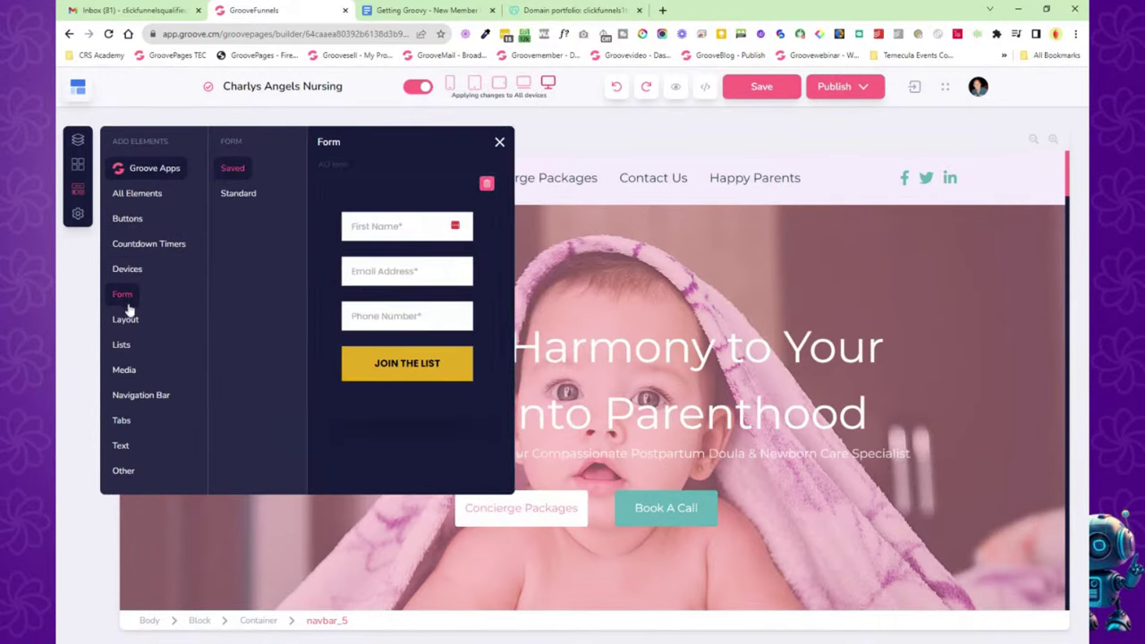
{"action": "left_click", "coordinate": [126, 322]}
{"action": "left_click", "coordinate": [123, 347]}
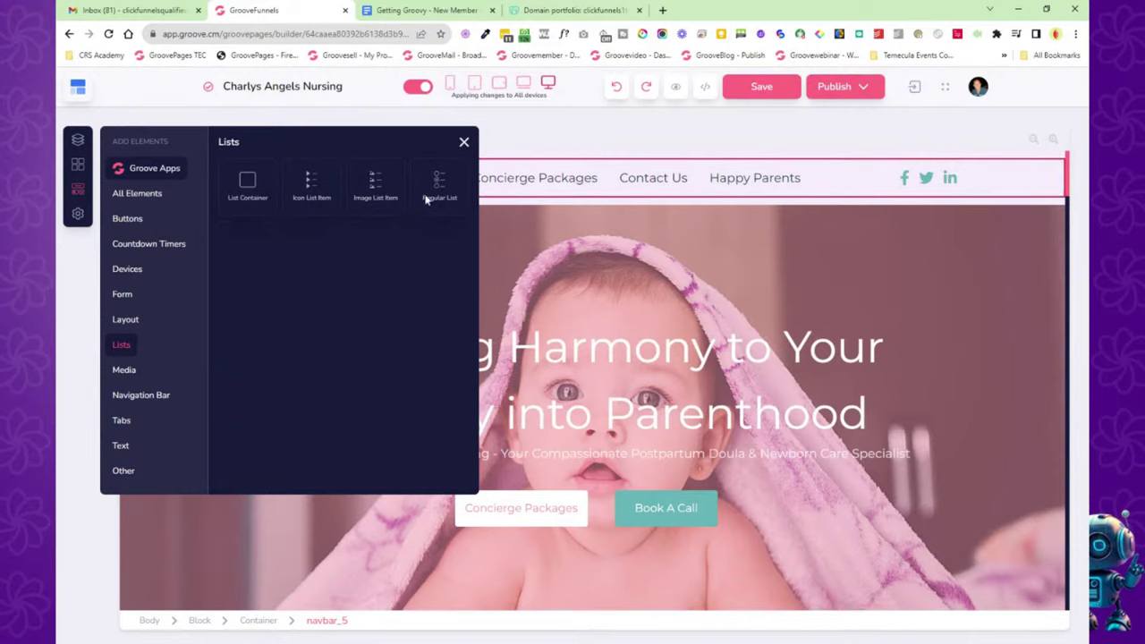
{"action": "left_click", "coordinate": [464, 141]}
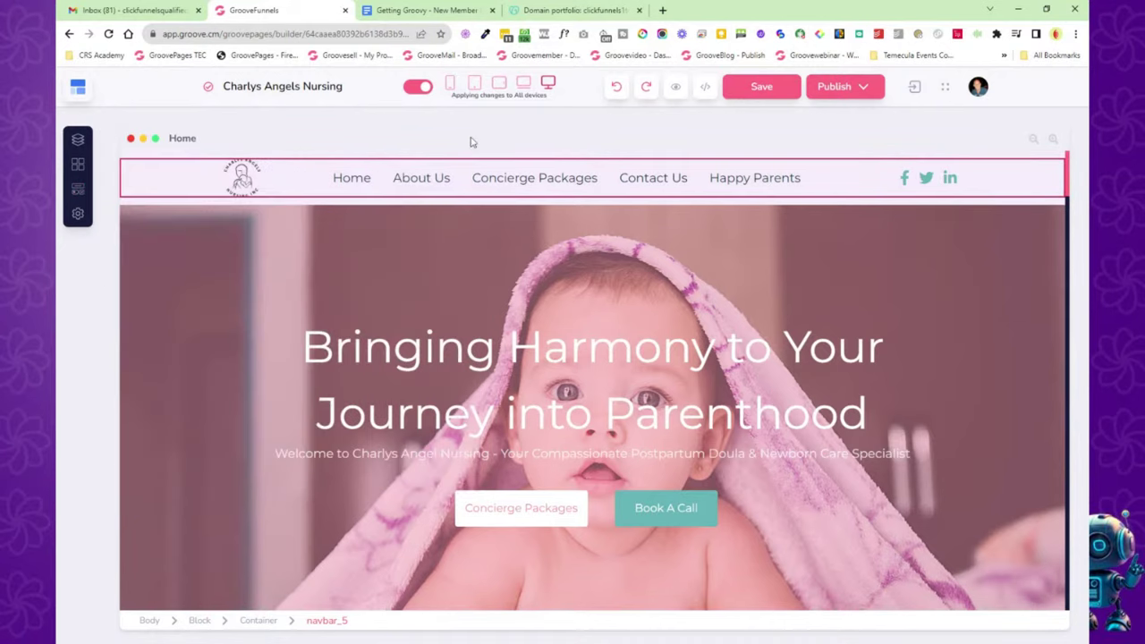
View the Home page's Page Information settings and the site's Site Information settings without changing them.
{"action": "left_click", "coordinate": [78, 214]}
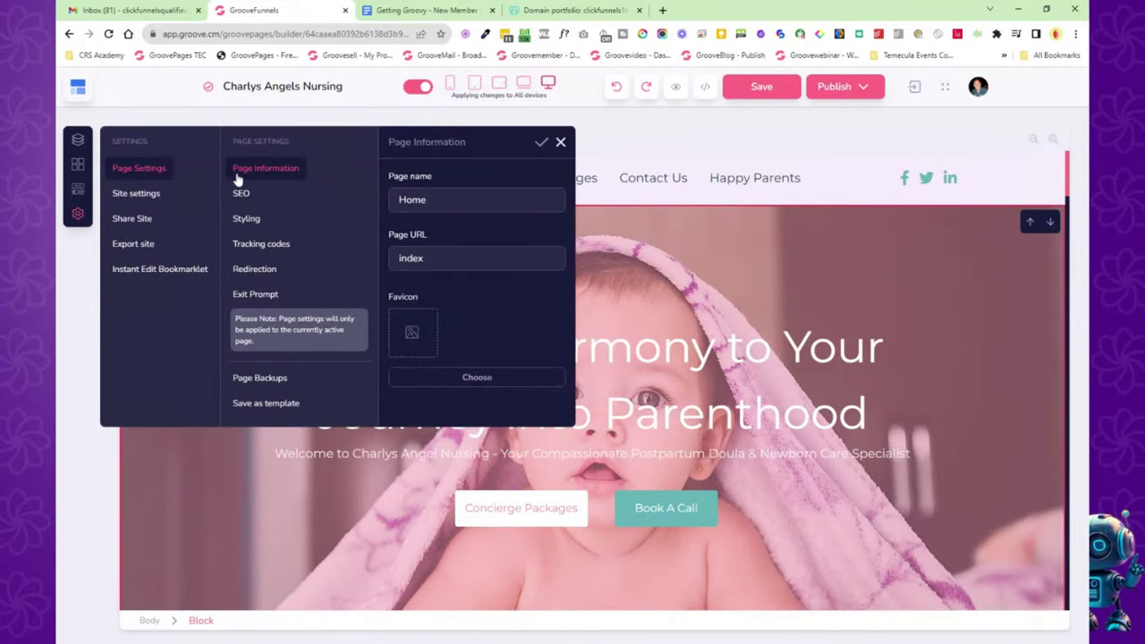
{"action": "left_click", "coordinate": [139, 196]}
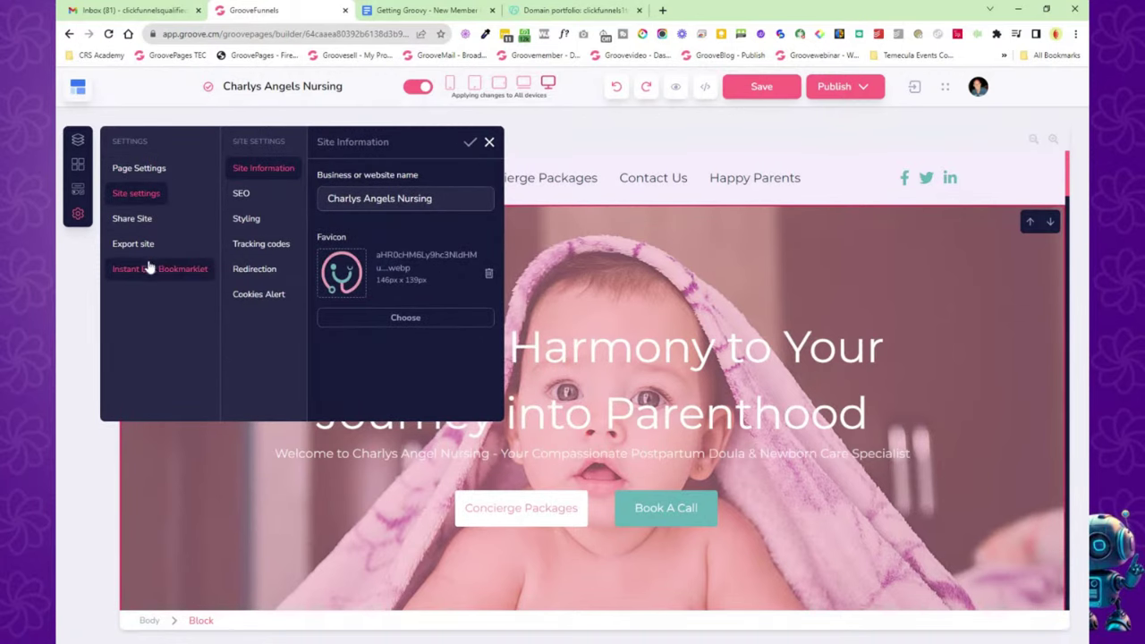
{"action": "left_click", "coordinate": [490, 141]}
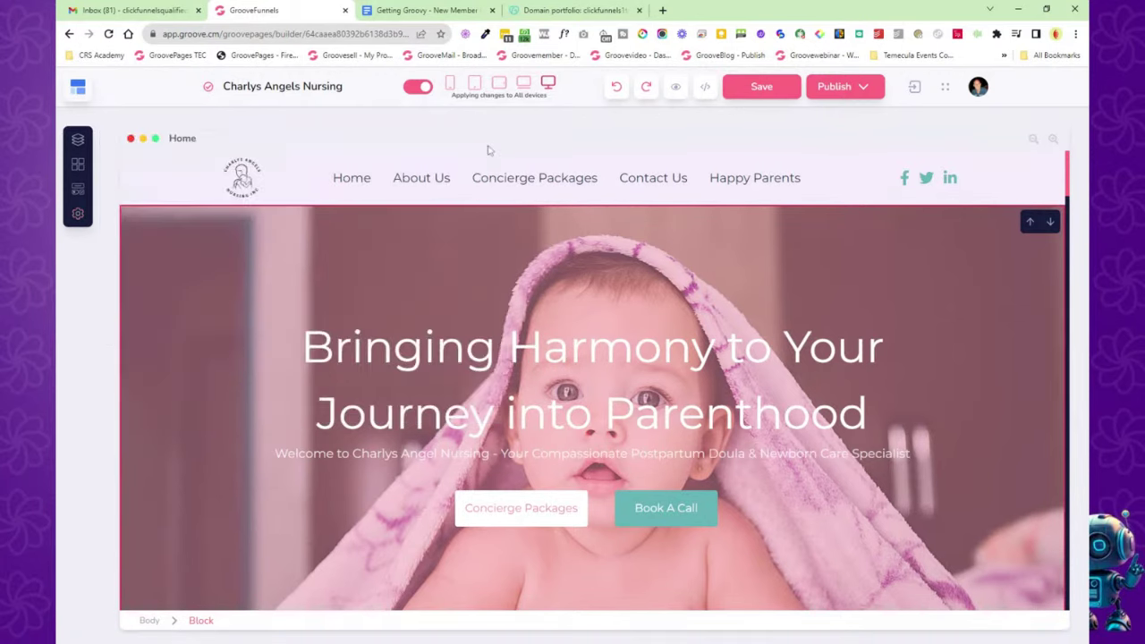
Preview the Home page in the mobile, tablet portrait, tablet landscape and laptop sizes, and return to the desktop size.
{"action": "left_click", "coordinate": [450, 83]}
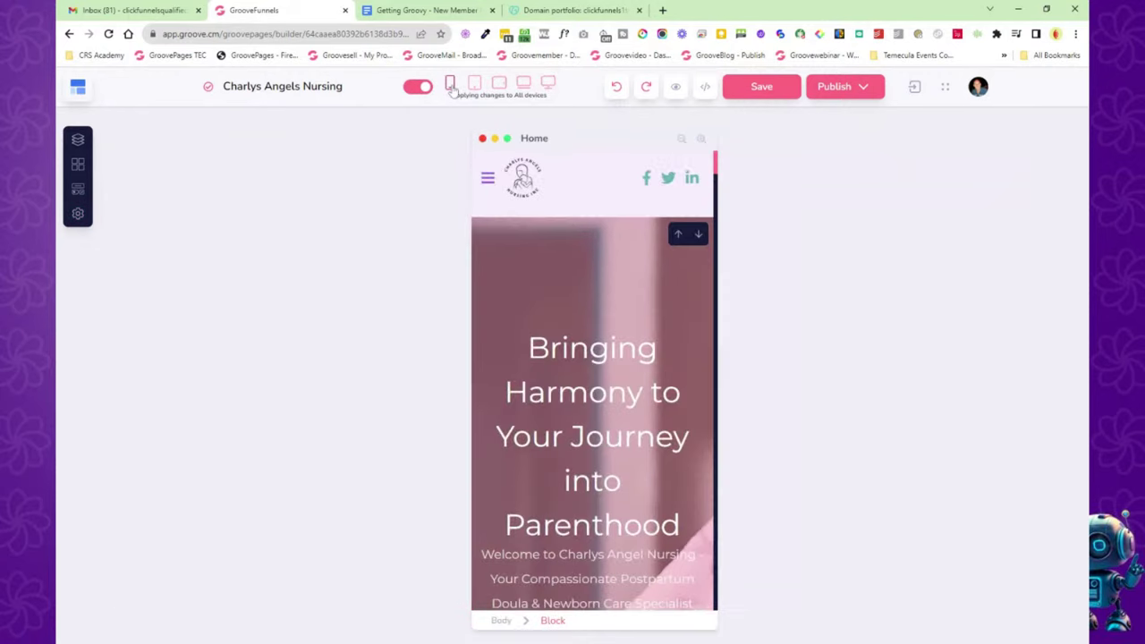
{"action": "scroll", "coordinate": [582, 258], "scroll_direction": "down", "scroll_amount": 5}
{"action": "scroll", "coordinate": [582, 261], "scroll_direction": "up", "scroll_amount": 5}
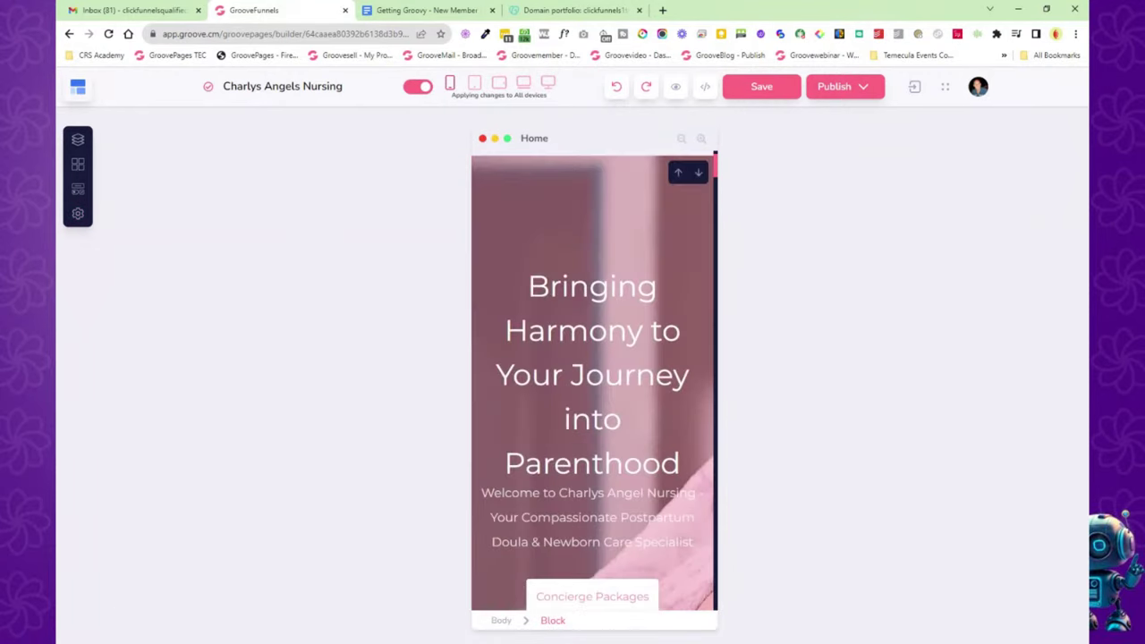
{"action": "left_click", "coordinate": [474, 84]}
{"action": "left_click", "coordinate": [498, 87]}
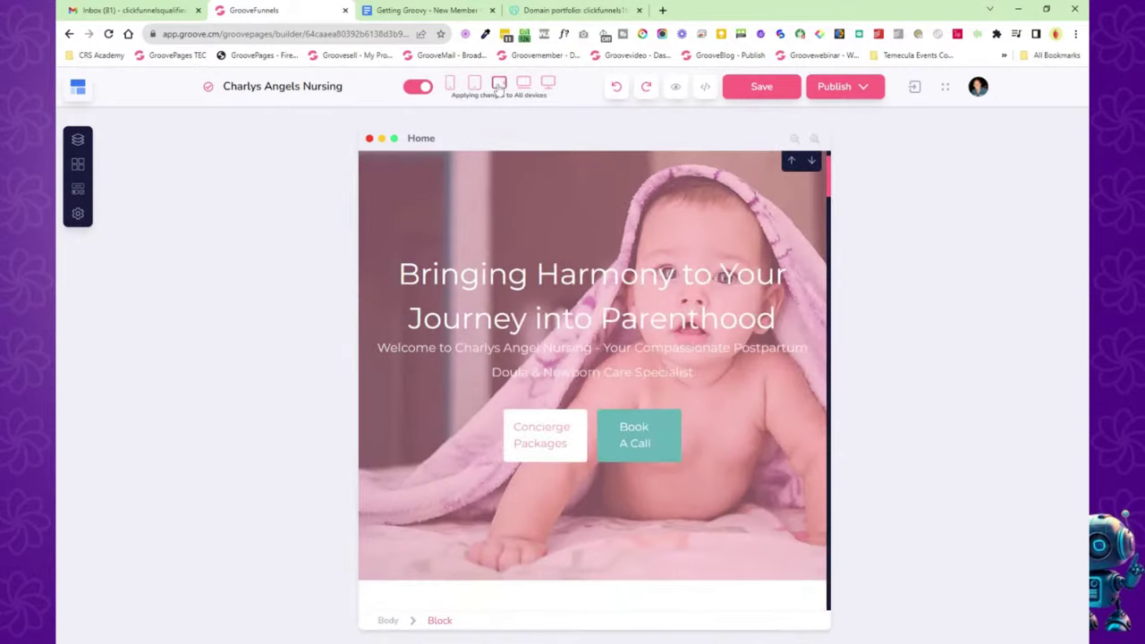
{"action": "left_click", "coordinate": [526, 85]}
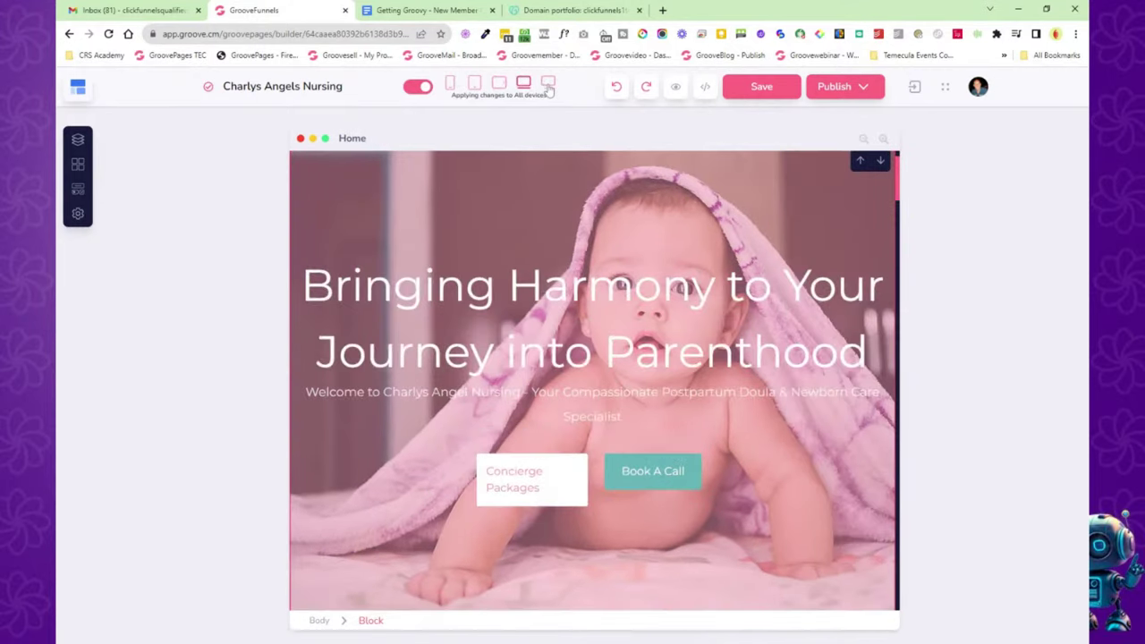
{"action": "left_click", "coordinate": [547, 83]}
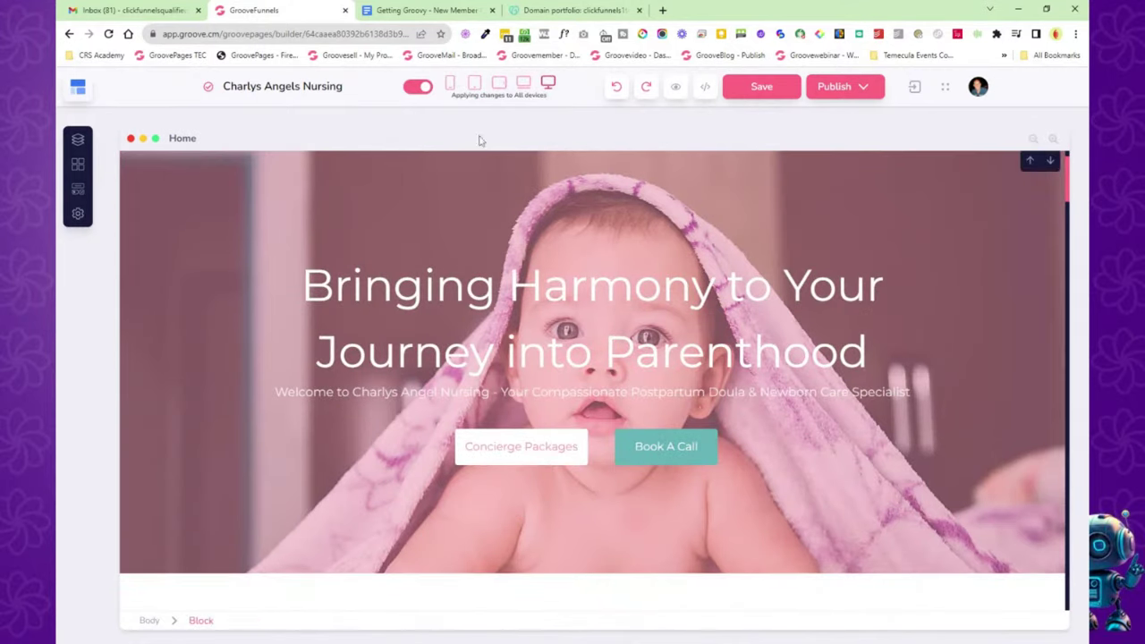
In the mobile view, restrict changes to the mobile device and set the hero heading's text size to 8.
{"action": "left_click", "coordinate": [450, 83]}
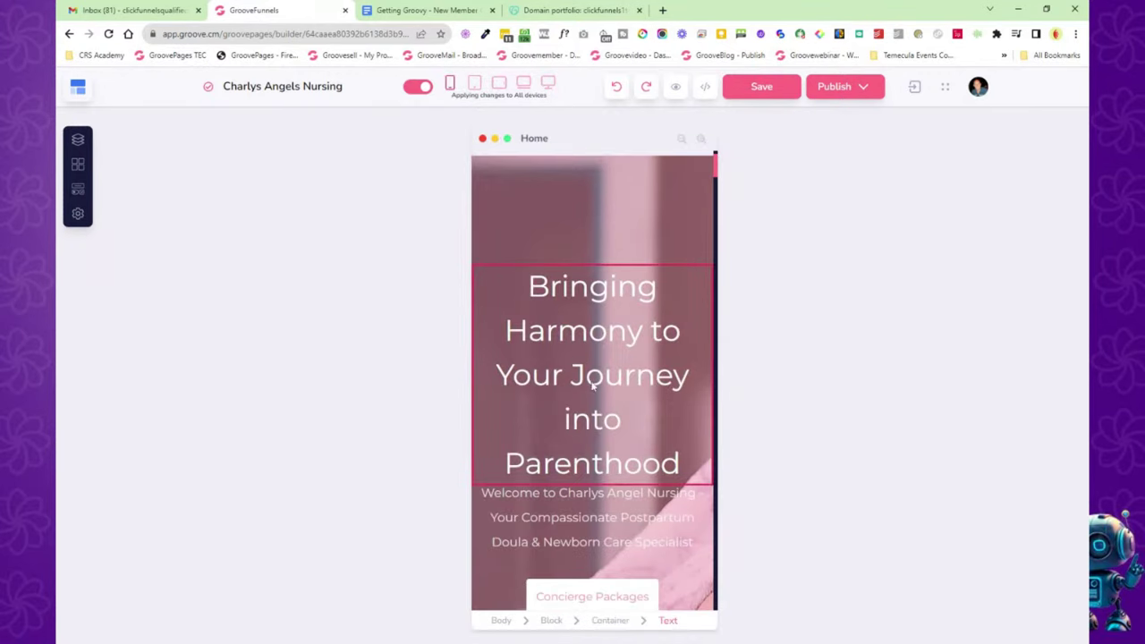
{"action": "left_click", "coordinate": [419, 87]}
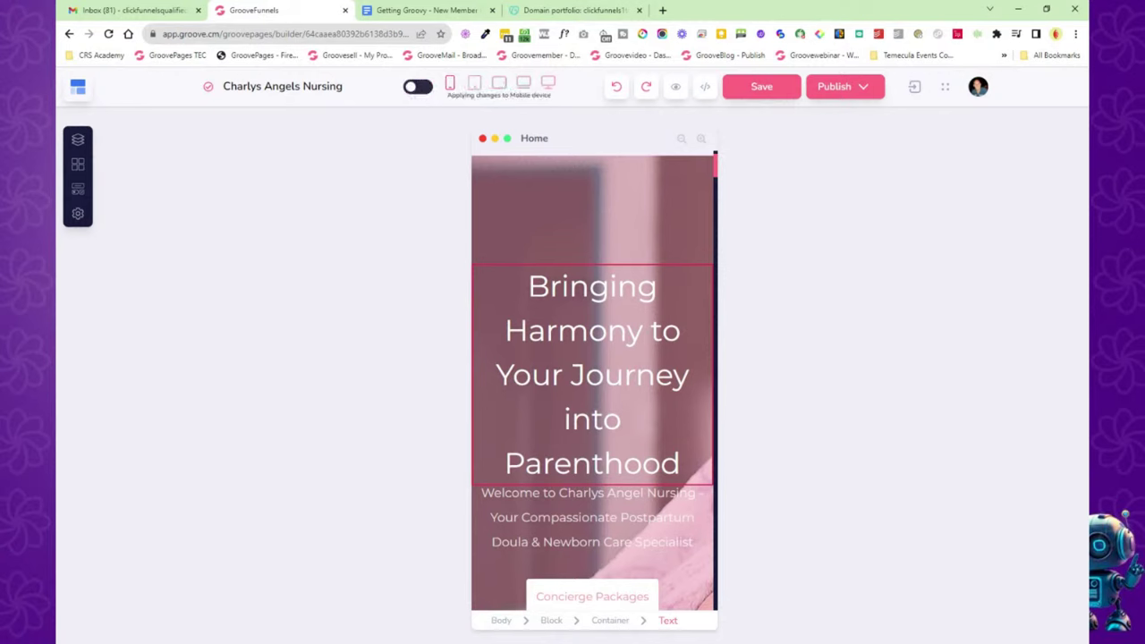
{"action": "left_click_drag", "start_coordinate": [448, 97], "coordinate": [551, 107]}
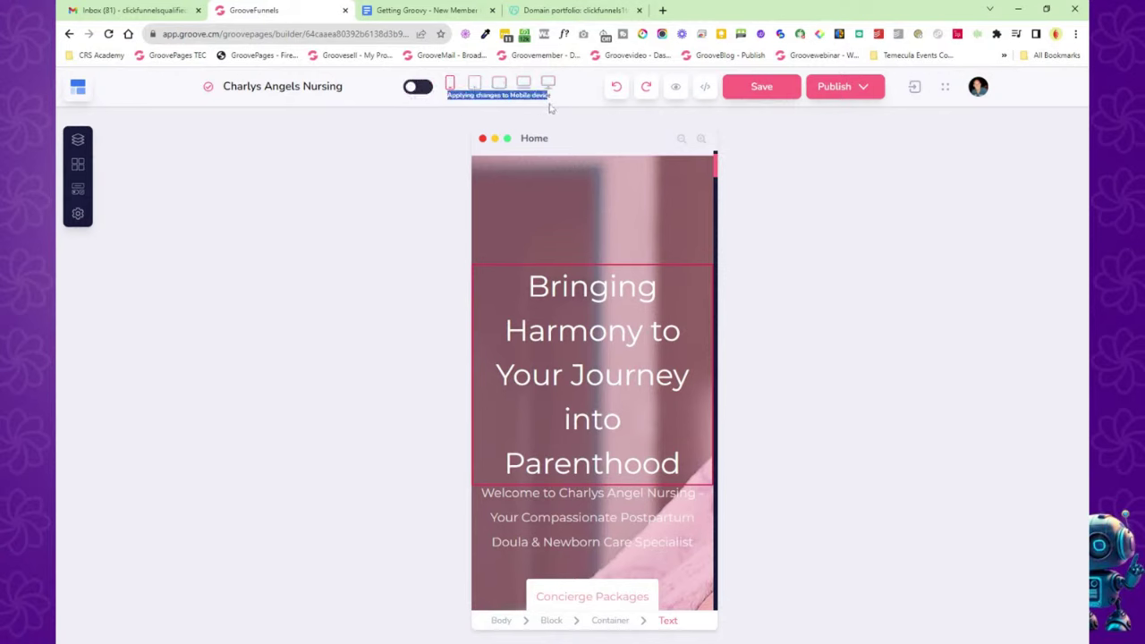
{"action": "left_click", "coordinate": [592, 375]}
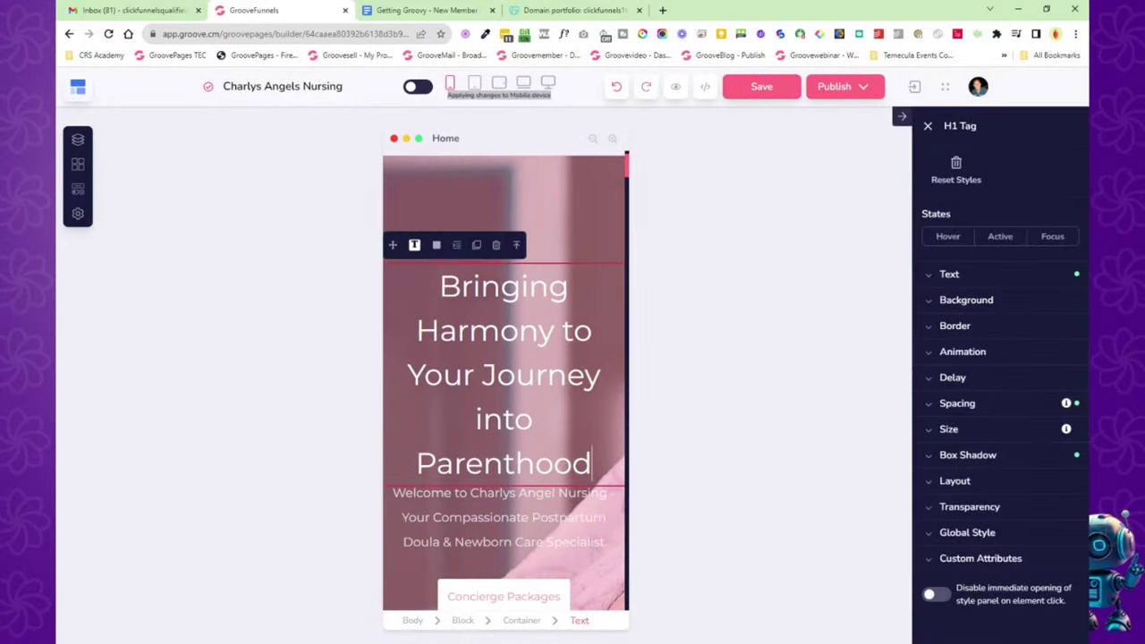
{"action": "left_click", "coordinate": [992, 280]}
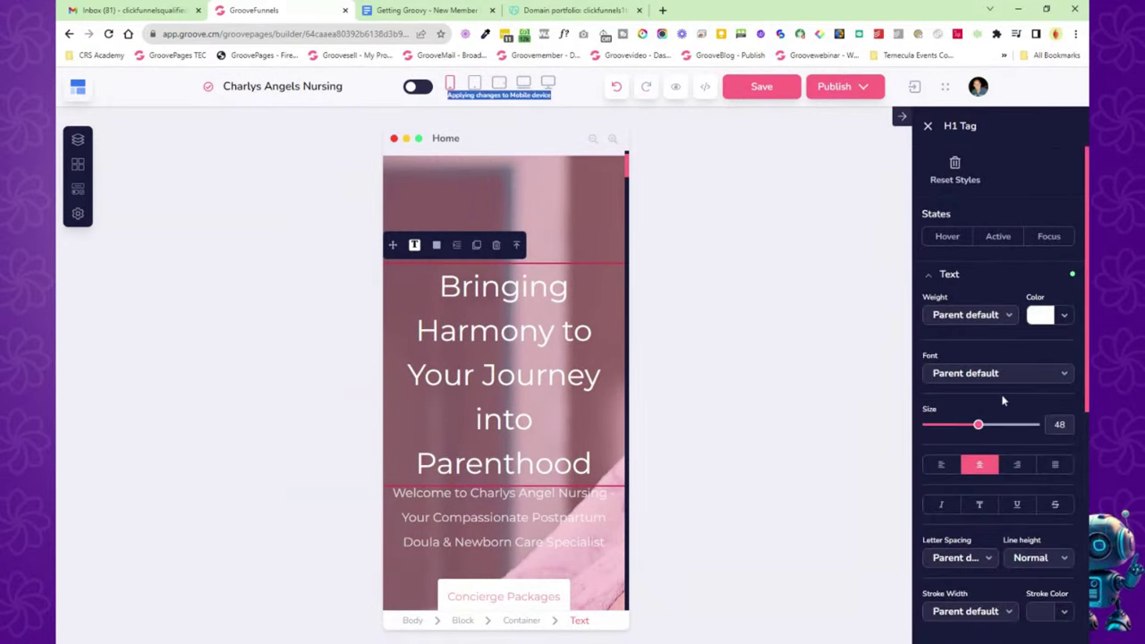
{"action": "left_click_drag", "start_coordinate": [981, 427], "coordinate": [936, 427]}
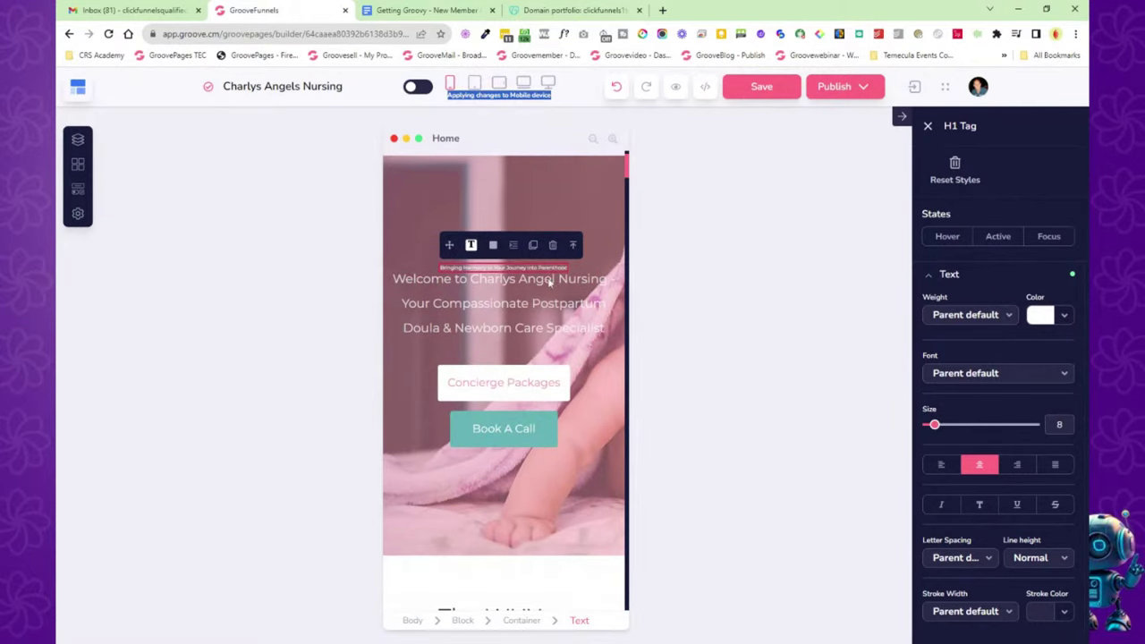
Compare the hero heading's size across the tablet, laptop and desktop views, and return to the mobile view.
{"action": "left_click", "coordinate": [475, 82]}
{"action": "left_click", "coordinate": [499, 83]}
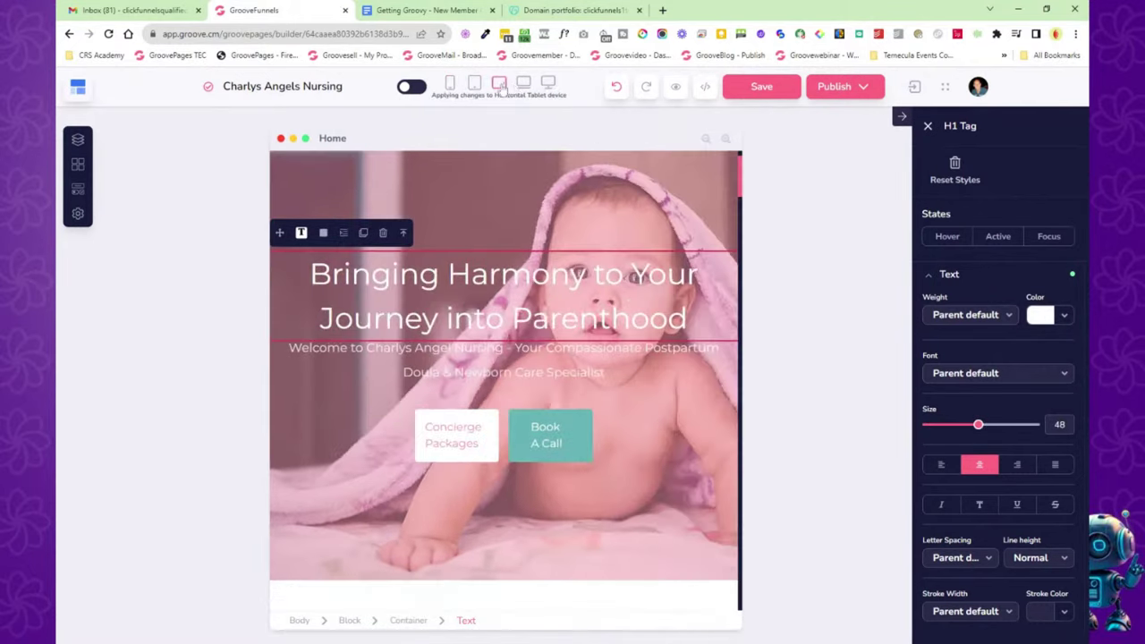
{"action": "left_click", "coordinate": [523, 83]}
{"action": "left_click", "coordinate": [548, 83]}
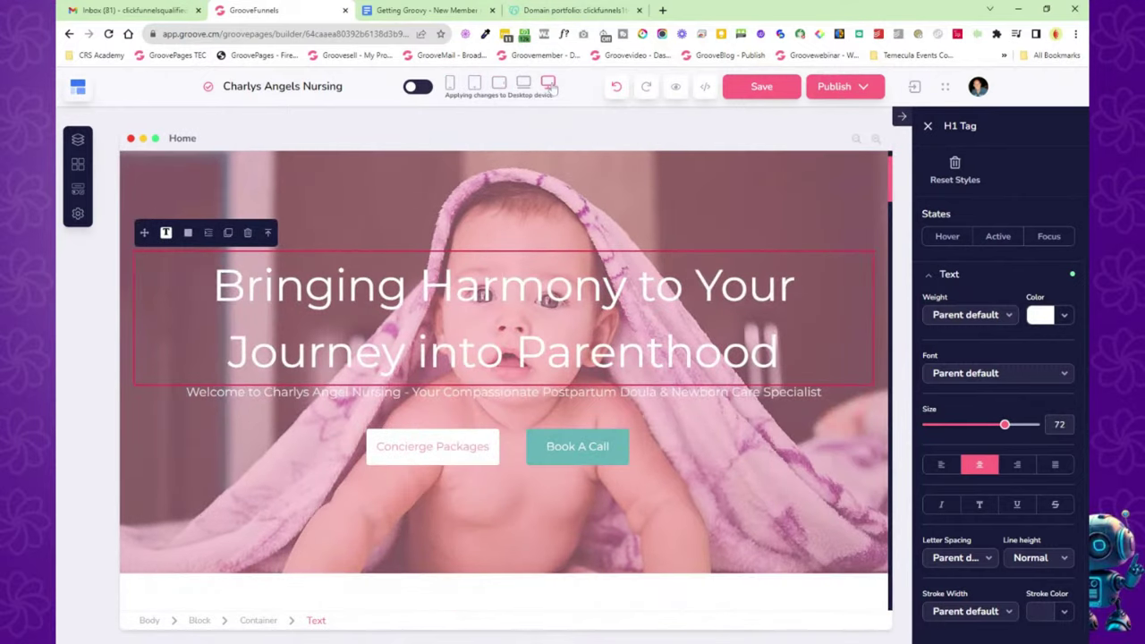
{"action": "left_click", "coordinate": [450, 82]}
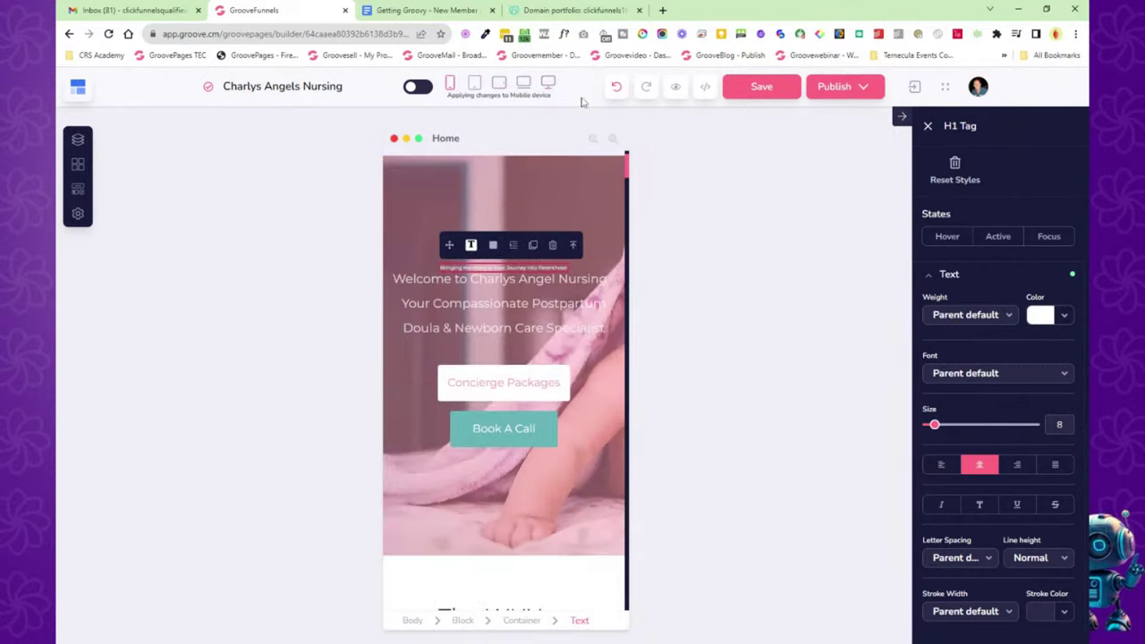
Undo the mobile heading size change, and restore applying changes to all devices in the desktop view.
{"action": "left_click", "coordinate": [616, 88]}
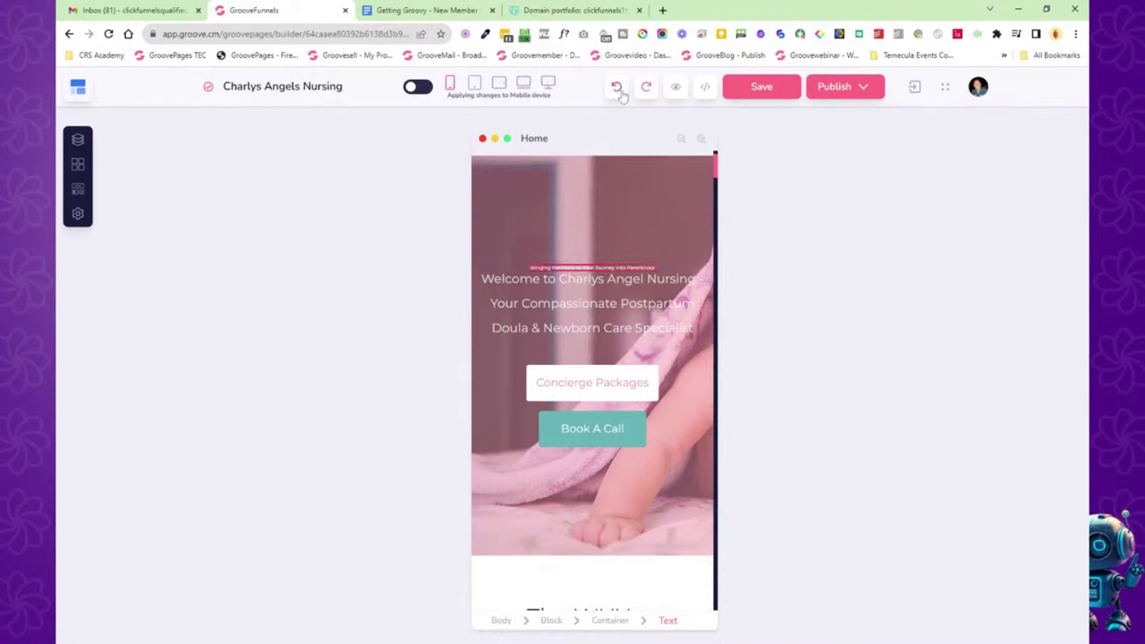
{"action": "left_click", "coordinate": [616, 88]}
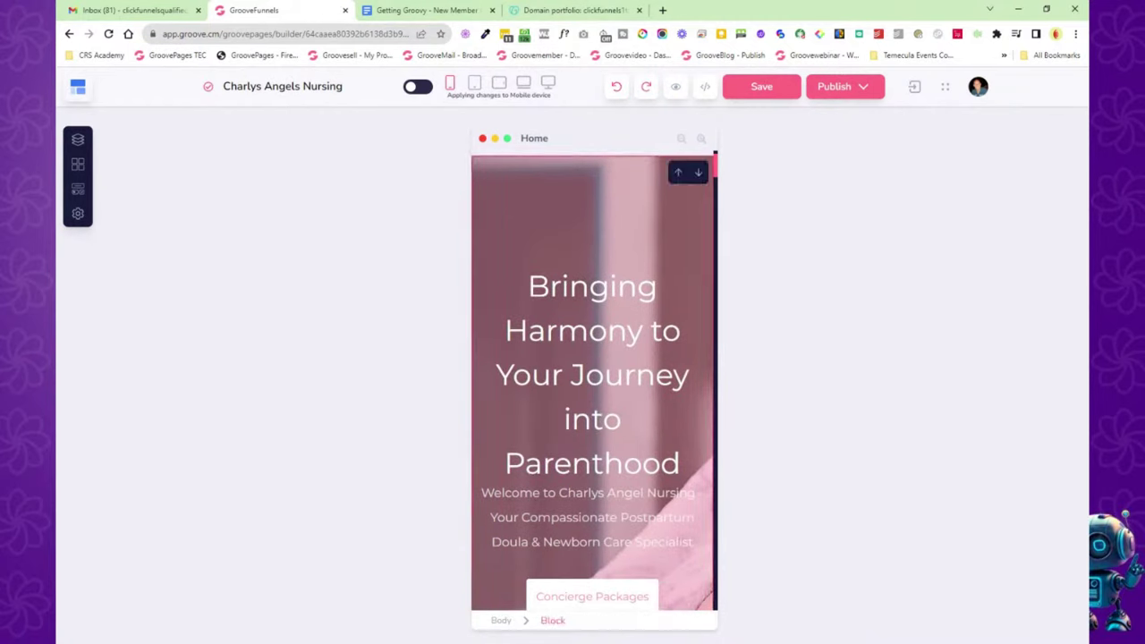
{"action": "left_click", "coordinate": [418, 86]}
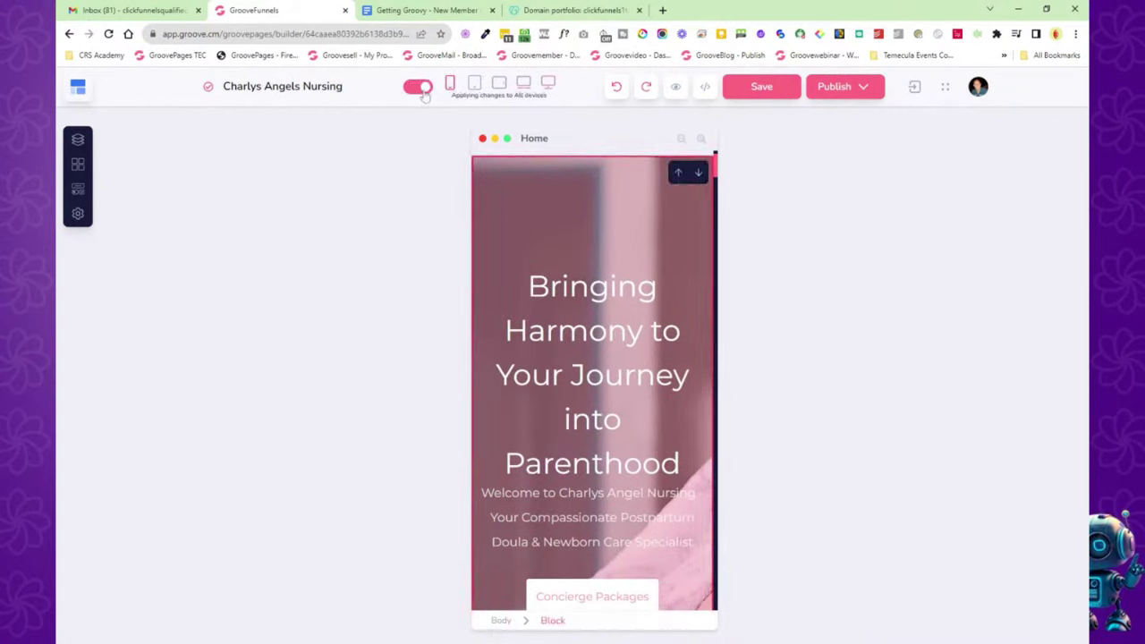
{"action": "left_click", "coordinate": [546, 83]}
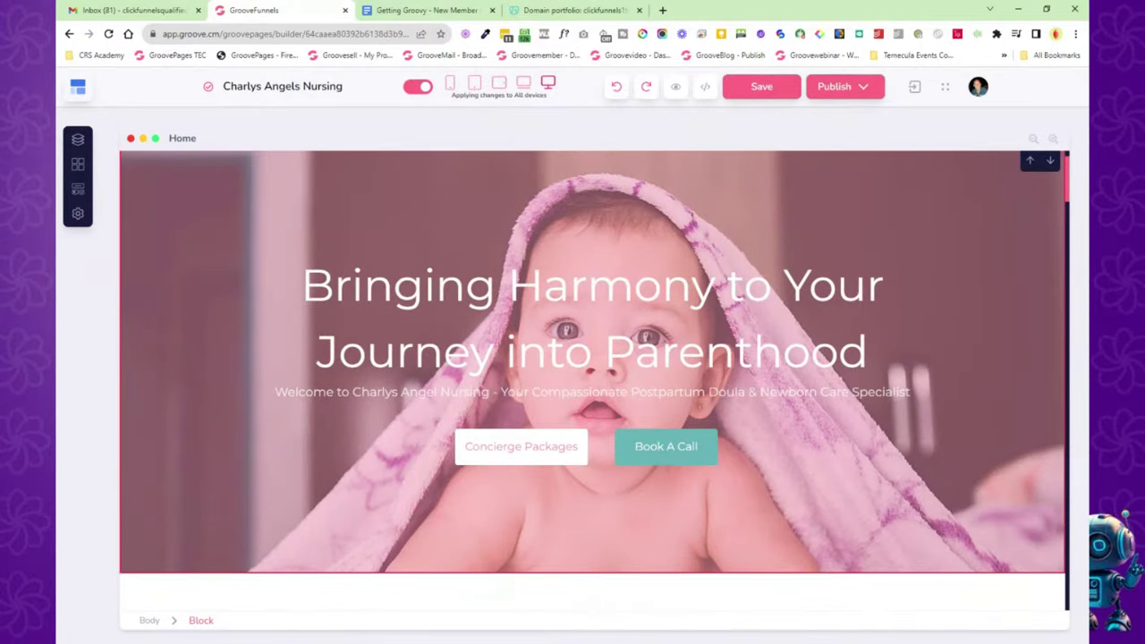
Preview the Home page in a separate browser tab, look through its sections, and close the preview.
{"action": "left_click", "coordinate": [674, 88]}
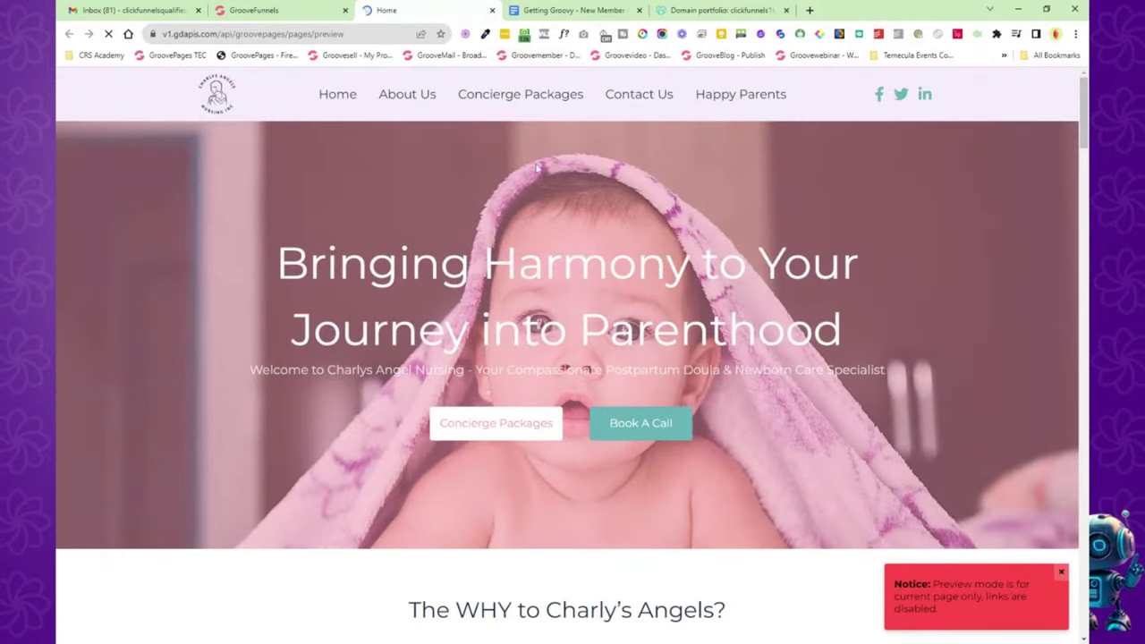
{"action": "scroll", "coordinate": [537, 166], "scroll_direction": "down", "scroll_amount": 7}
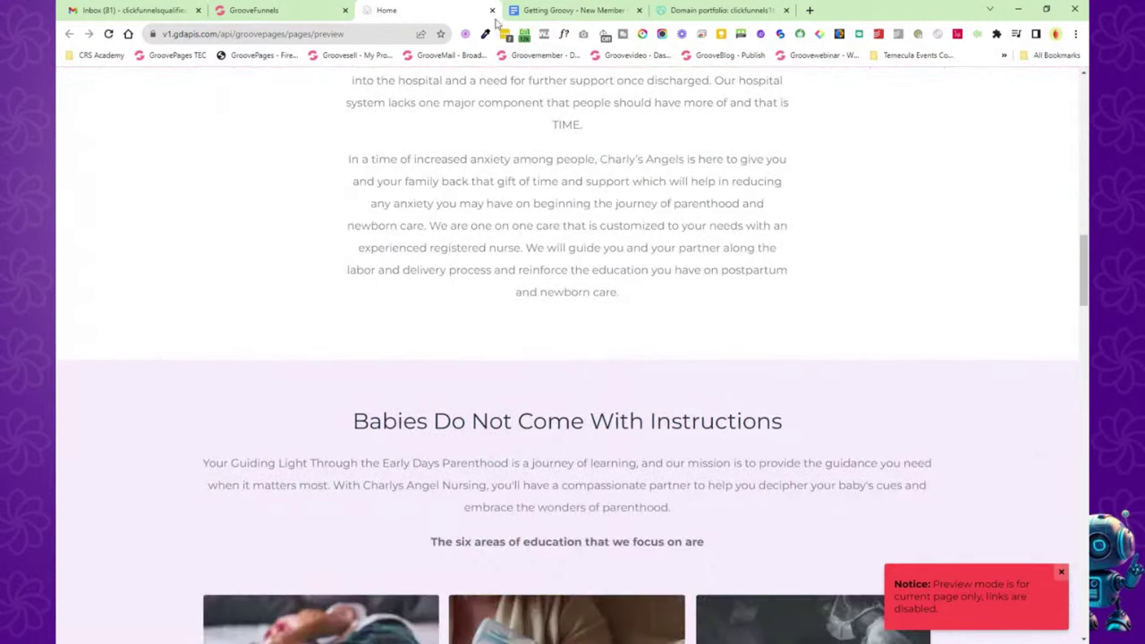
{"action": "key", "text": "Page_Down"}
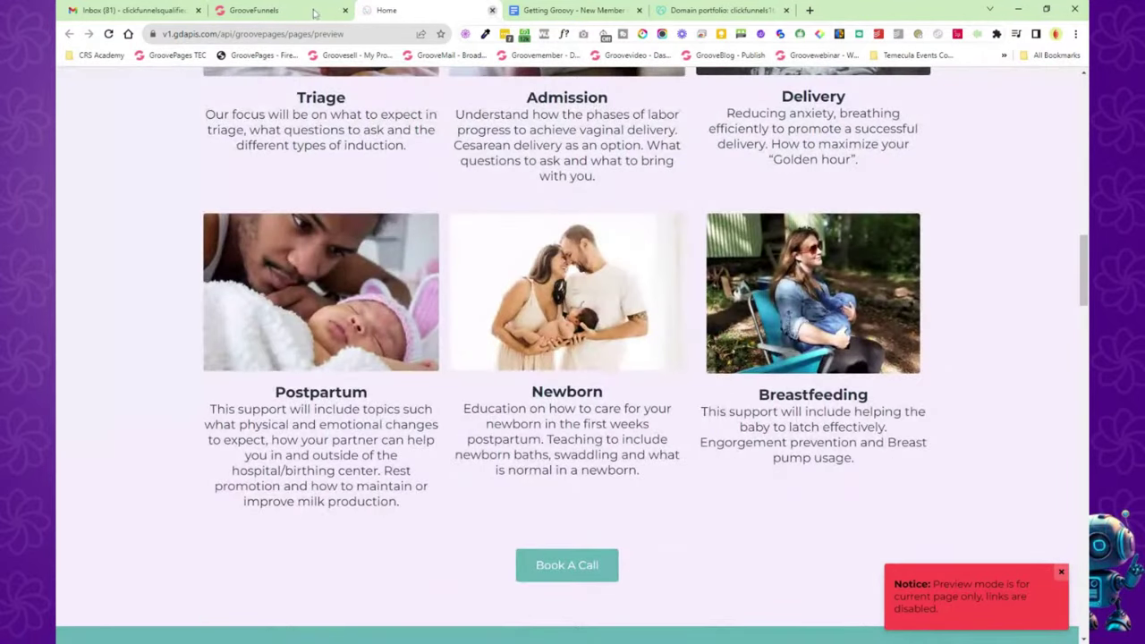
{"action": "key", "text": "ctrl+w"}
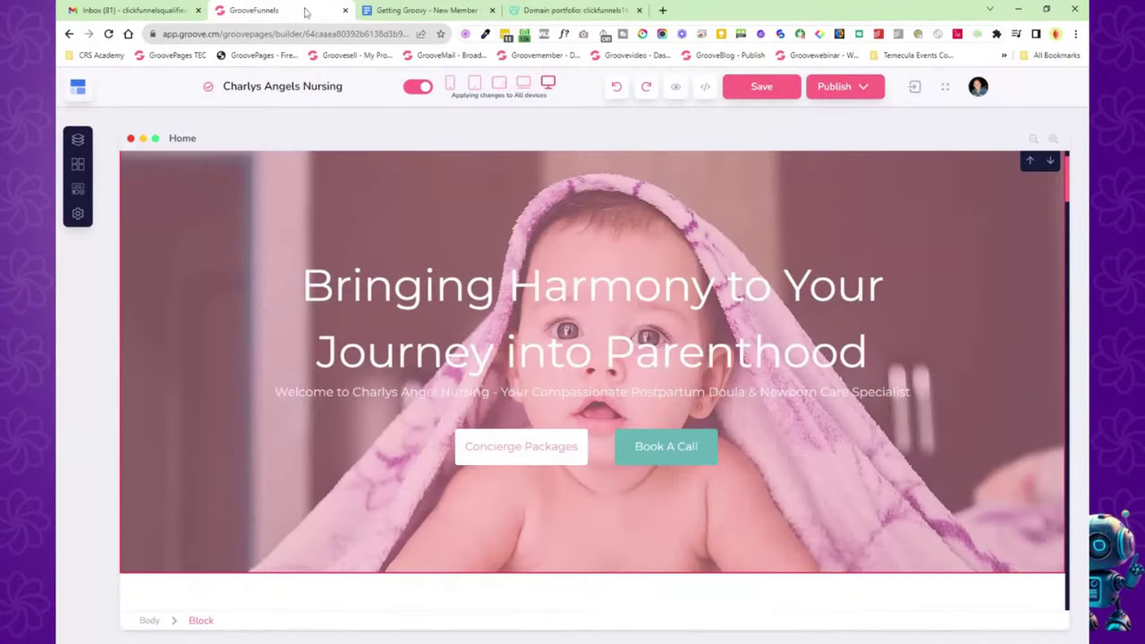
View the Home page's source code without saving changes, and inspect the publish settings for the website and current page.
{"action": "left_click", "coordinate": [705, 89]}
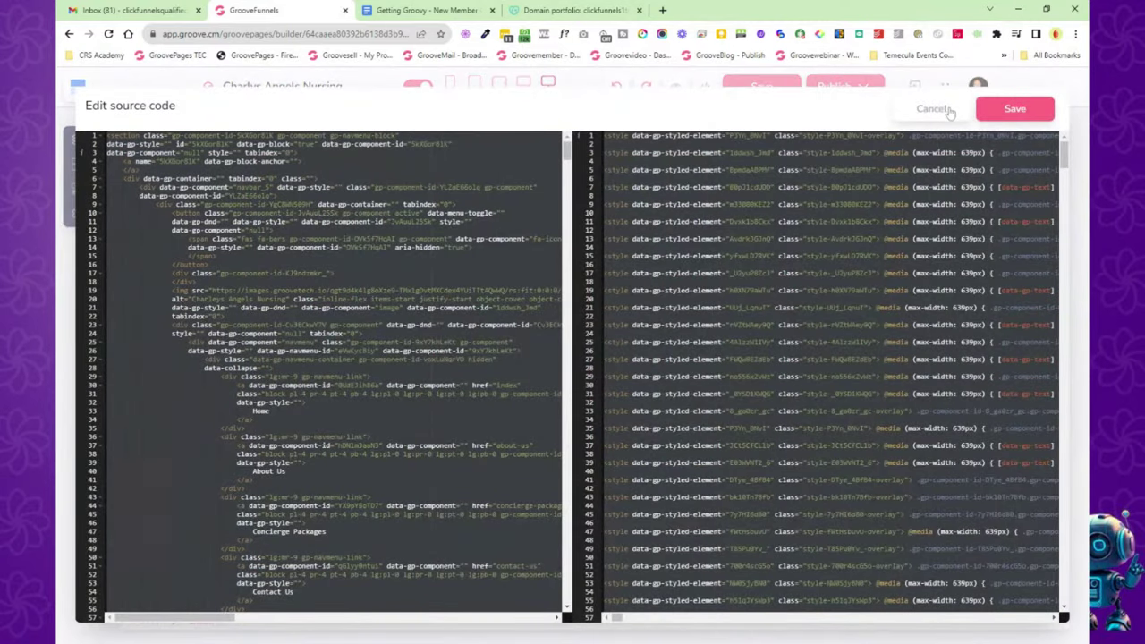
{"action": "left_click", "coordinate": [934, 109]}
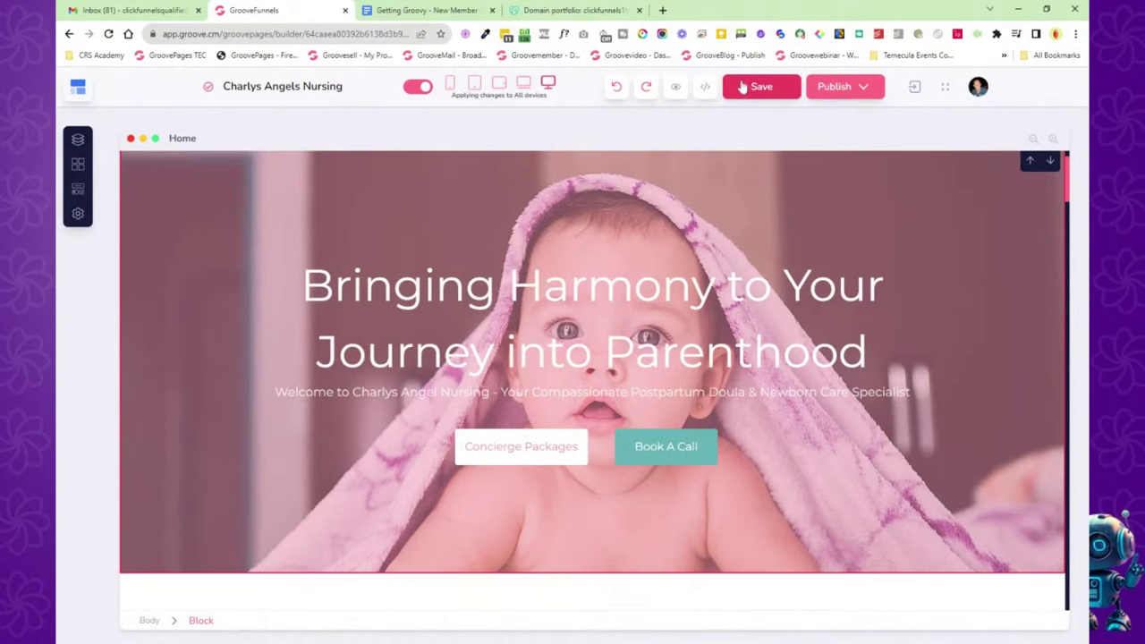
{"action": "left_click", "coordinate": [864, 86]}
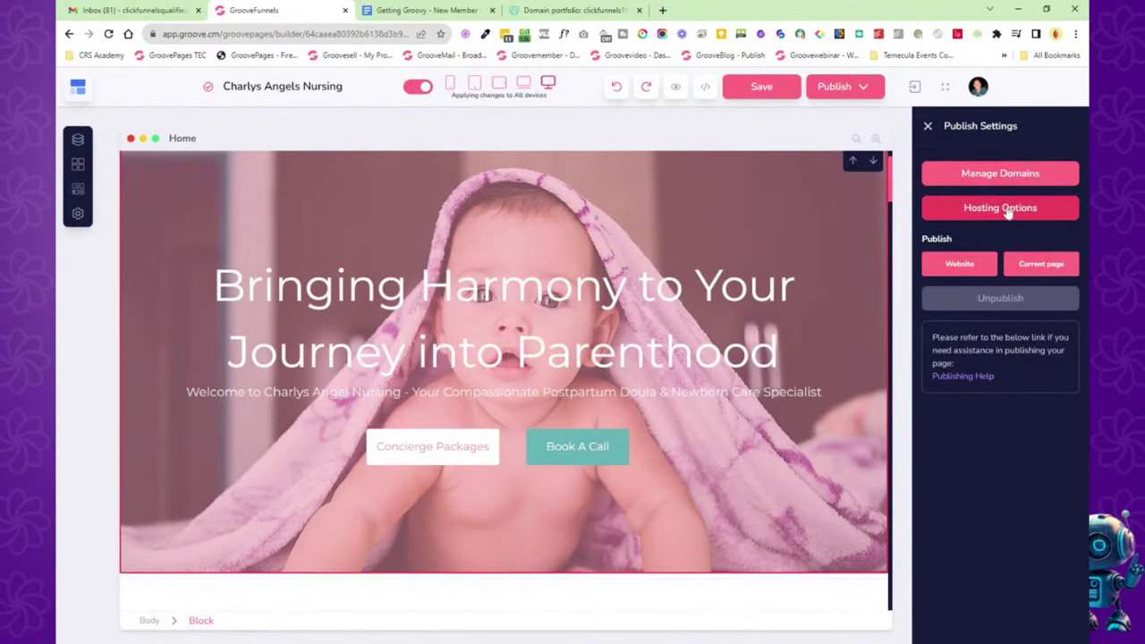
{"action": "mouse_move", "coordinate": [933, 260]}
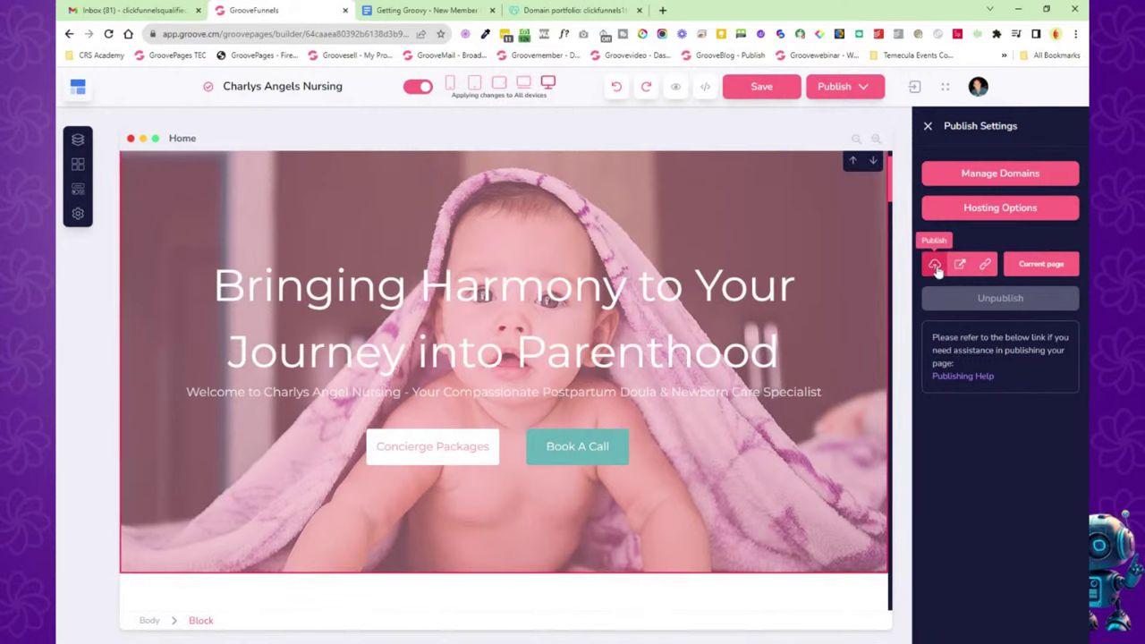
{"action": "mouse_move", "coordinate": [1016, 267]}
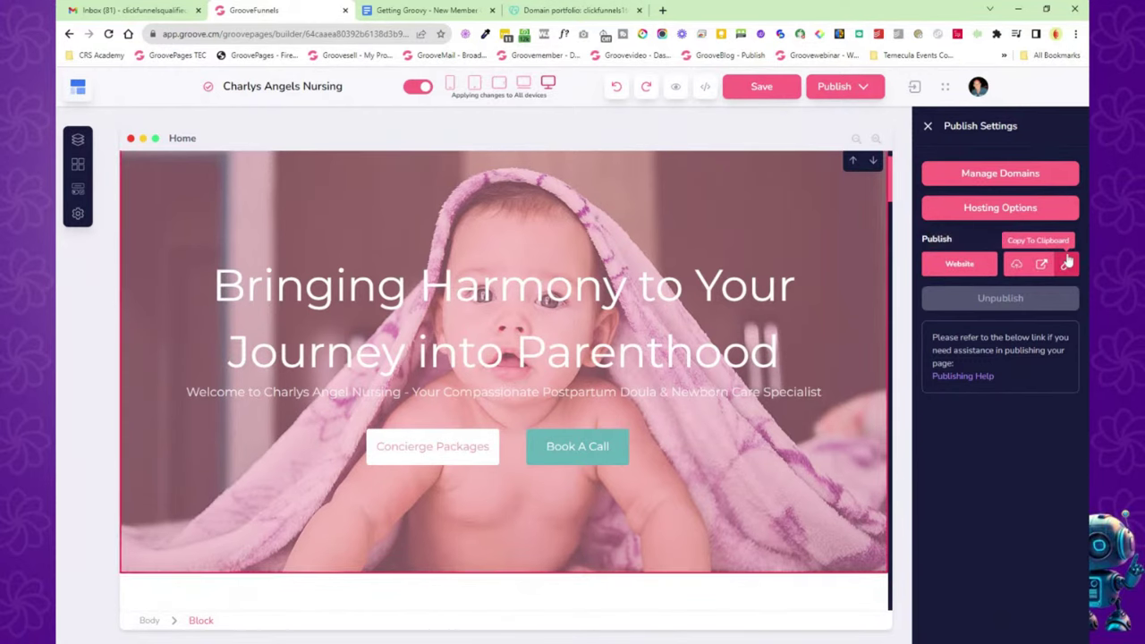
Go to the Groove dashboard, checking the New Member Onboarding roadmap in Google Docs while it loads.
{"action": "left_click", "coordinate": [78, 86]}
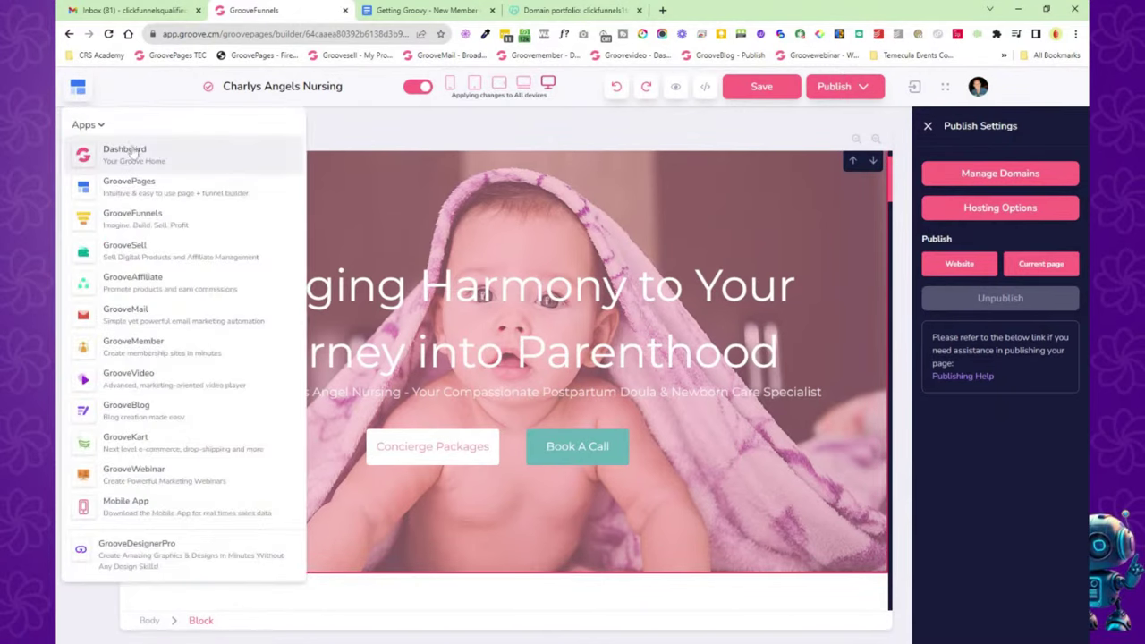
{"action": "left_click", "coordinate": [134, 154]}
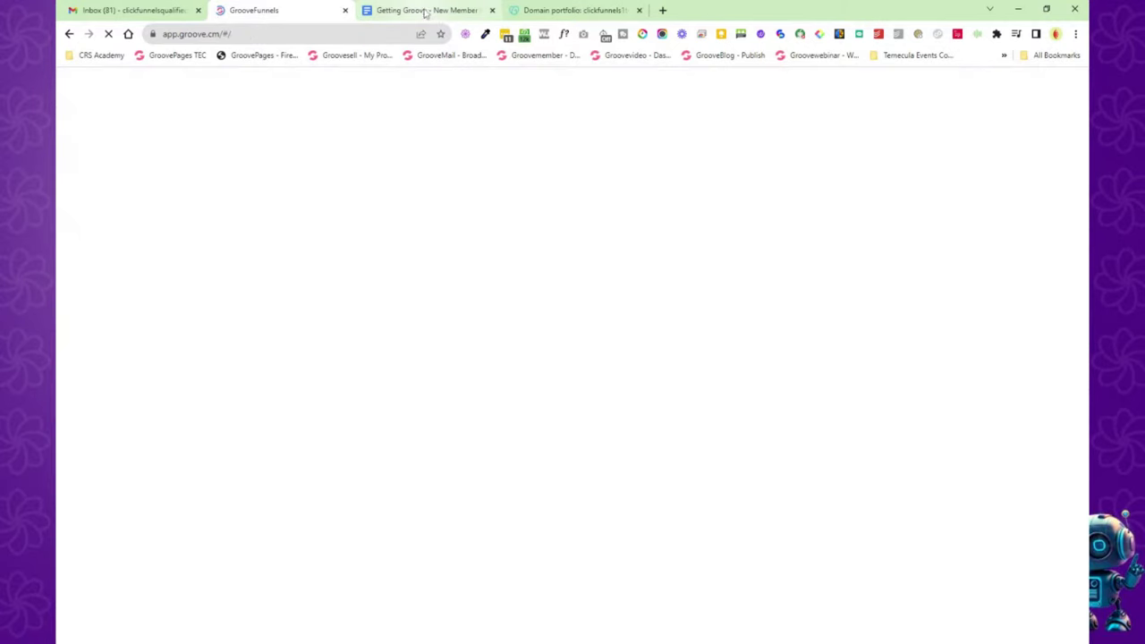
{"action": "left_click", "coordinate": [427, 12]}
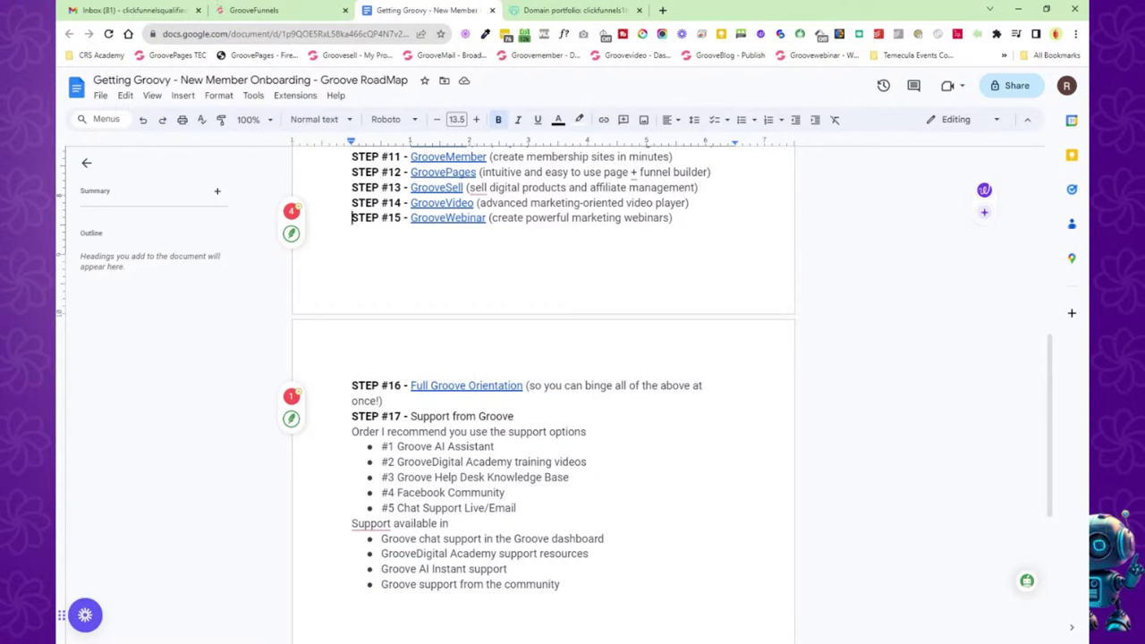
{"action": "left_click", "coordinate": [281, 12]}
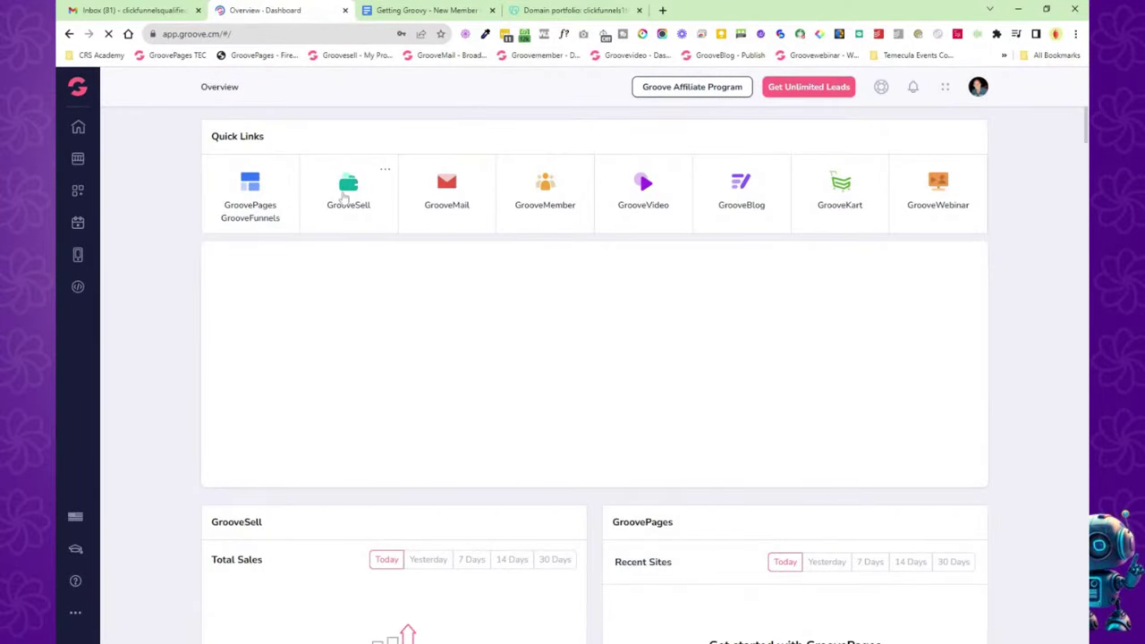
Open the Product Funnels list in GrooveSell and collapse the side navigation.
{"action": "left_click", "coordinate": [344, 197]}
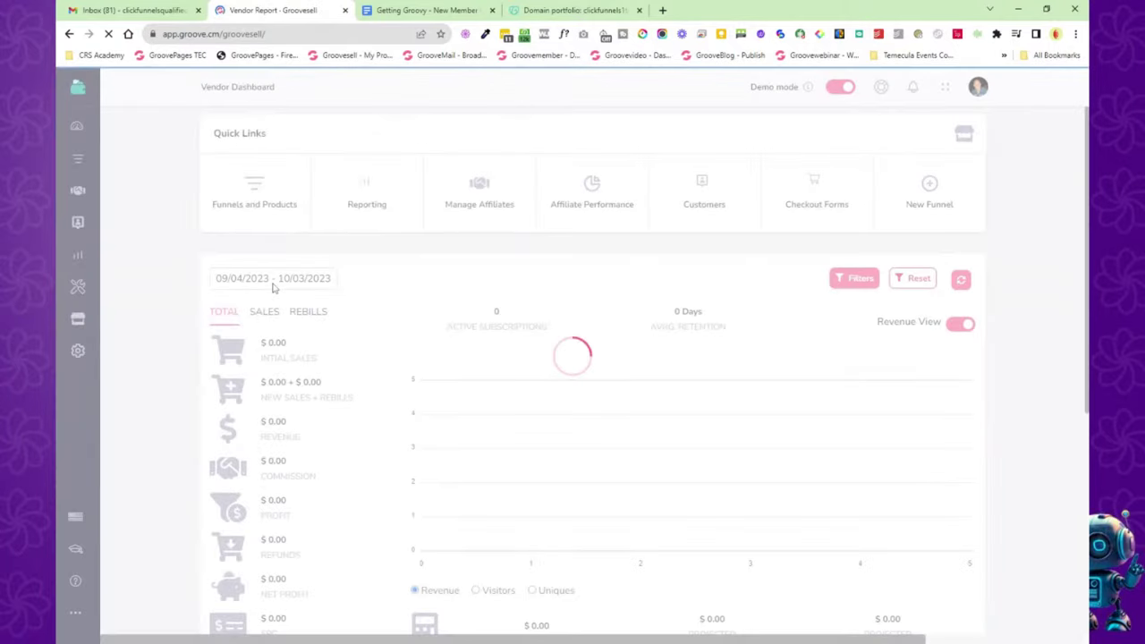
{"action": "left_click", "coordinate": [78, 162]}
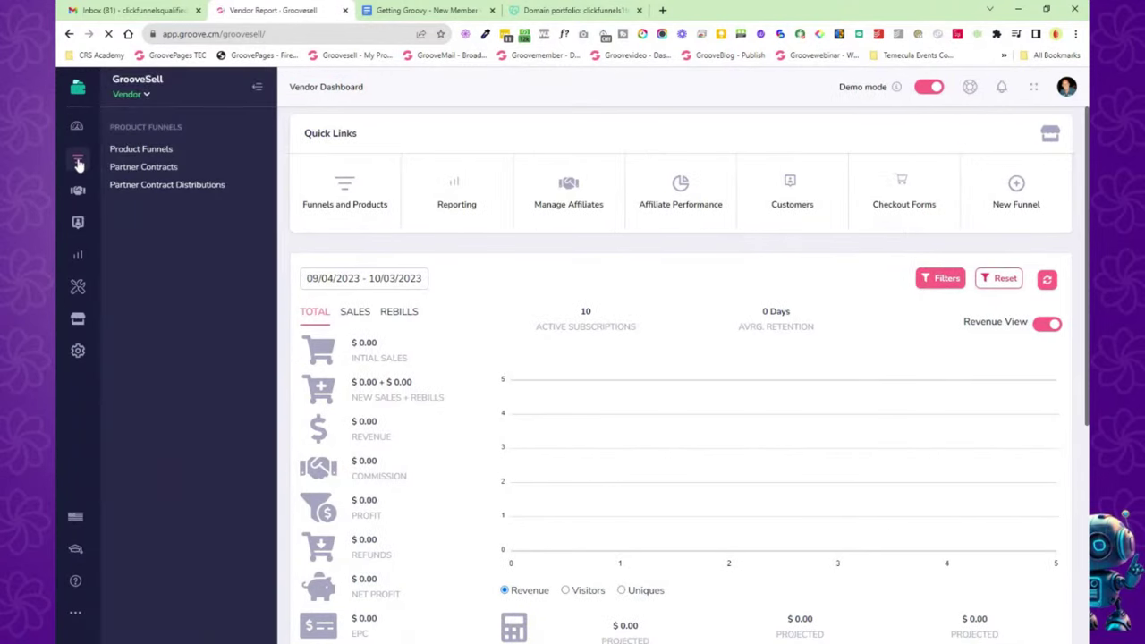
{"action": "left_click", "coordinate": [141, 149]}
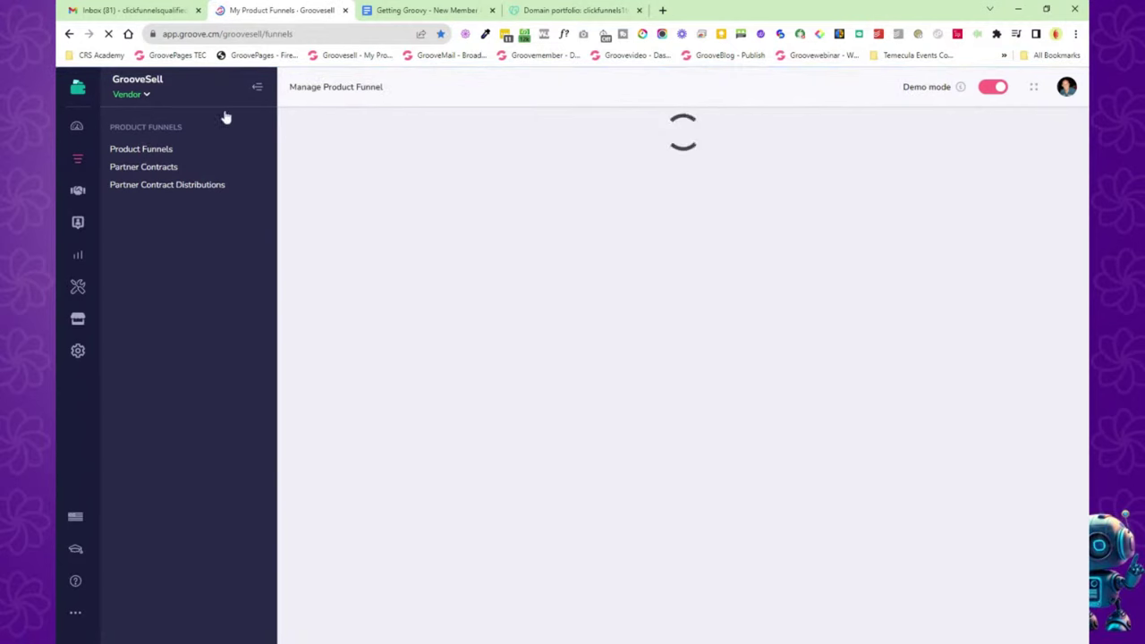
{"action": "left_click", "coordinate": [257, 87]}
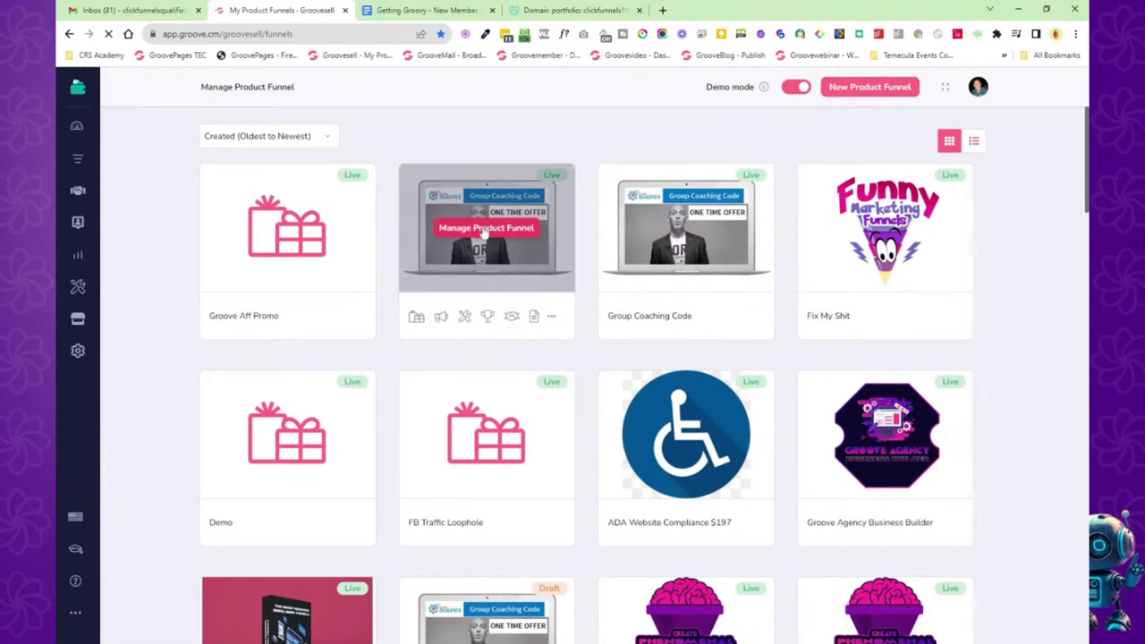
Open the Group Coaching Code funnel's frontend product for editing and review its setup stages from Info to Finish.
{"action": "left_click", "coordinate": [481, 229]}
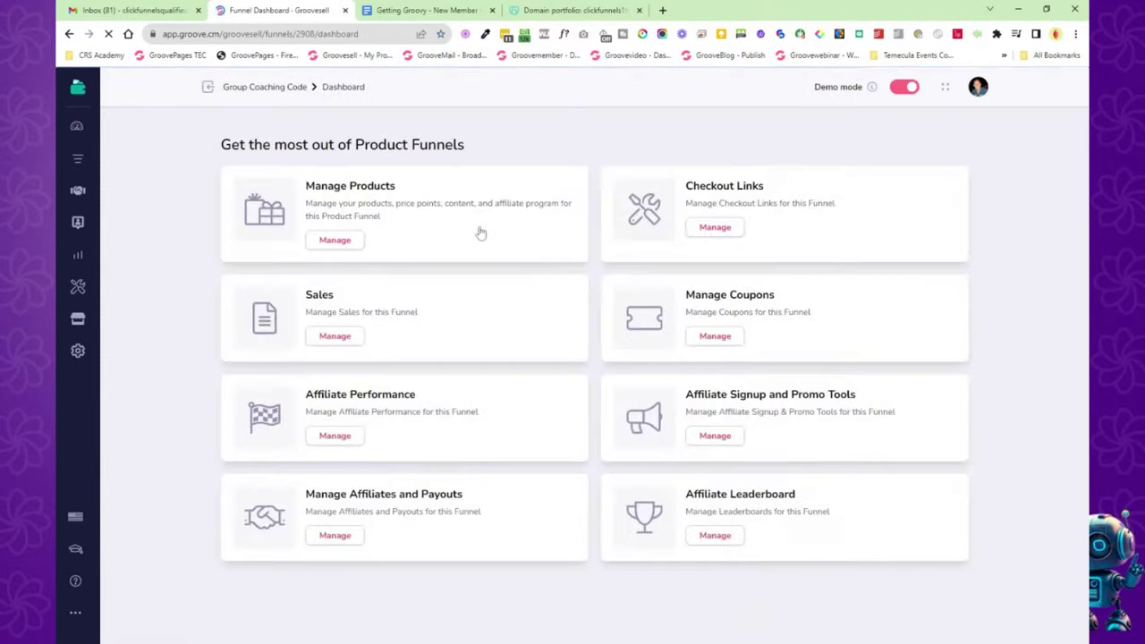
{"action": "left_click", "coordinate": [336, 242]}
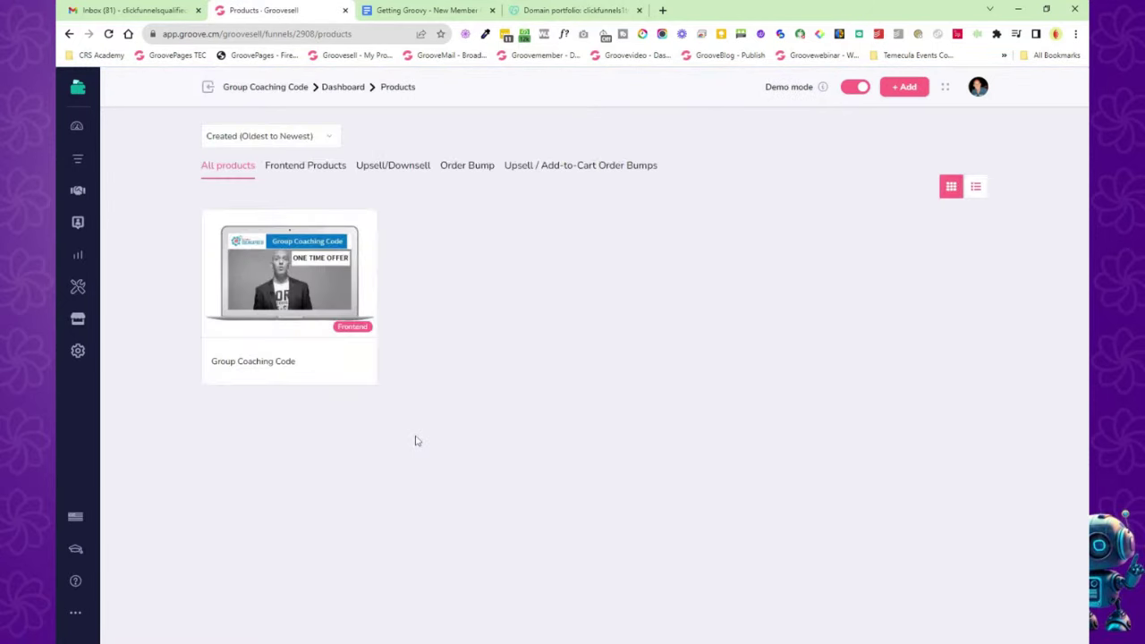
{"action": "left_click", "coordinate": [306, 285]}
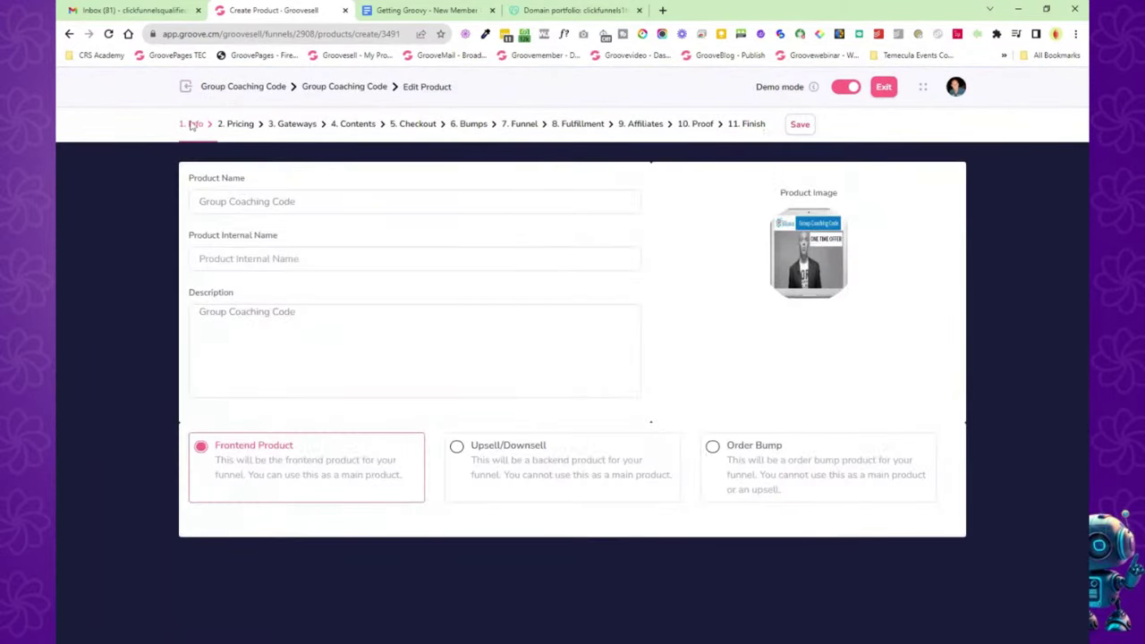
{"action": "triple_click", "coordinate": [198, 137]}
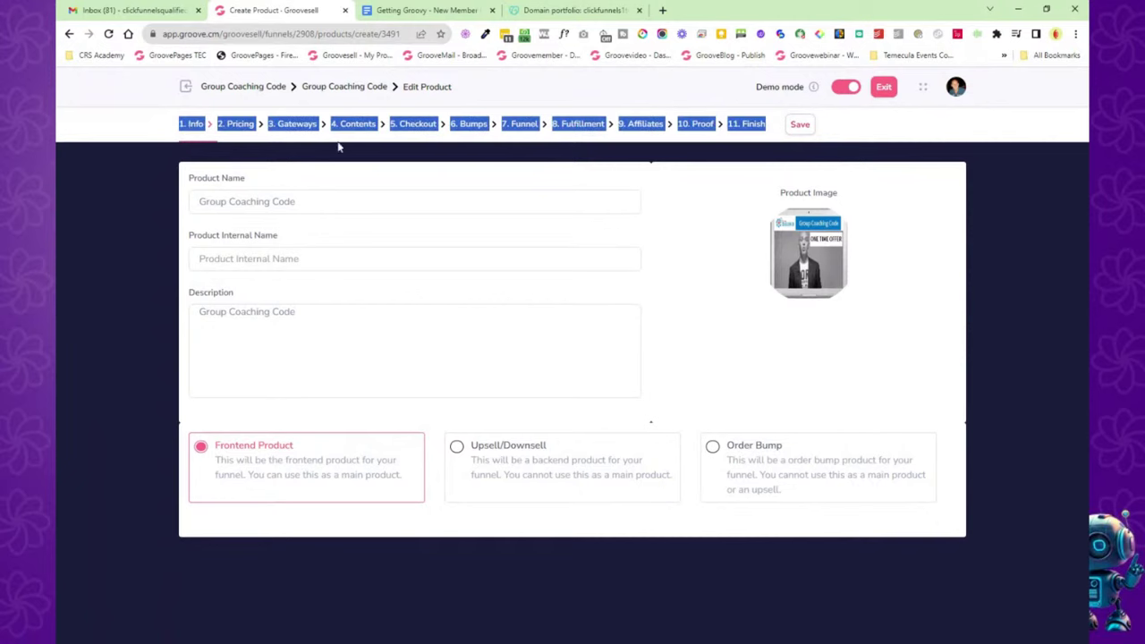
{"action": "left_click", "coordinate": [981, 193]}
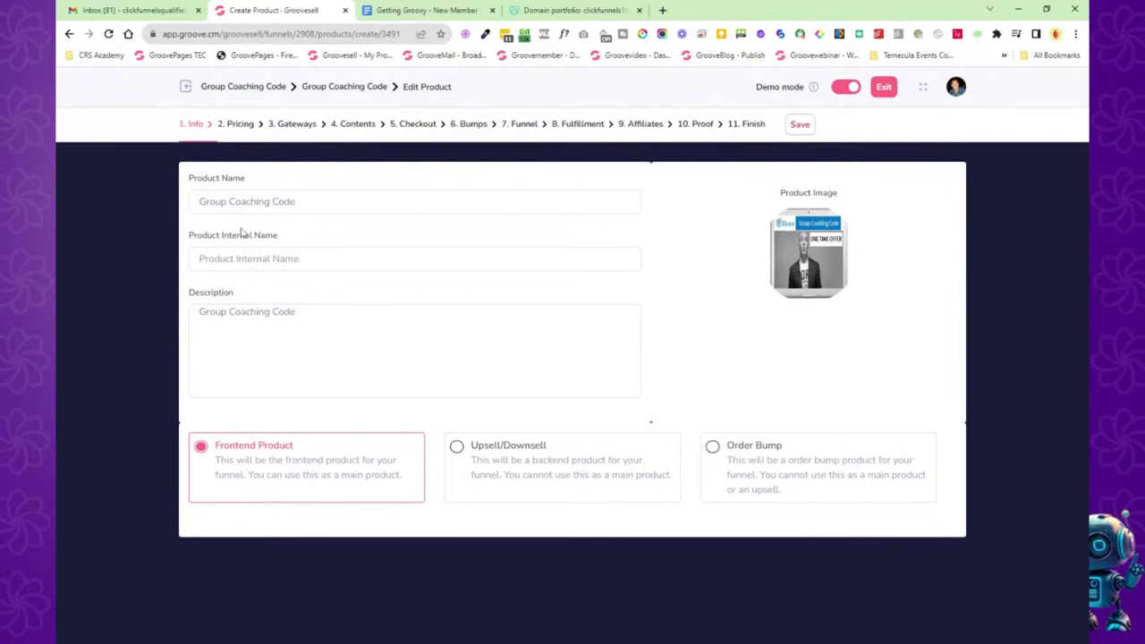
Review the Group Coaching Code product's Pricing, Gateways, Contents, Checkout and Funnel stages, and exit the product editor.
{"action": "left_click", "coordinate": [245, 312]}
{"action": "left_click", "coordinate": [238, 124]}
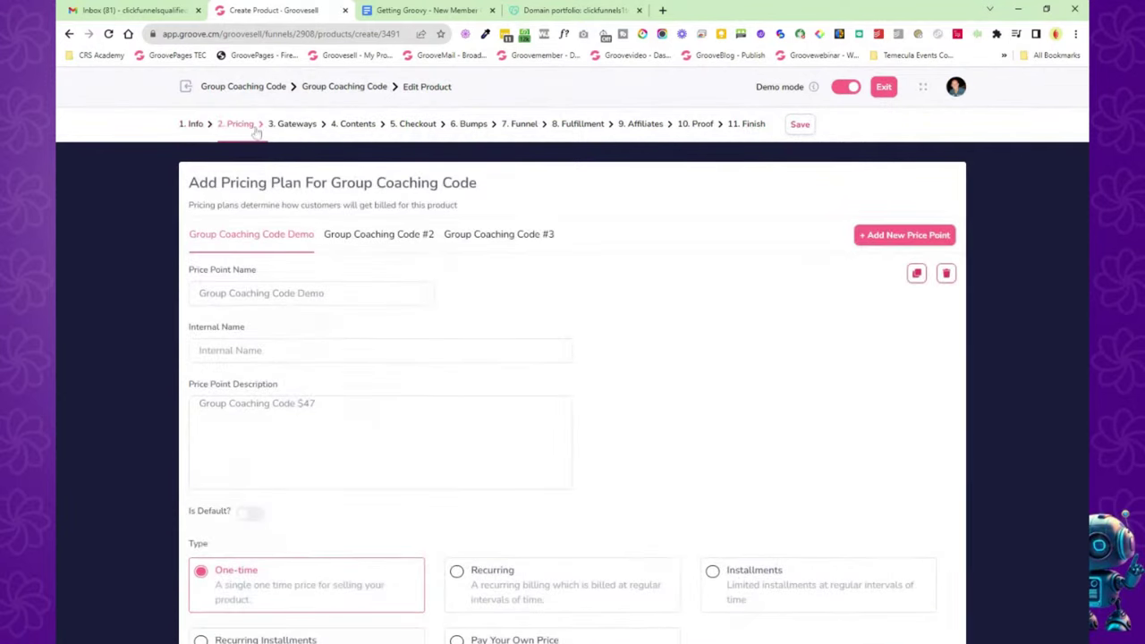
{"action": "left_click", "coordinate": [299, 126]}
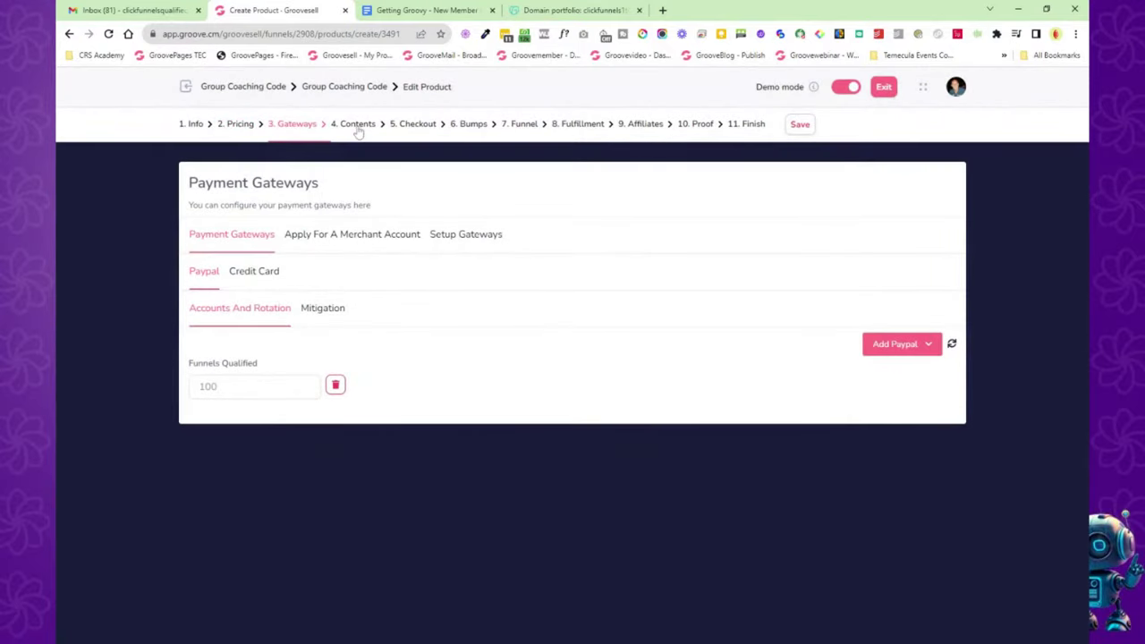
{"action": "left_click", "coordinate": [358, 126]}
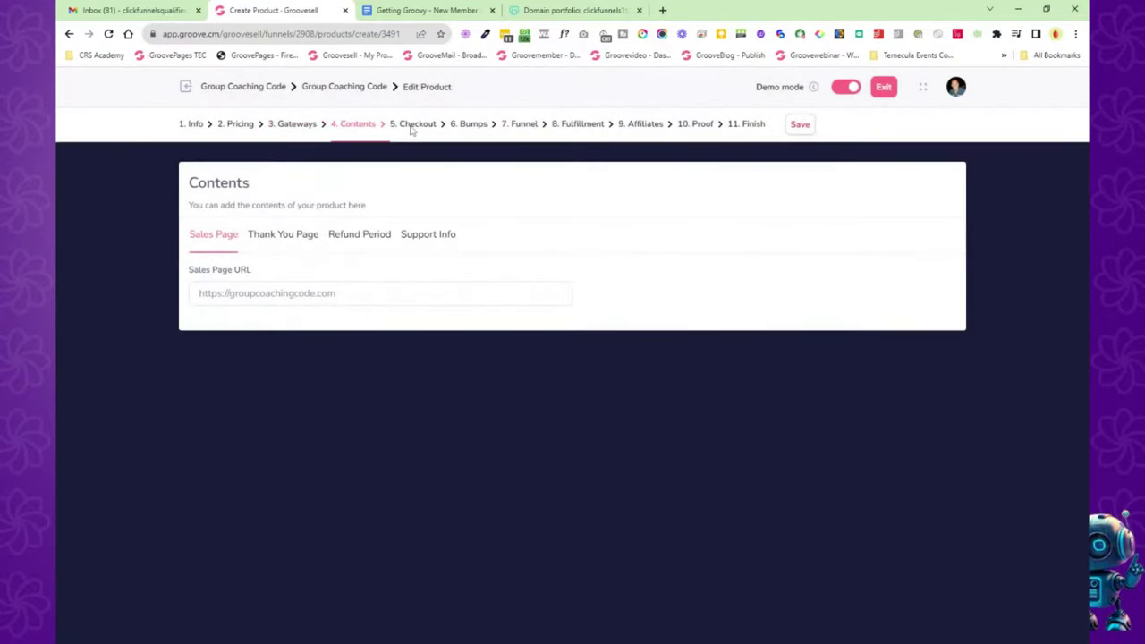
{"action": "left_click", "coordinate": [412, 125]}
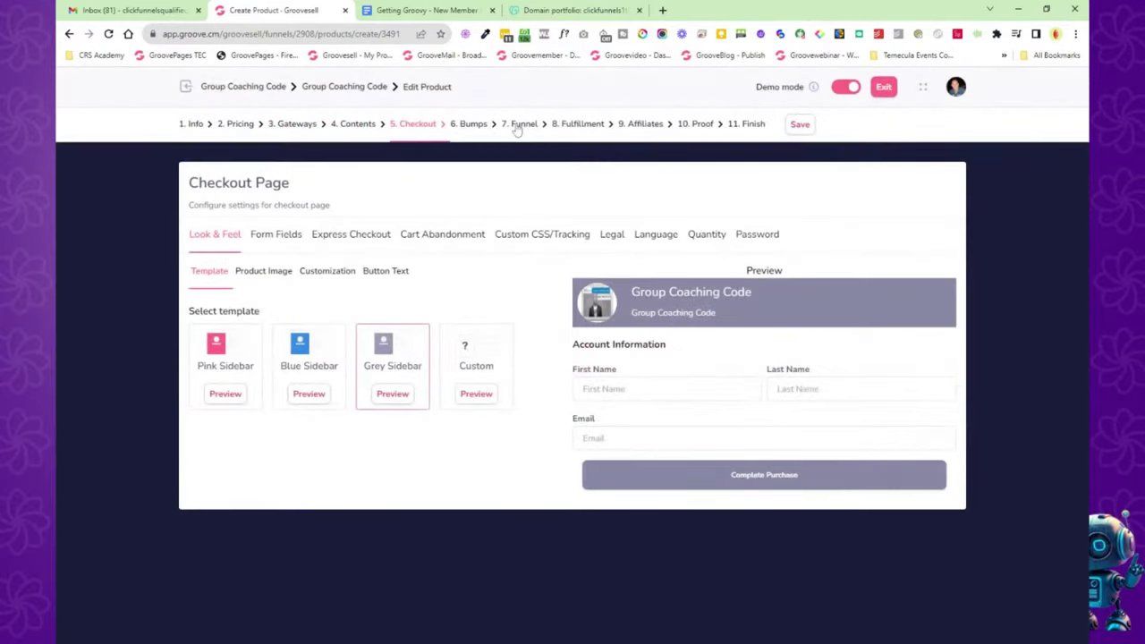
{"action": "left_click", "coordinate": [519, 125]}
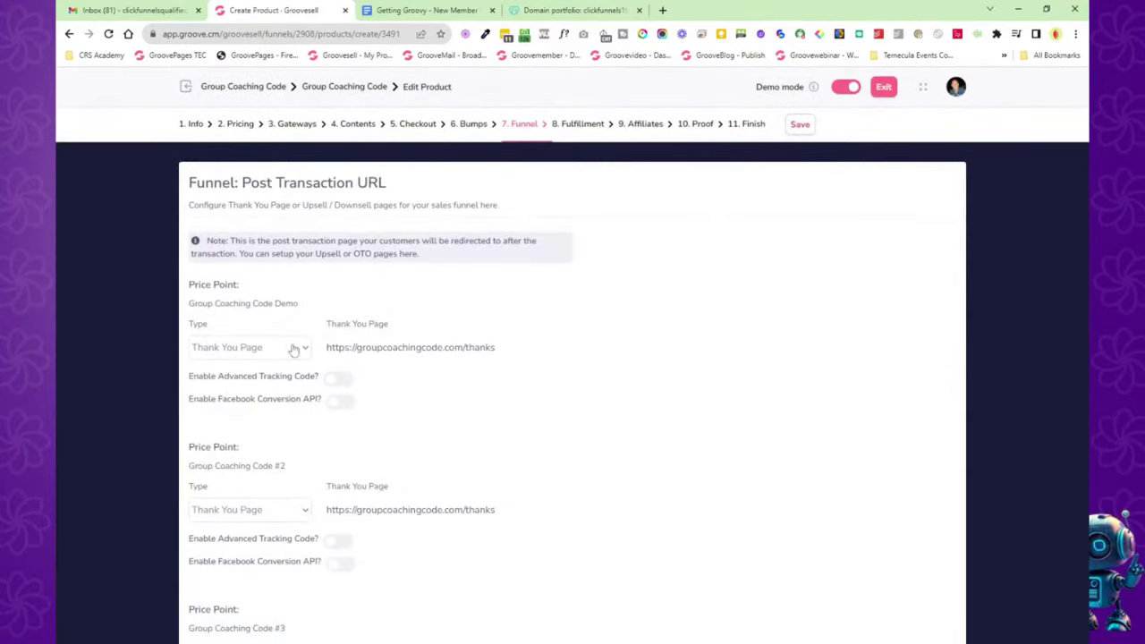
{"action": "left_click", "coordinate": [883, 87]}
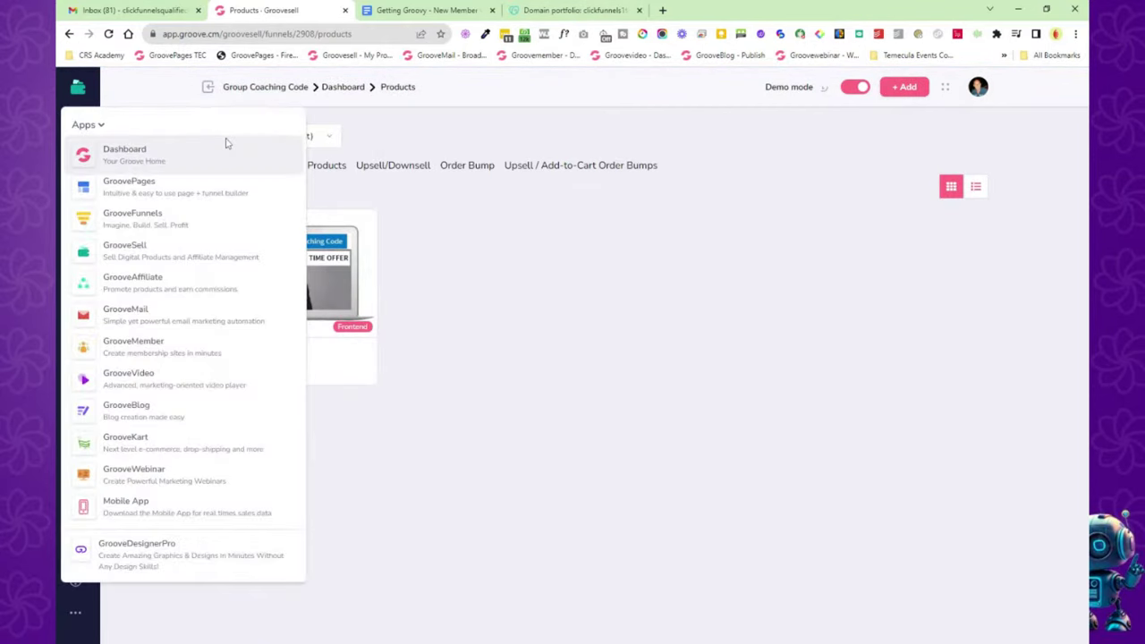
Return to the GrooveSell vendor dashboard and open the Group Coaching Code funnel's dashboard from the Product Funnels list.
{"action": "mouse_move", "coordinate": [78, 127]}
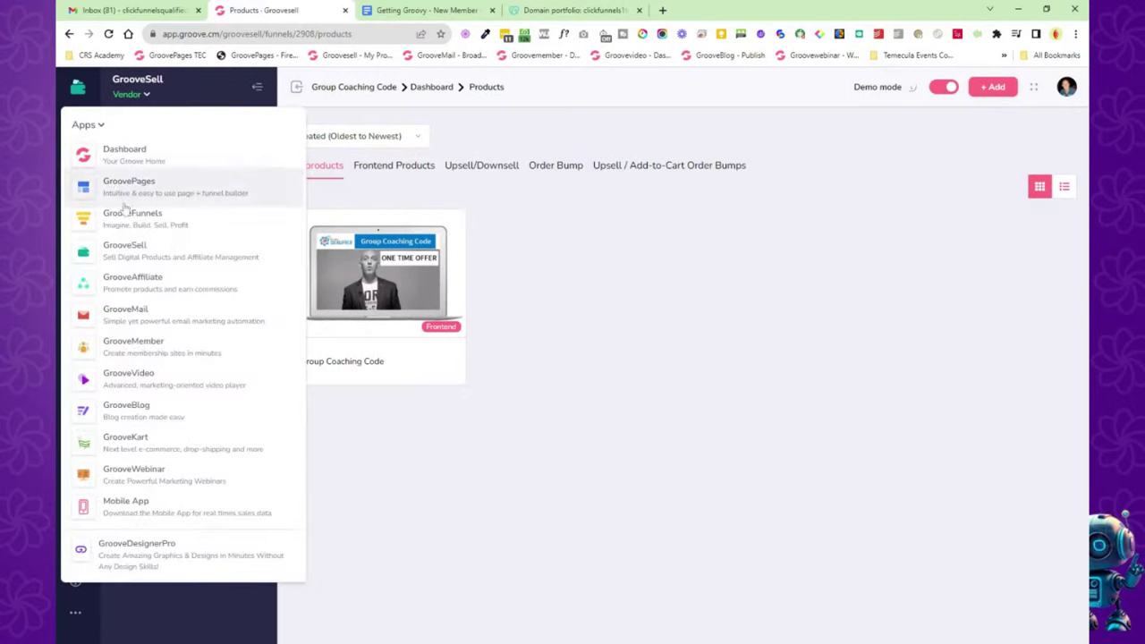
{"action": "left_click", "coordinate": [141, 252]}
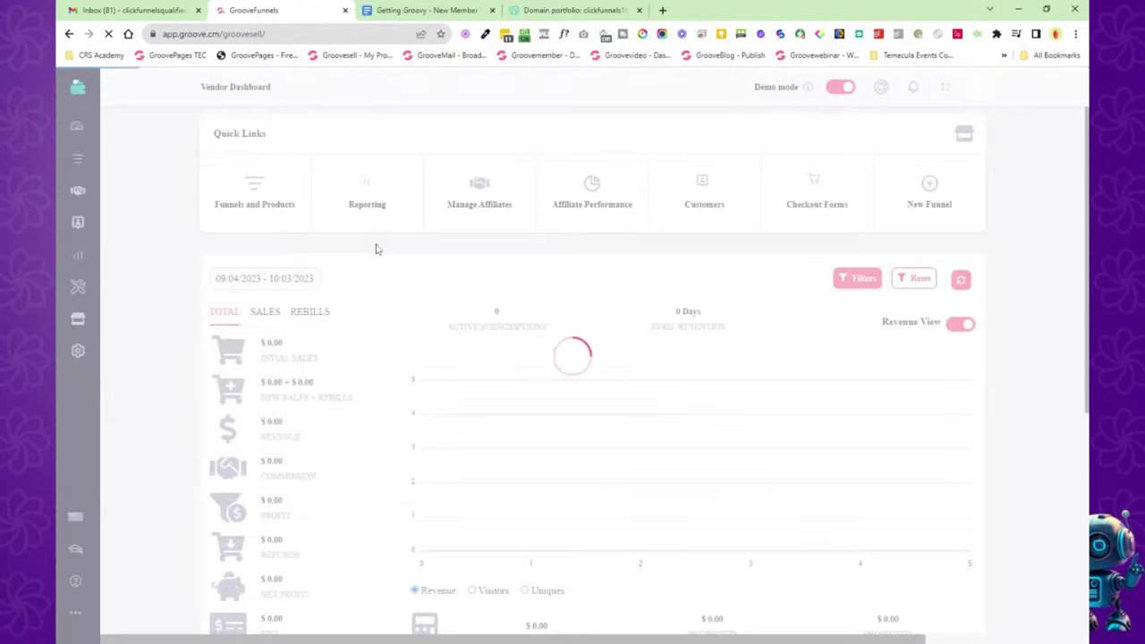
{"action": "left_click", "coordinate": [78, 159]}
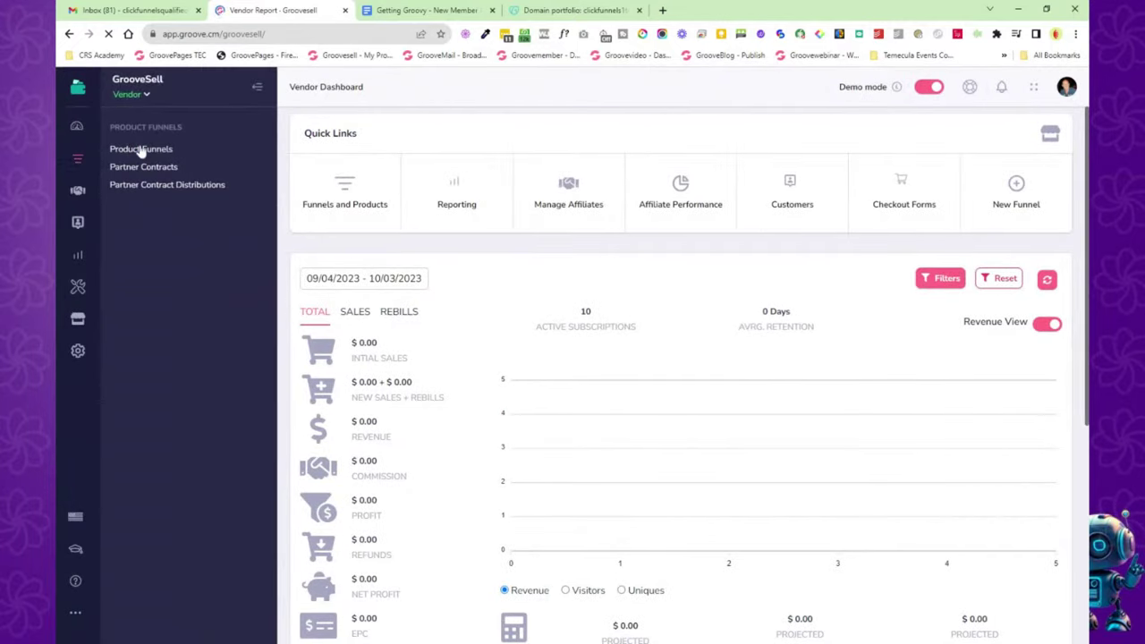
{"action": "left_click", "coordinate": [141, 150]}
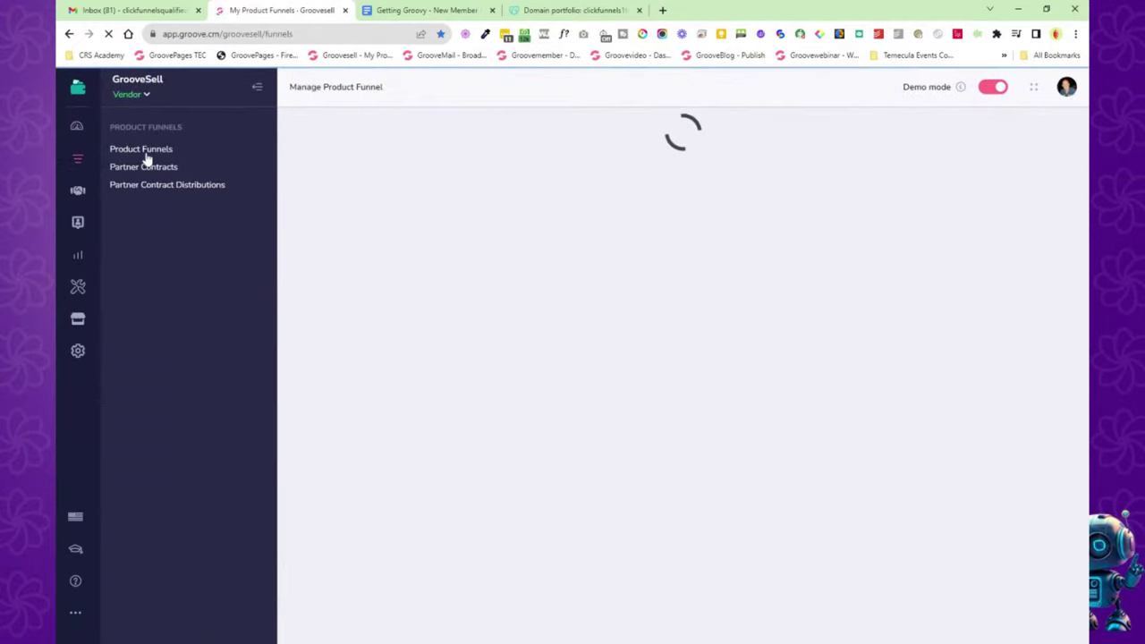
{"action": "left_click", "coordinate": [257, 87]}
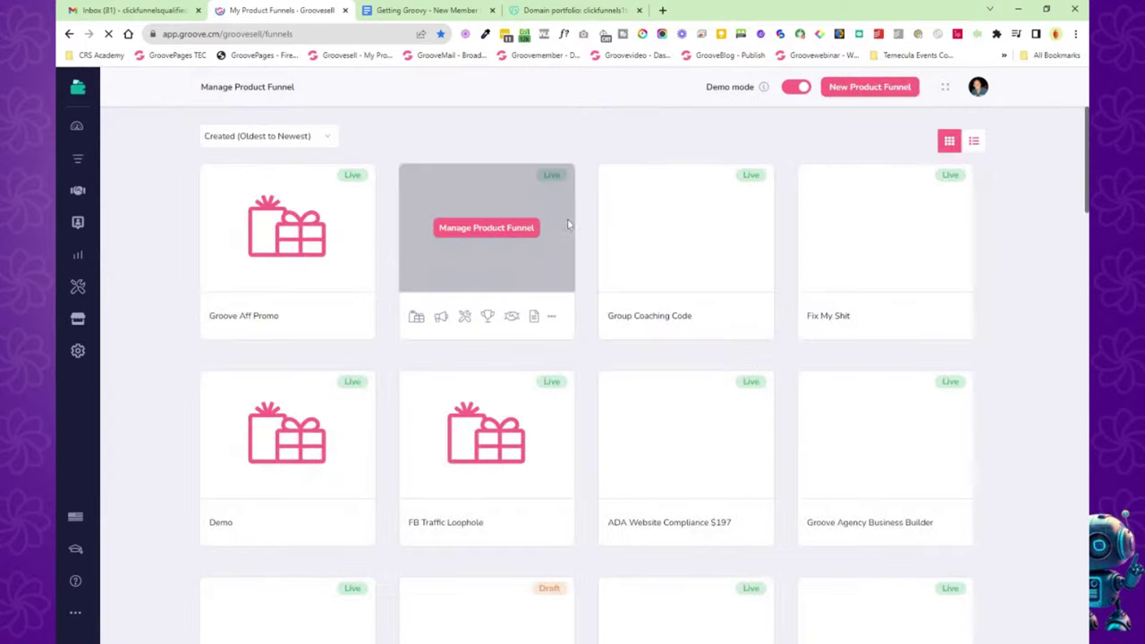
{"action": "left_click", "coordinate": [486, 229]}
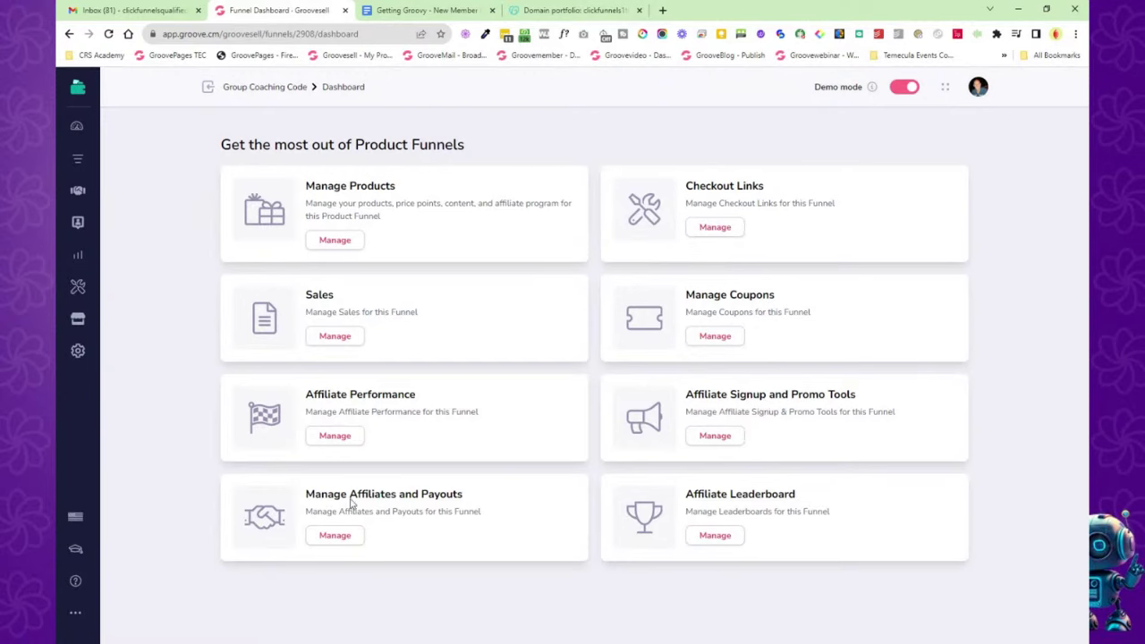
Look through GrooveSell's Affiliates, Customers and Tools sections, and view the payment gateways in Vendor Settings.
{"action": "left_click", "coordinate": [78, 192]}
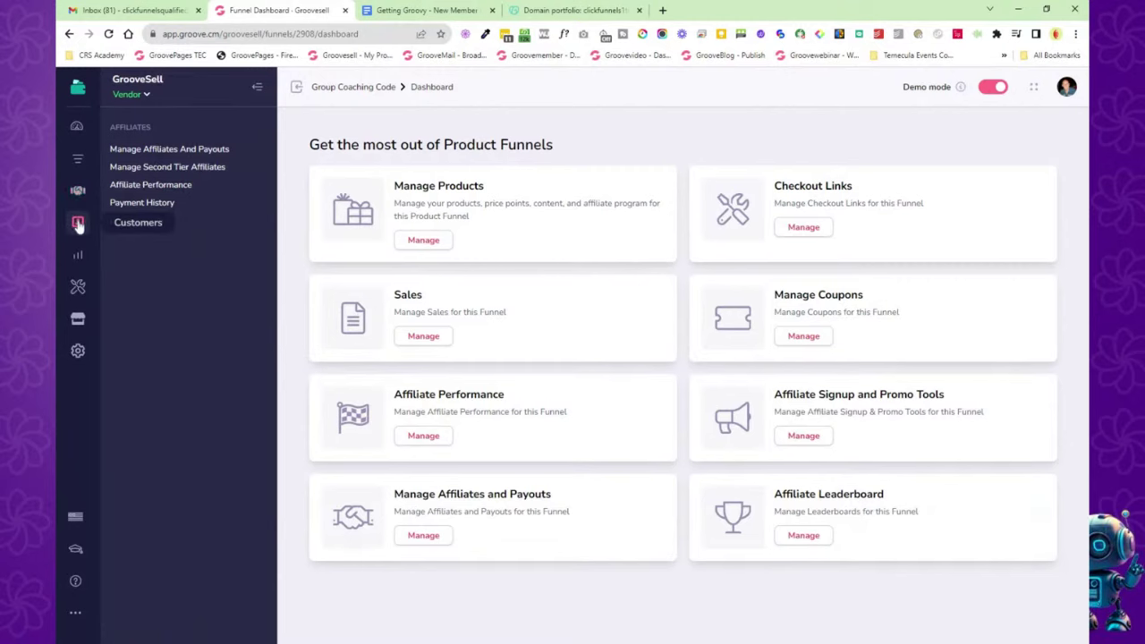
{"action": "left_click", "coordinate": [77, 224]}
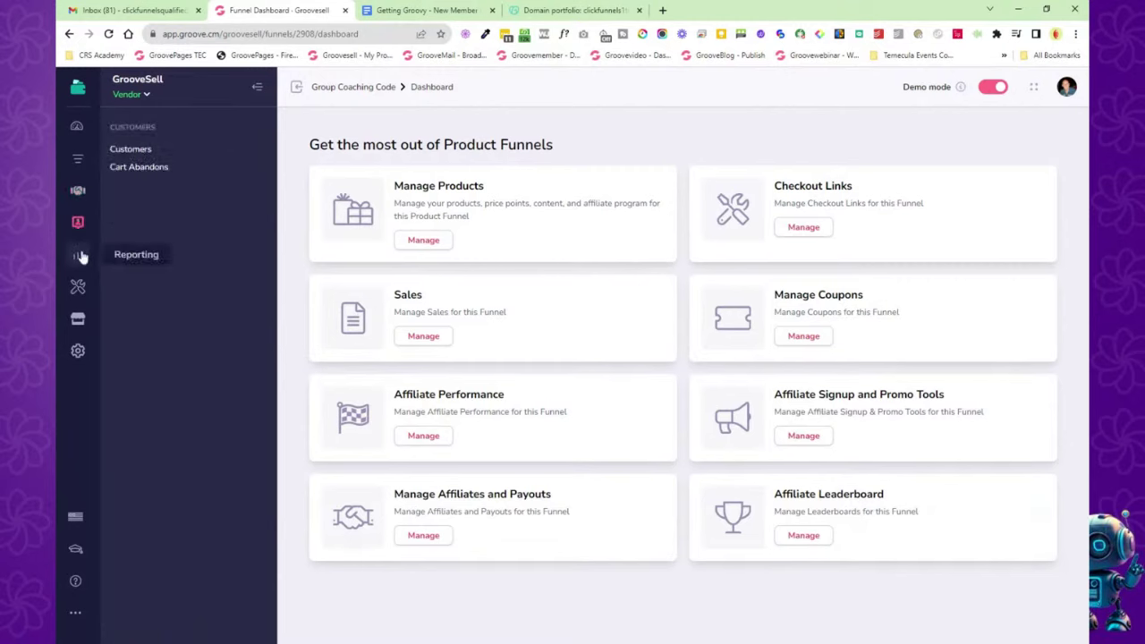
{"action": "left_click", "coordinate": [79, 287]}
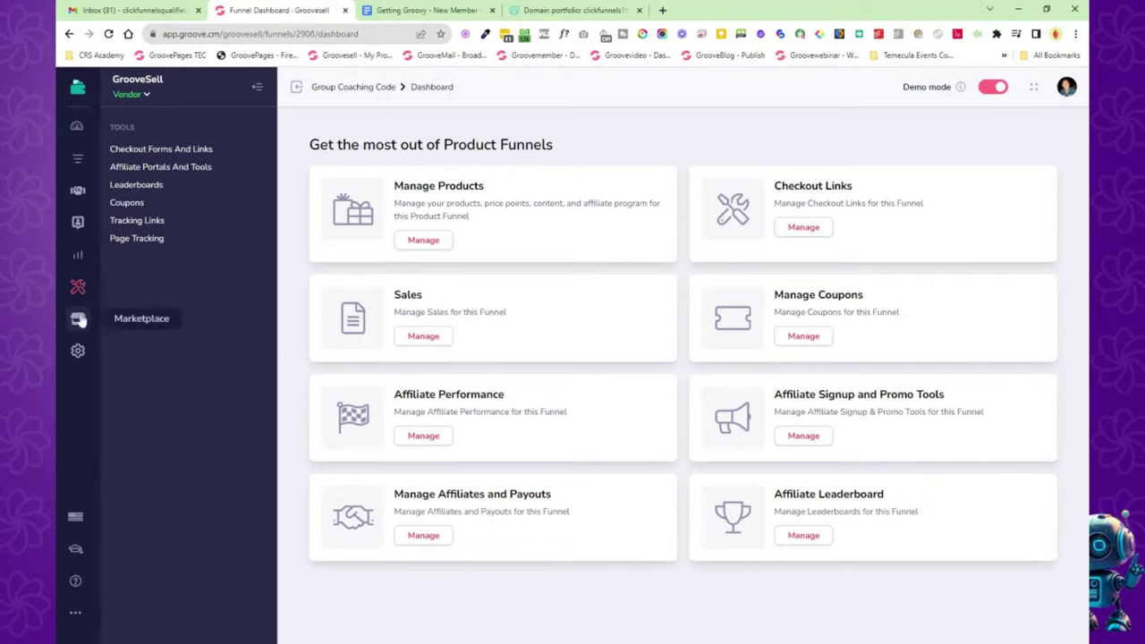
{"action": "left_click", "coordinate": [78, 351]}
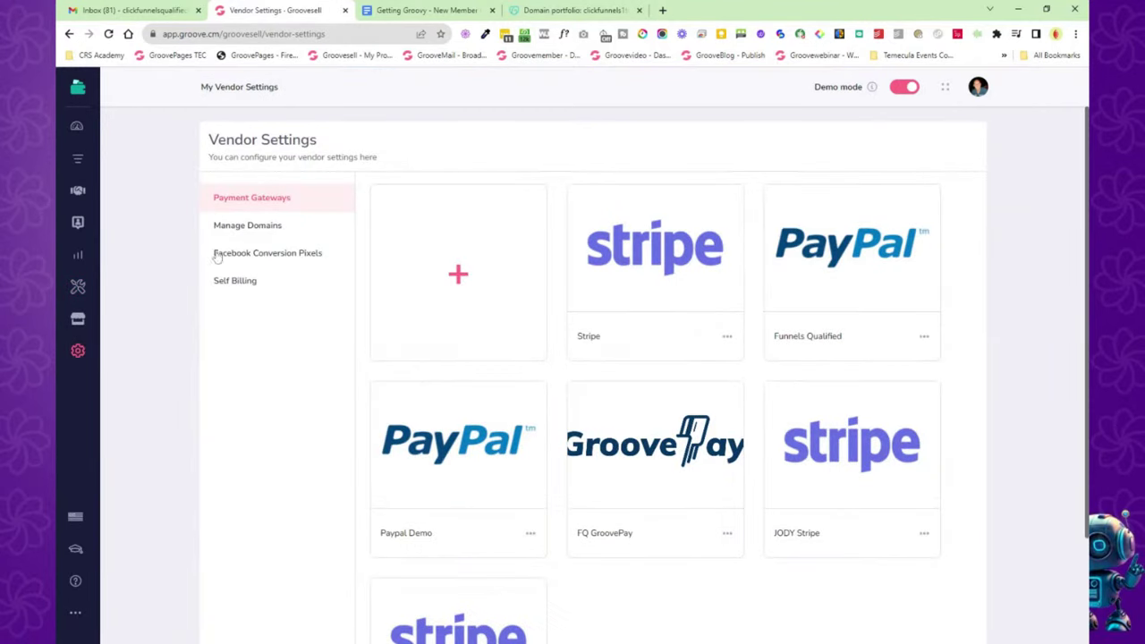
Return from GrooveSell to the main Groove dashboard, glancing at the Groove RoadMap document in Google Docs on the way.
{"action": "left_click", "coordinate": [82, 90]}
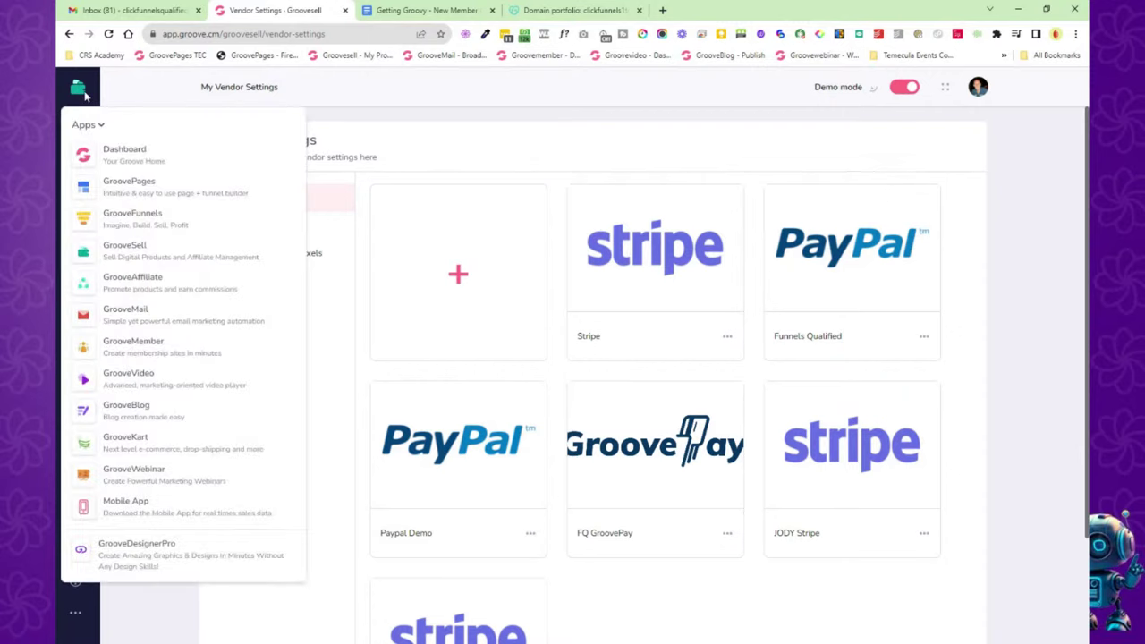
{"action": "left_click", "coordinate": [134, 154]}
{"action": "left_click", "coordinate": [390, 12]}
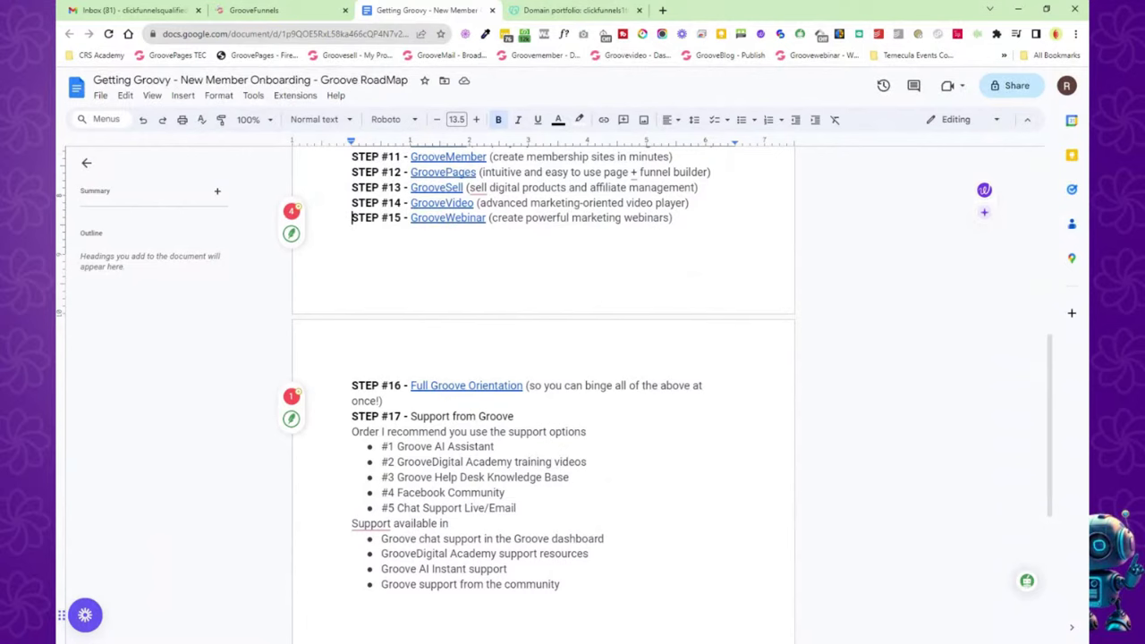
{"action": "left_click", "coordinate": [274, 12]}
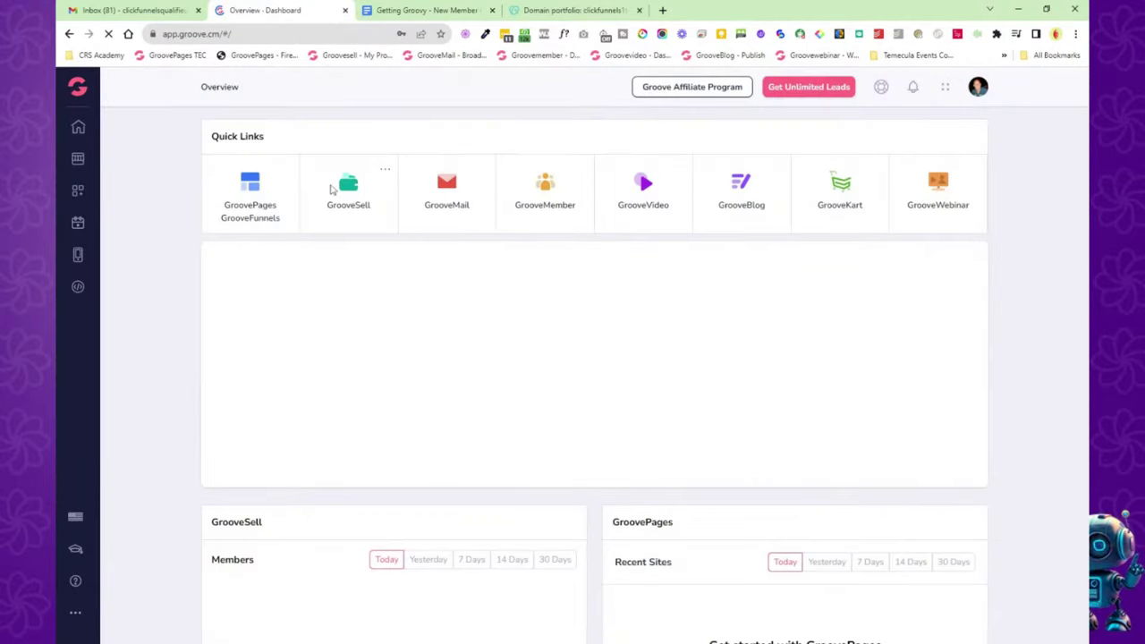
Open the Groove.ai Bonuses Video for editing from the GrooveVideo library.
{"action": "left_click", "coordinate": [641, 193]}
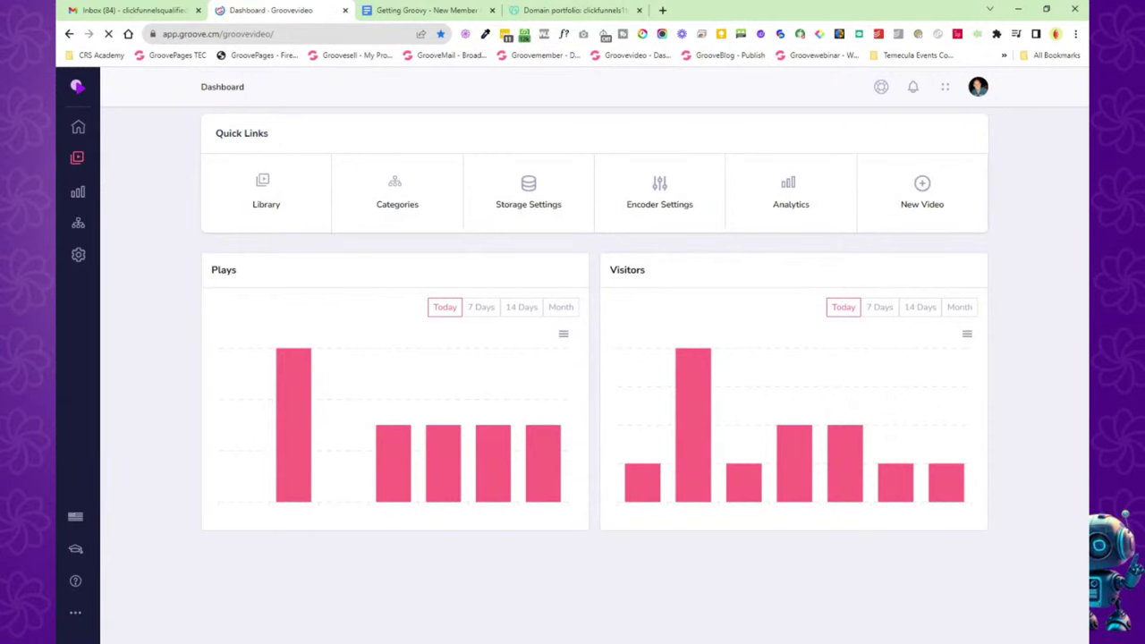
{"action": "left_click", "coordinate": [77, 158]}
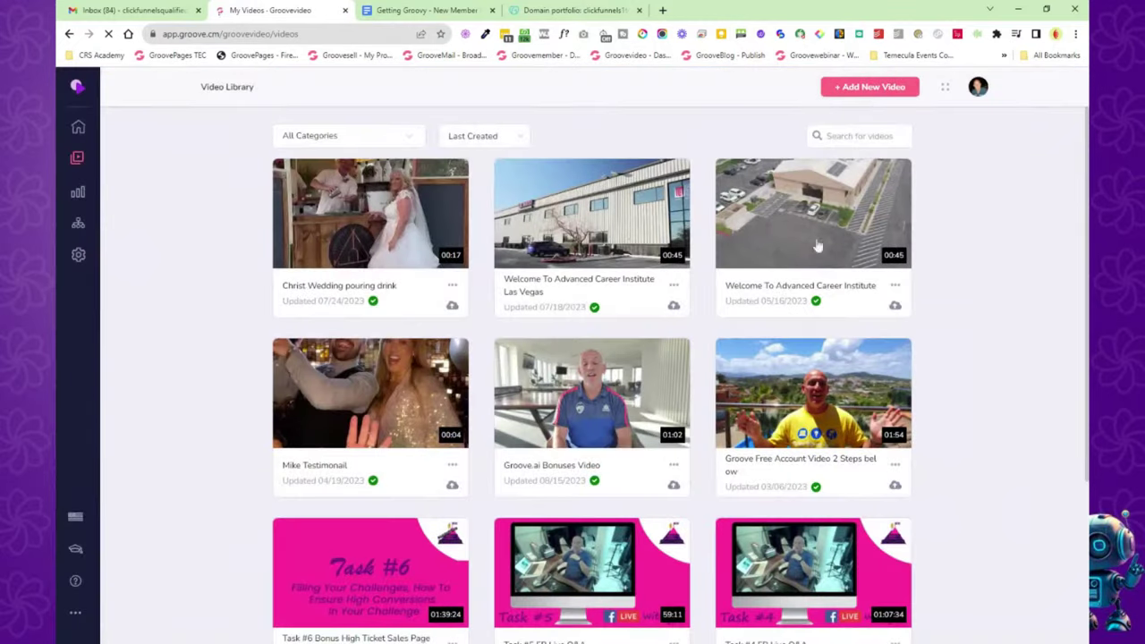
{"action": "left_click", "coordinate": [632, 391]}
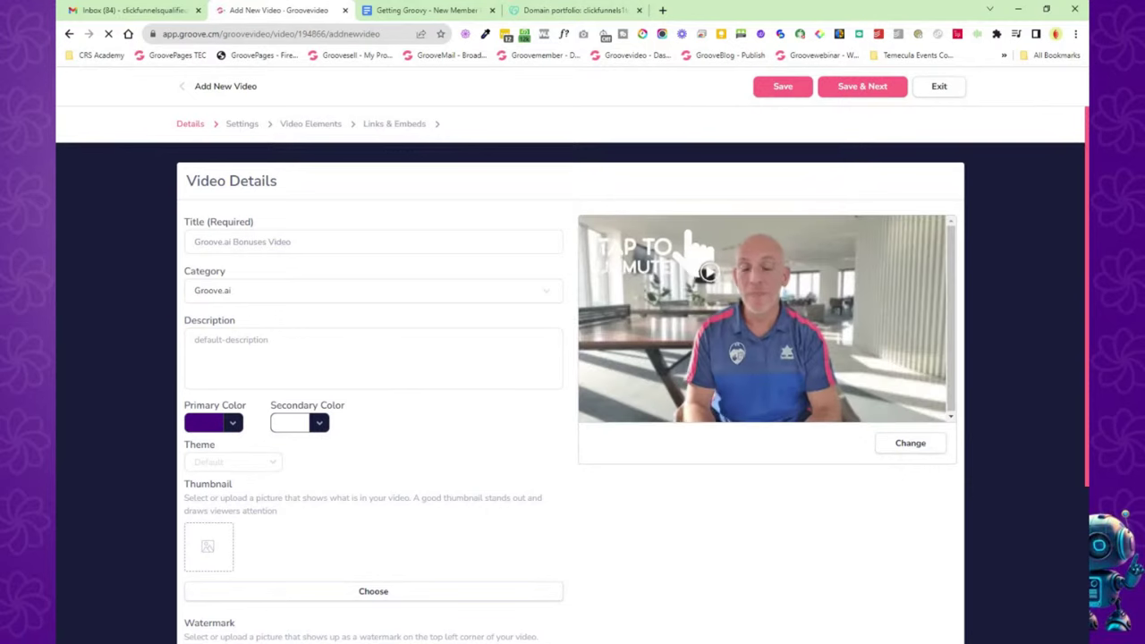
Review the video's details, including the primary color palette, thumbnail, watermark and end action options.
{"action": "left_click", "coordinate": [223, 426]}
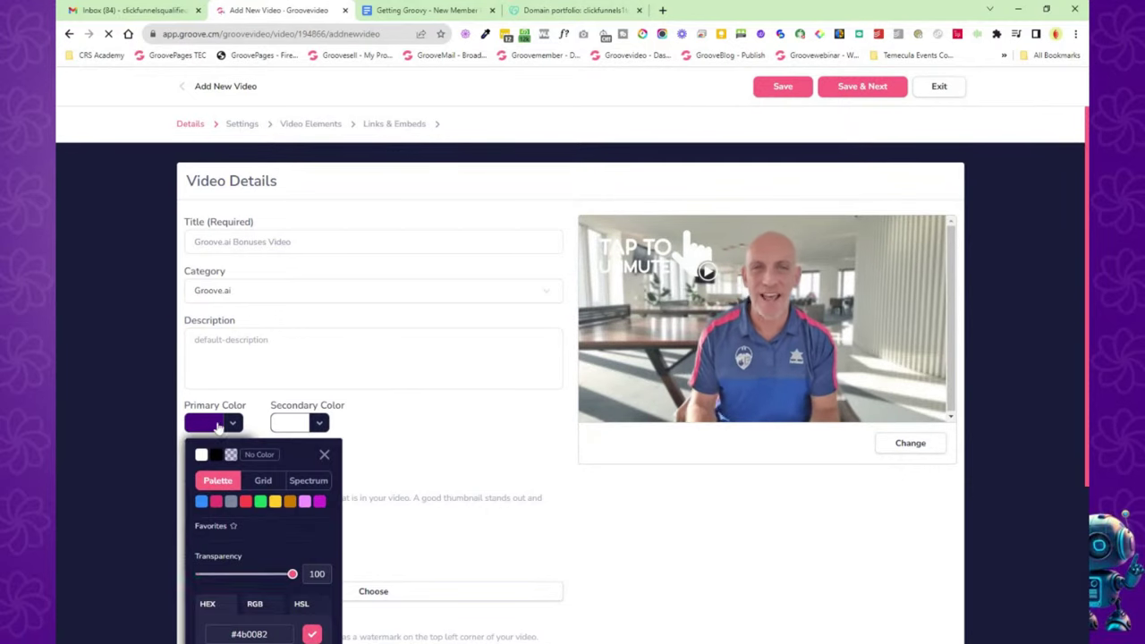
{"action": "left_click", "coordinate": [427, 417]}
{"action": "scroll", "coordinate": [422, 417], "scroll_direction": "down", "scroll_amount": 3}
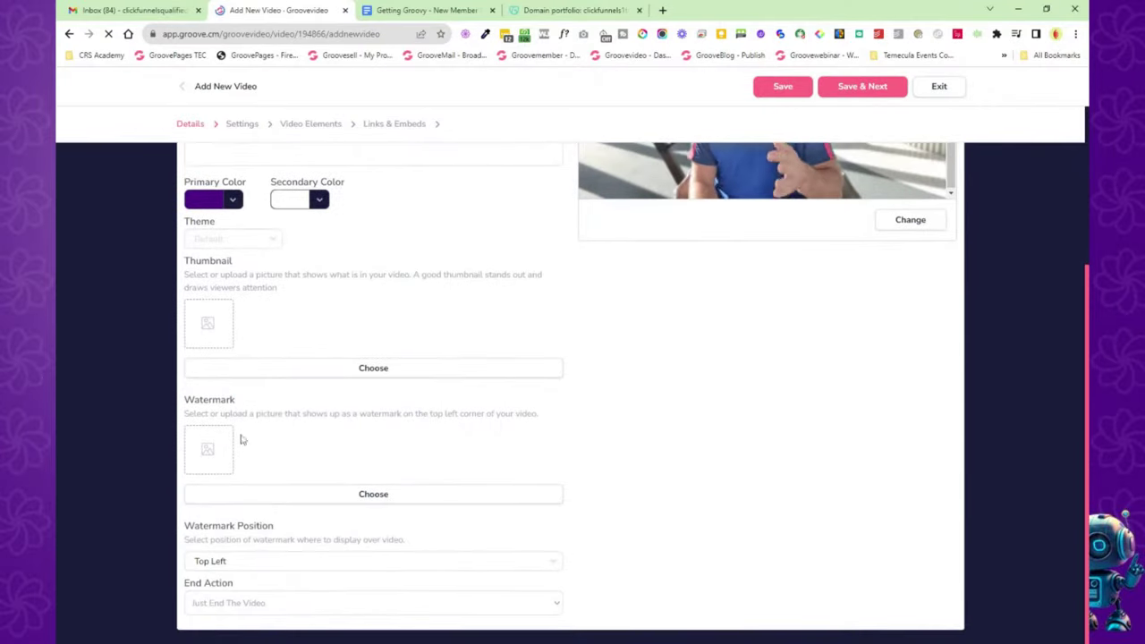
{"action": "scroll", "coordinate": [393, 448], "scroll_direction": "up", "scroll_amount": 3}
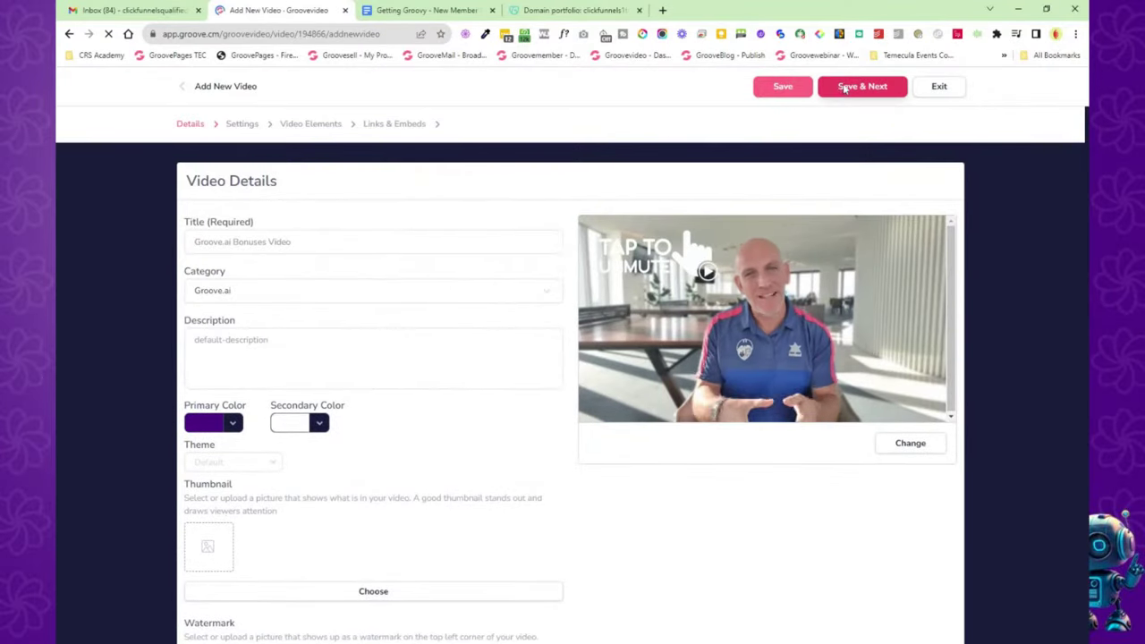
Save and continue to Video Settings, and examine the Show Controls, Autoplay on load and illustration source options without changing them.
{"action": "left_click", "coordinate": [845, 87]}
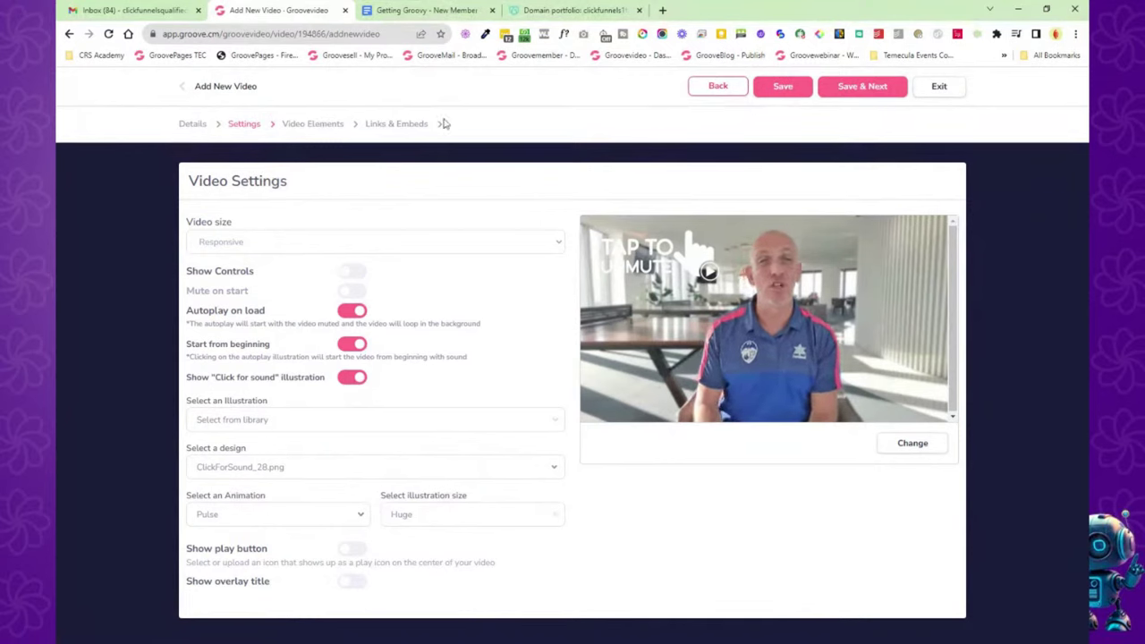
{"action": "left_click", "coordinate": [352, 272]}
{"action": "left_click", "coordinate": [353, 273]}
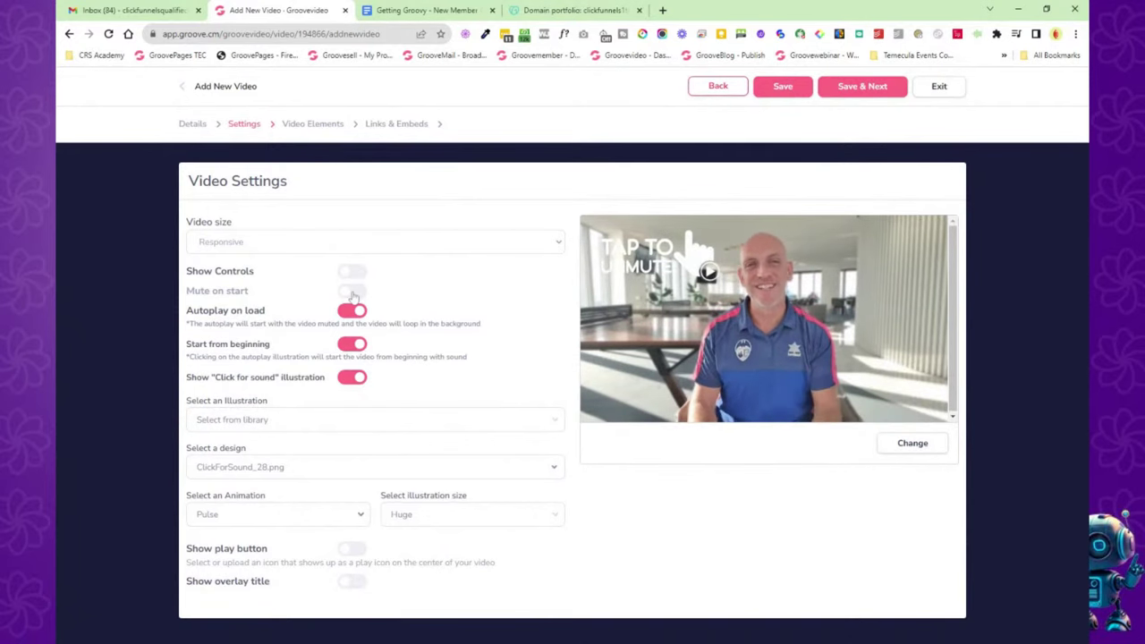
{"action": "left_click", "coordinate": [352, 310]}
{"action": "left_click", "coordinate": [352, 310]}
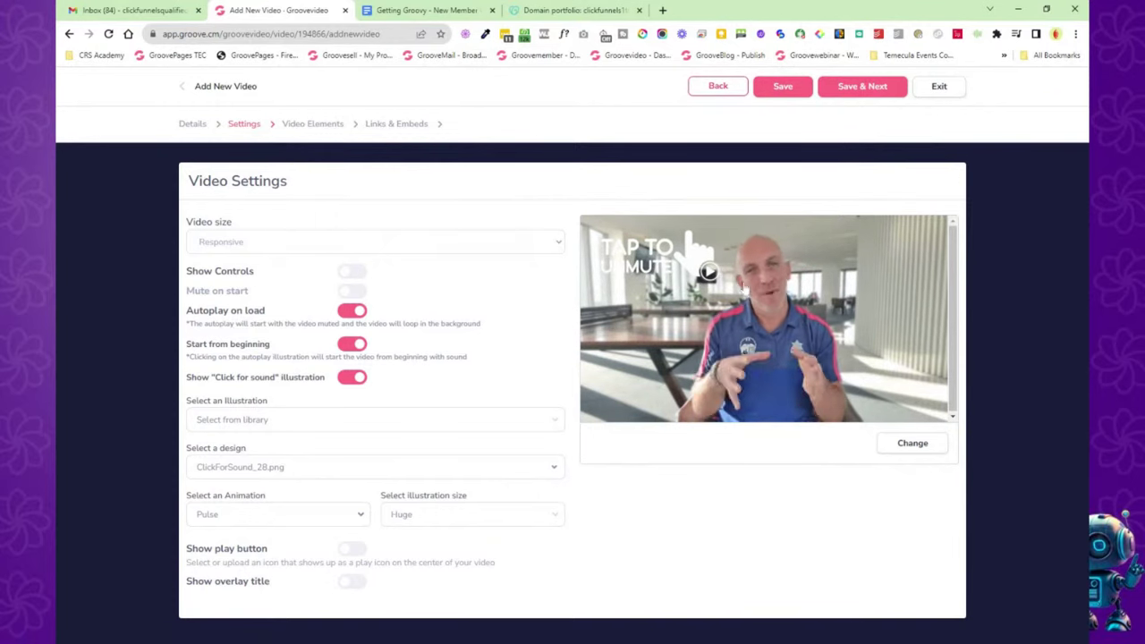
{"action": "left_click", "coordinate": [303, 426]}
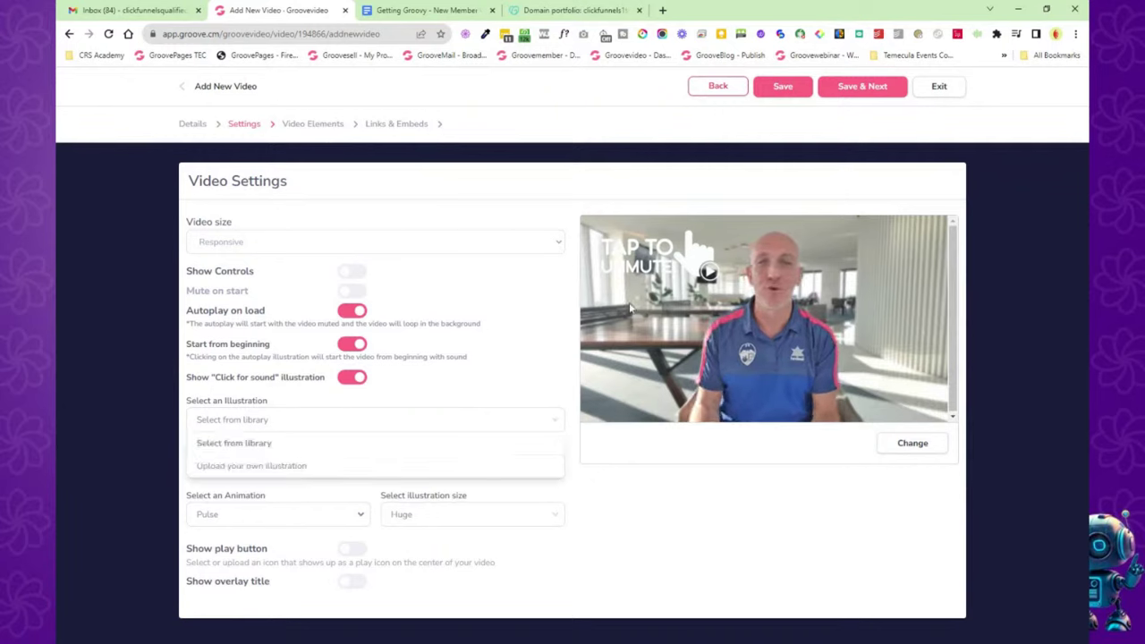
{"action": "left_click", "coordinate": [563, 334]}
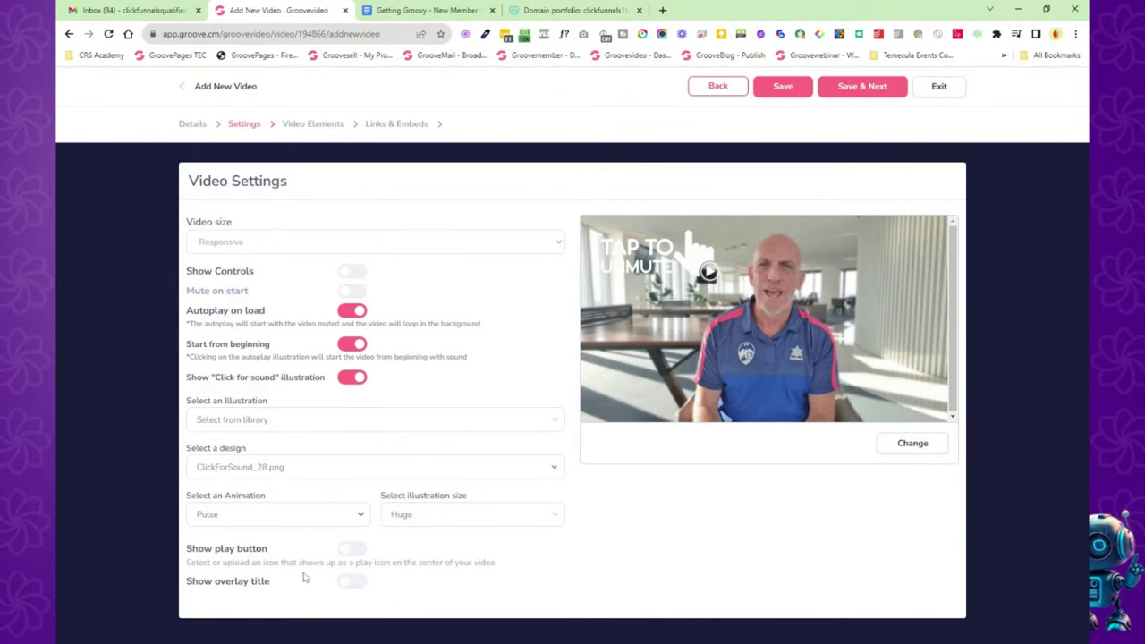
Save and continue to Video Elements, and inspect the Text Overlay With CTA form without adding an overlay.
{"action": "left_click", "coordinate": [875, 85]}
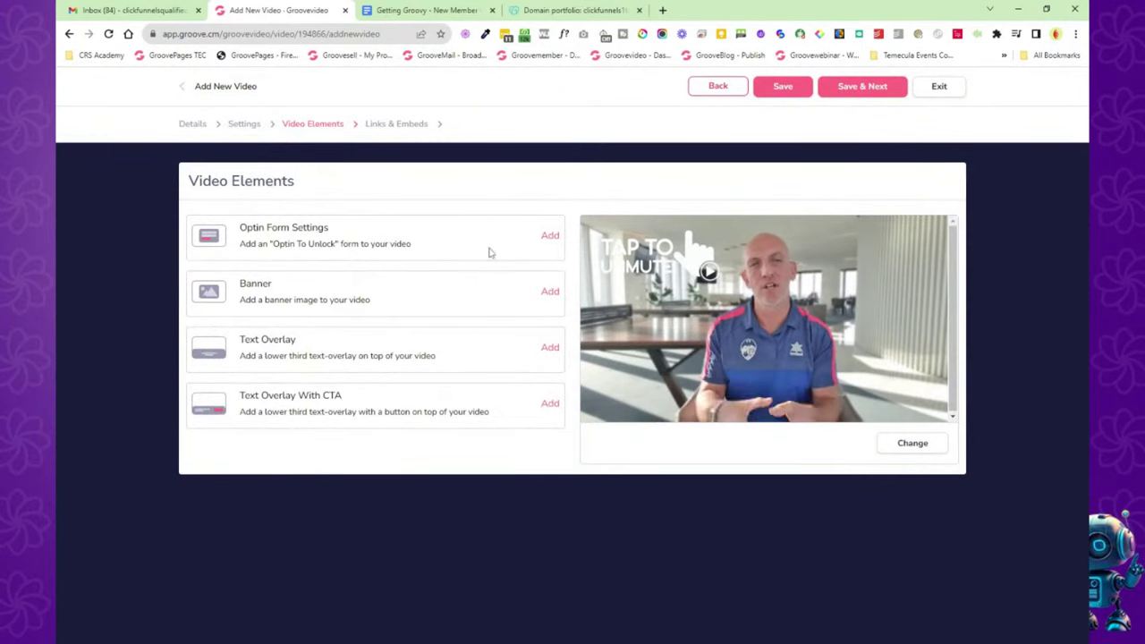
{"action": "left_click", "coordinate": [550, 406]}
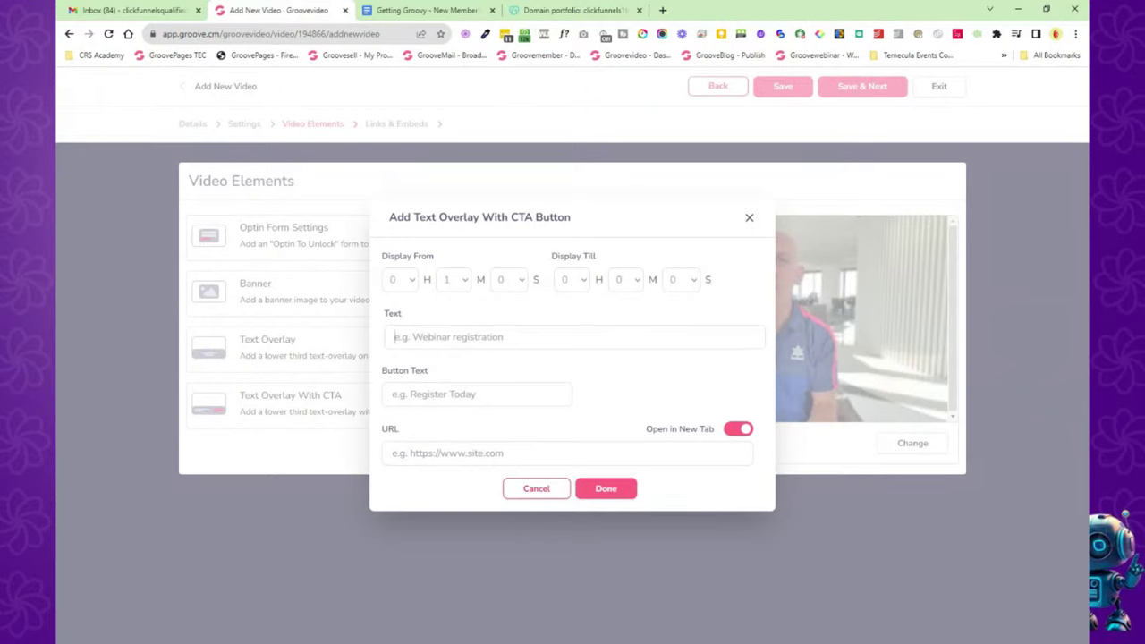
{"action": "left_click", "coordinate": [534, 489]}
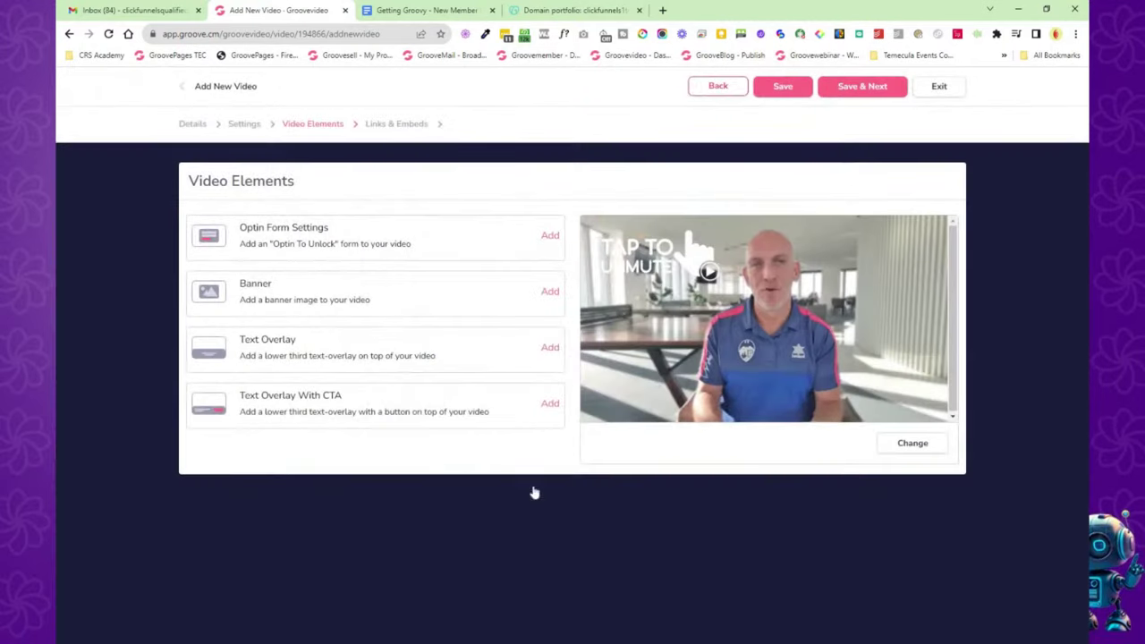
Save and continue to Links & Embeds, and view the video's embed code and hosted page link.
{"action": "left_click", "coordinate": [883, 88]}
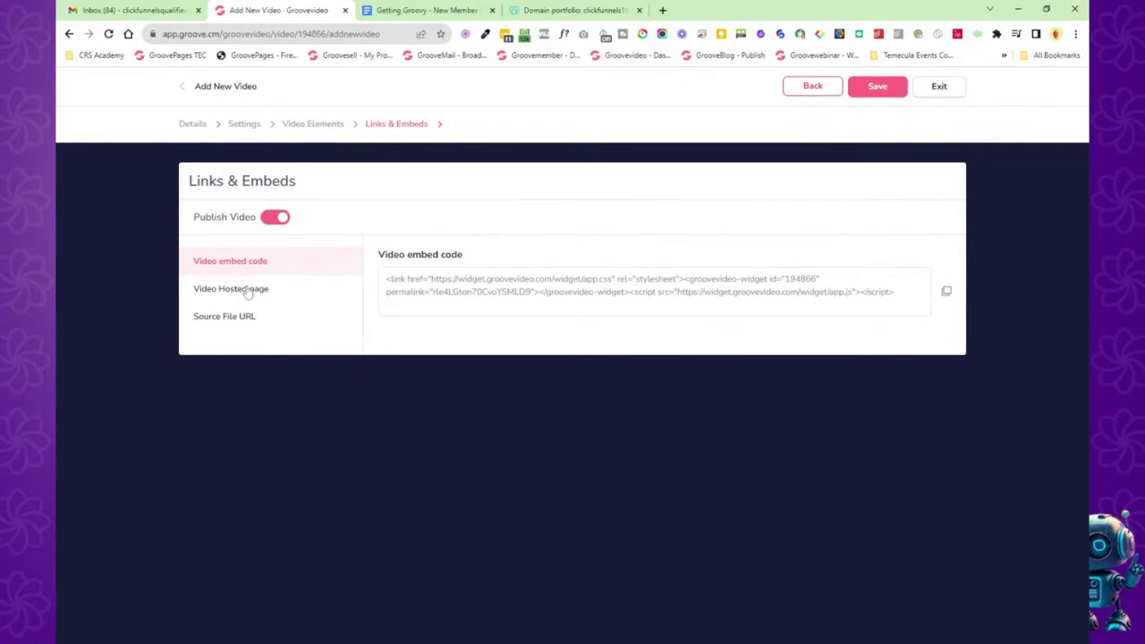
{"action": "left_click", "coordinate": [249, 290]}
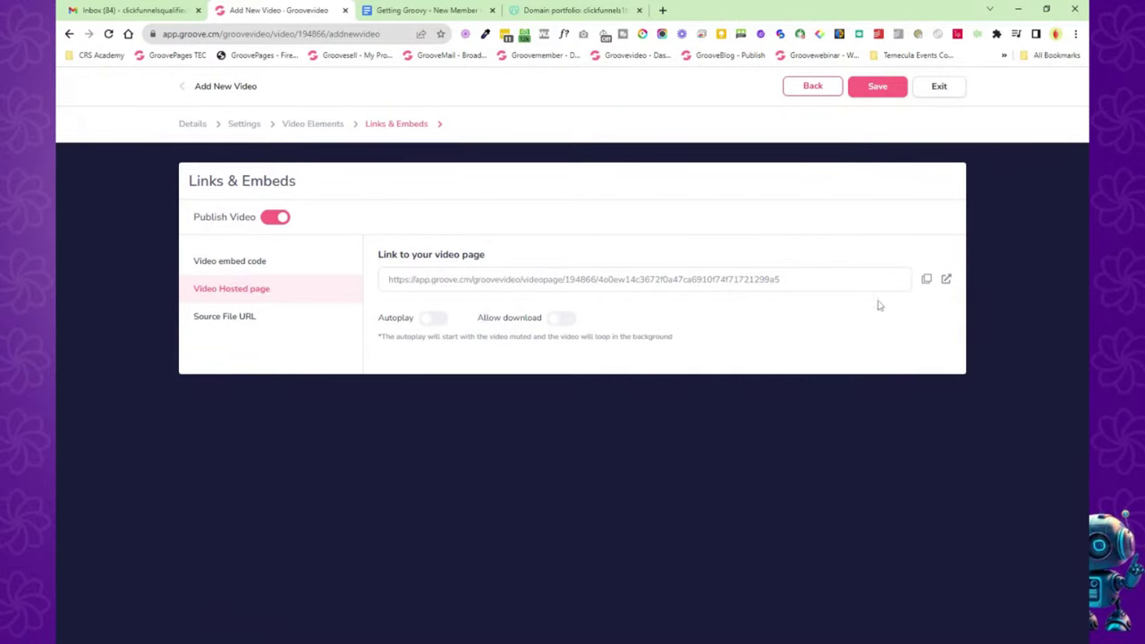
Preview the video's hosted page and view its Source File URL, exiting the video editor without saving.
{"action": "left_click", "coordinate": [946, 281]}
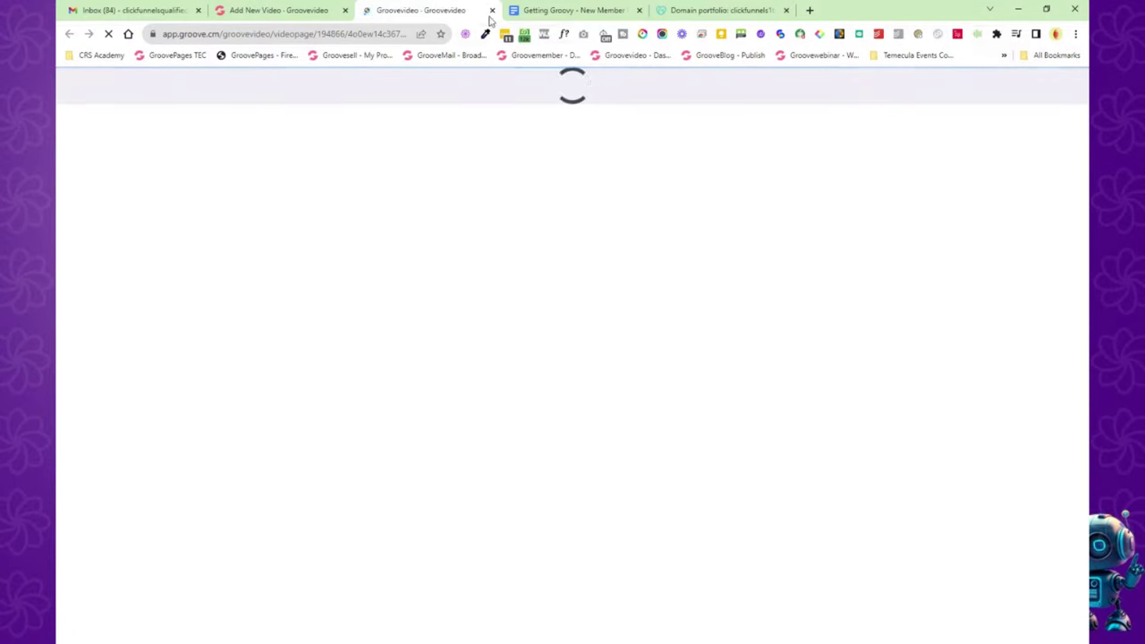
{"action": "key", "text": "ctrl+w"}
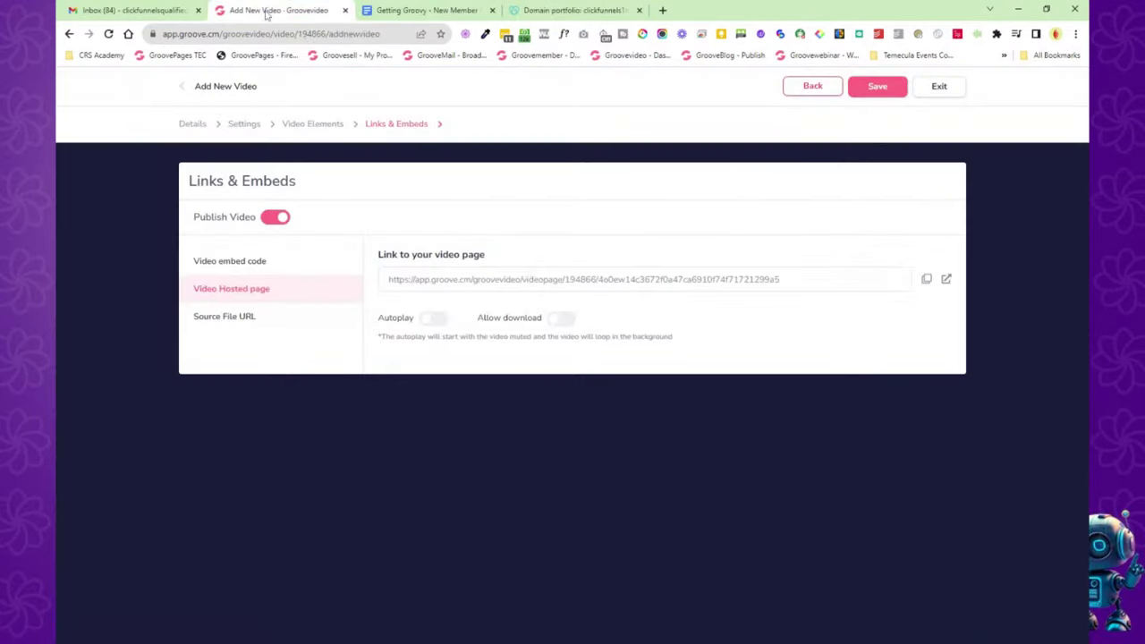
{"action": "left_click", "coordinate": [225, 316]}
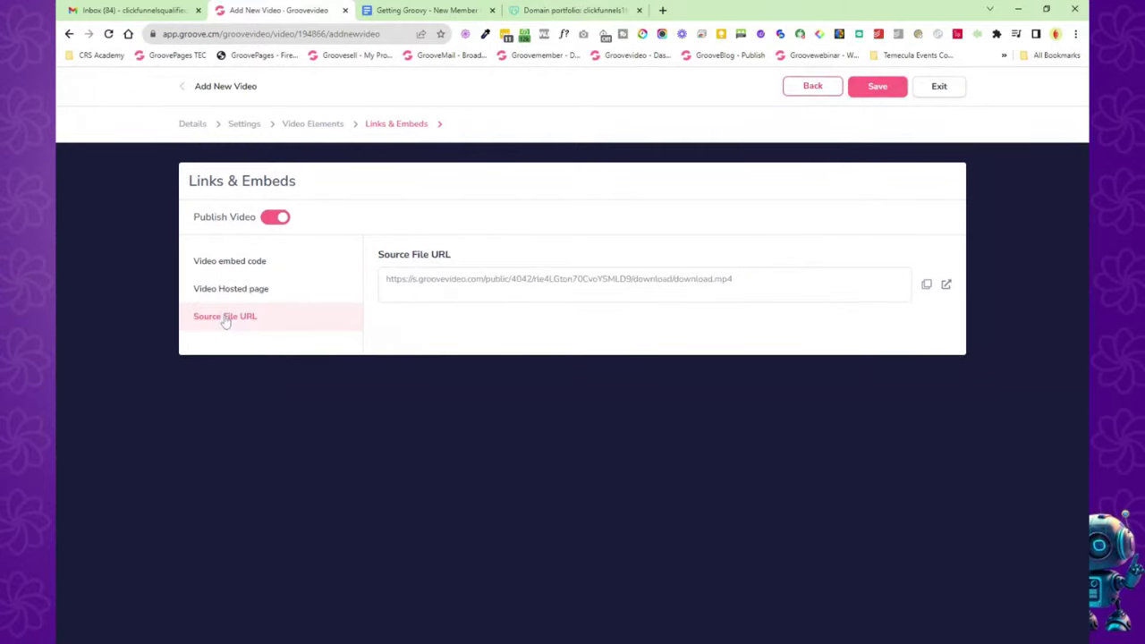
{"action": "left_click", "coordinate": [945, 86]}
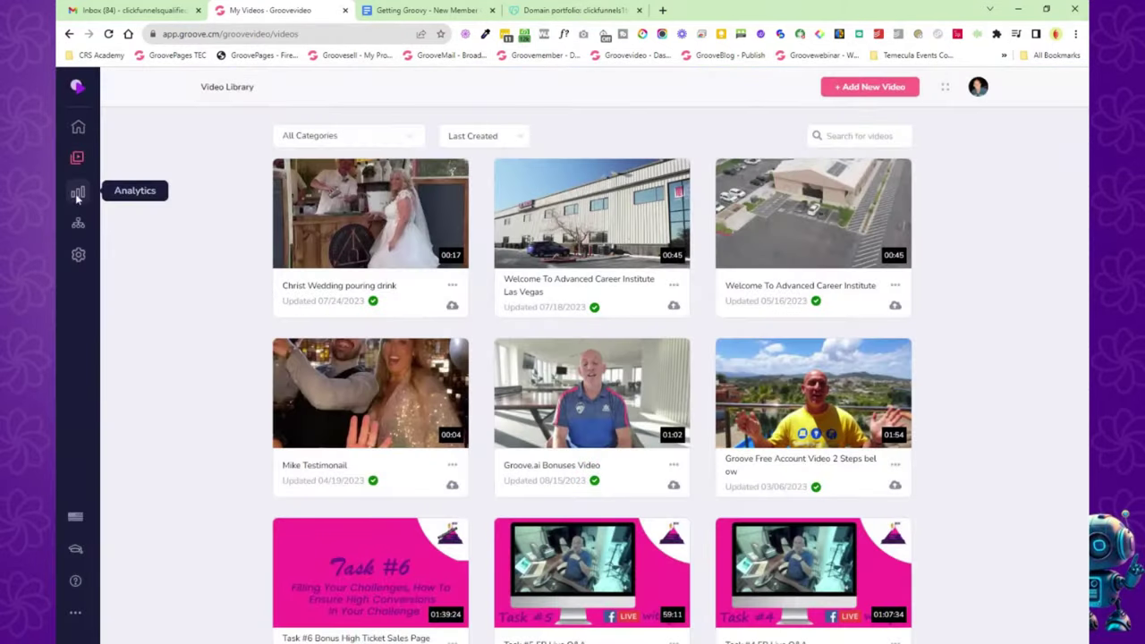
View GrooveVideo's analytics and video categories, and return to the main Groove dashboard.
{"action": "left_click", "coordinate": [77, 195]}
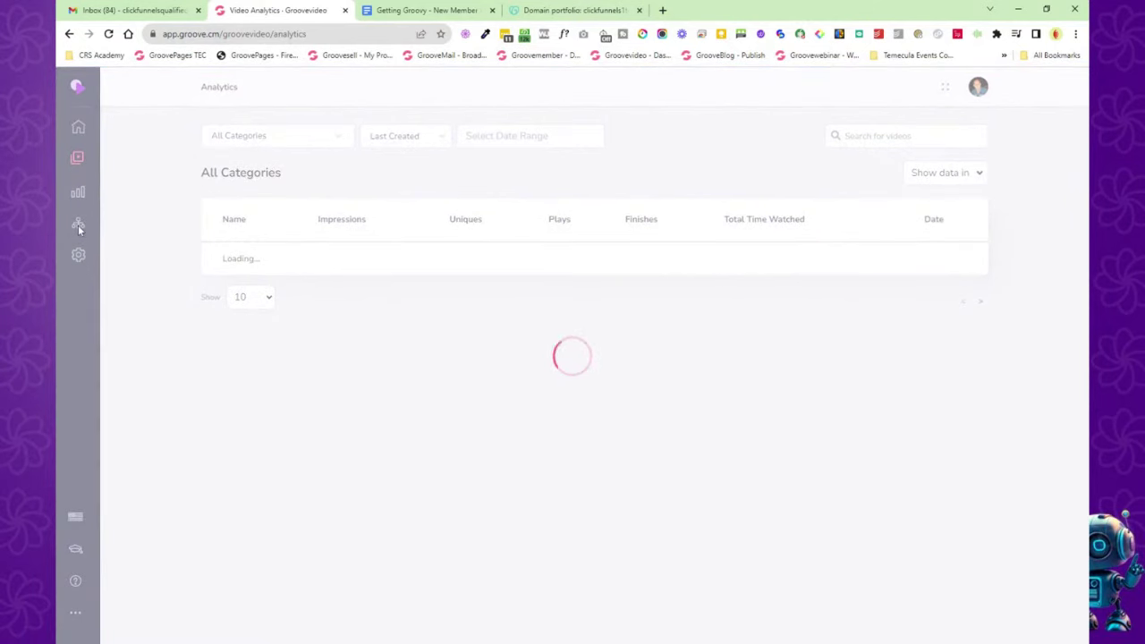
{"action": "left_click", "coordinate": [77, 227]}
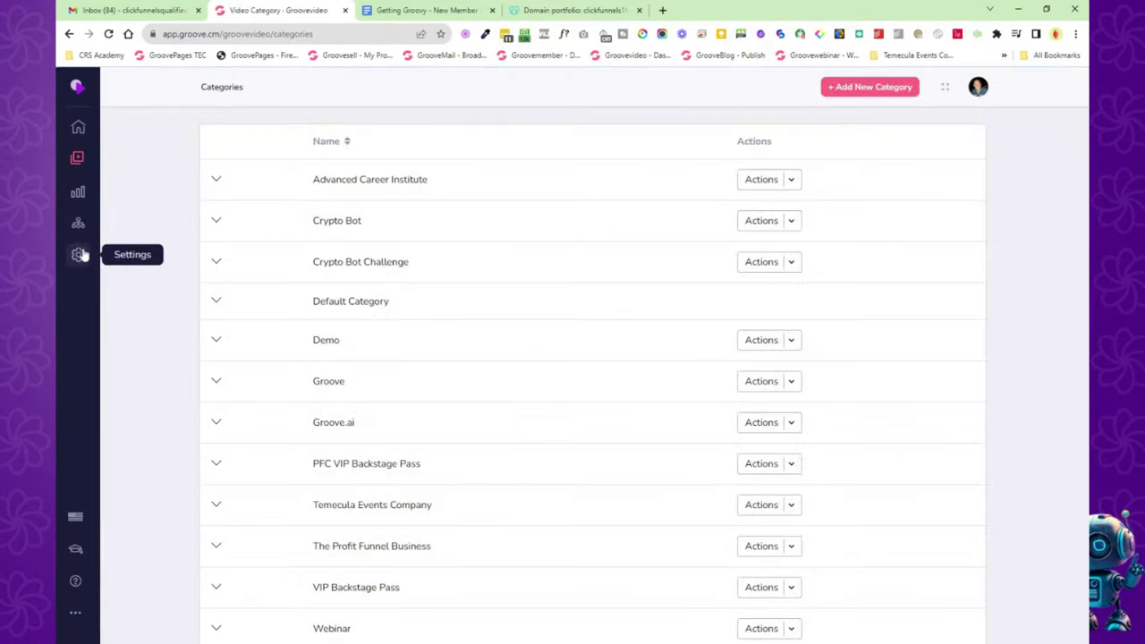
{"action": "left_click", "coordinate": [77, 86]}
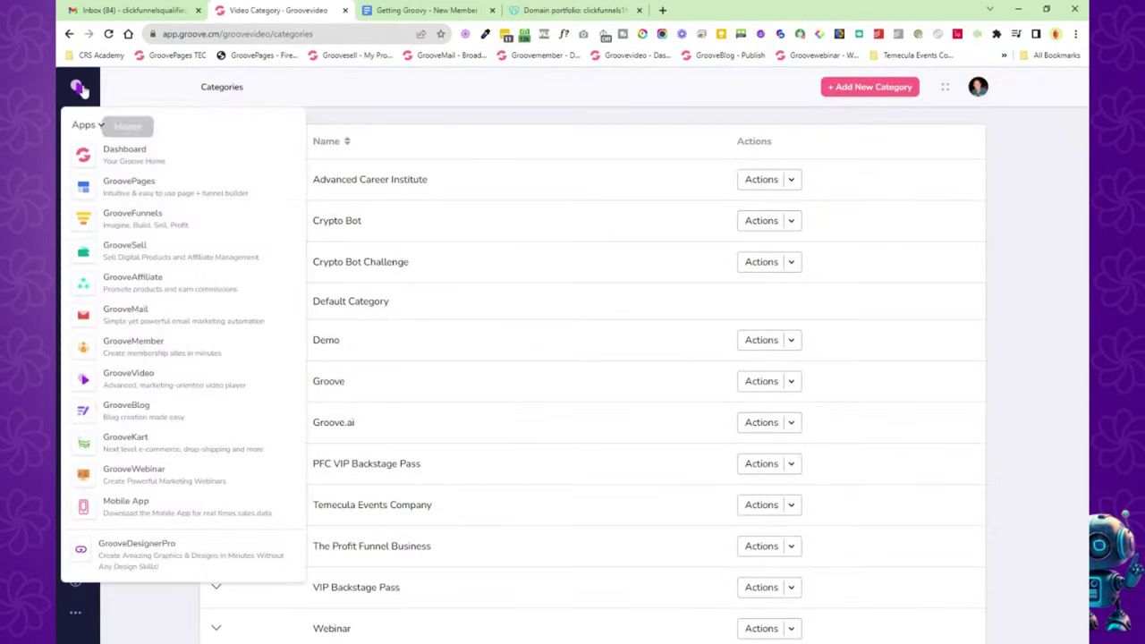
{"action": "left_click", "coordinate": [125, 152]}
Check the onboarding roadmap document for STEP #15, and open GrooveWebinar from the Groove dashboard.
{"action": "left_click", "coordinate": [428, 11]}
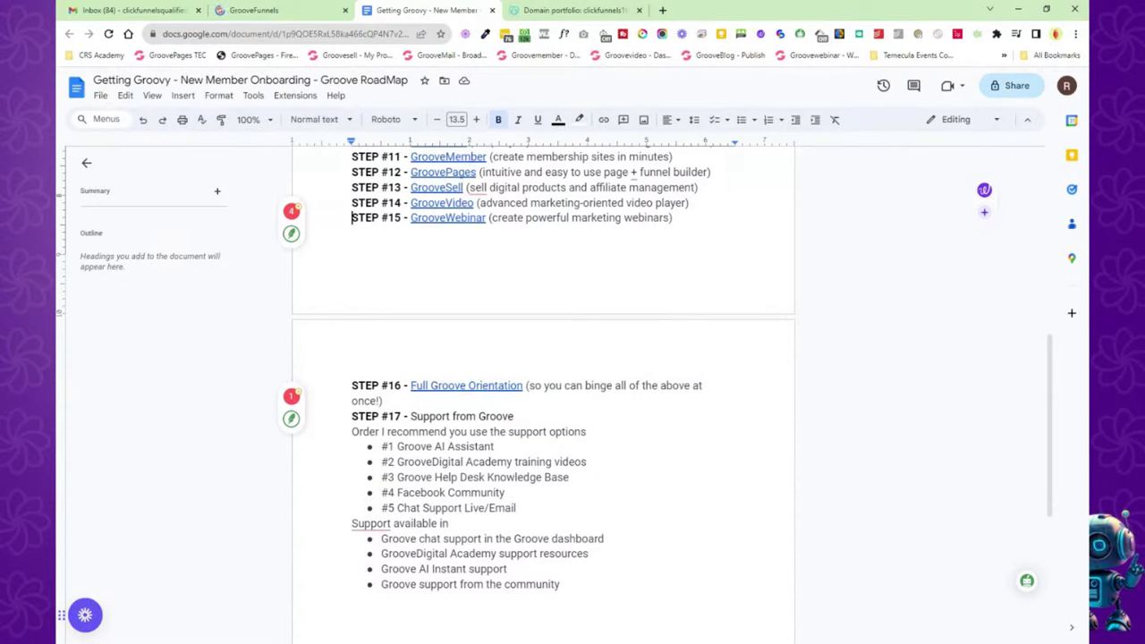
{"action": "left_click", "coordinate": [282, 13]}
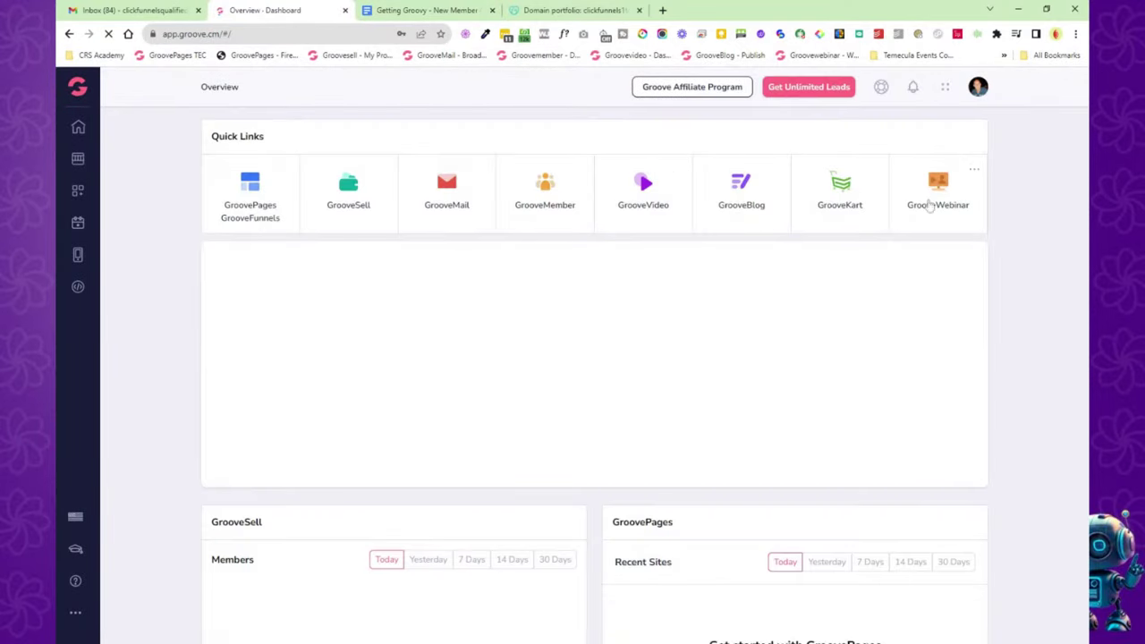
{"action": "left_click", "coordinate": [940, 186]}
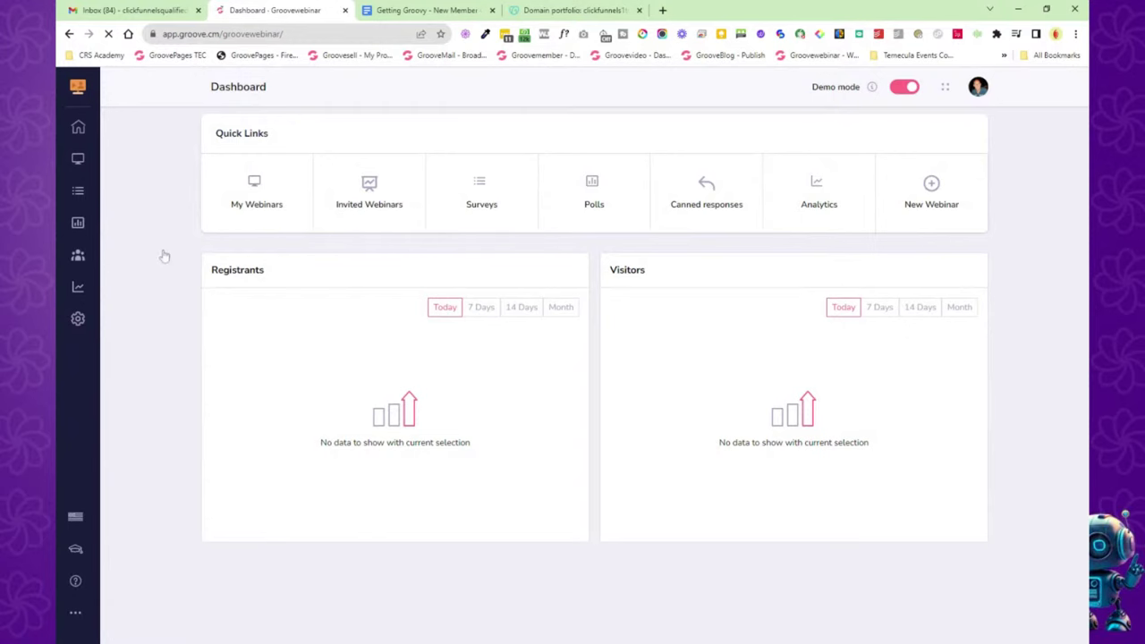
Show the My Webinars list in GrooveWebinar with the side navigation collapsed.
{"action": "left_click", "coordinate": [78, 159]}
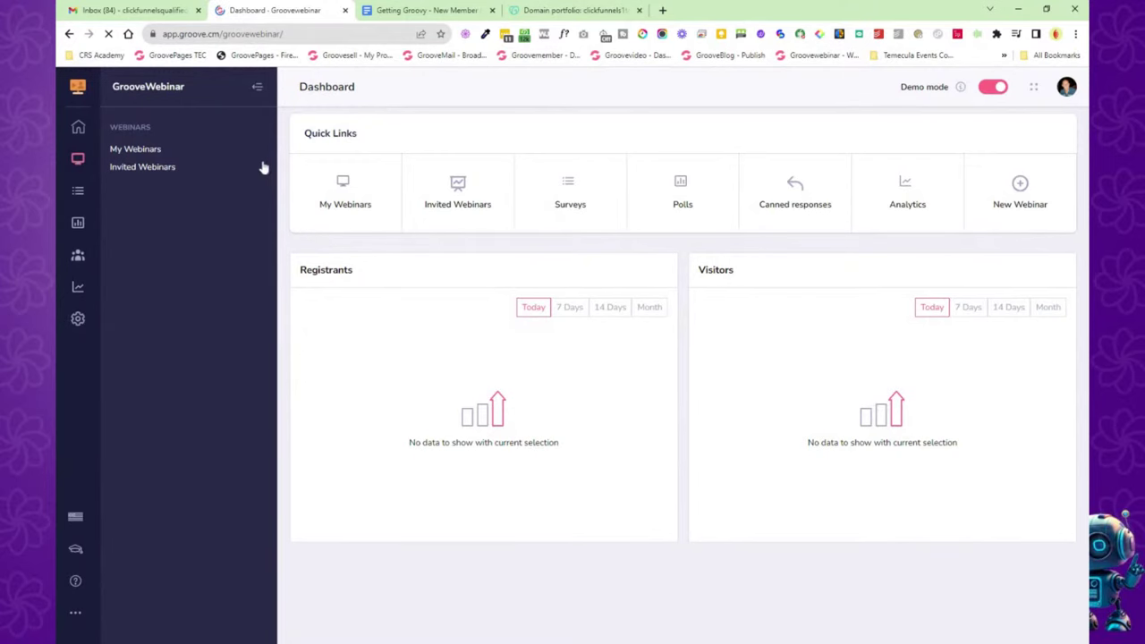
{"action": "left_click", "coordinate": [139, 154]}
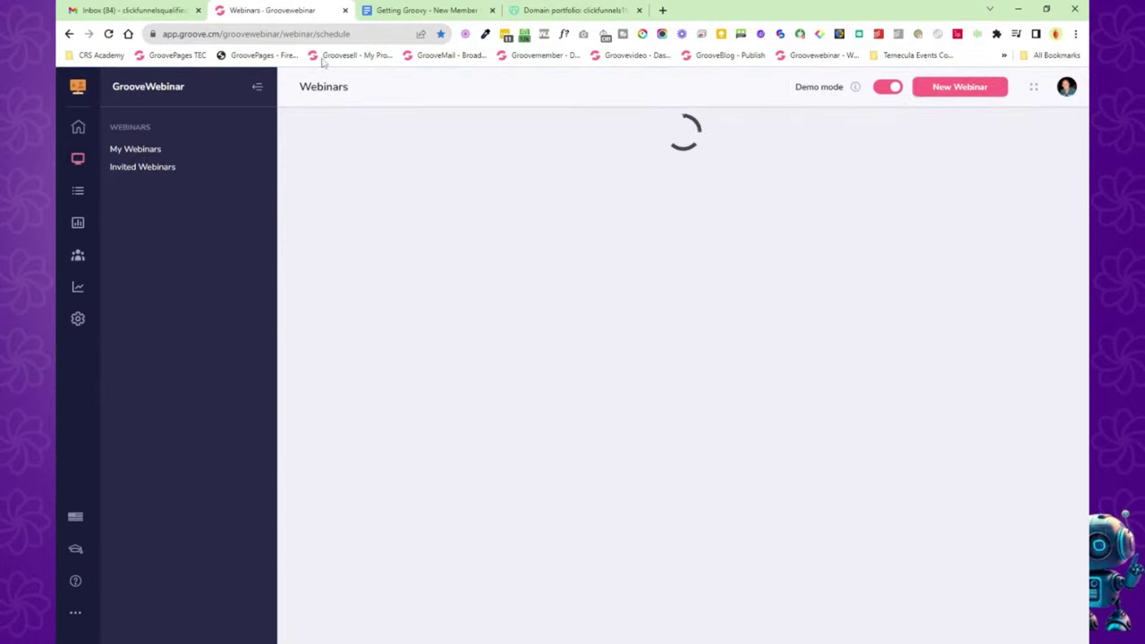
{"action": "left_click", "coordinate": [257, 88]}
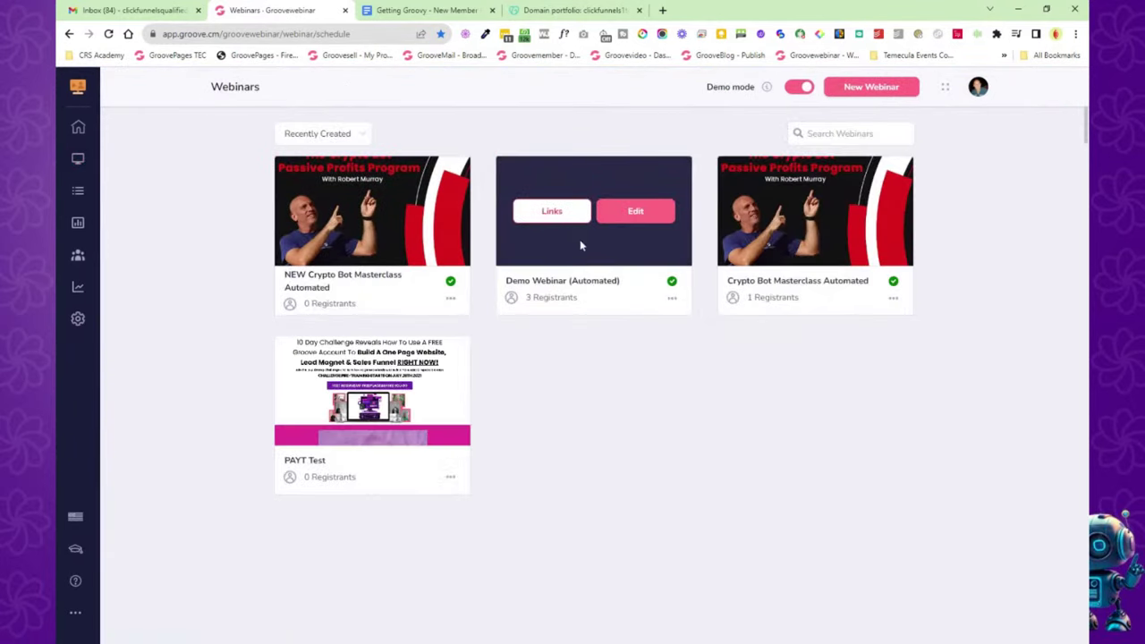
Open NEW Crypto Bot Masterclass Automated for editing, and review its Webinar Type and Webinar Details before returning to the webinar list.
{"action": "mouse_move", "coordinate": [375, 215]}
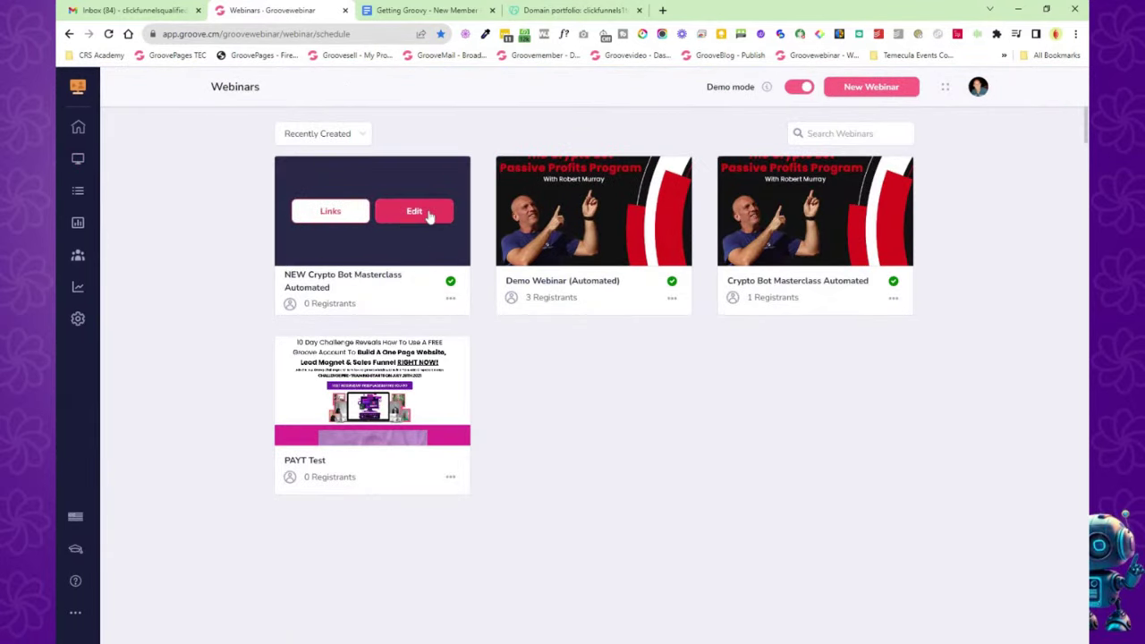
{"action": "left_click", "coordinate": [414, 211]}
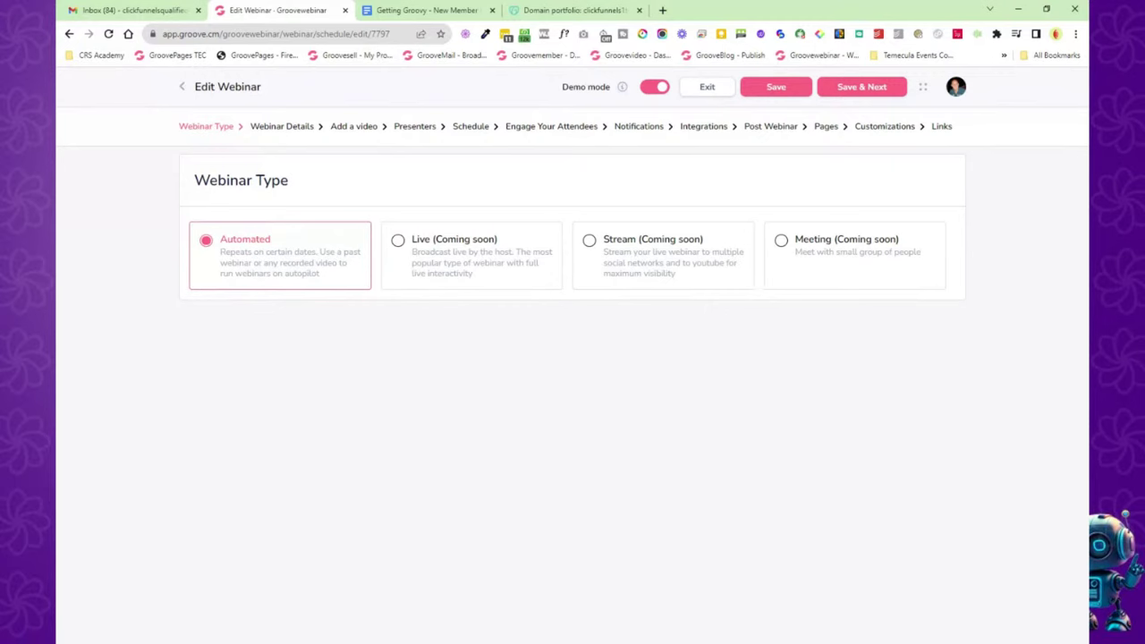
{"action": "left_click", "coordinate": [266, 132]}
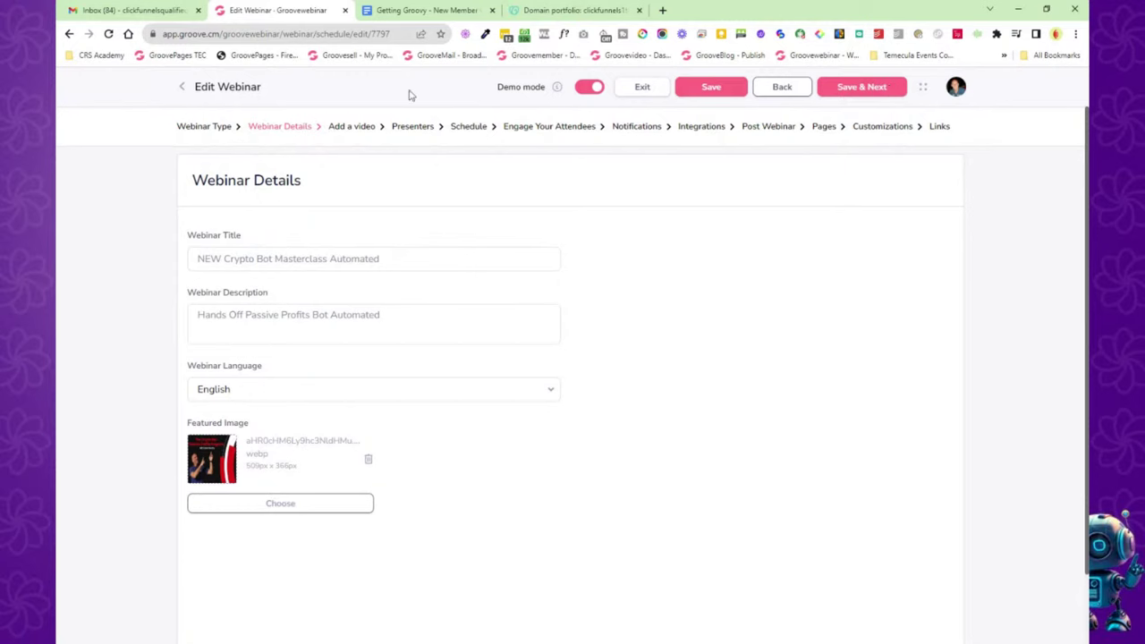
{"action": "left_click", "coordinate": [181, 87]}
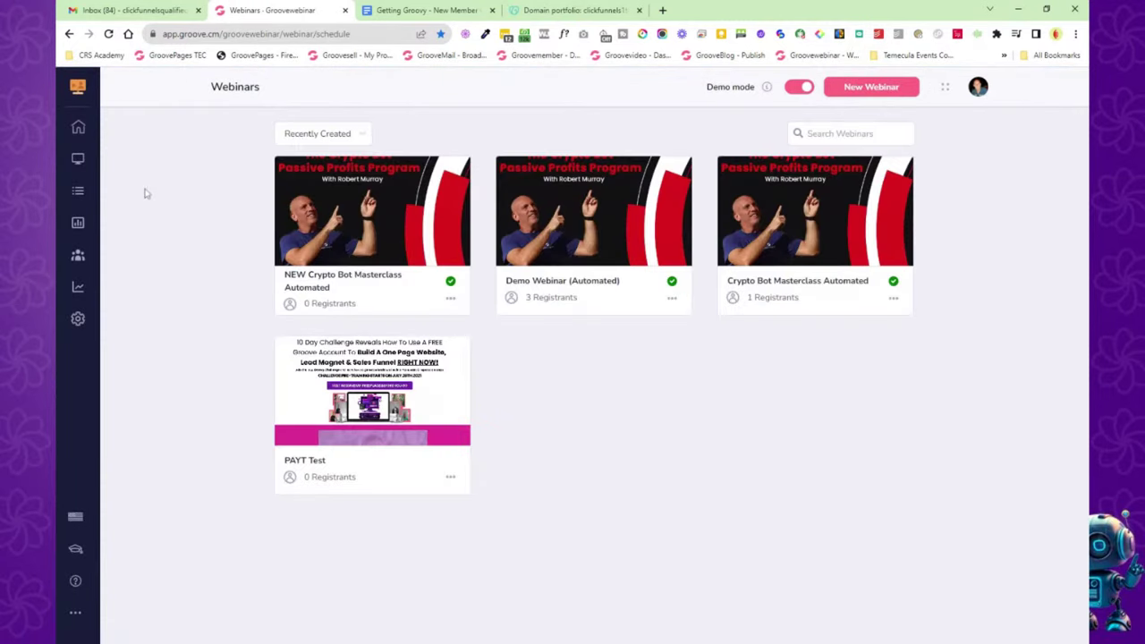
Tour GrooveWebinar's surveys, polls, presenters, analytics and canned response settings, and return to the main Groove dashboard.
{"action": "left_click", "coordinate": [78, 196]}
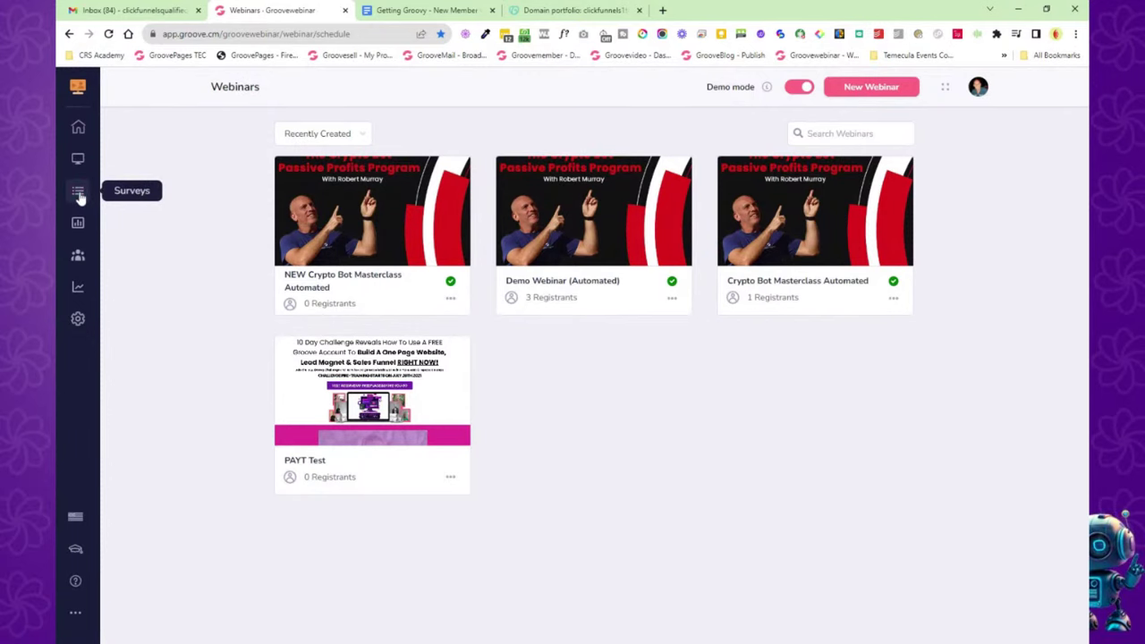
{"action": "left_click", "coordinate": [79, 223]}
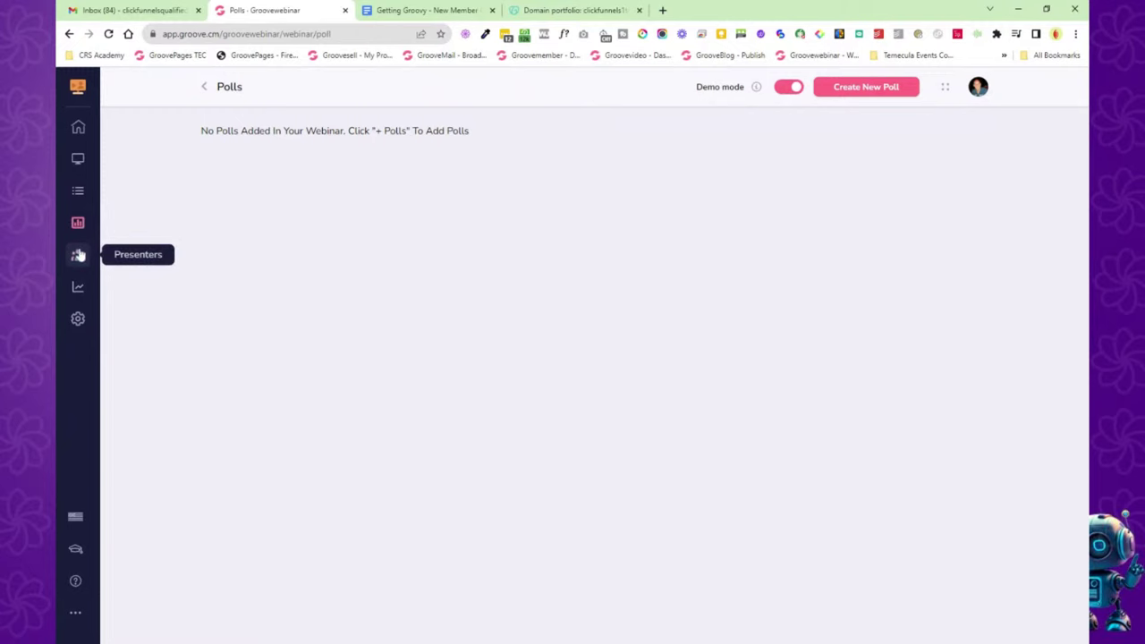
{"action": "left_click", "coordinate": [78, 254]}
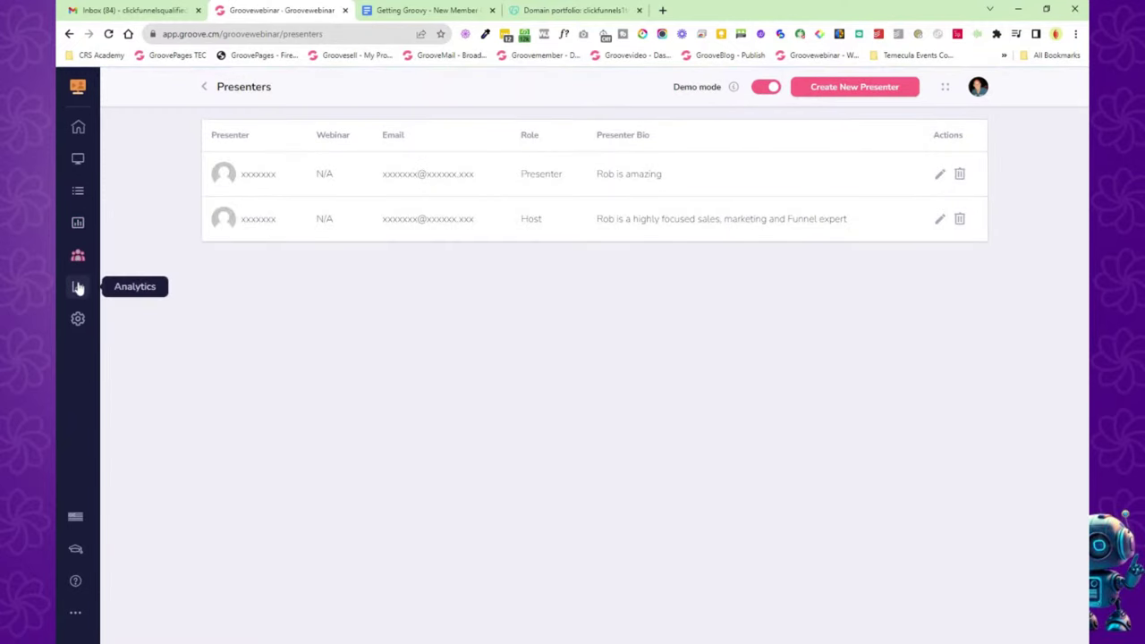
{"action": "left_click", "coordinate": [78, 286]}
{"action": "left_click", "coordinate": [78, 319]}
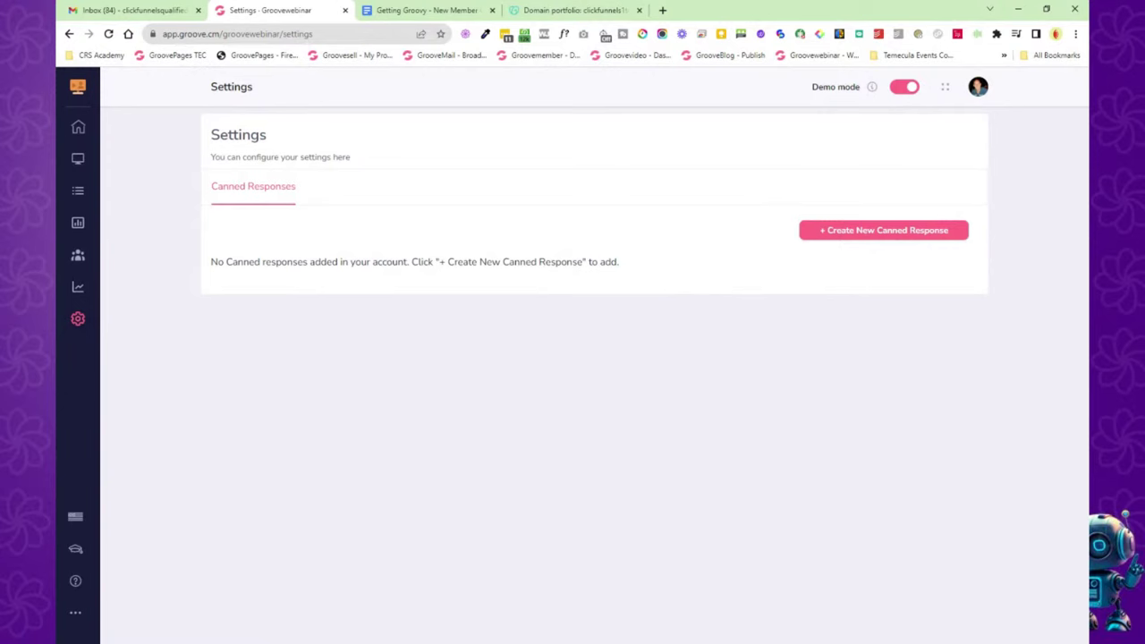
{"action": "left_click", "coordinate": [83, 87]}
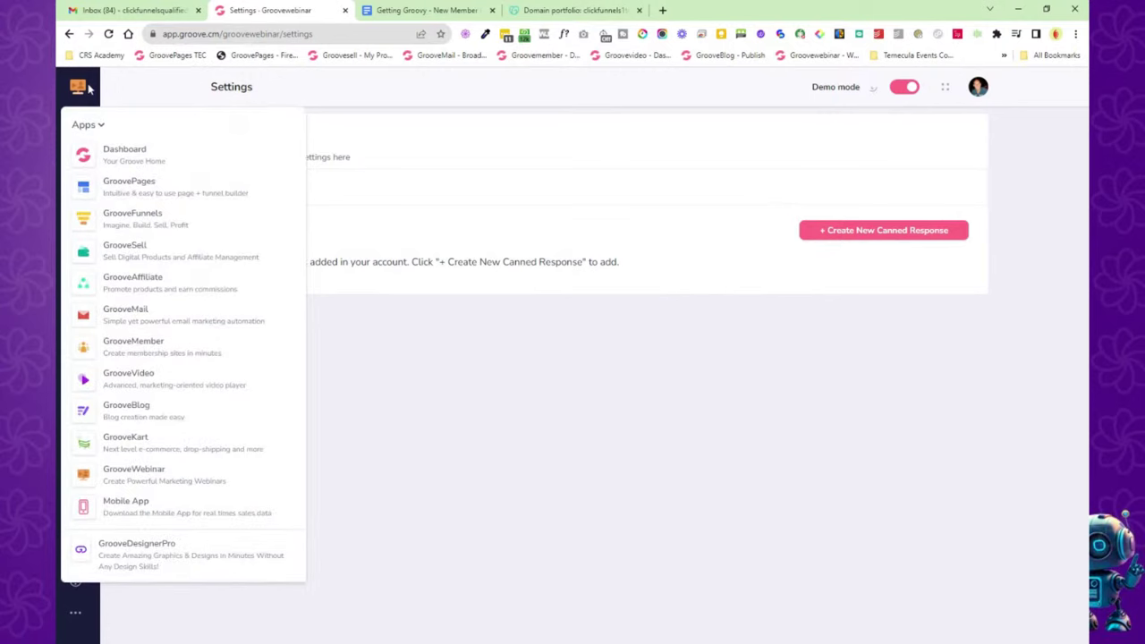
{"action": "left_click", "coordinate": [123, 152]}
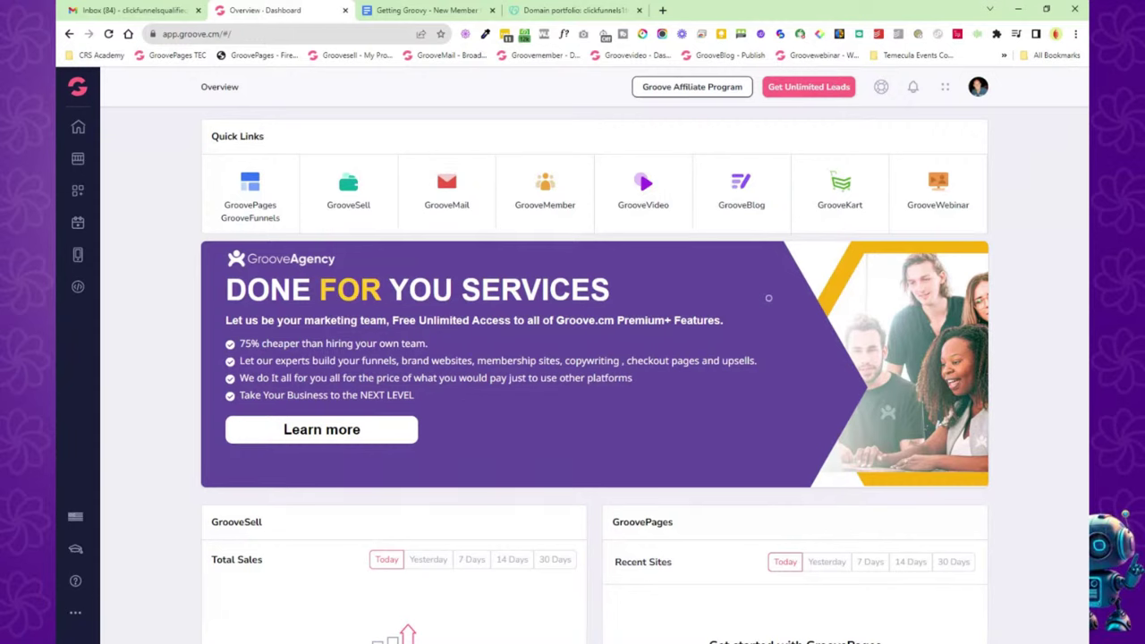
Open the Full Groove Orientation link under STEP #16 in the roadmap document, view the training video page and close it.
{"action": "left_click", "coordinate": [409, 13]}
{"action": "scroll", "coordinate": [563, 318], "scroll_direction": "down", "scroll_amount": 3}
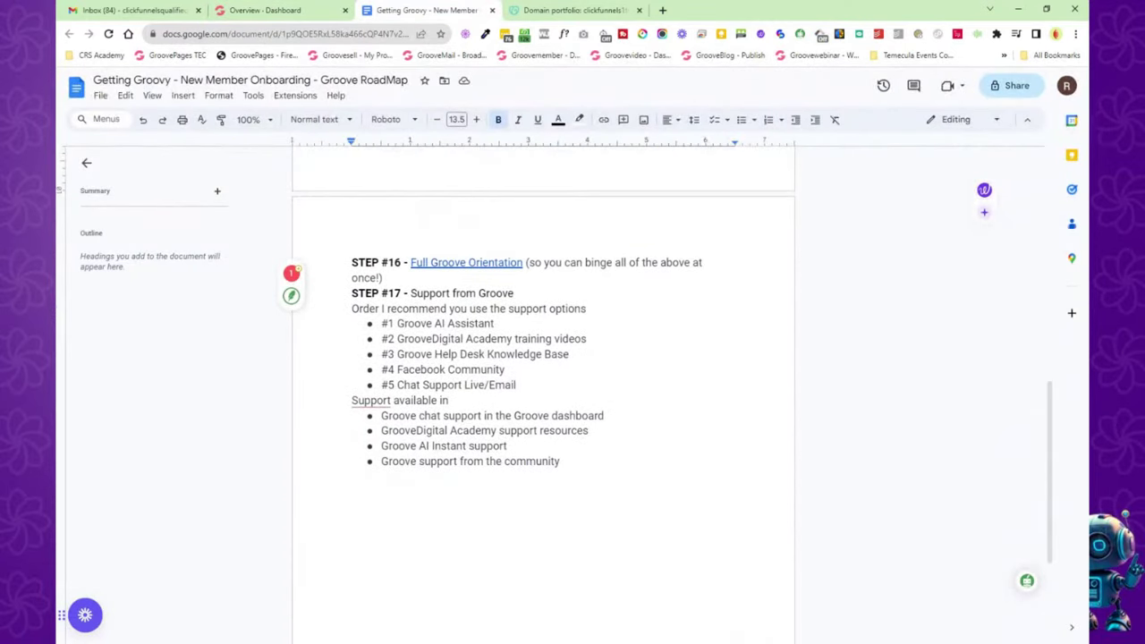
{"action": "left_click", "coordinate": [476, 263]}
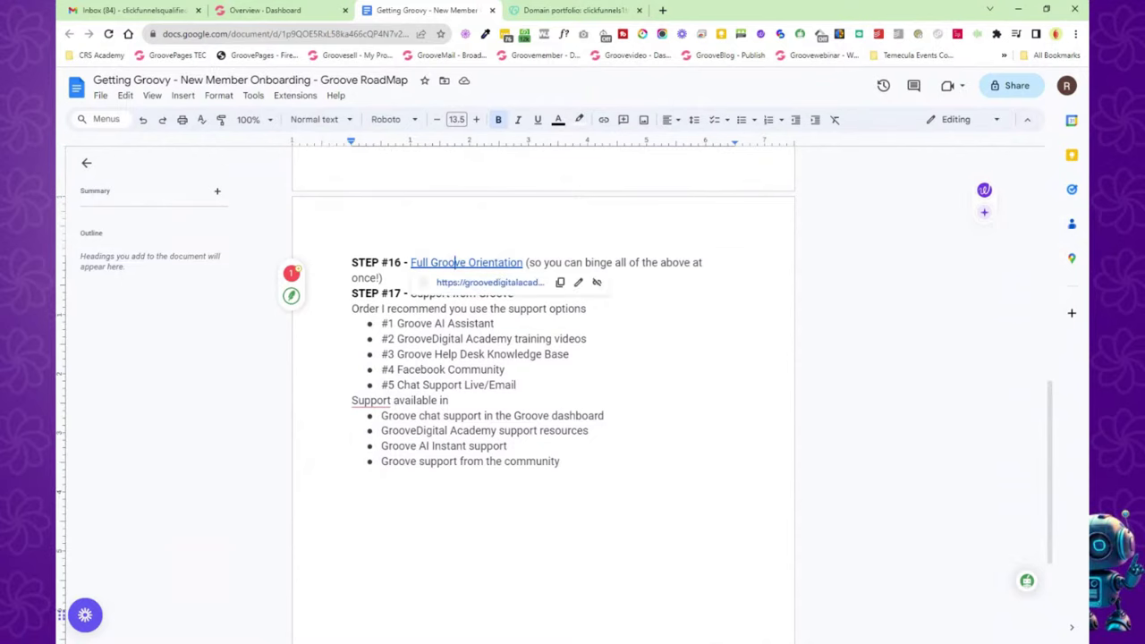
{"action": "key", "text": "alt+Return"}
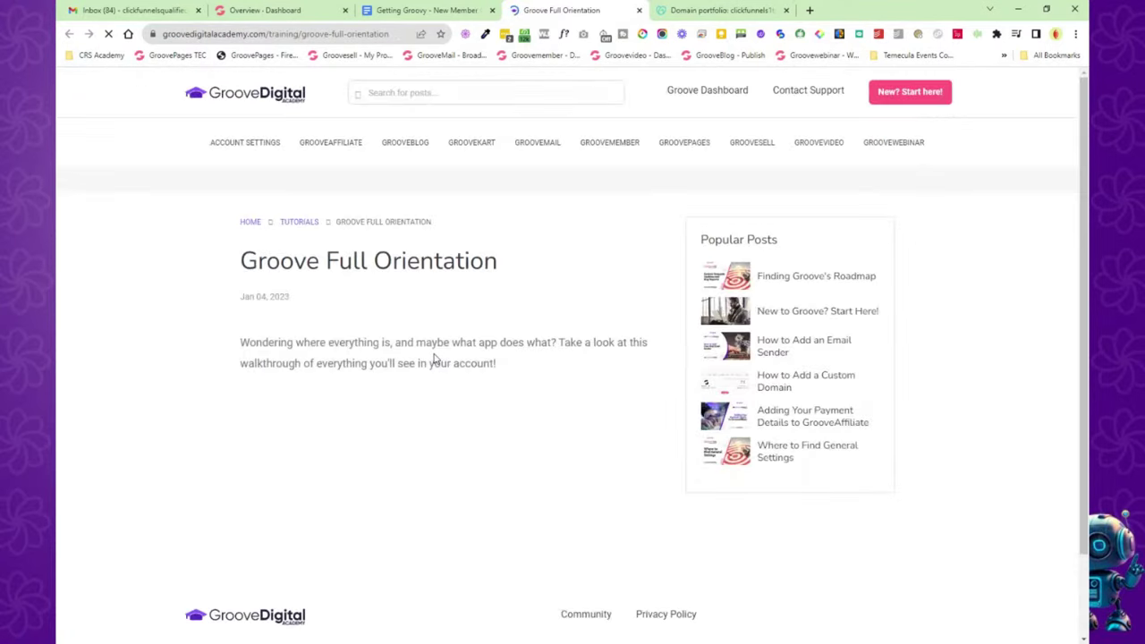
{"action": "scroll", "coordinate": [217, 304], "scroll_direction": "down", "scroll_amount": 3}
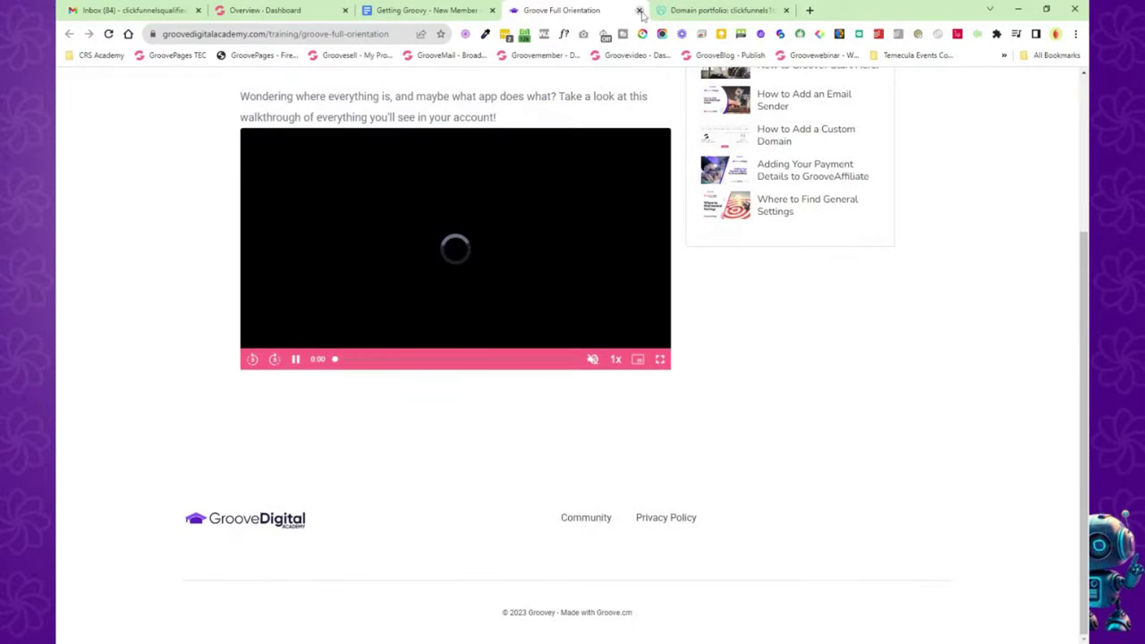
{"action": "key", "text": "ctrl+w"}
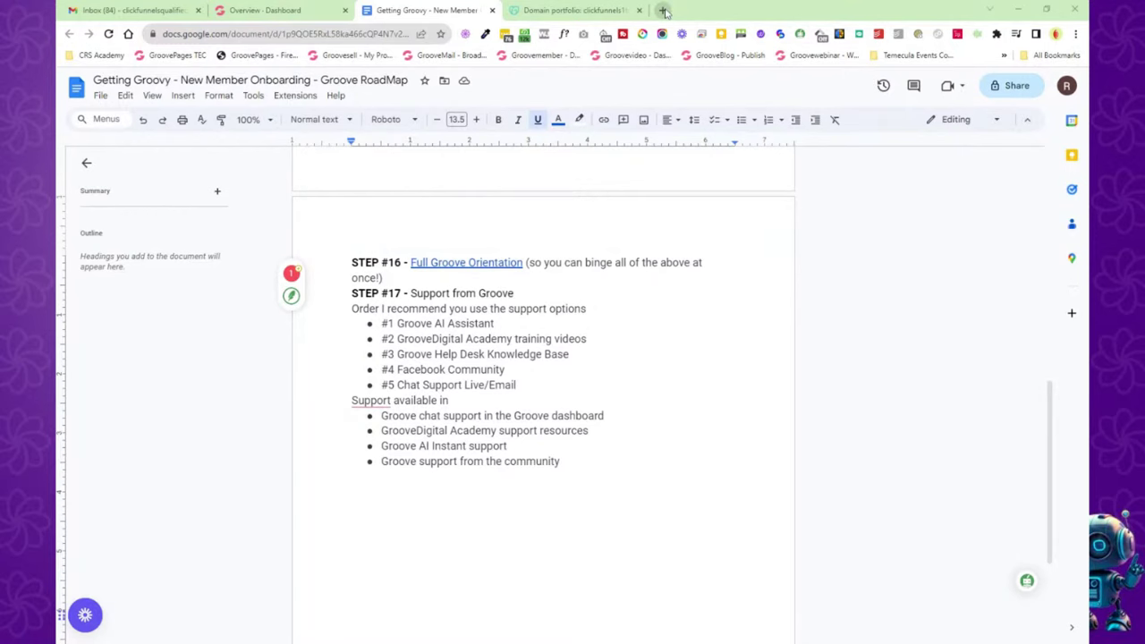
Switch to Facebook in a new browser tab and view the Groove.ai Official group from the managed groups.
{"action": "left_click", "coordinate": [663, 10]}
{"action": "type", "text": "fac"}
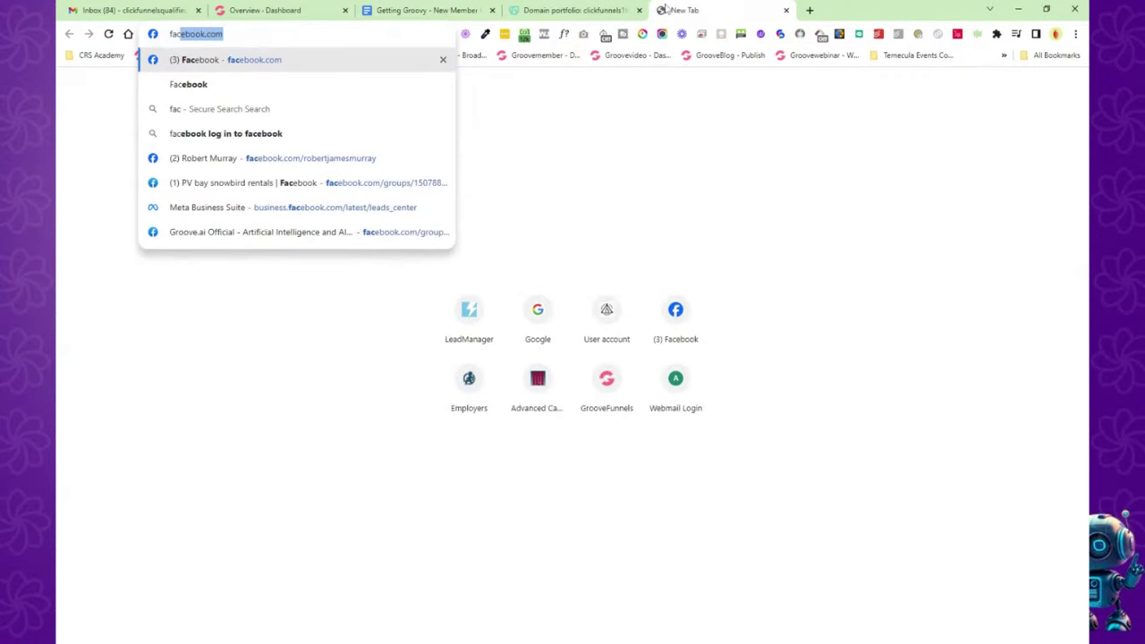
{"action": "left_click", "coordinate": [291, 58]}
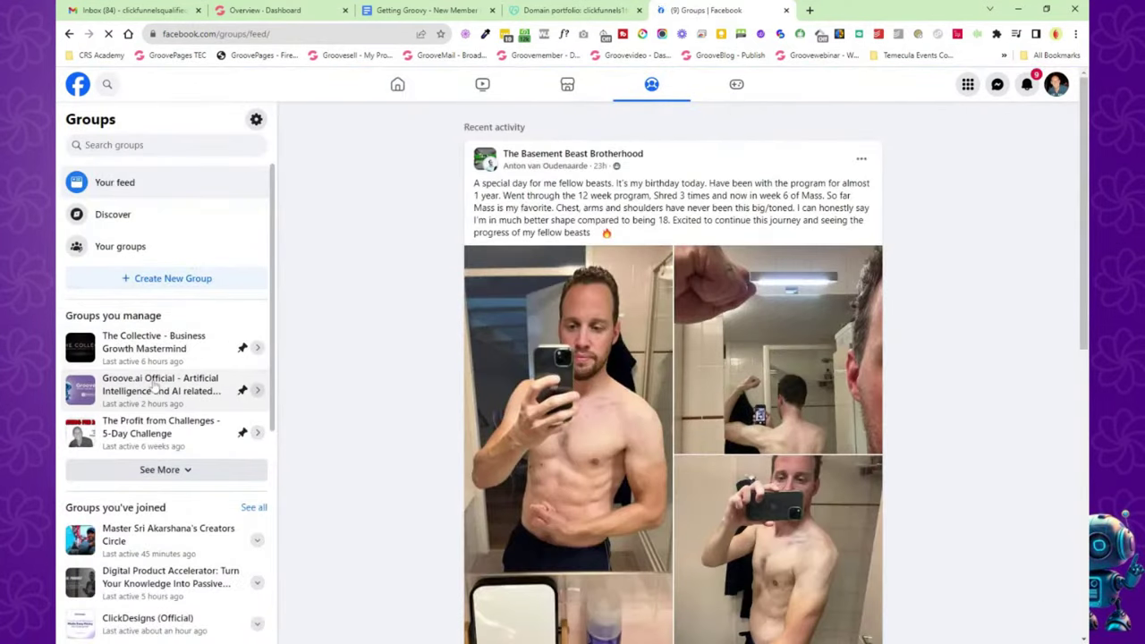
{"action": "left_click", "coordinate": [154, 385]}
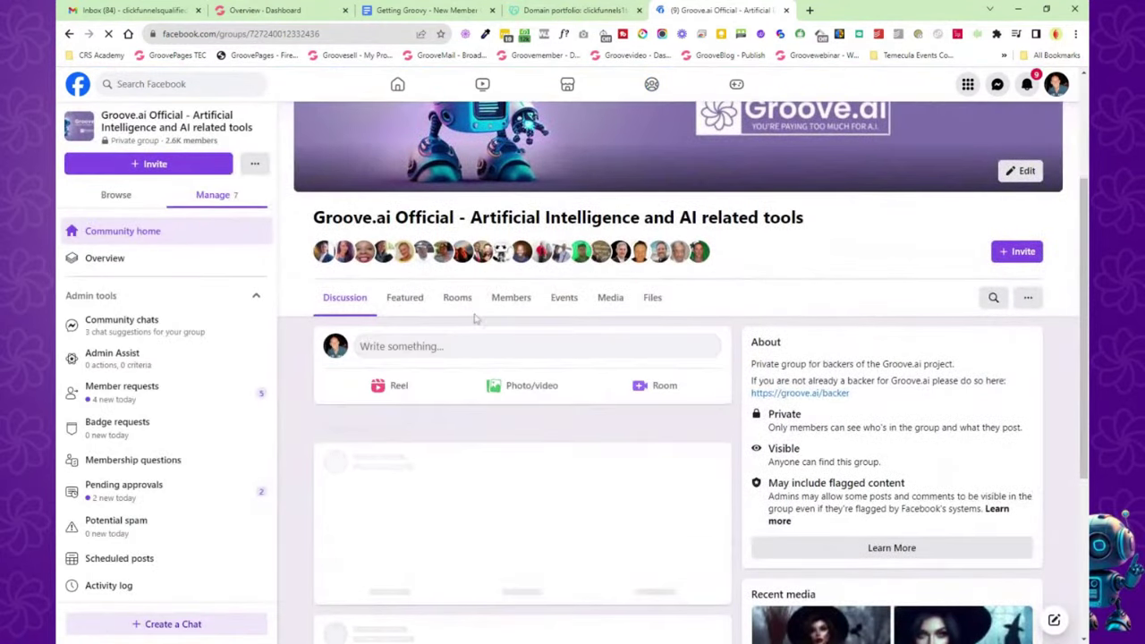
Return to the Facebook groups list, open the GROOVE.cm Official group and view its Guides.
{"action": "left_click", "coordinate": [651, 84]}
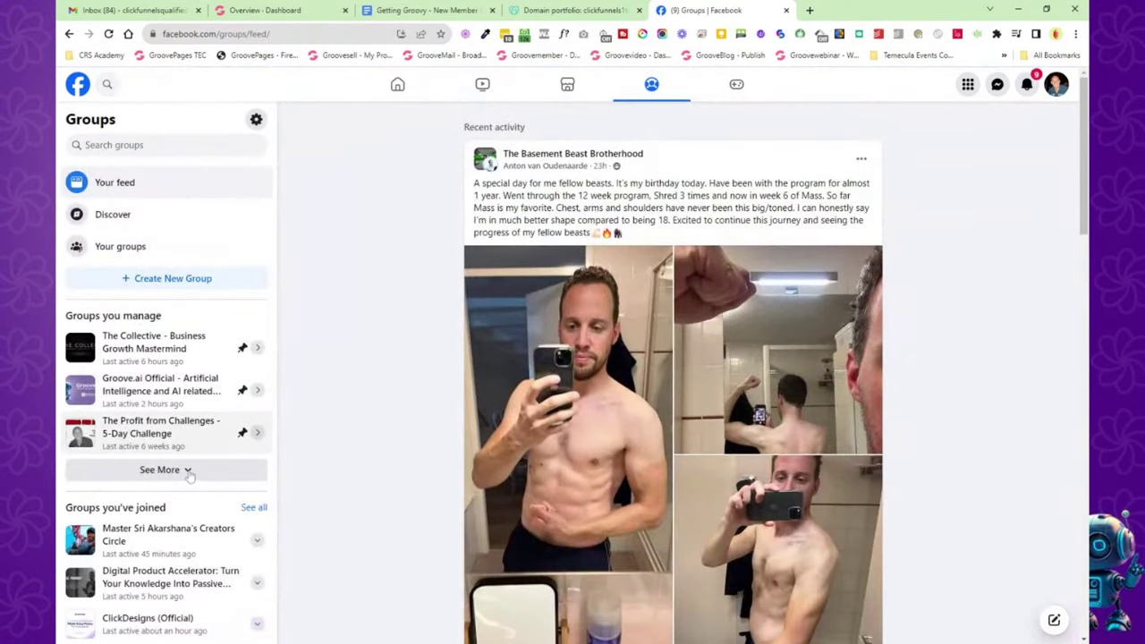
{"action": "left_click", "coordinate": [189, 472]}
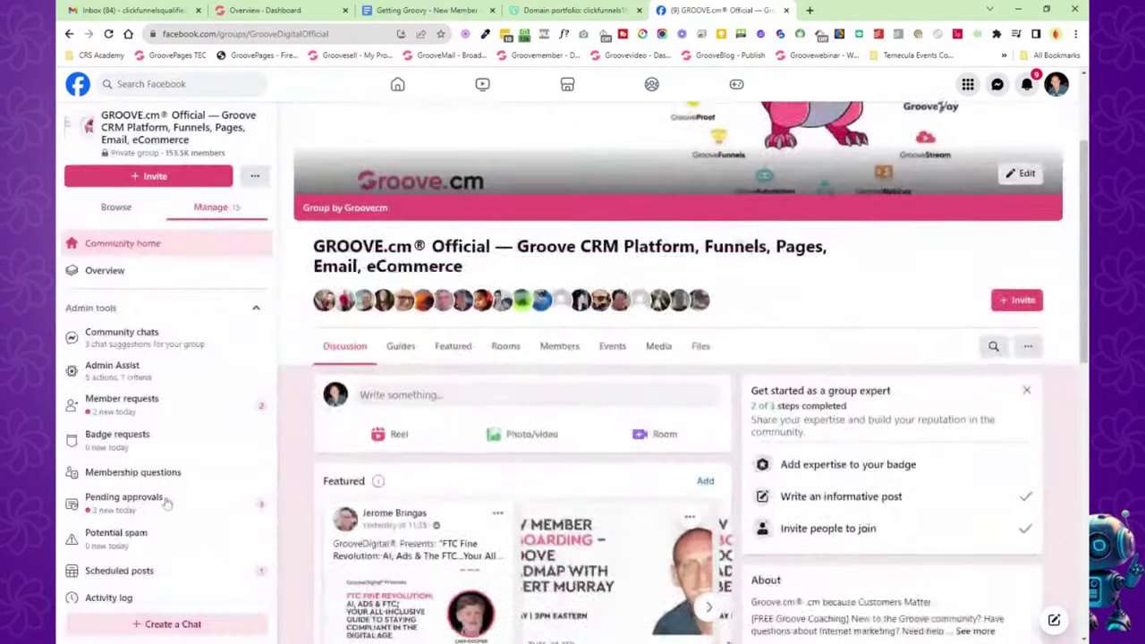
{"action": "scroll", "coordinate": [311, 444], "scroll_direction": "down", "scroll_amount": 2}
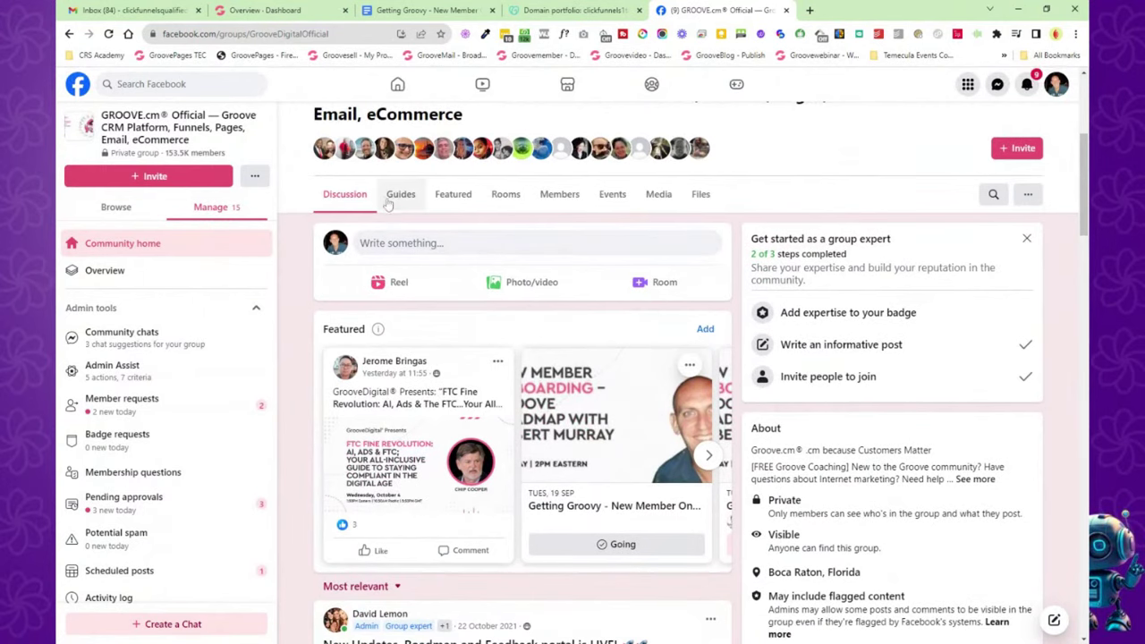
{"action": "left_click", "coordinate": [397, 200]}
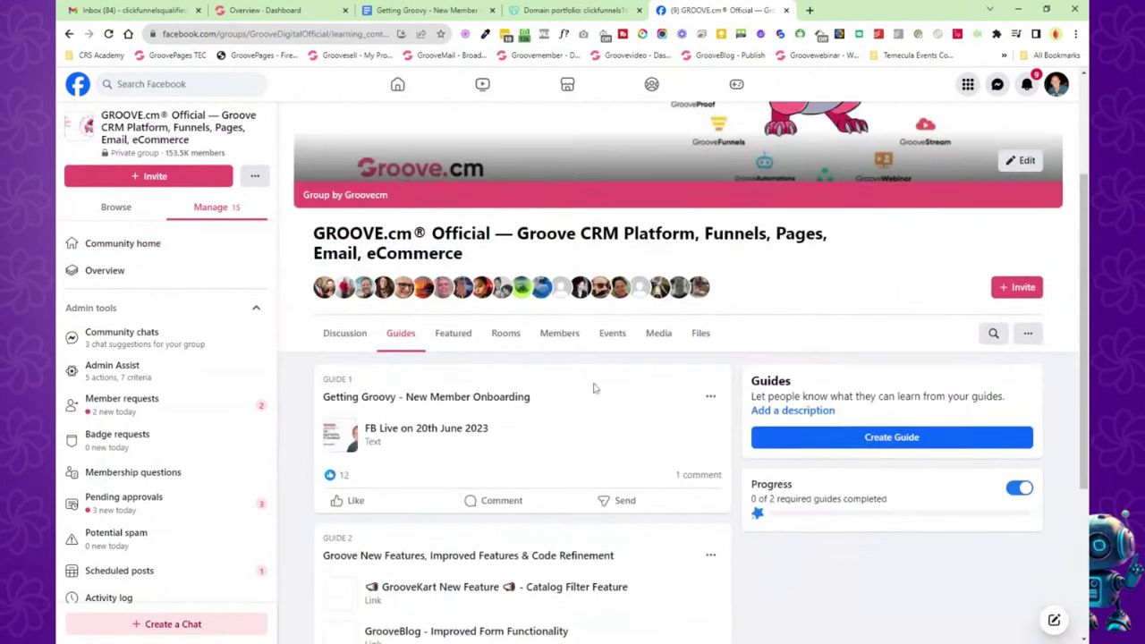
Look through the GROOVE.cm Official group's guides, view the "FB Live on 20th June 2023" post and close Facebook.
{"action": "scroll", "coordinate": [604, 427], "scroll_direction": "down", "scroll_amount": 3}
{"action": "scroll", "coordinate": [602, 426], "scroll_direction": "down", "scroll_amount": 1}
{"action": "scroll", "coordinate": [573, 411], "scroll_direction": "up", "scroll_amount": 1}
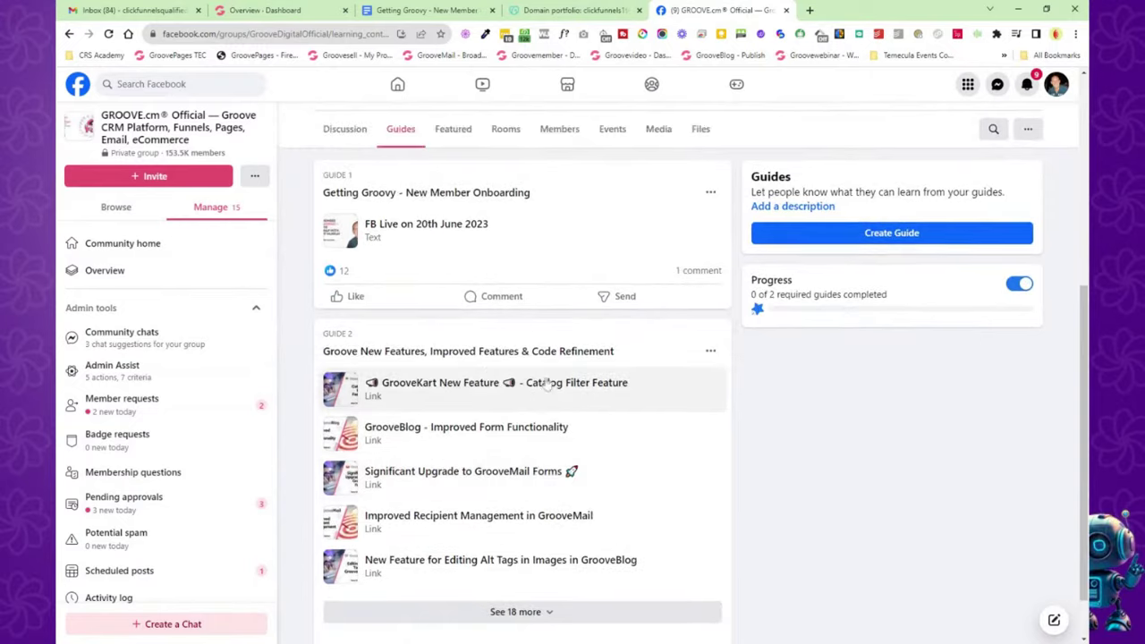
{"action": "scroll", "coordinate": [537, 408], "scroll_direction": "up", "scroll_amount": 2}
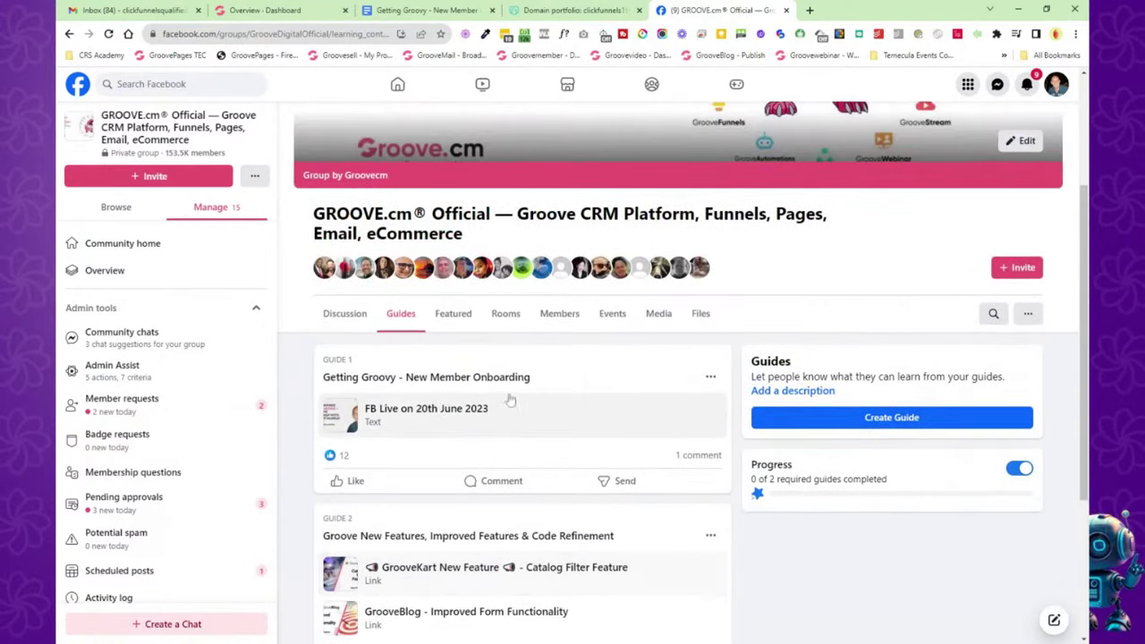
{"action": "left_click", "coordinate": [459, 422]}
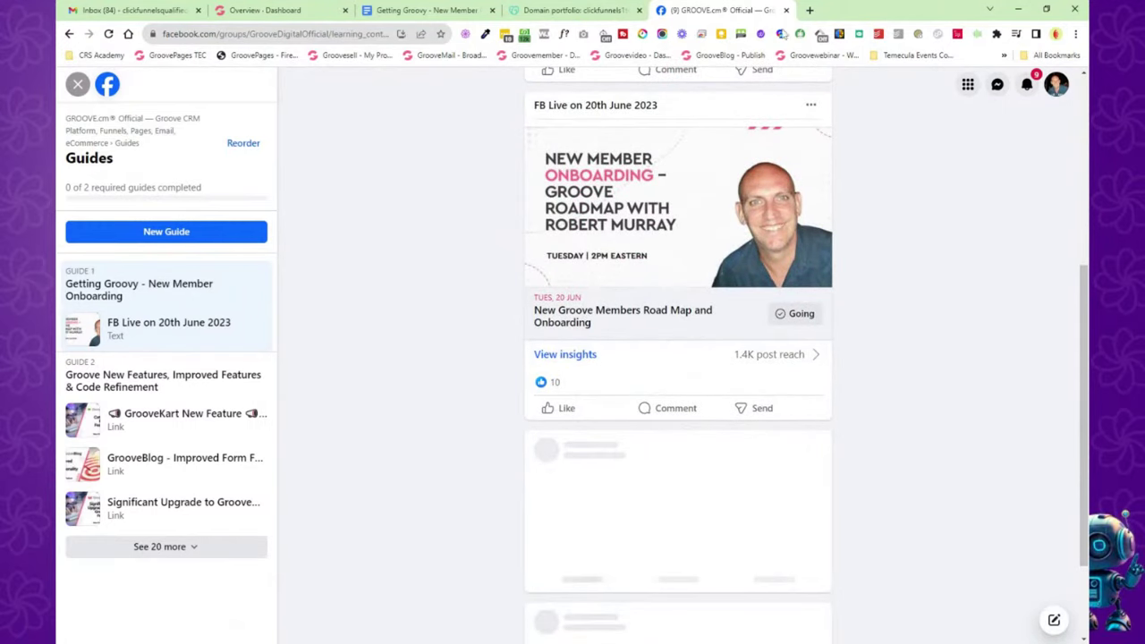
{"action": "left_click", "coordinate": [786, 11]}
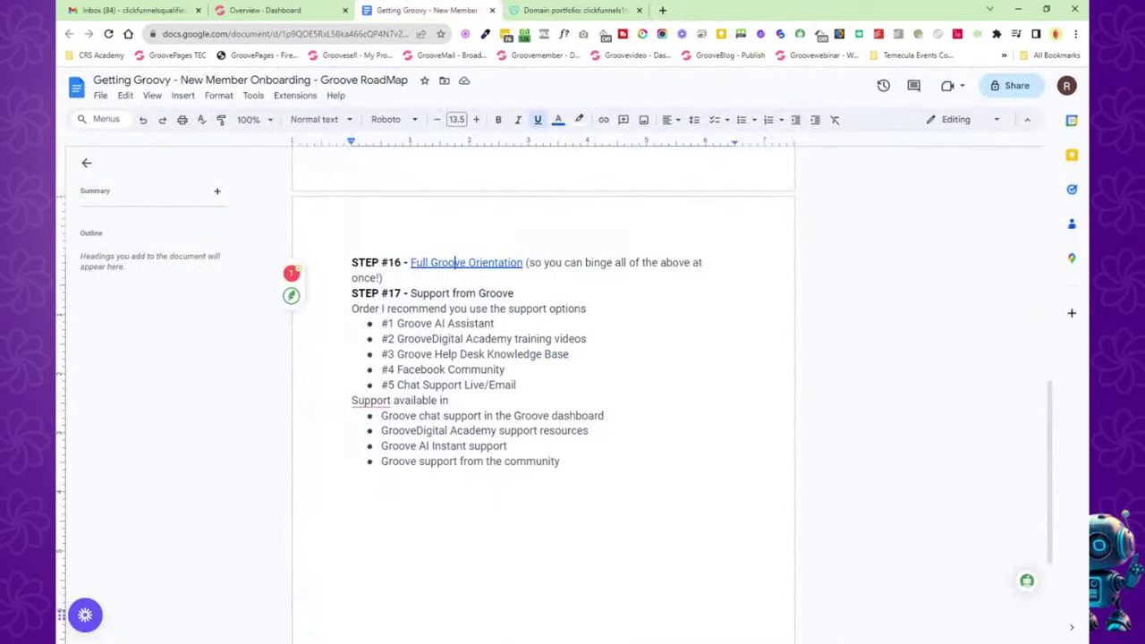
Highlight the STEP #17 heading in the roadmap document, then view the Groove AI Assistant from the Groove dashboard and exit it.
{"action": "left_click_drag", "start_coordinate": [352, 293], "coordinate": [514, 293]}
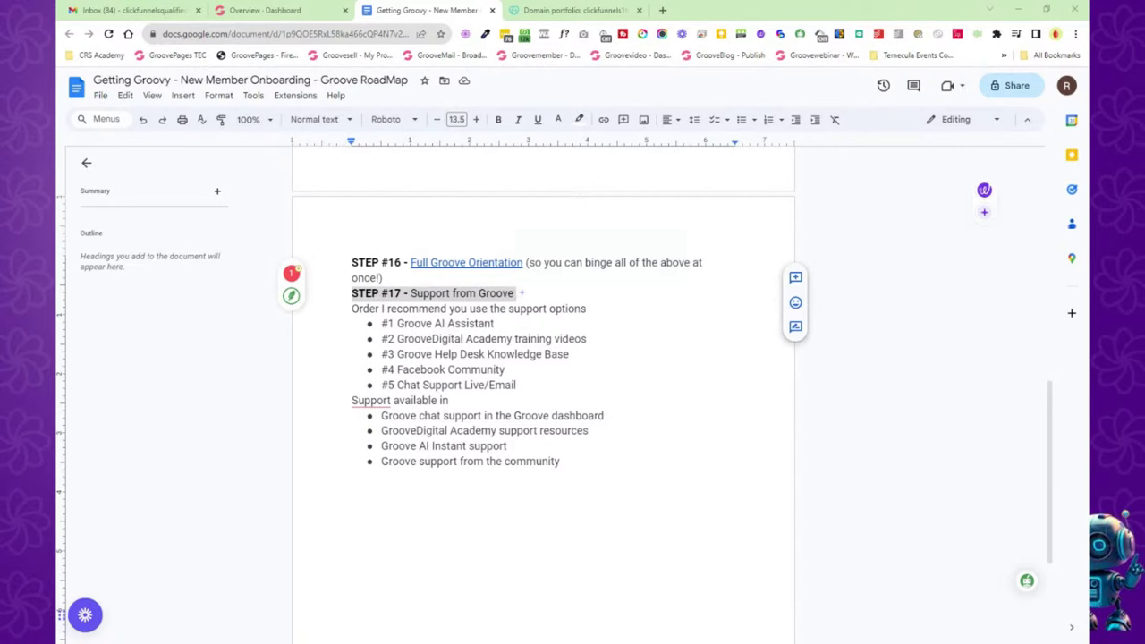
{"action": "left_click", "coordinate": [516, 338]}
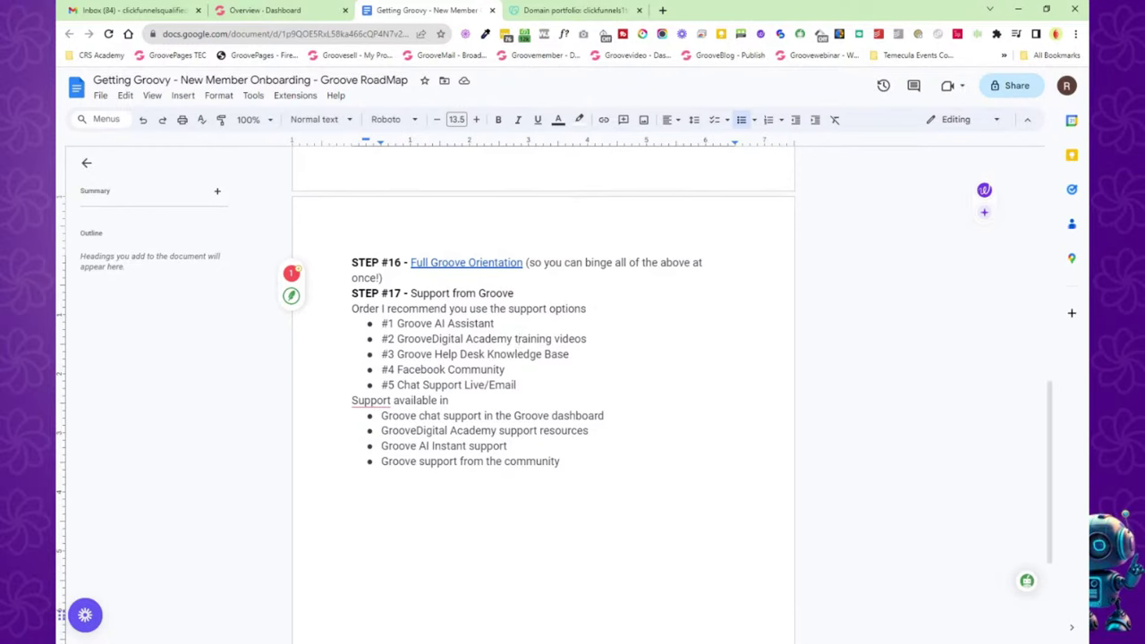
{"action": "left_click", "coordinate": [290, 13]}
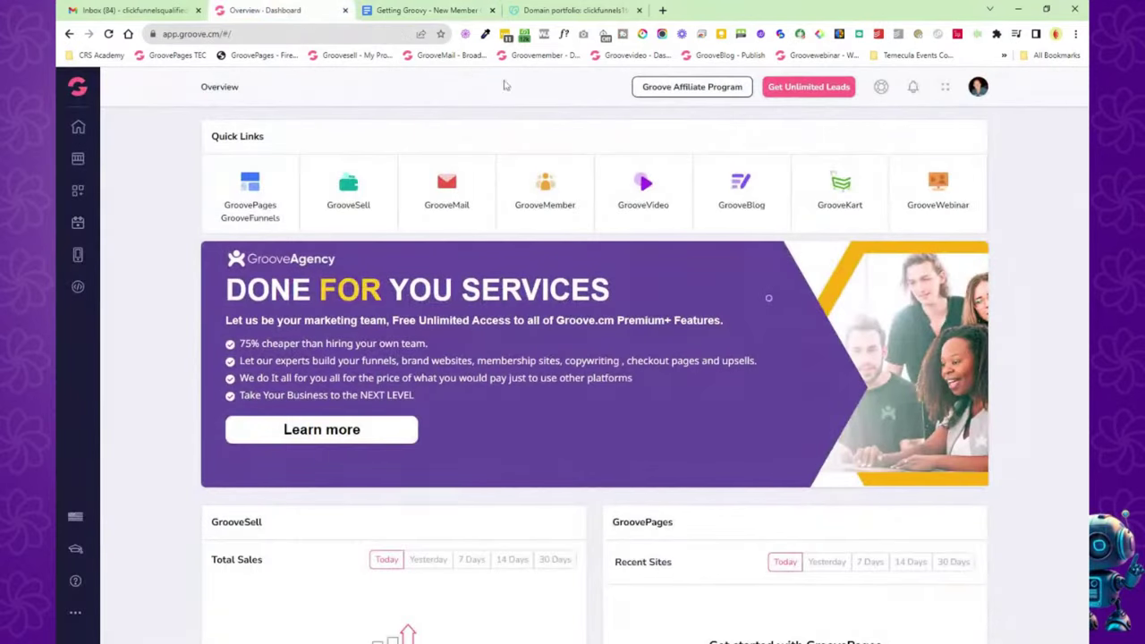
{"action": "left_click", "coordinate": [881, 88]}
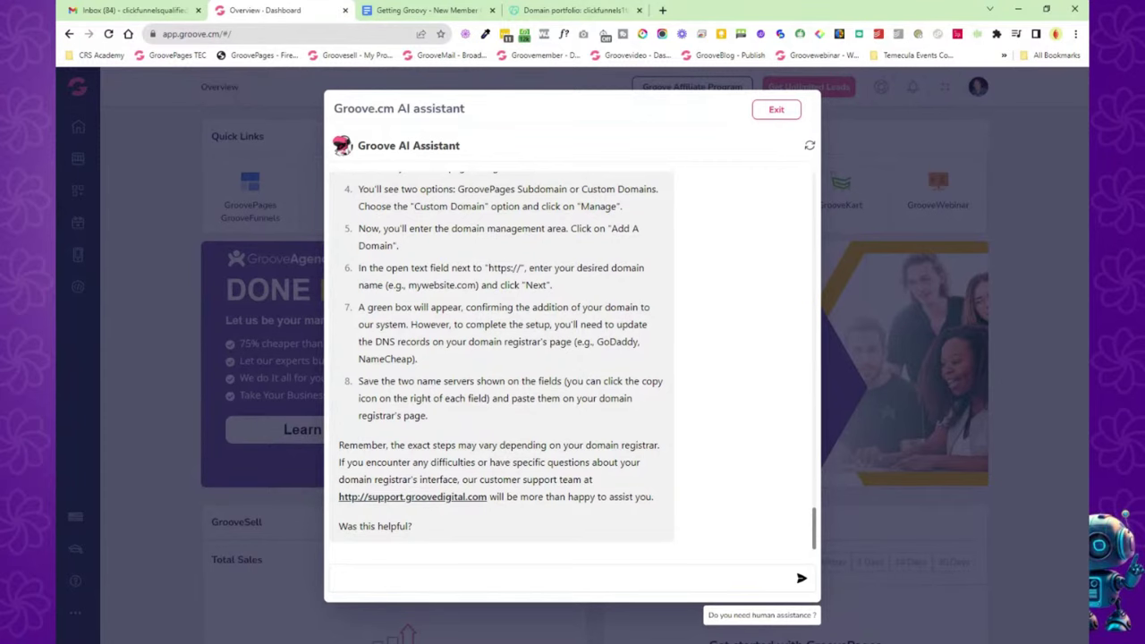
{"action": "left_click", "coordinate": [775, 110]}
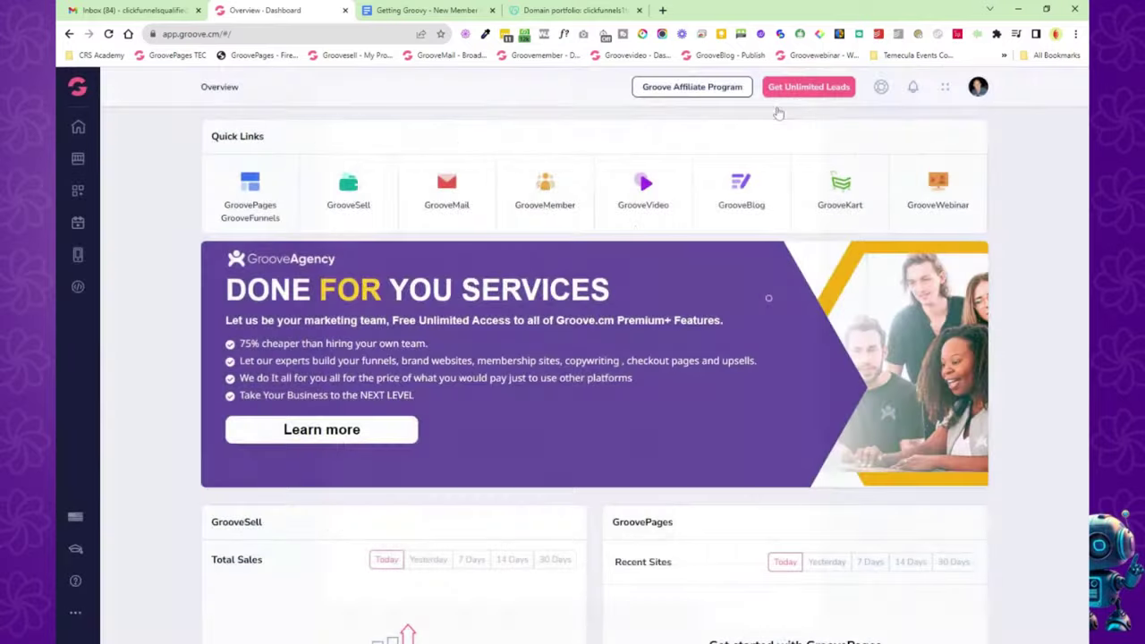
Highlight the GrooveDigital Academy training videos item in the roadmap, then view the GrooveDigital Academy site from the dashboard and close it.
{"action": "left_click", "coordinate": [453, 11]}
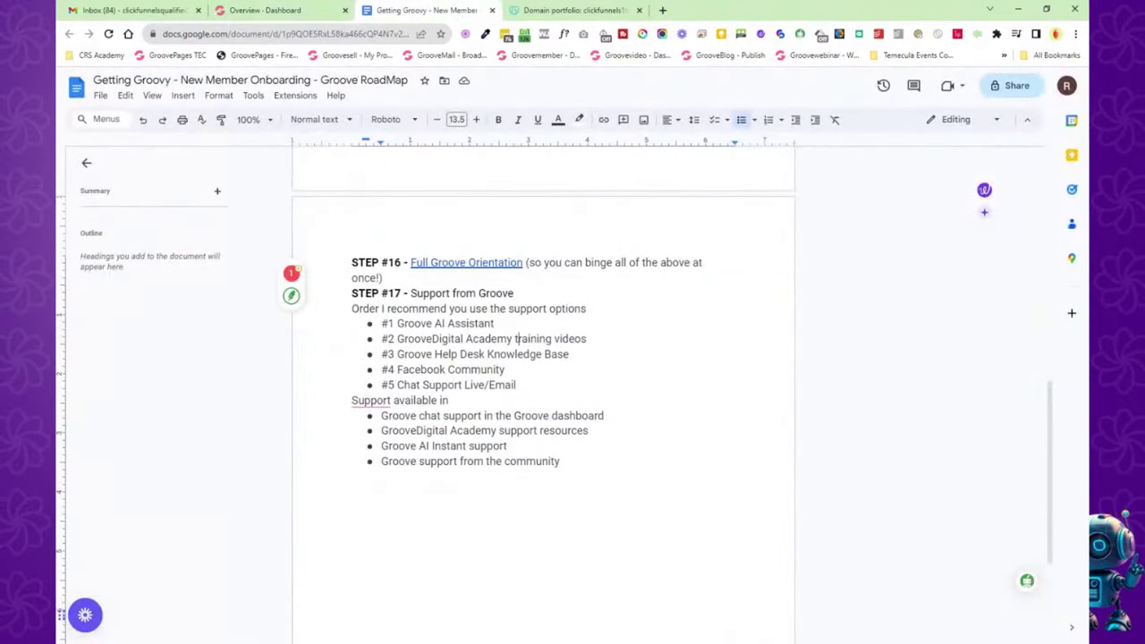
{"action": "triple_click", "coordinate": [517, 338]}
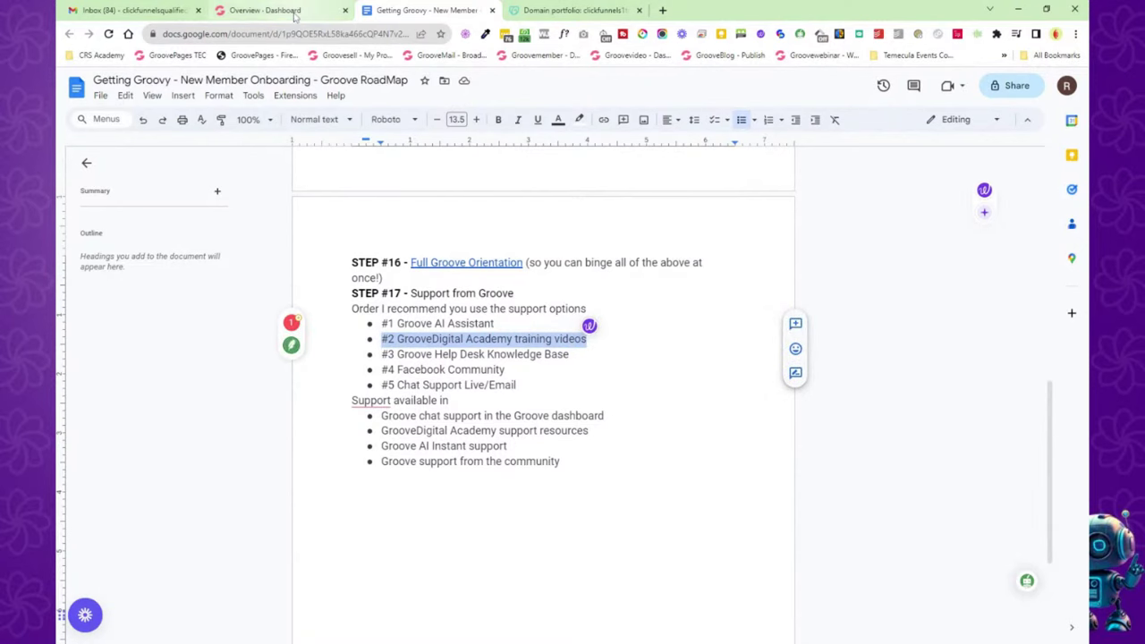
{"action": "key", "text": "ctrl+shift+Tab"}
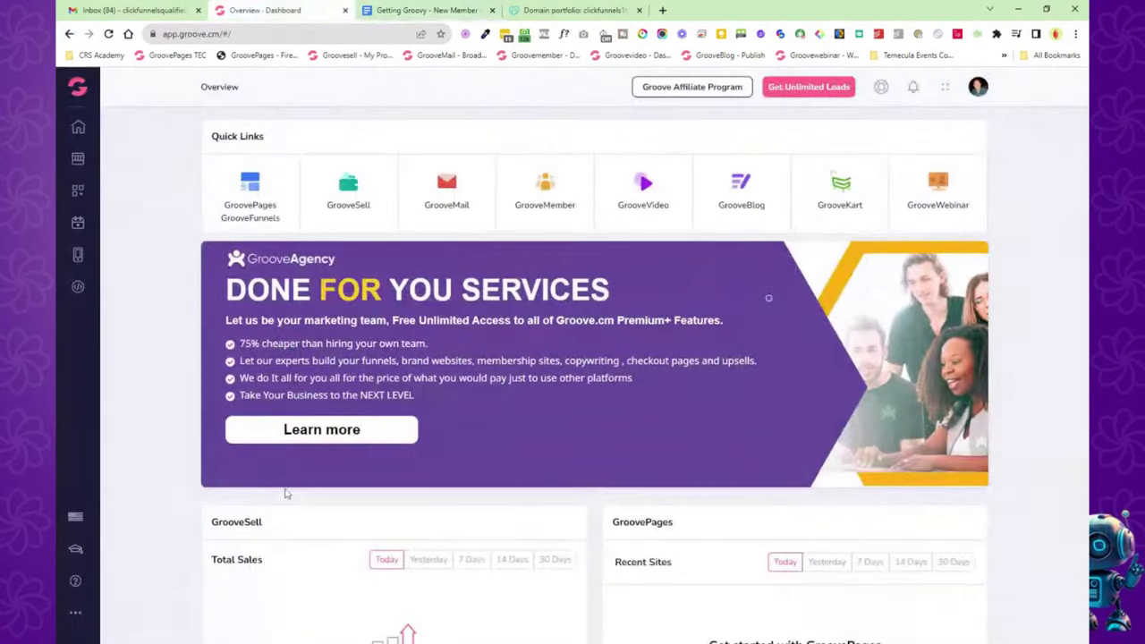
{"action": "left_click", "coordinate": [76, 553]}
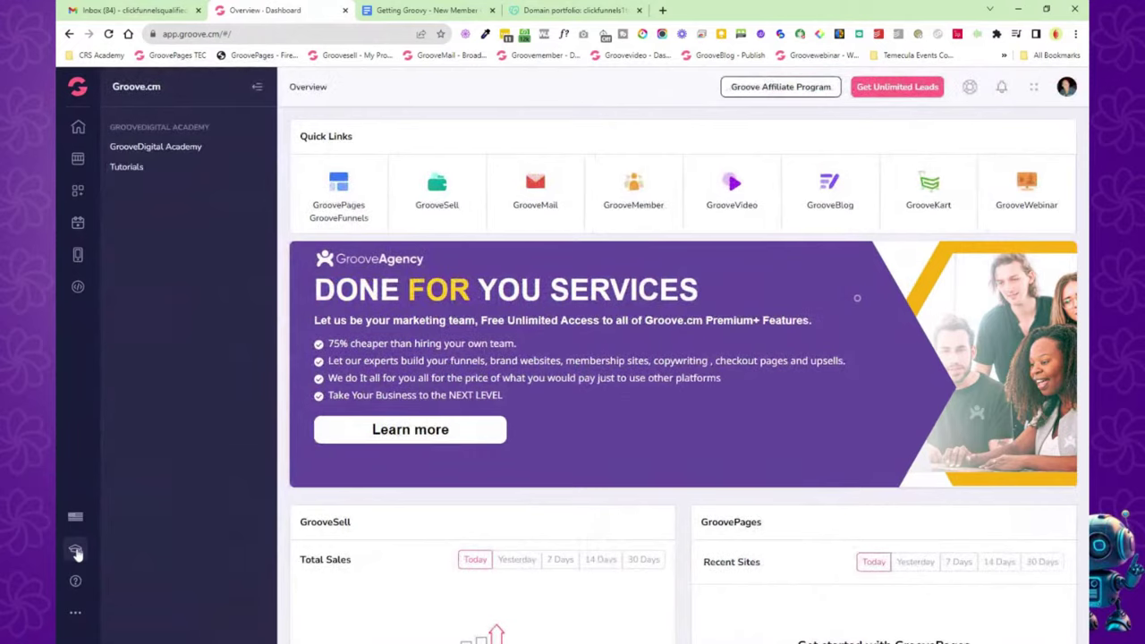
{"action": "left_click", "coordinate": [169, 147]}
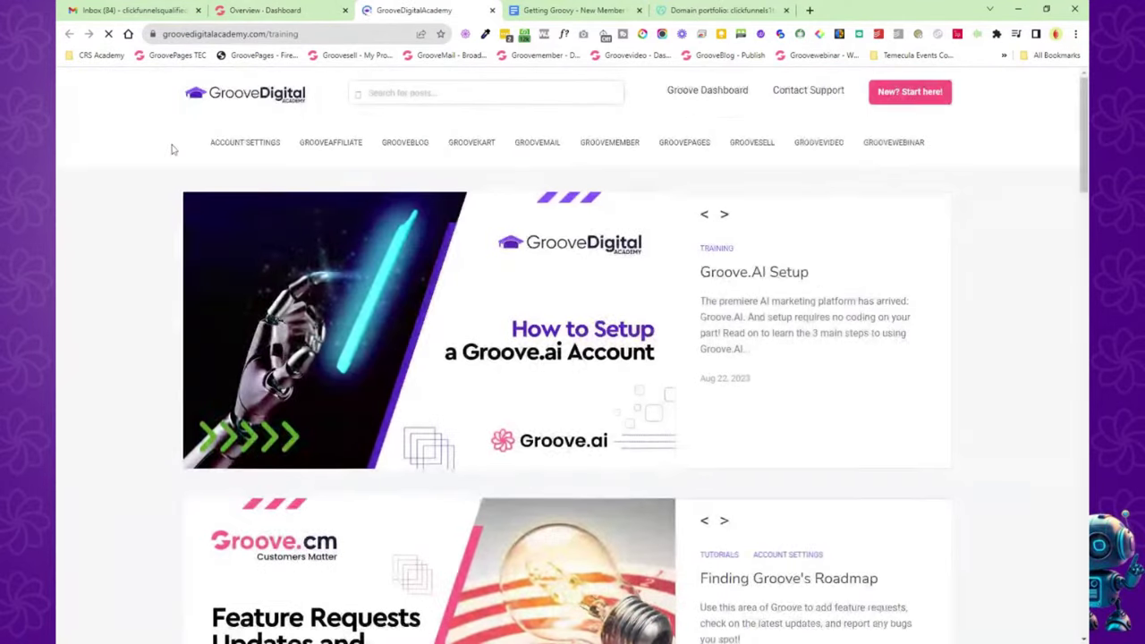
{"action": "left_click", "coordinate": [480, 92]}
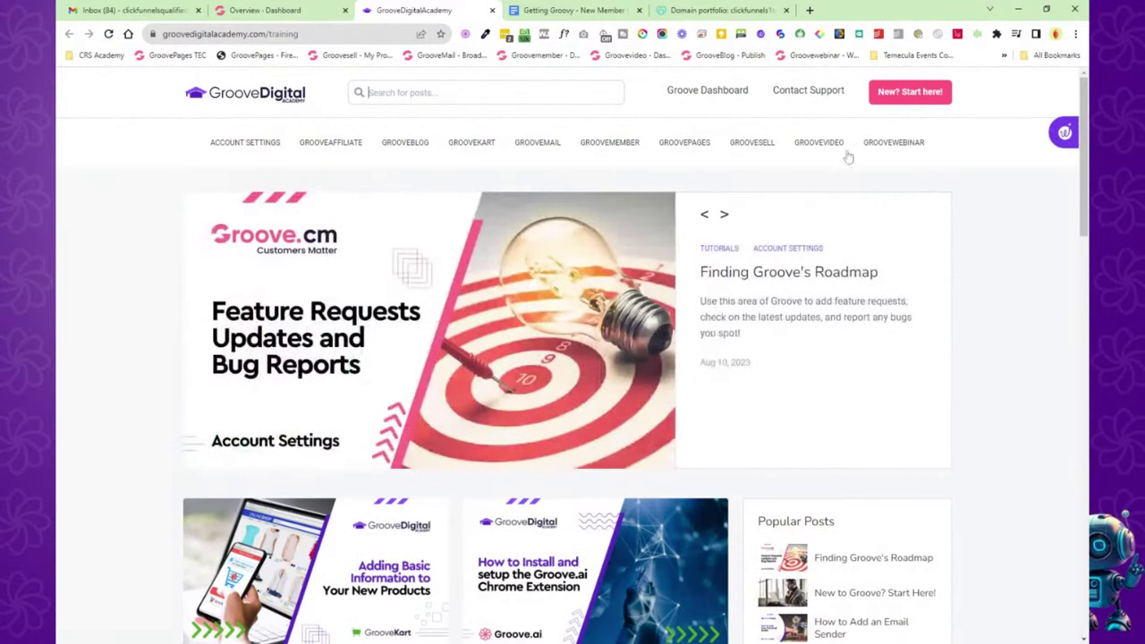
{"action": "left_click", "coordinate": [492, 11]}
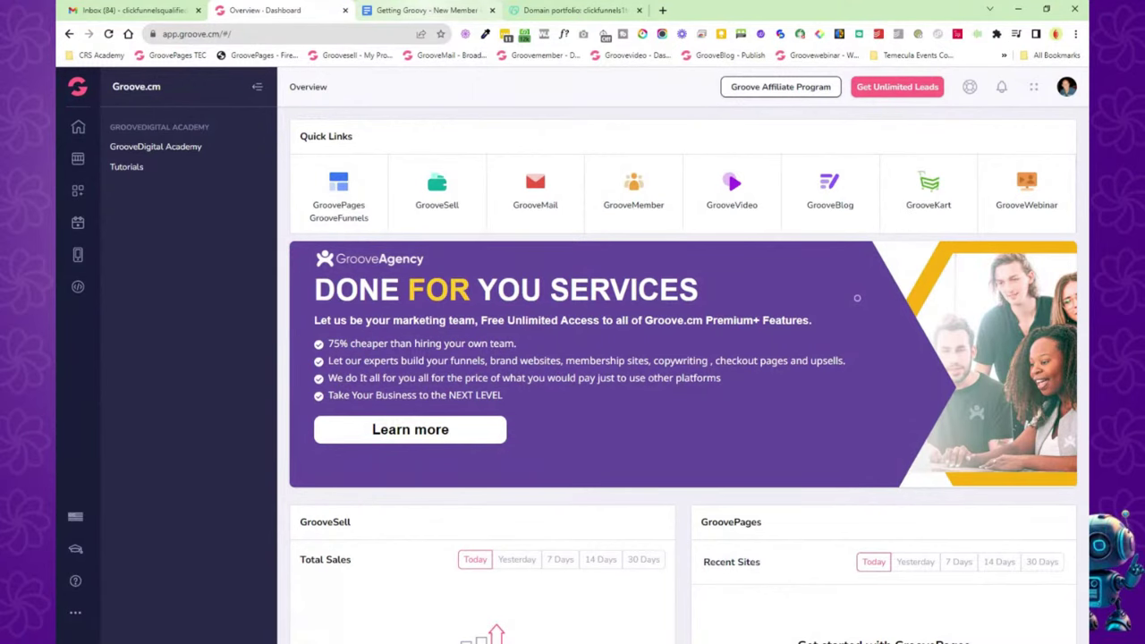
Open the Groove Support Desk from the dashboard, dismiss its AI assistant and look through the knowledge base.
{"action": "key", "text": "ctrl+Tab"}
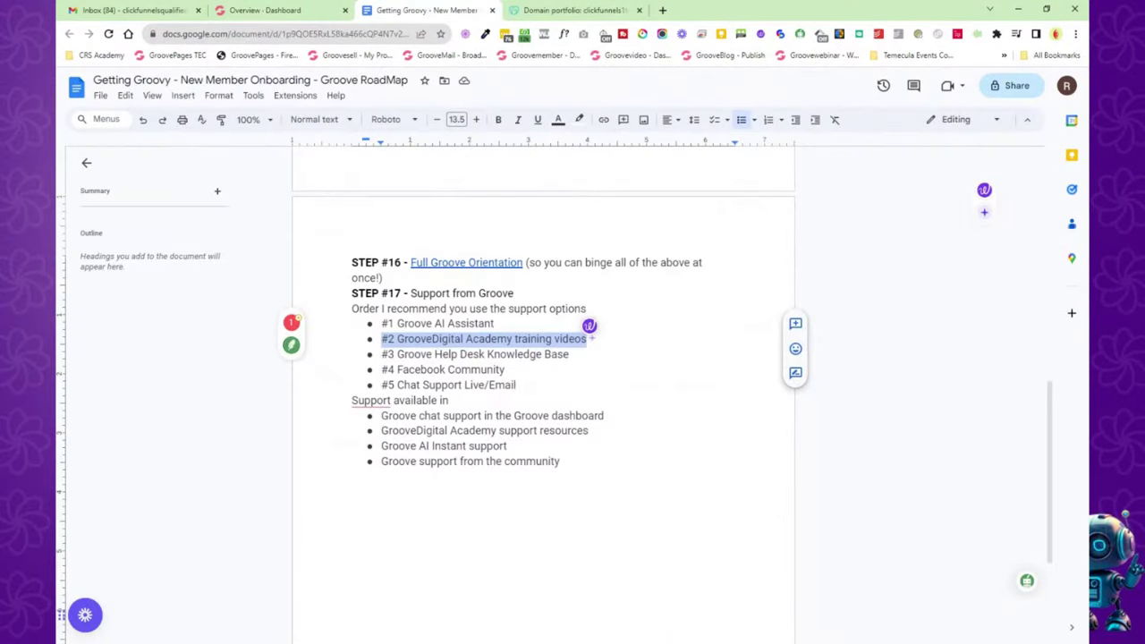
{"action": "left_click", "coordinate": [268, 12]}
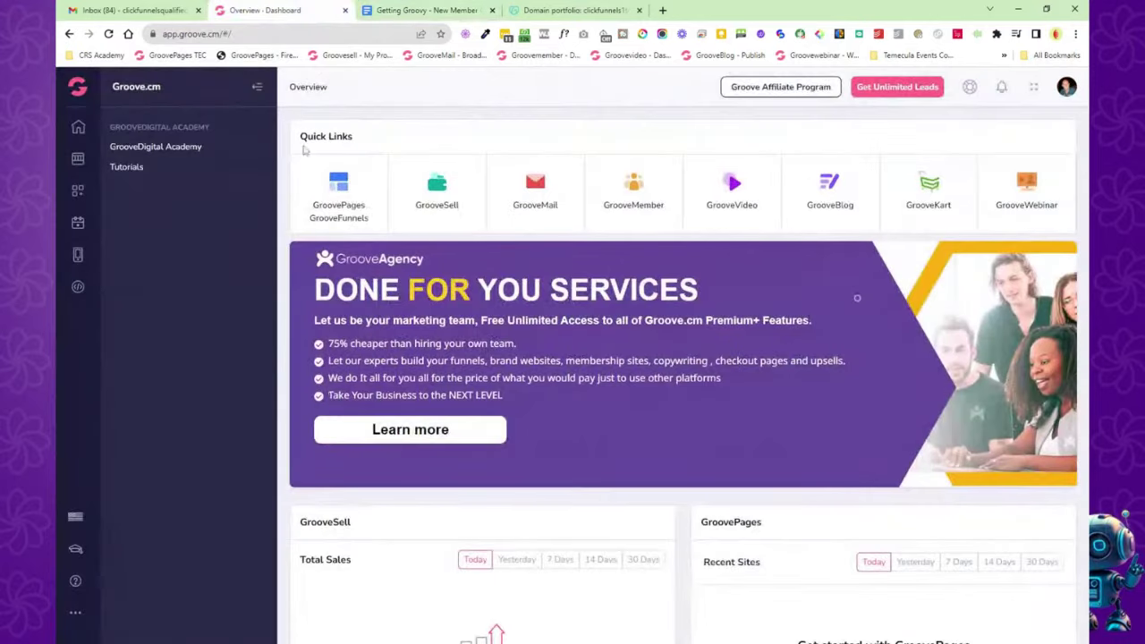
{"action": "left_click", "coordinate": [75, 581]}
{"action": "left_click", "coordinate": [161, 150]}
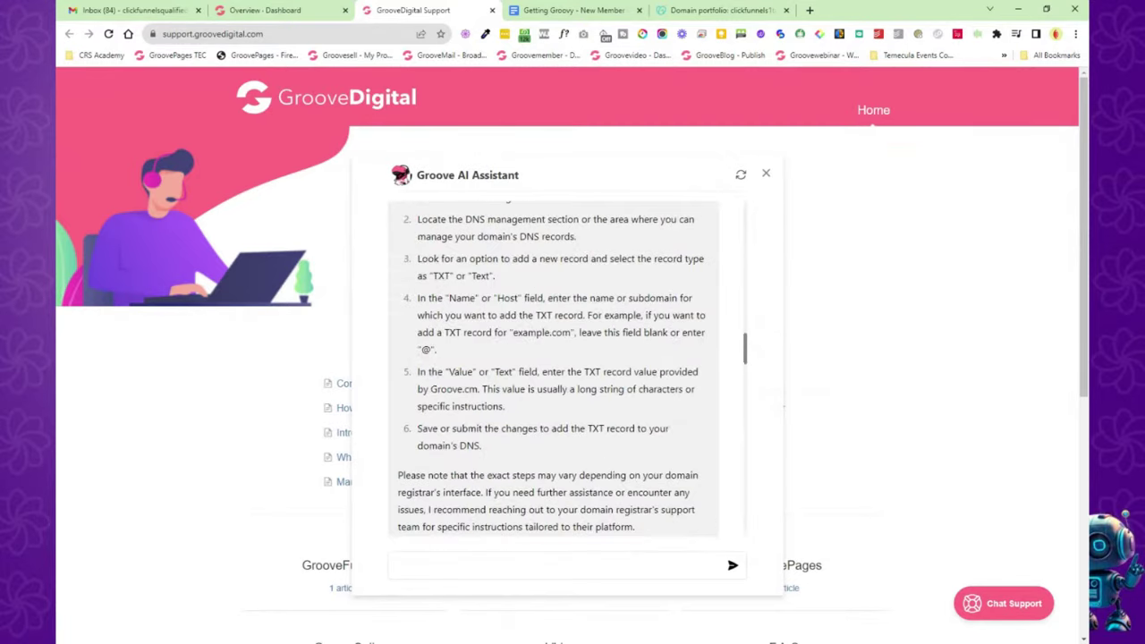
{"action": "left_click", "coordinate": [766, 175]}
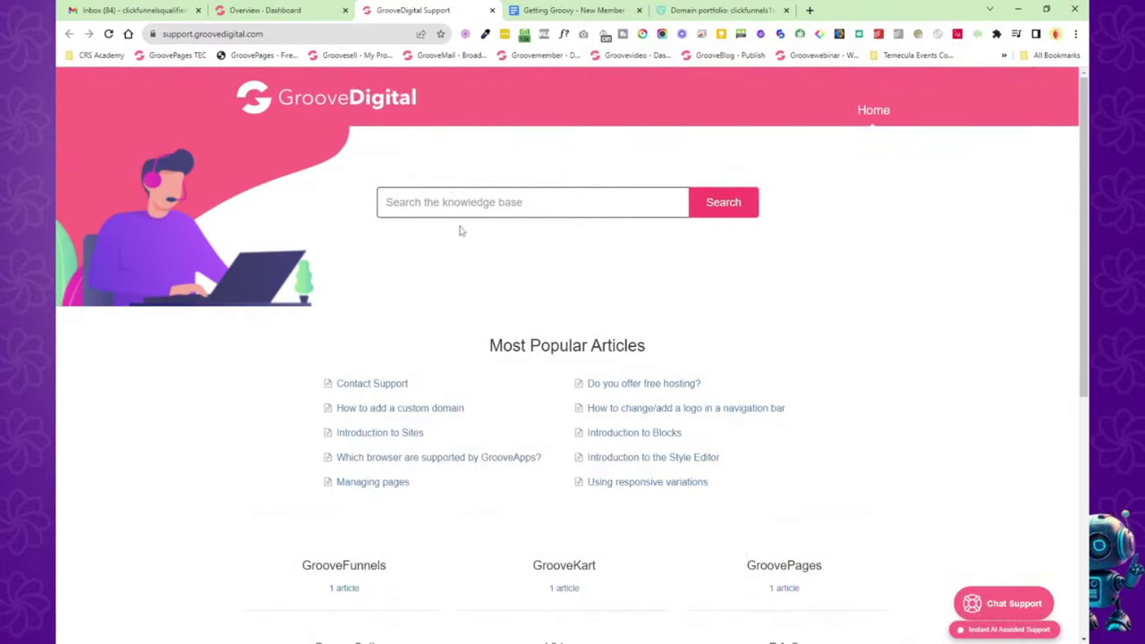
{"action": "scroll", "coordinate": [464, 307], "scroll_direction": "down", "scroll_amount": 2}
{"action": "scroll", "coordinate": [457, 316], "scroll_direction": "down", "scroll_amount": 3}
{"action": "scroll", "coordinate": [457, 317], "scroll_direction": "up", "scroll_amount": 5}
Return to the roadmap document and highlight the Facebook Community item, support options #1 to #4, and the Chat Support Live/Email item.
{"action": "left_click", "coordinate": [324, 10]}
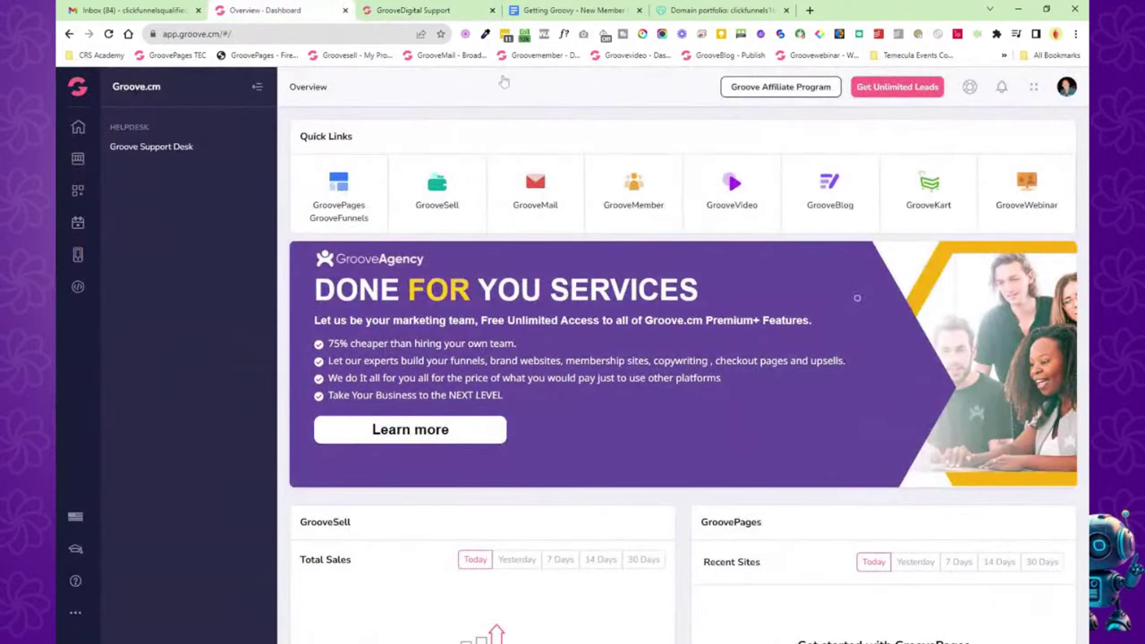
{"action": "left_click", "coordinate": [562, 10]}
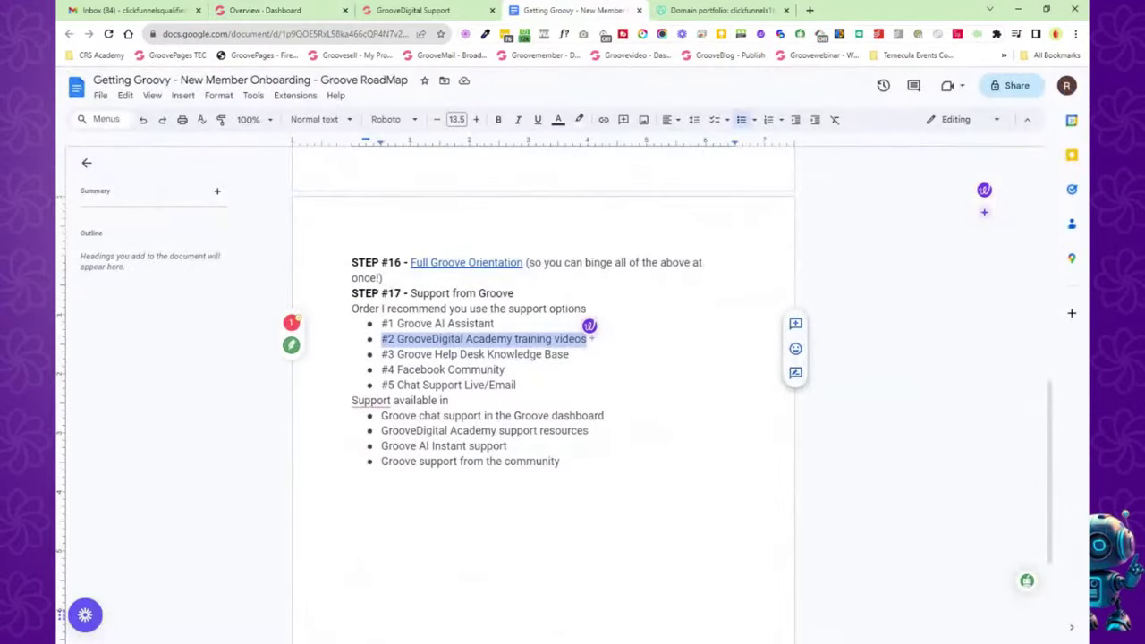
{"action": "left_click_drag", "start_coordinate": [382, 369], "coordinate": [505, 369]}
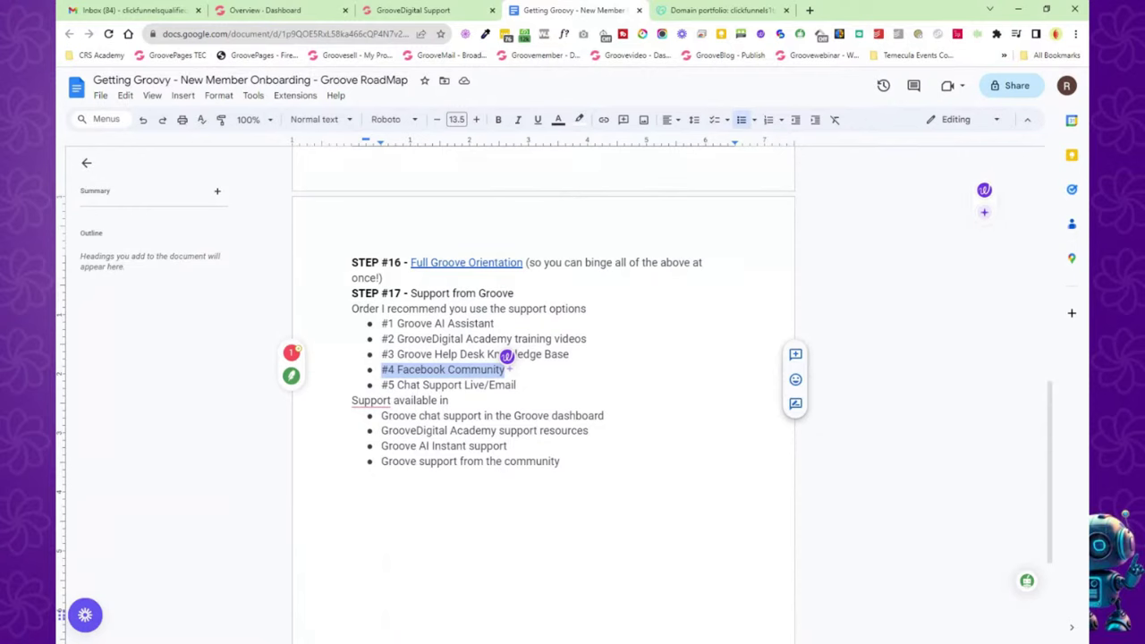
{"action": "left_click", "coordinate": [519, 385]}
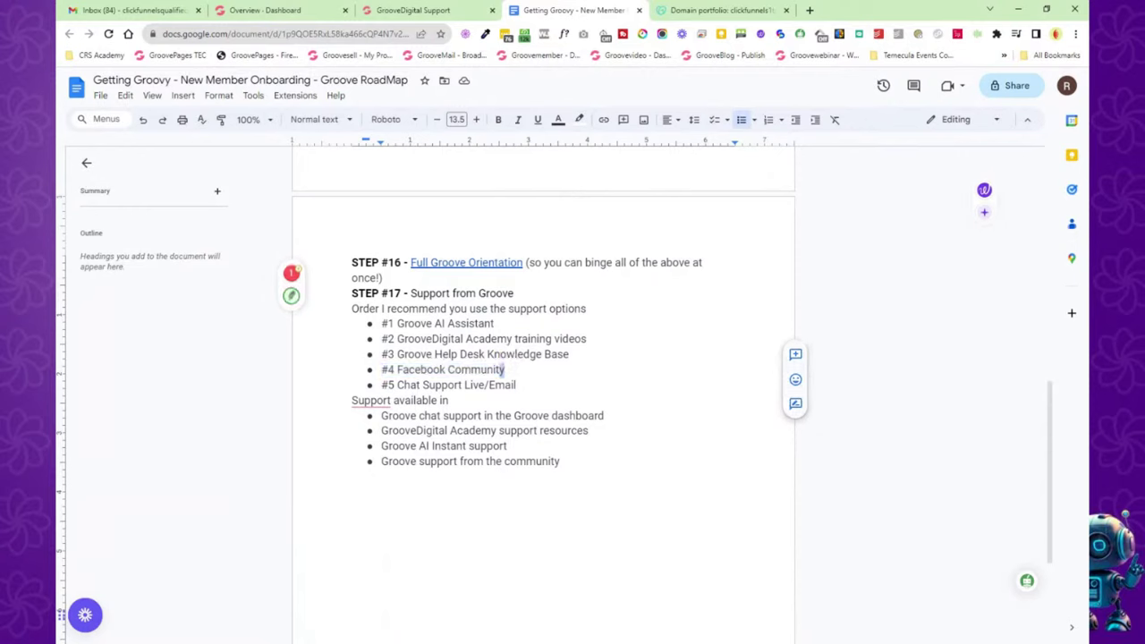
{"action": "left_click_drag", "start_coordinate": [504, 369], "coordinate": [407, 320]}
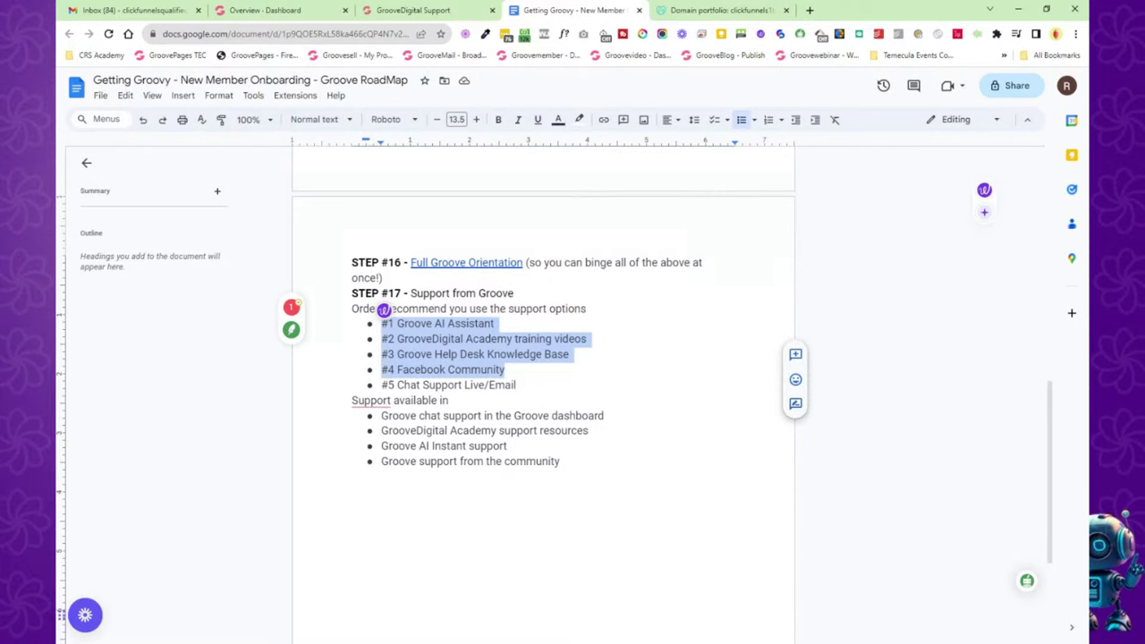
{"action": "left_click", "coordinate": [383, 309]}
{"action": "left_click_drag", "start_coordinate": [516, 385], "coordinate": [383, 385]}
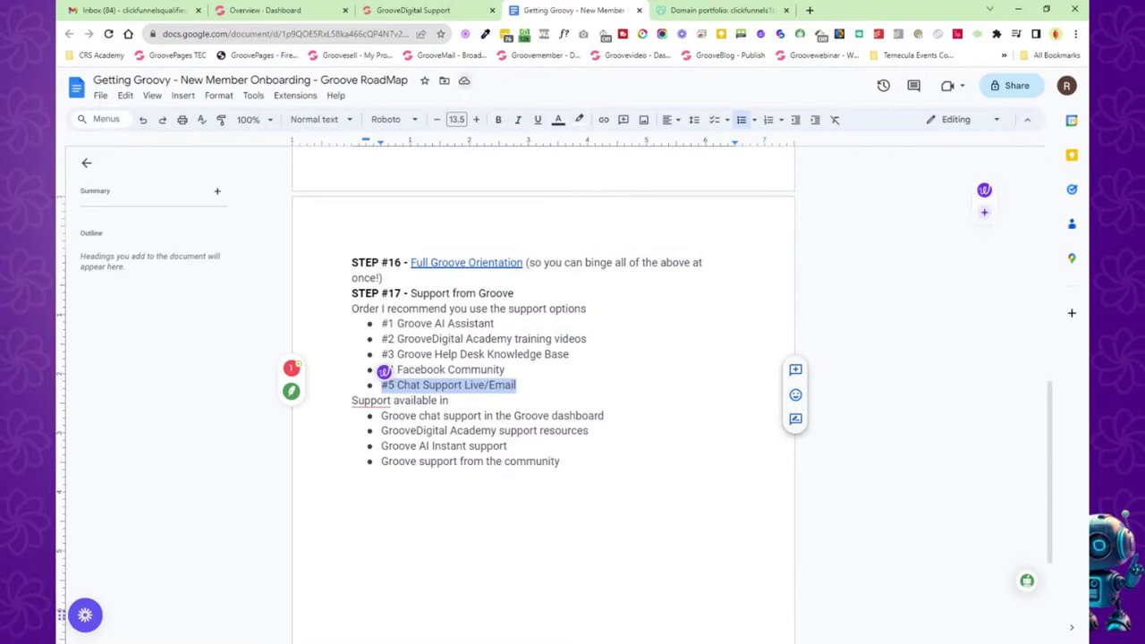
Reopen the Groove Support Desk from the dashboard, close the duplicate support page and dismiss the AI assistant.
{"action": "left_click", "coordinate": [300, 10]}
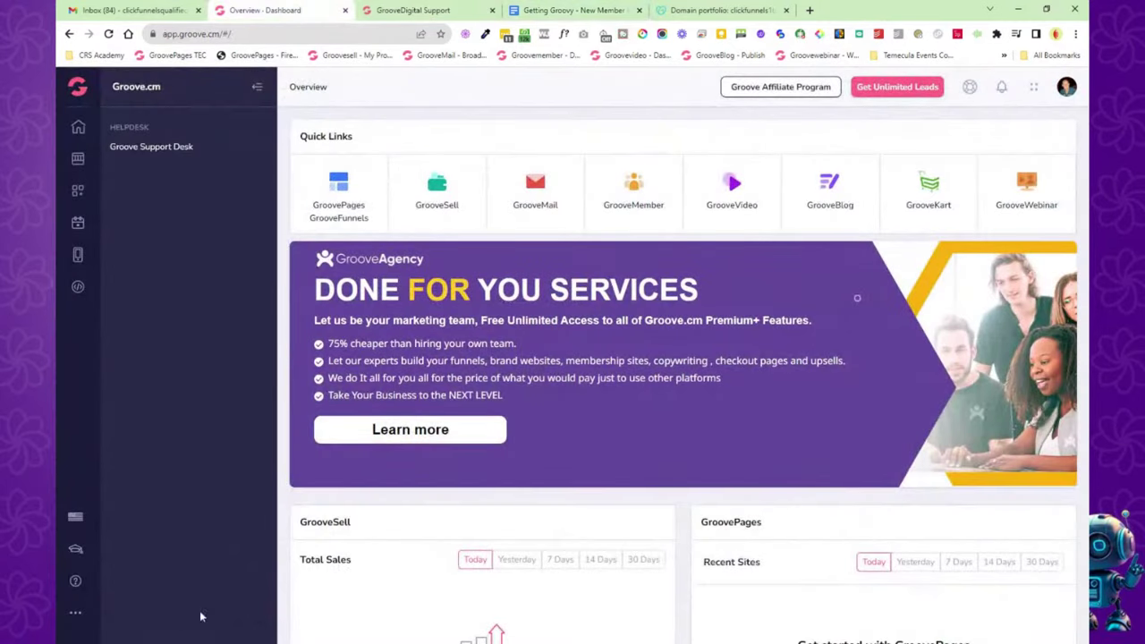
{"action": "left_click", "coordinate": [77, 582]}
{"action": "left_click", "coordinate": [162, 152]}
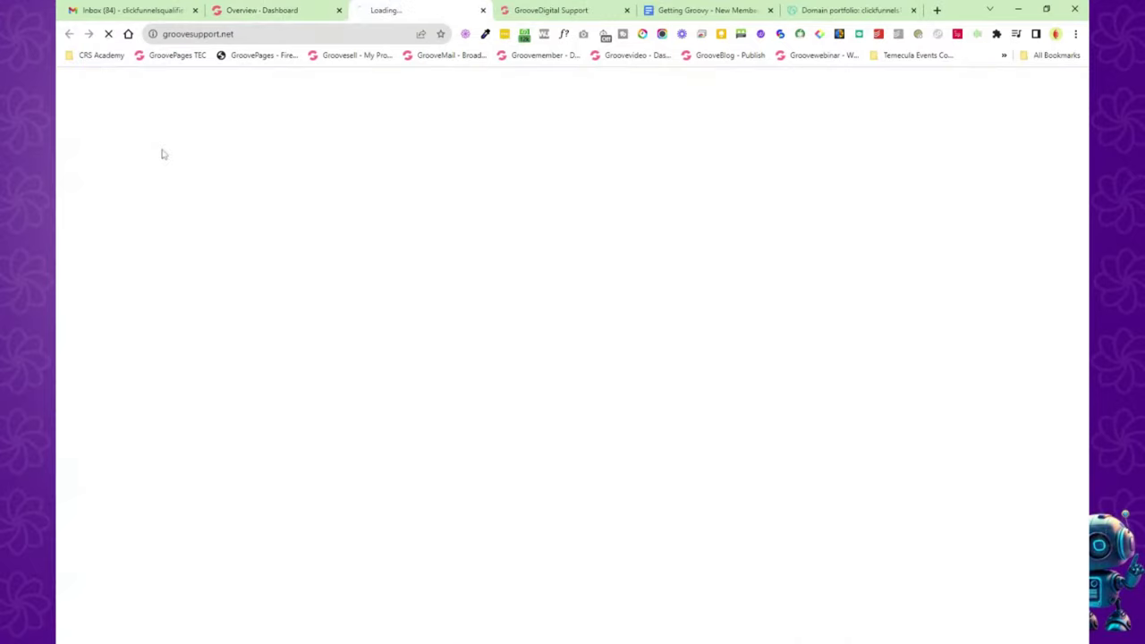
{"action": "left_click", "coordinate": [626, 10]}
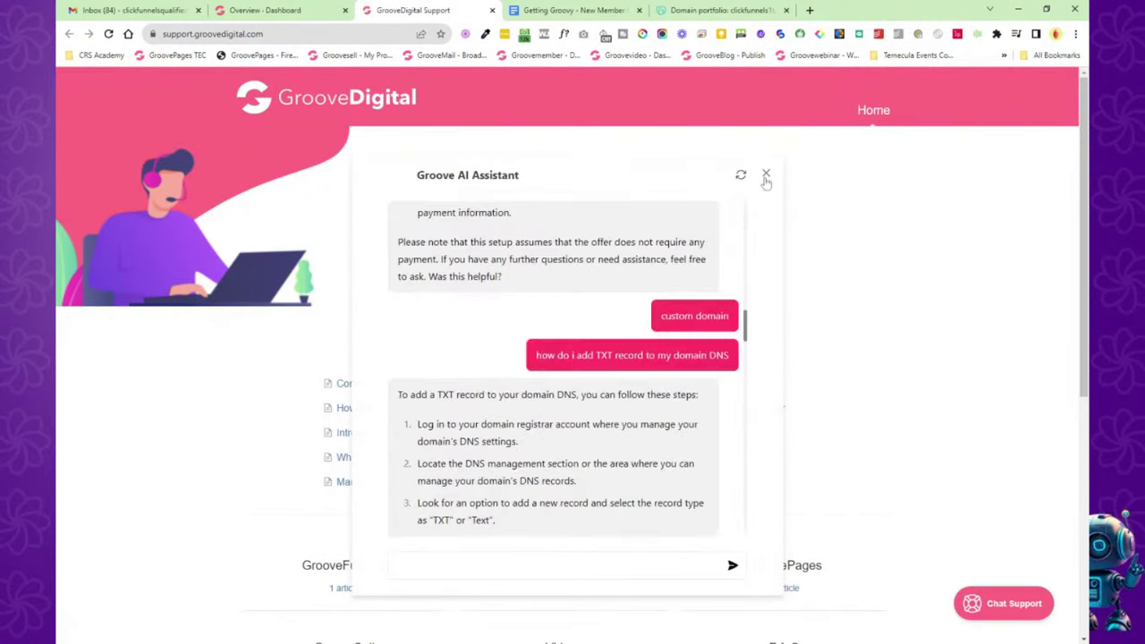
{"action": "left_click", "coordinate": [766, 174]}
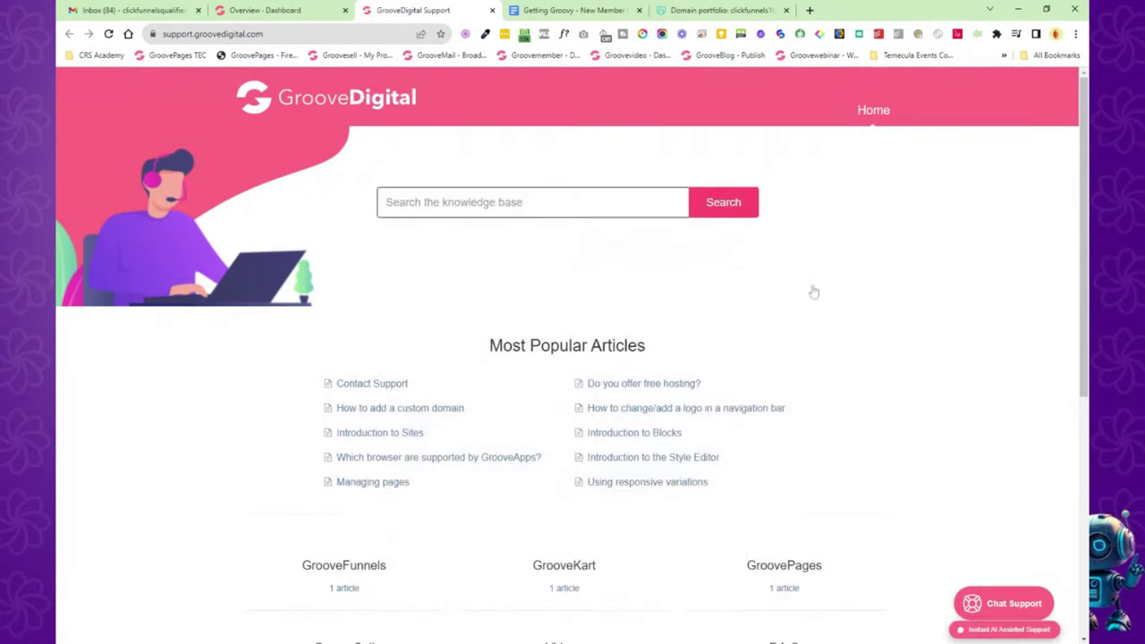
Open Chat Support's Ask section, view the email contact form and return to the contact channel choices.
{"action": "left_click", "coordinate": [999, 606]}
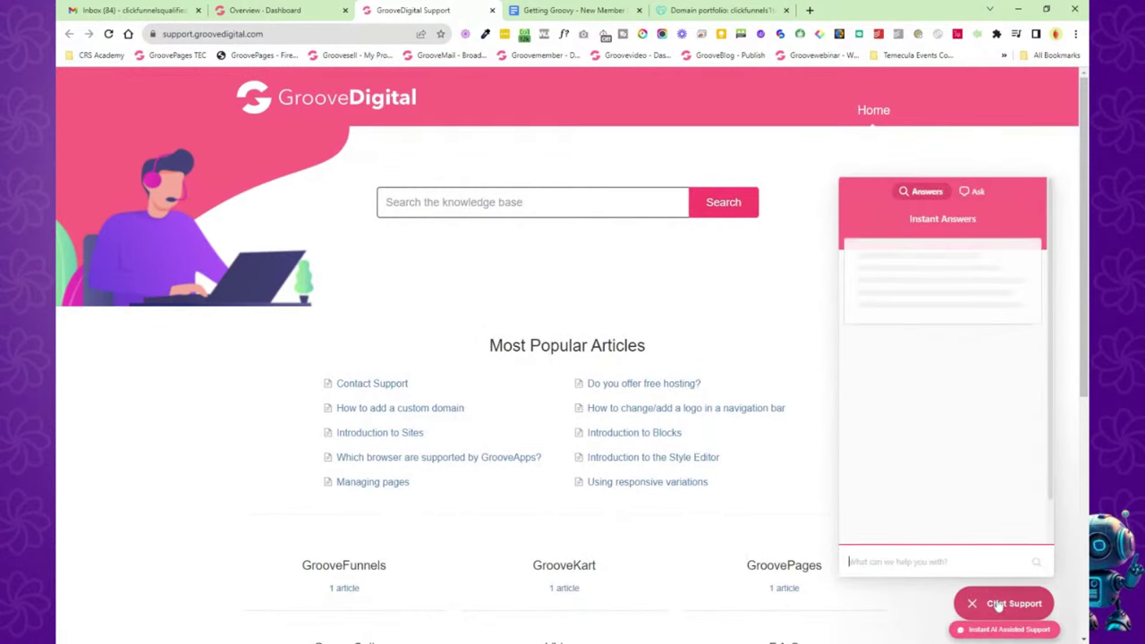
{"action": "left_click", "coordinate": [975, 192]}
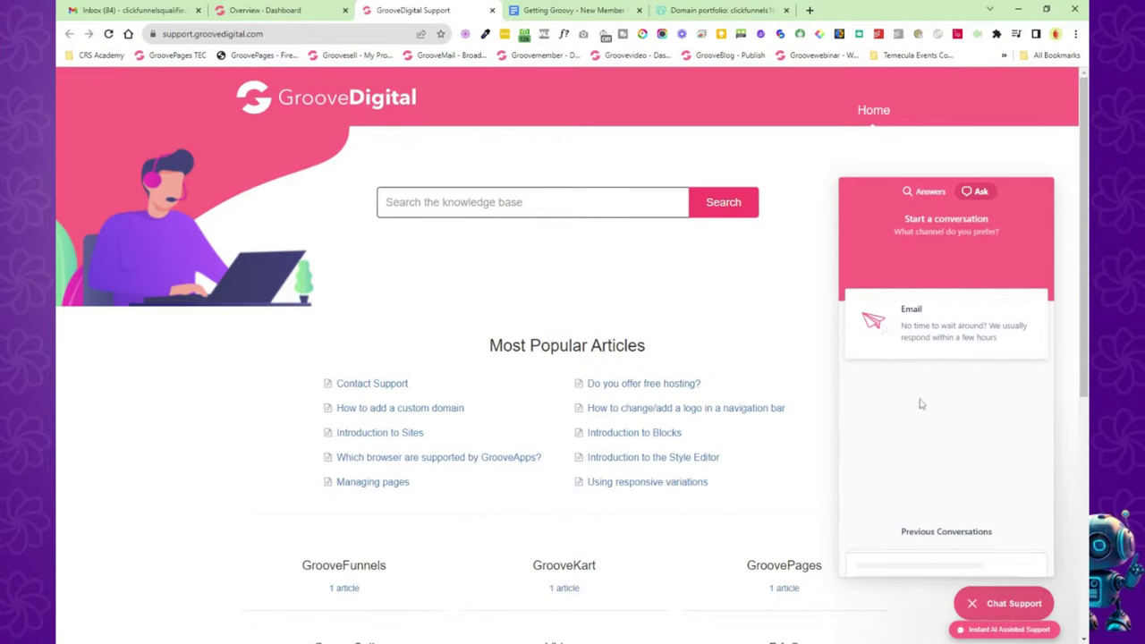
{"action": "left_click", "coordinate": [932, 334]}
{"action": "scroll", "coordinate": [573, 358], "scroll_direction": "down", "scroll_amount": 3}
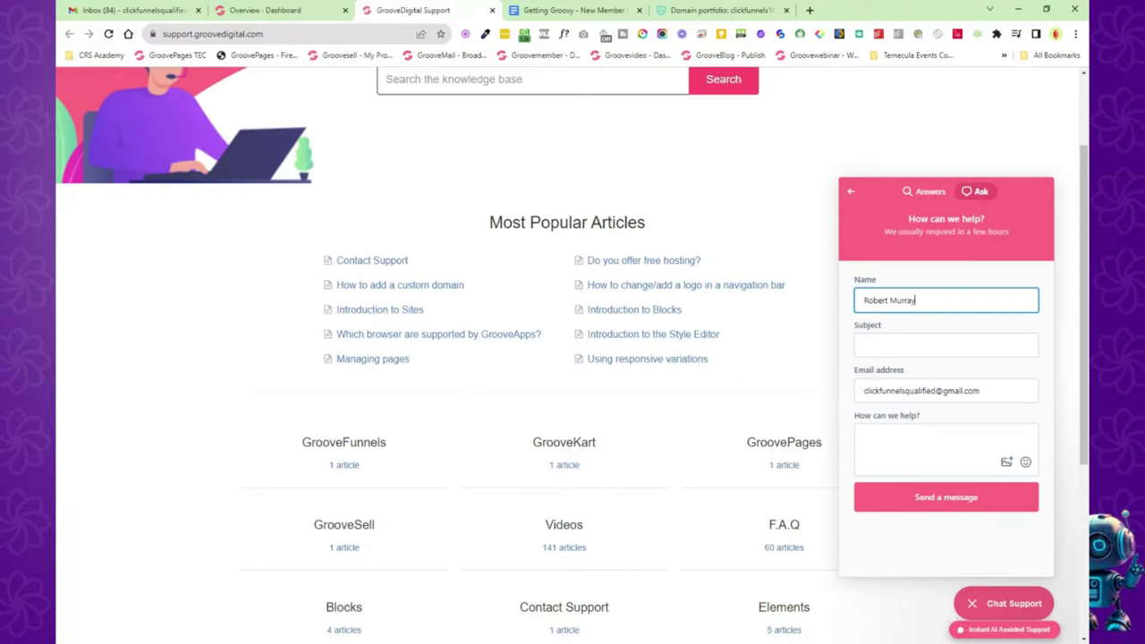
{"action": "left_click", "coordinate": [930, 443]}
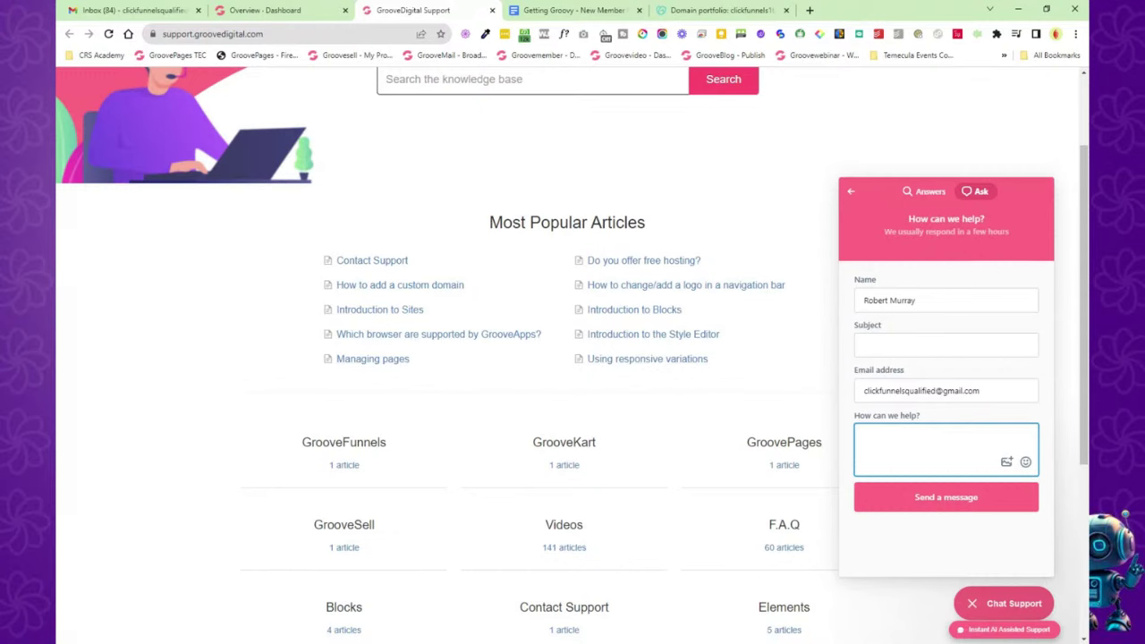
{"action": "left_click", "coordinate": [851, 191]}
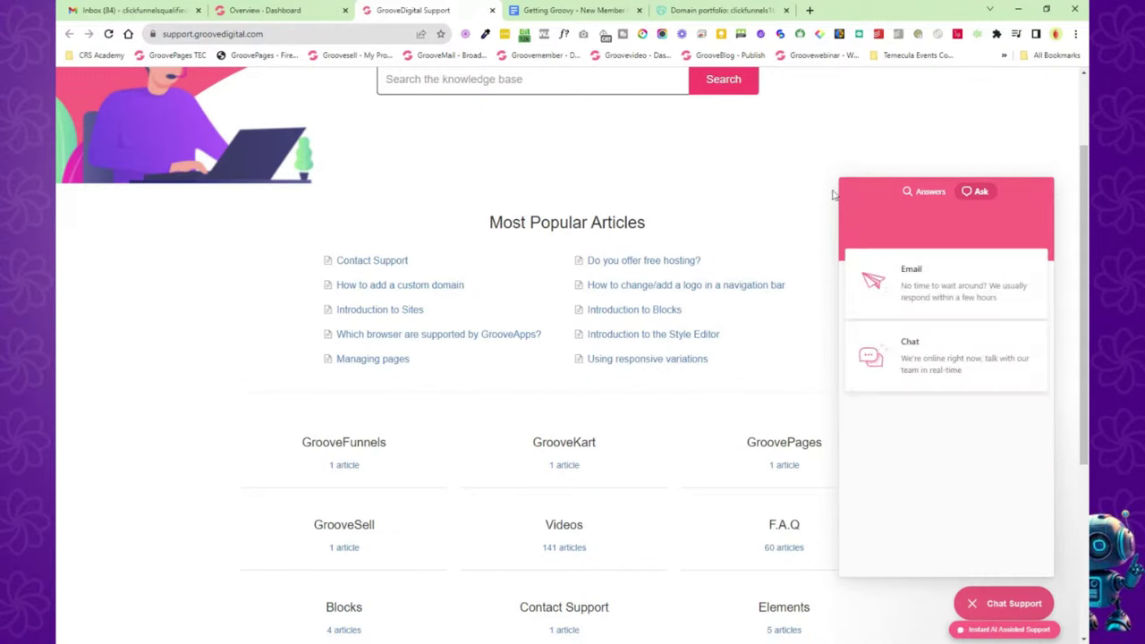
Close the support page and highlight the recommended support options down to #4 Facebook Community in the roadmap document's Step #17.
{"action": "left_click", "coordinate": [492, 13]}
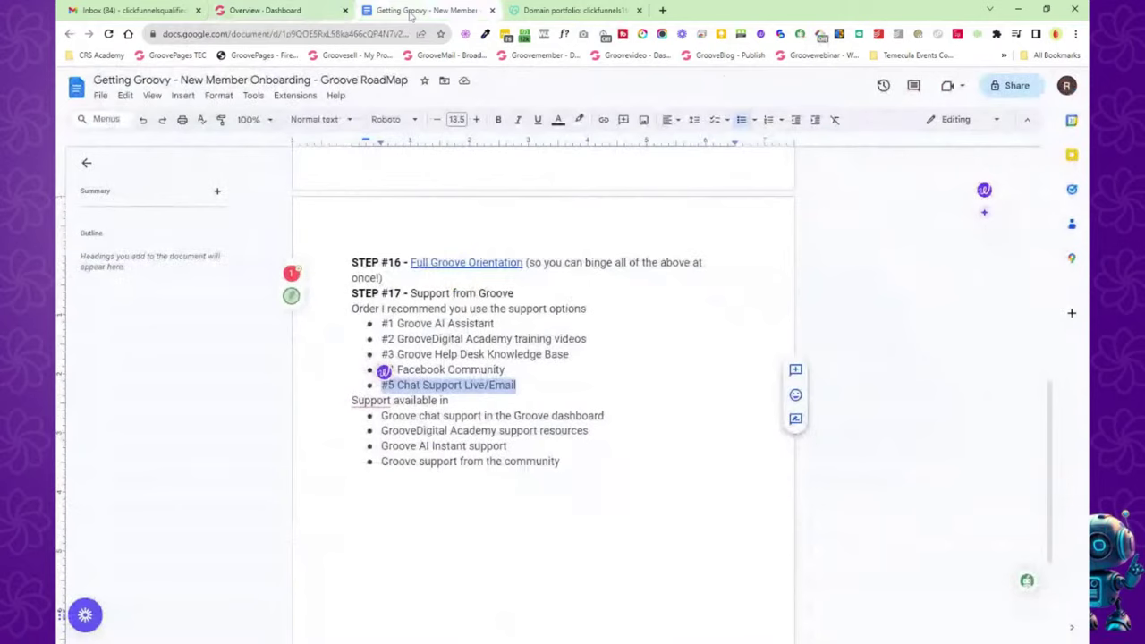
{"action": "left_click", "coordinate": [411, 12]}
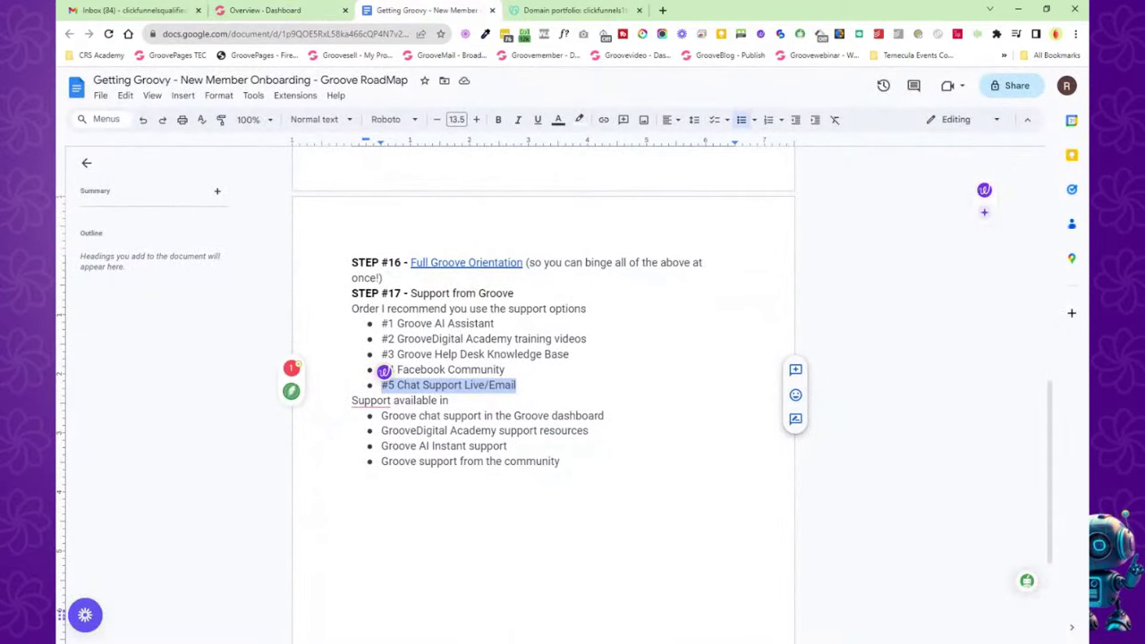
{"action": "left_click", "coordinate": [517, 384]}
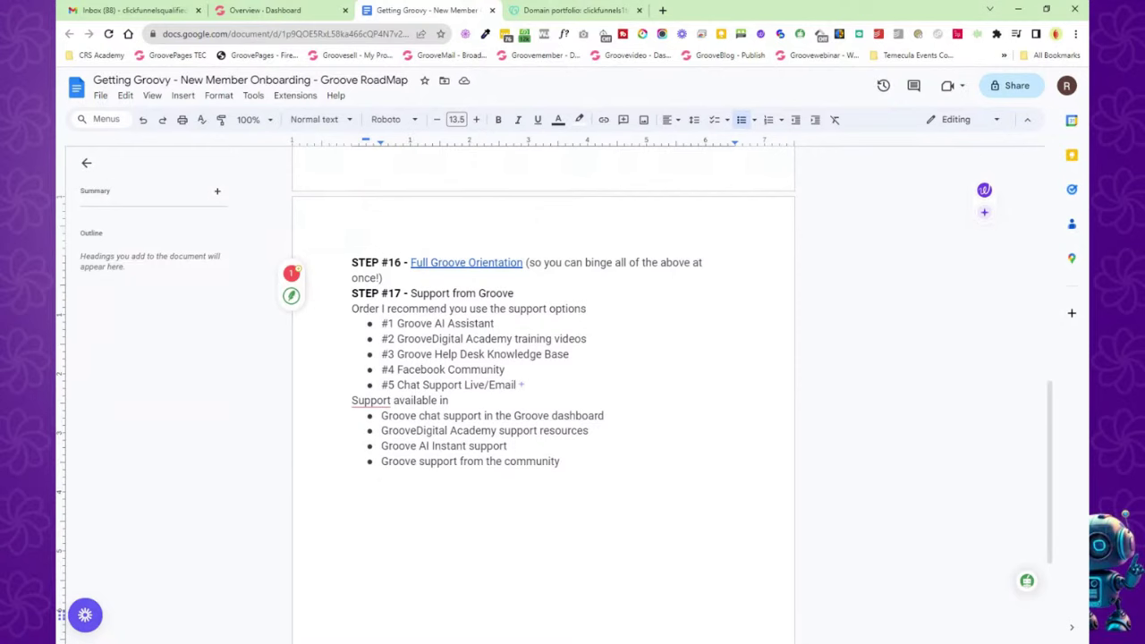
{"action": "left_click", "coordinate": [352, 309]}
{"action": "left_click_drag", "start_coordinate": [351, 308], "coordinate": [524, 371]}
{"action": "left_click", "coordinate": [371, 400]}
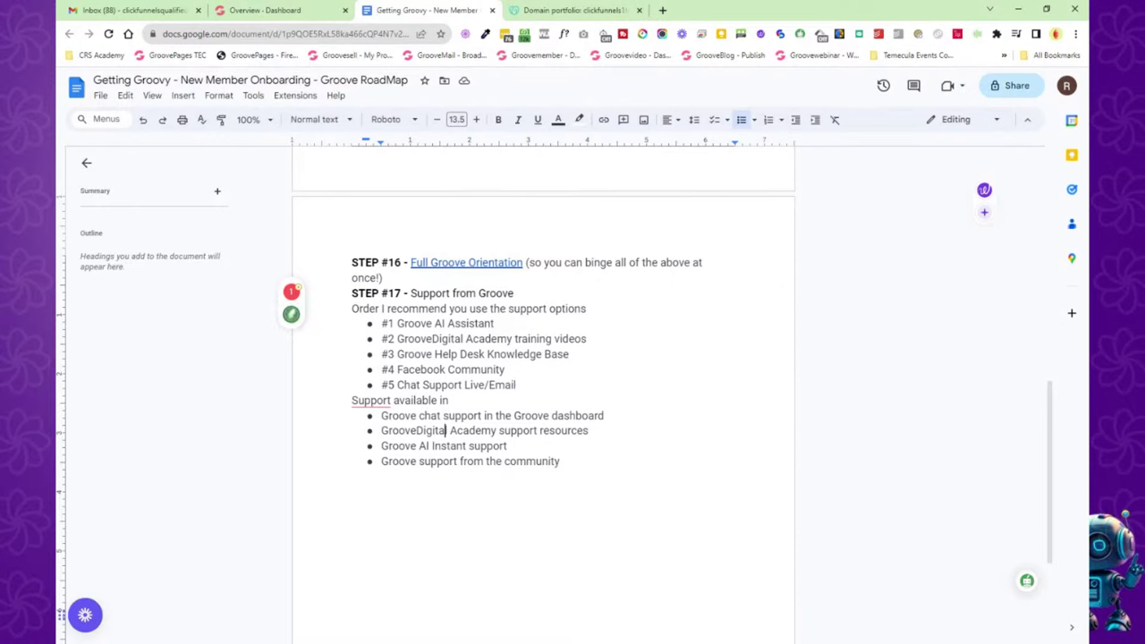
{"action": "left_click", "coordinate": [538, 435]}
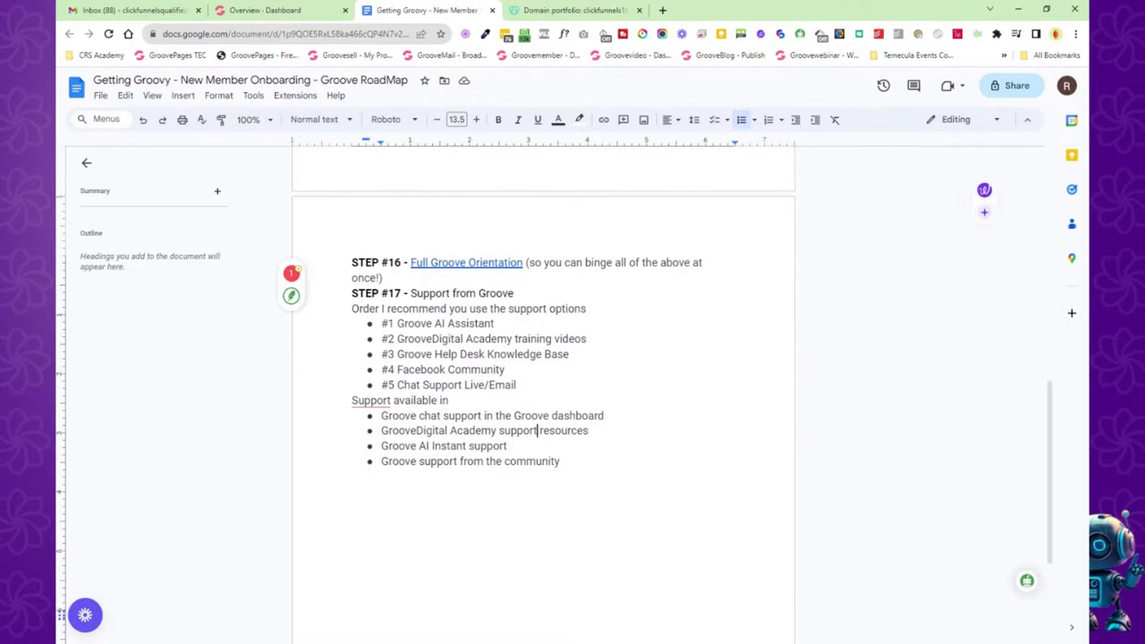
Open the Groove Support Desk from the dashboard, dismiss its AI assistant and return to the roadmap document.
{"action": "key", "text": "ctrl+shift+Tab"}
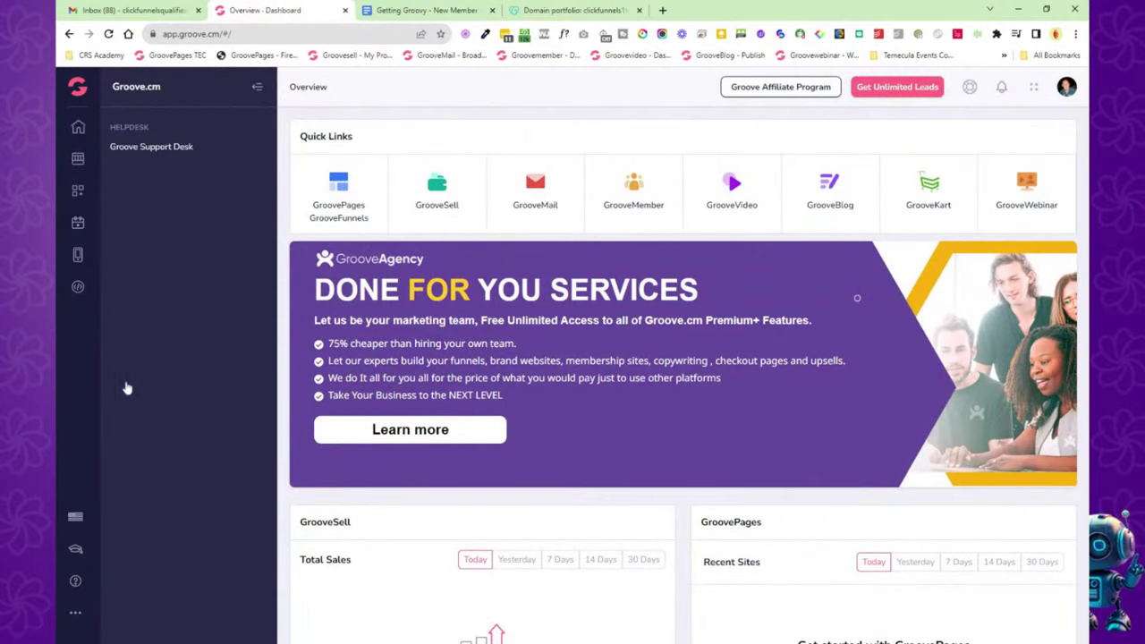
{"action": "left_click", "coordinate": [129, 149]}
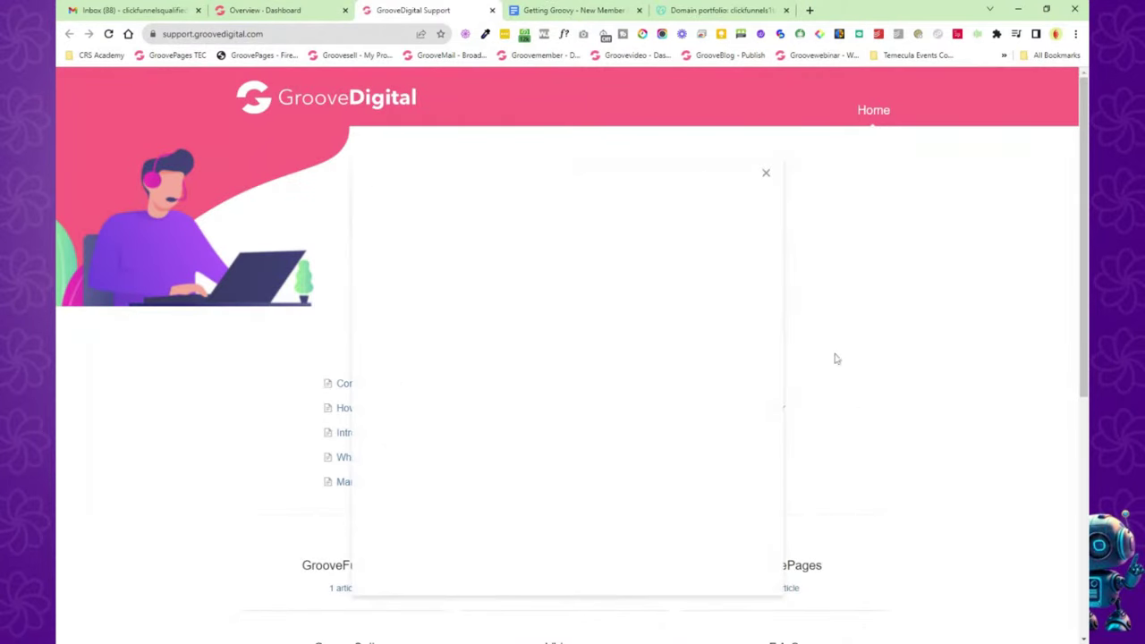
{"action": "left_click", "coordinate": [766, 172]}
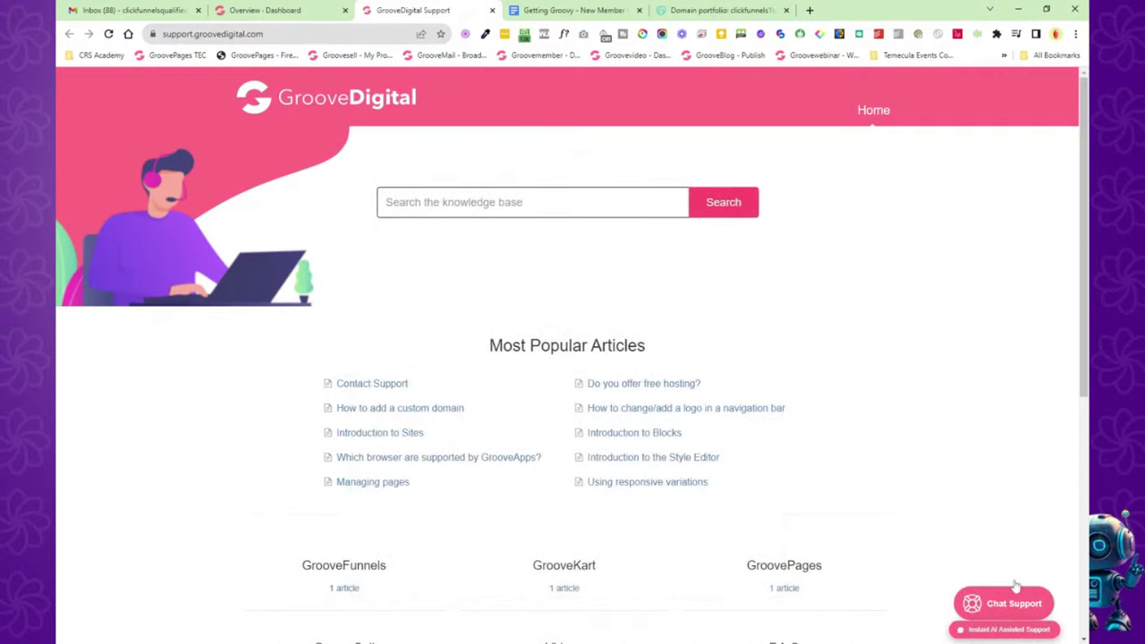
{"action": "left_click", "coordinate": [290, 9]}
{"action": "left_click", "coordinate": [553, 16]}
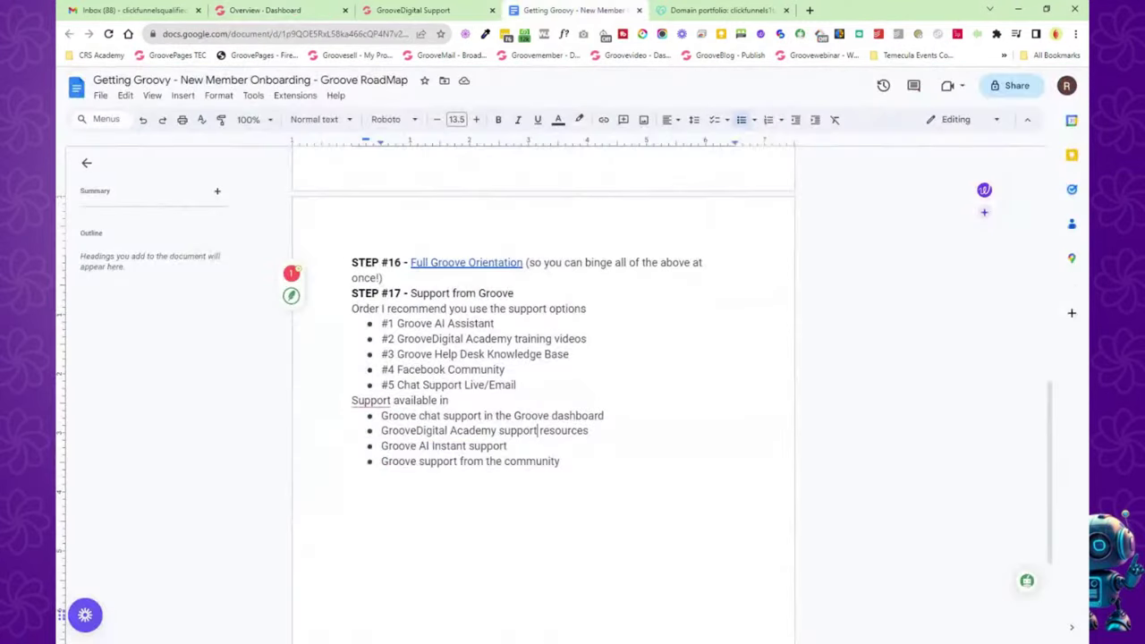
Open the GrooveDigital Academy from the dashboard and follow its Contact Support link.
{"action": "left_click", "coordinate": [295, 10]}
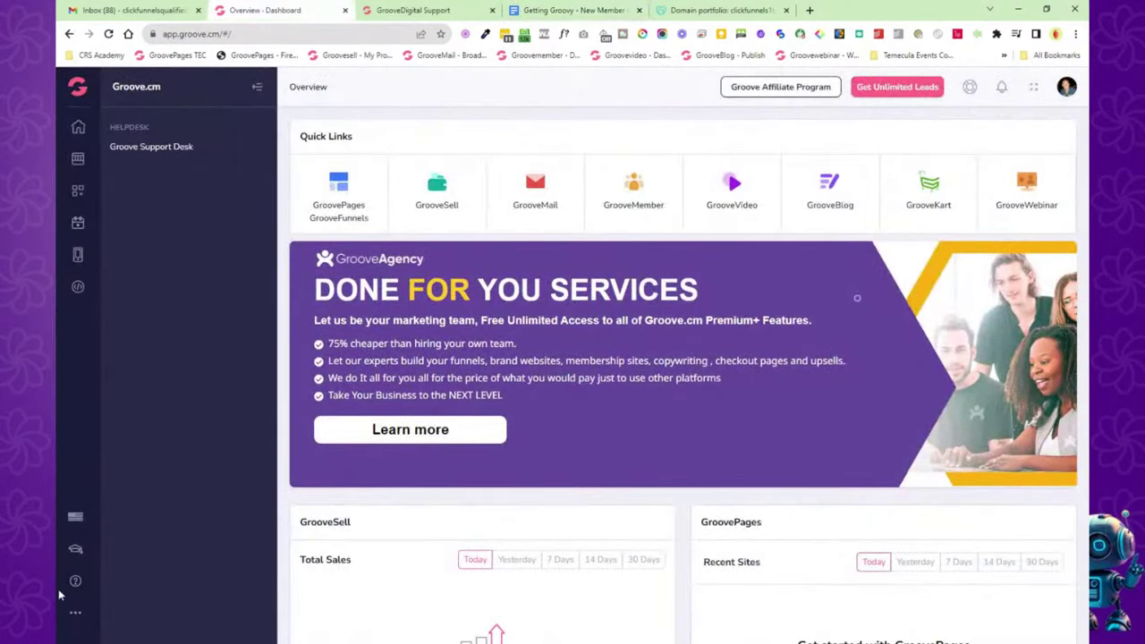
{"action": "left_click", "coordinate": [76, 548]}
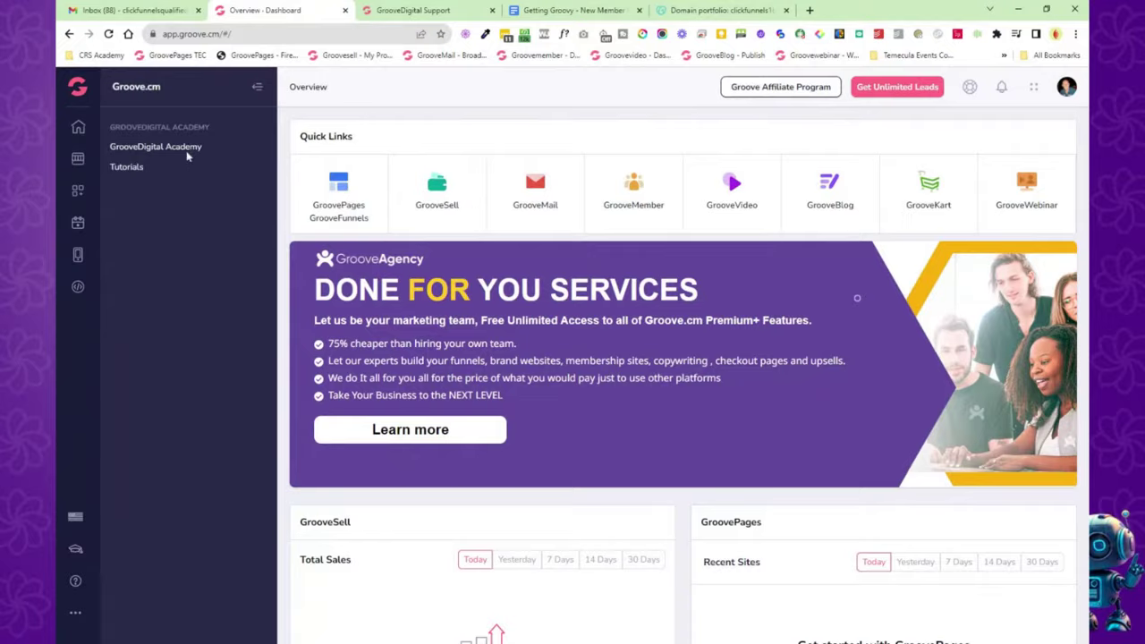
{"action": "left_click", "coordinate": [185, 154]}
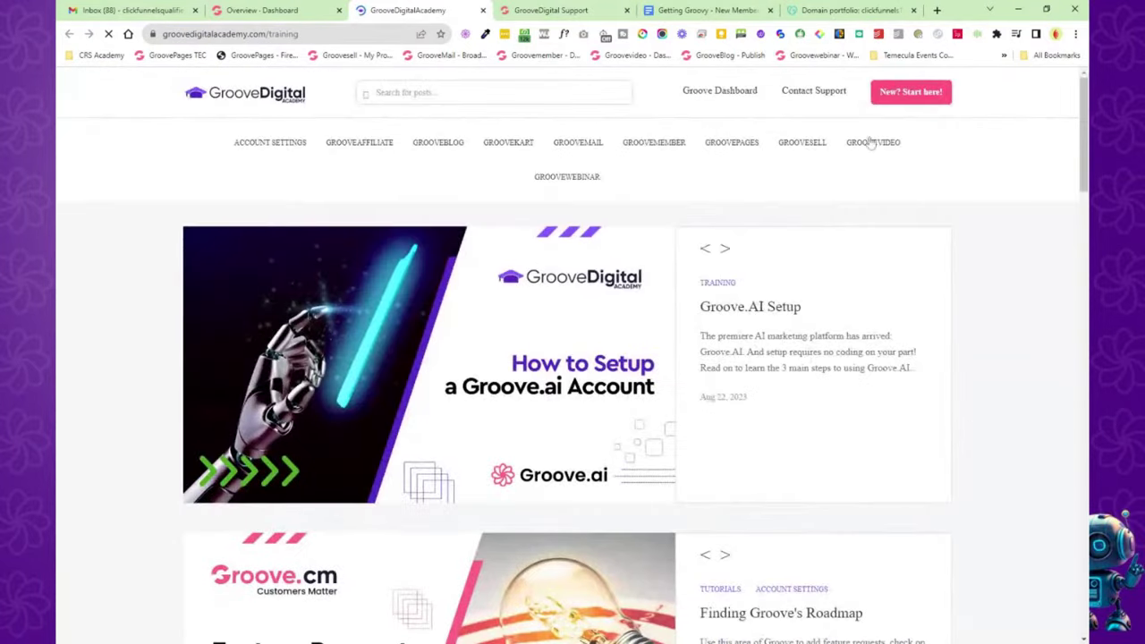
{"action": "left_click", "coordinate": [803, 90]}
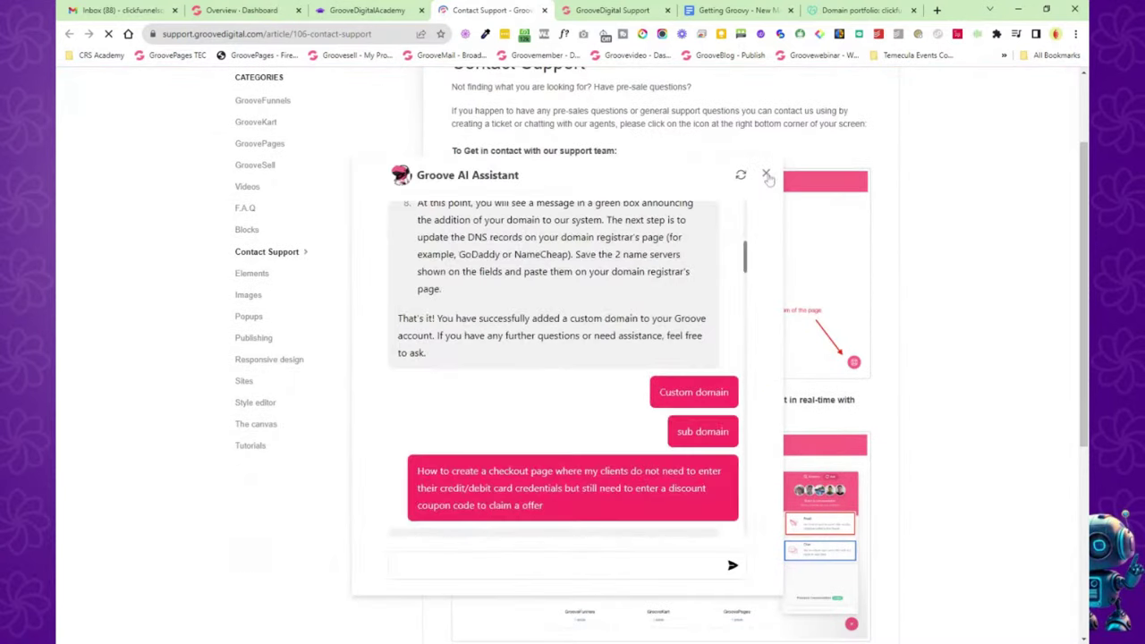
Dismiss the AI assistant, review the Contact Support article's ticket, email and live chat instructions, then close it and return to the roadmap document.
{"action": "left_click", "coordinate": [766, 174]}
{"action": "scroll", "coordinate": [726, 338], "scroll_direction": "down", "scroll_amount": 1}
{"action": "scroll", "coordinate": [726, 339], "scroll_direction": "down", "scroll_amount": 4}
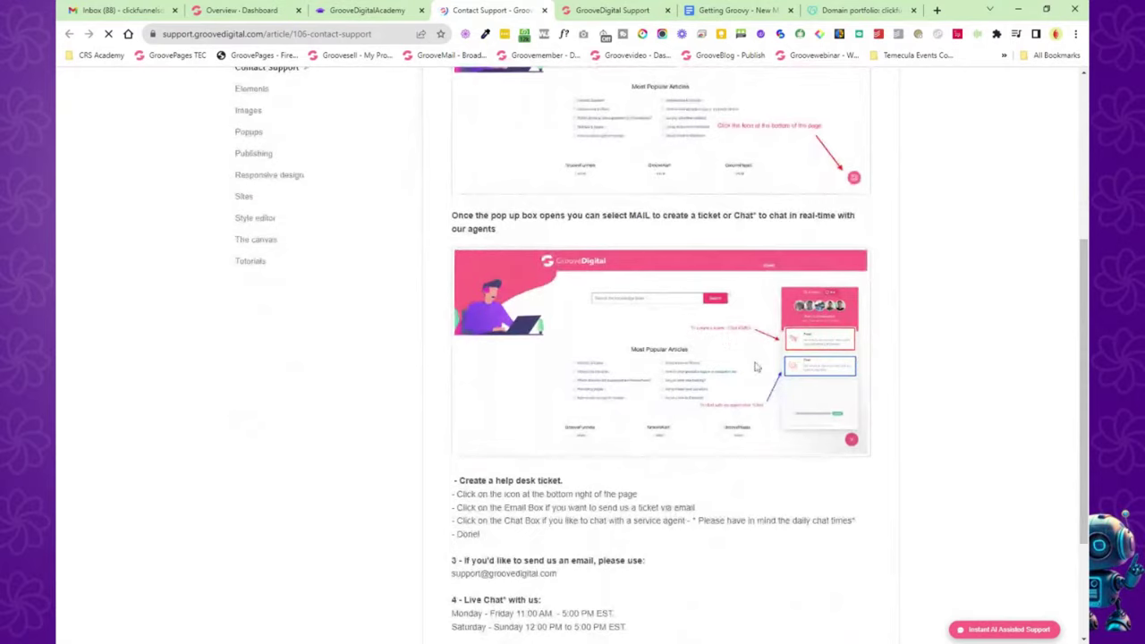
{"action": "scroll", "coordinate": [623, 322], "scroll_direction": "up", "scroll_amount": 1}
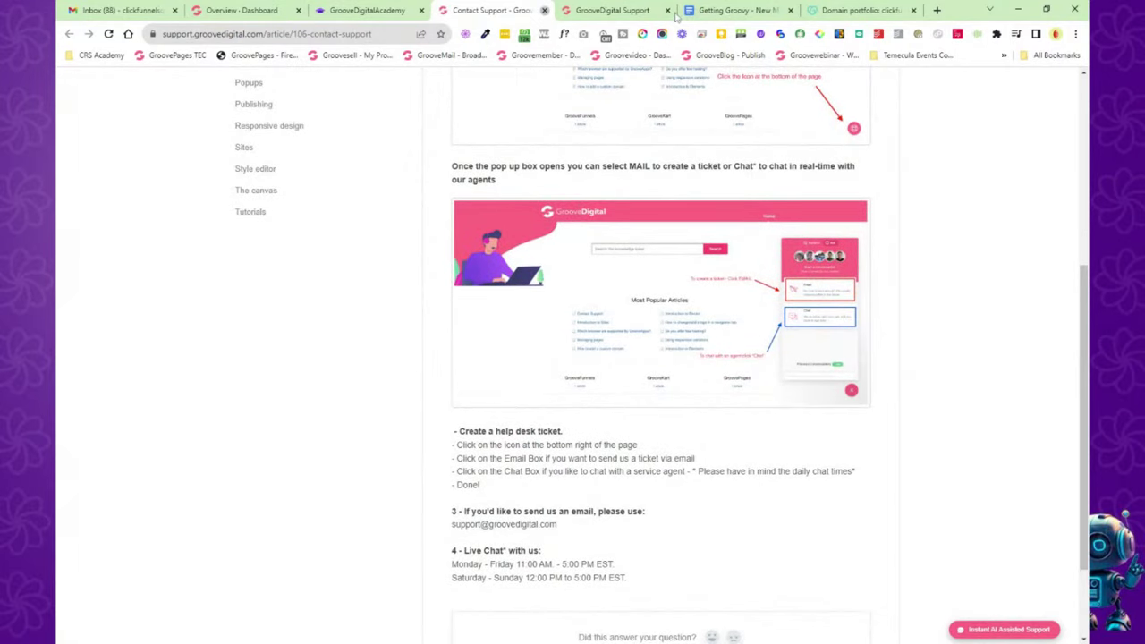
{"action": "left_click", "coordinate": [544, 10]}
{"action": "left_click", "coordinate": [627, 11]}
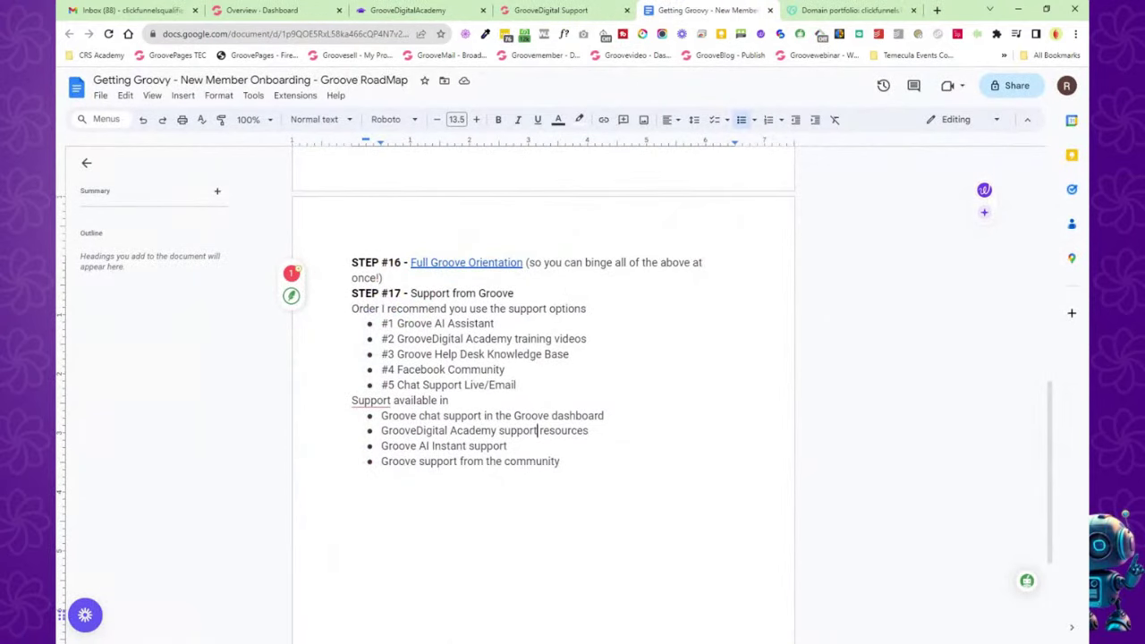
Open and dismiss Instant AI Assisted Support on the support desk, then close the support and GrooveDigital Academy pages.
{"action": "left_click", "coordinate": [550, 10]}
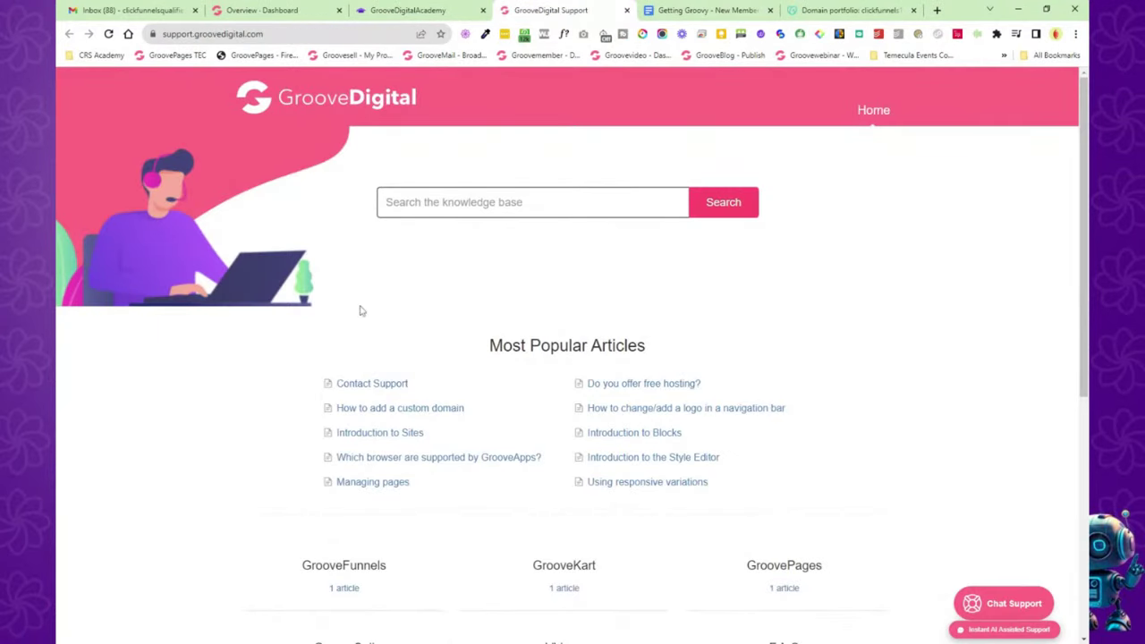
{"action": "left_click", "coordinate": [1009, 630]}
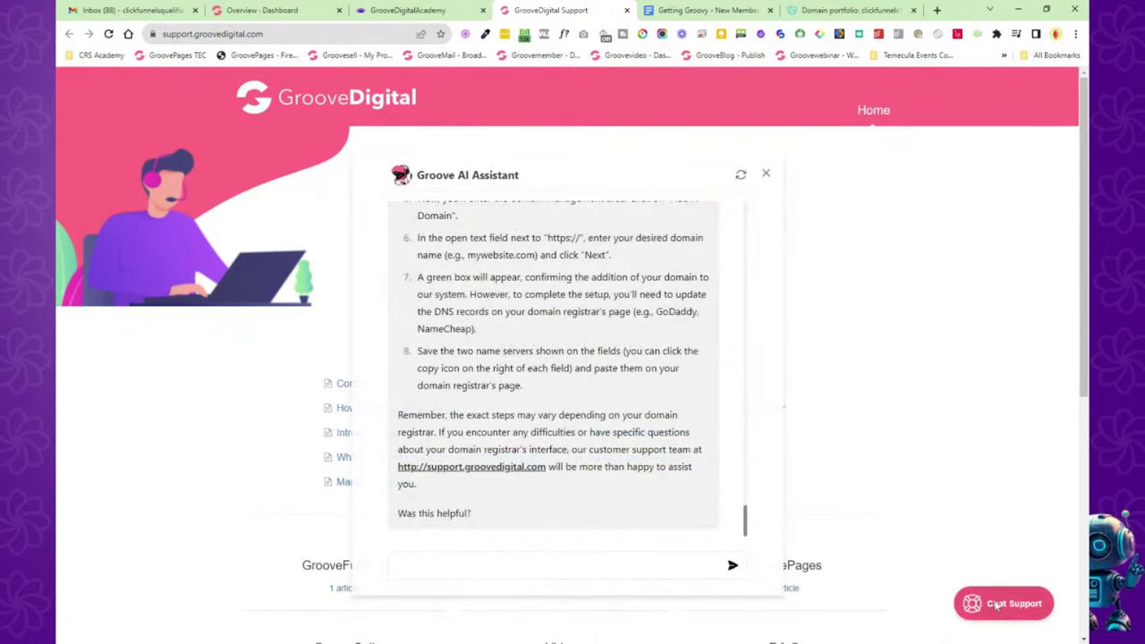
{"action": "left_click", "coordinate": [765, 175]}
{"action": "left_click", "coordinate": [626, 10]}
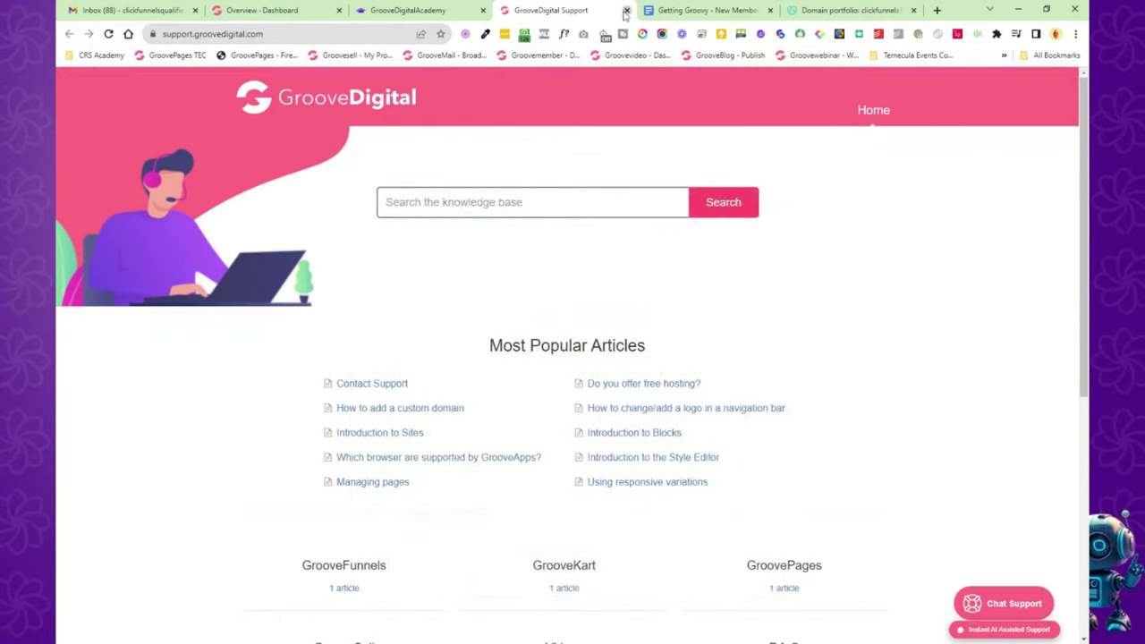
{"action": "left_click", "coordinate": [483, 10]}
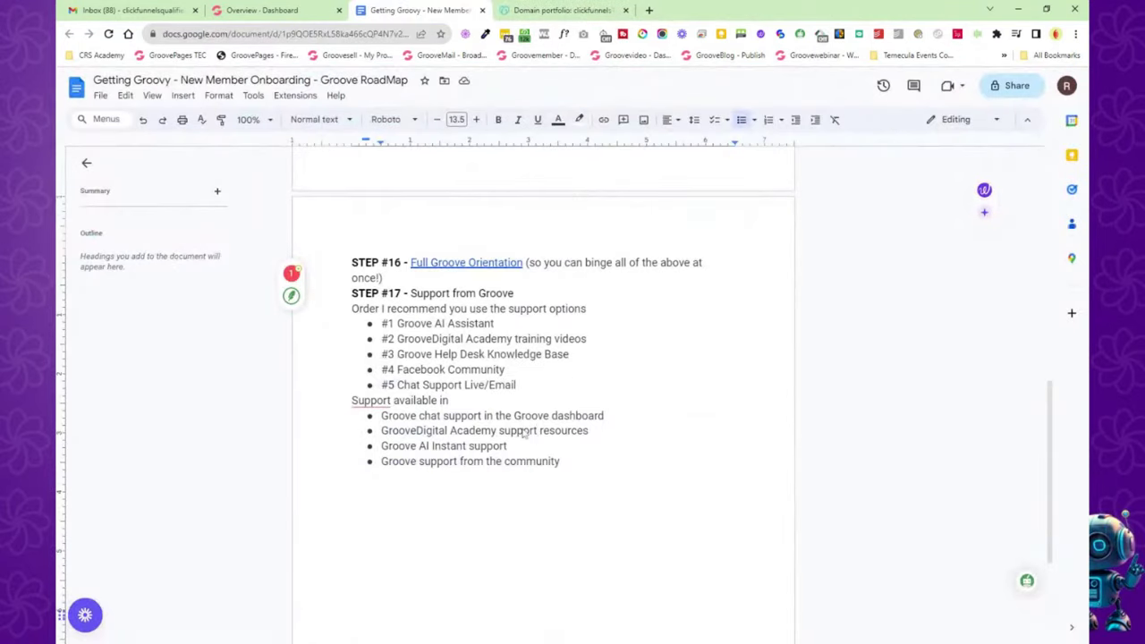